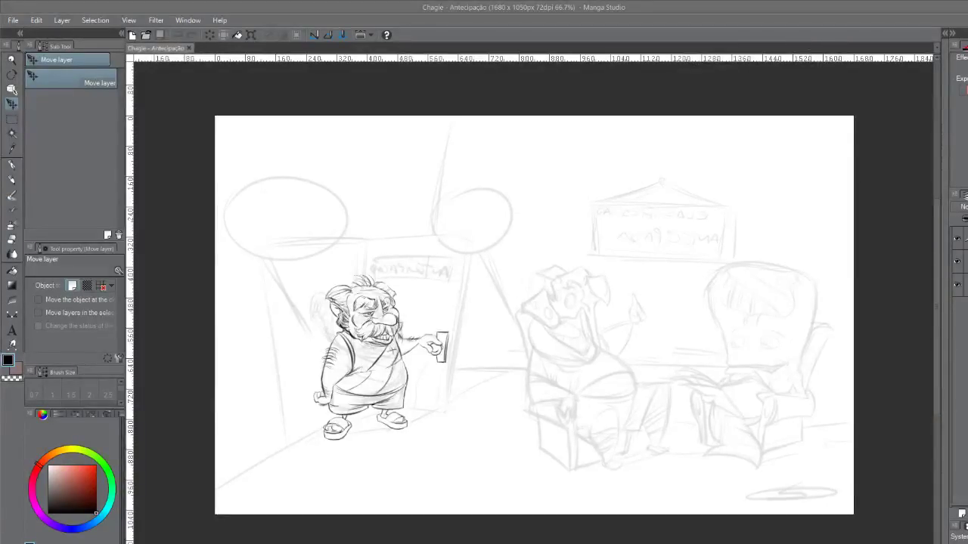
Write an away note reading "Volto Logo" and, after an empty line, "Pausa...Descanço! ^^" in the text window over the canvas
key("ctrl+plus")
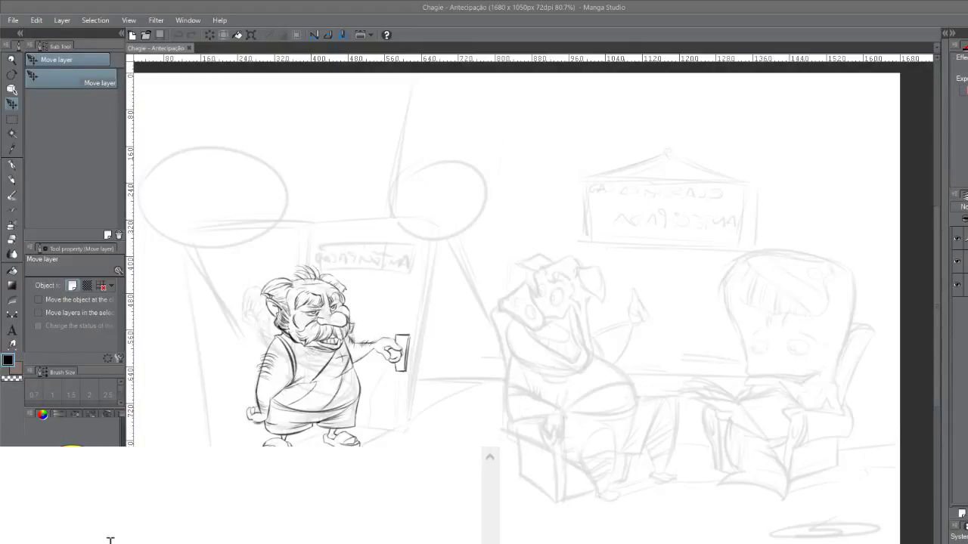
type("Volto Logo")
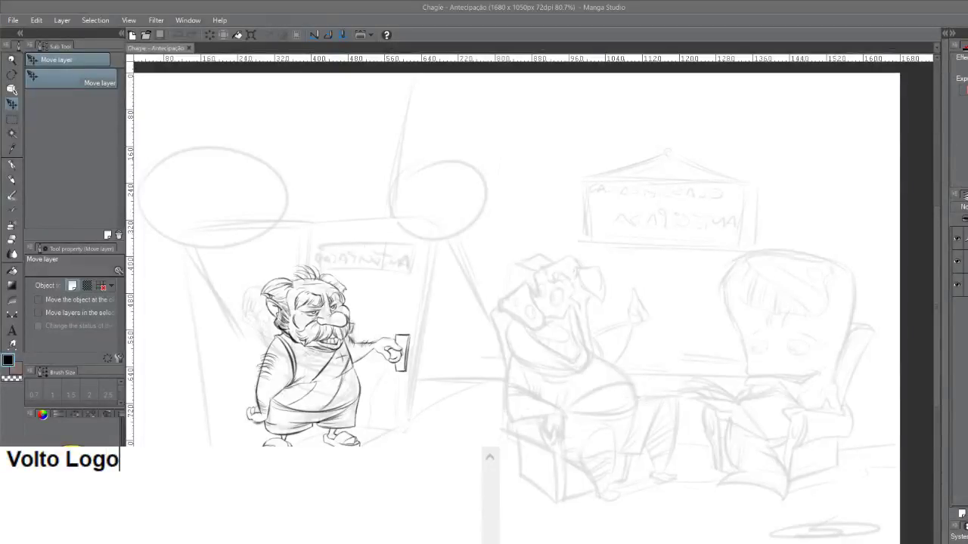
key("Return")
key("Return")
type("aus")
key("BackSpace")
key("BackSpace")
key("BackSpace")
type("Paua")
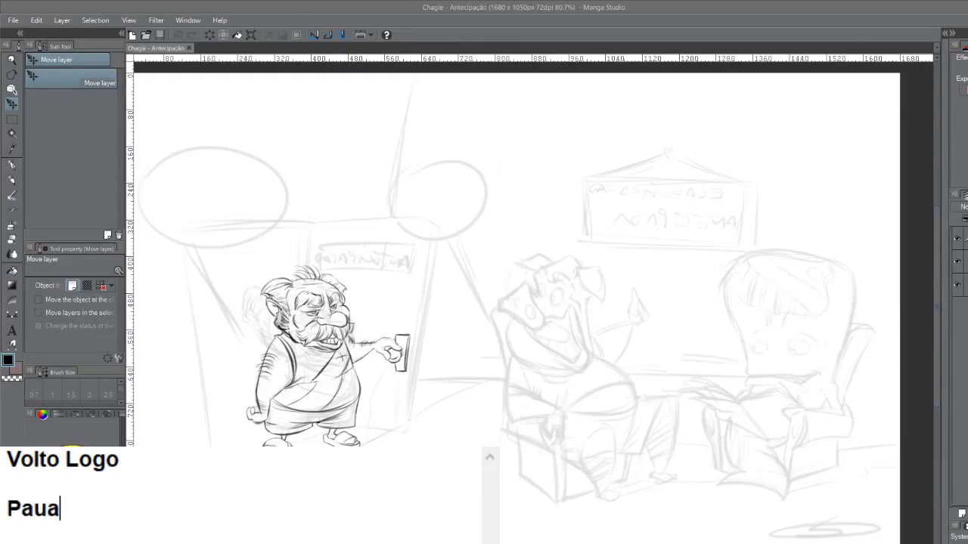
key("BackSpace")
type("sa...Descanço!")
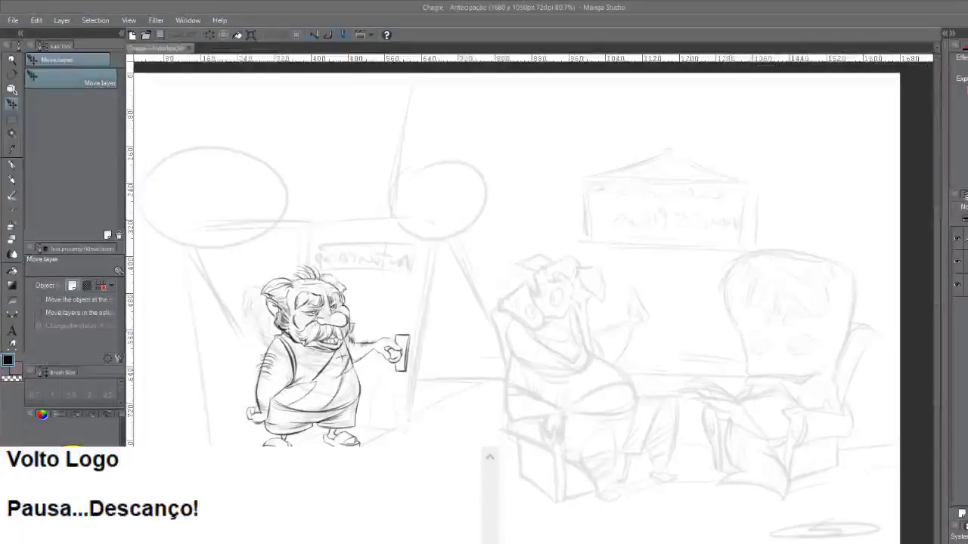
type(" ^^")
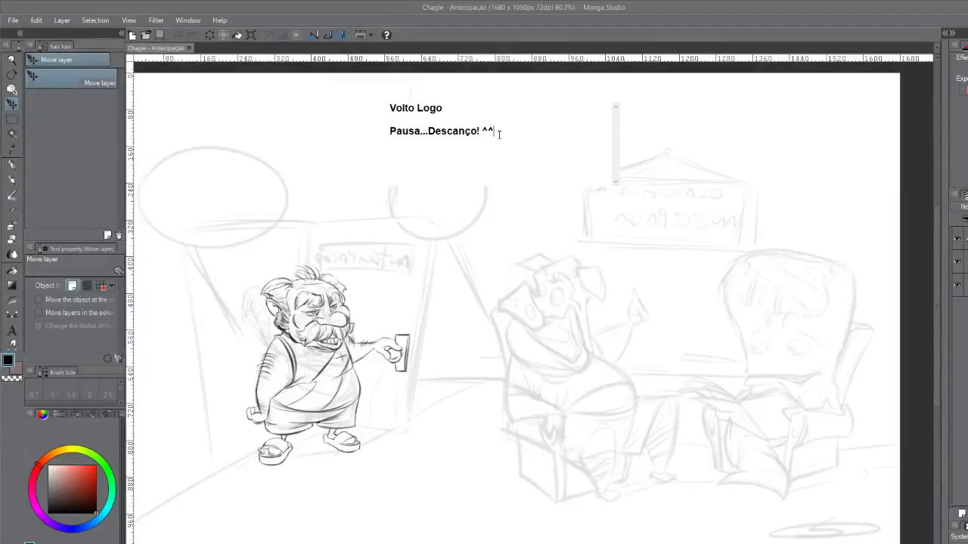
left_click_drag(495, 133, 388, 107)
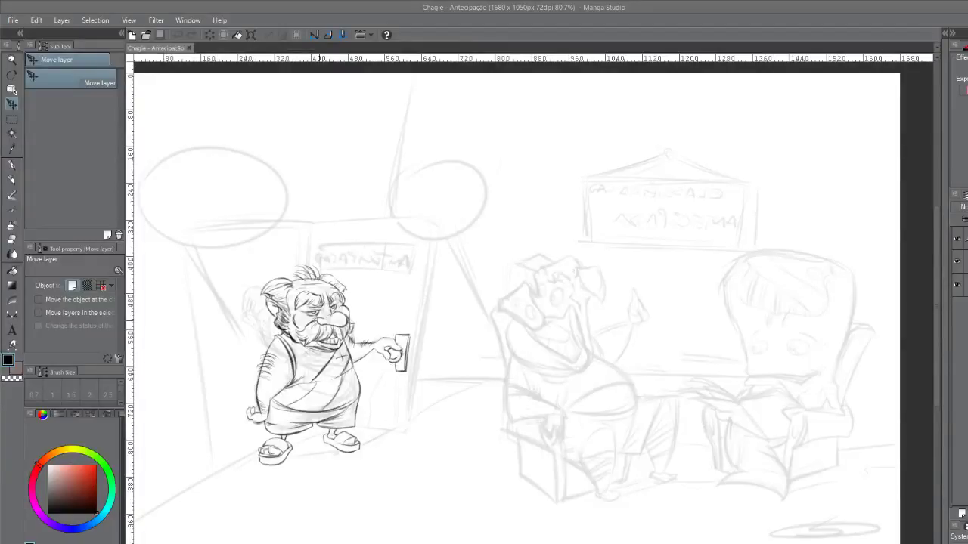
scroll(396, 318, "down", 2)
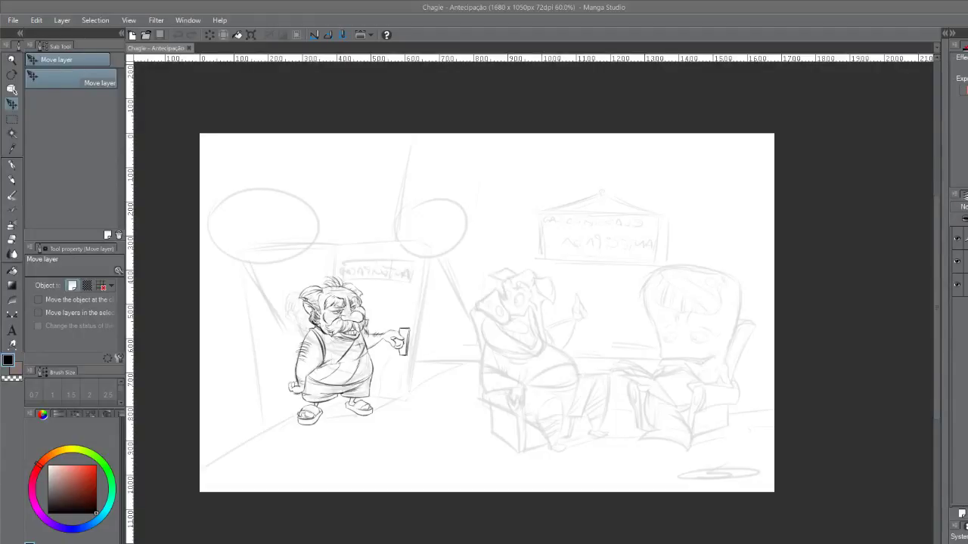
key("ctrl+z")
key("ctrl+z")
scroll(606, 237, "down", 1)
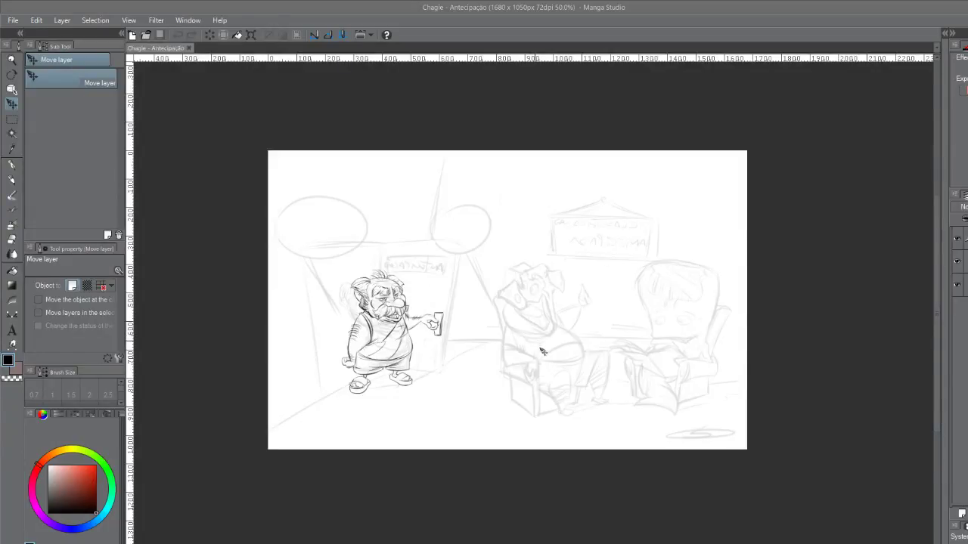
left_click_drag(546, 346, 558, 319)
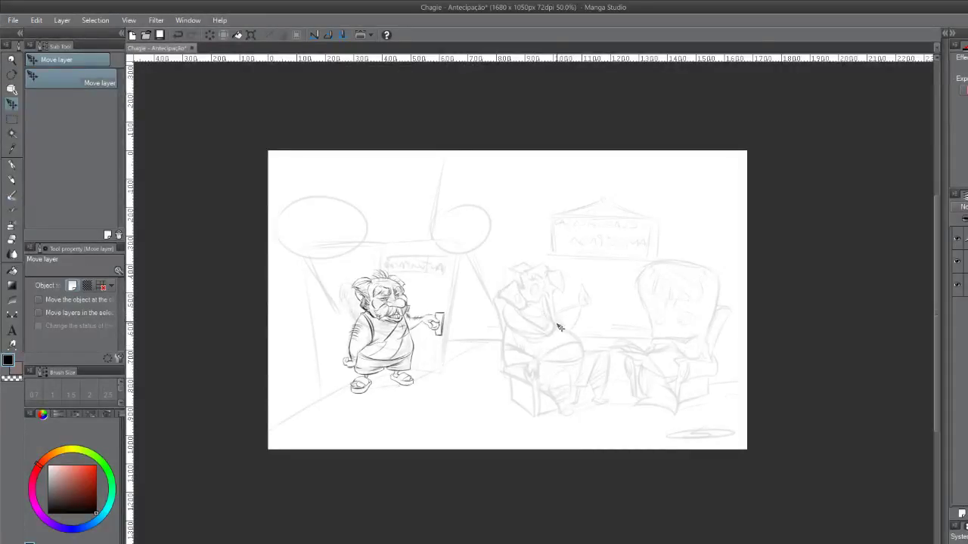
scroll(559, 325, "up", 1)
key("ctrl+z")
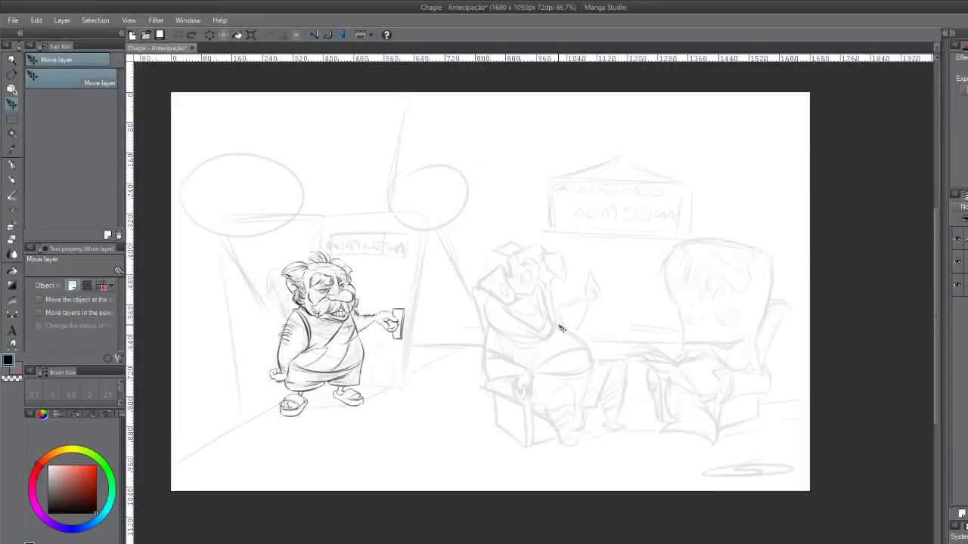
Draw the seated pig's two eyes and their pupils over the rough sketch with the Lapis pencil
scroll(522, 333, "up", 1)
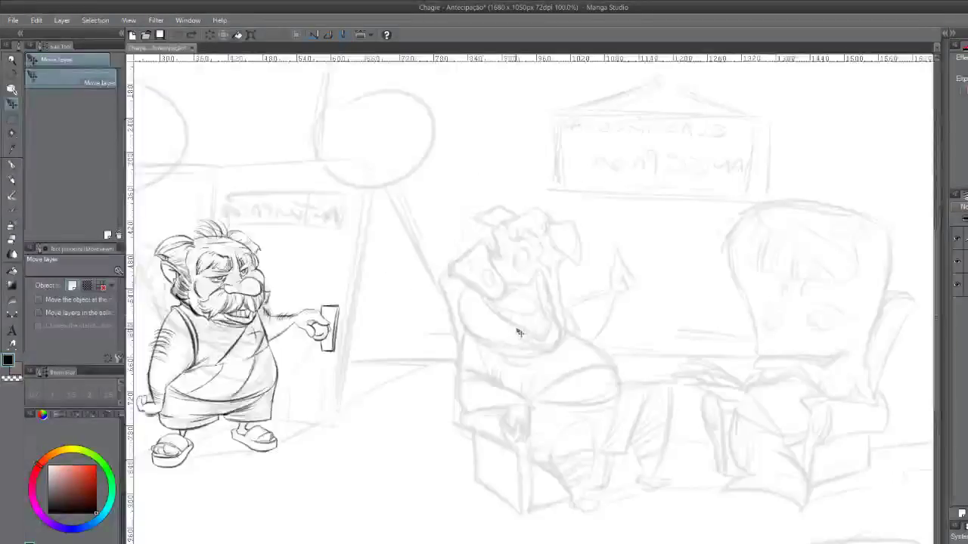
scroll(469, 166, "up", 1)
key("p")
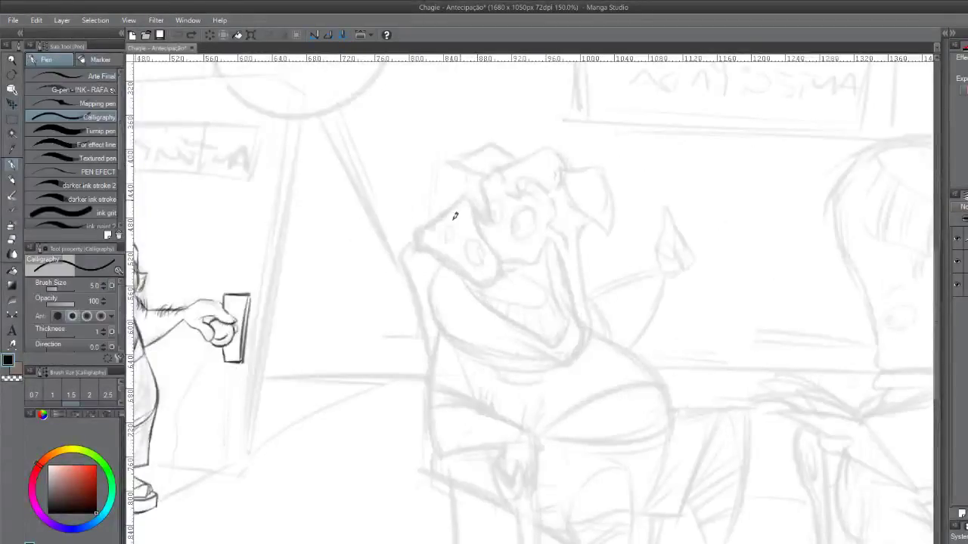
key("p")
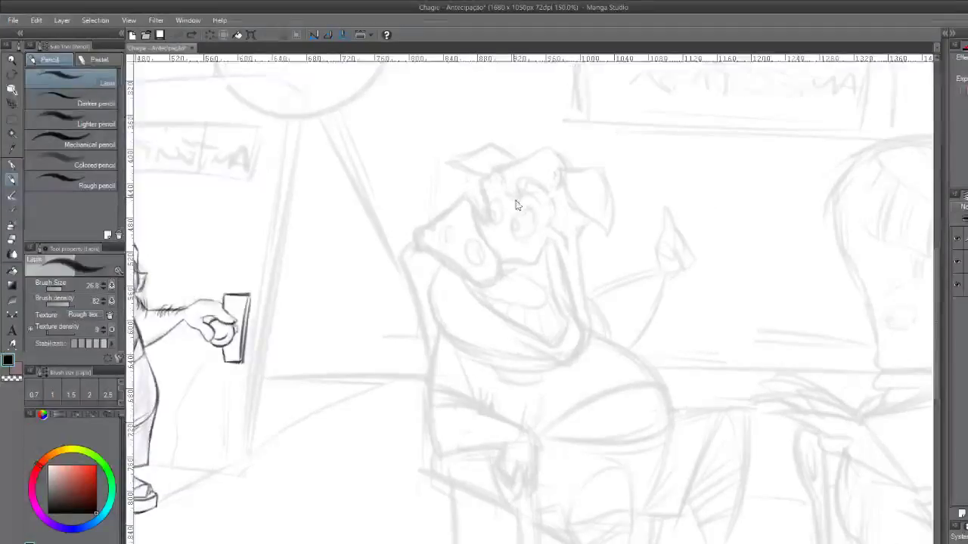
scroll(491, 207, "up", 1)
scroll(514, 197, "up", 2)
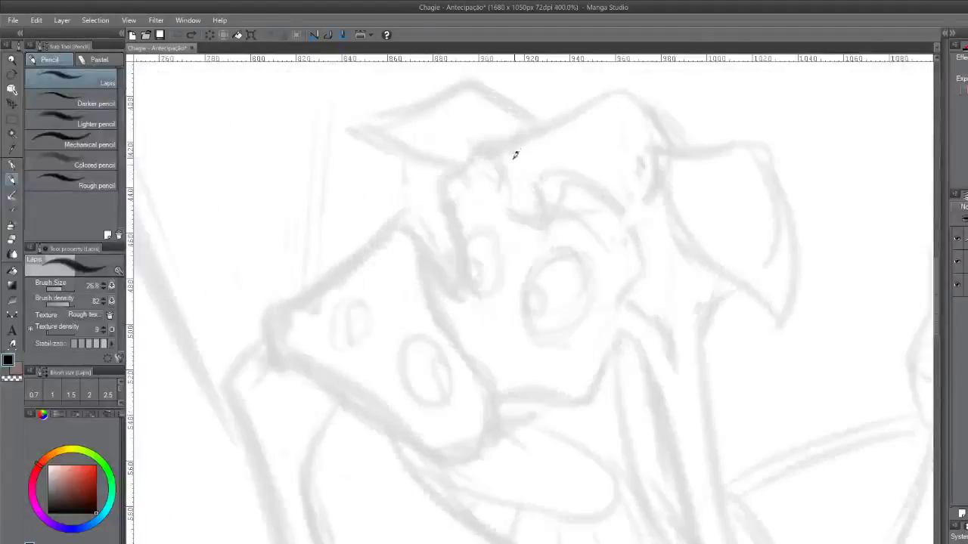
left_click(488, 229)
mouse_move(473, 233)
left_mouse_down()
mouse_move(498, 289)
mouse_move(494, 245)
mouse_move(469, 233)
mouse_move(504, 286)
mouse_move(476, 226)
mouse_move(496, 221)
mouse_move(488, 238)
mouse_move(498, 231)
mouse_move(483, 234)
mouse_move(498, 238)
mouse_move(475, 254)
left_mouse_up()
key("ctrl+z")
key("ctrl+z")
key("ctrl+z")
key("ctrl+z")
key("ctrl+z")
mouse_move(574, 244)
left_mouse_down()
mouse_move(565, 341)
mouse_move(579, 264)
mouse_move(551, 250)
mouse_move(590, 272)
mouse_move(530, 293)
mouse_move(534, 283)
mouse_move(541, 290)
left_mouse_up()
key("ctrl+z")
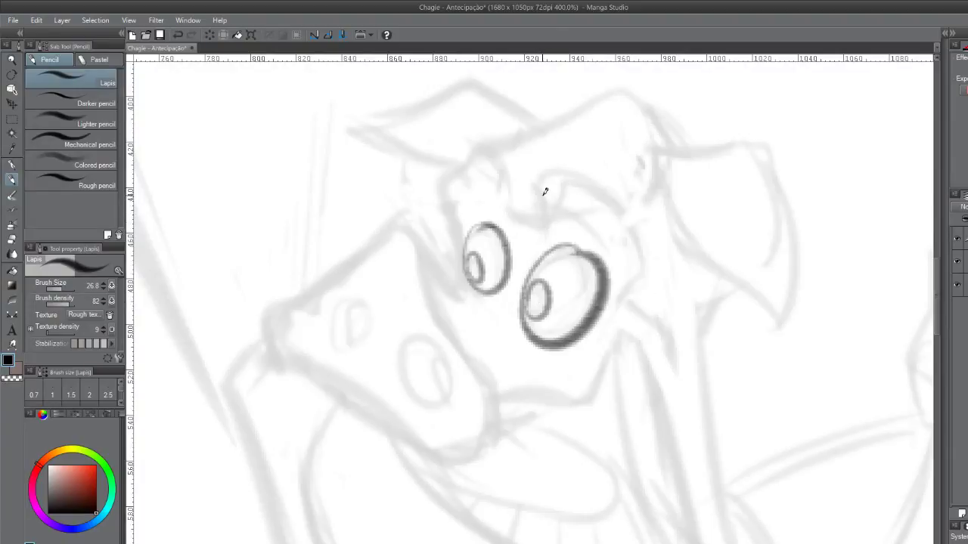
Draw the curved brow contour above the pig's larger eye, redoing the stroke until it fits the sketch
mouse_move(550, 242)
left_mouse_down()
mouse_move(537, 177)
mouse_move(568, 199)
left_mouse_up()
key("ctrl+z")
mouse_move(546, 238)
left_mouse_down()
mouse_move(540, 187)
mouse_move(556, 159)
mouse_move(609, 205)
left_mouse_up()
key("ctrl+z")
key("ctrl+z")
left_click_drag(564, 165, 529, 207)
key("ctrl+z")
mouse_move(578, 166)
left_mouse_down()
mouse_move(529, 199)
mouse_move(544, 243)
left_mouse_up()
mouse_move(579, 169)
left_mouse_down()
mouse_move(626, 199)
mouse_move(617, 206)
mouse_move(611, 186)
mouse_move(635, 239)
left_mouse_up()
key("ctrl+z")
key("ctrl+z")
key("ctrl+z")
key("ctrl+z")
key("ctrl+z")
mouse_move(563, 168)
left_mouse_down()
mouse_move(631, 241)
mouse_move(635, 224)
mouse_move(639, 271)
left_mouse_up()
key("ctrl+z")
Extend the brow contour of the larger eye down around its outer side to the cheek
mouse_move(636, 211)
left_mouse_down()
mouse_move(635, 280)
mouse_move(603, 326)
left_mouse_up()
key("ctrl+z")
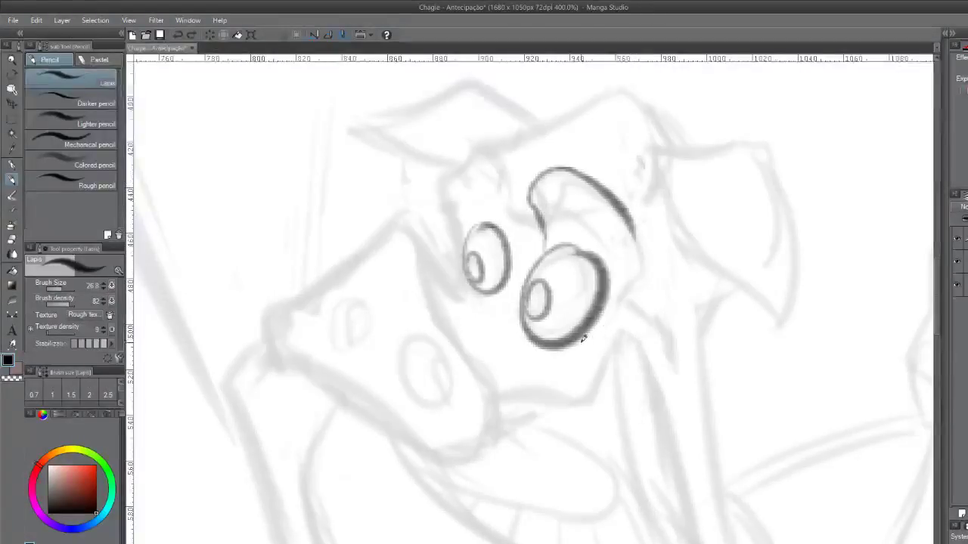
left_click_drag(620, 305, 655, 257)
key("ctrl+z")
mouse_move(635, 213)
left_mouse_down()
mouse_move(641, 274)
mouse_move(611, 313)
left_mouse_up()
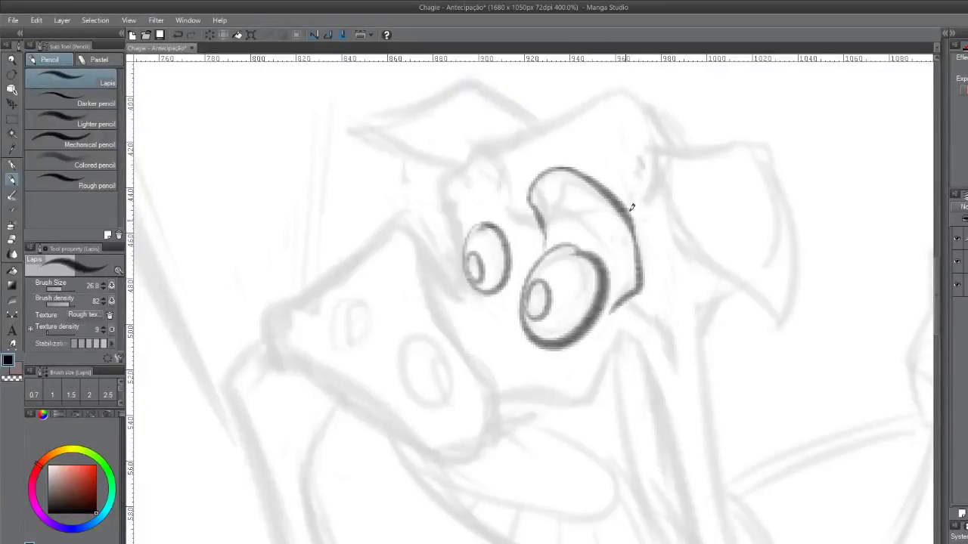
Draw the two-lobed brow contour above the pig's smaller eye
mouse_move(491, 143)
left_mouse_down()
mouse_move(461, 158)
mouse_move(491, 142)
mouse_move(510, 158)
mouse_move(513, 181)
mouse_move(490, 138)
mouse_move(520, 182)
mouse_move(517, 193)
mouse_move(457, 164)
mouse_move(436, 183)
mouse_move(463, 226)
left_mouse_up()
key("ctrl+z")
key("ctrl+z")
key("ctrl+z")
mouse_move(463, 155)
left_mouse_down()
mouse_move(443, 180)
mouse_move(447, 212)
mouse_move(464, 241)
left_mouse_up()
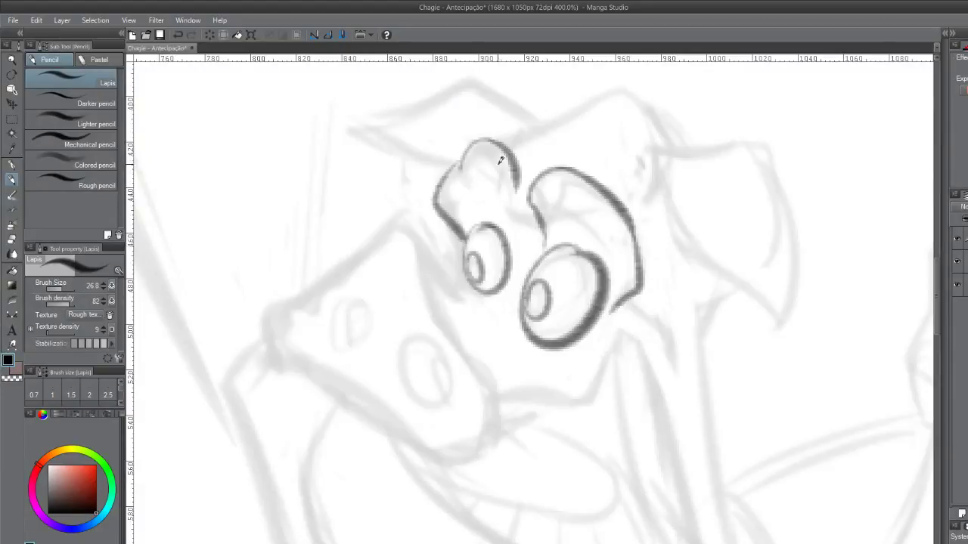
Outline the pig's snout as a large rounded triangle, with a heavier line along its underside and near corner
left_click_drag(393, 209, 443, 261)
key("ctrl+z")
mouse_move(393, 209)
left_mouse_down()
mouse_move(443, 262)
mouse_move(474, 326)
left_mouse_up()
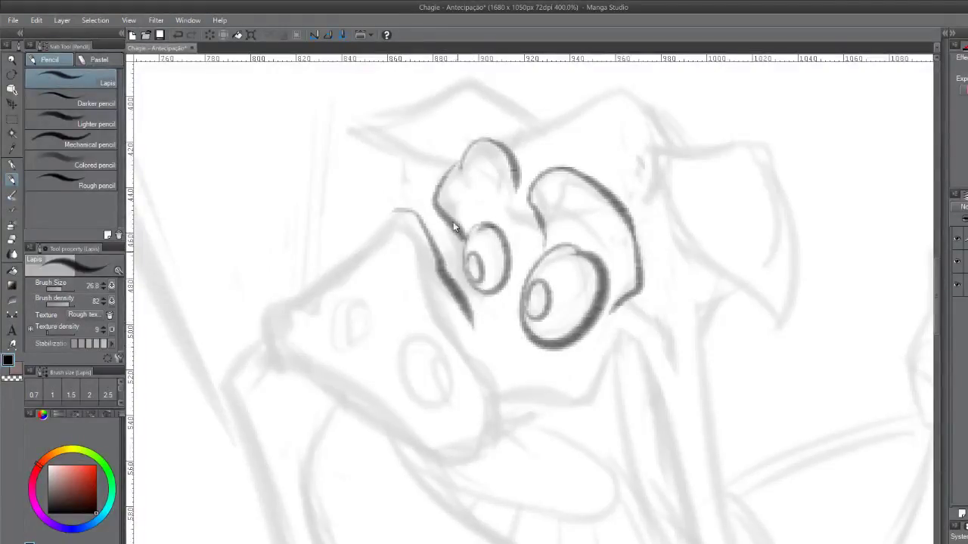
key("ctrl+z")
mouse_move(422, 216)
left_mouse_down()
mouse_move(359, 234)
mouse_move(254, 292)
mouse_move(250, 346)
mouse_move(343, 409)
left_mouse_up()
key("ctrl+z")
mouse_move(262, 331)
left_mouse_down()
mouse_move(281, 377)
mouse_move(438, 503)
left_mouse_up()
key("ctrl+z")
mouse_move(262, 335)
left_mouse_down()
mouse_move(477, 492)
mouse_move(505, 377)
left_mouse_up()
left_click_drag(470, 477, 504, 385)
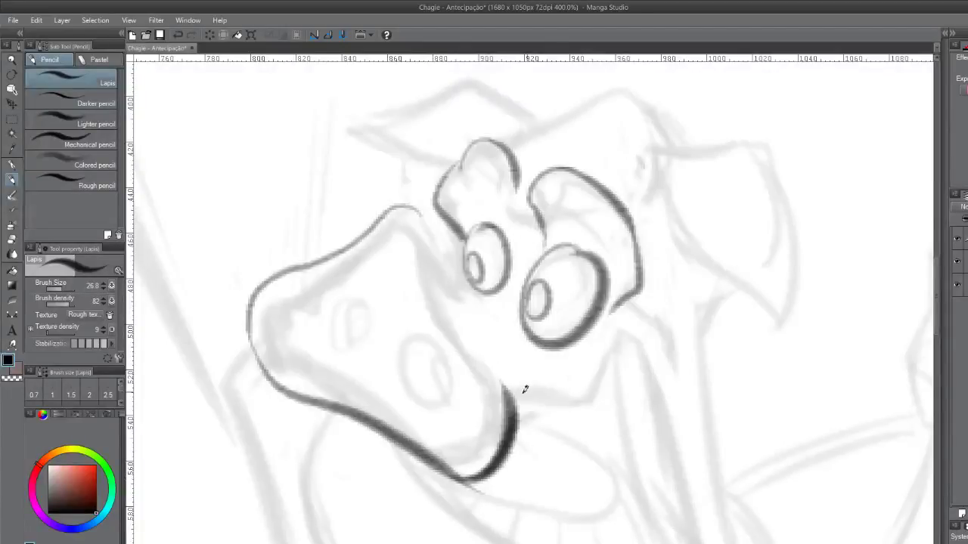
mouse_move(420, 207)
left_mouse_down()
mouse_move(435, 278)
mouse_move(487, 372)
left_mouse_up()
key("ctrl+z")
Draw the oval far nostril on the snout and fill its inner side with black
mouse_move(308, 294)
left_mouse_down()
mouse_move(294, 341)
mouse_move(348, 340)
left_mouse_up()
key("ctrl+z")
mouse_move(294, 313)
left_mouse_down()
mouse_move(300, 343)
mouse_move(353, 350)
left_mouse_up()
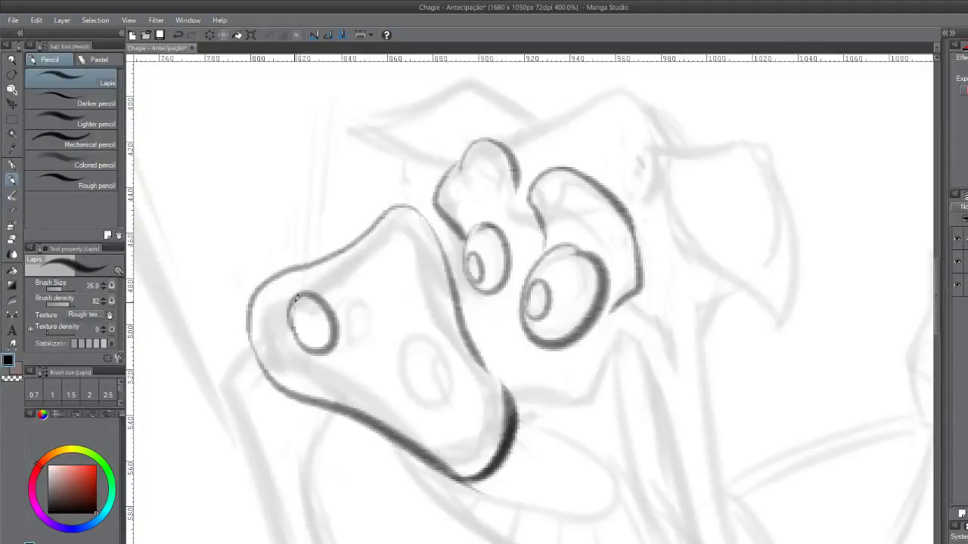
mouse_move(320, 298)
left_mouse_down()
mouse_move(335, 341)
mouse_move(318, 349)
left_mouse_up()
key("ctrl+z")
mouse_move(326, 306)
left_mouse_down()
mouse_move(321, 339)
mouse_move(326, 312)
mouse_move(323, 330)
mouse_move(325, 318)
mouse_move(333, 332)
mouse_move(319, 304)
mouse_move(316, 348)
mouse_move(320, 310)
mouse_move(316, 322)
left_mouse_up()
key("ctrl+z")
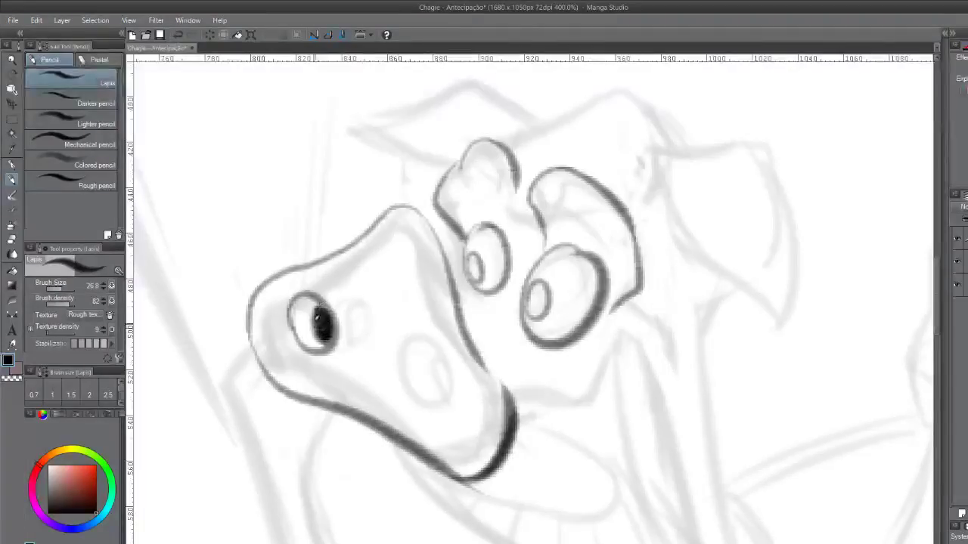
Draw the oval near nostril on the snout and fill its inner side with black
left_click_drag(397, 369, 425, 351)
key("ctrl+z")
mouse_move(426, 401)
left_mouse_down()
mouse_move(433, 361)
mouse_move(416, 401)
left_mouse_up()
key("ctrl+z")
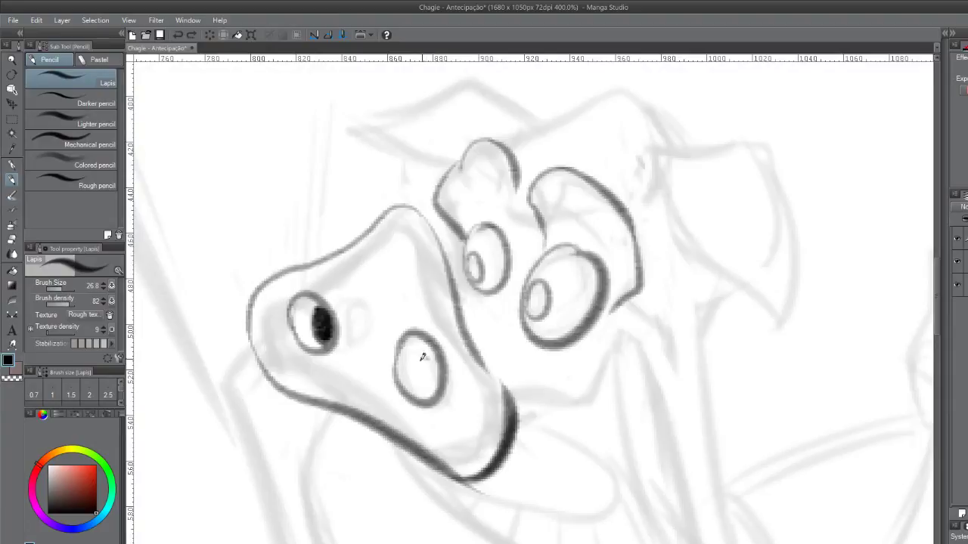
left_click_drag(437, 363, 417, 401)
key("ctrl+z")
left_click_drag(435, 350, 422, 385)
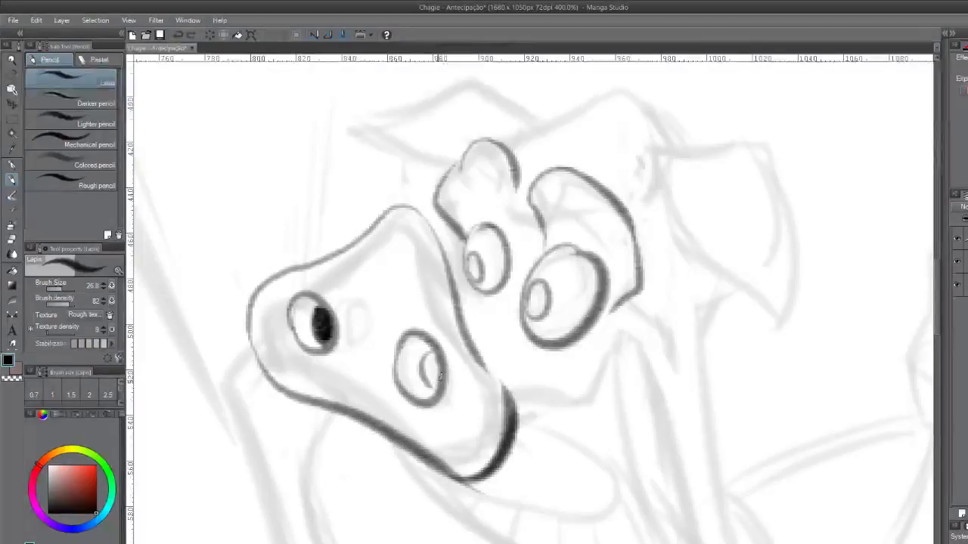
left_click_drag(437, 350, 420, 389)
key("ctrl+z")
mouse_move(435, 342)
left_mouse_down()
mouse_move(415, 393)
mouse_move(427, 363)
mouse_move(431, 375)
mouse_move(425, 360)
mouse_move(437, 382)
left_mouse_up()
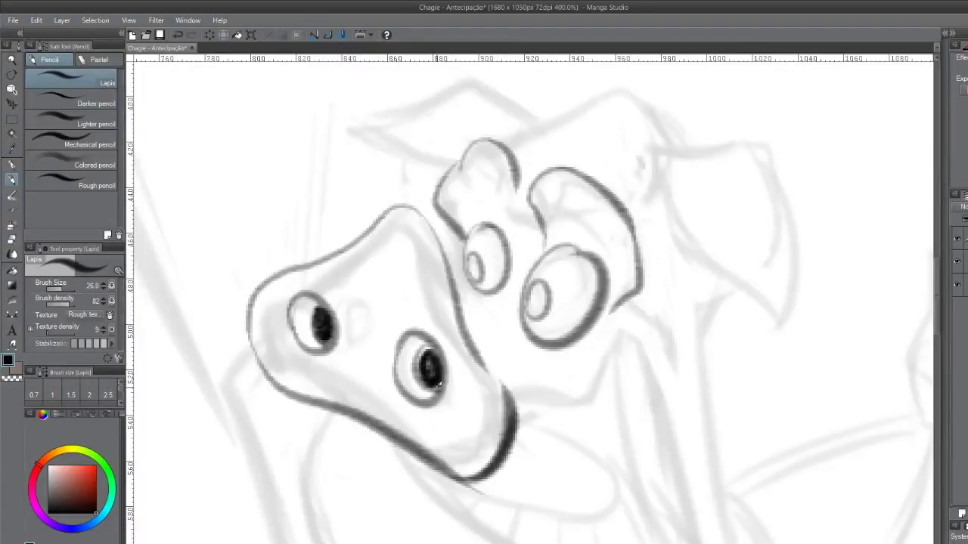
mouse_move(432, 345)
left_mouse_down()
mouse_move(426, 382)
mouse_move(425, 346)
left_mouse_up()
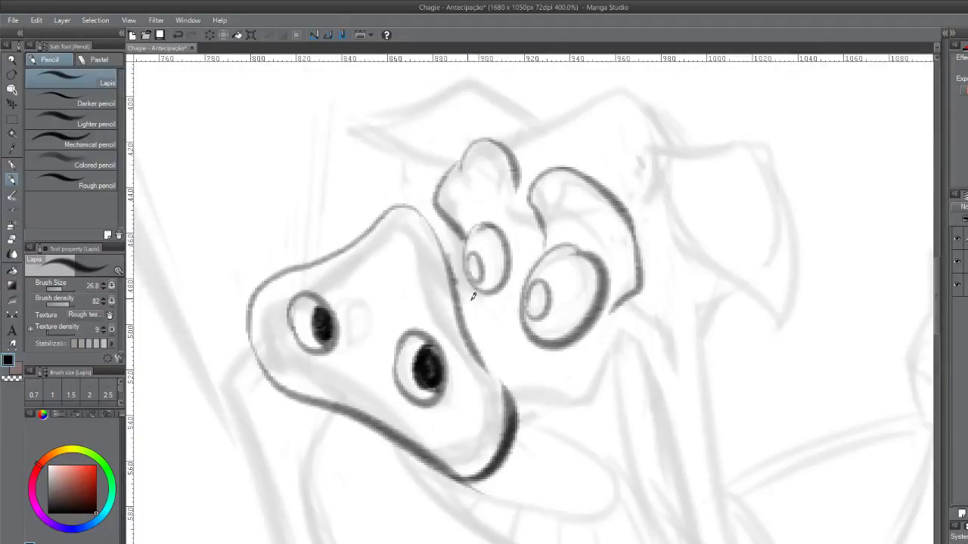
Add a short fold line beneath the smaller eye, beside the bridge of the snout
mouse_move(495, 319)
left_mouse_down()
mouse_move(475, 293)
mouse_move(493, 307)
mouse_move(475, 294)
mouse_move(489, 316)
left_mouse_up()
key("ctrl+z")
key("ctrl+z")
left_click_drag(460, 282, 494, 309)
Outline the pig's far ear, from the top of the forehead round to the snout
mouse_move(452, 69)
left_mouse_down()
mouse_move(484, 81)
mouse_move(497, 147)
mouse_move(514, 145)
left_mouse_up()
key("ctrl+z")
mouse_move(579, 196)
left_mouse_down()
mouse_move(465, 151)
mouse_move(360, 225)
left_mouse_up()
key("ctrl+z")
mouse_move(582, 201)
left_mouse_down()
mouse_move(476, 149)
mouse_move(394, 209)
mouse_move(429, 280)
left_mouse_up()
mouse_move(394, 220)
left_mouse_down()
mouse_move(413, 287)
mouse_move(468, 255)
mouse_move(446, 278)
left_mouse_up()
Draw the forehead line and the rounded top of the pig's head down to the base of the near ear
left_click_drag(540, 220, 578, 203)
key("ctrl+z")
left_click_drag(532, 231, 633, 169)
key("ctrl+z")
mouse_move(533, 230)
left_mouse_down()
mouse_move(648, 151)
mouse_move(707, 182)
left_mouse_up()
key("ctrl+z")
mouse_move(642, 149)
left_mouse_down()
mouse_move(720, 172)
mouse_move(713, 148)
mouse_move(737, 225)
left_mouse_up()
key("ctrl+z")
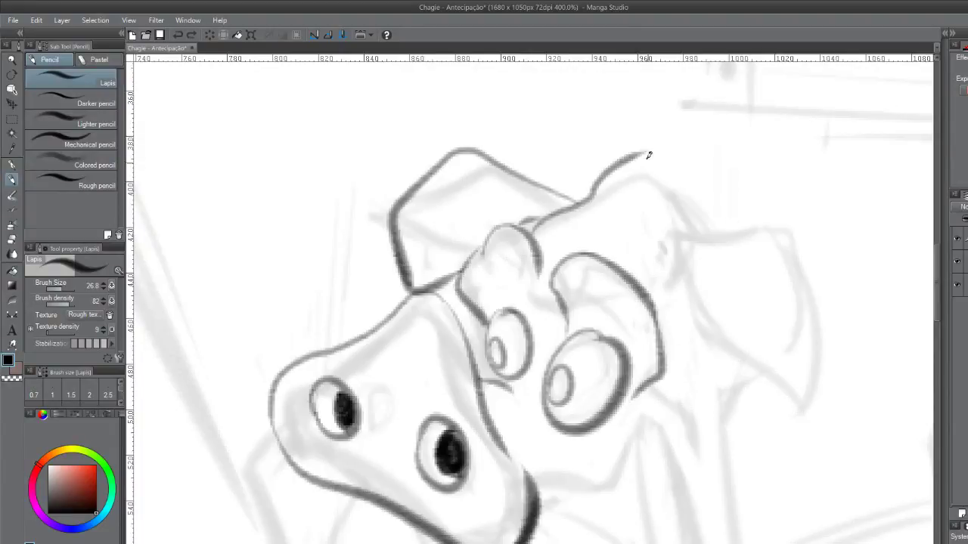
mouse_move(644, 149)
left_mouse_down()
mouse_move(729, 162)
mouse_move(727, 229)
left_mouse_up()
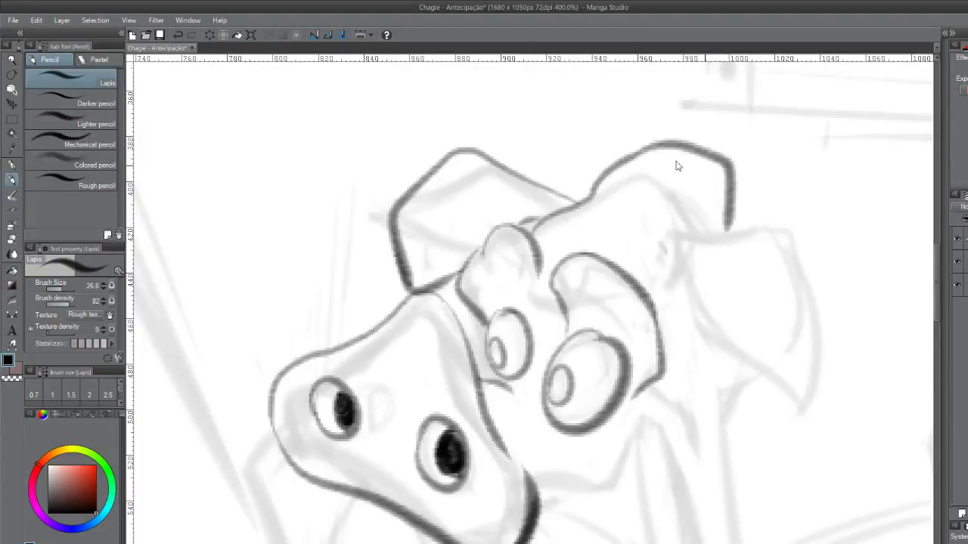
key("ctrl+z")
mouse_move(643, 149)
left_mouse_down()
mouse_move(693, 149)
mouse_move(730, 200)
mouse_move(733, 235)
left_mouse_up()
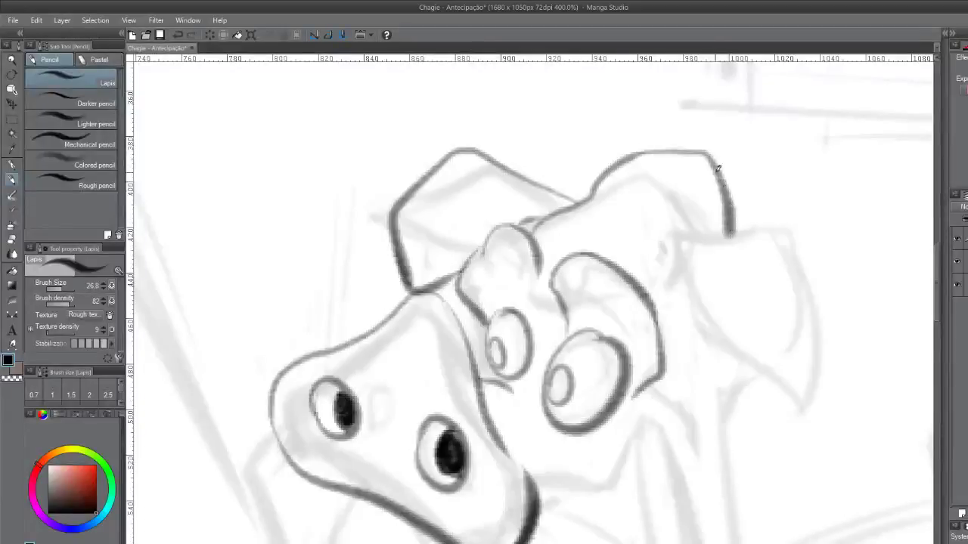
left_click_drag(633, 150, 690, 150)
Draw the top edge and the front edge of the pig's near ear
mouse_move(696, 240)
left_mouse_down()
mouse_move(890, 298)
mouse_move(889, 325)
left_mouse_up()
key("ctrl+z")
mouse_move(695, 232)
left_mouse_down()
mouse_move(823, 239)
mouse_move(853, 321)
mouse_move(849, 374)
left_mouse_up()
key("ctrl+z")
mouse_move(699, 245)
left_mouse_down()
mouse_move(700, 369)
mouse_move(696, 328)
mouse_move(793, 452)
left_mouse_up()
key("ctrl+z")
mouse_move(694, 270)
left_mouse_down()
mouse_move(746, 415)
mouse_move(790, 443)
mouse_move(847, 436)
left_mouse_up()
key("ctrl+z")
mouse_move(696, 264)
left_mouse_down()
mouse_move(758, 417)
mouse_move(832, 448)
left_mouse_up()
Close the near ear's outline with its outer edge and a heavier rounded lower tip
mouse_move(857, 358)
left_mouse_down()
mouse_move(831, 428)
mouse_move(855, 363)
mouse_move(823, 433)
mouse_move(790, 457)
left_mouse_up()
key("ctrl+z")
mouse_move(855, 342)
left_mouse_down()
mouse_move(847, 408)
mouse_move(802, 452)
left_mouse_up()
key("ctrl+z")
left_click_drag(857, 349, 830, 437)
key("ctrl+z")
left_click_drag(858, 337, 821, 445)
left_click_drag(840, 408, 798, 454)
key("ctrl+z")
mouse_move(857, 350)
left_mouse_down()
mouse_move(810, 446)
mouse_move(836, 426)
mouse_move(842, 416)
mouse_move(792, 444)
mouse_move(818, 446)
mouse_move(779, 446)
mouse_move(733, 400)
mouse_move(701, 387)
left_mouse_up()
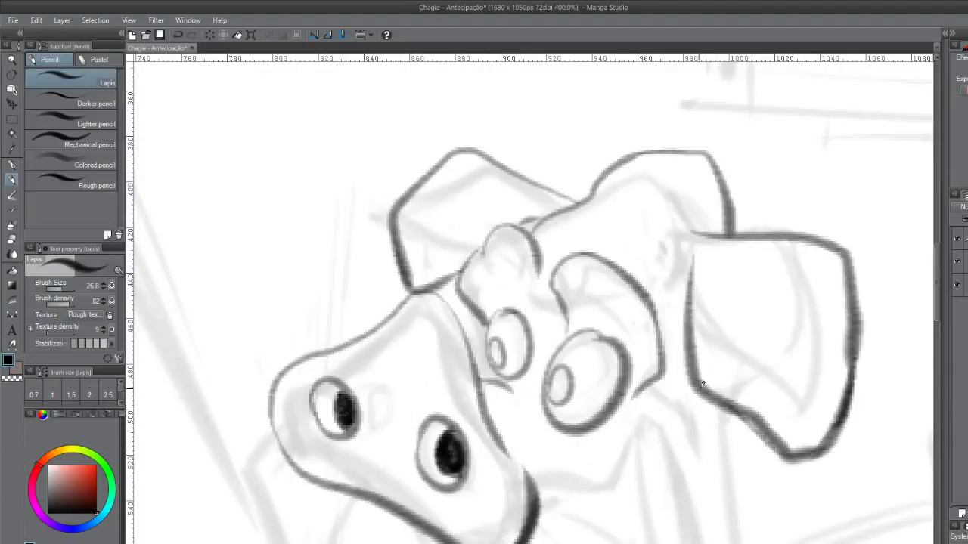
mouse_move(695, 229)
left_mouse_down()
mouse_move(674, 220)
mouse_move(707, 231)
mouse_move(679, 222)
mouse_move(705, 245)
mouse_move(691, 264)
mouse_move(687, 239)
mouse_move(687, 262)
mouse_move(682, 245)
mouse_move(683, 279)
mouse_move(689, 253)
mouse_move(691, 277)
left_mouse_up()
key("ctrl+z")
key("ctrl+z")
key("ctrl+z")
Draw the upper mouth line from the snout up to the cheek, plus the two cheek fold lines running down
left_click_drag(654, 412, 688, 217)
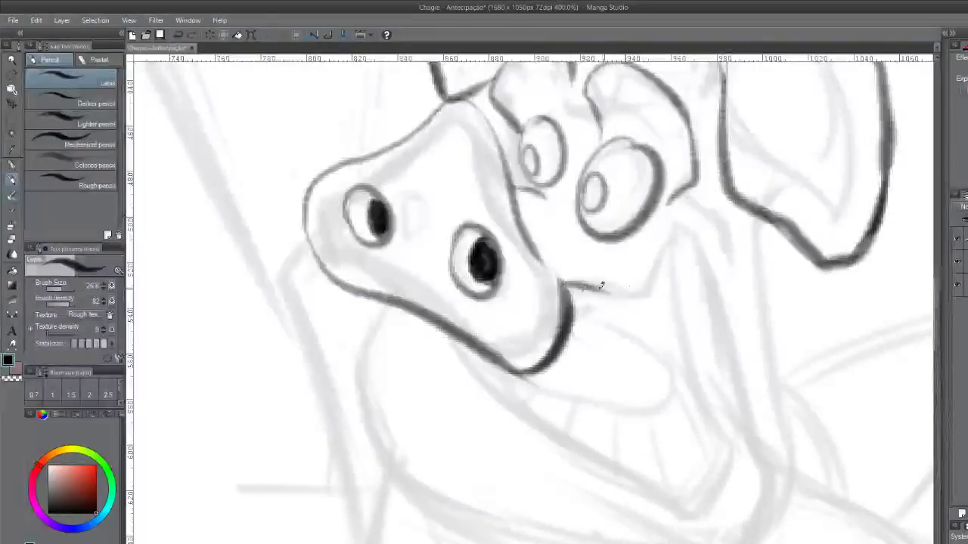
mouse_move(567, 282)
left_mouse_down()
mouse_move(651, 297)
mouse_move(692, 225)
left_mouse_up()
key("ctrl+z")
mouse_move(563, 278)
left_mouse_down()
mouse_move(643, 295)
mouse_move(694, 220)
mouse_move(704, 231)
mouse_move(720, 355)
left_mouse_up()
key("ctrl+z")
mouse_move(685, 194)
left_mouse_down()
mouse_move(747, 229)
mouse_move(730, 233)
mouse_move(747, 259)
mouse_move(732, 234)
mouse_move(732, 276)
left_mouse_up()
key("ctrl+z")
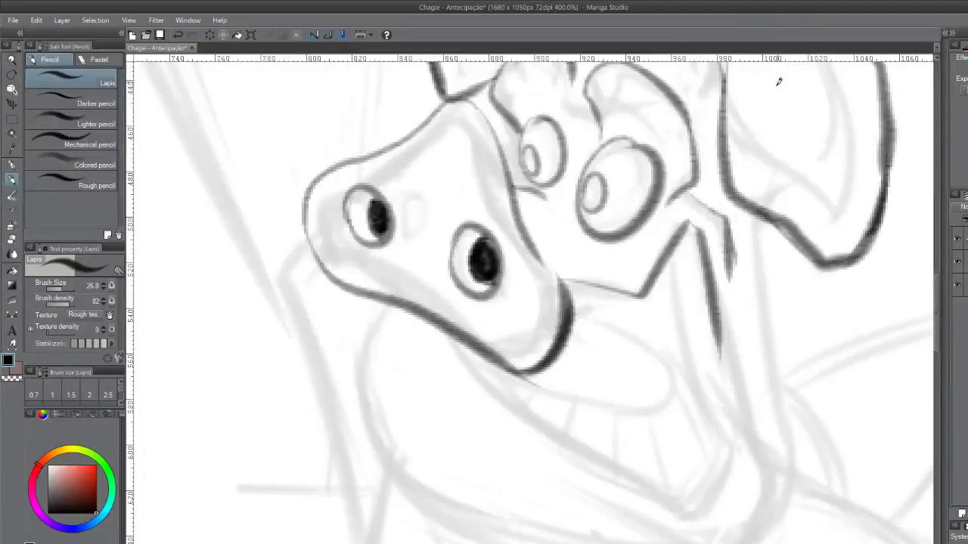
Draw the lower lip line from under the snout down to the rounded far end of the open mouth
left_click_drag(613, 354, 484, 243)
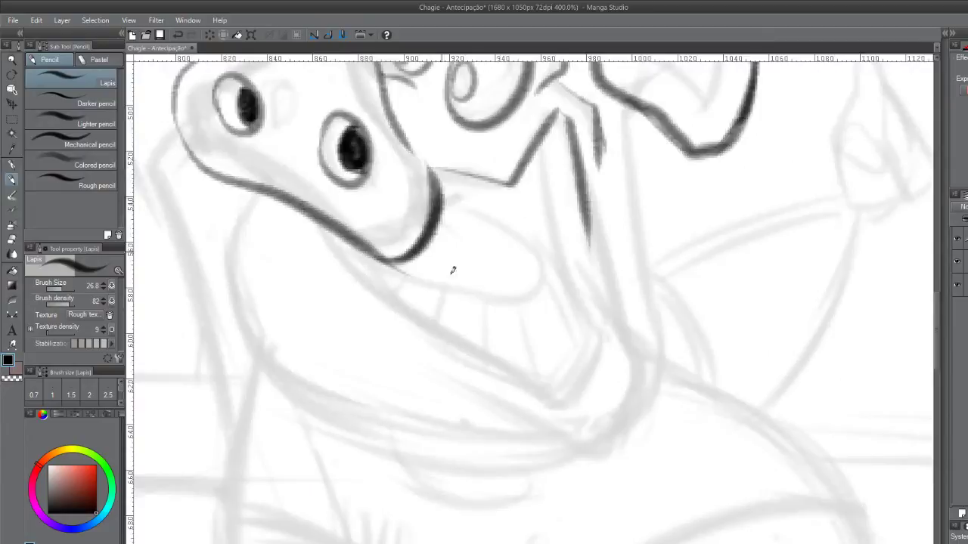
left_click_drag(312, 221, 371, 287)
key("ctrl+z")
left_click_drag(318, 221, 530, 408)
key("ctrl+z")
mouse_move(317, 223)
left_mouse_down()
mouse_move(355, 296)
mouse_move(532, 386)
left_mouse_up()
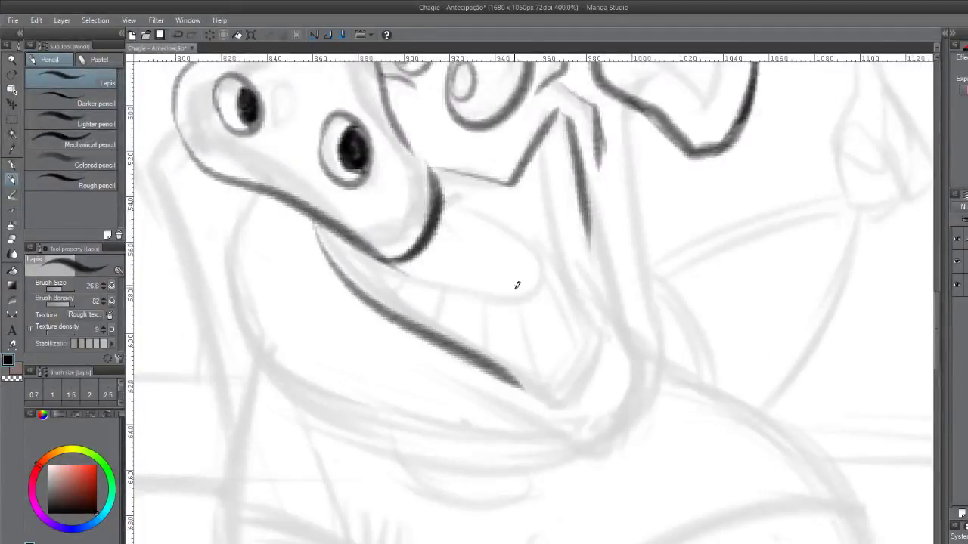
key("ctrl+z")
mouse_move(307, 218)
left_mouse_down()
mouse_move(390, 301)
mouse_move(559, 397)
left_mouse_up()
key("ctrl+z")
mouse_move(514, 355)
left_mouse_down()
mouse_move(557, 389)
mouse_move(597, 363)
left_mouse_up()
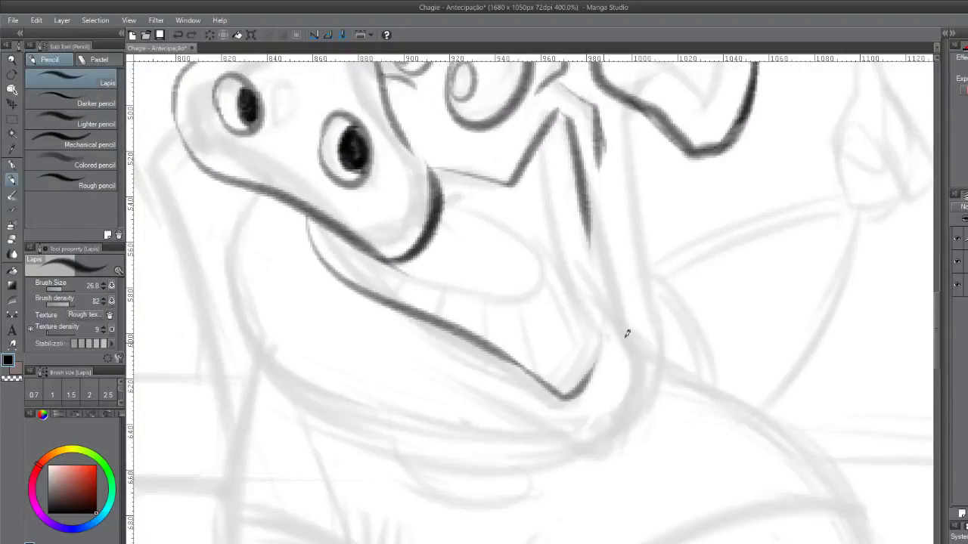
Redraw the far end of the lower lip and draw the mouth's back edge from the cheek down to it
key("ctrl+z")
mouse_move(514, 356)
left_mouse_down()
mouse_move(563, 401)
mouse_move(566, 383)
mouse_move(565, 392)
mouse_move(520, 356)
mouse_move(564, 395)
mouse_move(543, 380)
mouse_move(575, 388)
mouse_move(603, 322)
left_mouse_up()
key("ctrl+z")
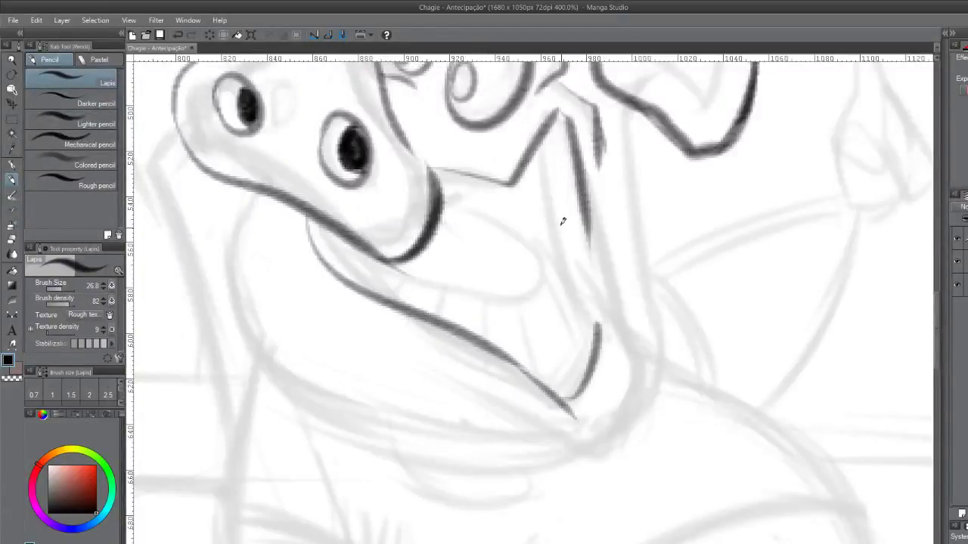
left_click_drag(547, 147, 583, 321)
key("ctrl+z")
left_click_drag(544, 149, 598, 319)
Draw the outer cheek line down to the jaw corner and the crease below the lower lip, joining them in a rounded point
left_click_drag(574, 228, 617, 326)
key("ctrl+z")
left_click_drag(577, 234, 654, 385)
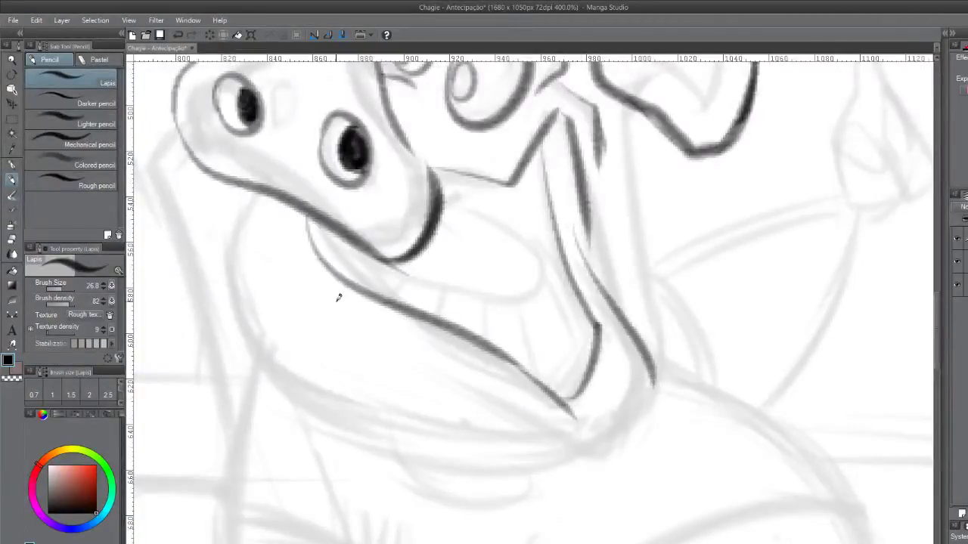
left_click_drag(400, 347, 511, 425)
key("ctrl+z")
left_click_drag(420, 369, 614, 468)
key("ctrl+z")
left_click_drag(557, 443, 649, 417)
key("ctrl+z")
mouse_move(567, 444)
left_mouse_down()
mouse_move(633, 444)
mouse_move(653, 383)
left_mouse_up()
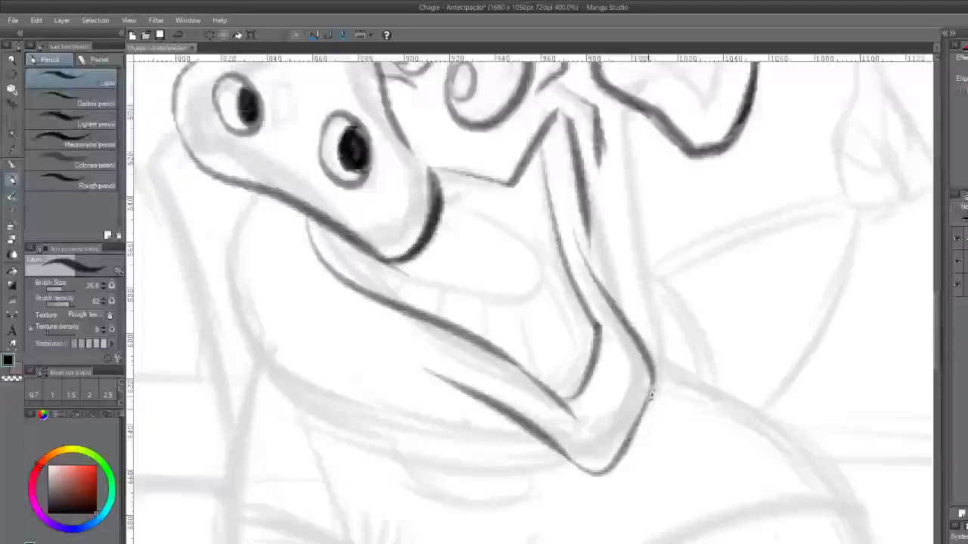
Draw the rounded inner mouth shape that extends from behind the snout toward the cheek
mouse_move(384, 264)
left_mouse_down()
mouse_move(464, 290)
mouse_move(557, 255)
left_mouse_up()
key("ctrl+z")
key("ctrl+z")
mouse_move(412, 294)
left_mouse_down()
mouse_move(495, 221)
mouse_move(448, 197)
mouse_move(501, 225)
left_mouse_up()
key("ctrl+z")
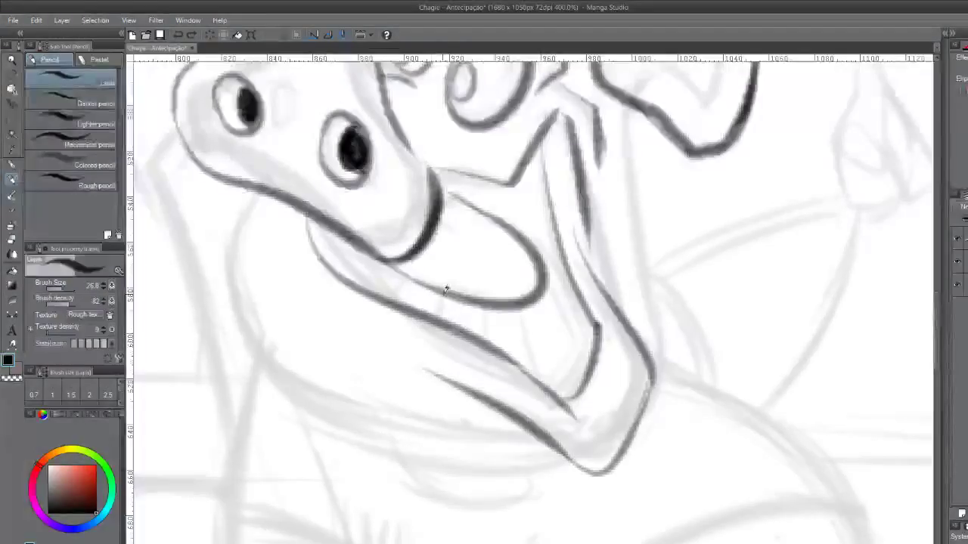
Draw the divider lines of the lower teeth between the inner mouth shape and the lower lip
left_click_drag(445, 297, 440, 316)
left_click_drag(403, 279, 392, 300)
left_click_drag(489, 310, 479, 350)
key("ctrl+z")
left_click_drag(485, 305, 484, 337)
key("ctrl+z")
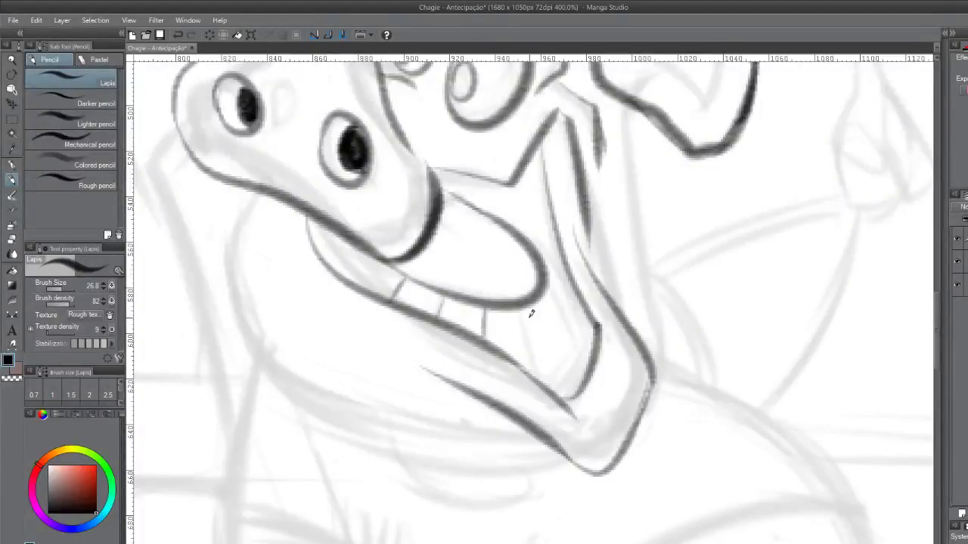
left_click_drag(521, 309, 544, 365)
left_click_drag(551, 278, 588, 359)
key("ctrl+z")
left_click_drag(549, 297, 574, 351)
Draw the line from the inner mouth shape to the mouth corner and the small curves closing the row of teeth
left_click_drag(539, 245, 580, 313)
key("ctrl+z")
left_click_drag(533, 238, 599, 345)
key("ctrl+z")
left_click_drag(539, 244, 592, 323)
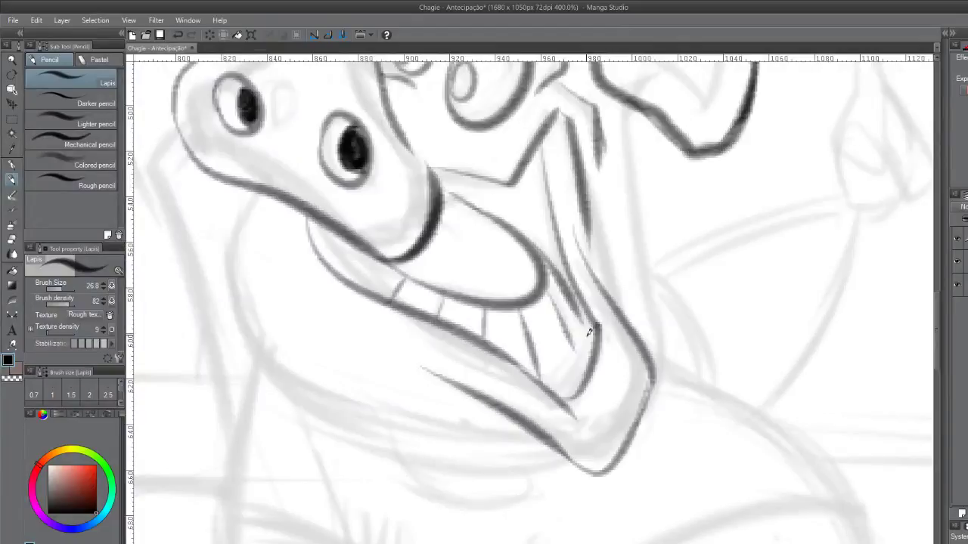
mouse_move(574, 355)
left_mouse_down()
mouse_move(549, 383)
mouse_move(593, 331)
left_mouse_up()
key("ctrl+z")
left_click_drag(570, 382, 600, 323)
key("ctrl+z")
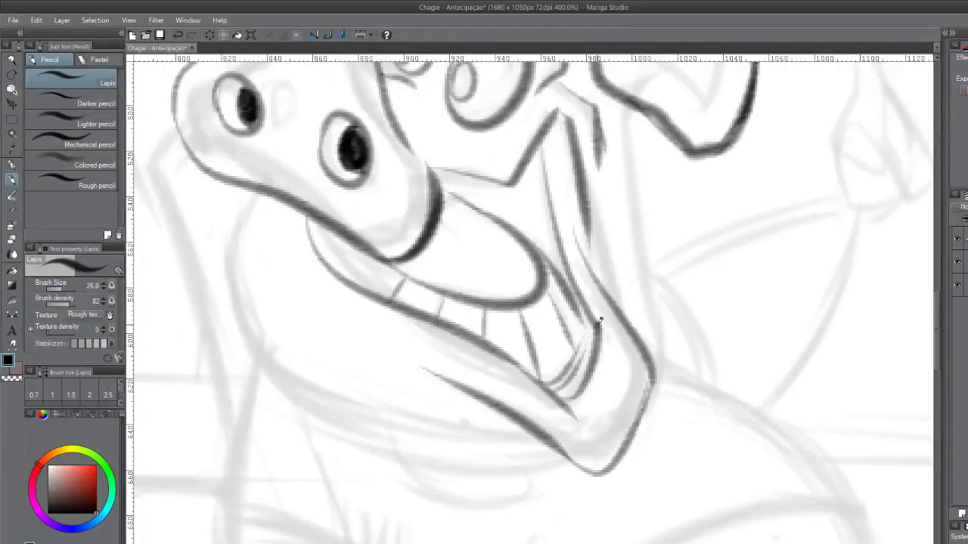
Draw the large rounded chin outline from under the snout around to the lower jaw corner
scroll(421, 251, "up", 5)
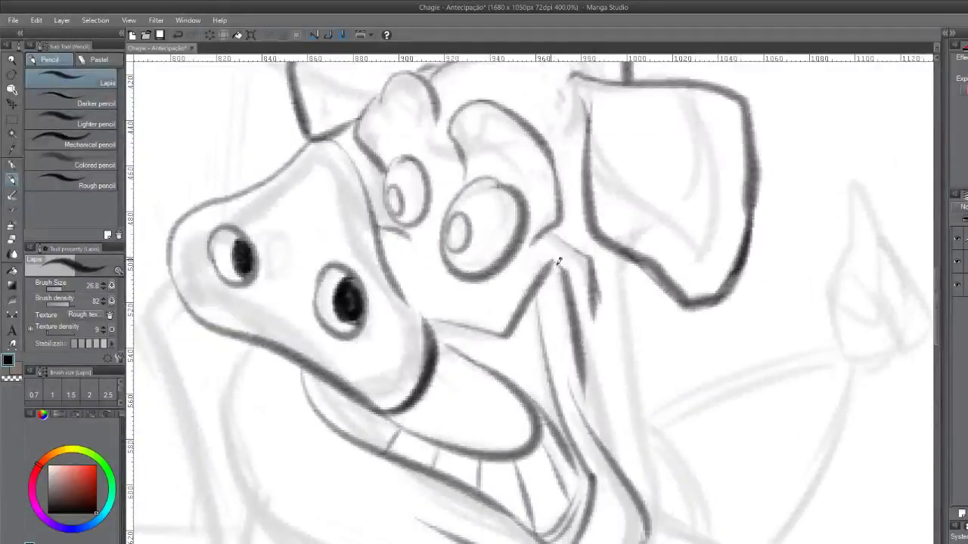
mouse_move(569, 363)
left_mouse_down()
mouse_move(502, 186)
mouse_move(617, 201)
left_mouse_up()
mouse_move(302, 183)
left_mouse_down()
mouse_move(291, 360)
mouse_move(452, 443)
mouse_move(507, 452)
left_mouse_up()
key("ctrl+z")
left_click_drag(424, 442, 611, 472)
key("ctrl+z")
mouse_move(427, 443)
left_mouse_down()
mouse_move(605, 459)
mouse_move(473, 453)
mouse_move(532, 447)
mouse_move(460, 452)
mouse_move(542, 457)
left_mouse_up()
key("ctrl+z")
left_click_drag(396, 434, 554, 449)
scroll(621, 325, "right", 3)
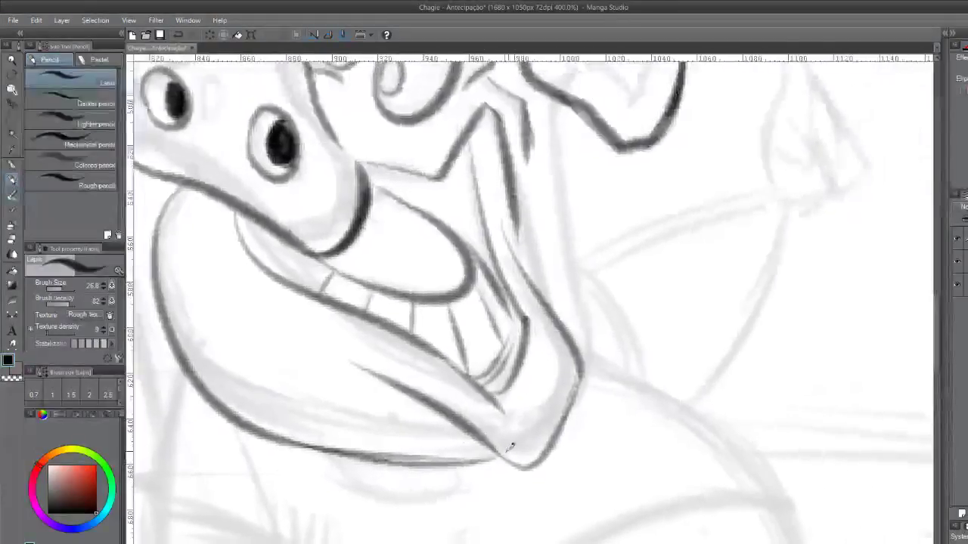
key("ctrl+z")
Draw the neck line from beneath the near ear to the jaw corner and touch up the cheek fold lines
mouse_move(555, 101)
left_mouse_down()
mouse_move(560, 261)
mouse_move(576, 372)
left_mouse_up()
key("ctrl+z")
left_click_drag(556, 102, 578, 366)
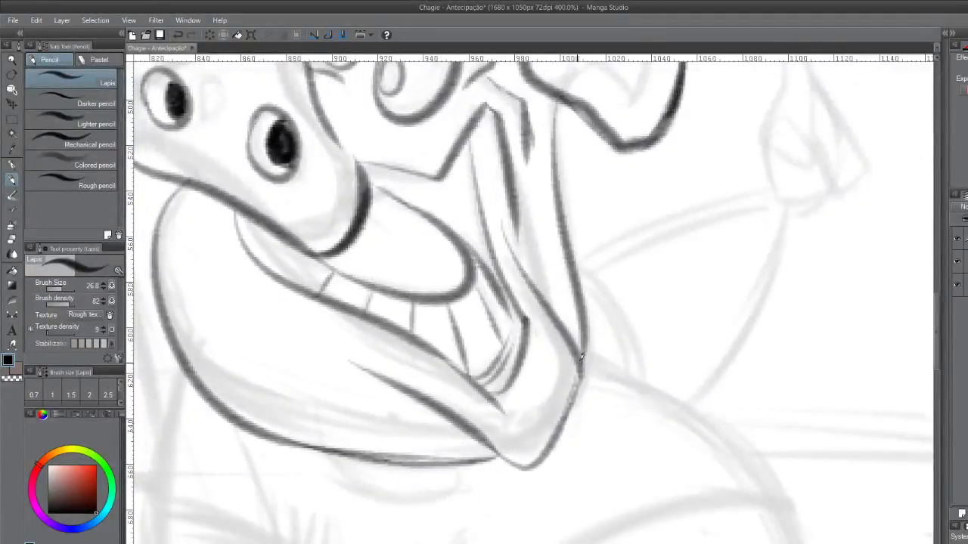
left_click_drag(521, 218, 524, 380)
left_click_drag(520, 310, 515, 413)
key("ctrl+z")
left_click_drag(515, 303, 527, 412)
key("ctrl+z")
left_click_drag(525, 309, 526, 401)
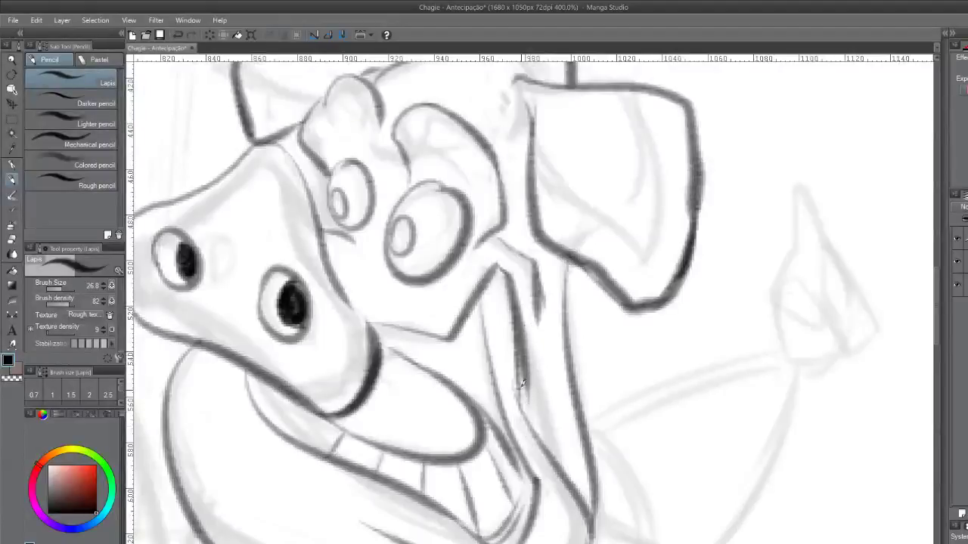
left_click_drag(409, 226, 577, 138)
left_click_drag(505, 198, 538, 246)
left_click_drag(505, 210, 521, 232)
Draw the resting arm's outline from under the chin down to the elbow and along the forearm's underside
left_click_drag(522, 406, 418, 239)
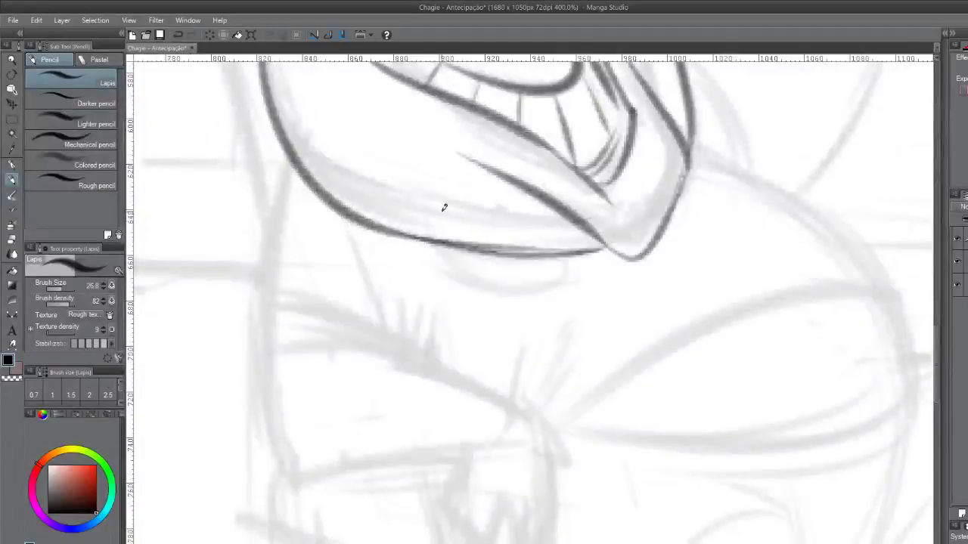
scroll(437, 250, "down", 2)
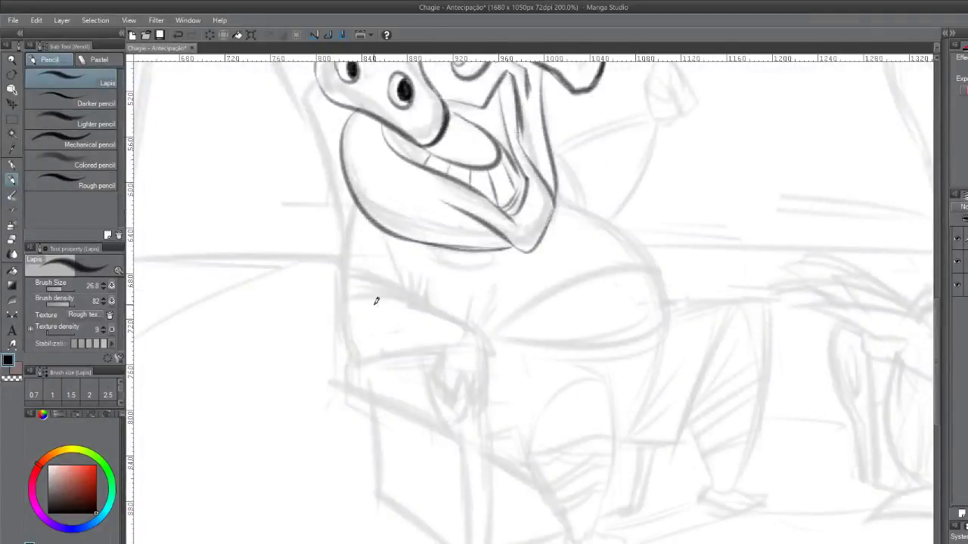
mouse_move(377, 235)
left_mouse_down()
mouse_move(337, 267)
mouse_move(300, 333)
left_mouse_up()
key("ctrl+z")
mouse_move(314, 233)
left_mouse_down()
mouse_move(304, 371)
mouse_move(316, 401)
left_mouse_up()
key("ctrl+z")
left_click_drag(307, 363, 323, 403)
key("ctrl+z")
mouse_move(305, 348)
left_mouse_down()
mouse_move(317, 398)
mouse_move(395, 389)
left_mouse_up()
key("ctrl+z")
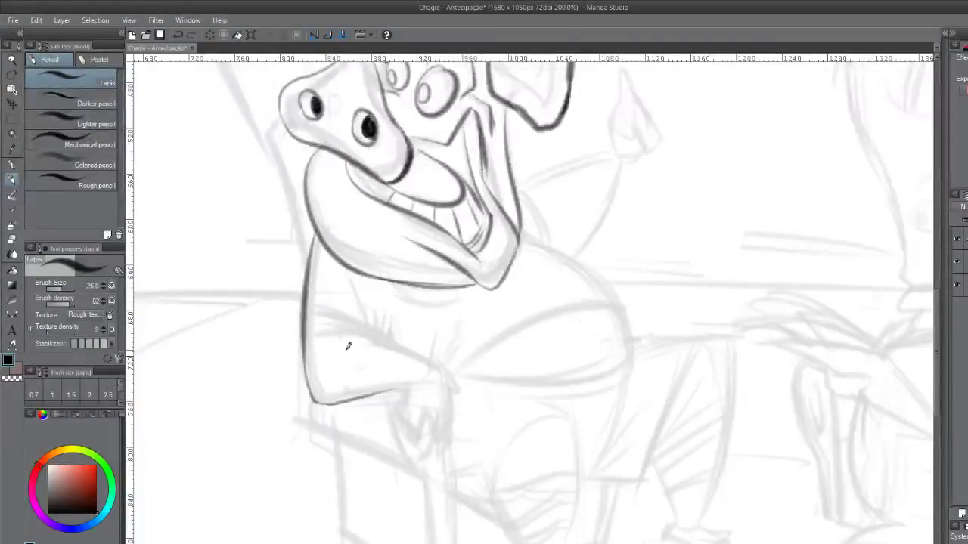
Draw the sleeve edge across the resting arm and the creases radiating from the crook of the elbow
left_click_drag(303, 335, 366, 342)
key("ctrl+z")
left_click_drag(302, 335, 375, 345)
left_click_drag(306, 312, 368, 337)
mouse_move(331, 308)
left_mouse_down()
mouse_move(380, 337)
mouse_move(339, 309)
mouse_move(374, 332)
mouse_move(360, 304)
mouse_move(373, 337)
left_mouse_up()
key("ctrl+z")
left_click_drag(371, 295, 372, 350)
key("ctrl+z")
mouse_move(371, 310)
left_mouse_down()
mouse_move(378, 342)
mouse_move(394, 326)
left_mouse_up()
key("ctrl+z")
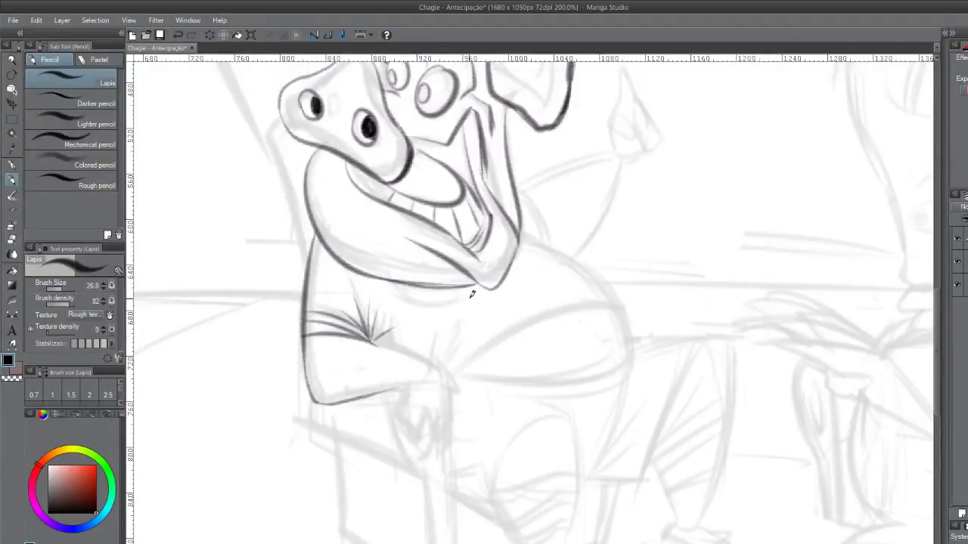
Draw the curved shirt hem across the belly and the big rounded outline of the back
left_click_drag(459, 373, 624, 300)
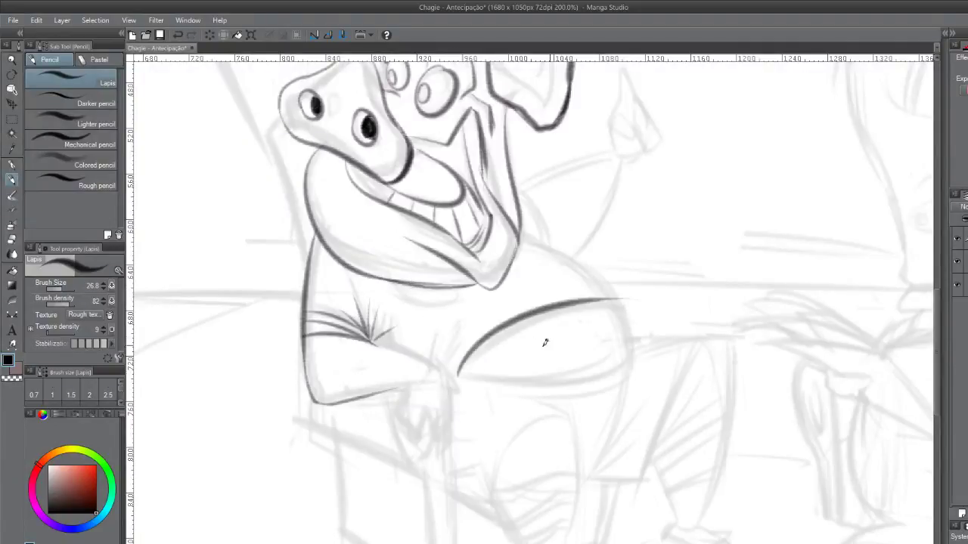
left_click_drag(530, 243, 594, 406)
key("ctrl+z")
mouse_move(525, 222)
left_mouse_down()
mouse_move(645, 334)
mouse_move(575, 469)
left_mouse_up()
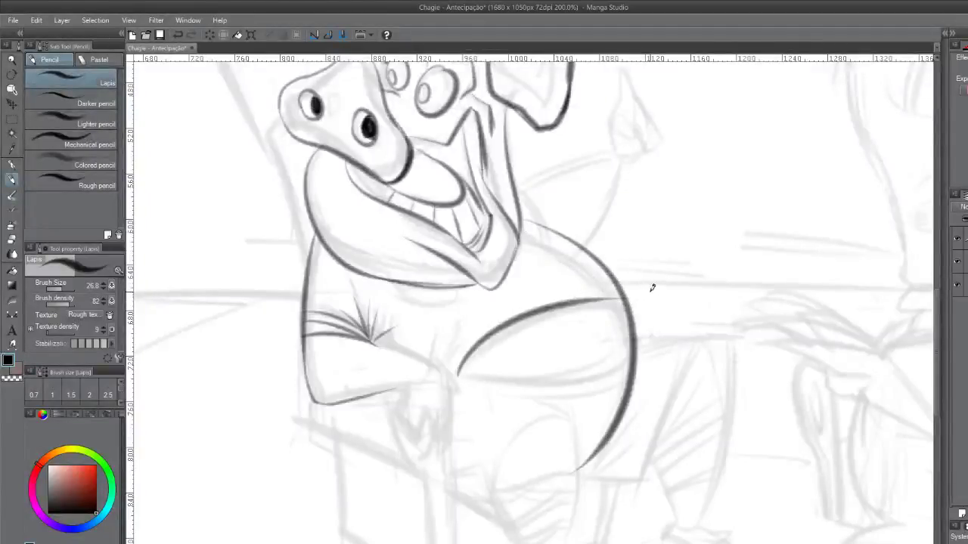
Add short shirt creases where the hem meets the back and above the resting hand's wrist
mouse_move(596, 293)
left_mouse_down()
mouse_move(629, 292)
mouse_move(580, 288)
left_mouse_up()
key("ctrl+z")
left_click_drag(431, 340, 449, 369)
key("ctrl+z")
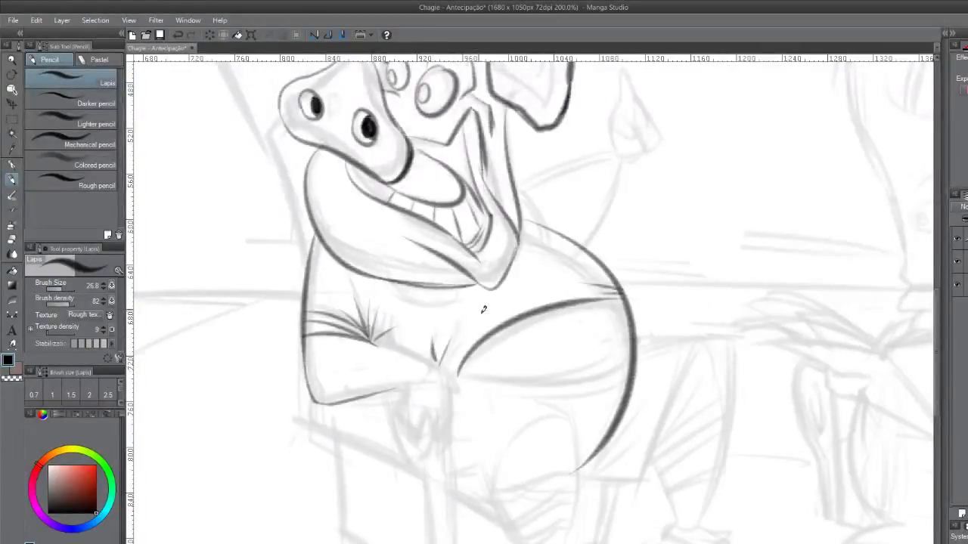
key("ctrl+z")
Draw the upper edge of the resting forearm and the hanging hand with its pointed fingers
left_click_drag(370, 342, 451, 378)
key("ctrl+z")
mouse_move(370, 341)
left_mouse_down()
mouse_move(455, 370)
mouse_move(451, 408)
left_mouse_up()
key("ctrl+z")
mouse_move(452, 368)
left_mouse_down()
mouse_move(452, 440)
mouse_move(452, 427)
mouse_move(434, 434)
mouse_move(427, 412)
mouse_move(432, 428)
mouse_move(423, 429)
mouse_move(426, 422)
mouse_move(392, 408)
mouse_move(406, 427)
mouse_move(397, 413)
mouse_move(401, 386)
left_mouse_up()
key("ctrl+z")
key("ctrl+z")
key("ctrl+z")
key("ctrl+z")
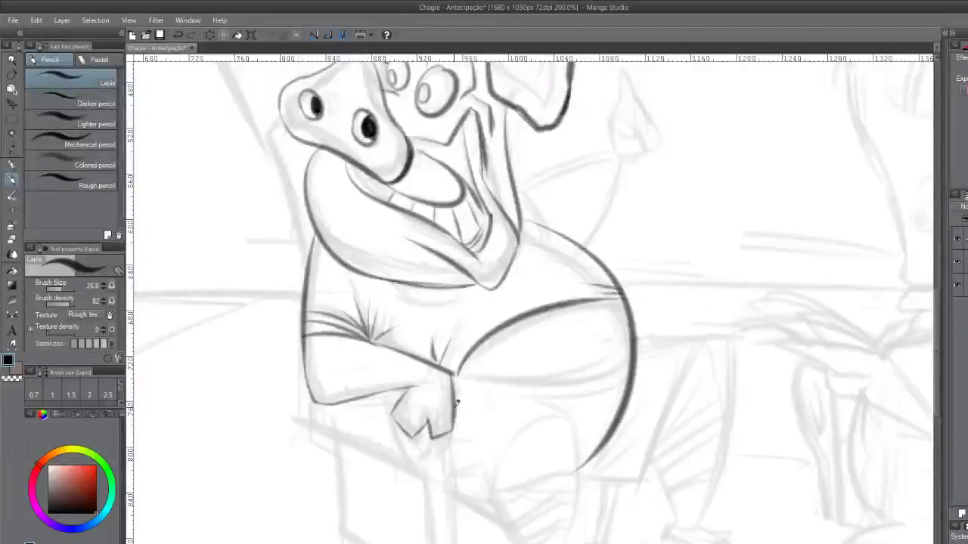
Touch up the hand's outer edge with the Soft eraser and join the shirt hem to the wrist in pencil
key("e")
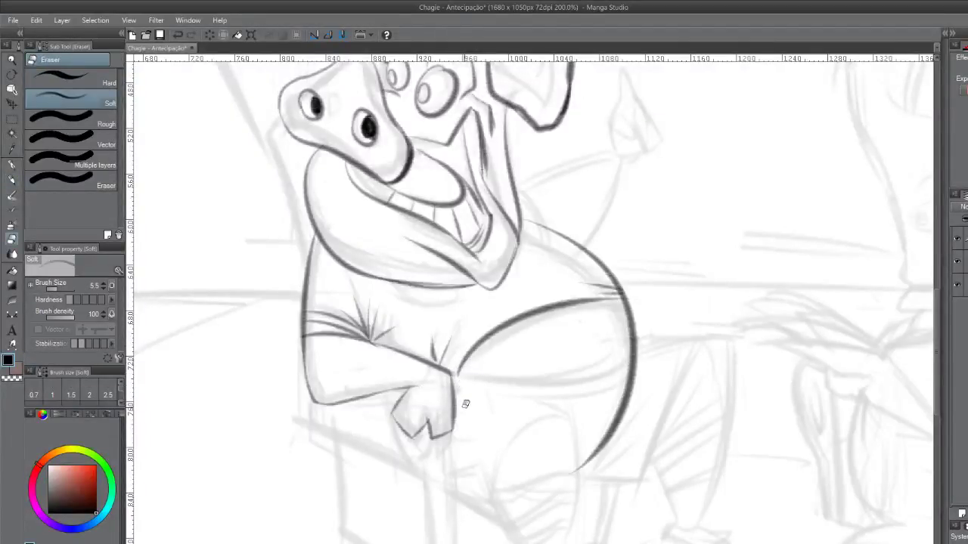
key("p")
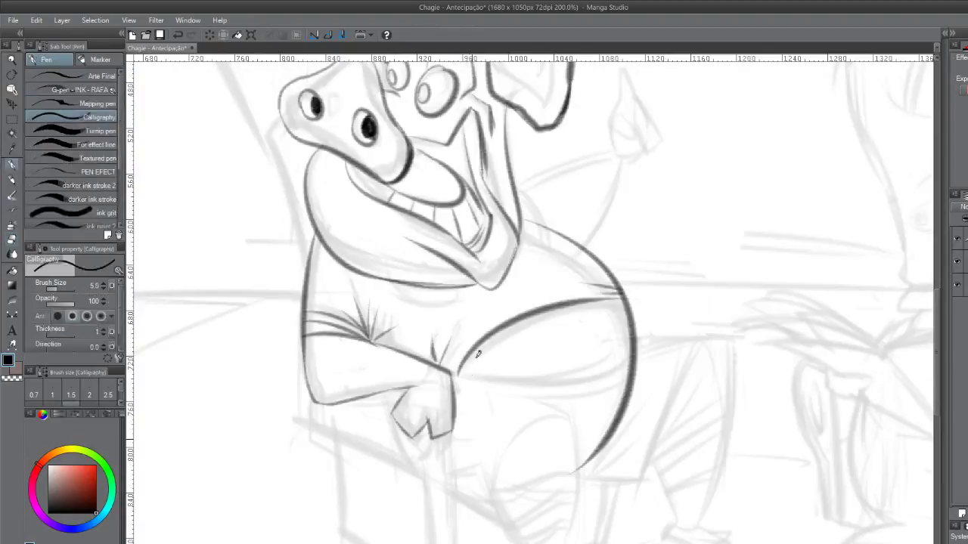
key("p")
left_click_drag(455, 369, 508, 378)
key("ctrl+z")
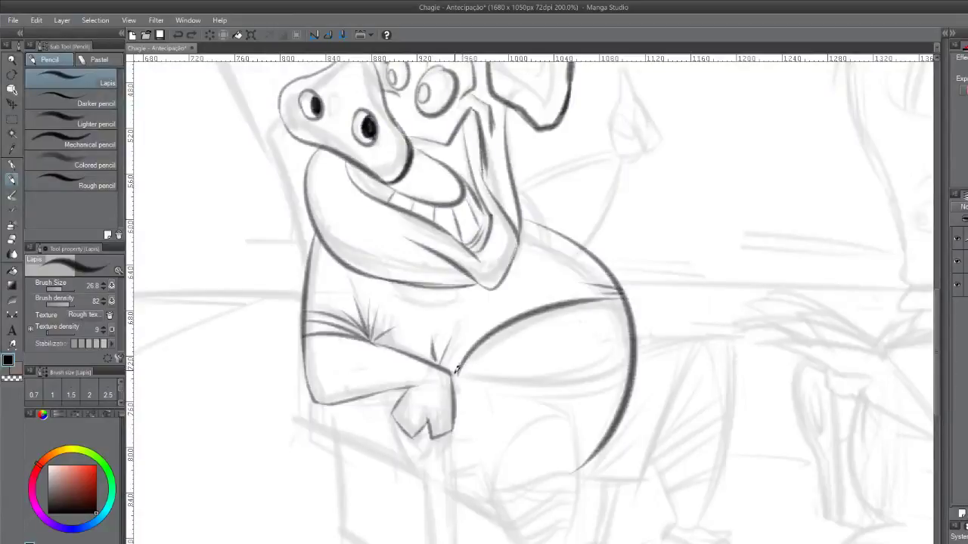
Draw the curved lower edge of the exposed belly from the wrist across to the back outline
mouse_move(481, 345)
left_mouse_down()
mouse_move(456, 378)
mouse_move(514, 381)
mouse_move(629, 363)
left_mouse_up()
key("ctrl+z")
key("ctrl+z")
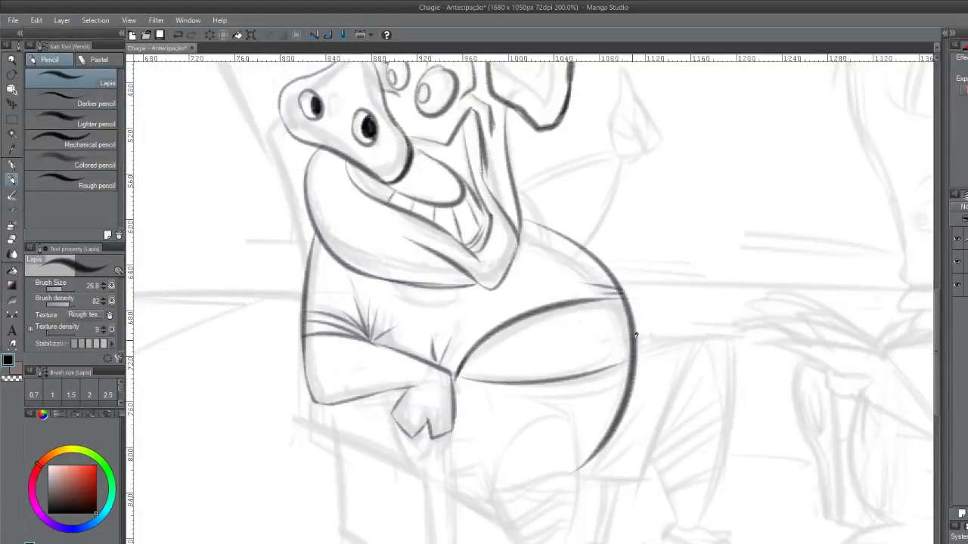
left_click_drag(458, 377, 617, 364)
key("ctrl+z")
left_click_drag(453, 378, 617, 365)
key("ctrl+z")
mouse_move(456, 373)
left_mouse_down()
mouse_move(638, 360)
mouse_move(538, 388)
left_mouse_up()
key("ctrl+z")
key("ctrl+z")
Draw a thin second waistband line just beneath the belly's lower edge
left_click_drag(627, 367, 529, 394)
key("ctrl+z")
mouse_move(628, 367)
left_mouse_down()
mouse_move(491, 396)
mouse_move(570, 374)
mouse_move(491, 387)
left_mouse_up()
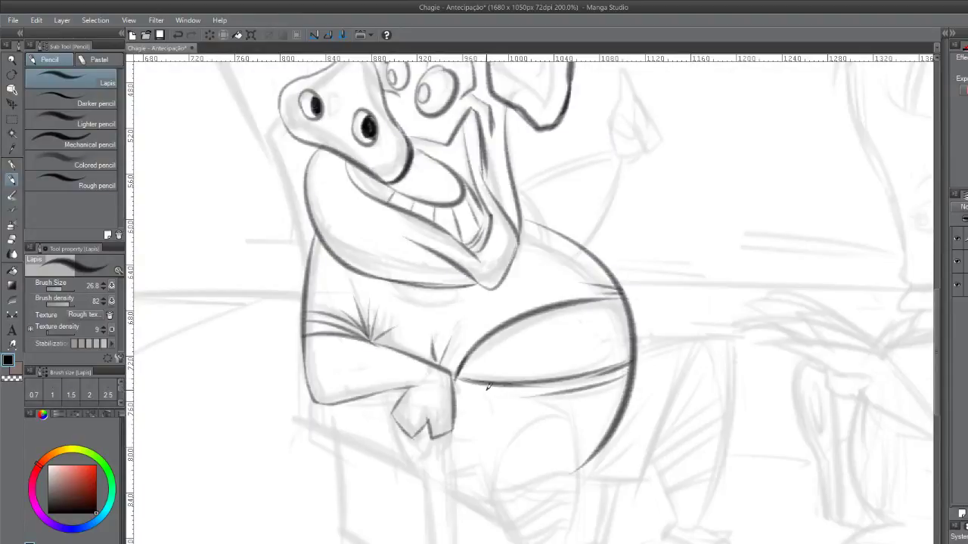
key("ctrl+z")
Draw the curved sleeve opening of the raised arm behind the neck
mouse_move(425, 190)
left_mouse_down()
mouse_move(488, 255)
mouse_move(488, 316)
left_mouse_up()
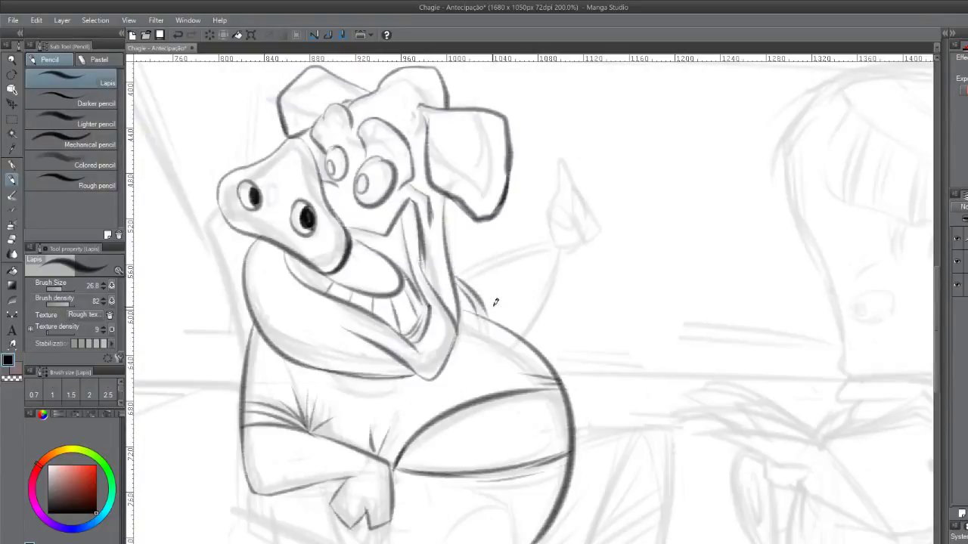
key("ctrl+z")
left_click_drag(454, 270, 488, 318)
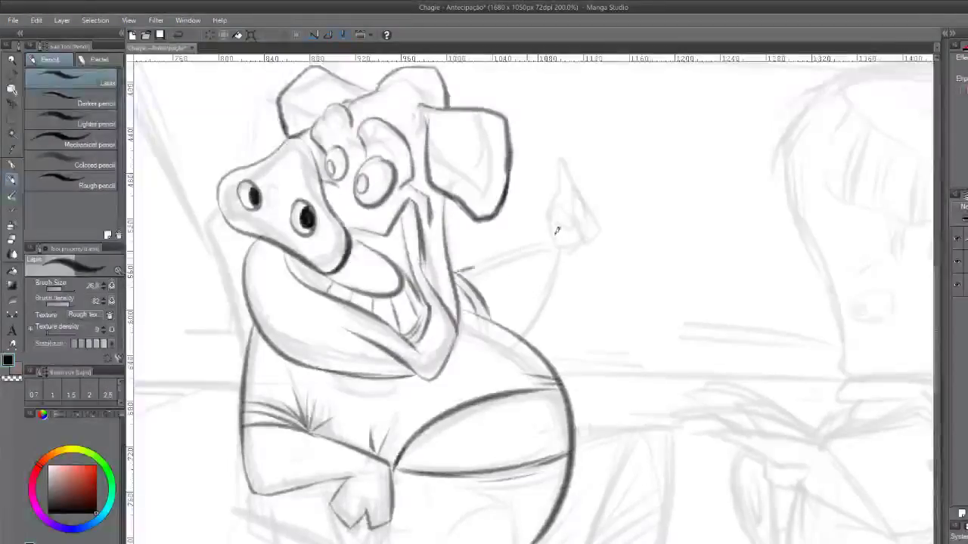
Draw both edges of the raised forearm tapering to the wrist and erase the lower line's overshoot at the back
mouse_move(454, 270)
left_mouse_down()
mouse_move(570, 231)
mouse_move(533, 310)
left_mouse_up()
key("ctrl+z")
mouse_move(563, 246)
left_mouse_down()
mouse_move(502, 331)
mouse_move(535, 310)
left_mouse_up()
key("ctrl+z")
left_click_drag(562, 244, 509, 331)
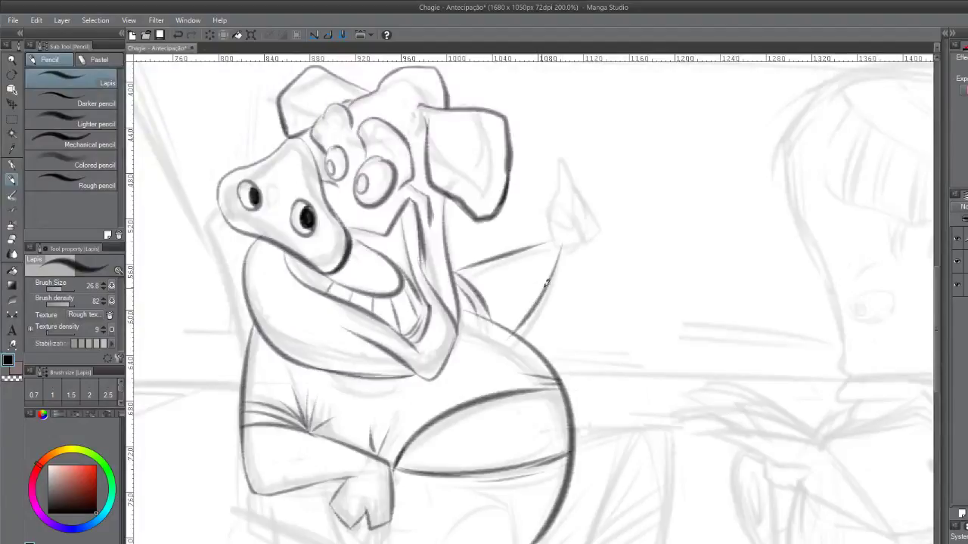
key("e")
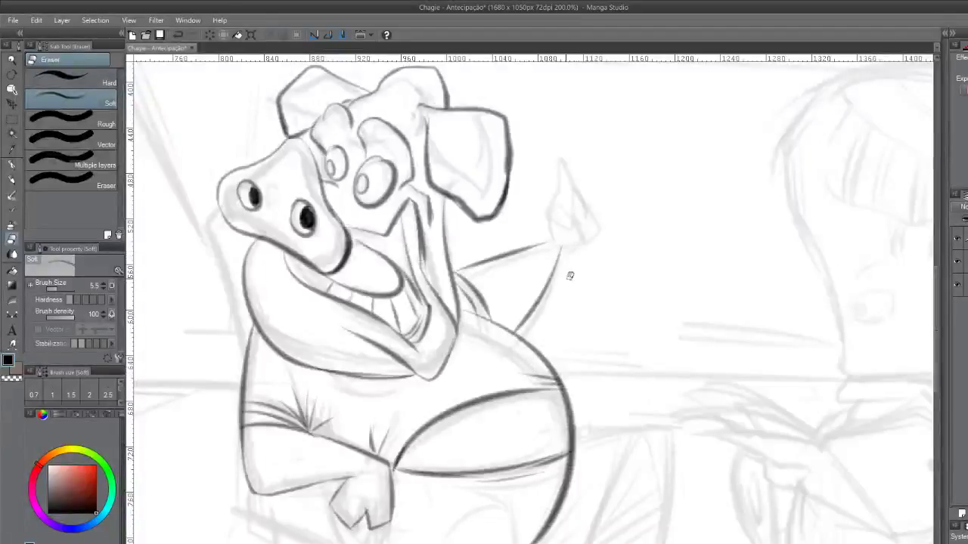
Draw the curled inner finger of the raised hand above the wrist with the Lapis pencil
key("p")
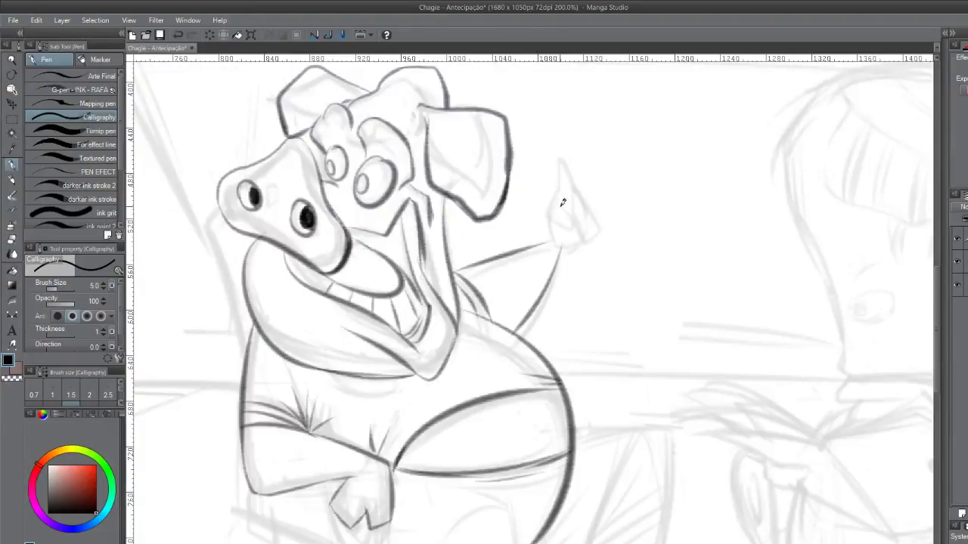
mouse_move(561, 219)
left_mouse_down()
mouse_move(580, 226)
mouse_move(568, 215)
mouse_move(574, 204)
mouse_move(562, 205)
mouse_move(571, 226)
mouse_move(557, 211)
mouse_move(560, 242)
mouse_move(570, 243)
left_mouse_up()
key("ctrl+z")
key("p")
key("ctrl+z")
key("ctrl+z")
key("ctrl+z")
key("ctrl+z")
key("ctrl+z")
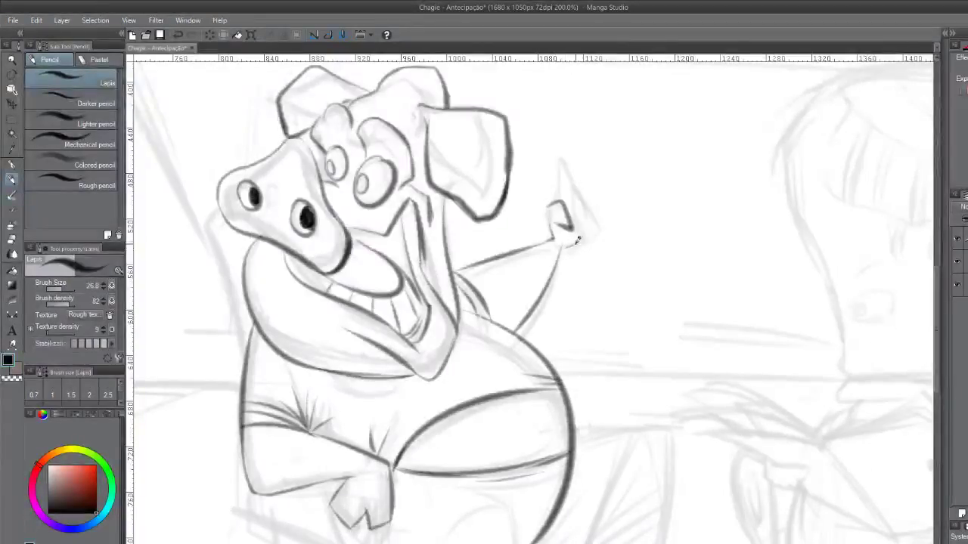
Draw the raised hand's angular outer edge and pointing finger, and round off the curled finger's outline
key("ctrl+z")
mouse_move(583, 239)
left_mouse_down()
mouse_move(603, 226)
mouse_move(581, 188)
left_mouse_up()
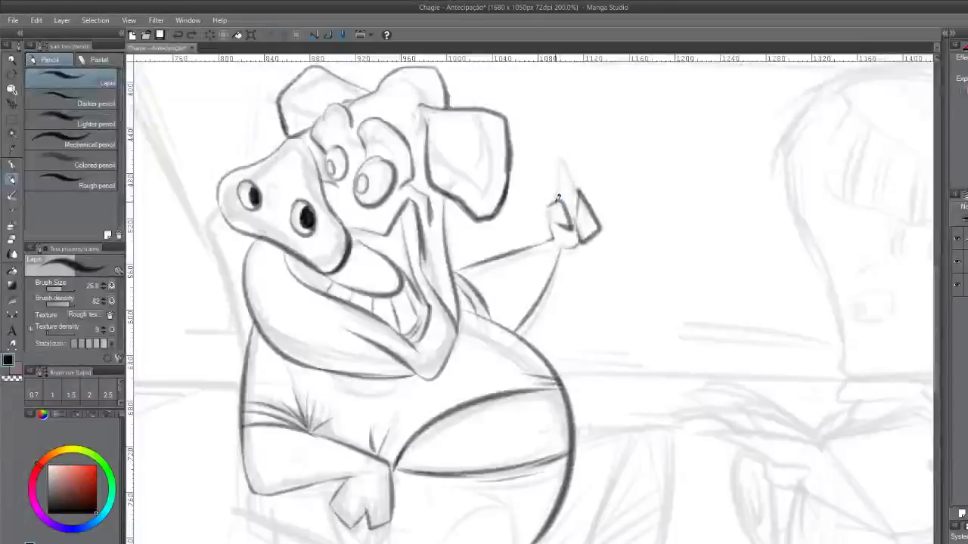
mouse_move(557, 158)
left_mouse_down()
mouse_move(578, 180)
mouse_move(564, 199)
left_mouse_up()
key("ctrl+z")
left_click_drag(561, 156, 579, 184)
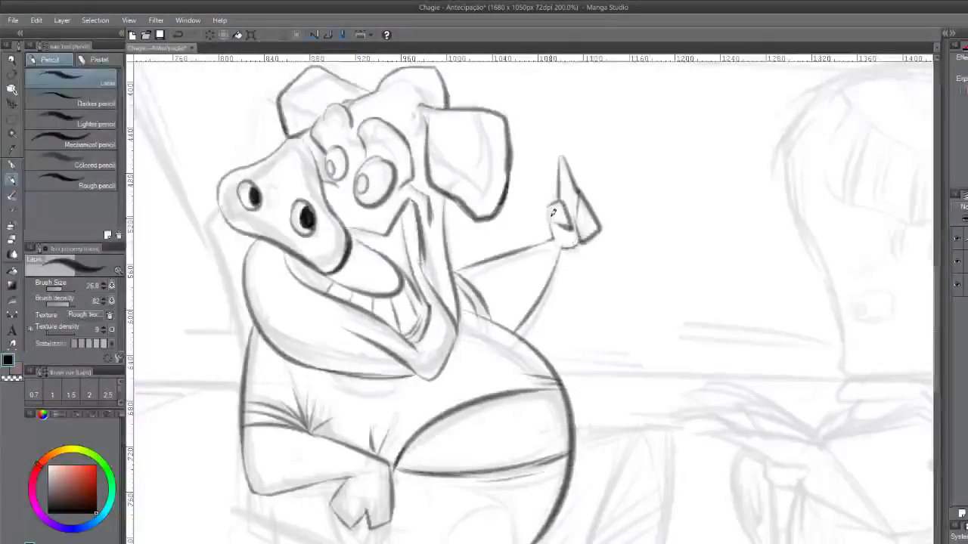
left_click_drag(552, 203, 555, 218)
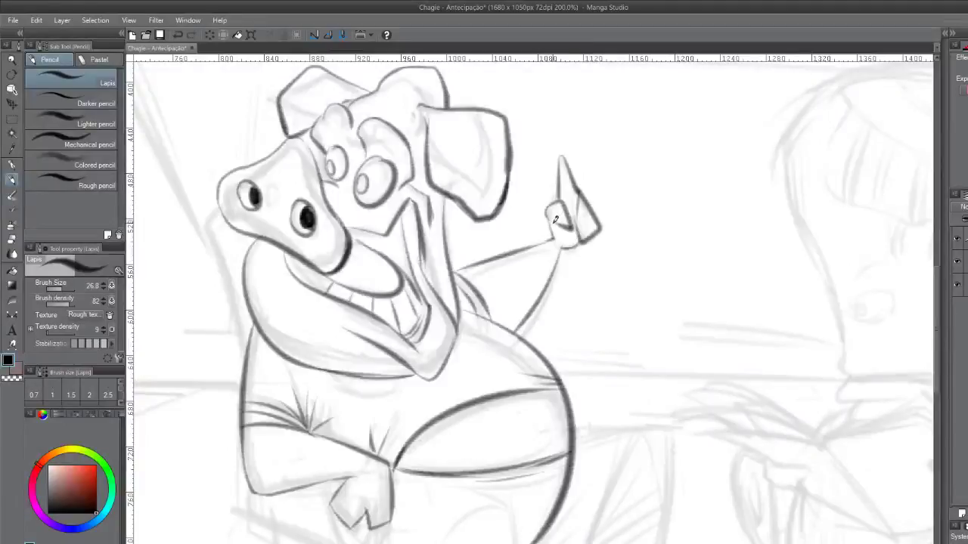
Draw the underside of the near thigh and the curved inner edge of the near knee, with short cloth folds where they meet
mouse_move(506, 409)
left_mouse_down()
mouse_move(521, 189)
mouse_move(458, 221)
left_mouse_up()
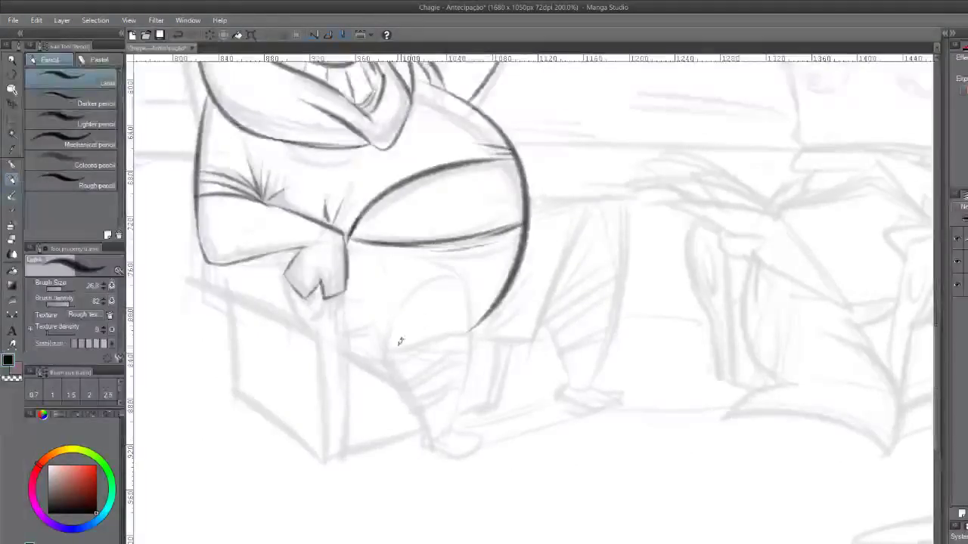
left_click_drag(348, 355, 399, 386)
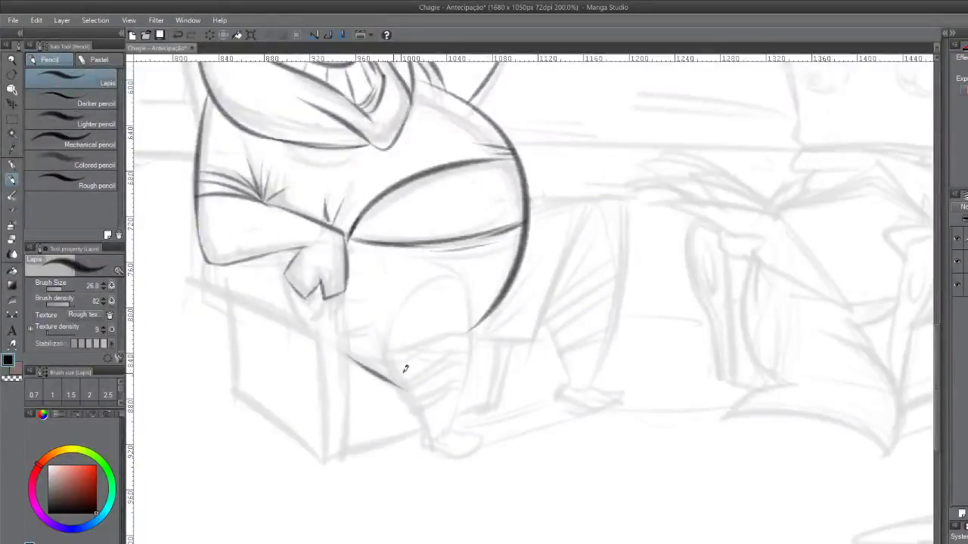
left_click_drag(348, 355, 401, 390)
mouse_move(416, 282)
left_mouse_down()
mouse_move(412, 378)
mouse_move(388, 371)
left_mouse_up()
key("ctrl+z")
left_click_drag(381, 303, 394, 378)
key("ctrl+z")
left_click_drag(382, 291, 397, 392)
key("ctrl+z")
left_click_drag(365, 316, 397, 387)
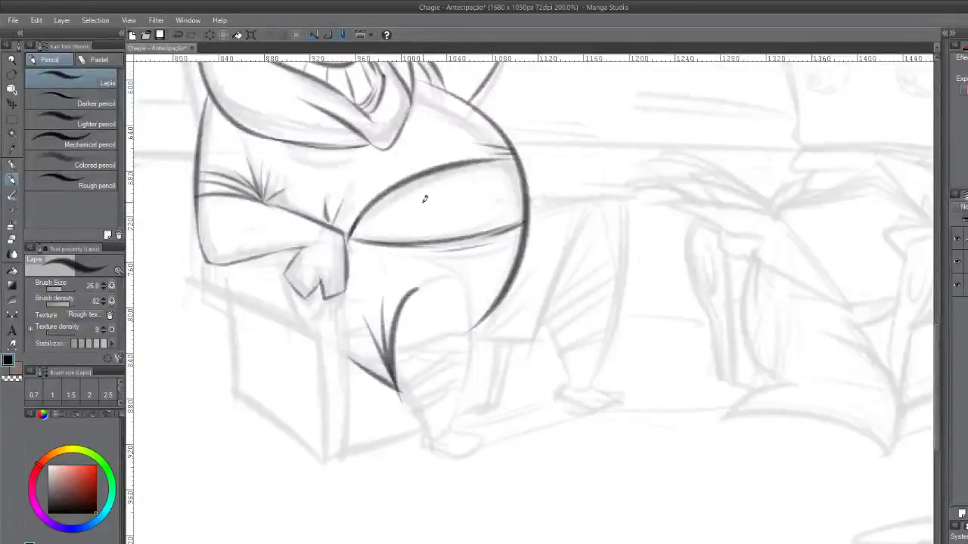
mouse_move(393, 246)
left_mouse_down()
mouse_move(497, 280)
mouse_move(407, 252)
mouse_move(477, 296)
left_mouse_up()
key("ctrl+z")
key("ctrl+z")
left_click_drag(401, 247, 475, 305)
key("ctrl+z")
left_click_drag(399, 248, 469, 310)
left_click_drag(442, 274, 465, 290)
left_click_drag(407, 303, 463, 274)
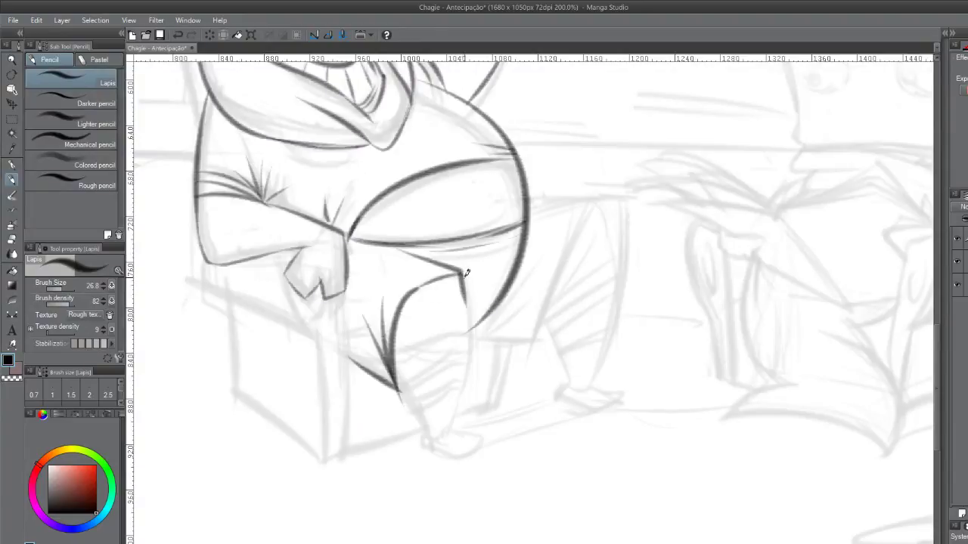
key("ctrl+z")
key("ctrl+z")
Complete the near knee's rounded top and draw both sides of the lower leg tapering down to the ankle
left_click_drag(463, 270, 409, 293)
key("ctrl+z")
key("ctrl+y")
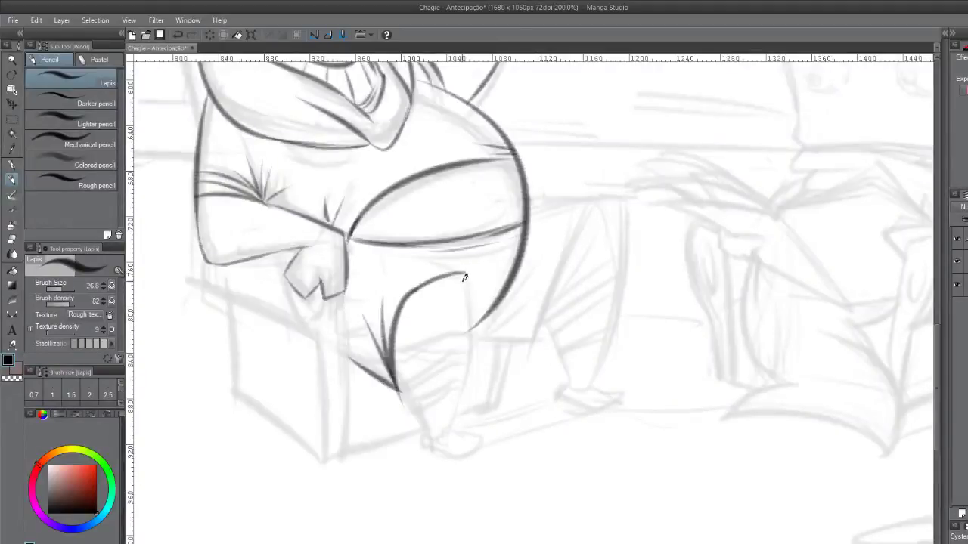
key("ctrl+z")
key("ctrl+y")
mouse_move(465, 272)
left_mouse_down()
mouse_move(469, 346)
mouse_move(453, 428)
left_mouse_up()
key("ctrl+z")
key("ctrl+y")
mouse_move(398, 385)
left_mouse_down()
mouse_move(426, 434)
mouse_move(407, 394)
left_mouse_up()
key("ctrl+z")
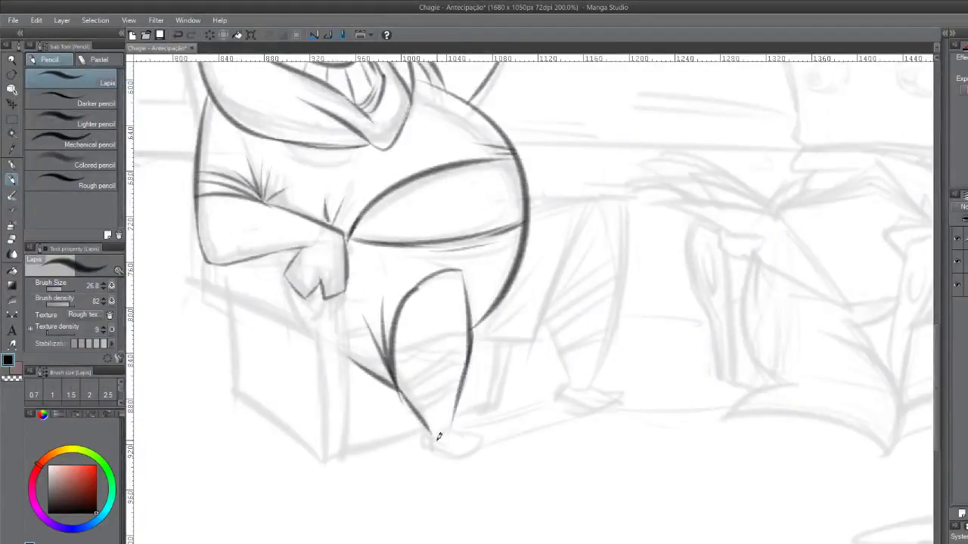
Draw the near foot's outline with a rounded heel, pointed toe and small notch at the ankle
key("ctrl+z")
left_click_drag(438, 443, 484, 457)
left_click_drag(452, 424, 490, 457)
key("ctrl+z")
key("ctrl+z")
left_click_drag(461, 437, 464, 443)
key("ctrl+z")
key("ctrl+z")
key("ctrl+z")
key("ctrl+z")
mouse_move(423, 434)
left_mouse_down()
mouse_move(431, 441)
mouse_move(431, 427)
mouse_move(437, 446)
left_mouse_up()
key("ctrl+z")
key("ctrl+z")
left_click_drag(455, 456, 476, 441)
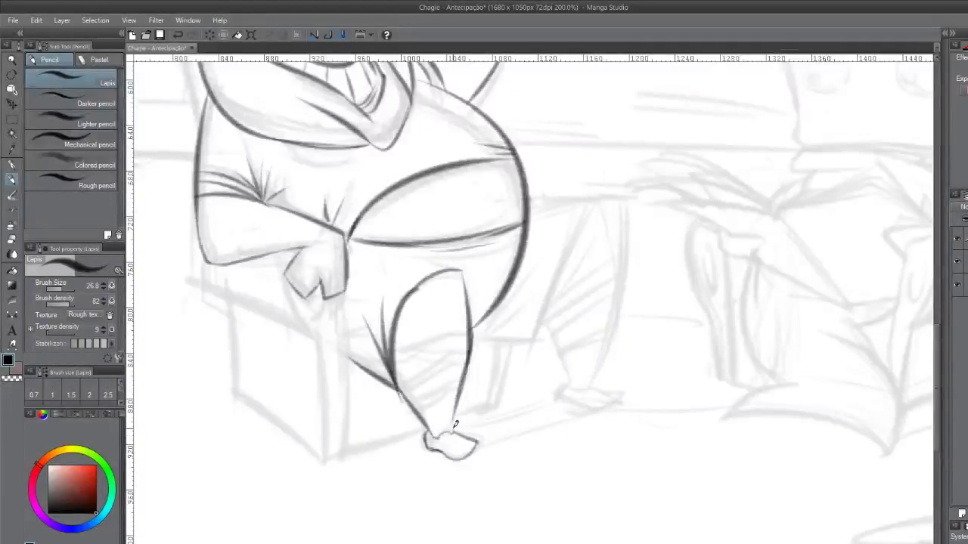
key("ctrl+z")
key("ctrl+z")
left_click_drag(455, 429, 453, 421)
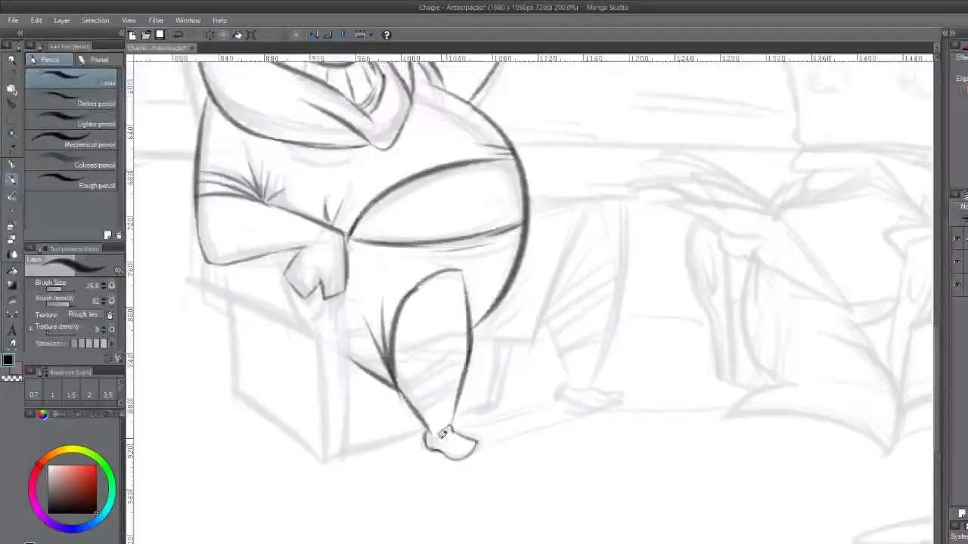
Draw the angled cloth fold bands across the near lower leg, from below the knee down the shin
left_click_drag(443, 428, 463, 357)
key("ctrl+z")
key("ctrl+z")
left_click_drag(397, 384, 458, 354)
left_click_drag(398, 354, 473, 325)
key("ctrl+z")
key("ctrl+z")
left_click_drag(394, 356, 467, 335)
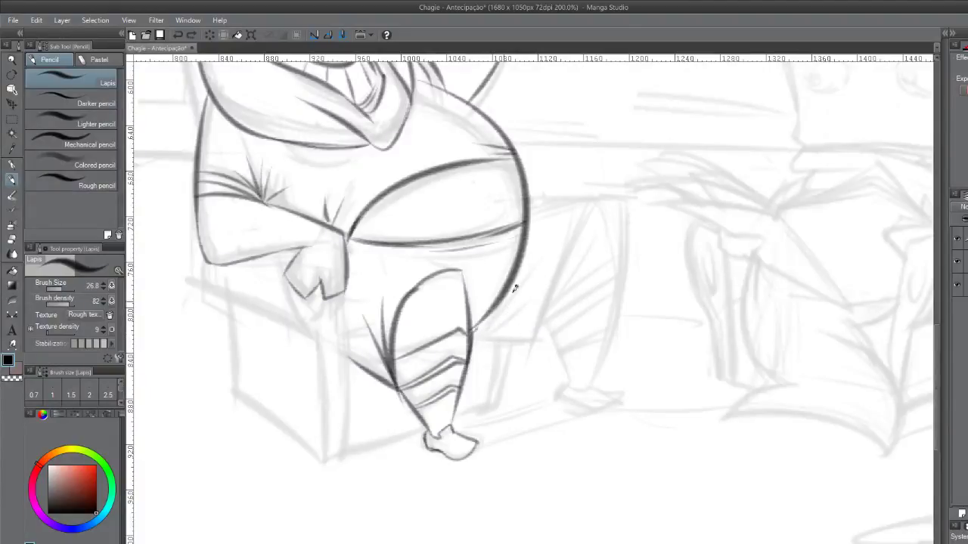
Draw the crease lines under the belly and the short horizontal thigh underside extending from the near leg toward the far leg
left_click_drag(476, 333, 513, 293)
key("ctrl+z")
left_click_drag(475, 334, 517, 291)
left_click_drag(475, 339, 522, 313)
key("ctrl+z")
left_click_drag(476, 339, 516, 312)
key("ctrl+z")
left_click_drag(473, 342, 546, 338)
key("ctrl+z")
key("ctrl+z")
left_click_drag(474, 341, 533, 336)
Draw the far leg's slanted inner edge from the knee down to the end of the thigh underside line
left_click_drag(605, 193, 539, 318)
key("ctrl+z")
left_click_drag(606, 195, 530, 342)
key("ctrl+z")
mouse_move(614, 199)
left_mouse_down()
mouse_move(530, 355)
mouse_move(540, 316)
left_mouse_up()
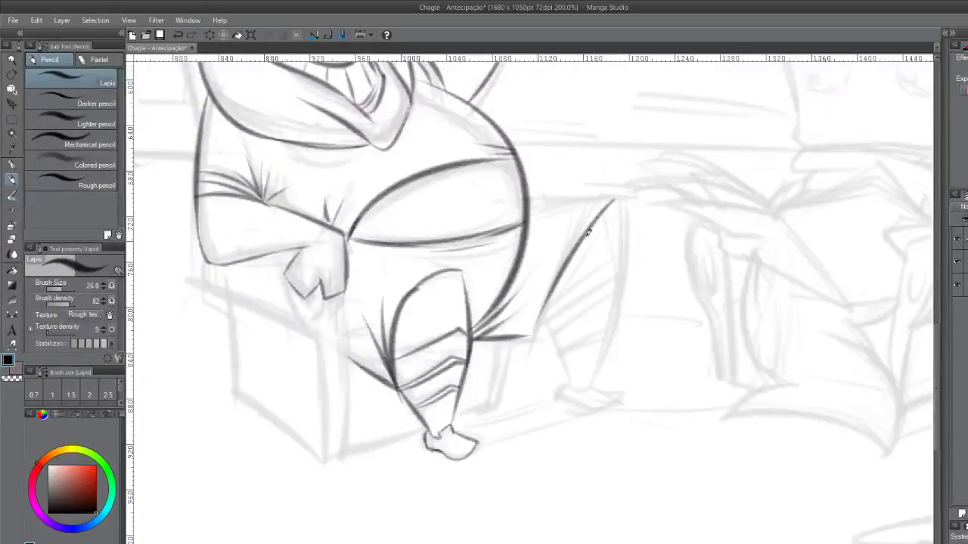
mouse_move(613, 199)
left_mouse_down()
mouse_move(559, 277)
mouse_move(556, 308)
mouse_move(533, 337)
mouse_move(516, 333)
mouse_move(542, 331)
mouse_move(504, 338)
mouse_move(533, 333)
left_mouse_up()
key("ctrl+z")
key("ctrl+z")
key("ctrl+z")
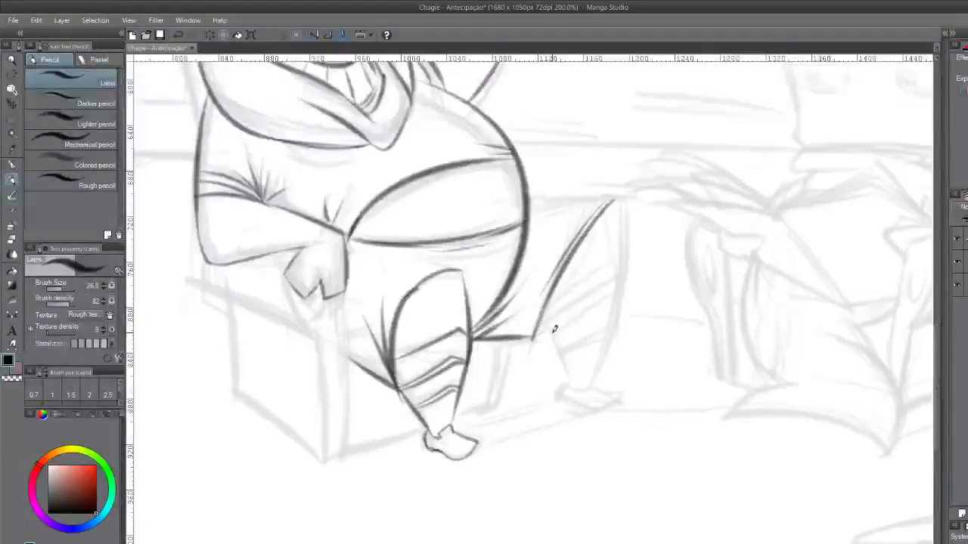
Clean up the corner where the far leg's inner edge meets the thigh underside with the Soft eraser, and redraw that line
key("e")
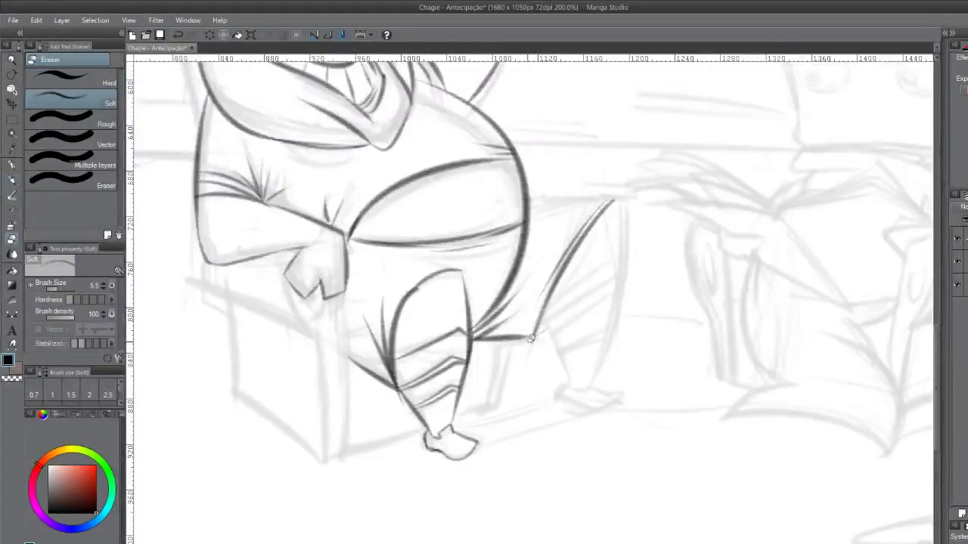
left_click_drag(534, 333, 522, 338)
key("p")
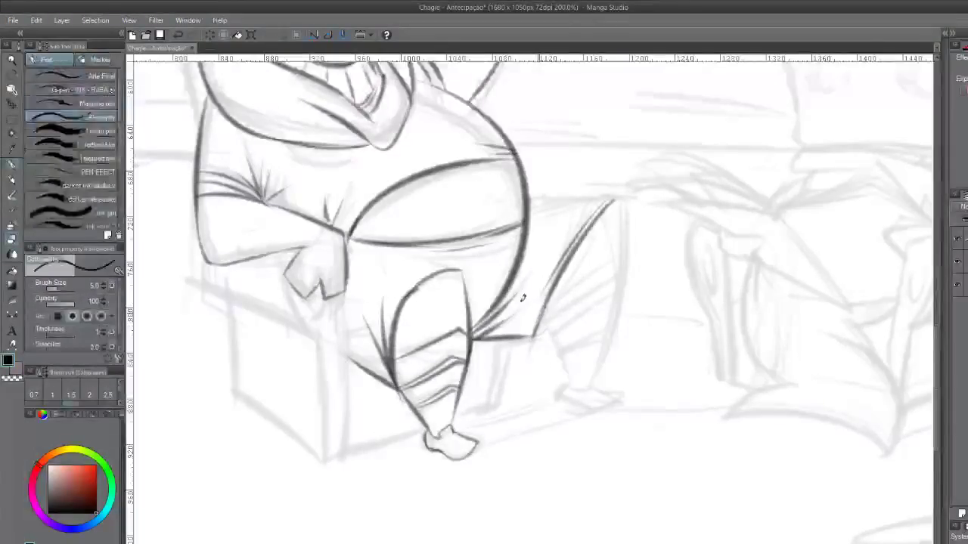
key("ctrl+z")
mouse_move(522, 329)
left_mouse_down()
mouse_move(490, 342)
mouse_move(540, 328)
left_mouse_up()
key("ctrl+z")
left_click_drag(486, 342, 535, 333)
key("ctrl+z")
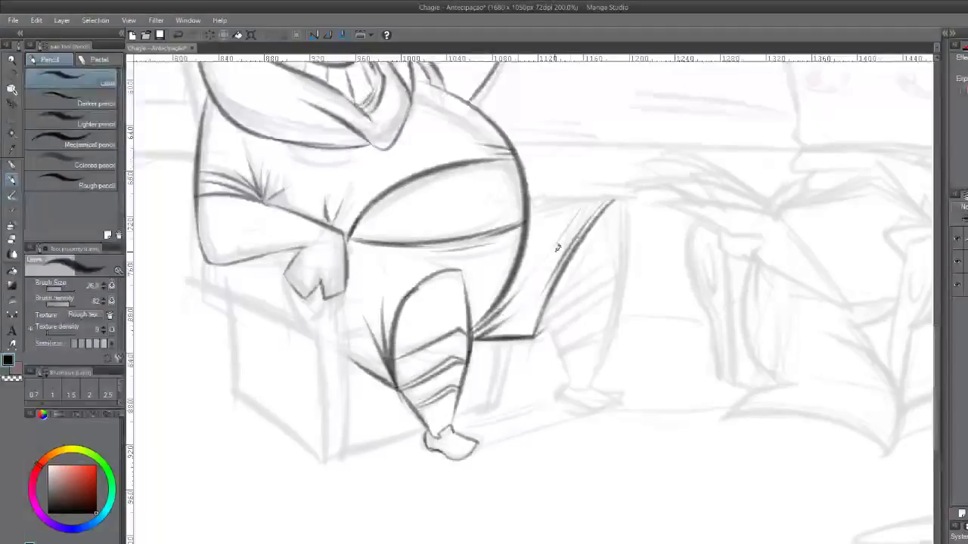
Add a fold along the far leg's inner edge, then draw the far thigh's top line and the curved front of the shin
left_click_drag(542, 273, 611, 200)
left_click_drag(531, 198, 619, 191)
key("ctrl+z")
mouse_move(525, 199)
left_mouse_down()
mouse_move(629, 198)
mouse_move(608, 320)
left_mouse_up()
key("ctrl+z")
left_click_drag(620, 198, 598, 363)
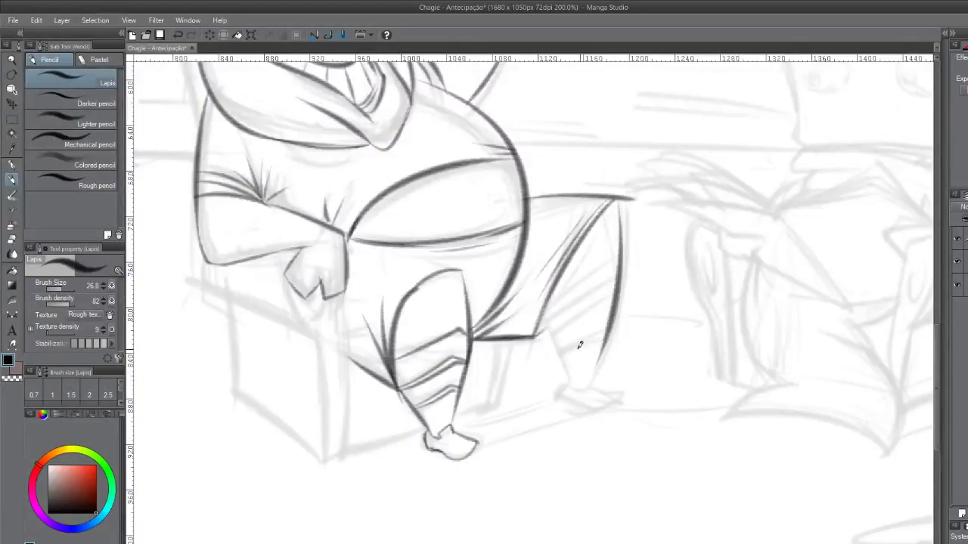
Draw the back edge of the far shin running down to the ankle
left_click_drag(547, 306, 569, 383)
key("ctrl+z")
key("ctrl+z")
left_click_drag(546, 314, 567, 376)
key("ctrl+z")
left_click_drag(547, 294, 571, 385)
Extend the far shin's front edge to the ankle and draw the far foot with its pointed toe
mouse_move(611, 318)
left_mouse_down()
mouse_move(585, 383)
mouse_move(567, 393)
mouse_move(622, 405)
mouse_move(604, 382)
left_mouse_up()
key("ctrl+z")
key("ctrl+z")
key("ctrl+z")
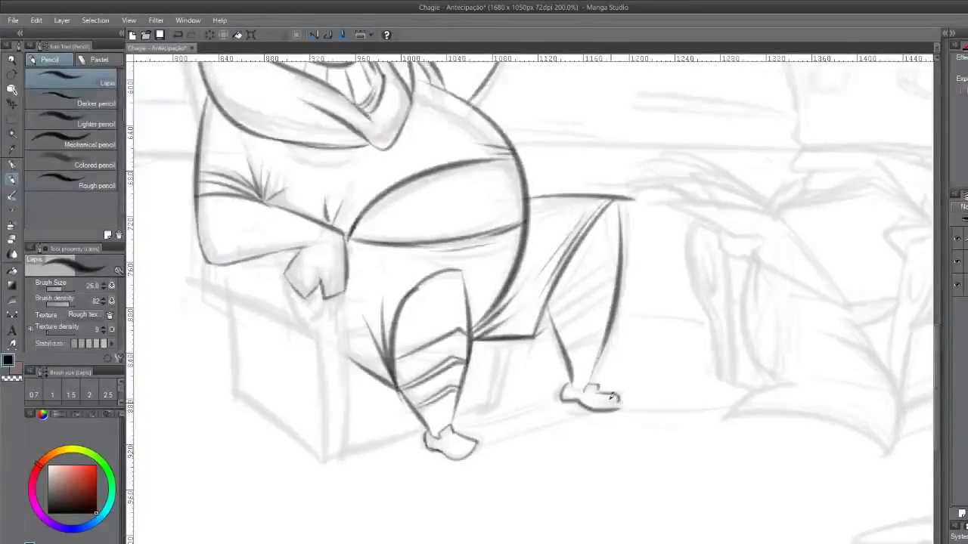
left_click_drag(599, 383, 624, 402)
key("ctrl+z")
left_click_drag(581, 387, 589, 383)
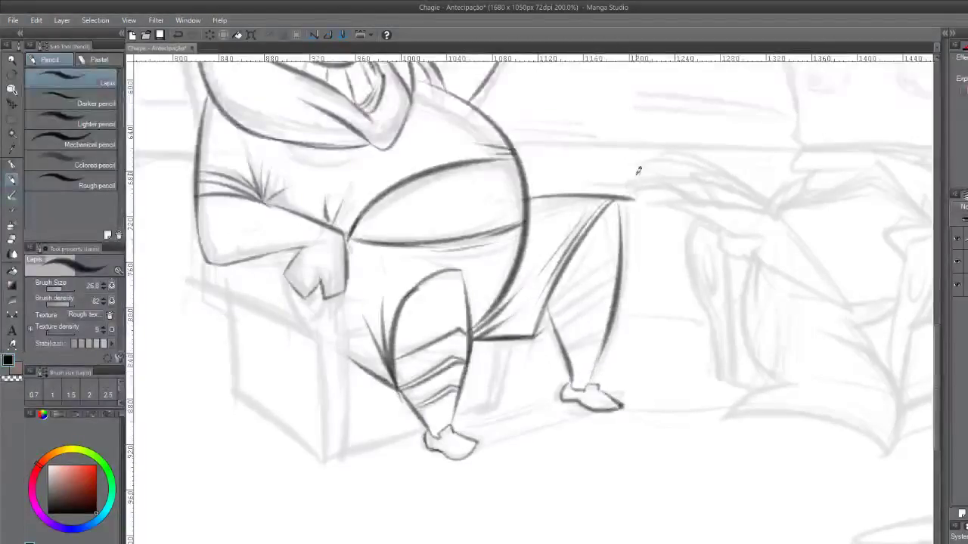
Erase the far thigh line's overshoot past the knee and return to the Lapis pencil
key("e")
left_click_drag(620, 188, 629, 190)
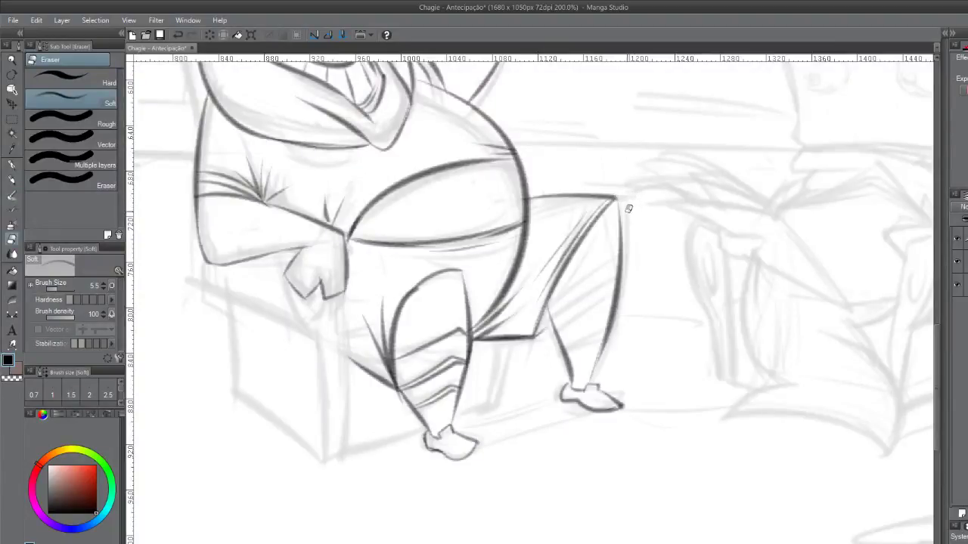
key("p")
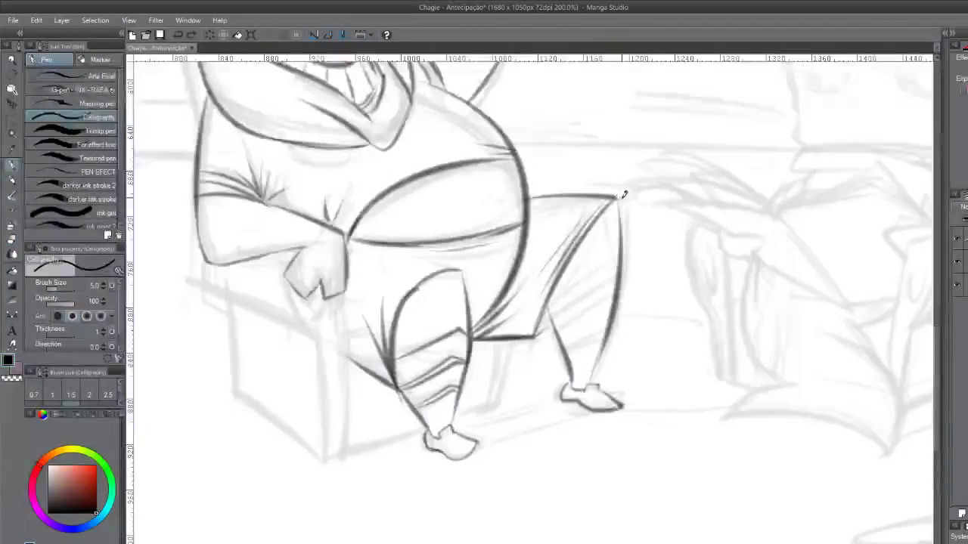
key("p")
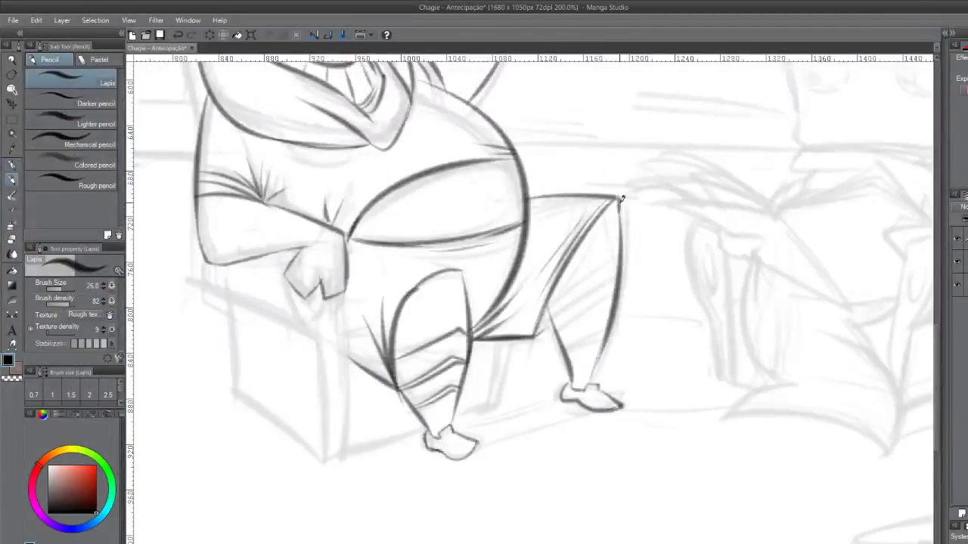
Draw the upper slanted cloth folds across the far shin
left_click_drag(551, 302, 605, 273)
key("ctrl+z")
mouse_move(549, 304)
left_mouse_down()
mouse_move(626, 249)
mouse_move(616, 275)
mouse_move(557, 320)
left_mouse_up()
key("ctrl+z")
mouse_move(614, 287)
left_mouse_down()
mouse_move(559, 319)
mouse_move(611, 278)
left_mouse_up()
key("ctrl+z")
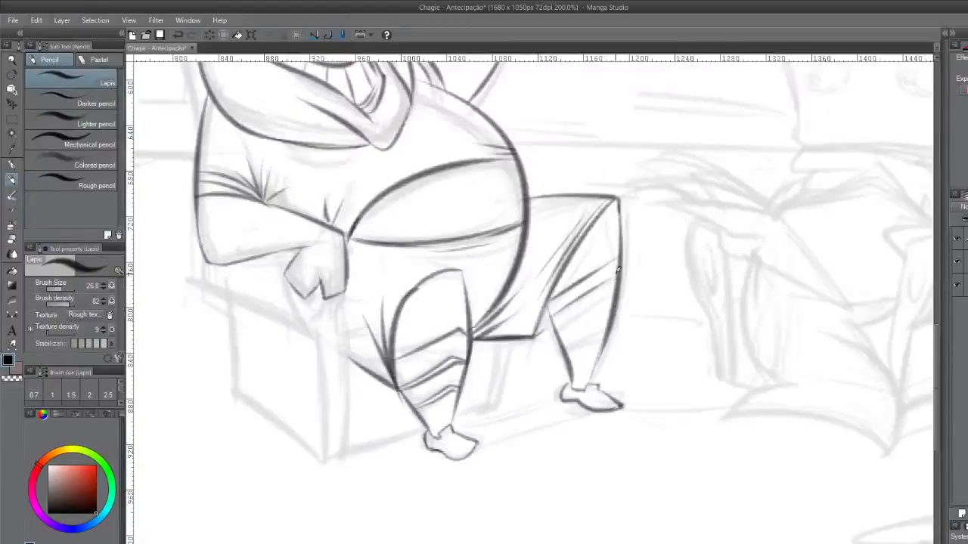
left_click_drag(555, 320, 614, 279)
key("ctrl+z")
left_click_drag(558, 319, 626, 274)
key("ctrl+z")
left_click_drag(555, 321, 617, 277)
Draw the lower pair of angled cloth folds across the far shin
left_click_drag(563, 337, 608, 301)
key("ctrl+z")
left_click_drag(559, 337, 609, 302)
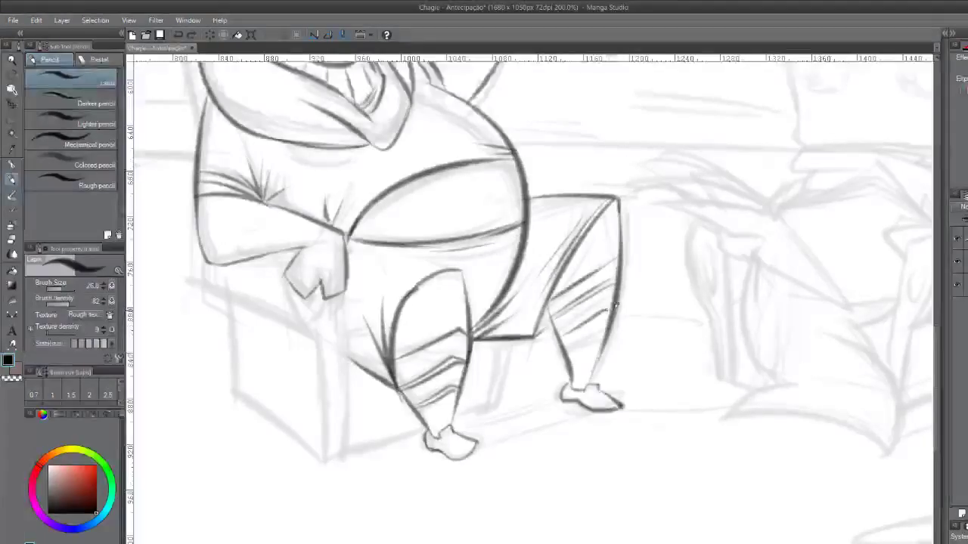
left_click_drag(563, 339, 605, 305)
key("ctrl+z")
left_click_drag(559, 341, 608, 310)
key("ctrl+z")
left_click_drag(562, 340, 609, 307)
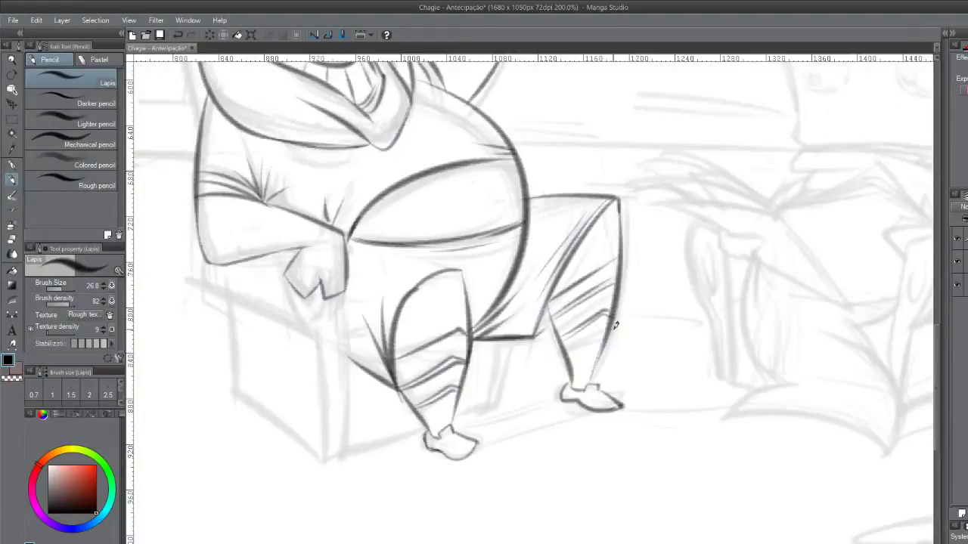
Draw the curved line descending from beneath the resting forearm to the seat's front corner
left_click_drag(395, 266, 513, 313)
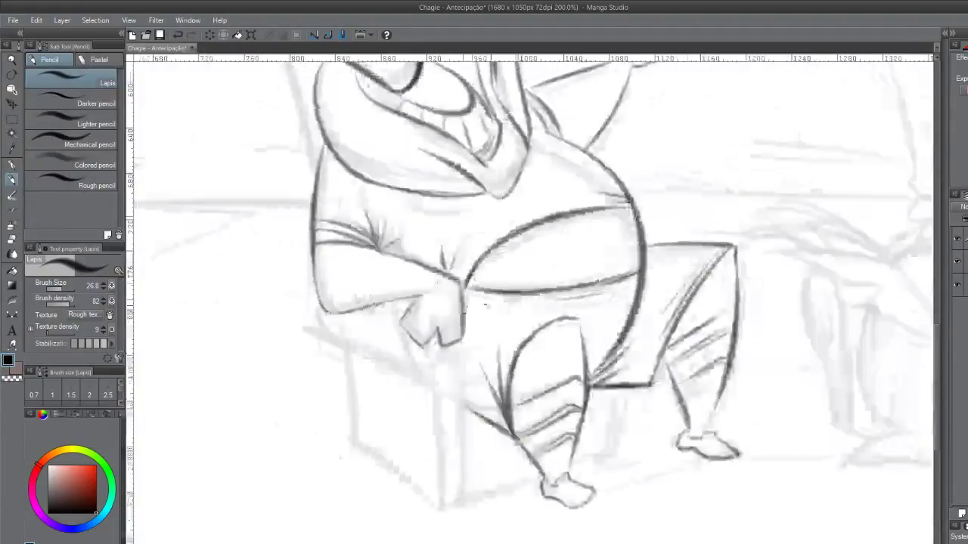
mouse_move(391, 312)
left_mouse_down()
mouse_move(421, 390)
mouse_move(415, 369)
left_mouse_up()
key("ctrl+z")
key("ctrl+z")
left_click_drag(387, 310, 428, 386)
Draw the rounded rear contour below the resting elbow and carry it along the seat's upper edge to the front corner
mouse_move(330, 316)
left_mouse_down()
mouse_move(322, 371)
mouse_move(320, 350)
mouse_move(333, 361)
left_mouse_up()
key("ctrl+z")
key("ctrl+z")
key("ctrl+z")
left_click_drag(309, 318, 344, 365)
key("ctrl+z")
key("ctrl+z")
mouse_move(313, 309)
left_mouse_down()
mouse_move(324, 342)
mouse_move(353, 369)
mouse_move(355, 451)
left_mouse_up()
key("ctrl+z")
key("ctrl+z")
mouse_move(338, 348)
left_mouse_down()
mouse_move(438, 402)
mouse_move(435, 393)
mouse_move(441, 481)
left_mouse_up()
key("ctrl+z")
key("ctrl+z")
Draw the two vertical lines of the seat block's front corner below the resting hand
left_click_drag(434, 388, 435, 490)
left_click_drag(466, 329, 456, 496)
key("ctrl+z")
left_click_drag(464, 335, 460, 512)
key("ctrl+z")
Draw the seat block's bottom front edge running behind the near foot and its two short upright lines between the legs
left_click_drag(441, 512, 602, 457)
left_click_drag(613, 382, 611, 444)
left_click_drag(567, 470, 635, 435)
left_click_drag(627, 395, 610, 459)
key("ctrl+z")
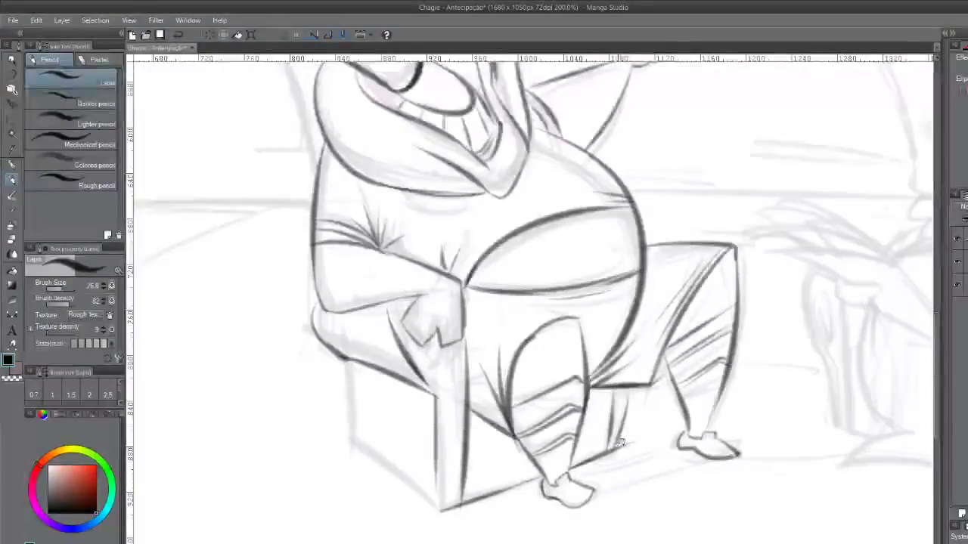
key("e")
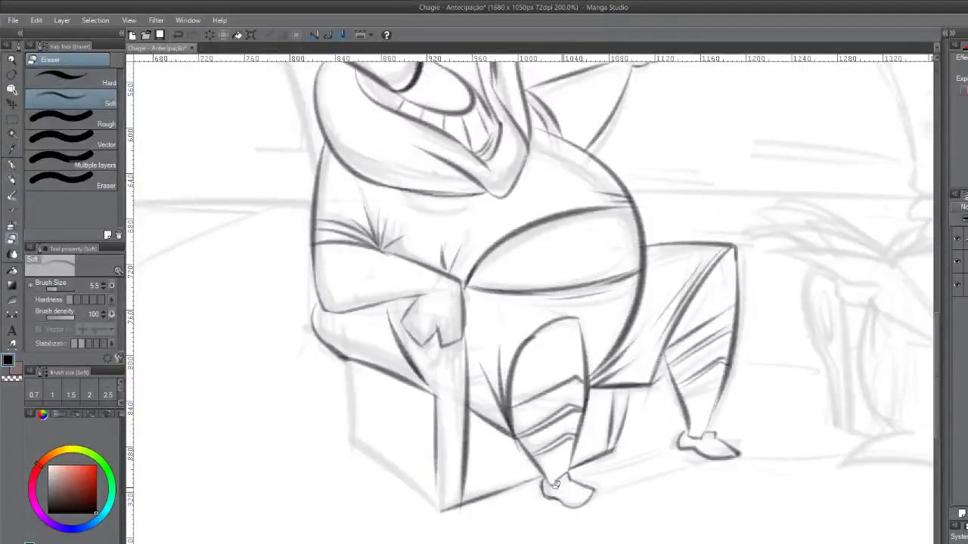
Draw the rear upright and bottom edge of the seat block's side panel, and clean the overshoot at the front corner
key("p")
key("p")
left_click_drag(353, 364, 347, 434)
key("ctrl+z")
left_click_drag(345, 354, 351, 430)
key("ctrl+z")
mouse_move(344, 356)
left_mouse_down()
mouse_move(352, 435)
mouse_move(437, 499)
left_mouse_up()
key("ctrl+z")
mouse_move(352, 435)
left_mouse_down()
mouse_move(438, 515)
mouse_move(435, 492)
left_mouse_up()
key("ctrl+z")
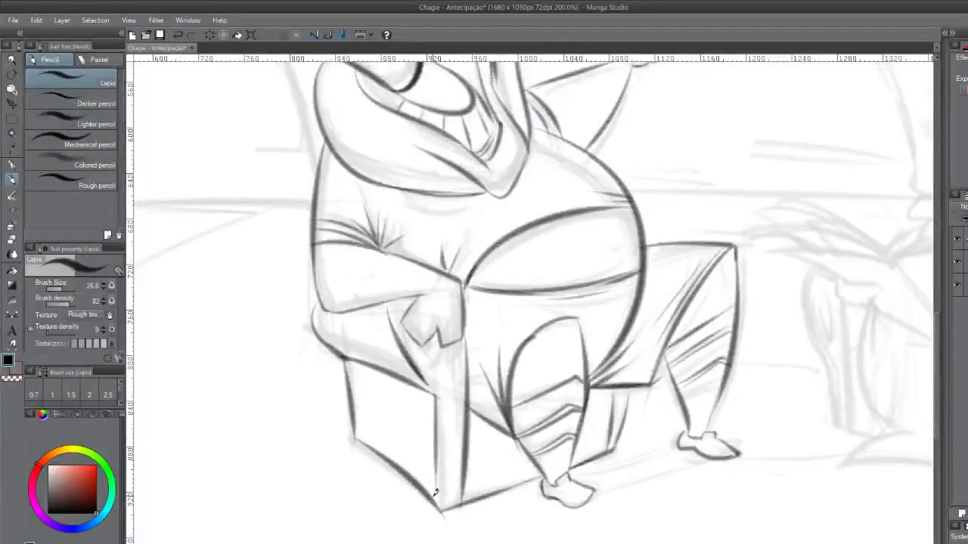
key("e")
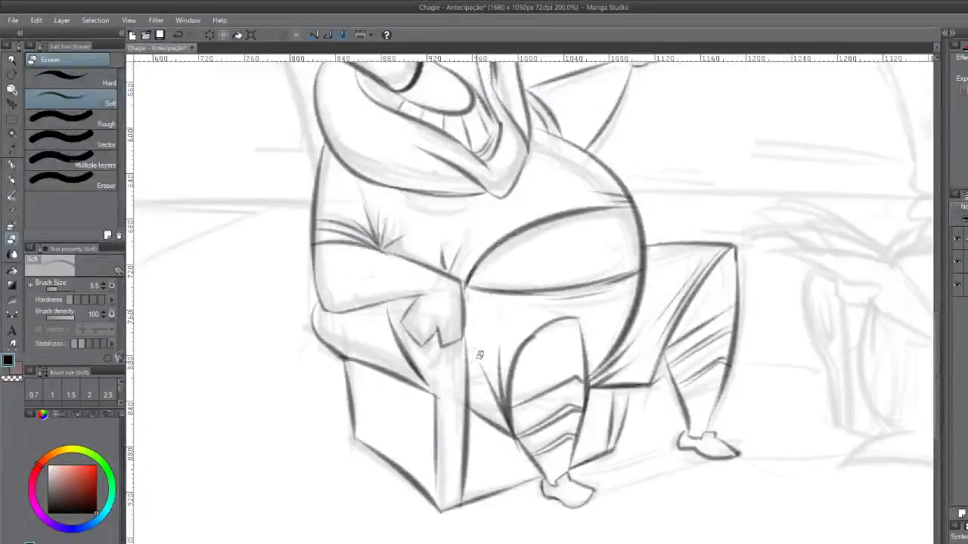
key("p")
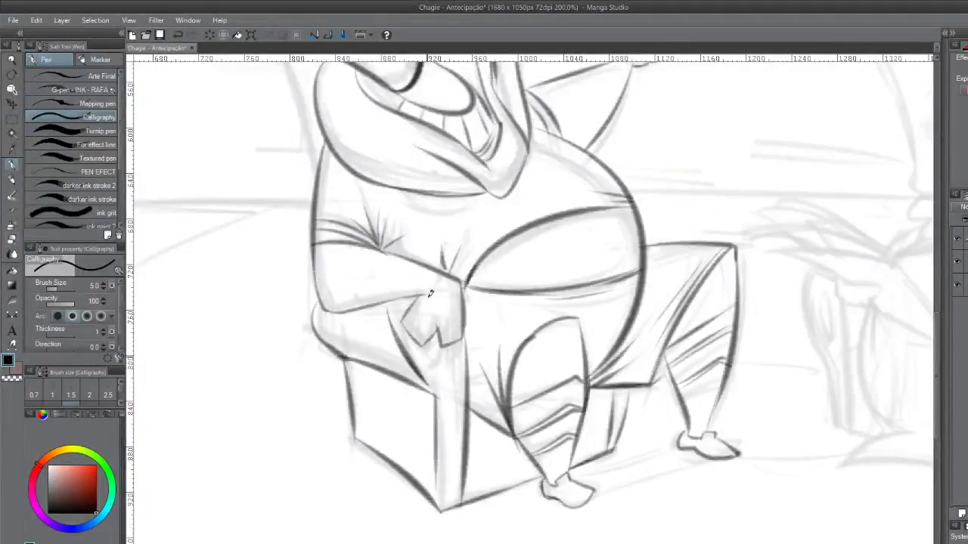
Draw the chair backrest's outer contour from behind the snout down to the pig's shoulder
key("p")
scroll(354, 325, "up", 5)
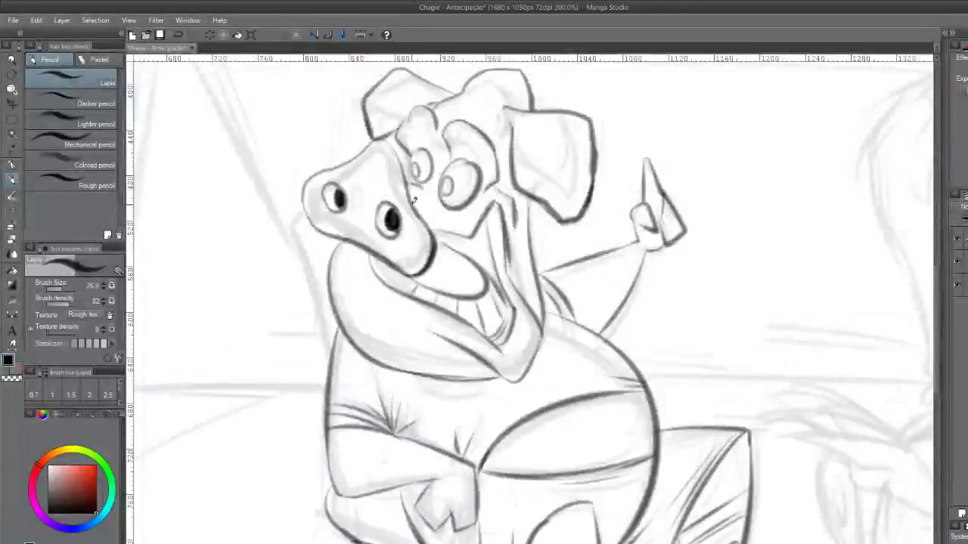
mouse_move(307, 207)
left_mouse_down()
mouse_move(280, 244)
mouse_move(339, 338)
left_mouse_up()
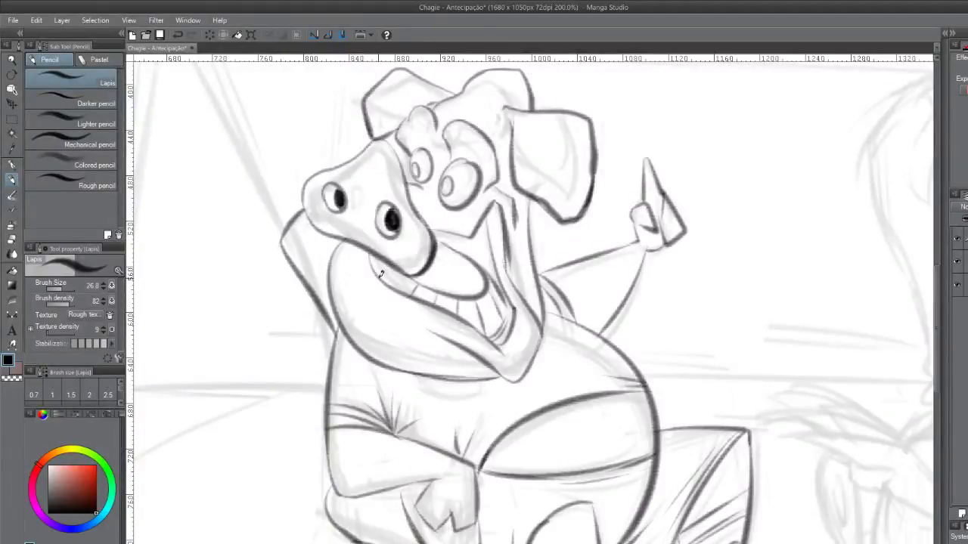
key("ctrl+z")
left_click_drag(282, 241, 307, 299)
key("ctrl+z")
left_click_drag(282, 239, 325, 347)
key("ctrl+z")
left_click_drag(283, 237, 324, 349)
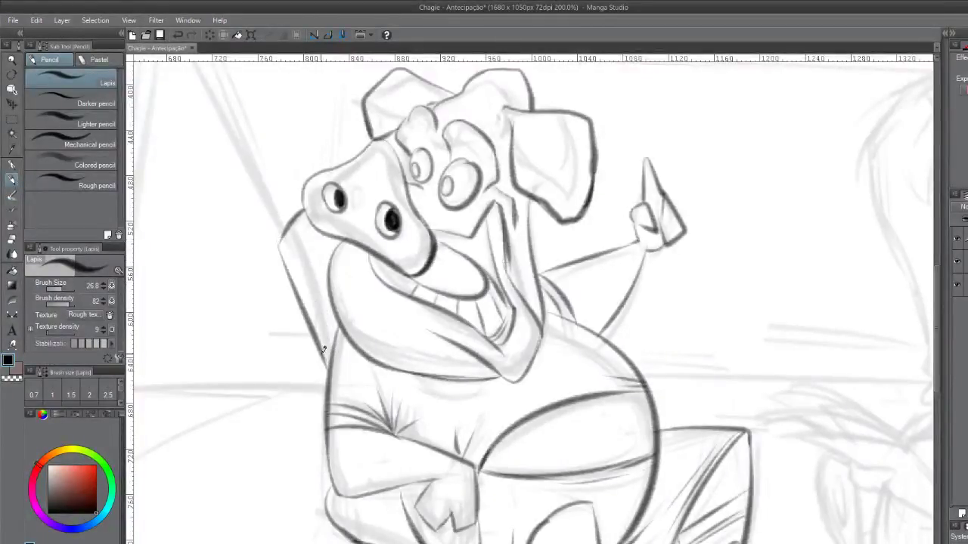
mouse_move(288, 235)
left_mouse_down()
mouse_move(327, 130)
mouse_move(376, 203)
left_mouse_up()
key("ctrl+z")
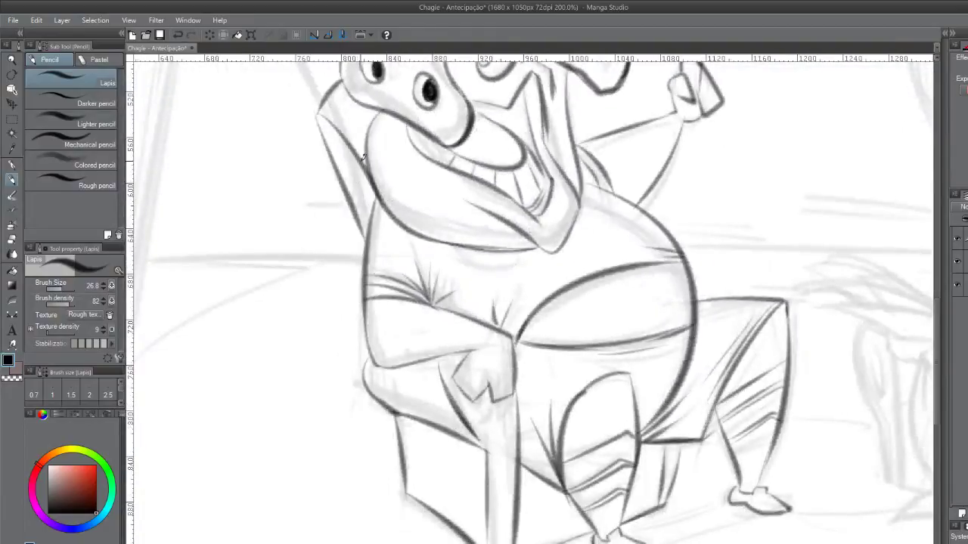
Draw the backrest's inner edge line from its outer corner down to the pig's jaw
key("ctrl+z")
left_click_drag(331, 125, 374, 204)
key("ctrl+z")
left_click_drag(325, 111, 372, 173)
key("ctrl+z")
left_click_drag(317, 113, 378, 206)
Erase the overlapping line ends at the seat's front corner below the resting hand
scroll(442, 210, "down", 2)
scroll(581, 294, "up", 1)
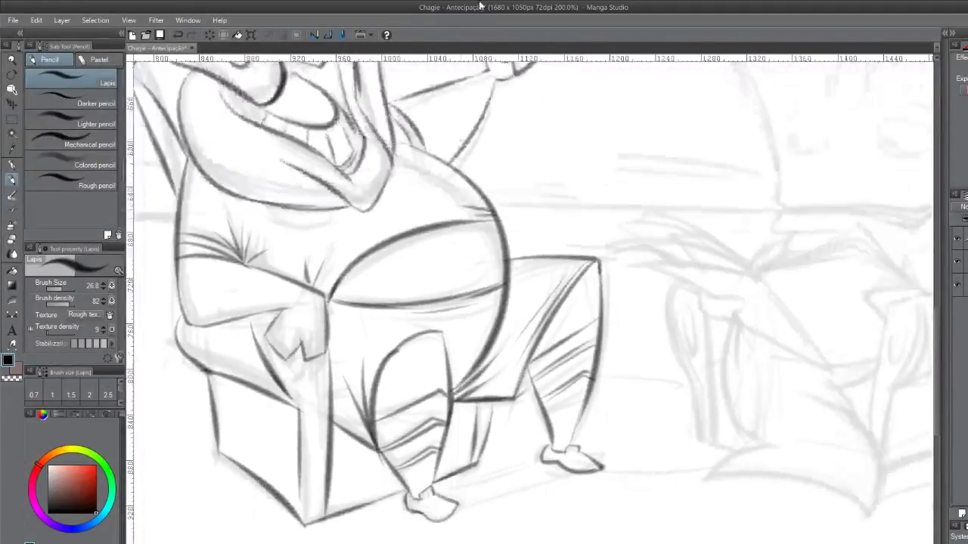
scroll(582, 293, "up", 1)
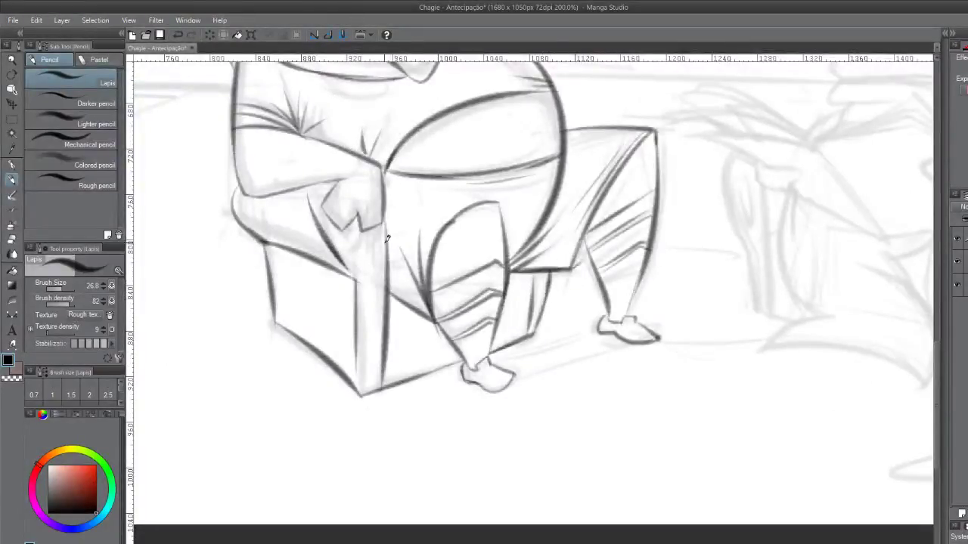
key("e")
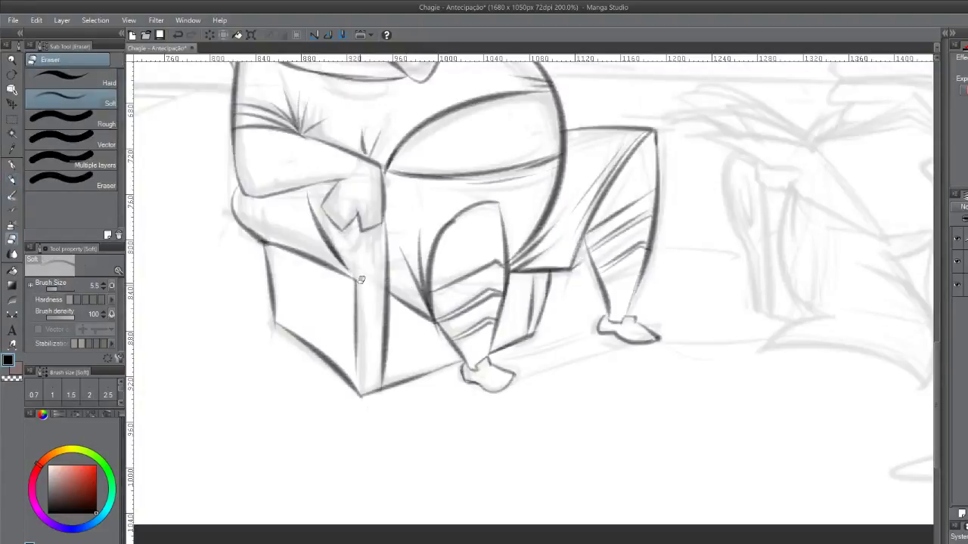
key("p")
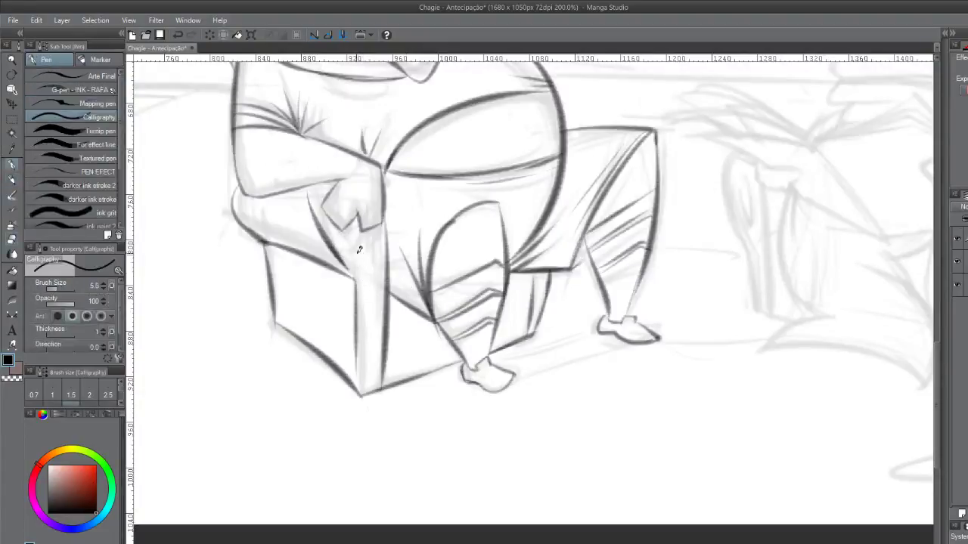
key("p")
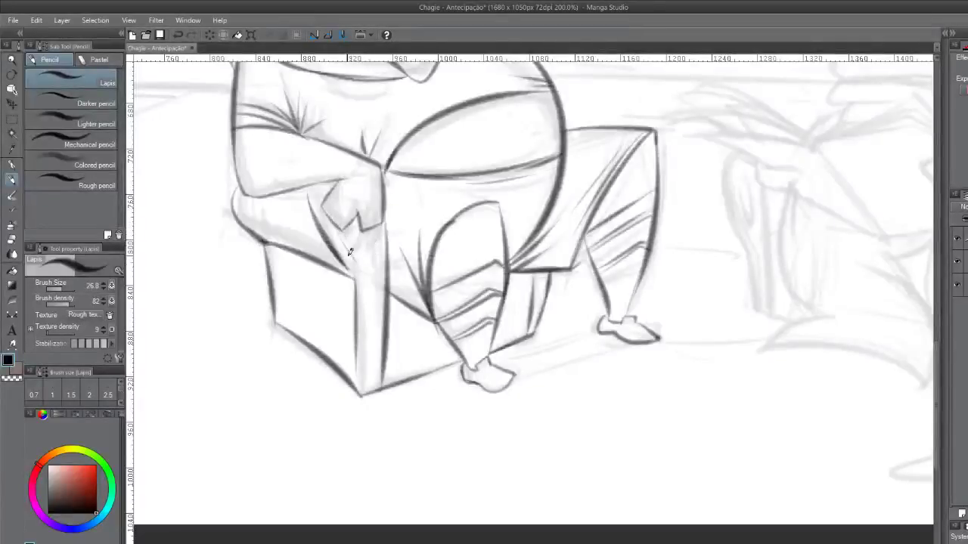
Draw the inner contour lines down the seat's front post below the hand and refine the upright between the legs
mouse_move(339, 223)
left_mouse_down()
mouse_move(368, 270)
mouse_move(364, 337)
left_mouse_up()
left_click_drag(376, 243, 378, 353)
key("ctrl+z")
left_click_drag(378, 226, 378, 336)
left_click_drag(535, 272, 533, 312)
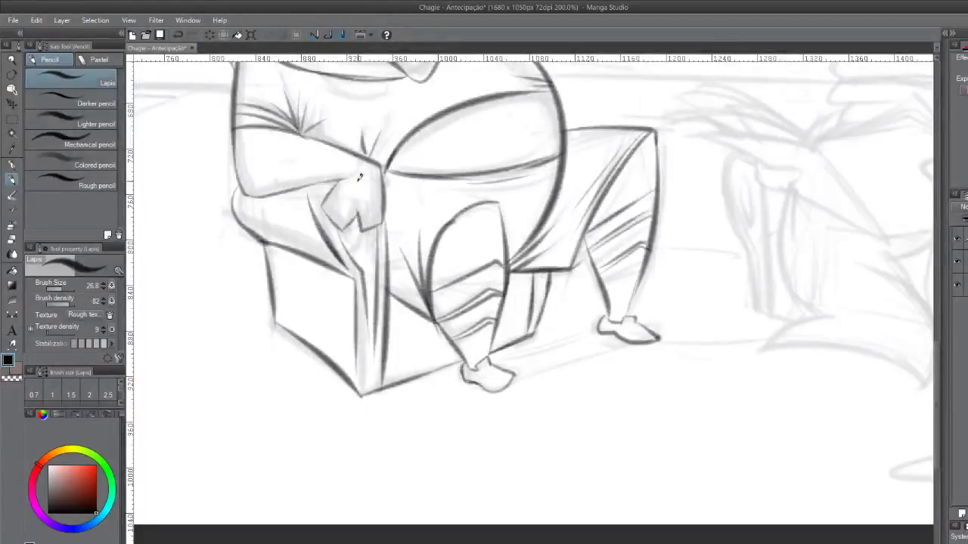
mouse_move(360, 177)
left_mouse_down()
mouse_move(401, 446)
mouse_move(381, 377)
left_mouse_up()
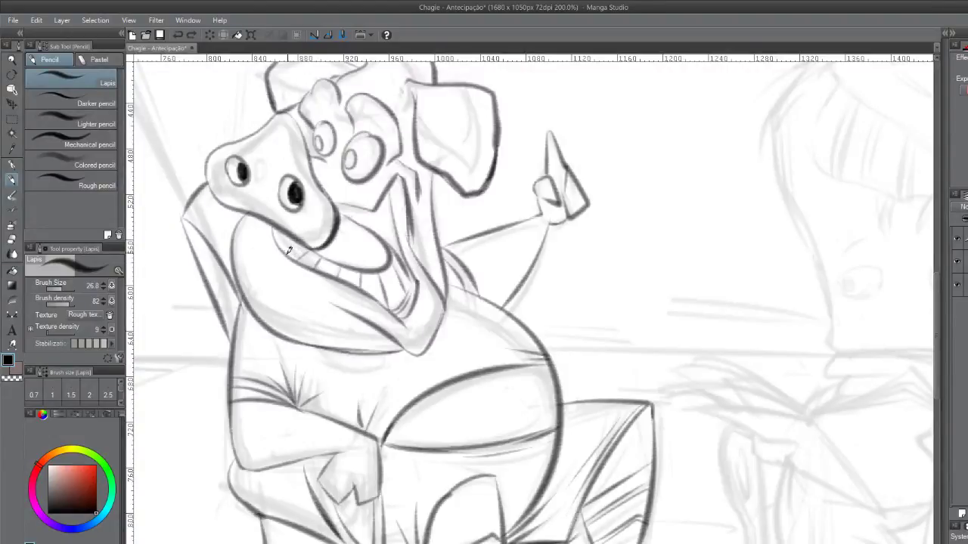
Draw the mouth's corner curve beneath the snout and strengthen the upper end of the jaw line
mouse_move(288, 251)
left_mouse_down()
mouse_move(318, 325)
mouse_move(301, 363)
left_mouse_up()
key("ctrl+z")
left_click_drag(287, 324, 315, 373)
key("ctrl+z")
key("ctrl+z")
mouse_move(286, 327)
left_mouse_down()
mouse_move(315, 352)
mouse_move(298, 346)
left_mouse_up()
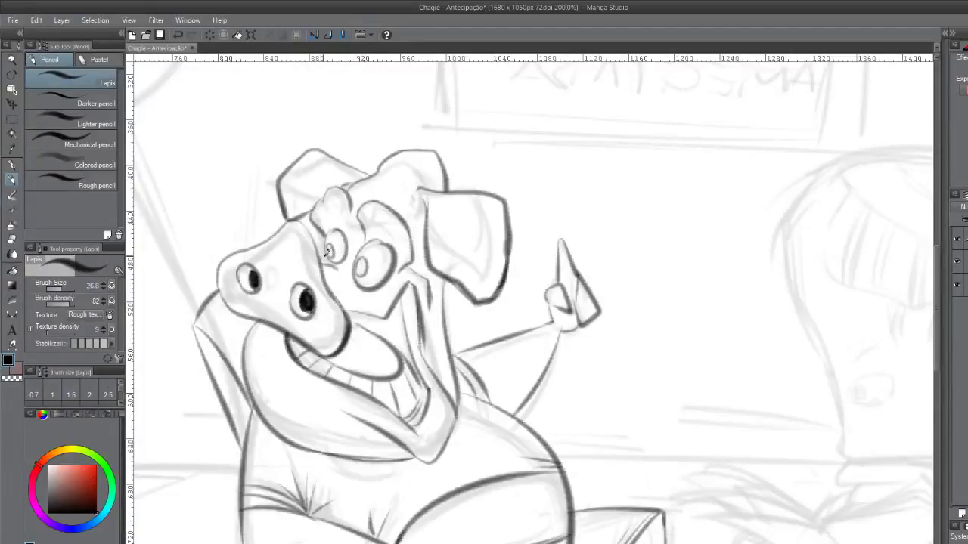
left_click_drag(253, 326, 242, 350)
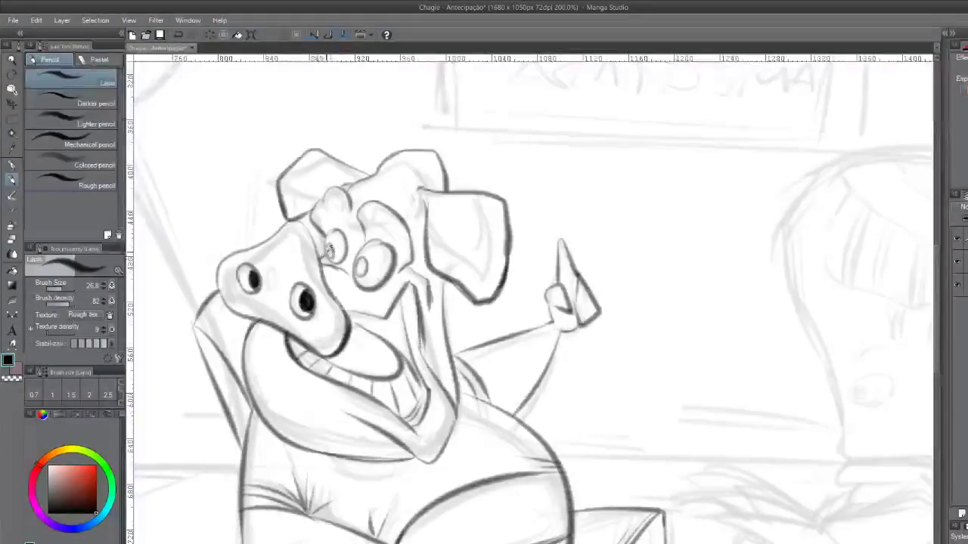
key("ctrl+z")
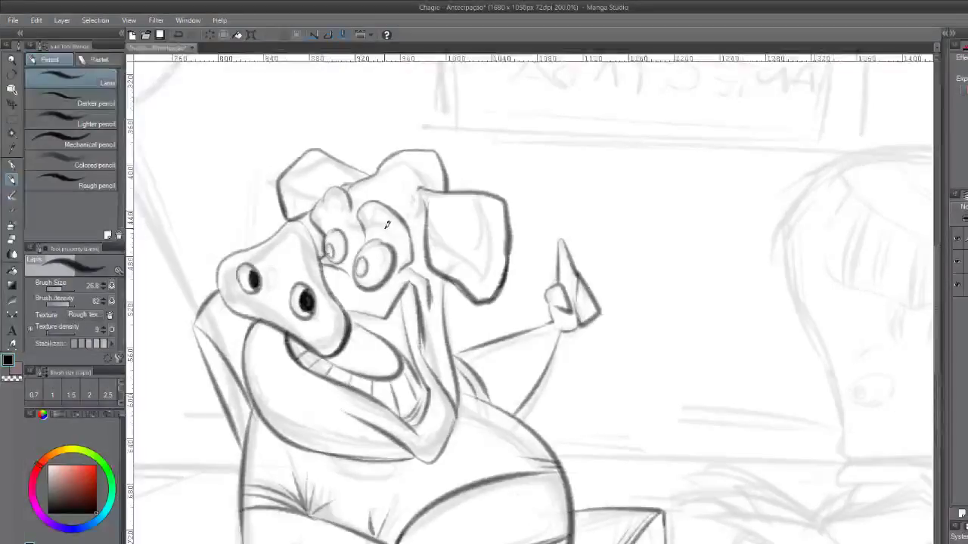
Check the whole pig and seat line art, and save the drawing
scroll(624, 366, "down", 5)
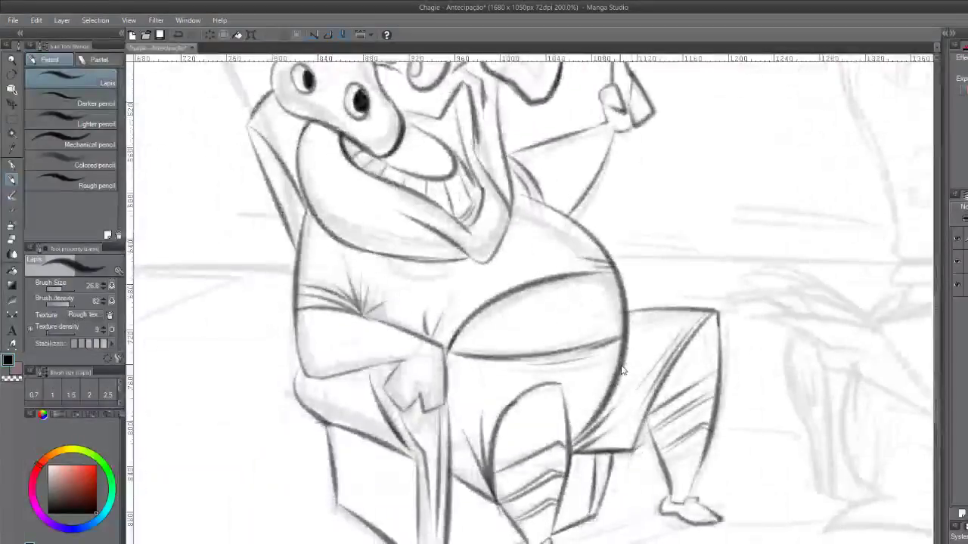
scroll(625, 366, "up", 5)
scroll(623, 361, "down", 6)
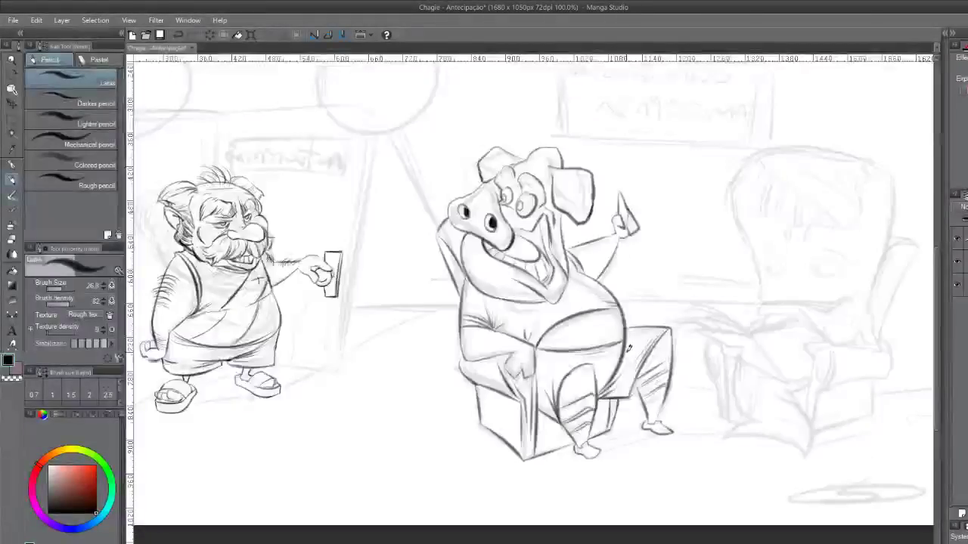
left_click_drag(578, 308, 645, 340)
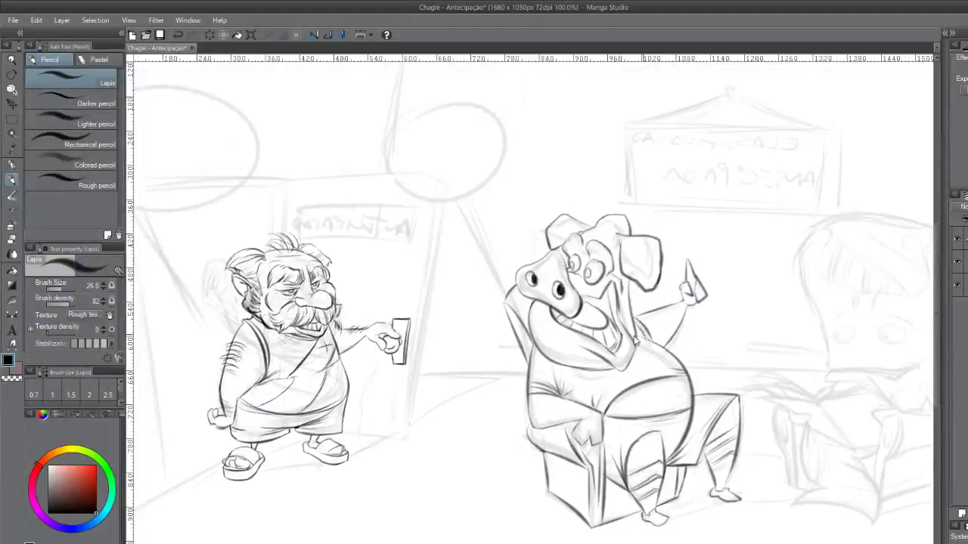
key("ctrl+s")
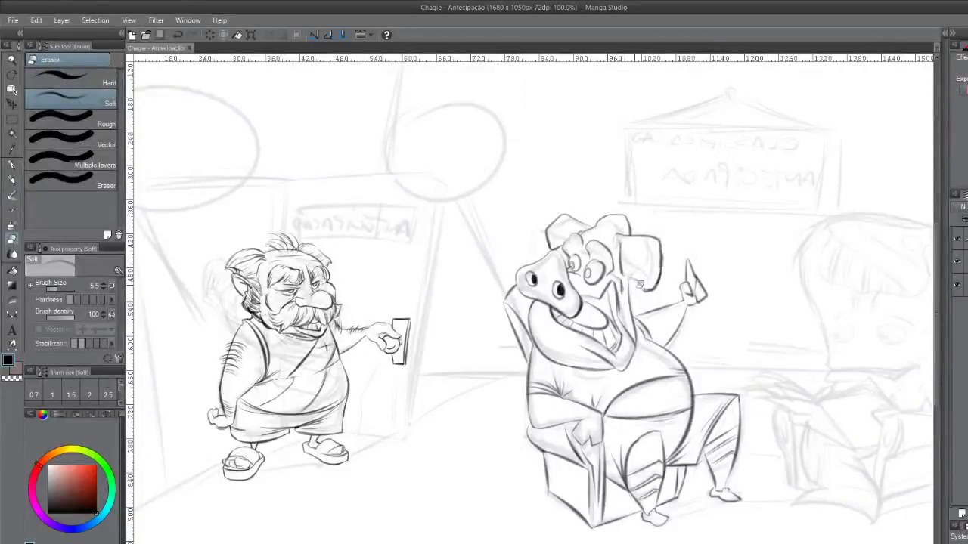
Erase the lower part of the pig's ear nearest the raised arm and try redrawing it with a shorter outline
left_click_drag(643, 288, 640, 291)
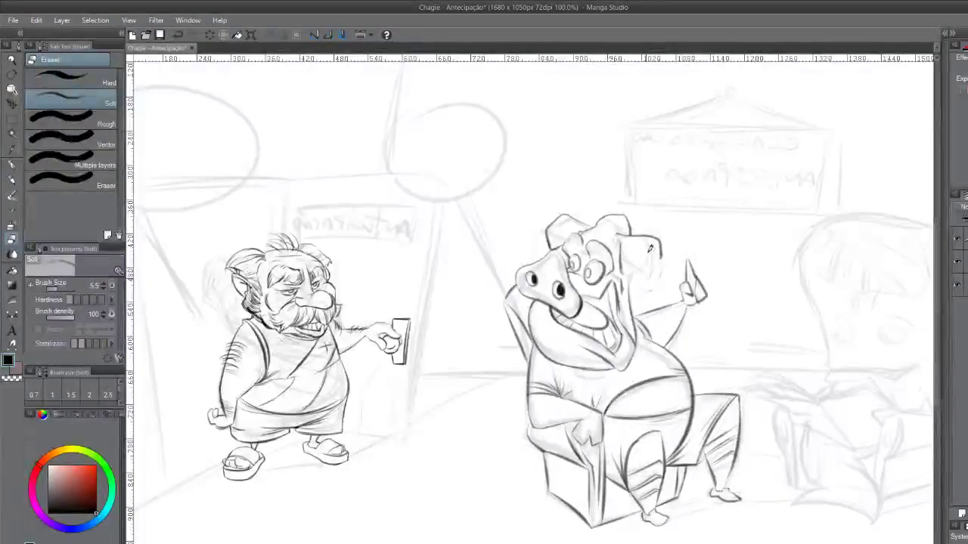
key("p")
key("ctrl+z")
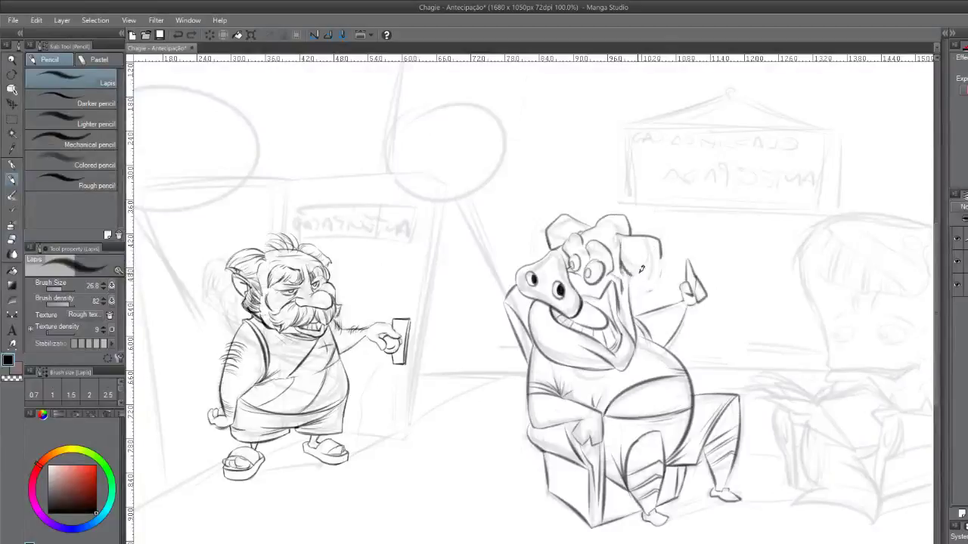
key("ctrl+z")
left_click_drag(623, 273, 628, 263)
left_click_drag(655, 286, 660, 243)
key("ctrl+z")
left_click_drag(658, 287, 660, 250)
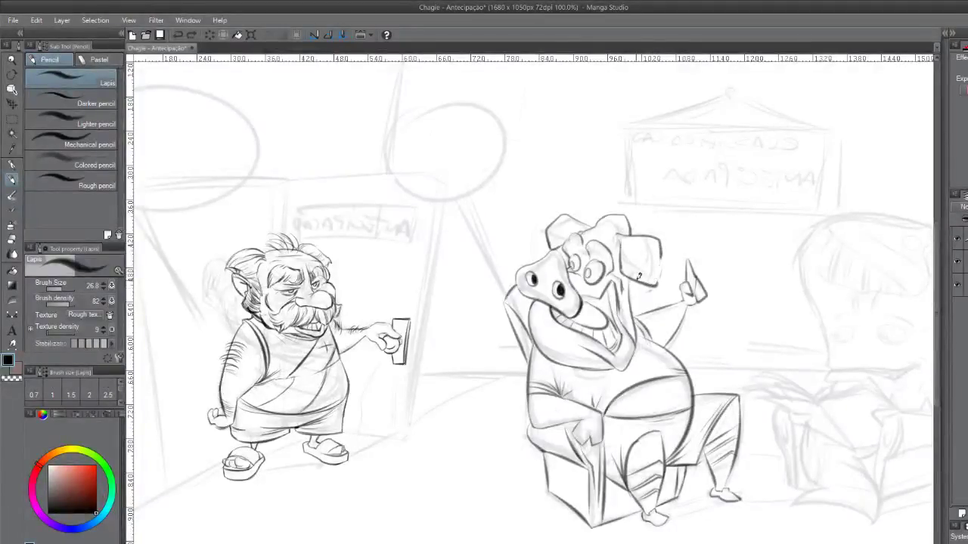
Erase the outline of the ear nearest the raised arm, leaving only its top edge
key("e")
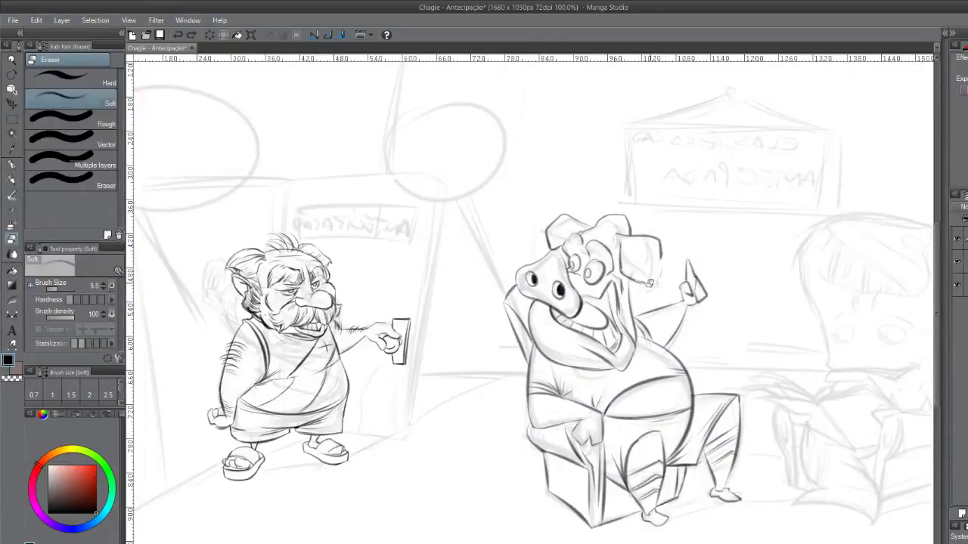
mouse_move(668, 262)
left_mouse_down()
mouse_move(640, 279)
mouse_move(646, 294)
mouse_move(652, 288)
mouse_move(637, 278)
mouse_move(652, 281)
mouse_move(622, 266)
mouse_move(619, 248)
mouse_move(623, 240)
mouse_move(622, 269)
mouse_move(661, 269)
mouse_move(659, 239)
left_mouse_up()
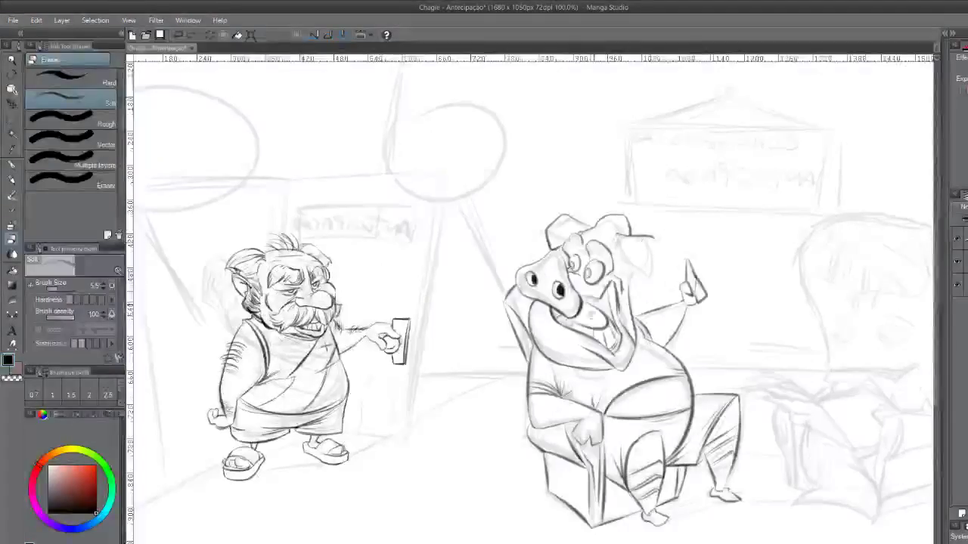
key("p")
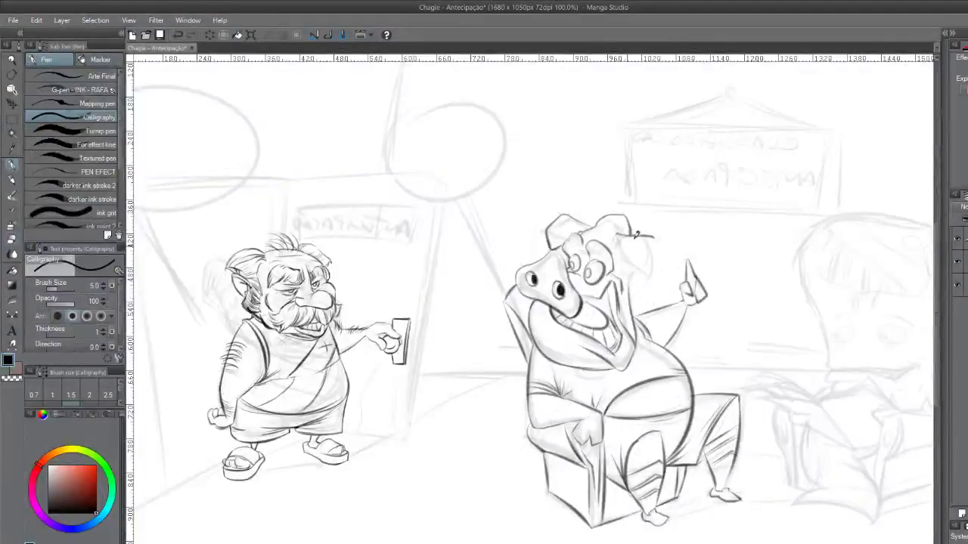
Redraw the ear nearest the raised arm as a smaller folded shape tapering to a pointed lower tip
scroll(638, 235, "up", 1)
scroll(640, 283, "up", 1)
left_click_drag(657, 307, 443, 298)
key("p")
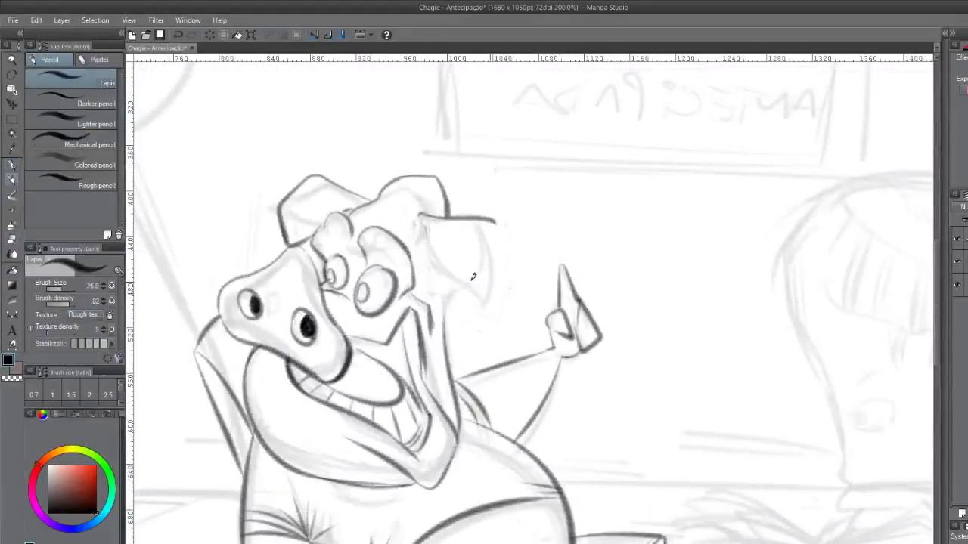
left_click_drag(424, 218, 437, 254)
key("ctrl+z")
mouse_move(426, 219)
left_mouse_down()
mouse_move(445, 260)
mouse_move(476, 287)
mouse_move(452, 271)
mouse_move(448, 263)
mouse_move(483, 302)
mouse_move(501, 257)
left_mouse_up()
key("ctrl+z")
key("ctrl+z")
left_click_drag(497, 216, 502, 264)
key("ctrl+z")
mouse_move(496, 216)
left_mouse_down()
mouse_move(498, 277)
mouse_move(493, 221)
left_mouse_up()
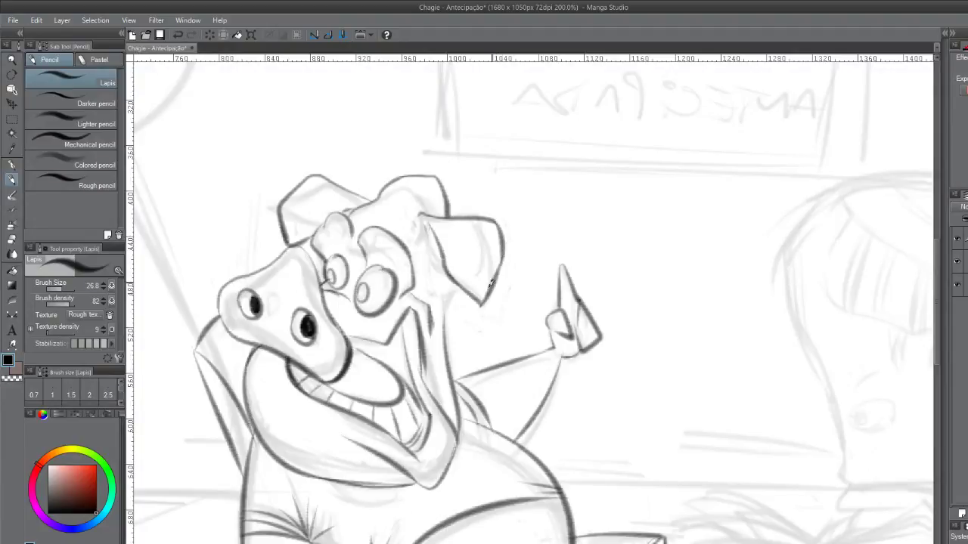
Draw the side contour of the pig's head from below the redrawn ear down to the cheek line
left_click_drag(456, 280, 446, 315)
key("ctrl+z")
left_click_drag(457, 276, 443, 330)
key("ctrl+z")
left_click_drag(458, 284, 455, 297)
key("ctrl+z")
key("ctrl+y")
Erase the old contour of the top of the pig's head between the ears
key("e")
mouse_move(393, 178)
left_mouse_down()
mouse_move(384, 187)
mouse_move(405, 173)
mouse_move(386, 185)
mouse_move(443, 177)
mouse_move(451, 209)
mouse_move(381, 193)
mouse_move(402, 197)
left_mouse_up()
key("p")
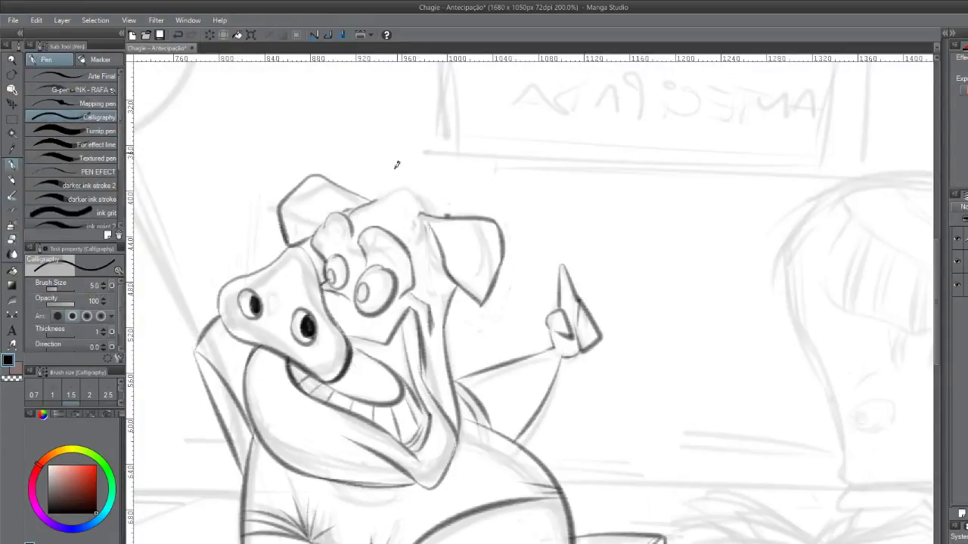
Redraw the top of the pig's head as a rounded dome running from the far ear to the near ear
key("p")
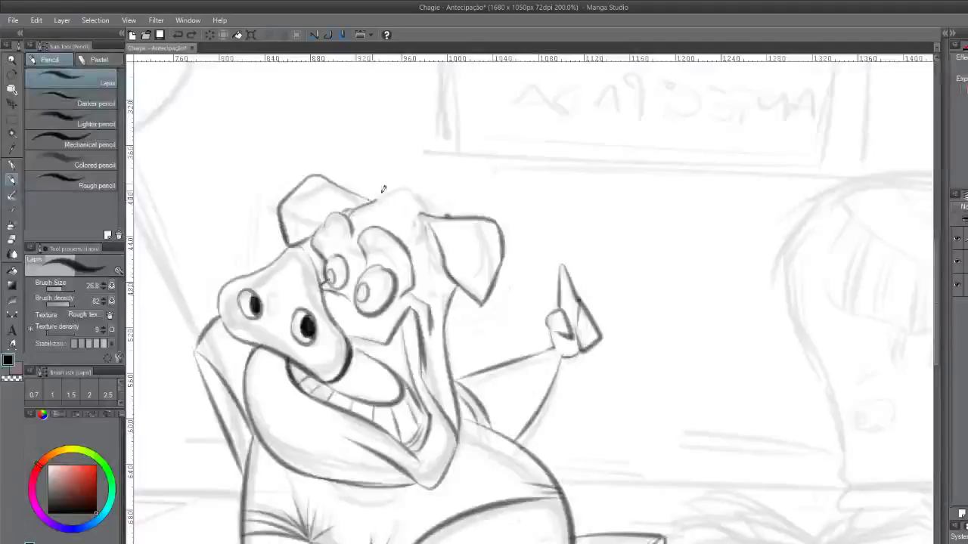
left_click_drag(373, 200, 419, 180)
key("ctrl+z")
mouse_move(373, 201)
left_mouse_down()
mouse_move(421, 198)
mouse_move(437, 181)
mouse_move(454, 217)
left_mouse_up()
key("ctrl+z")
left_click_drag(428, 182, 457, 223)
key("ctrl+z")
left_click_drag(429, 182, 457, 221)
key("ctrl+z")
left_click_drag(428, 180, 456, 220)
key("ctrl+z")
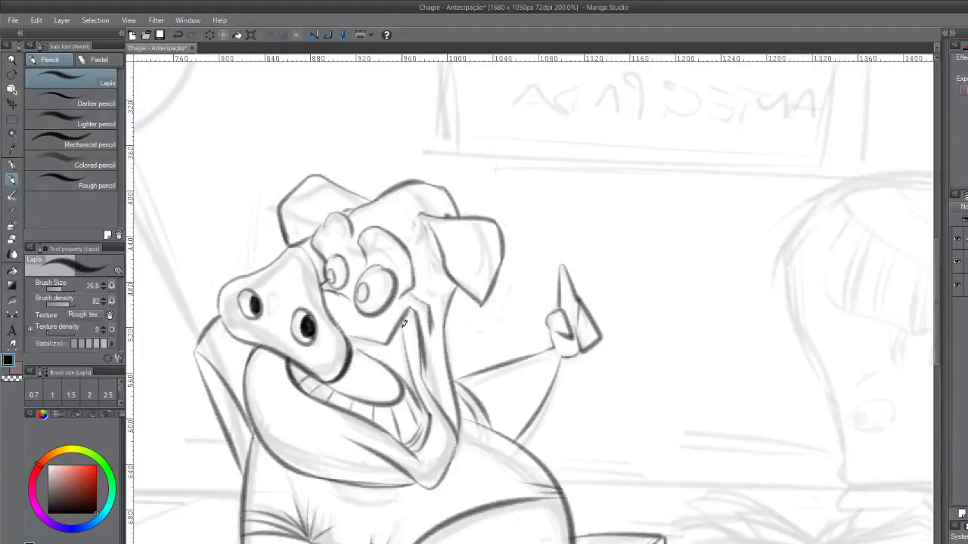
scroll(421, 333, "down", 1)
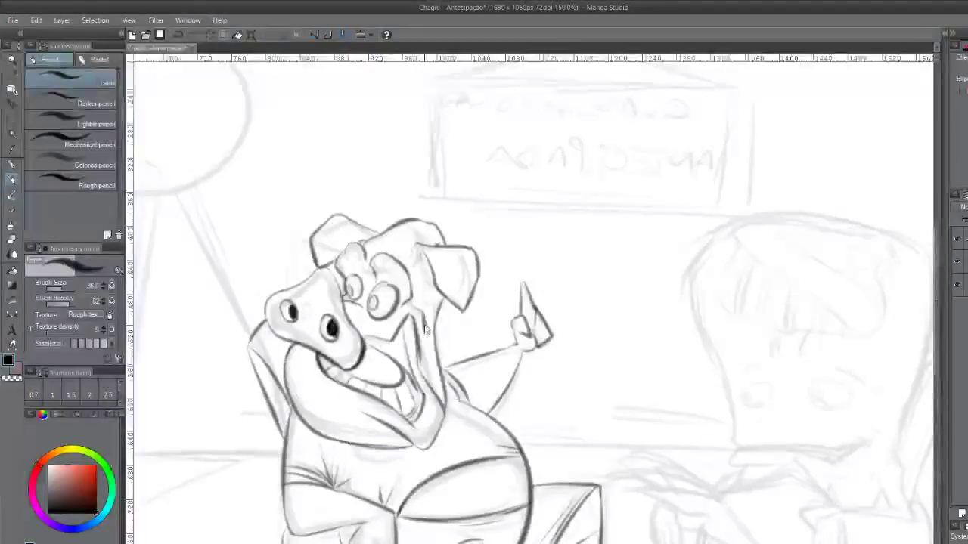
Draw the leftmost eye of the big-headed armchair character as a tilted oval with a small round pupil
scroll(427, 322, "down", 1)
scroll(427, 322, "down", 1)
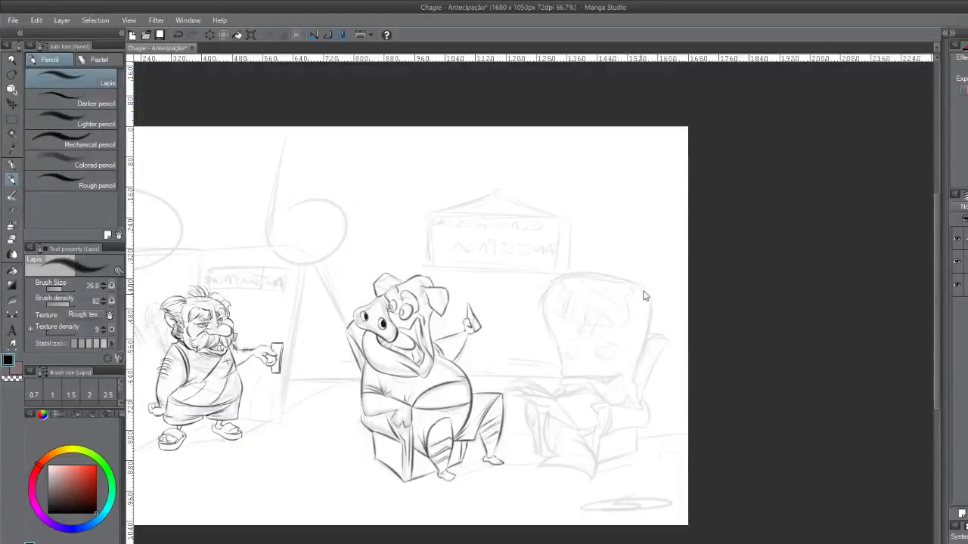
scroll(642, 292, "up", 2)
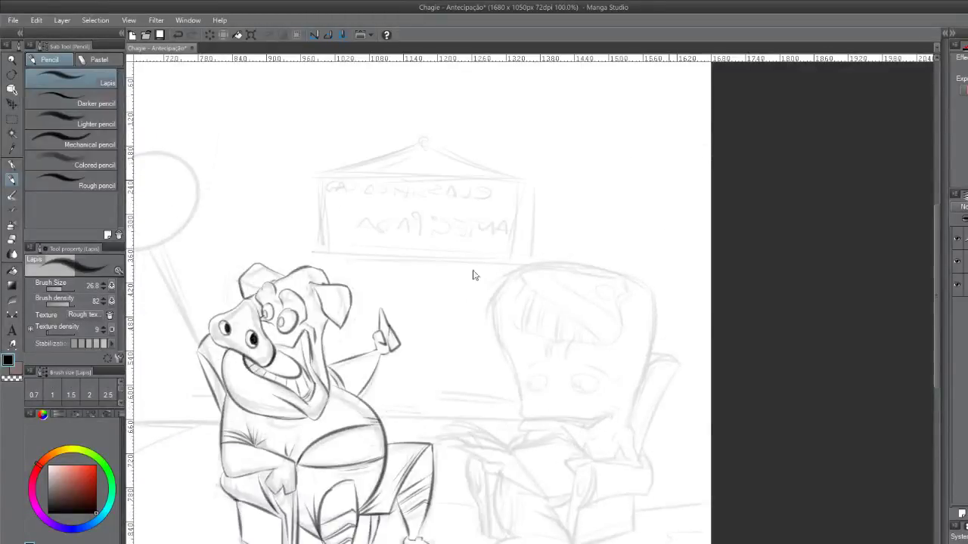
scroll(471, 275, "up", 2)
left_click_drag(511, 373, 413, 136)
scroll(464, 292, "up", 1)
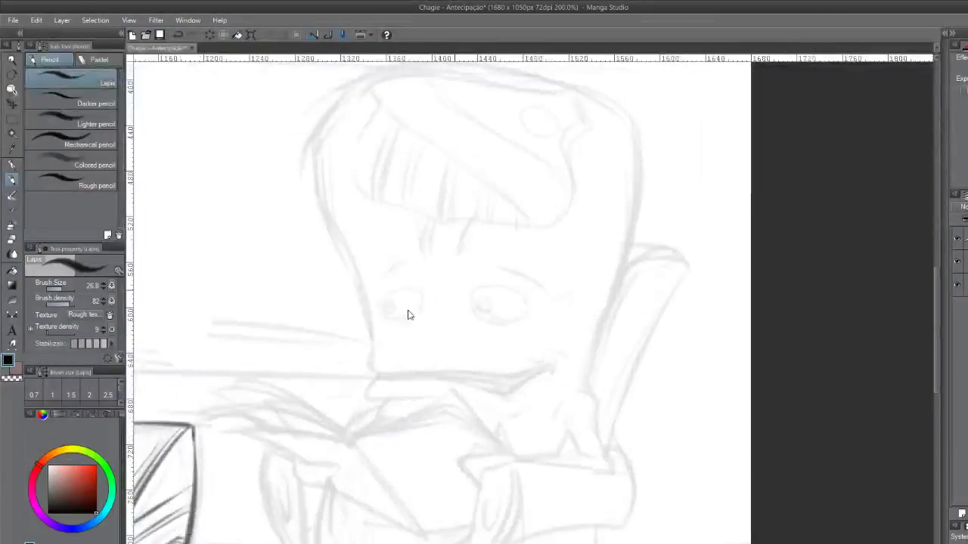
scroll(377, 269, "up", 2)
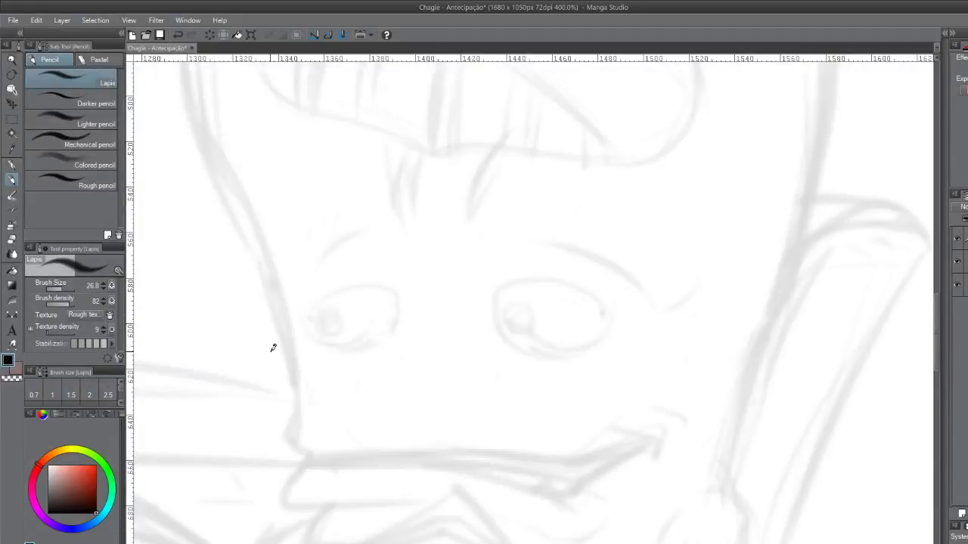
mouse_move(382, 279)
left_mouse_down()
mouse_move(322, 302)
mouse_move(345, 275)
mouse_move(383, 285)
mouse_move(411, 277)
mouse_move(320, 340)
mouse_move(382, 282)
left_mouse_up()
key("ctrl+z")
key("ctrl+z")
key("ctrl+z")
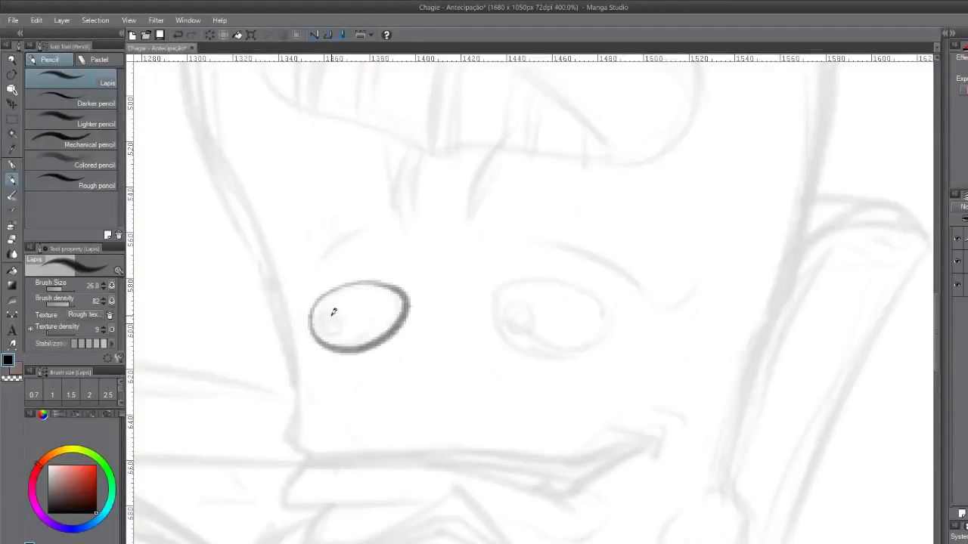
mouse_move(319, 326)
left_mouse_down()
mouse_move(321, 315)
mouse_move(328, 324)
left_mouse_up()
key("ctrl+z")
Draw the armchair character's second eye as a larger oval with a small pupil near its inner edge
mouse_move(519, 280)
left_mouse_down()
mouse_move(597, 345)
mouse_move(529, 276)
mouse_move(611, 339)
mouse_move(559, 279)
left_mouse_up()
key("ctrl+z")
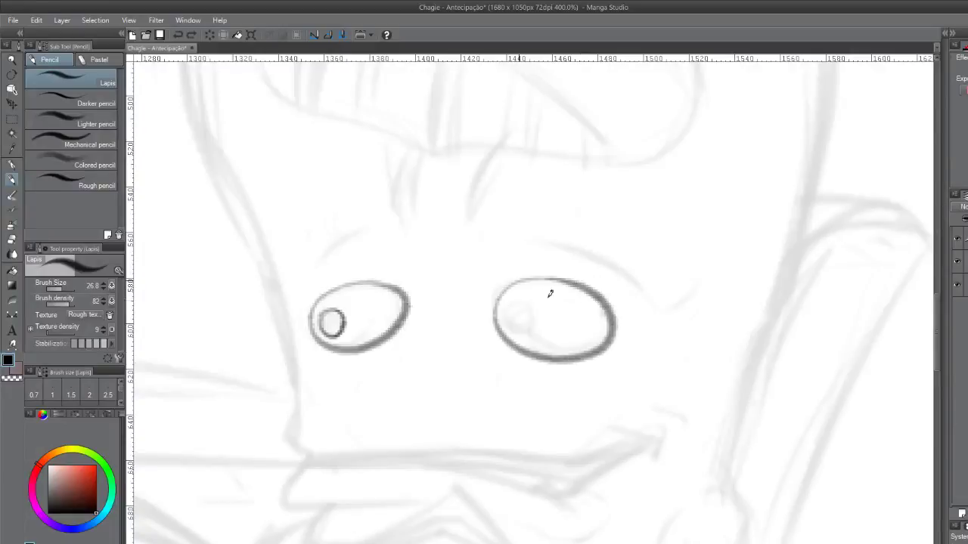
mouse_move(509, 324)
left_mouse_down()
mouse_move(543, 301)
mouse_move(531, 331)
mouse_move(521, 302)
mouse_move(538, 329)
mouse_move(523, 301)
mouse_move(527, 334)
mouse_move(523, 301)
mouse_move(544, 323)
mouse_move(526, 304)
mouse_move(520, 334)
mouse_move(534, 301)
mouse_move(510, 313)
mouse_move(540, 313)
mouse_move(517, 325)
left_mouse_up()
key("ctrl+z")
key("ctrl+z")
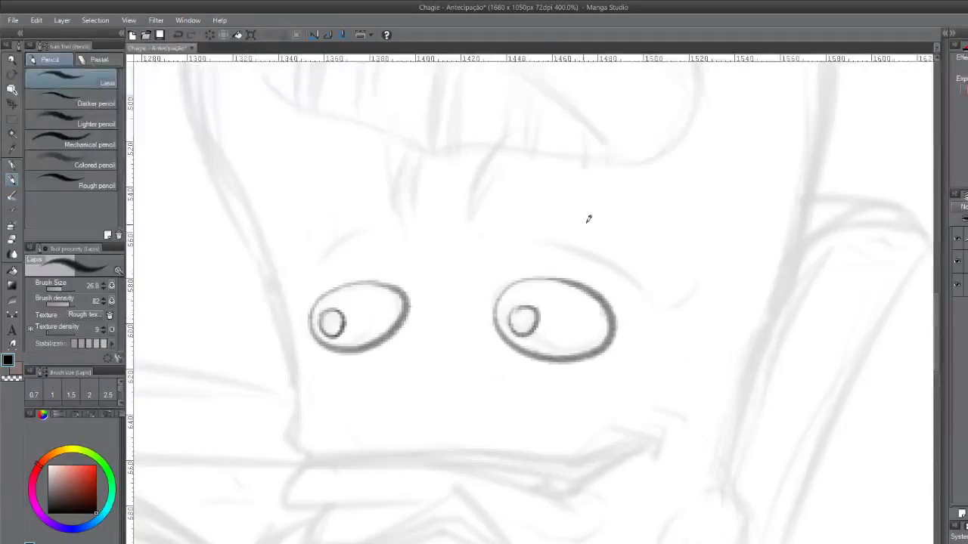
Draw curved brow lines above both eyes, ending the one nearer the chair back in a small upturned hook
mouse_move(546, 240)
left_mouse_down()
mouse_move(658, 310)
mouse_move(694, 295)
left_mouse_up()
key("ctrl+z")
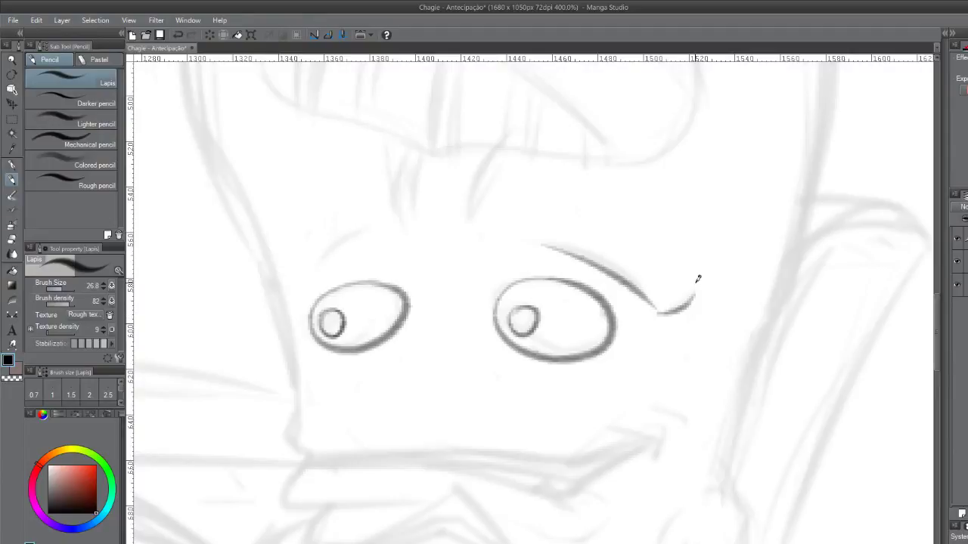
left_click_drag(376, 224, 308, 274)
key("ctrl+z")
left_click_drag(383, 224, 318, 268)
Draw two pairs of short tapered frown strokes on the forehead between the brows and the fringe
left_click_drag(411, 148, 400, 214)
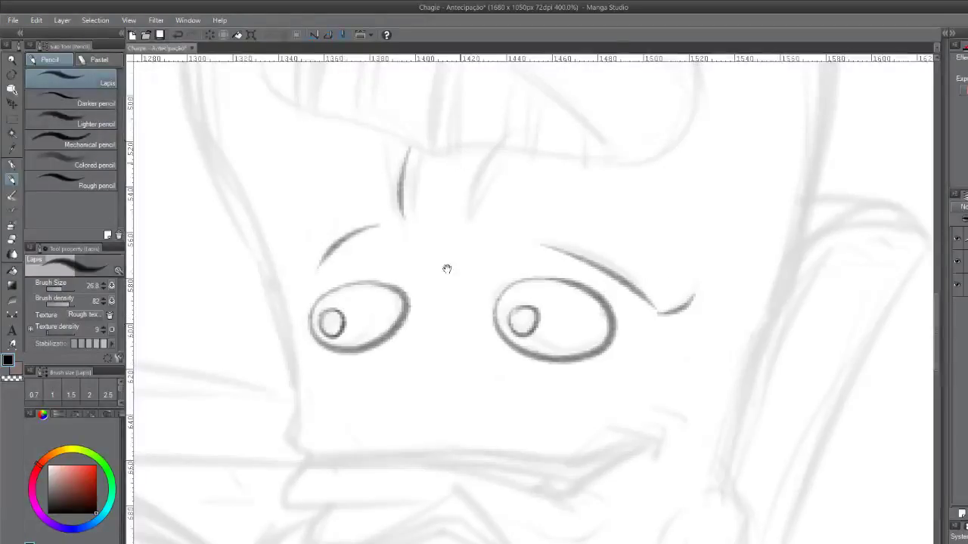
scroll(429, 197, "up", 3)
key("ctrl+z")
left_click_drag(375, 240, 395, 326)
key("ctrl+z")
left_click_drag(398, 236, 399, 327)
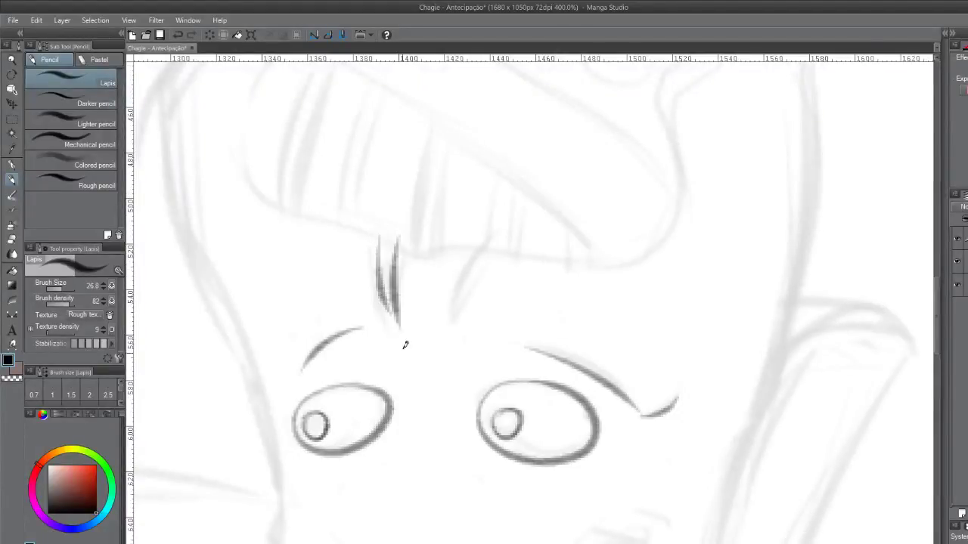
left_click_drag(478, 236, 456, 324)
key("ctrl+z")
mouse_move(472, 240)
left_mouse_down()
mouse_move(458, 323)
mouse_move(469, 307)
left_mouse_up()
Draw the face's front profile from beside the eye down around the angular upper lip
scroll(443, 205, "down", 5)
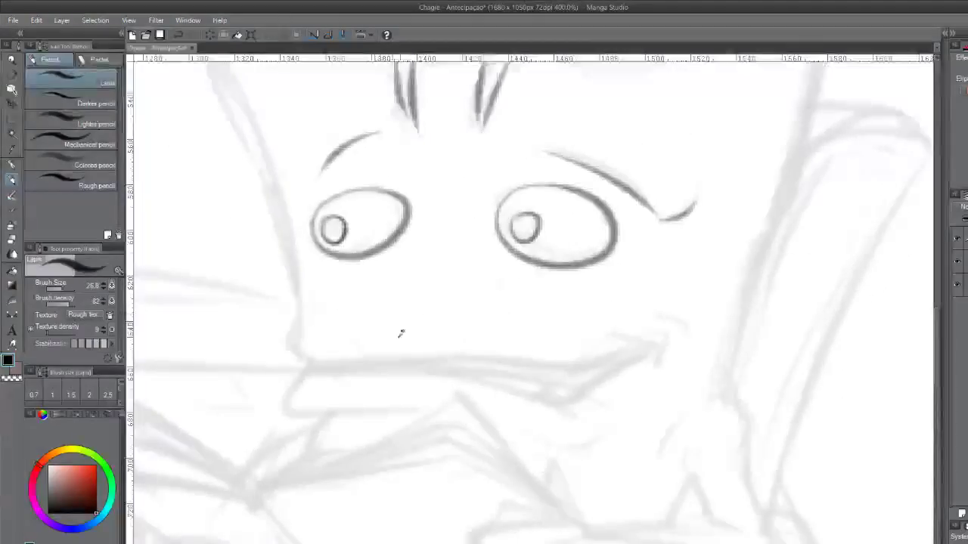
mouse_move(301, 267)
left_mouse_down()
mouse_move(299, 343)
mouse_move(289, 333)
mouse_move(326, 365)
left_mouse_up()
key("ctrl+z")
key("ctrl+z")
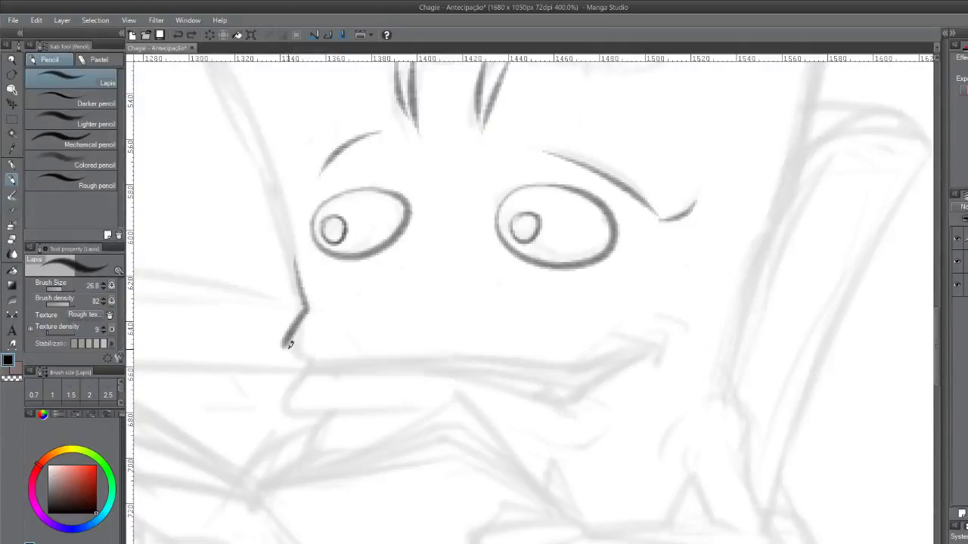
key("ctrl+y")
left_click_drag(316, 372, 567, 397)
key("ctrl+z")
left_click_drag(314, 371, 583, 367)
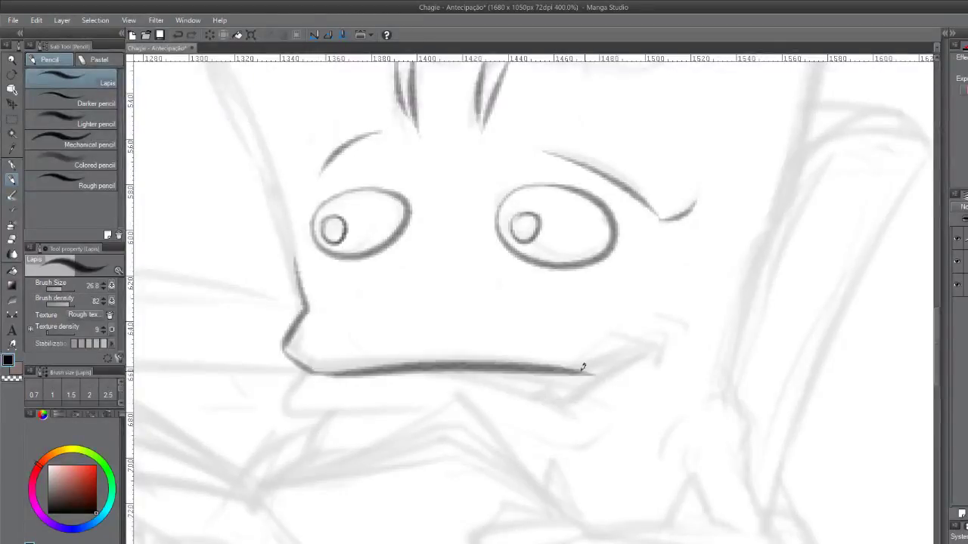
key("ctrl+z")
left_click_drag(317, 370, 595, 367)
key("ctrl+z")
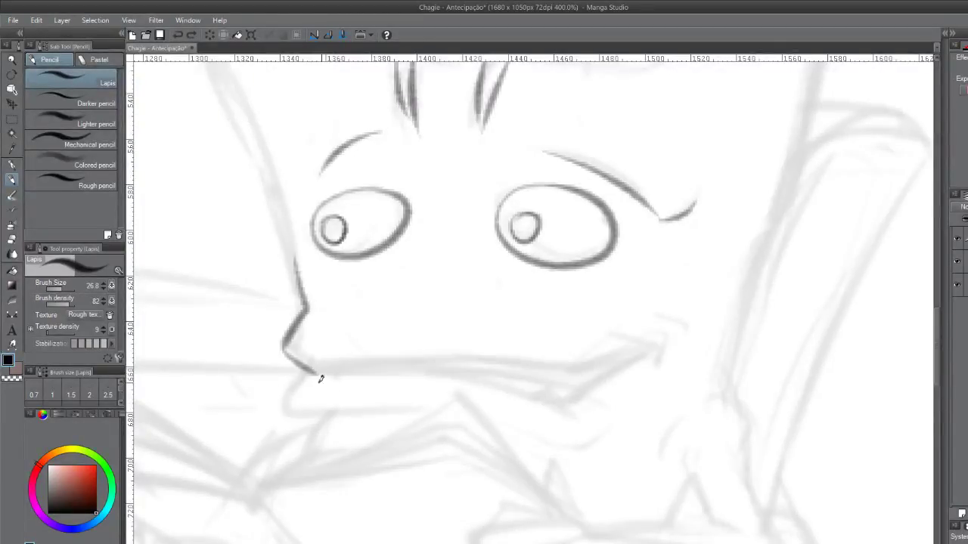
Draw the upper mouth line from the upper lip to an upturned corner and add curved creases at the cheek
left_click_drag(310, 370, 521, 350)
left_click_drag(417, 359, 562, 348)
key("ctrl+z")
mouse_move(400, 357)
left_mouse_down()
mouse_move(567, 350)
mouse_move(608, 359)
left_mouse_up()
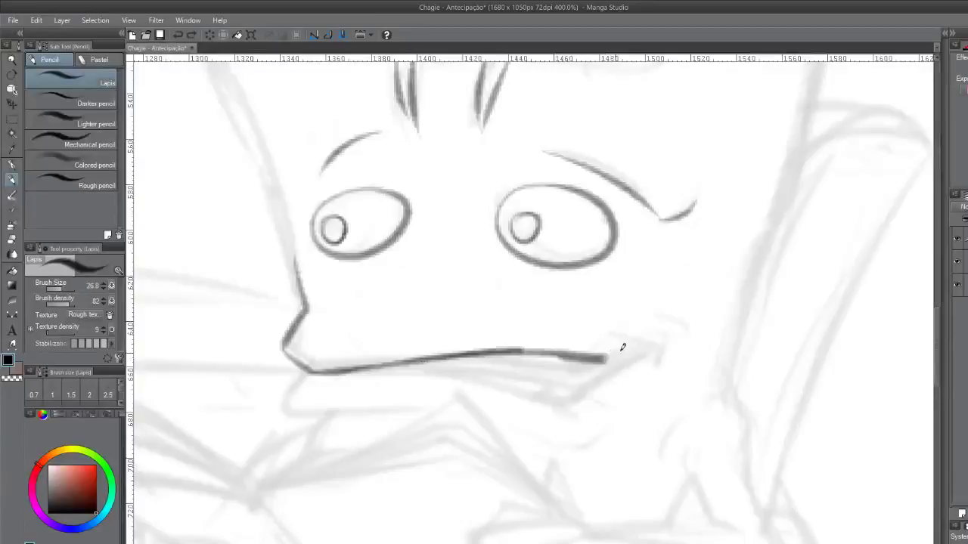
key("ctrl+z")
key("ctrl+z")
left_click_drag(365, 365, 597, 366)
key("ctrl+z")
mouse_move(345, 366)
left_mouse_down()
mouse_move(614, 369)
mouse_move(658, 346)
mouse_move(639, 313)
mouse_move(670, 324)
mouse_move(681, 346)
left_mouse_up()
key("ctrl+z")
key("ctrl+z")
left_click_drag(653, 312, 691, 351)
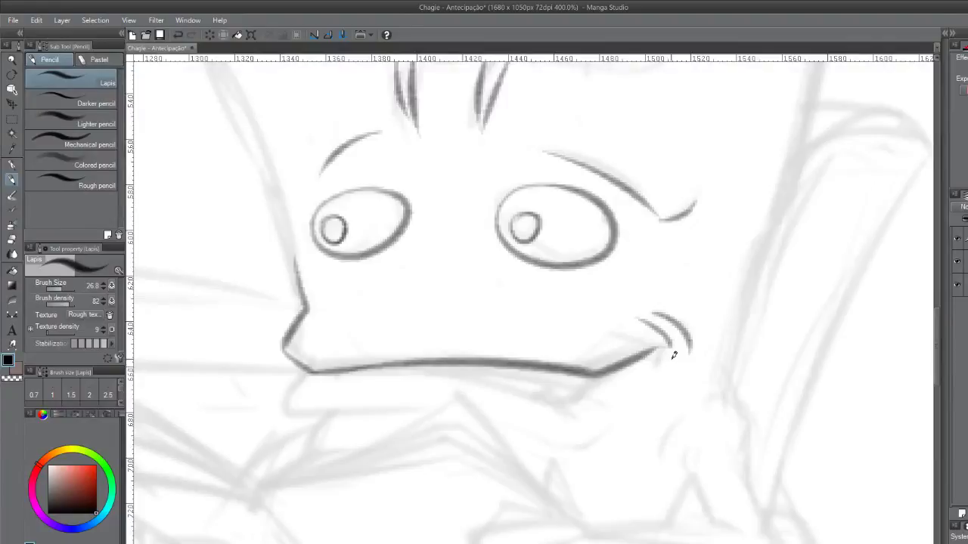
Draw the lower line of the mouth opening up to the corner and add a thin inner contour between both lines
left_click_drag(368, 371, 449, 378)
key("ctrl+z")
left_click_drag(361, 360, 597, 404)
key("ctrl+z")
mouse_move(371, 365)
left_mouse_down()
mouse_move(602, 401)
mouse_move(649, 363)
left_mouse_up()
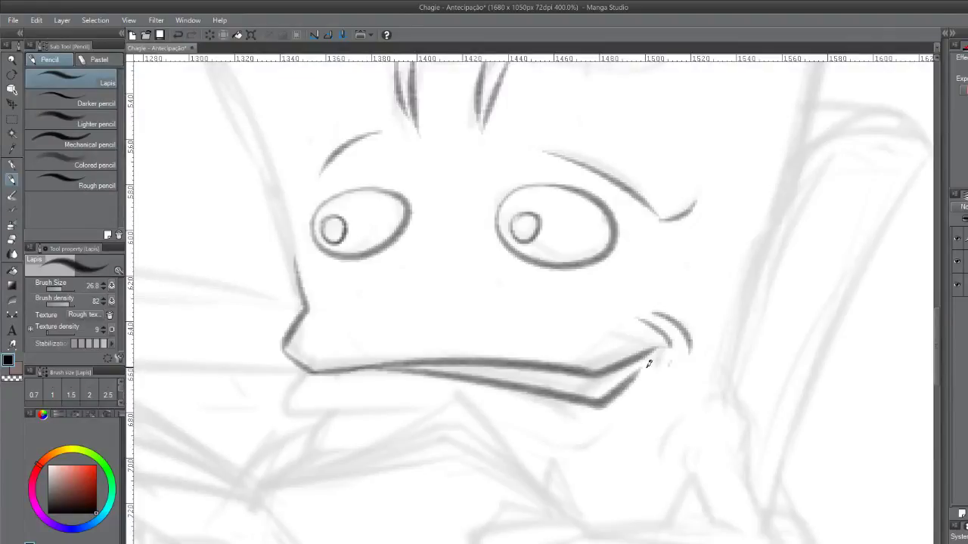
key("ctrl+z")
mouse_move(361, 367)
left_mouse_down()
mouse_move(561, 397)
mouse_move(642, 354)
left_mouse_up()
key("ctrl+z")
mouse_move(361, 368)
left_mouse_down()
mouse_move(478, 375)
mouse_move(580, 402)
mouse_move(644, 366)
mouse_move(480, 378)
left_mouse_up()
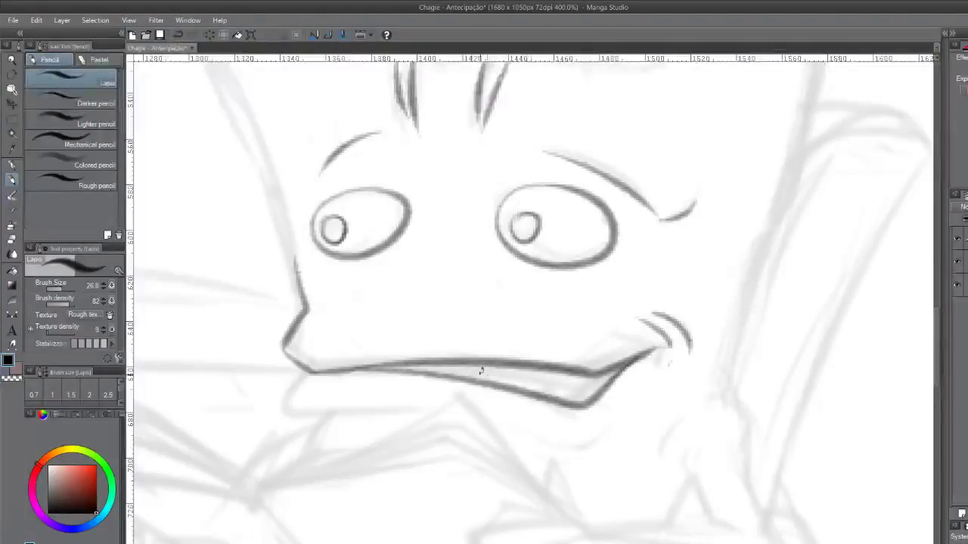
mouse_move(431, 370)
left_mouse_down()
mouse_move(569, 388)
mouse_move(622, 369)
left_mouse_up()
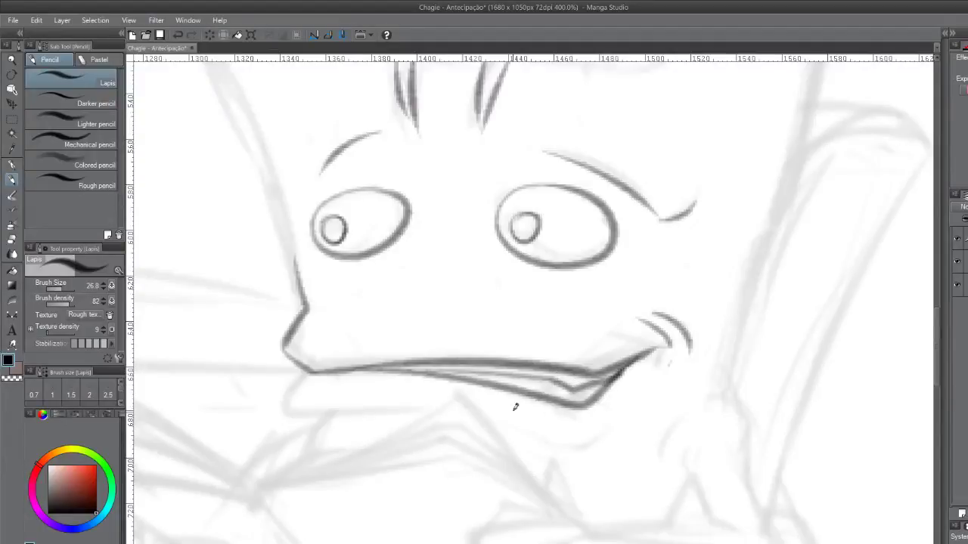
Draw the protruding lower lip below the mouth and the curved line running back from its lower tip
left_click_drag(476, 371, 497, 313)
left_click_drag(318, 317, 307, 355)
key("ctrl+z")
key("ctrl+z")
left_click_drag(317, 312, 312, 353)
key("ctrl+z")
mouse_move(319, 312)
left_mouse_down()
mouse_move(328, 367)
mouse_move(352, 369)
left_mouse_up()
key("ctrl+z")
mouse_move(323, 315)
left_mouse_down()
mouse_move(310, 349)
mouse_move(342, 378)
mouse_move(301, 339)
mouse_move(330, 368)
mouse_move(446, 357)
left_mouse_up()
key("ctrl+z")
key("ctrl+z")
left_click_drag(326, 369, 465, 353)
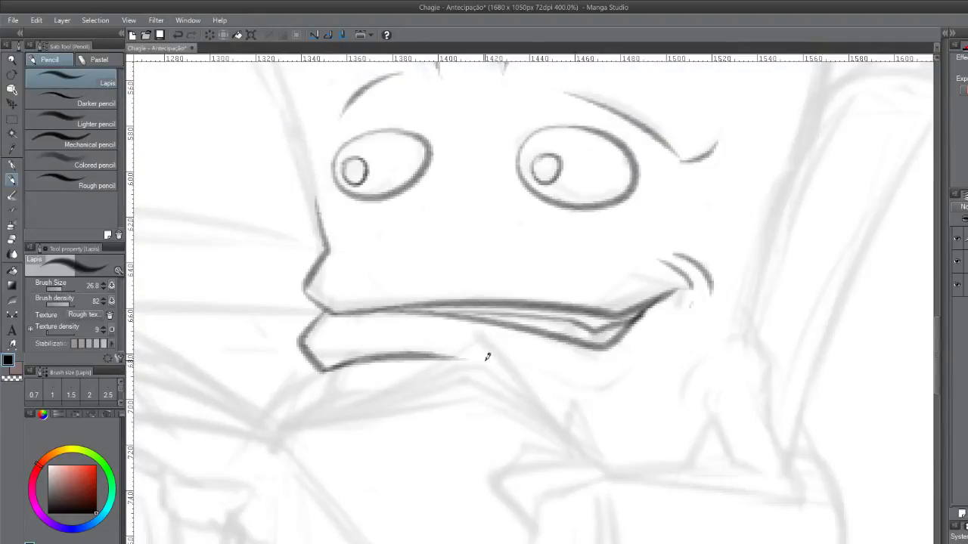
Draw the jaw contour beneath the mouth corner, ending in a thick upturned hook with a small crease
key("ctrl+z")
mouse_move(577, 386)
left_mouse_down()
mouse_move(615, 397)
mouse_move(652, 375)
left_mouse_up()
key("ctrl+z")
mouse_move(520, 372)
left_mouse_down()
mouse_move(645, 365)
mouse_move(628, 403)
mouse_move(647, 393)
mouse_move(655, 357)
mouse_move(644, 393)
left_mouse_up()
key("ctrl+z")
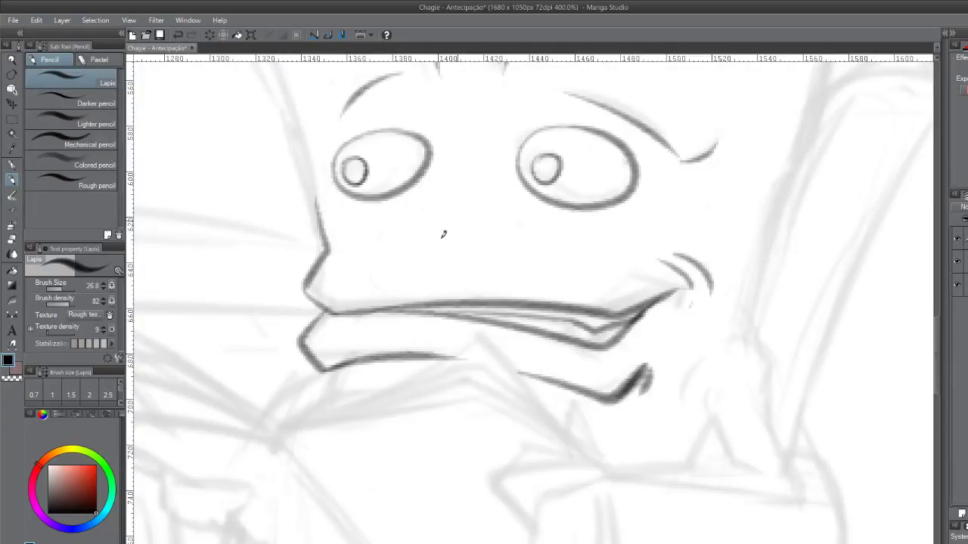
Draw a curved line from the tip of the lower lip down to the centre fold of the sketched book
scroll(444, 234, "down", 5)
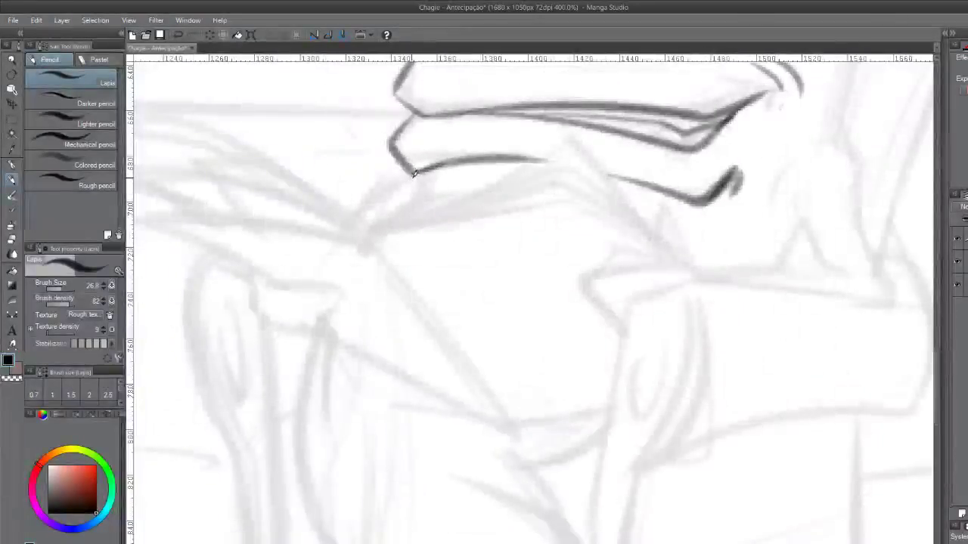
left_click_drag(421, 176, 410, 221)
key("ctrl+z")
left_click_drag(409, 178, 392, 224)
key("ctrl+z")
left_click_drag(408, 174, 384, 228)
key("ctrl+z")
left_click_drag(408, 174, 376, 234)
key("ctrl+z")
left_click_drag(412, 172, 370, 229)
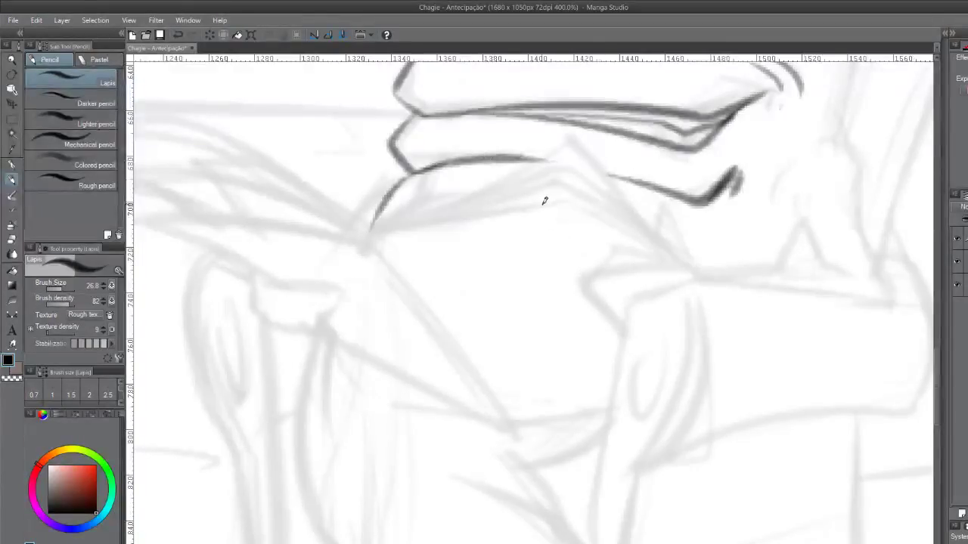
Draw the hand curve beside the jaw and the outer contour of the propping arm down to the elbow
left_click_drag(652, 272, 371, 378)
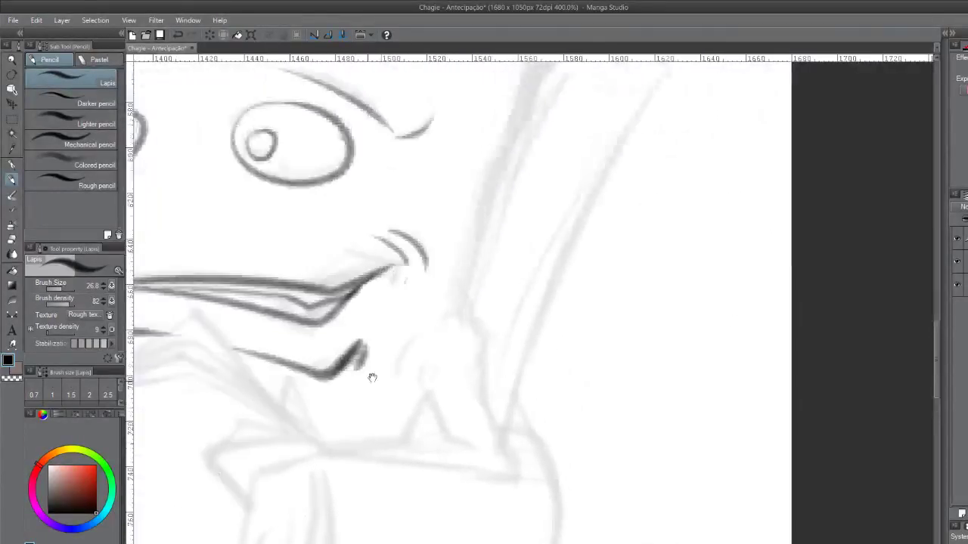
left_click_drag(428, 311, 397, 369)
left_click_drag(465, 274, 490, 333)
key("ctrl+z")
left_click_drag(463, 258, 486, 330)
key("ctrl+z")
mouse_move(463, 257)
left_mouse_down()
mouse_move(485, 339)
mouse_move(491, 330)
mouse_move(485, 394)
left_mouse_up()
key("ctrl+z")
key("ctrl+z")
left_click_drag(484, 322, 490, 371)
key("ctrl+z")
mouse_move(470, 311)
left_mouse_down()
mouse_move(493, 348)
mouse_move(484, 416)
left_mouse_up()
left_click_drag(477, 378, 505, 476)
Draw the inner contour of the propping forearm as a tapered diagonal stroke toward the armrest
left_click_drag(418, 375, 455, 447)
key("ctrl+z")
left_click_drag(413, 370, 455, 448)
Draw the small upright pointed shape and the pointed front tip at the near end of the armrest
left_click_drag(446, 291, 648, 270)
mouse_move(554, 215)
left_mouse_down()
mouse_move(540, 243)
mouse_move(576, 285)
left_mouse_up()
key("ctrl+z")
key("ctrl+z")
mouse_move(557, 214)
left_mouse_down()
mouse_move(576, 285)
mouse_move(540, 267)
mouse_move(527, 287)
mouse_move(475, 304)
mouse_move(518, 336)
left_mouse_up()
key("ctrl+z")
key("ctrl+z")
key("ctrl+z")
key("ctrl+z")
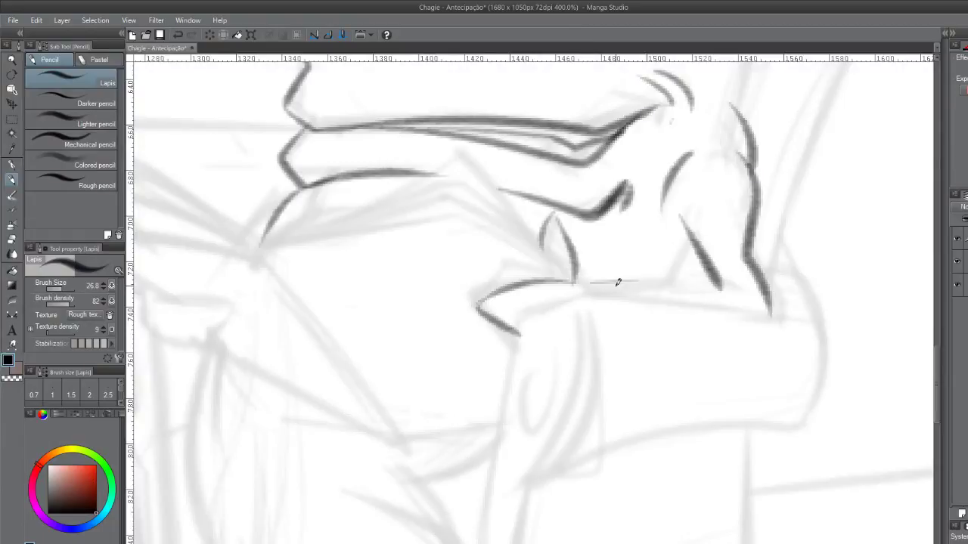
Draw the top edge of the armrest from the upright pointed shape to the base of the propping forearm
left_click_drag(582, 285, 789, 303)
key("ctrl+z")
mouse_move(577, 277)
left_mouse_down()
mouse_move(572, 254)
mouse_move(633, 284)
mouse_move(670, 277)
mouse_move(732, 297)
left_mouse_up()
key("ctrl+z")
key("ctrl+z")
key("ctrl+z")
left_click_drag(580, 292, 745, 287)
key("ctrl+z")
left_click_drag(575, 292, 739, 288)
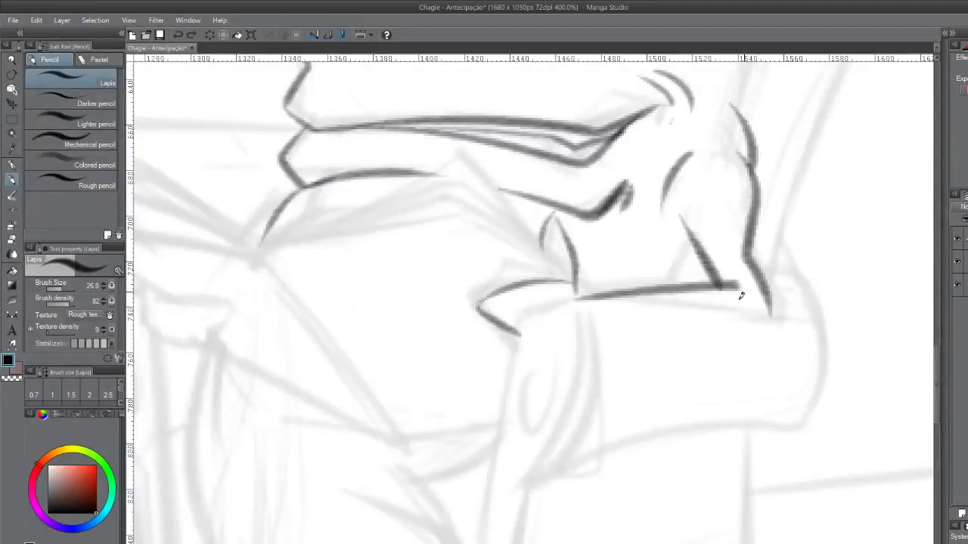
key("ctrl+z")
mouse_move(579, 293)
left_mouse_down()
mouse_move(698, 283)
mouse_move(734, 291)
left_mouse_up()
key("ctrl+z")
left_click_drag(581, 293, 727, 288)
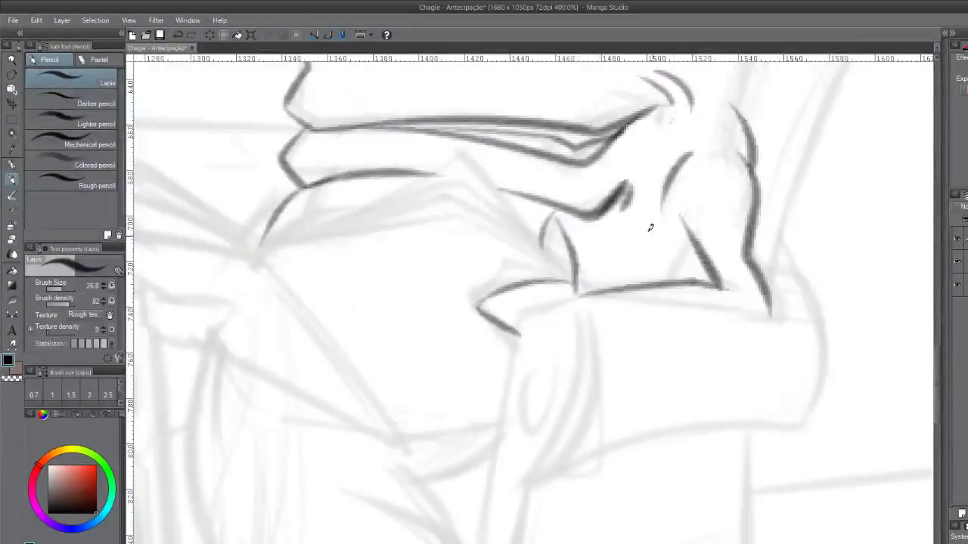
Draw the small trapezoid form under the book at the top of the far armrest
left_click_drag(310, 217, 512, 258)
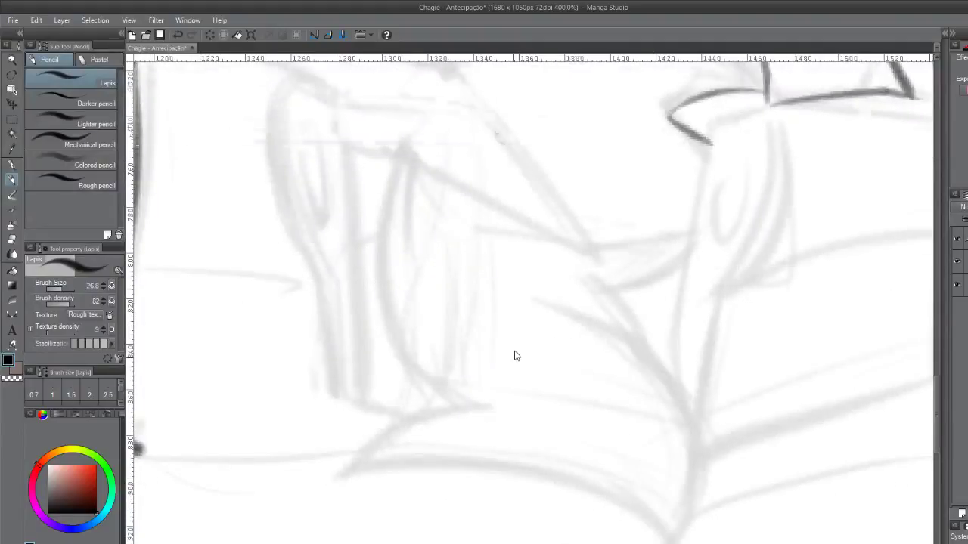
scroll(516, 357, "down", 2)
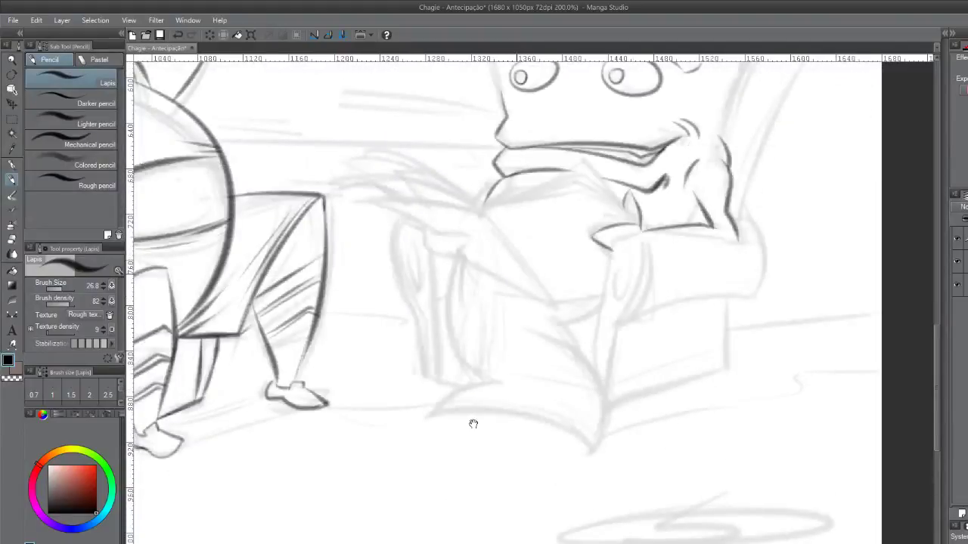
scroll(471, 422, "up", 2)
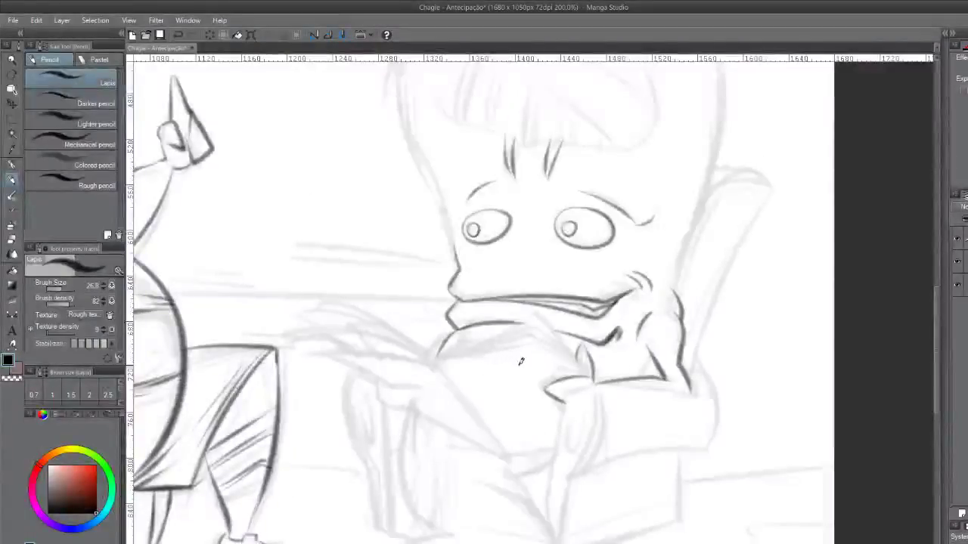
mouse_move(380, 382)
left_mouse_down()
mouse_move(381, 400)
mouse_move(408, 405)
mouse_move(426, 387)
left_mouse_up()
key("ctrl+z")
key("ctrl+z")
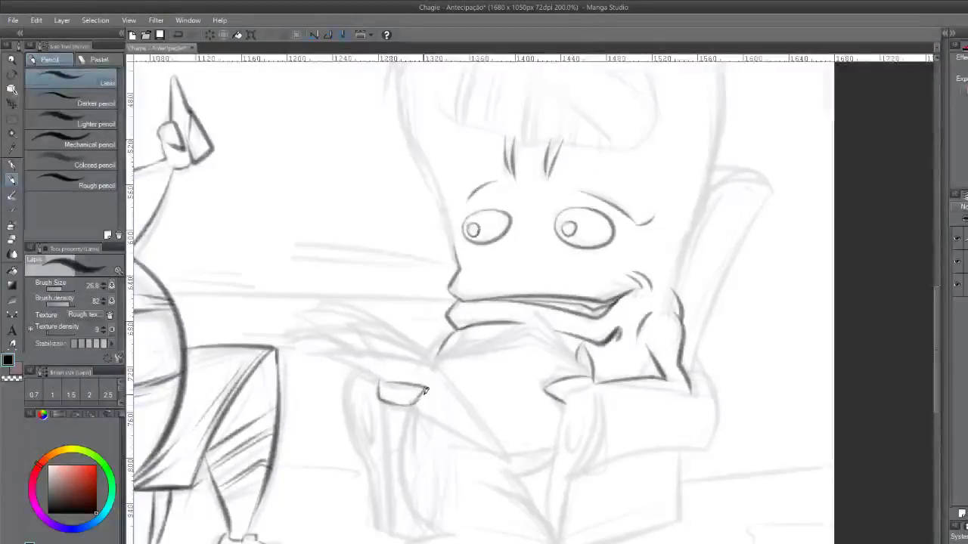
left_click_drag(402, 403, 427, 389)
key("ctrl+z")
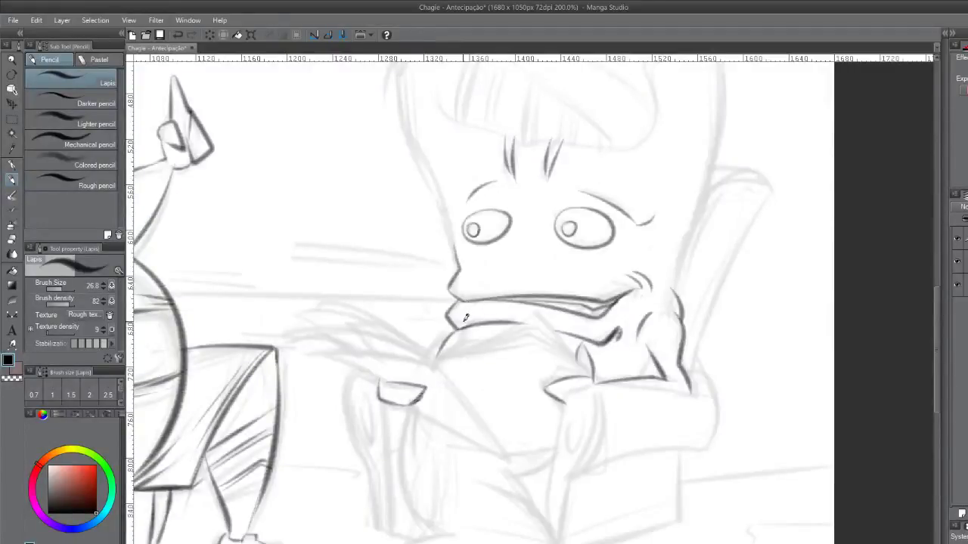
Draw a curved contour descending from the trapezoid form and a short curve beside the near armrest support
left_click_drag(402, 406, 400, 462)
key("ctrl+z")
left_click_drag(404, 401, 399, 456)
key("ctrl+z")
left_click_drag(404, 400, 396, 459)
left_click_drag(526, 476, 557, 462)
key("ctrl+z")
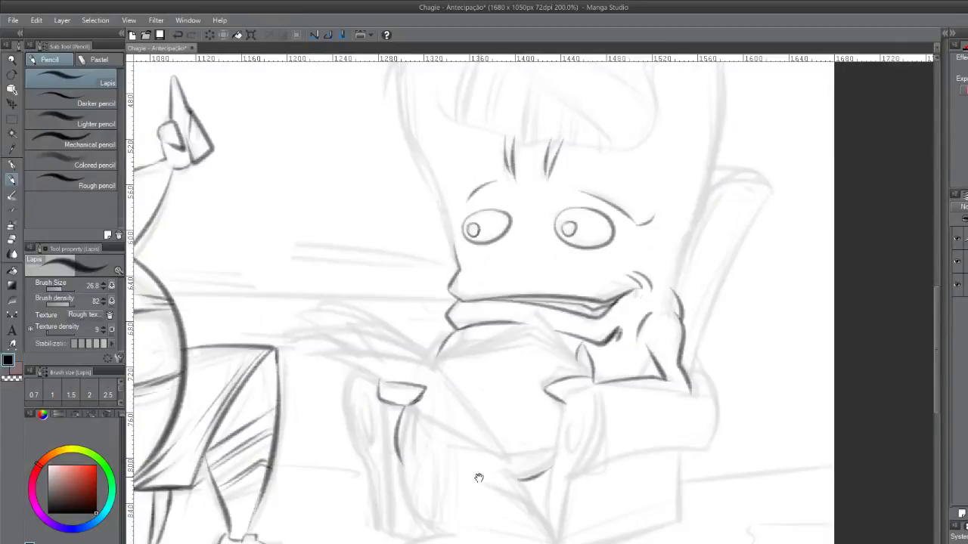
Extend the curved contour under the trapezoid form downward and draw a tapered diagonal stroke below the short curve
left_click_drag(479, 477, 486, 390)
mouse_move(408, 369)
left_mouse_down()
mouse_move(450, 443)
mouse_move(471, 441)
left_mouse_up()
key("ctrl+z")
key("ctrl+z")
left_click_drag(412, 362, 469, 432)
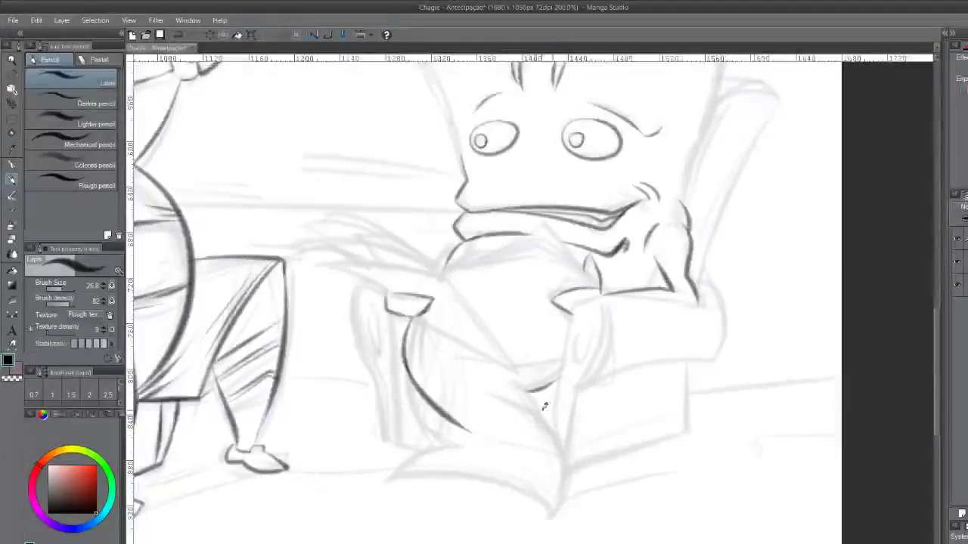
left_click_drag(521, 382, 547, 430)
key("ctrl+z")
left_click_drag(521, 383, 546, 435)
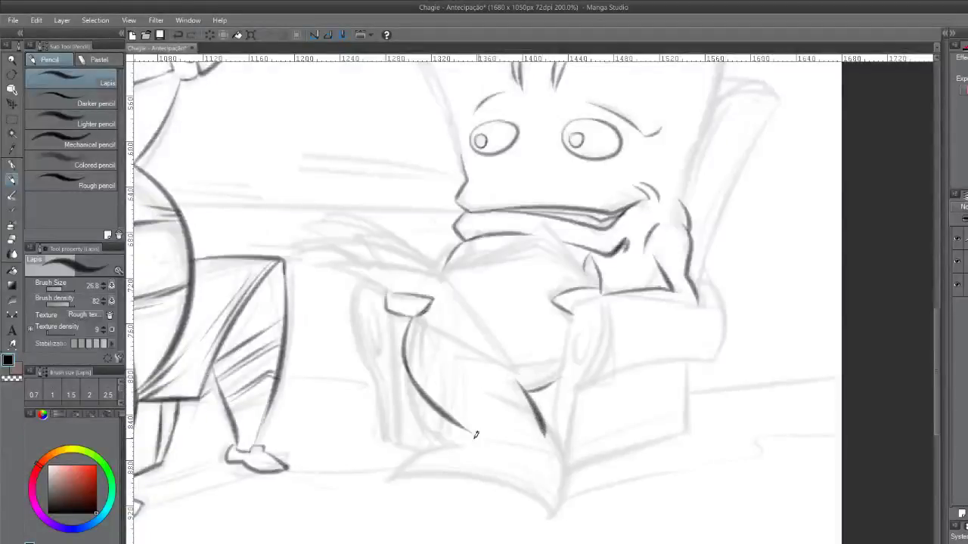
Draw the forked tail-fin shape at the lower end of the two converging body contours
left_click_drag(477, 433, 391, 467)
key("ctrl+z")
mouse_move(478, 435)
left_mouse_down()
mouse_move(387, 466)
mouse_move(383, 495)
mouse_move(495, 470)
left_mouse_up()
key("ctrl+z")
mouse_move(383, 492)
left_mouse_down()
mouse_move(497, 468)
mouse_move(541, 520)
left_mouse_up()
left_click_drag(561, 441, 573, 520)
key("ctrl+z")
mouse_move(551, 443)
left_mouse_down()
mouse_move(561, 539)
mouse_move(571, 506)
left_mouse_up()
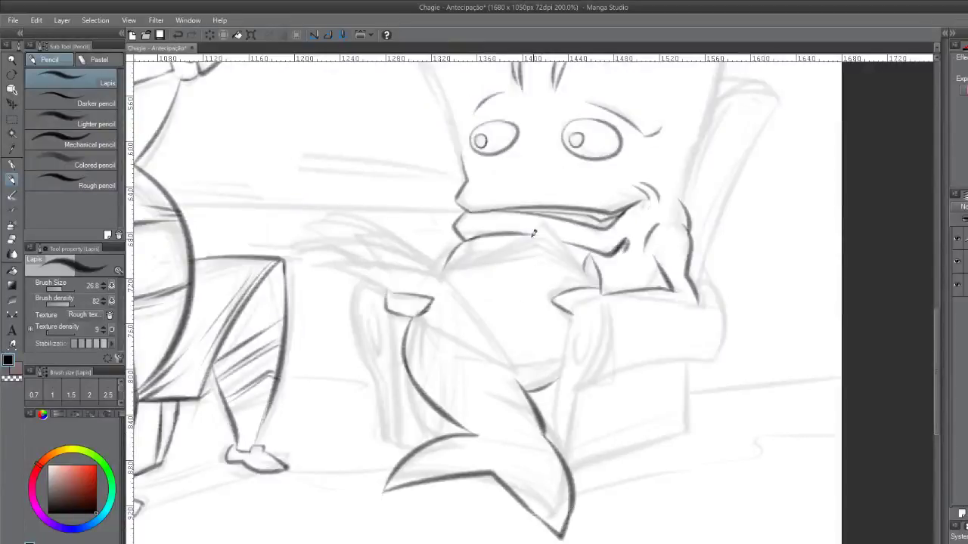
Draw the uppermost curved page edges of the open book's far half, fanning out from the spine
left_click_drag(435, 260, 294, 221)
key("ctrl+z")
mouse_move(445, 266)
left_mouse_down()
mouse_move(310, 223)
mouse_move(428, 266)
left_mouse_up()
key("ctrl+z")
mouse_move(310, 222)
left_mouse_down()
mouse_move(441, 267)
mouse_move(306, 227)
left_mouse_up()
key("ctrl+z")
mouse_move(331, 230)
left_mouse_down()
mouse_move(400, 251)
mouse_move(278, 226)
left_mouse_up()
key("ctrl+z")
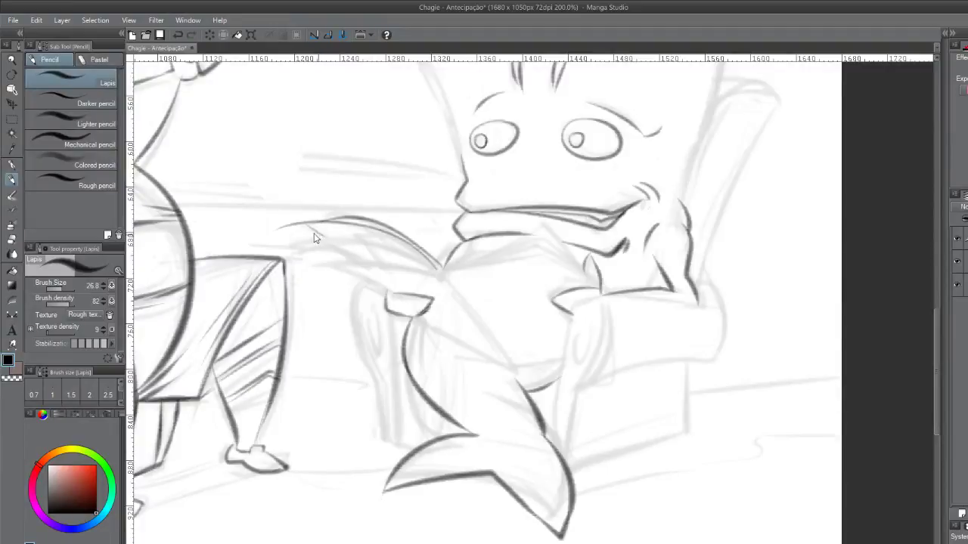
Draw the middle curved page edges of the book's far half, fanning out from the spine below the first ones
left_click_drag(439, 266, 319, 262)
key("ctrl+z")
left_click_drag(443, 268, 303, 249)
key("ctrl+z")
left_click_drag(445, 270, 280, 249)
left_click_drag(435, 264, 303, 244)
key("ctrl+z")
left_click_drag(443, 261, 305, 255)
key("ctrl+z")
Draw the lowest page edge of the book's far half and its underside running to the small trapezoid form
left_click_drag(436, 269, 329, 264)
key("ctrl+z")
mouse_move(439, 264)
left_mouse_down()
mouse_move(311, 260)
mouse_move(384, 288)
left_mouse_up()
key("ctrl+z")
mouse_move(314, 266)
left_mouse_down()
mouse_move(396, 287)
mouse_move(301, 265)
left_mouse_up()
key("ctrl+z")
key("ctrl+z")
left_click_drag(395, 292, 296, 266)
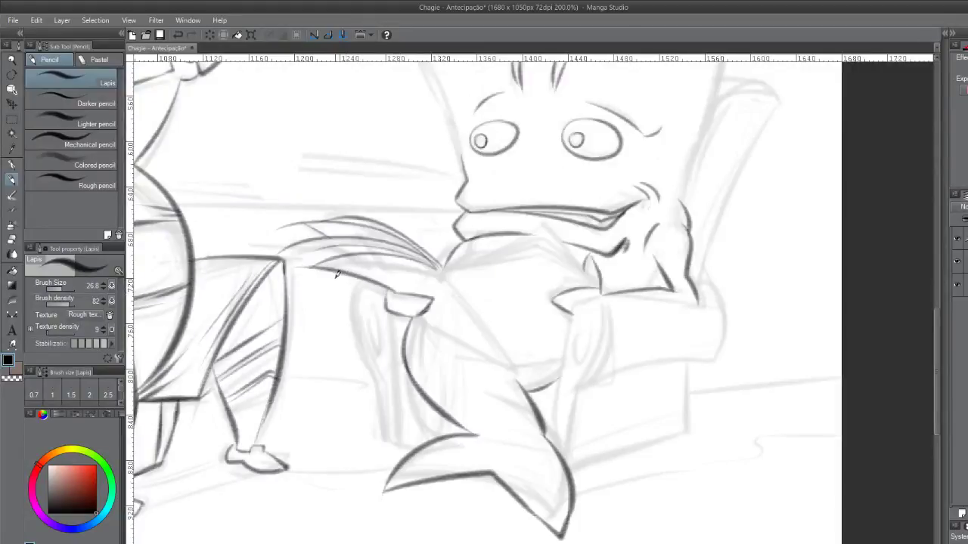
Erase the overshooting page tips on the book's far half and close the page ends with short strokes
key("e")
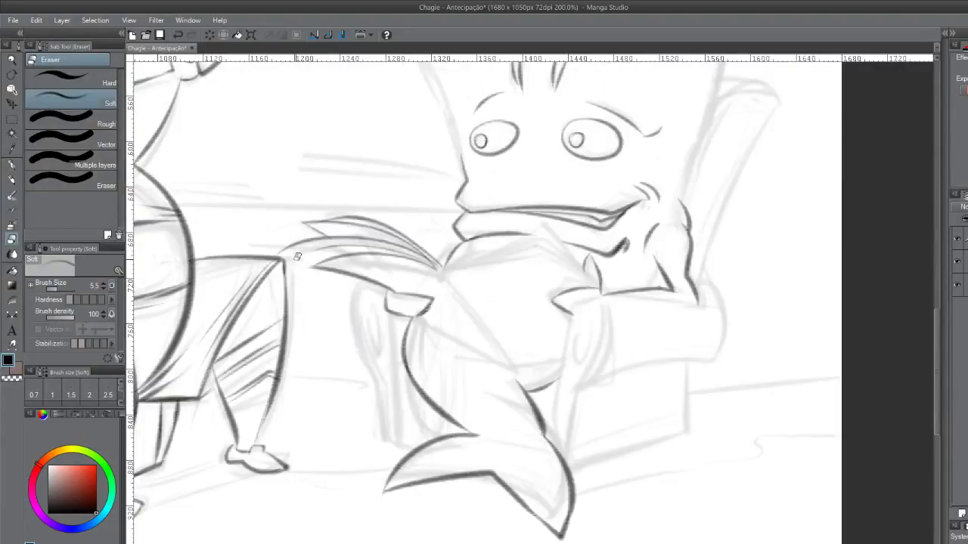
key("p")
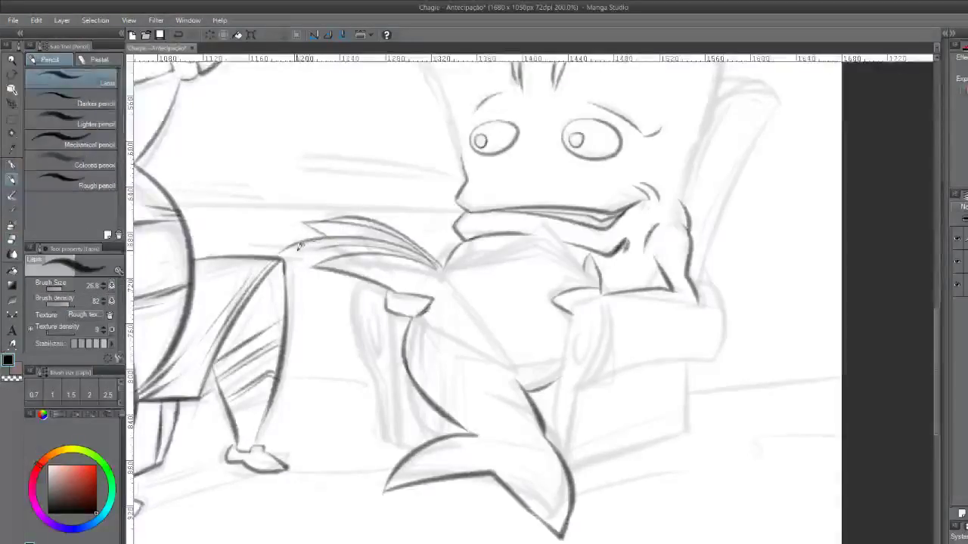
key("ctrl+z")
left_click_drag(289, 245, 304, 261)
key("ctrl+z")
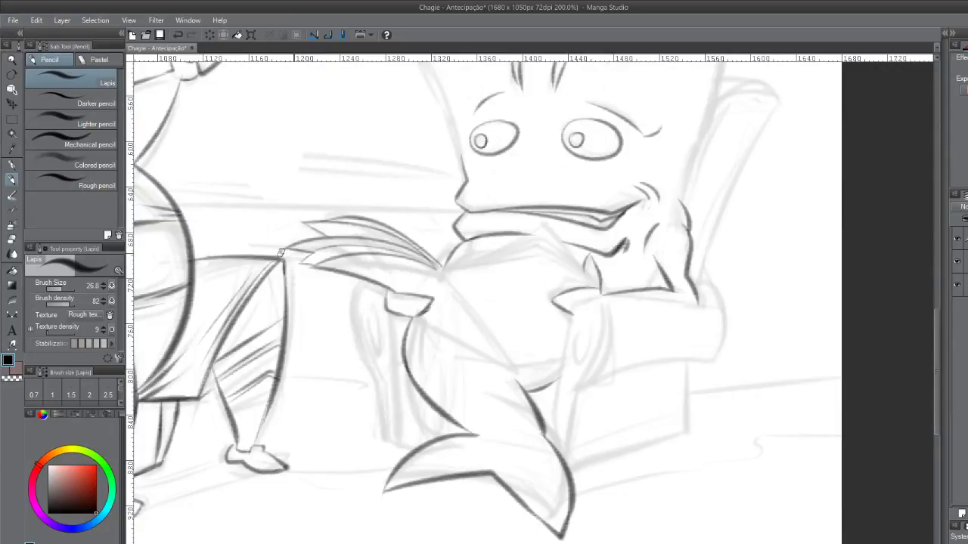
key("e")
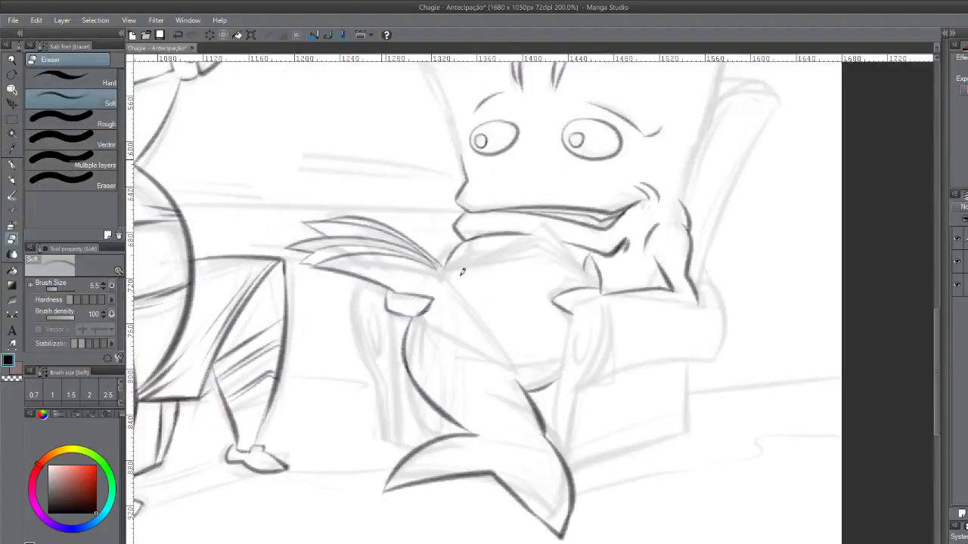
Draw the top page edge of the book's near half from the spine to the peak under the chin
key("p")
key("p")
left_click_drag(445, 277, 535, 228)
key("ctrl+z")
key("ctrl+z")
mouse_move(445, 275)
left_mouse_down()
mouse_move(512, 250)
mouse_move(549, 214)
mouse_move(461, 274)
mouse_move(445, 273)
mouse_move(506, 246)
mouse_move(556, 208)
mouse_move(567, 264)
left_mouse_up()
key("ctrl+z")
key("ctrl+z")
left_click_drag(549, 222, 571, 271)
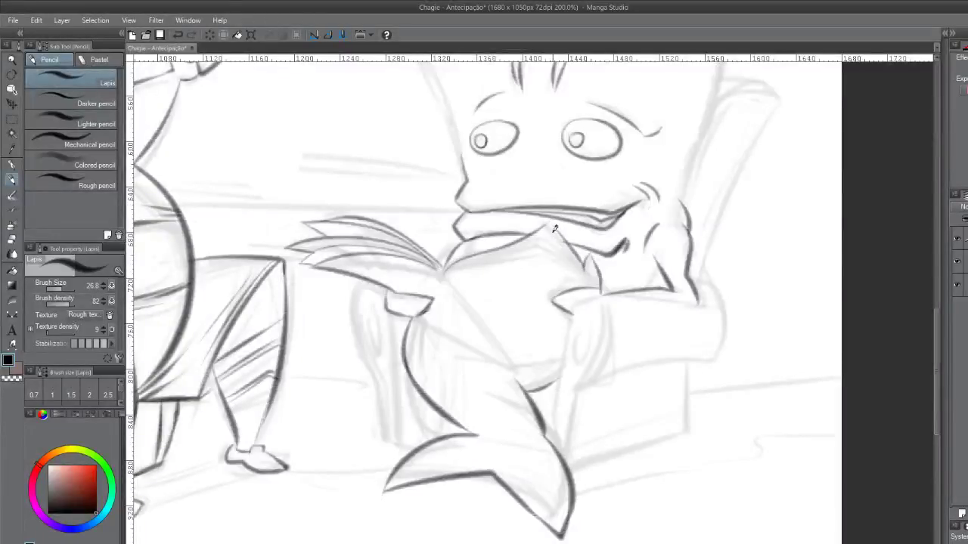
Draw a second page edge on the book's near half and the slanting outer edges from the peak to the upright pointed shape
left_click_drag(449, 270, 555, 244)
key("ctrl+z")
mouse_move(449, 272)
left_mouse_down()
mouse_move(555, 231)
mouse_move(552, 245)
mouse_move(550, 235)
mouse_move(588, 261)
left_mouse_up()
key("ctrl+z")
left_click_drag(550, 230, 591, 271)
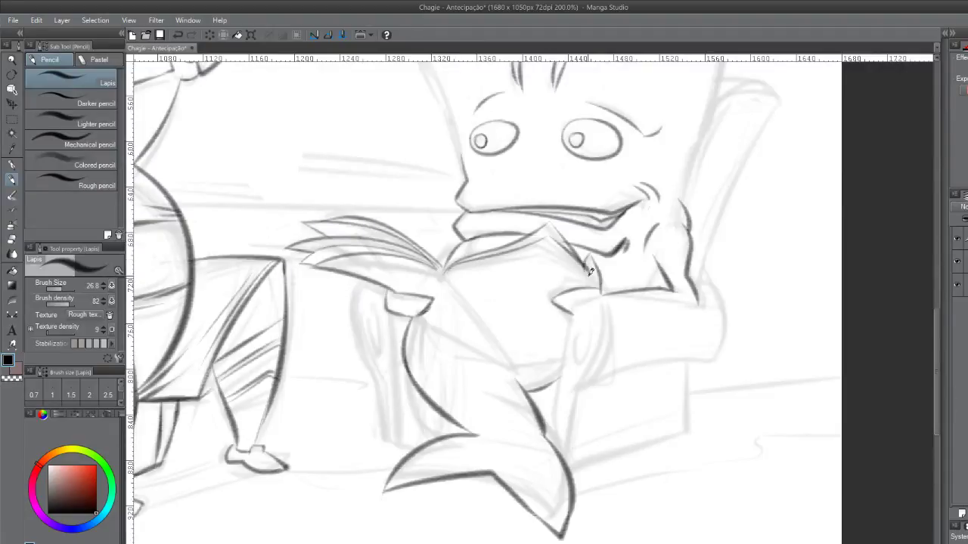
key("ctrl+z")
left_click_drag(550, 235, 586, 277)
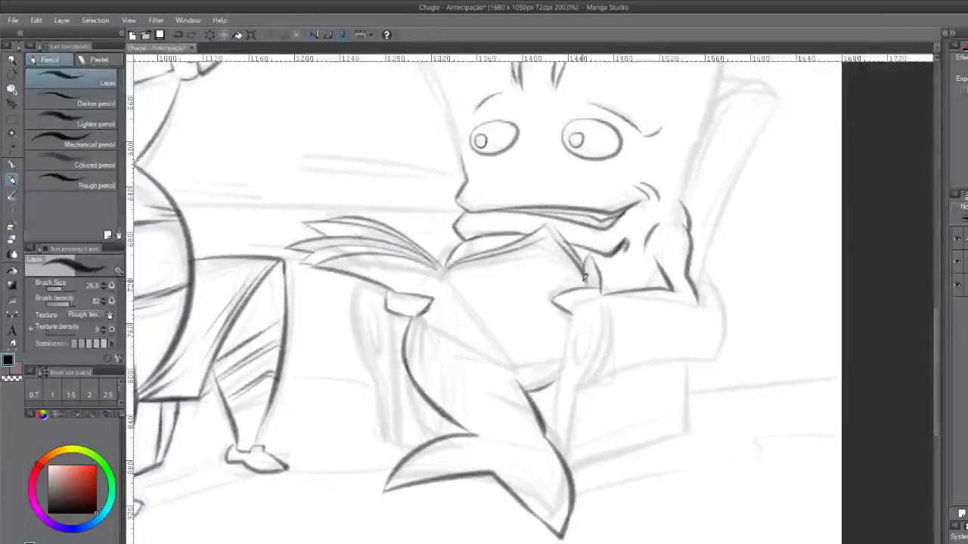
key("ctrl+z")
left_click_drag(585, 280, 547, 249)
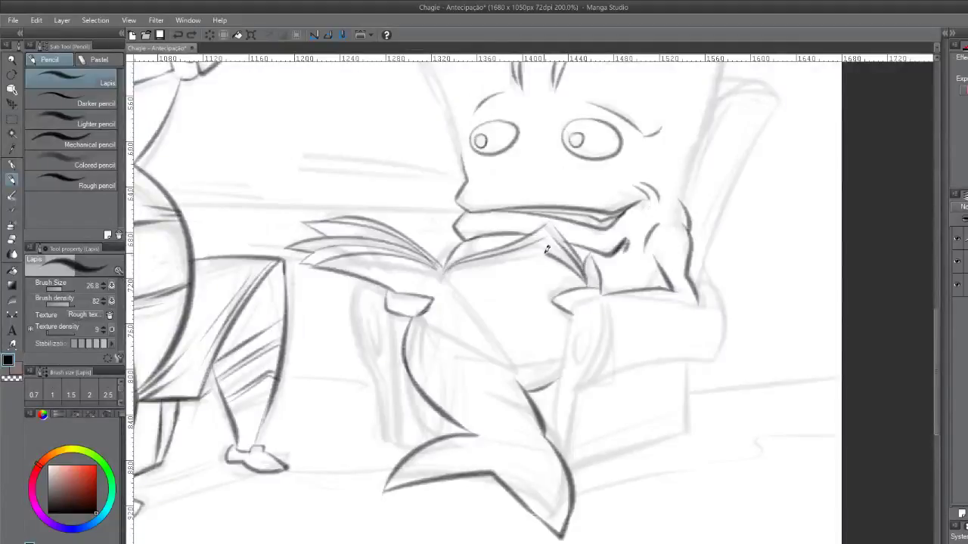
Draw the bottom page edge of the book's near half, curving out from the spine
left_click_drag(446, 272, 520, 258)
key("ctrl+z")
left_click_drag(449, 272, 523, 256)
key("ctrl+z")
left_click_drag(445, 273, 507, 263)
Draw the long curved body contour from the book's spine down to the tapered diagonal stroke
left_click_drag(451, 278, 521, 379)
key("ctrl+z")
mouse_move(446, 277)
left_mouse_down()
mouse_move(522, 375)
mouse_move(558, 359)
left_mouse_up()
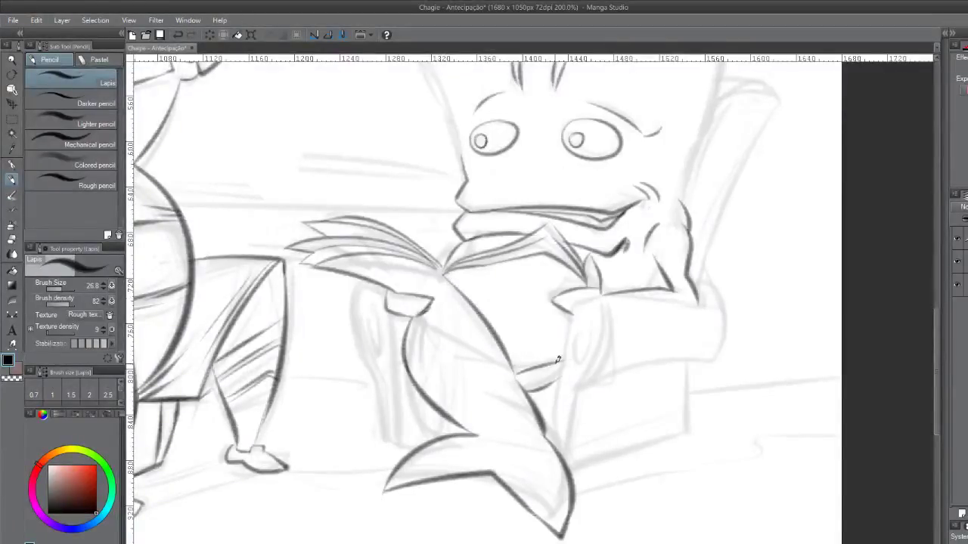
key("ctrl+z")
Draw the outline of the near armrest support with its rounded top and narrow lower post
left_click_drag(575, 313, 552, 434)
key("ctrl+z")
mouse_move(578, 302)
left_mouse_down()
mouse_move(616, 296)
mouse_move(586, 393)
left_mouse_up()
key("ctrl+z")
mouse_move(616, 296)
left_mouse_down()
mouse_move(580, 389)
mouse_move(609, 365)
mouse_move(609, 374)
mouse_move(581, 392)
mouse_move(575, 459)
left_mouse_up()
key("ctrl+z")
Draw the armchair's side panel below the near armrest, with its bottom edge, rear vertical edge and the armrest's underside
mouse_move(590, 383)
left_mouse_down()
mouse_move(575, 472)
mouse_move(684, 410)
mouse_move(583, 478)
mouse_move(694, 437)
left_mouse_up()
key("ctrl+z")
key("ctrl+z")
left_click_drag(692, 359, 690, 435)
left_click_drag(592, 388, 721, 358)
key("ctrl+z")
left_click_drag(589, 390, 726, 361)
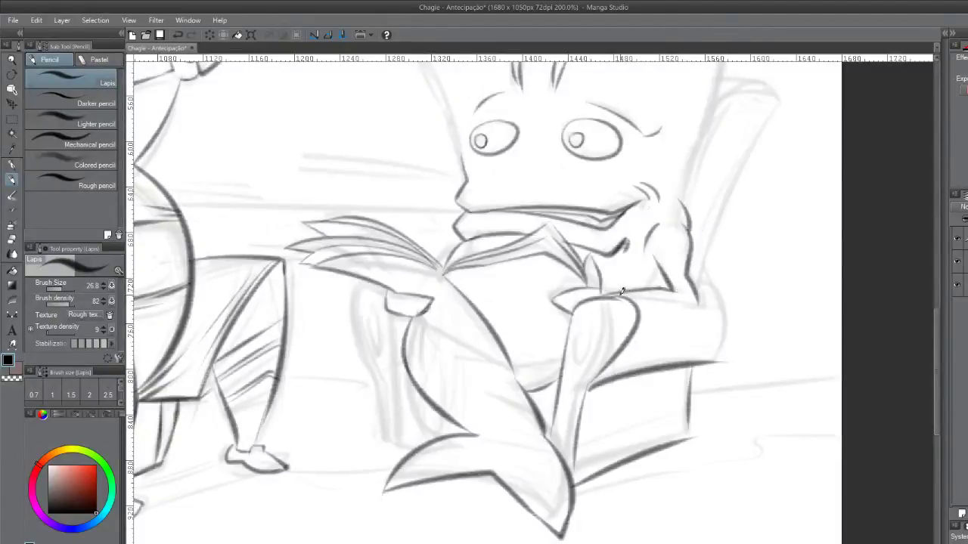
Draw the near armrest's top edge beneath the forearm and its rounded rear end
key("ctrl+z")
mouse_move(602, 297)
left_mouse_down()
mouse_move(659, 292)
mouse_move(688, 303)
left_mouse_up()
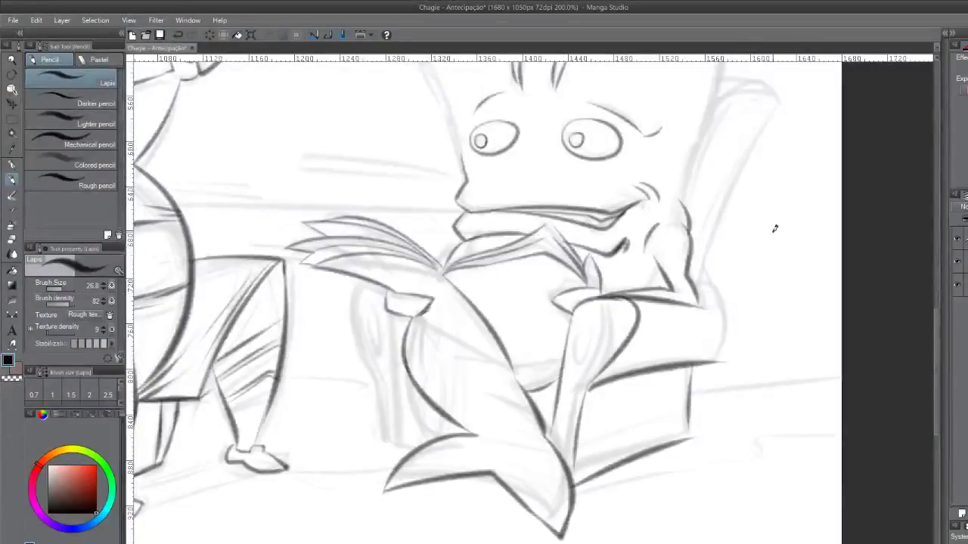
mouse_move(694, 292)
left_mouse_down()
mouse_move(727, 295)
mouse_move(719, 287)
mouse_move(726, 365)
left_mouse_up()
key("ctrl+z")
key("ctrl+z")
left_click_drag(727, 292, 732, 362)
key("ctrl+z")
left_click_drag(717, 286, 714, 365)
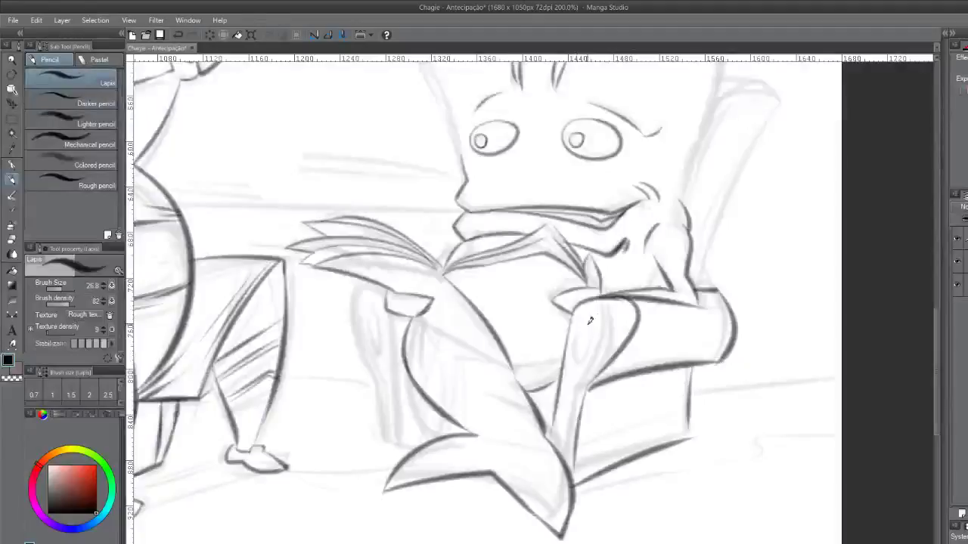
Draw an inner contour and a small oval detail on the near armrest support
mouse_move(592, 301)
left_mouse_down()
mouse_move(614, 341)
mouse_move(596, 302)
mouse_move(619, 330)
mouse_move(586, 374)
left_mouse_up()
key("ctrl+z")
key("ctrl+z")
key("ctrl+z")
mouse_move(592, 298)
left_mouse_down()
mouse_move(630, 320)
mouse_move(586, 378)
left_mouse_up()
key("ctrl+z")
mouse_move(595, 303)
left_mouse_down()
mouse_move(600, 360)
mouse_move(573, 421)
left_mouse_up()
key("ctrl+z")
mouse_move(593, 327)
left_mouse_down()
mouse_move(578, 358)
mouse_move(582, 331)
left_mouse_up()
key("ctrl+z")
Draw the rounded outer contour of the far armrest support and its post down to the tail fin
left_click_drag(367, 280, 352, 333)
key("ctrl+z")
left_click_drag(361, 280, 378, 374)
key("ctrl+z")
mouse_move(367, 281)
left_mouse_down()
mouse_move(362, 369)
mouse_move(381, 438)
left_mouse_up()
key("ctrl+z")
mouse_move(378, 370)
left_mouse_down()
mouse_move(385, 445)
mouse_move(415, 449)
left_mouse_up()
key("ctrl+z")
key("ctrl+z")
Draw the inner vertical edges of the far armrest support's post below the small trapezoid form
left_click_drag(391, 314, 401, 413)
key("ctrl+z")
left_click_drag(393, 310, 410, 446)
key("ctrl+z")
left_click_drag(396, 308, 403, 435)
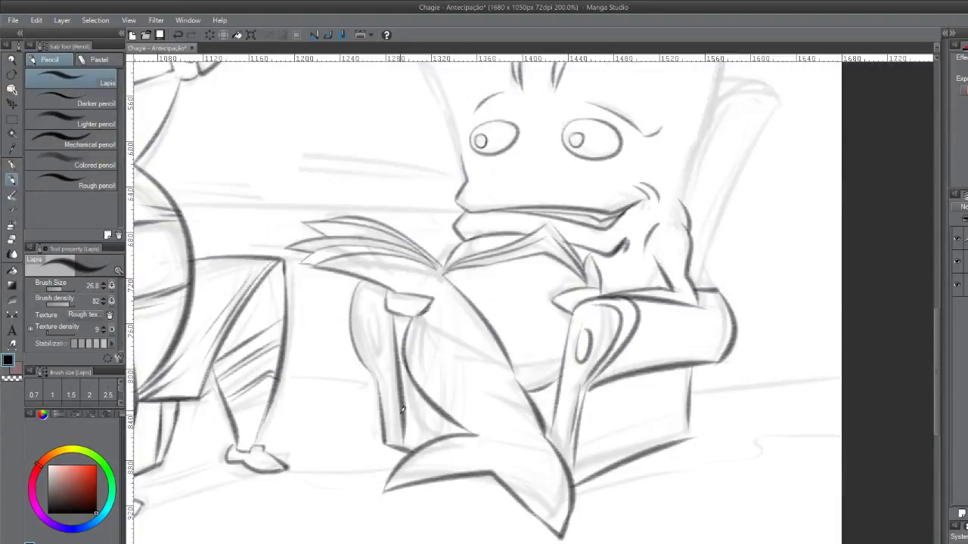
Draw an inner contour and a small oval detail on the far armrest support
left_click_drag(361, 294, 383, 378)
mouse_move(376, 316)
left_mouse_down()
mouse_move(372, 355)
mouse_move(380, 348)
left_mouse_up()
key("ctrl+z")
key("ctrl+z")
key("ctrl+z")
key("ctrl+z")
mouse_move(358, 301)
left_mouse_down()
mouse_move(379, 368)
mouse_move(364, 361)
mouse_move(380, 292)
mouse_move(364, 332)
mouse_move(376, 332)
mouse_move(374, 345)
mouse_move(377, 333)
left_mouse_up()
key("ctrl+z")
key("ctrl+z")
key("ctrl+z")
key("ctrl+z")
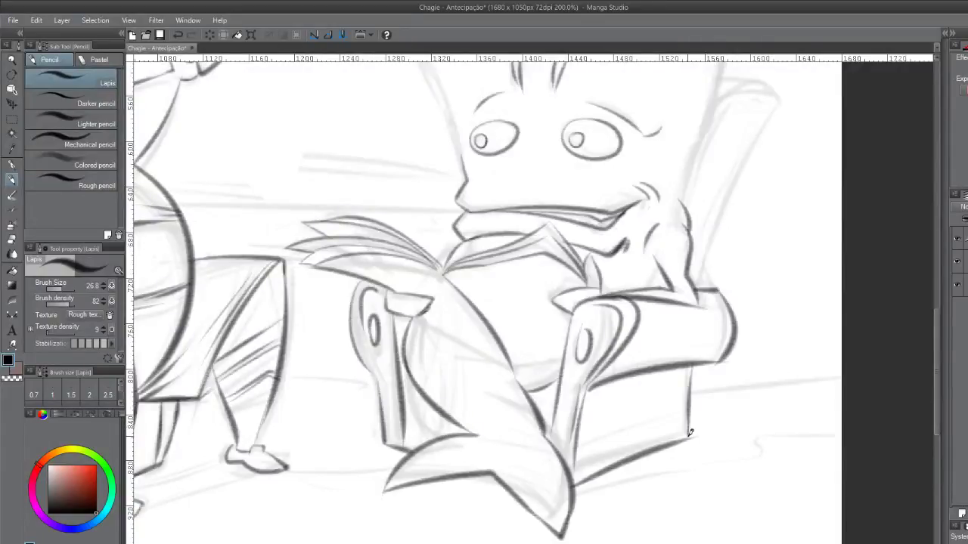
Erase the overshooting line ends at the rear bottom corner of the armchair's side panel
key("e")
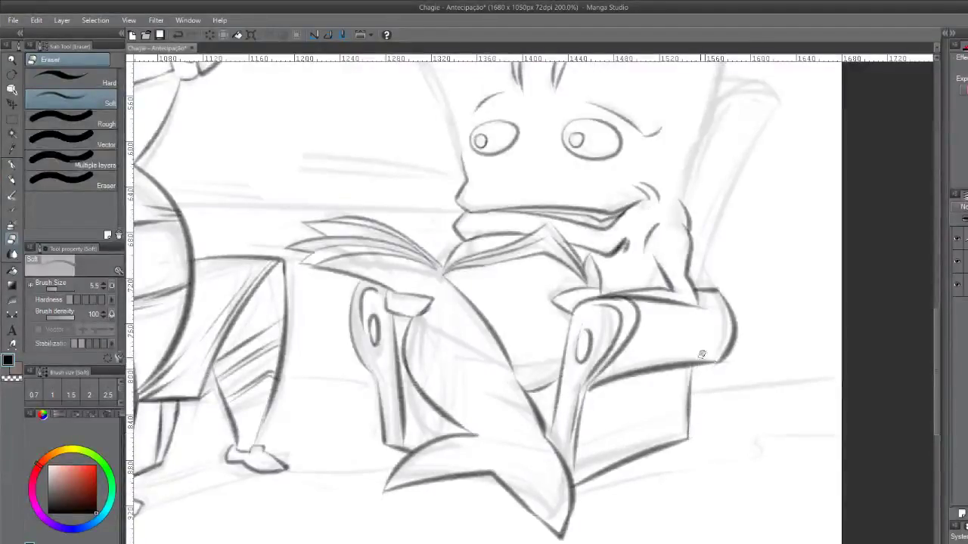
key("p")
key("p")
Draw the outer edge of the armchair's backrest from its upper corner down to the near armrest
left_click_drag(670, 202, 663, 253)
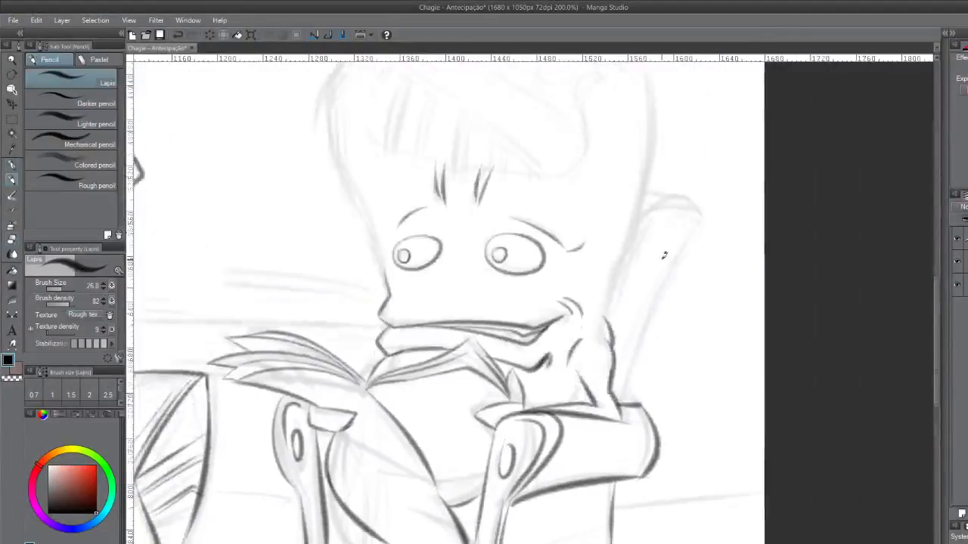
mouse_move(713, 209)
left_mouse_down()
mouse_move(624, 421)
mouse_move(638, 370)
mouse_move(629, 397)
left_mouse_up()
key("ctrl+z")
key("ctrl+z")
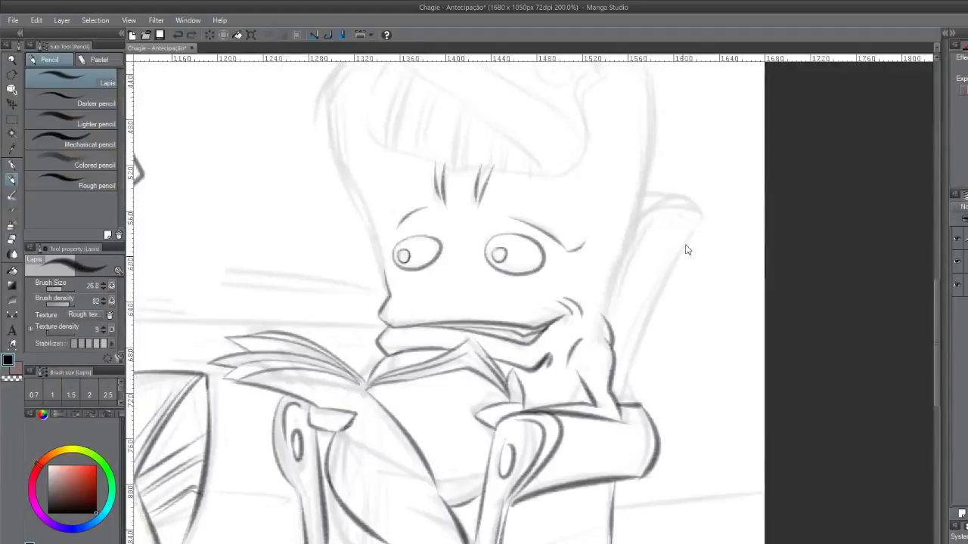
left_click_drag(719, 190, 623, 391)
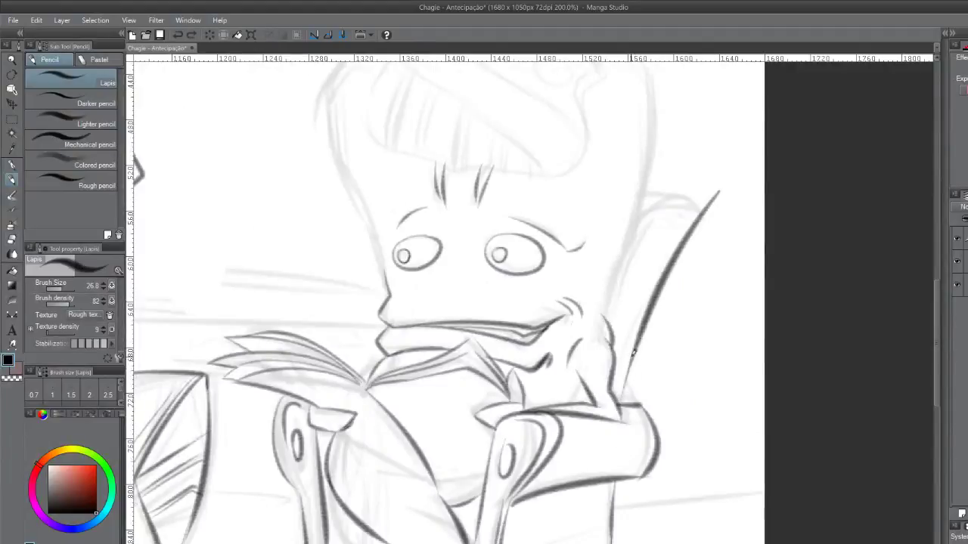
left_click_drag(624, 381, 625, 408)
key("ctrl+z")
left_click_drag(639, 345, 625, 406)
Draw the backrest's rounded top and inner side edge, and erase the overshoot at the upper corner
left_click_drag(659, 177, 711, 189)
key("ctrl+z")
mouse_move(655, 163)
left_mouse_down()
mouse_move(710, 202)
mouse_move(713, 184)
mouse_move(651, 168)
left_mouse_up()
key("ctrl+z")
key("ctrl+z")
left_click_drag(717, 198, 652, 166)
left_click_drag(711, 194, 657, 168)
key("ctrl+z")
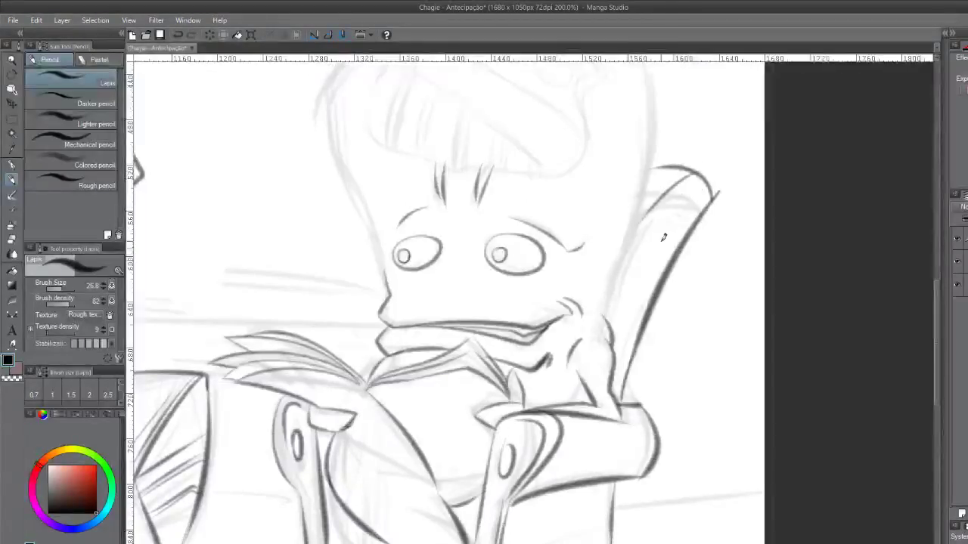
key("e")
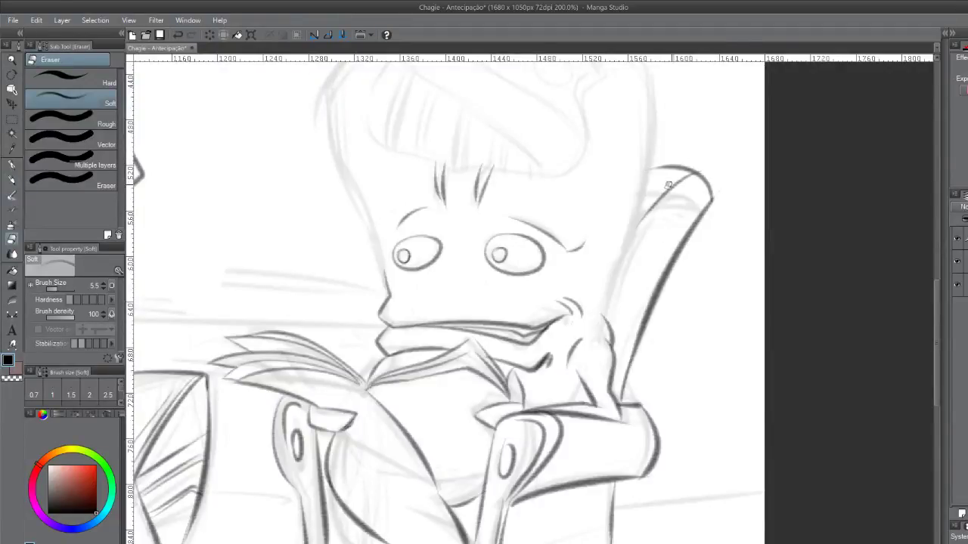
Draw the big head's front contour from above the lips up the forehead and over the crown in one long curve
left_click_drag(465, 227, 495, 333)
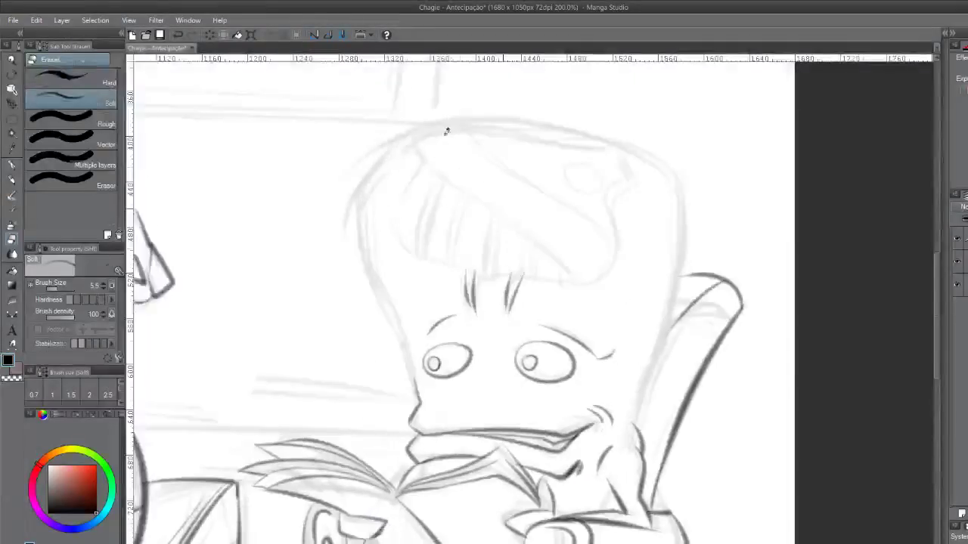
key("p")
left_click_drag(450, 125, 369, 281)
key("ctrl+z")
mouse_move(440, 110)
left_mouse_down()
mouse_move(365, 271)
mouse_move(371, 328)
left_mouse_up()
key("ctrl+z")
mouse_move(475, 110)
left_mouse_down()
mouse_move(384, 182)
mouse_move(375, 307)
left_mouse_up()
key("ctrl+z")
left_click_drag(571, 117, 372, 226)
key("ctrl+z")
mouse_move(577, 119)
left_mouse_down()
mouse_move(374, 290)
mouse_move(382, 359)
mouse_move(454, 117)
mouse_move(423, 388)
left_mouse_up()
key("ctrl+z")
key("ctrl+z")
mouse_move(610, 131)
left_mouse_down()
mouse_move(377, 304)
mouse_move(427, 410)
mouse_move(368, 265)
mouse_move(465, 158)
left_mouse_up()
key("ctrl+z")
key("ctrl+z")
mouse_move(423, 382)
left_mouse_down()
mouse_move(368, 255)
mouse_move(582, 118)
left_mouse_up()
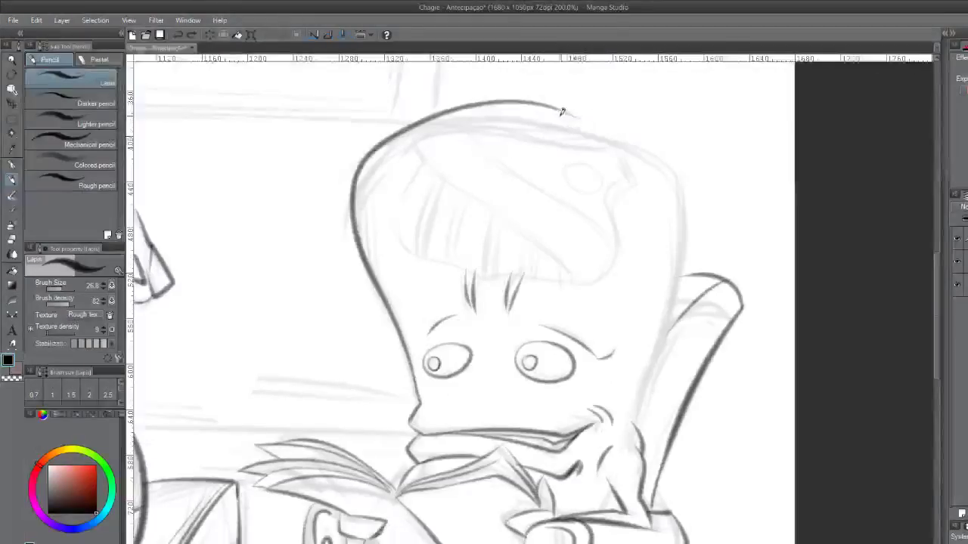
Draw the big head's back contour from the crown around and down to the neck
left_click_drag(575, 113, 684, 175)
key("ctrl+z")
mouse_move(575, 120)
left_mouse_down()
mouse_move(620, 127)
mouse_move(688, 227)
mouse_move(673, 306)
left_mouse_up()
key("ctrl+z")
left_click_drag(685, 193, 640, 434)
key("ctrl+z")
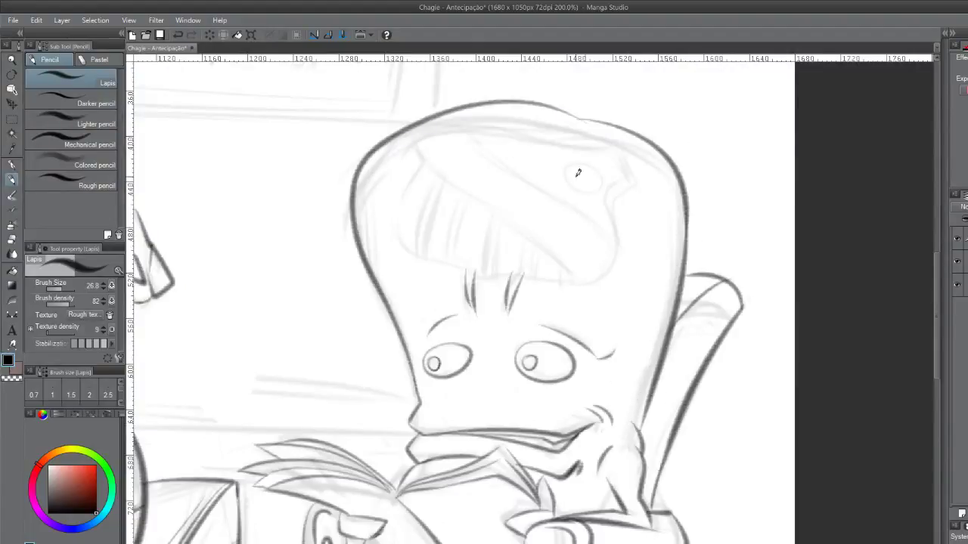
Draw the upper edge of the seated character's fish tail from the book-holding hand down to the near armrest
scroll(559, 281, "down", 3)
scroll(536, 403, "up", 4)
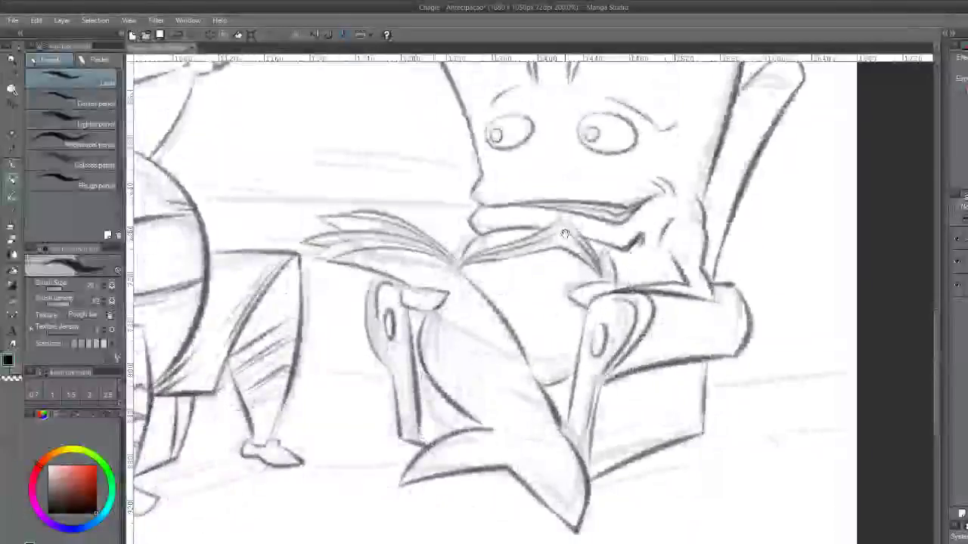
scroll(536, 403, "down", 2)
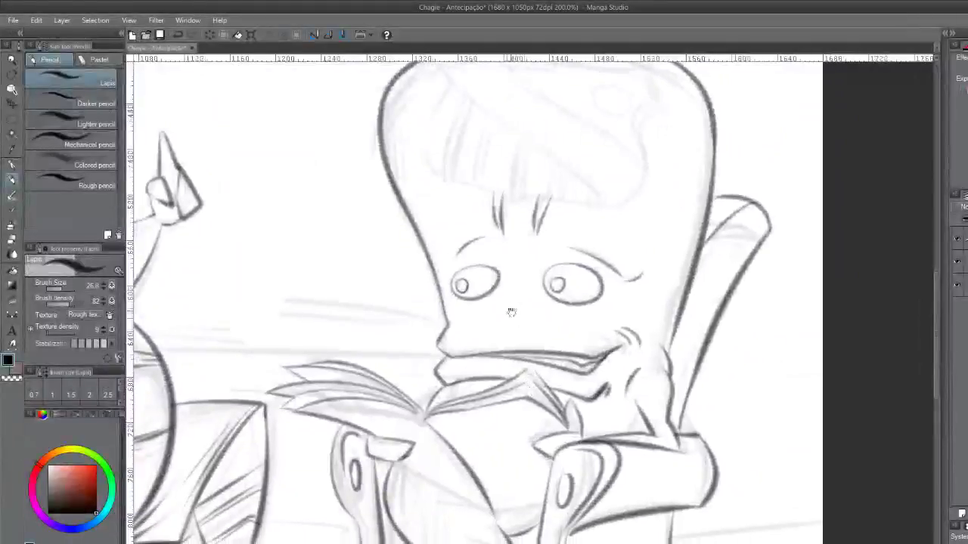
left_click_drag(379, 325, 452, 140)
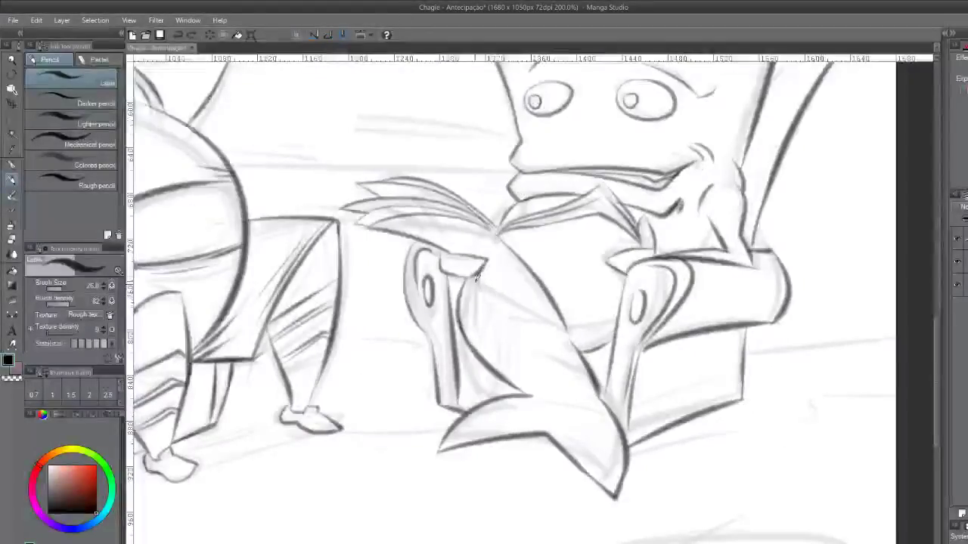
left_click_drag(482, 285, 562, 333)
key("ctrl+z")
mouse_move(484, 286)
left_mouse_down()
mouse_move(575, 332)
mouse_move(617, 323)
left_mouse_up()
key("ctrl+z")
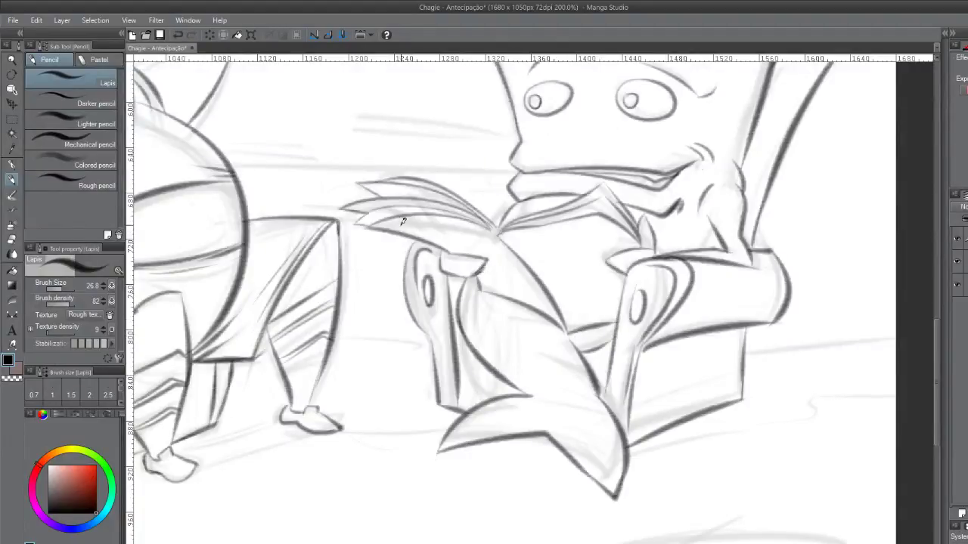
Draw the curved upper edge of the lowest fanned page, from the book's spine to the page tip
left_click_drag(388, 216, 491, 231)
key("ctrl+z")
mouse_move(377, 220)
left_mouse_down()
mouse_move(501, 236)
mouse_move(400, 224)
left_mouse_up()
key("ctrl+z")
key("ctrl+z")
left_click_drag(503, 238, 382, 219)
key("ctrl+z")
left_click_drag(487, 228, 387, 220)
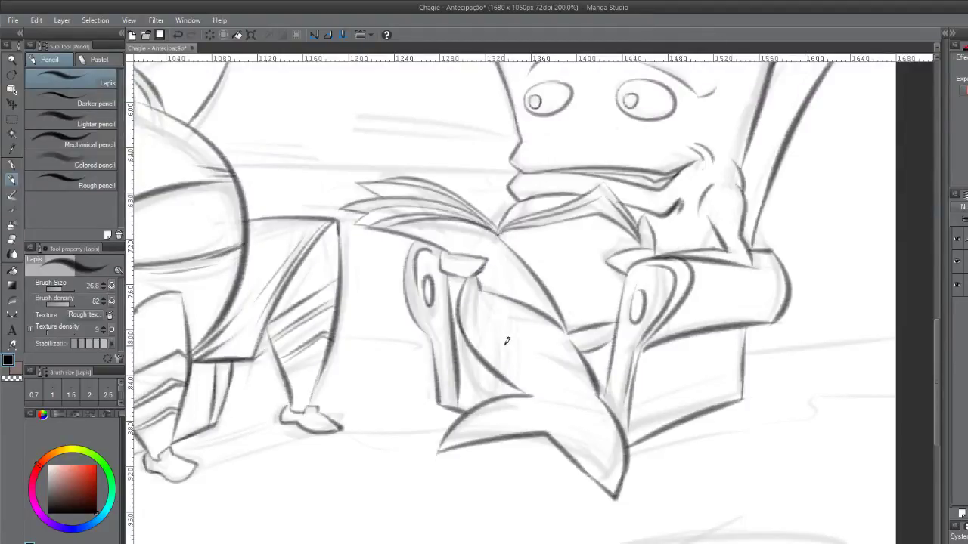
Draw the crease where the tail narrows into its fin and the seat line between the tail and the near armrest
mouse_move(531, 395)
left_mouse_down()
mouse_move(556, 395)
mouse_move(521, 384)
mouse_move(584, 393)
mouse_move(557, 396)
mouse_move(512, 379)
mouse_move(554, 399)
left_mouse_up()
key("ctrl+z")
key("ctrl+z")
key("ctrl+z")
left_click_drag(504, 381, 560, 400)
key("ctrl+z")
left_click_drag(504, 376, 564, 403)
left_click_drag(569, 332, 616, 324)
Draw the back edge of the large patch shape on the big head, with its pointed upper corner and inward curve
mouse_move(443, 380)
left_mouse_down()
mouse_move(657, 301)
mouse_move(501, 400)
mouse_move(565, 433)
left_mouse_up()
left_click_drag(575, 151, 477, 303)
left_click_drag(648, 72, 591, 183)
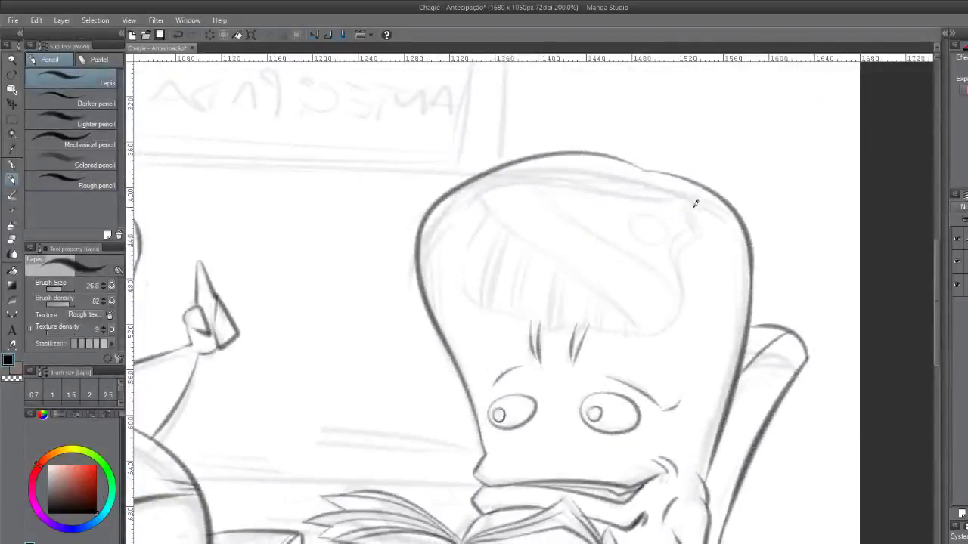
left_click_drag(700, 191, 720, 237)
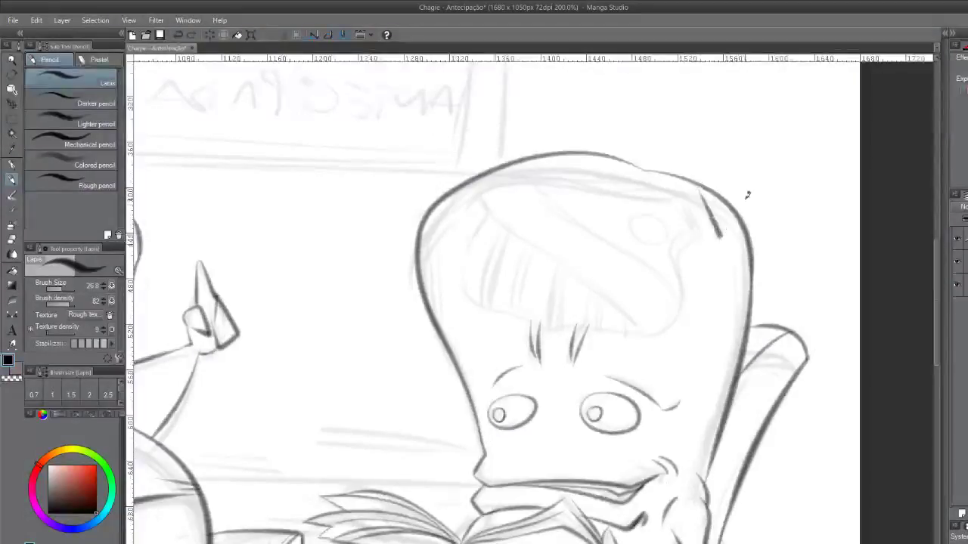
key("ctrl+z")
mouse_move(715, 196)
left_mouse_down()
mouse_move(671, 274)
mouse_move(680, 252)
left_mouse_up()
key("ctrl+z")
mouse_move(702, 189)
left_mouse_down()
mouse_move(719, 217)
mouse_move(700, 227)
mouse_move(681, 252)
left_mouse_up()
key("ctrl+z")
mouse_move(723, 217)
left_mouse_down()
mouse_move(687, 243)
mouse_move(695, 318)
mouse_move(610, 338)
mouse_move(584, 324)
mouse_move(657, 338)
mouse_move(689, 298)
mouse_move(686, 249)
mouse_move(703, 198)
left_mouse_up()
key("ctrl+z")
key("ctrl+z")
Draw the forehead patch's front and lower edges, joining them with a small notch above the frown lines
mouse_move(514, 292)
left_mouse_down()
mouse_move(464, 306)
mouse_move(474, 303)
mouse_move(460, 263)
mouse_move(476, 235)
mouse_move(458, 322)
left_mouse_up()
key("ctrl+z")
key("ctrl+z")
key("ctrl+z")
mouse_move(478, 226)
left_mouse_down()
mouse_move(463, 278)
mouse_move(520, 329)
left_mouse_up()
key("ctrl+z")
key("ctrl+z")
mouse_move(478, 225)
left_mouse_down()
mouse_move(511, 318)
mouse_move(565, 333)
left_mouse_up()
key("ctrl+z")
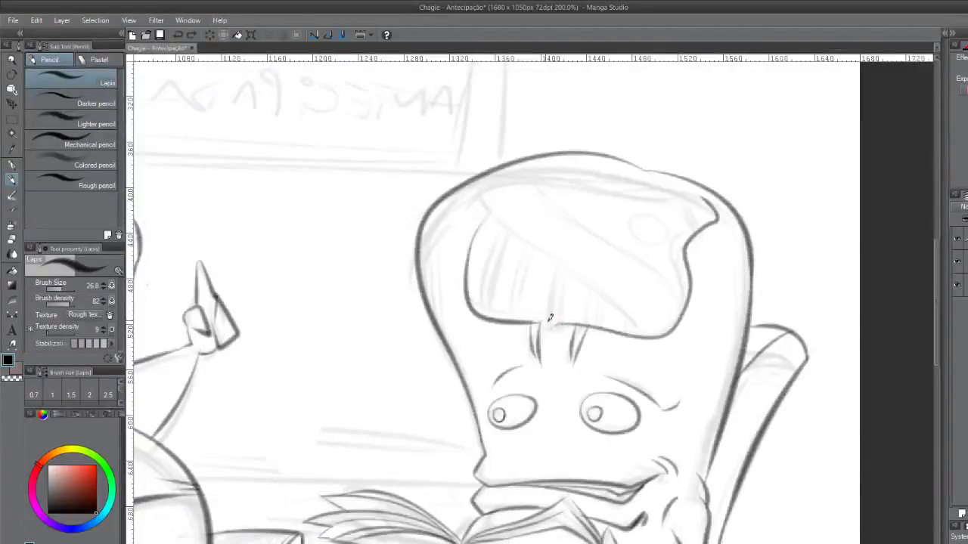
left_click_drag(539, 325, 556, 327)
key("ctrl+z")
Draw the forehead patch's pointed front upper corner and its long top edge across to the back corner
mouse_move(484, 209)
left_mouse_down()
mouse_move(482, 198)
mouse_move(481, 222)
mouse_move(477, 192)
mouse_move(517, 168)
left_mouse_up()
key("ctrl+z")
key("ctrl+z")
key("ctrl+z")
left_click_drag(474, 199, 517, 160)
key("ctrl+z")
left_click_drag(473, 199, 521, 173)
key("ctrl+z")
mouse_move(473, 201)
left_mouse_down()
mouse_move(520, 171)
mouse_move(522, 181)
mouse_move(501, 175)
mouse_move(693, 196)
left_mouse_up()
key("ctrl+z")
key("ctrl+z")
mouse_move(502, 170)
left_mouse_down()
mouse_move(626, 194)
mouse_move(685, 198)
mouse_move(576, 183)
mouse_move(708, 190)
left_mouse_up()
key("ctrl+z")
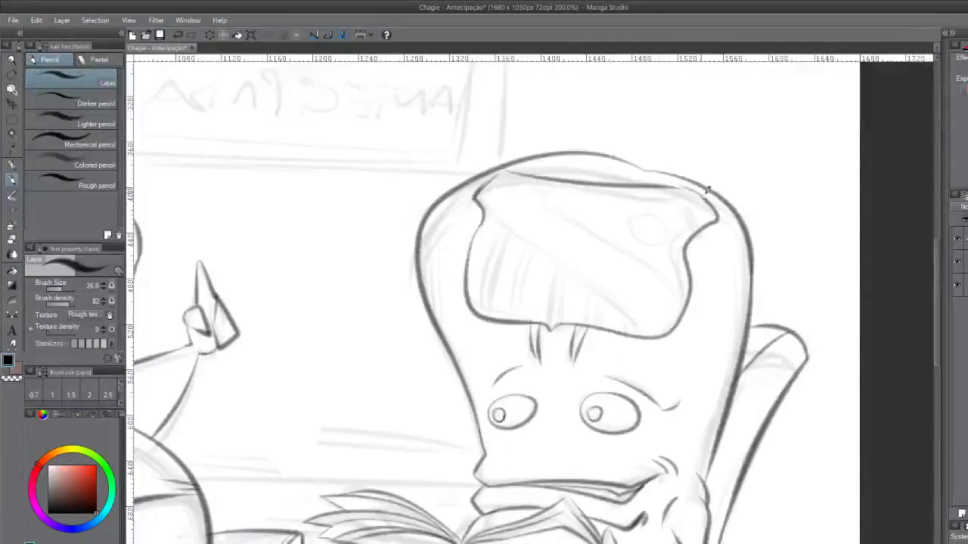
Draw the two curved edges of the diagonal band crossing the forehead patch
left_click_drag(537, 179, 570, 213)
key("ctrl+z")
left_click_drag(535, 182, 655, 260)
key("ctrl+z")
left_click_drag(538, 182, 656, 263)
left_click_drag(693, 294, 655, 264)
key("ctrl+z")
left_click_drag(490, 212, 634, 325)
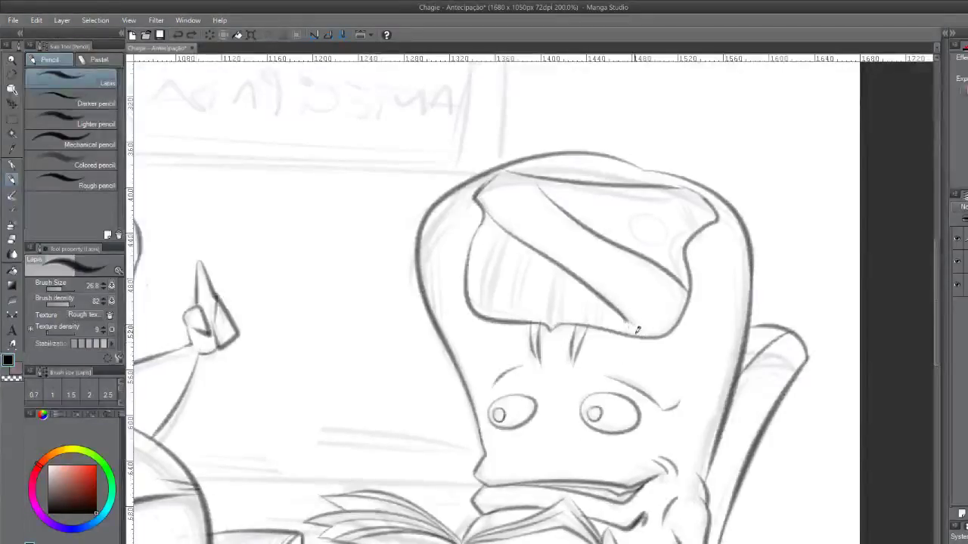
Draw the small oval above the diagonal band near the patch's back corner
mouse_move(642, 206)
left_mouse_down()
mouse_move(631, 197)
mouse_move(654, 194)
mouse_move(661, 202)
mouse_move(637, 219)
mouse_move(681, 209)
left_mouse_up()
key("ctrl+z")
key("ctrl+z")
key("ctrl+z")
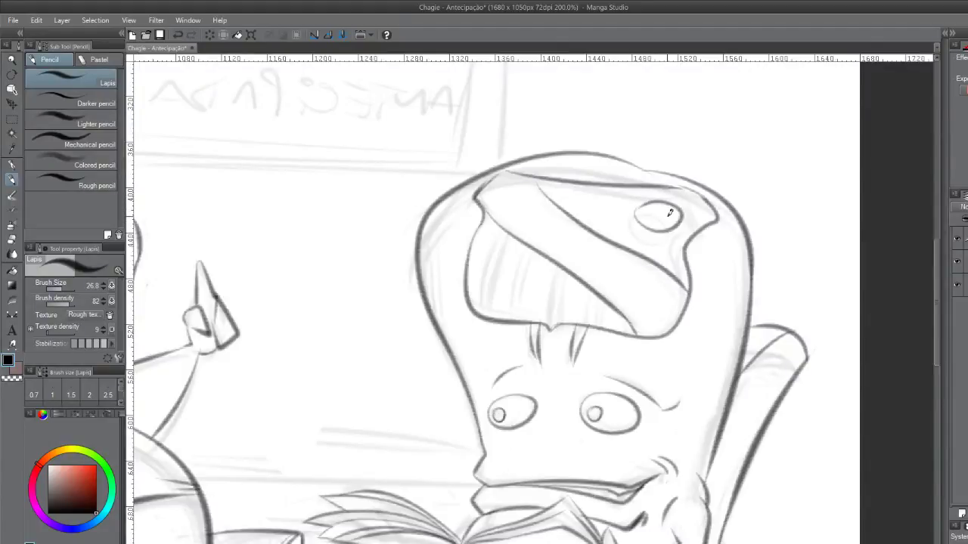
Draw pairs of curved vertical stripes in the forehead patch below the diagonal band
left_click_drag(505, 226, 488, 310)
key("ctrl+z")
left_click_drag(506, 224, 485, 315)
left_click_drag(508, 225, 490, 326)
key("ctrl+z")
left_click_drag(512, 222, 493, 316)
key("ctrl+z")
mouse_move(534, 254)
left_mouse_down()
mouse_move(524, 336)
mouse_move(534, 251)
mouse_move(521, 314)
left_mouse_up()
left_click_drag(563, 257, 552, 318)
key("ctrl+z")
left_click_drag(557, 278, 552, 321)
left_click_drag(565, 278, 558, 322)
mouse_move(598, 296)
left_mouse_down()
mouse_move(594, 322)
mouse_move(630, 313)
mouse_move(604, 310)
mouse_move(602, 299)
mouse_move(594, 337)
left_mouse_up()
key("ctrl+z")
key("ctrl+z")
mouse_move(600, 303)
left_mouse_down()
mouse_move(593, 334)
mouse_move(624, 334)
left_mouse_up()
key("ctrl+z")
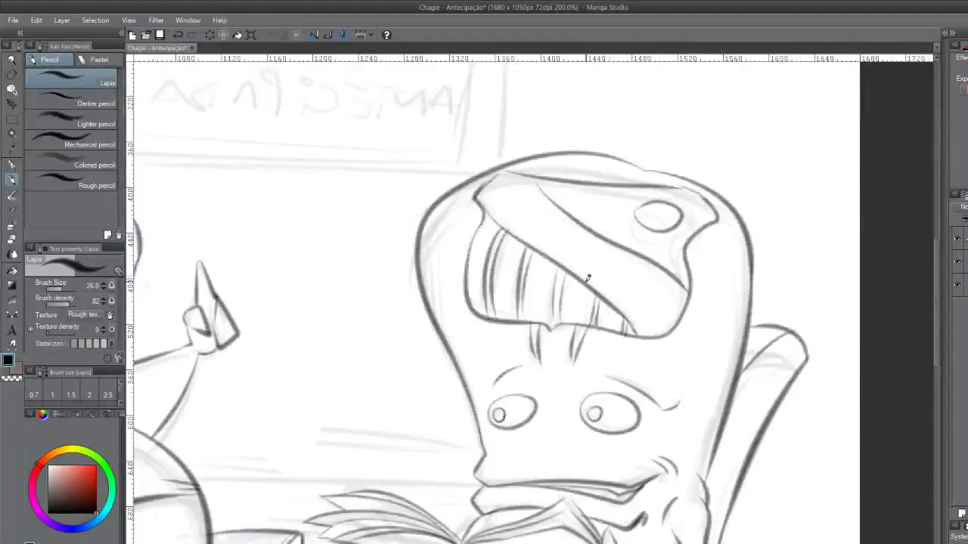
scroll(586, 294, "down", 1)
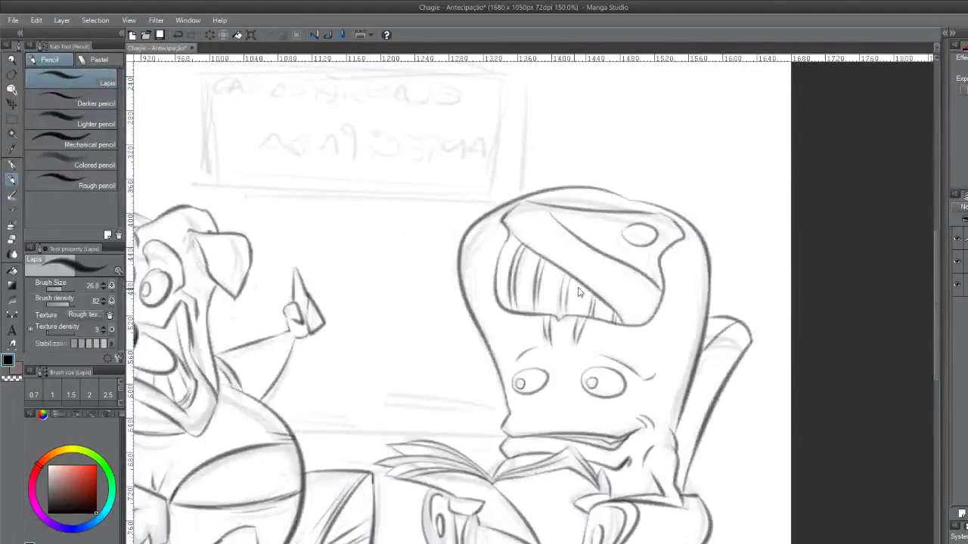
scroll(581, 285, "down", 1)
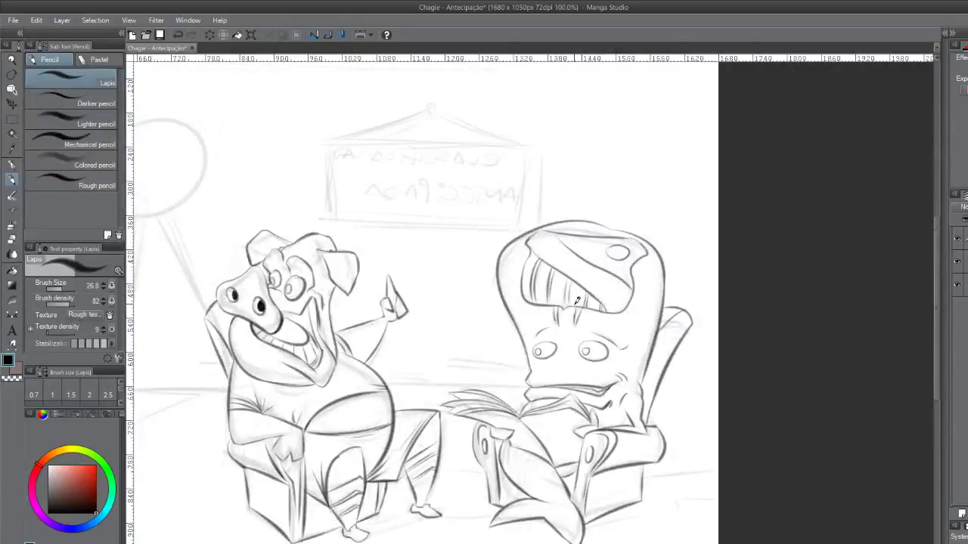
scroll(579, 298, "down", 2)
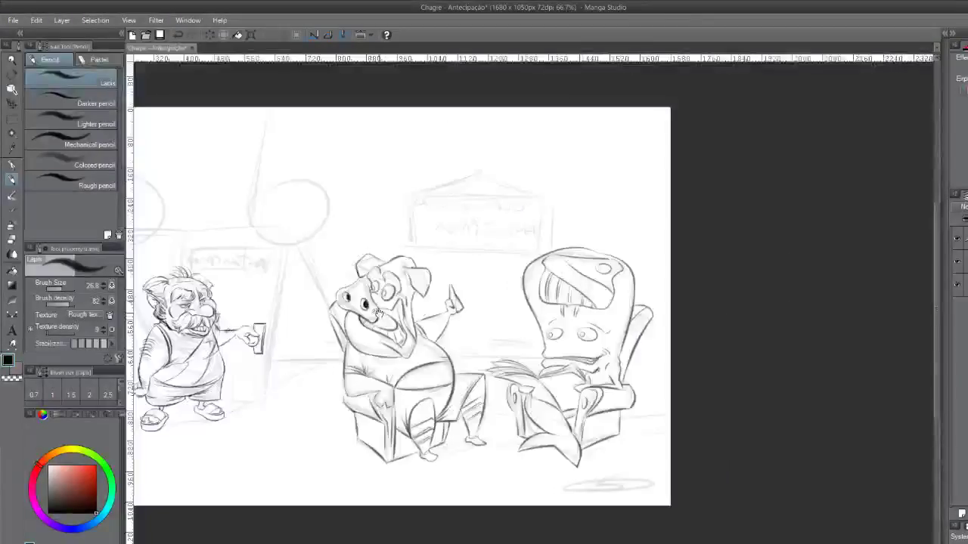
scroll(575, 300, "up", 1)
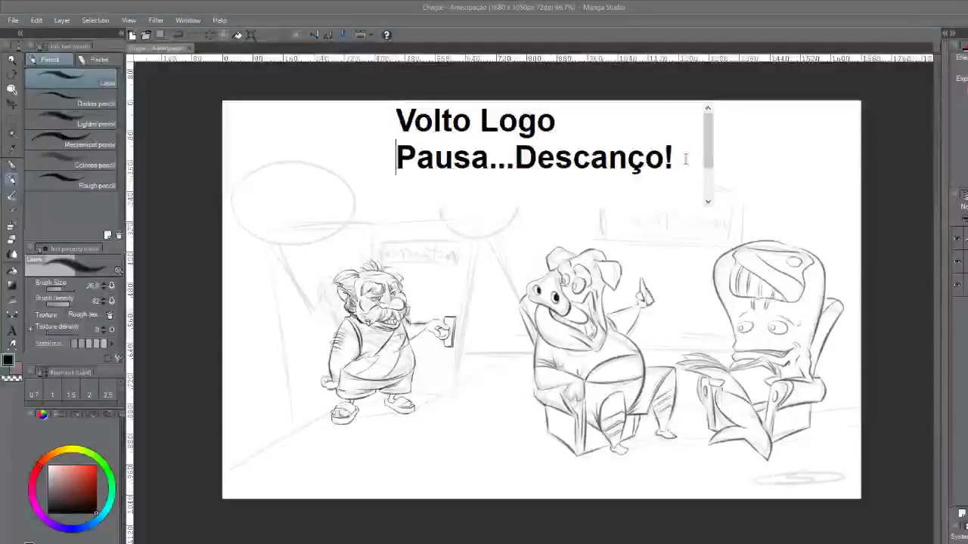
Change the second line of the on-screen break note to "Em Pausa...^^"
left_click_drag(673, 160, 515, 160)
type("^^")
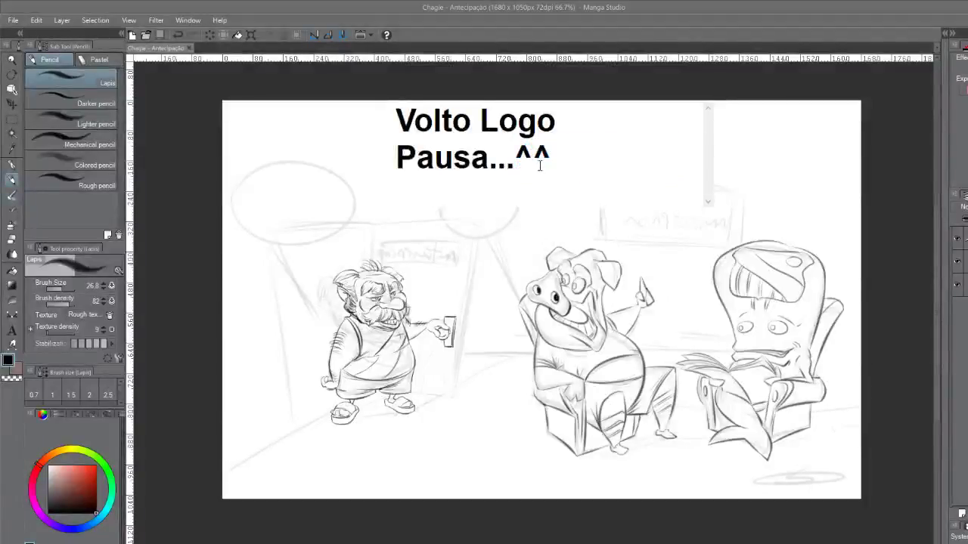
left_click(398, 156)
type("Em")
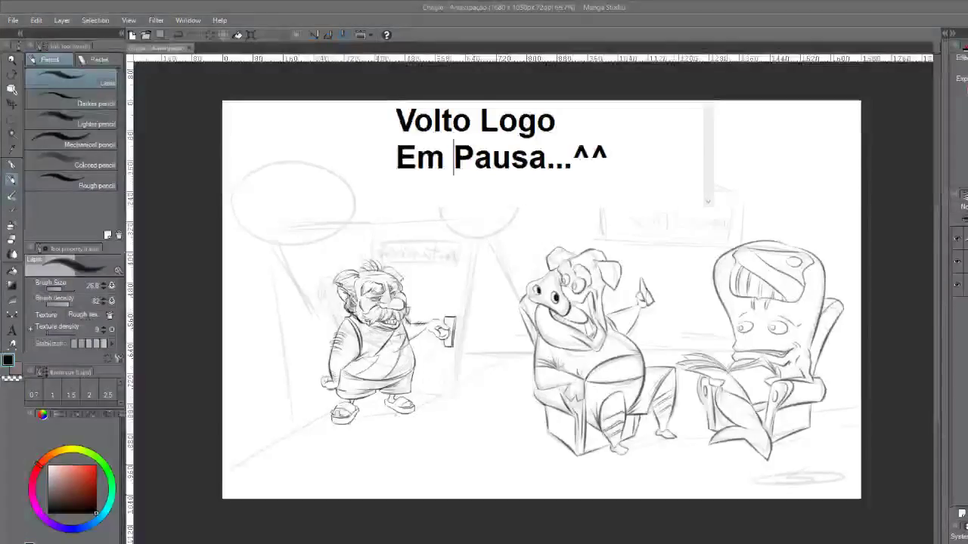
left_click(692, 180)
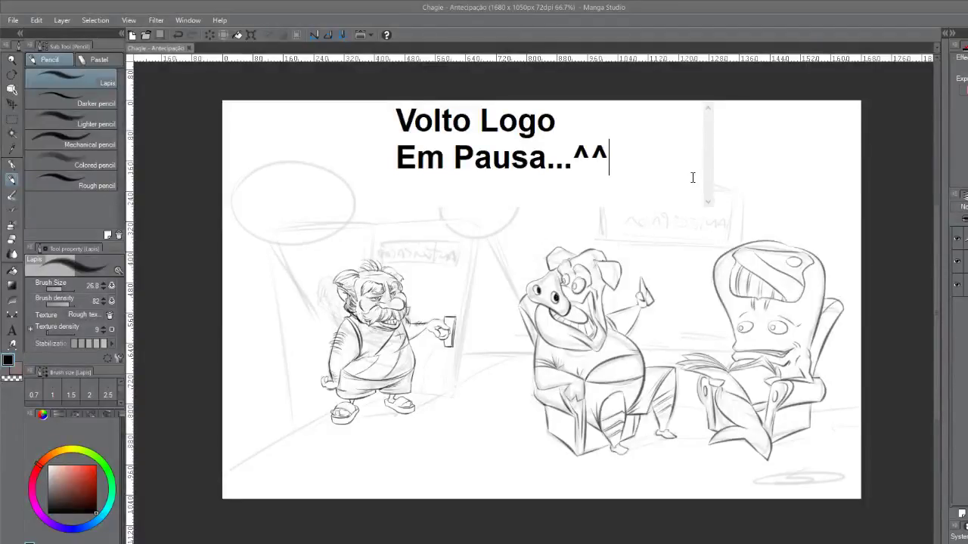
Shrink the break note's text and reposition the note over the empty upper area of the canvas
left_click_drag(710, 135, 634, 138)
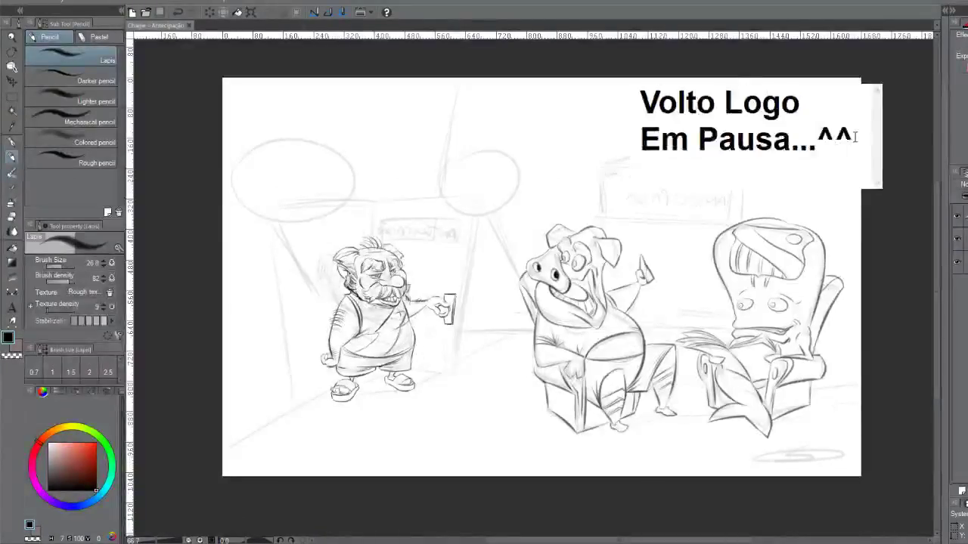
key("ctrl+a")
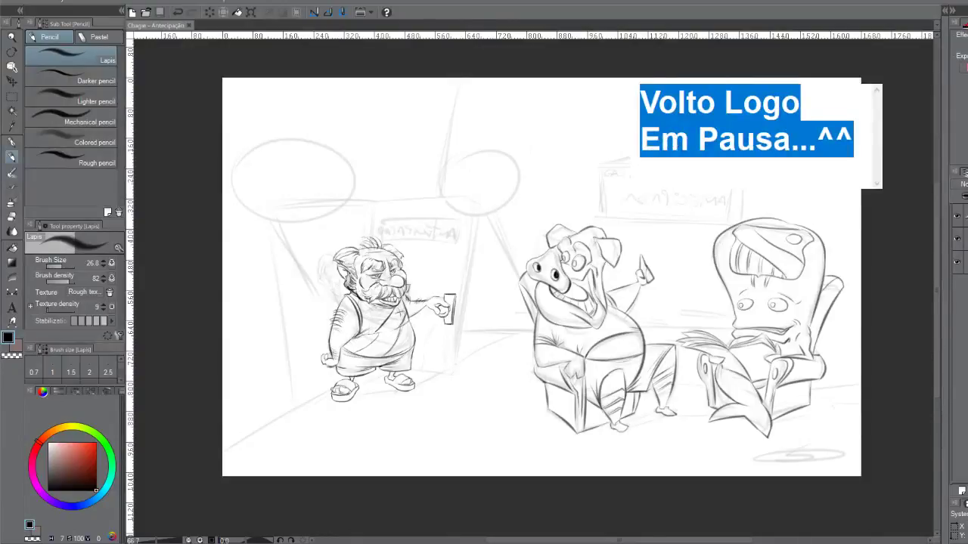
key("ctrl+shift+less")
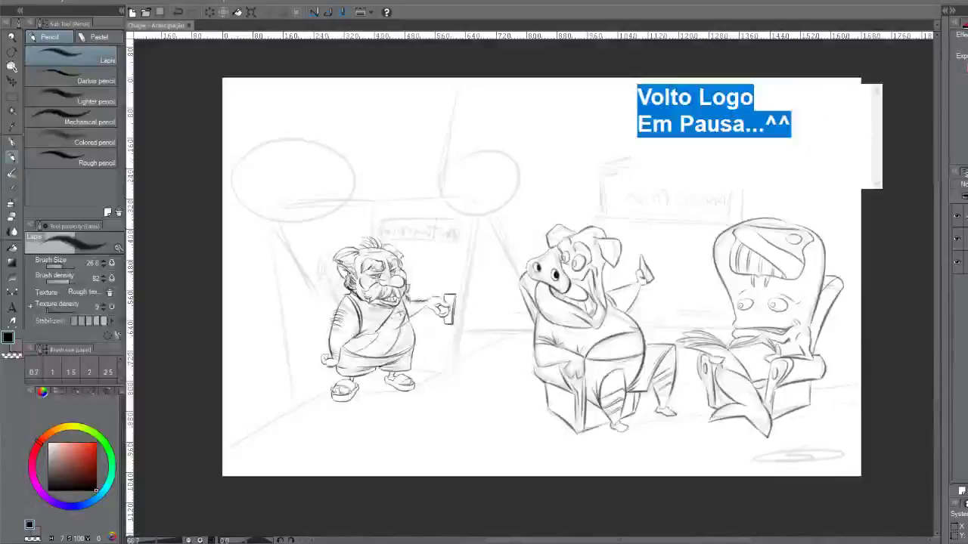
mouse_move(844, 93)
left_mouse_down()
mouse_move(928, 98)
mouse_move(851, 101)
left_mouse_up()
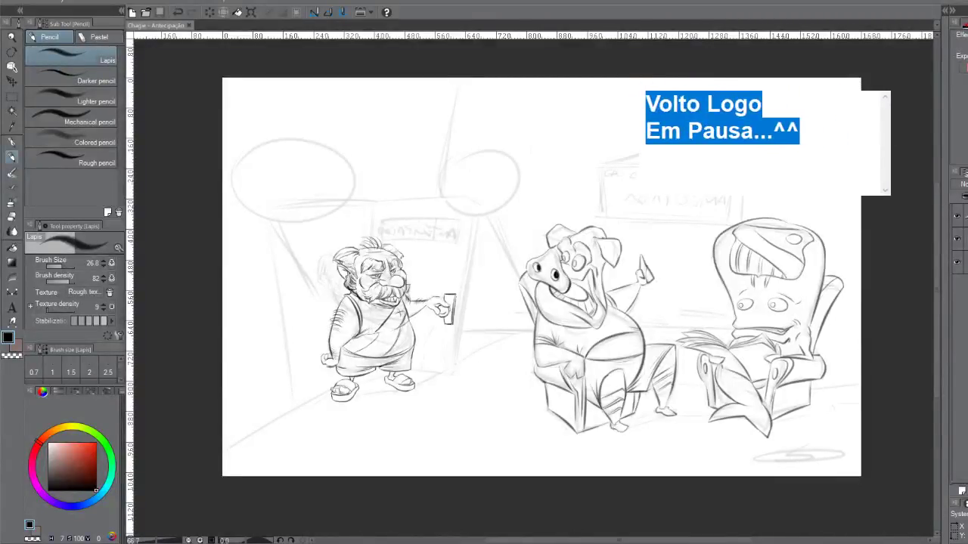
key("ctrl+shift+less")
key("ctrl+shift+less")
key("ctrl+shift+less")
key("ctrl+shift+less")
key("ctrl+shift+less")
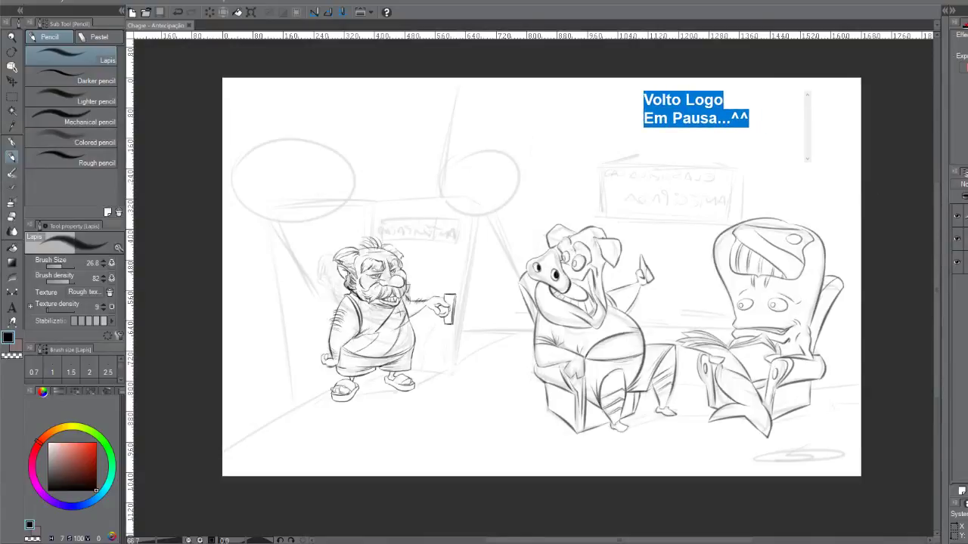
left_click_drag(696, 108, 582, 121)
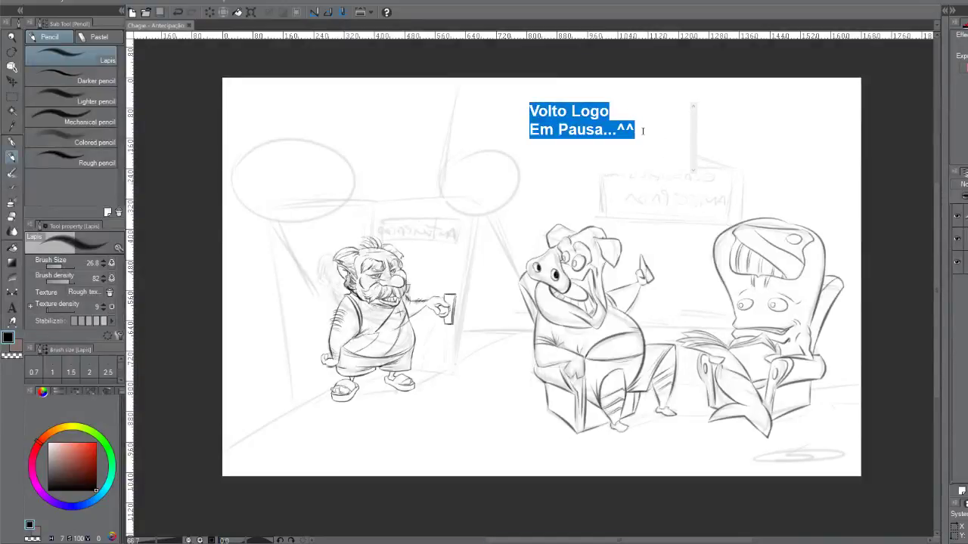
left_click_drag(642, 131, 531, 100)
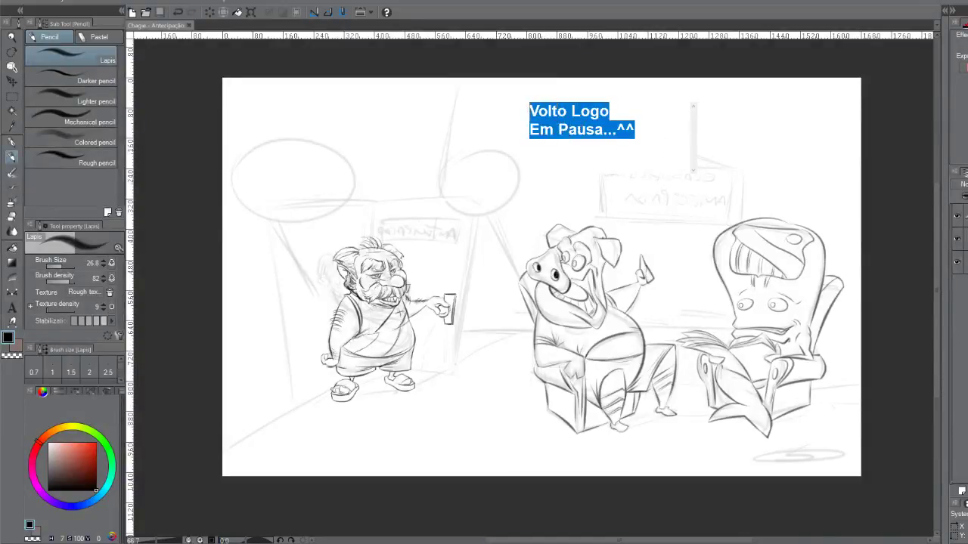
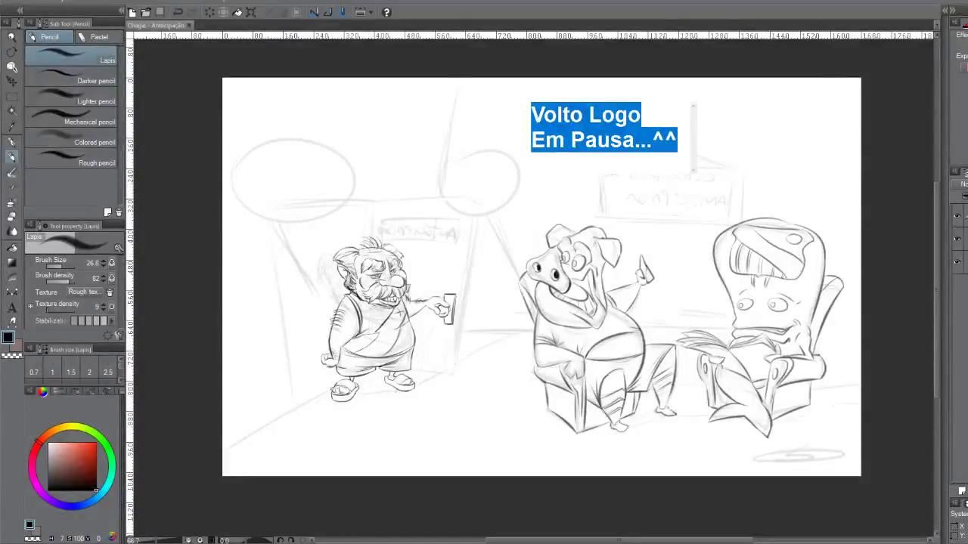
Add a new layer and draw the top edge of the door behind the old bearded character
key("ctrl+shift+n")
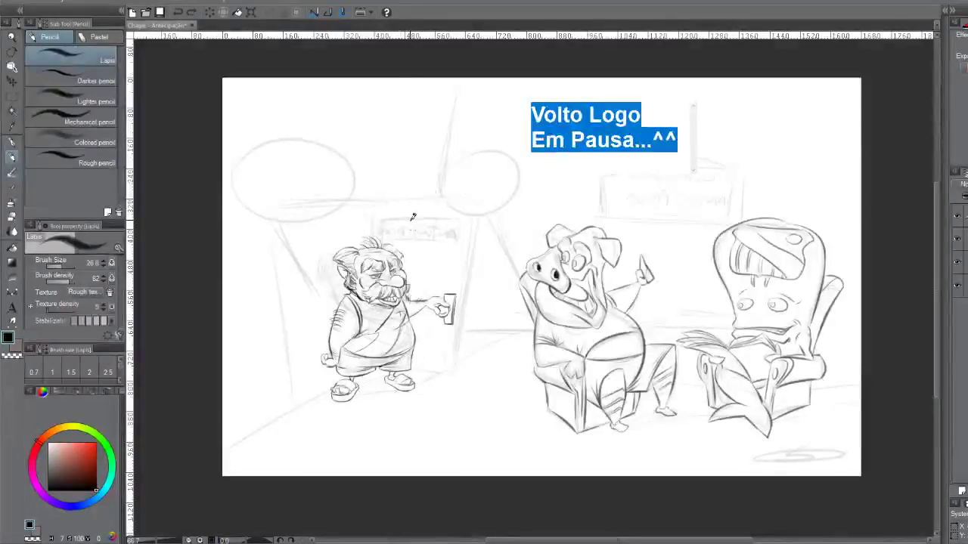
scroll(414, 236, "up", 2)
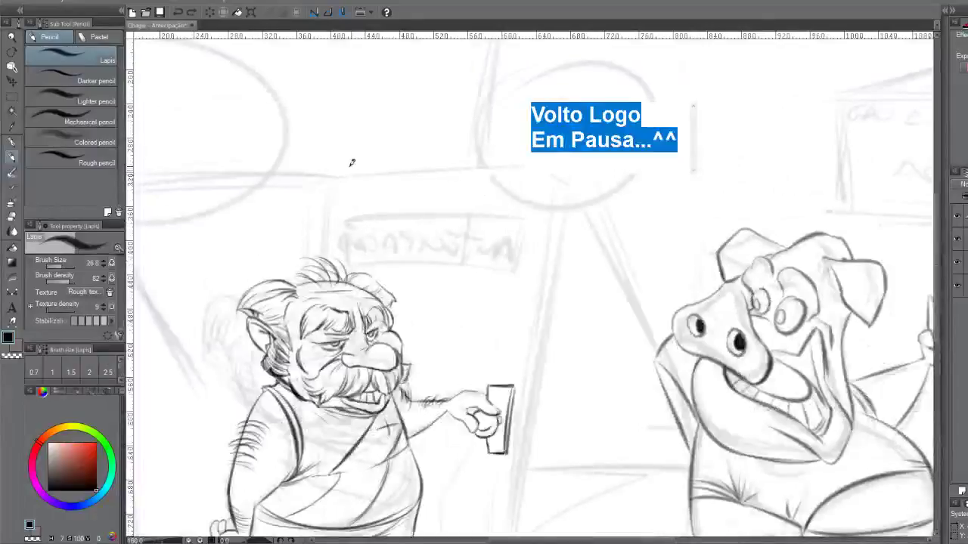
left_click_drag(327, 179, 525, 167)
key("ctrl+z")
left_click_drag(330, 179, 525, 167)
key("ctrl+z")
left_click_drag(341, 173, 524, 166)
key("ctrl+z")
left_click_drag(335, 174, 525, 166)
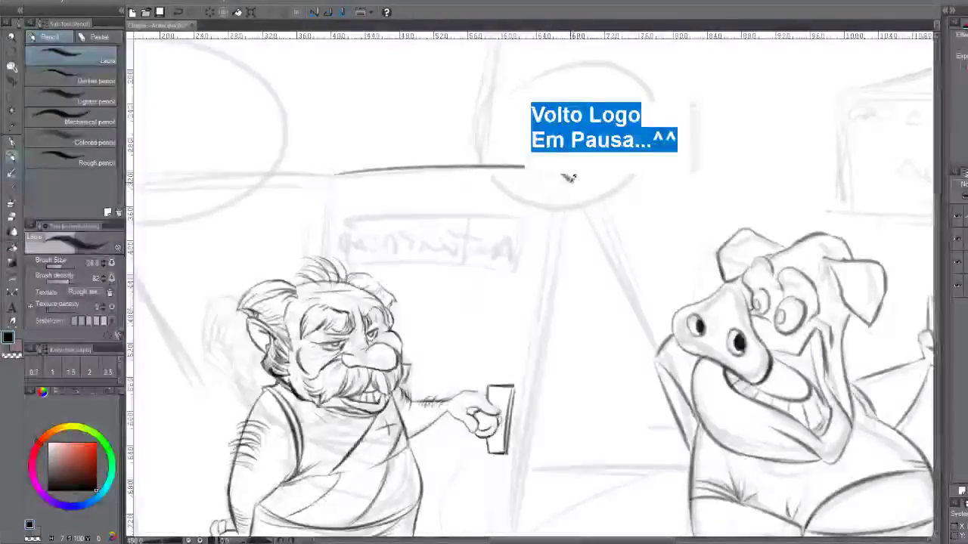
Draw the door's long outer side edge from the upper corner down toward the floor
left_click_drag(579, 244, 534, 88)
left_click_drag(534, 41, 467, 469)
key("ctrl+z")
left_click_drag(534, 42, 467, 469)
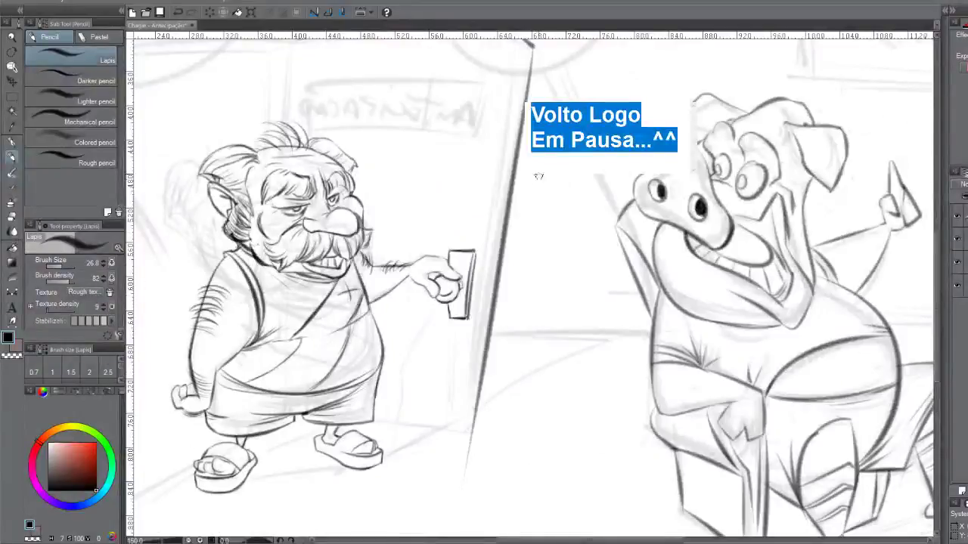
Draw the door's inner side edge from its front upper corner down past the handle plate, parallel to the outer edge
left_click_drag(538, 176, 556, 206)
left_click_drag(539, 65, 490, 495)
key("ctrl+z")
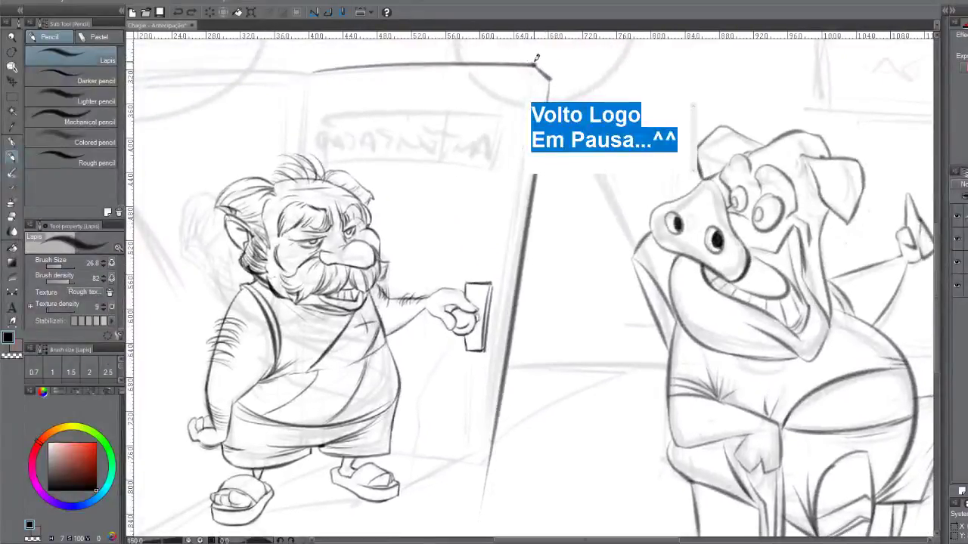
left_click_drag(537, 65, 486, 379)
key("ctrl+z")
left_click_drag(537, 66, 493, 460)
key("ctrl+z")
left_click_drag(537, 68, 492, 463)
key("ctrl+z")
left_click_drag(537, 65, 490, 415)
Extend the door's inner side edge from the handle plate down toward the floor, parallel to the outer edge
left_click_drag(502, 263, 476, 410)
key("ctrl+z")
mouse_move(508, 238)
left_mouse_down()
mouse_move(472, 476)
mouse_move(462, 461)
left_mouse_up()
key("ctrl+z")
key("ctrl+z")
left_click_drag(507, 261, 474, 479)
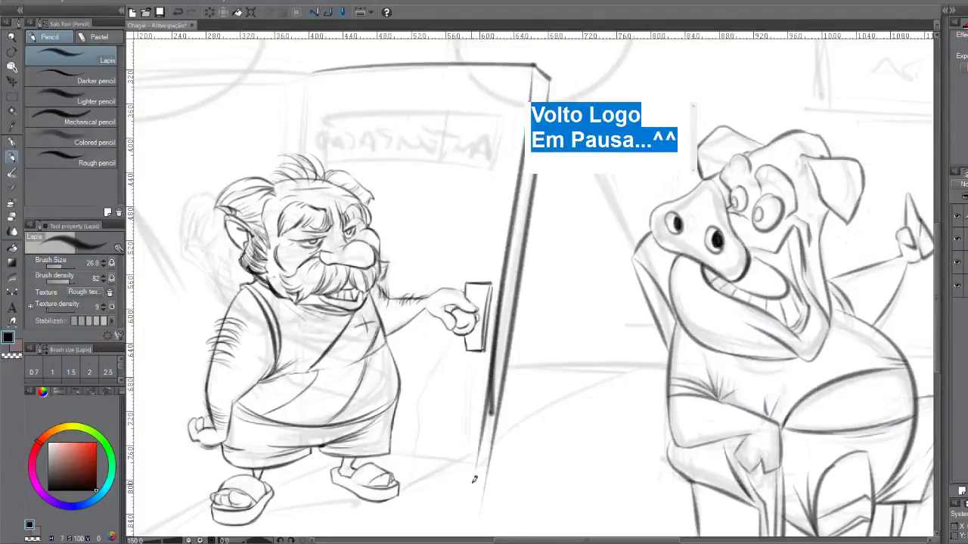
Erase the overshooting strokes on the lower part of the door's side edges and tidy their lower ends at the floor
key("e")
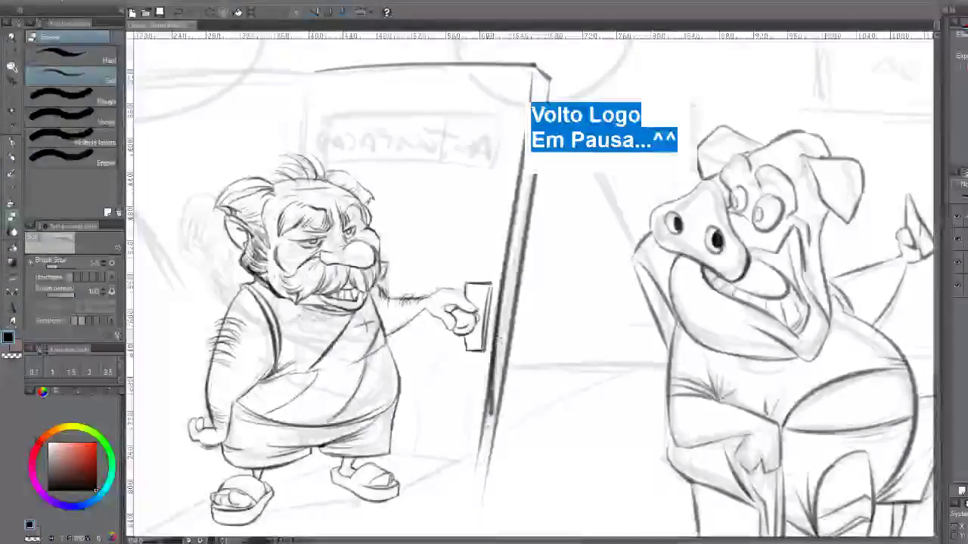
left_click_drag(493, 398, 489, 421)
mouse_move(492, 376)
left_mouse_down()
mouse_move(504, 306)
mouse_move(492, 410)
mouse_move(505, 302)
mouse_move(492, 402)
left_mouse_up()
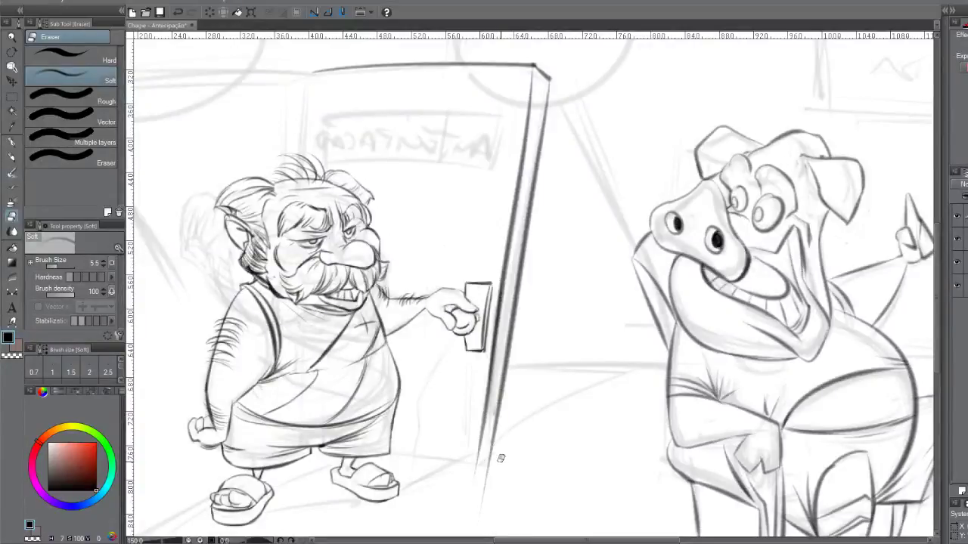
key("p")
key("p")
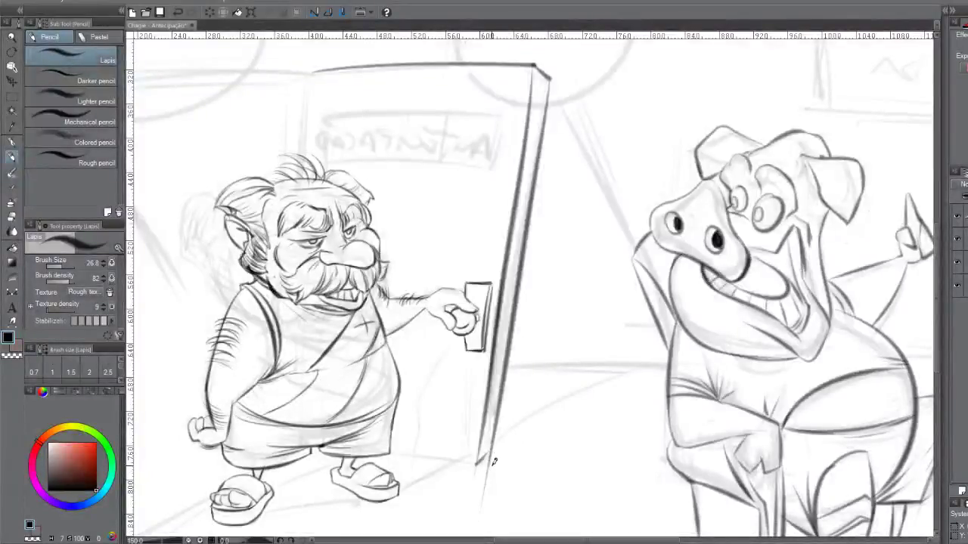
key("ctrl+z")
key("e")
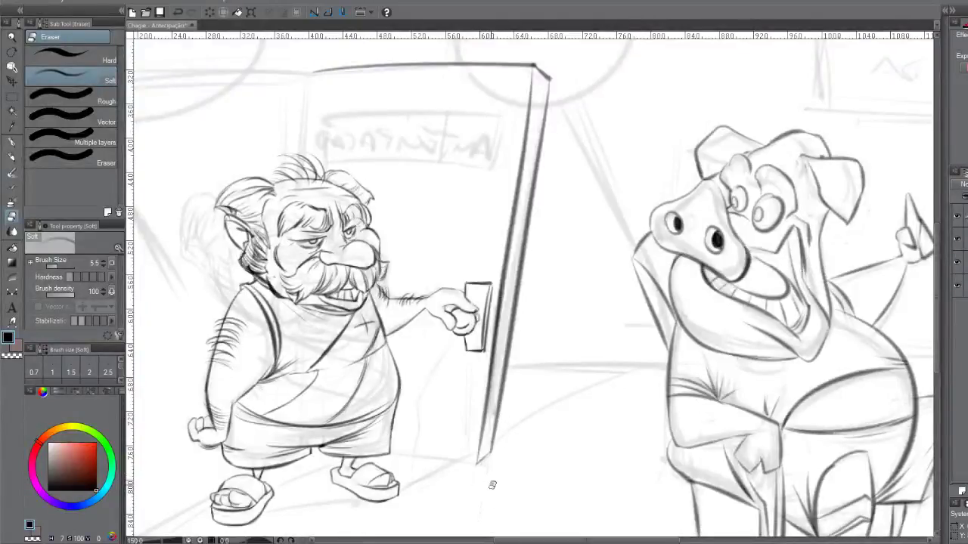
Draw the door's bottom edge from the bearded character's shorts to the front lower corner and clean up its ends
key("p")
left_click_drag(395, 446, 503, 457)
key("ctrl+z")
key("p")
left_click_drag(390, 448, 469, 458)
key("ctrl+z")
left_click_drag(390, 446, 465, 455)
key("ctrl+z")
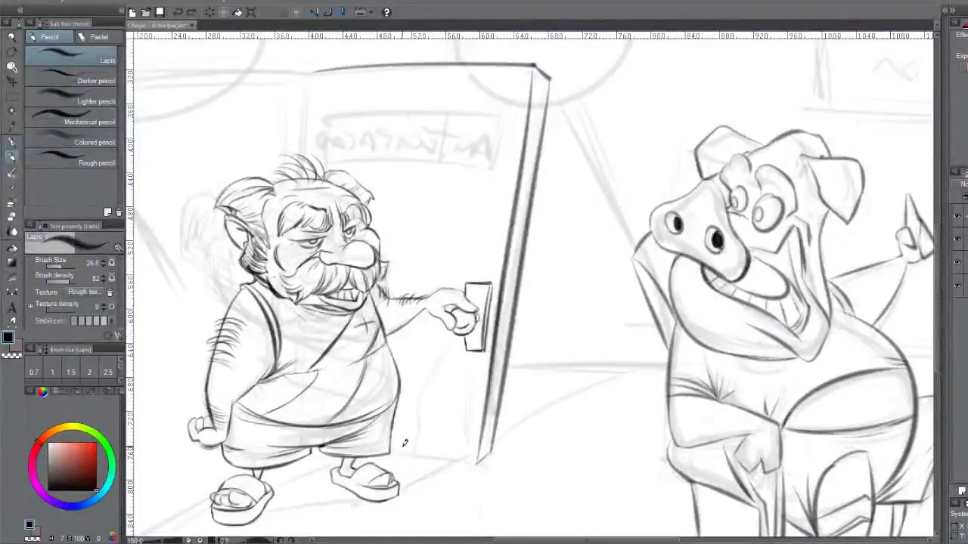
key("ctrl+y")
key("ctrl+z")
left_click_drag(391, 447, 478, 460)
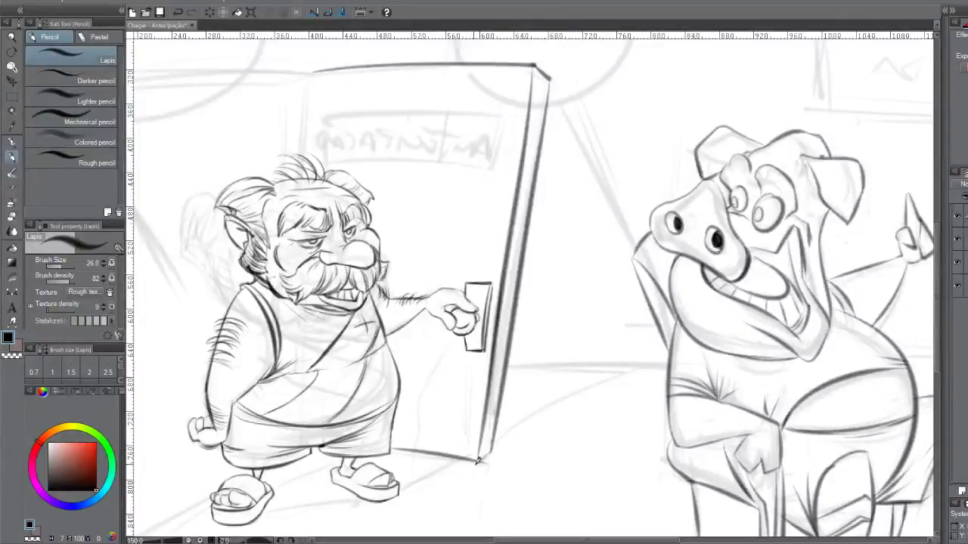
key("e")
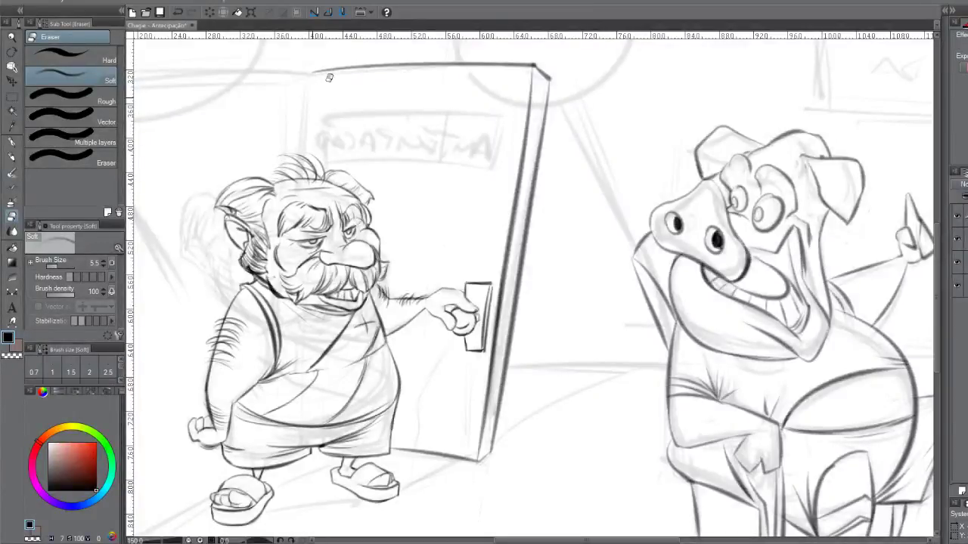
Draw the door's hinge edge down to the bearded character's hair and the doorway's top edge extending away from the hinge corner
key("p")
left_click_drag(311, 76, 307, 155)
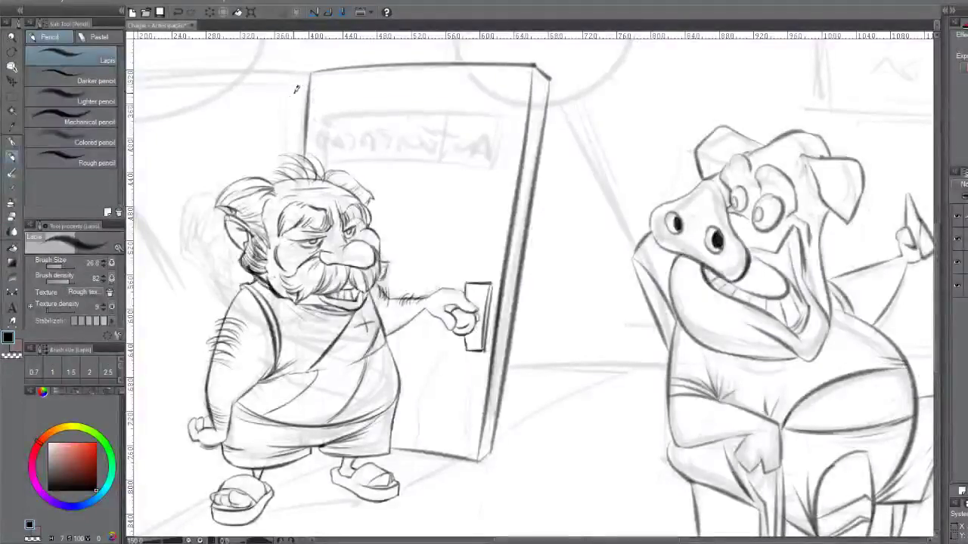
scroll(363, 45, "left", 5)
mouse_move(245, 100)
left_mouse_down()
mouse_move(515, 84)
mouse_move(227, 115)
left_mouse_up()
key("ctrl+z")
key("ctrl+z")
left_click_drag(517, 93, 219, 106)
key("ctrl+z")
left_click_drag(515, 88, 250, 116)
key("ctrl+z")
left_click_drag(514, 88, 259, 88)
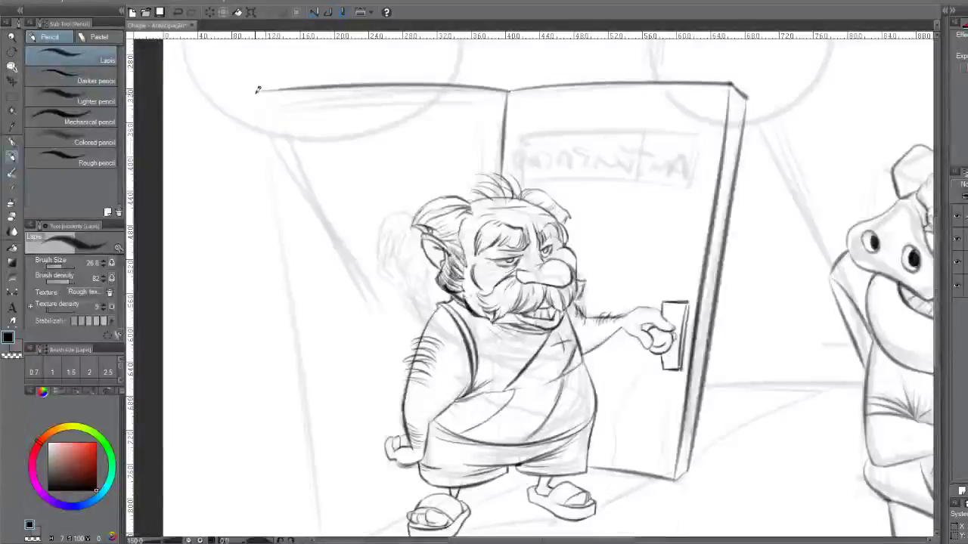
Draw the inner top line of the door frame and its inner vertical line next to the hinge edge
scroll(303, 158, "down", 2)
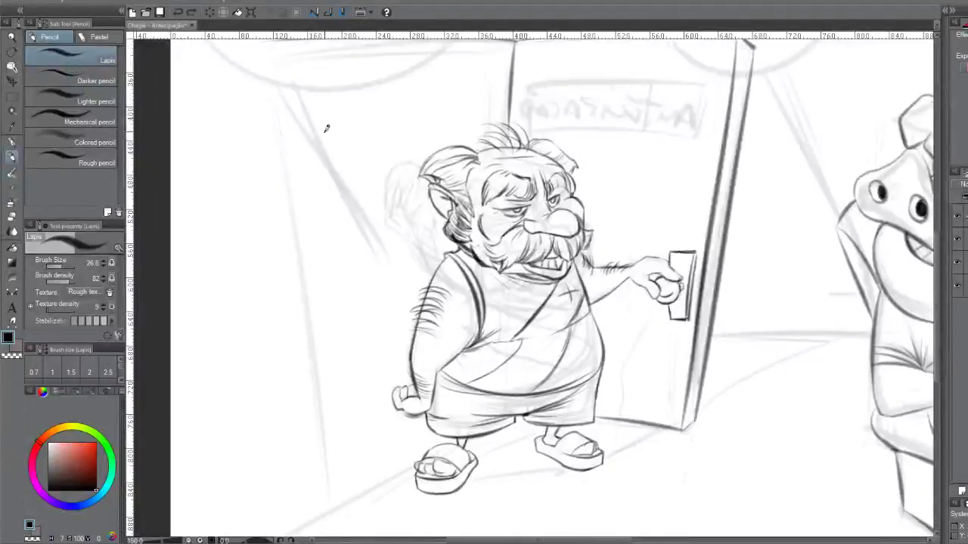
scroll(327, 128, "up", 2)
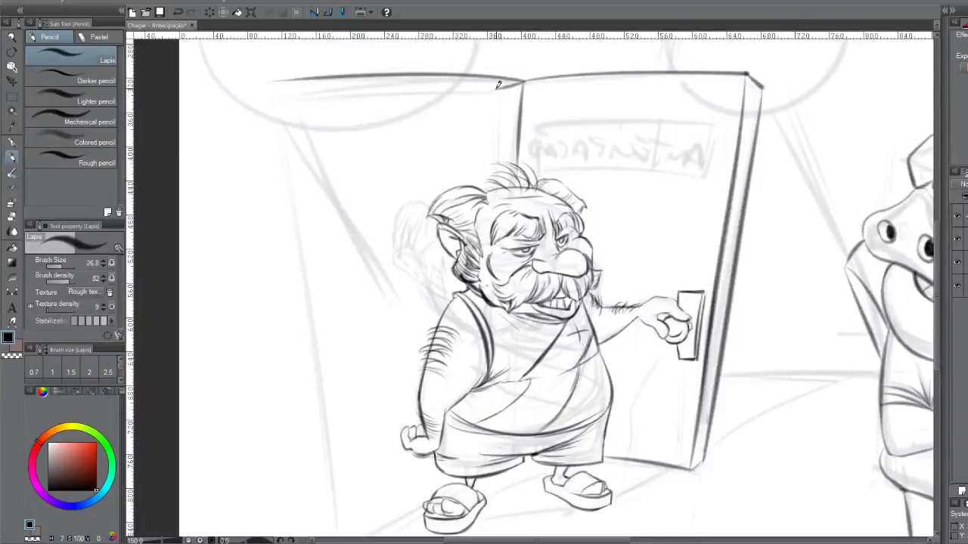
left_click_drag(499, 85, 268, 102)
left_click_drag(497, 89, 495, 162)
key("ctrl+z")
Draw the doorway's far side edge from its upper corner past the floor line and erase the overshoot at the corner
left_click_drag(278, 104, 327, 423)
key("ctrl+z")
left_click_drag(274, 76, 333, 533)
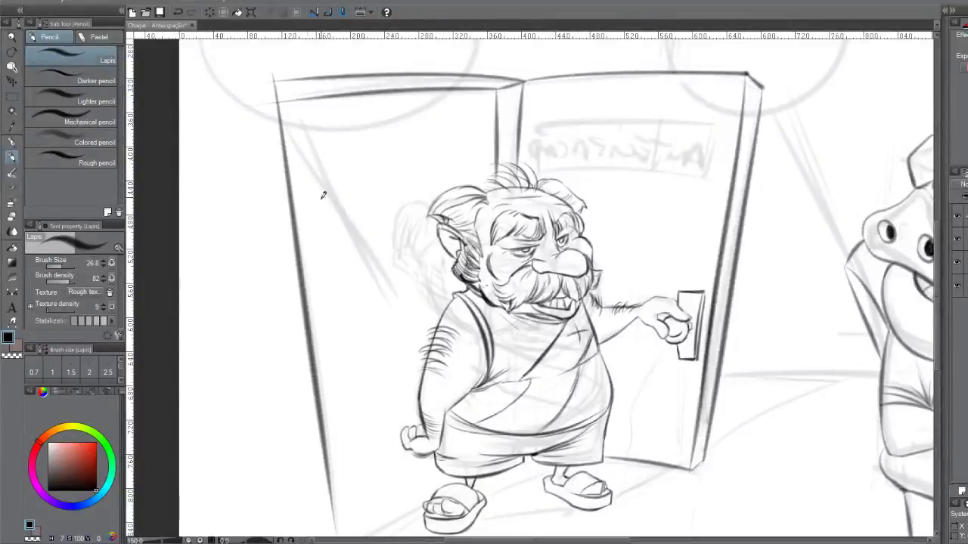
scroll(321, 149, "down", 2)
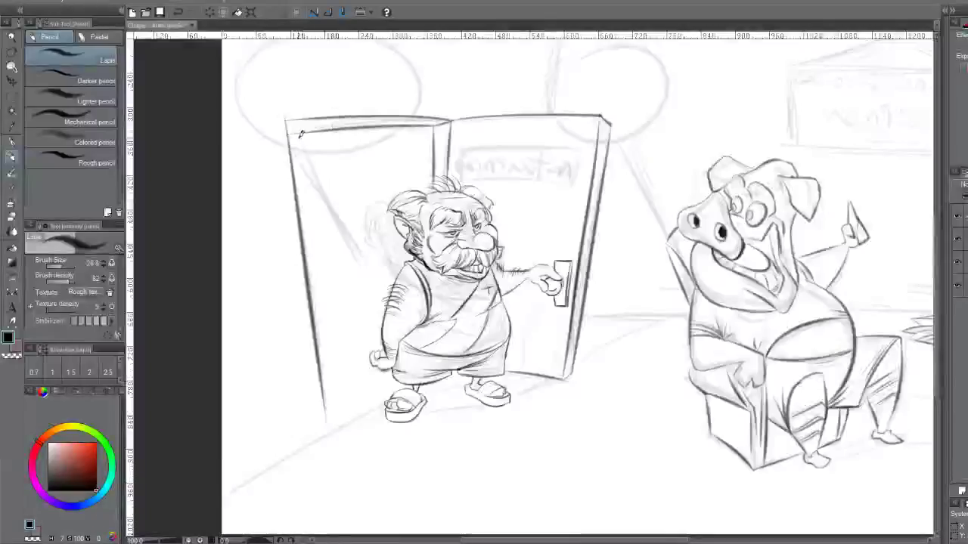
key("ctrl+z")
left_click_drag(283, 108, 324, 434)
key("ctrl+z")
left_click_drag(291, 122, 329, 427)
key("ctrl+z")
left_click_drag(281, 104, 331, 474)
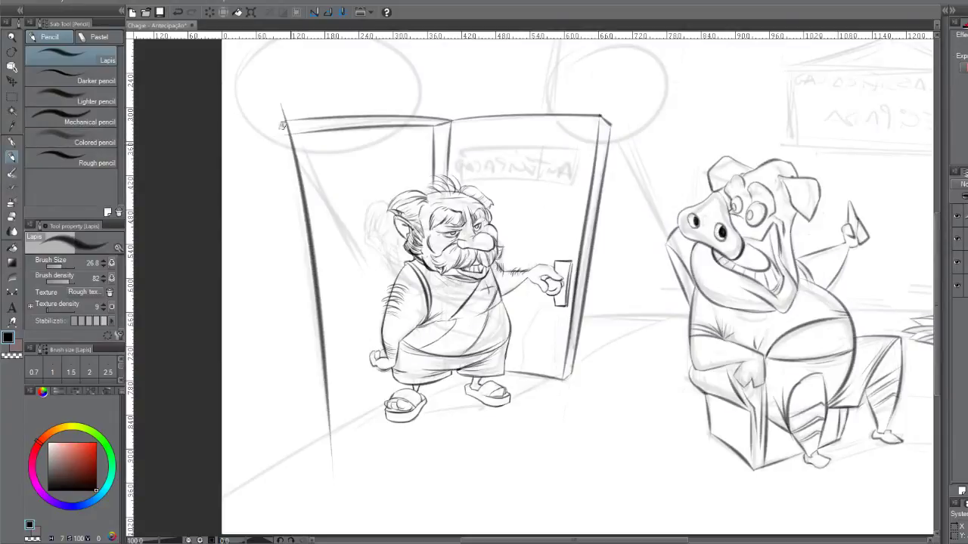
key("e")
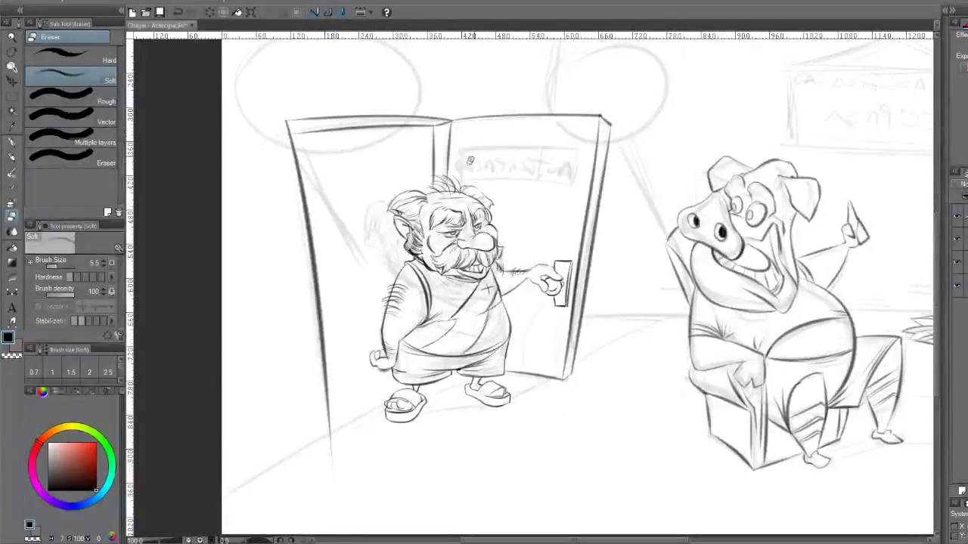
Draw the floor line from the bearded character's sandal diagonally to the canvas edge and erase the doorway edge extending below it
key("p")
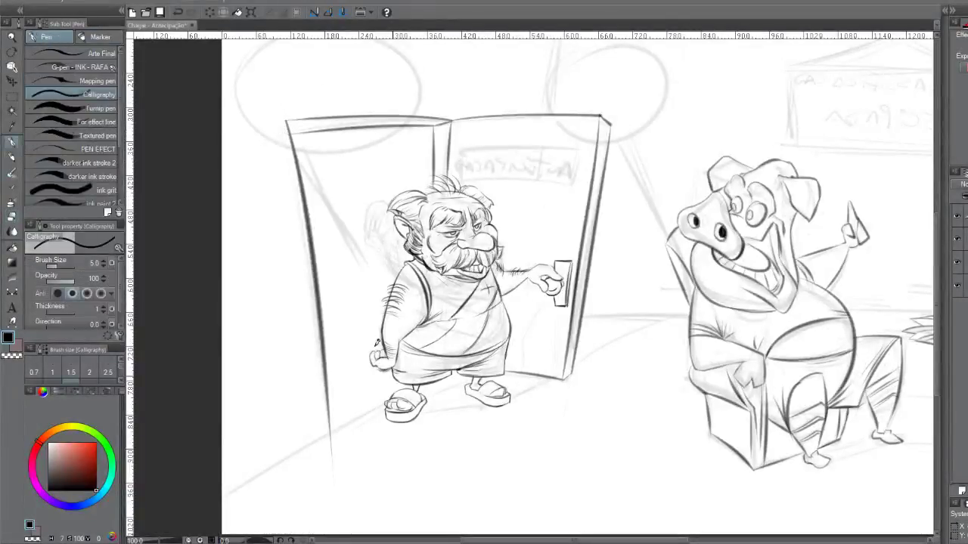
key("p")
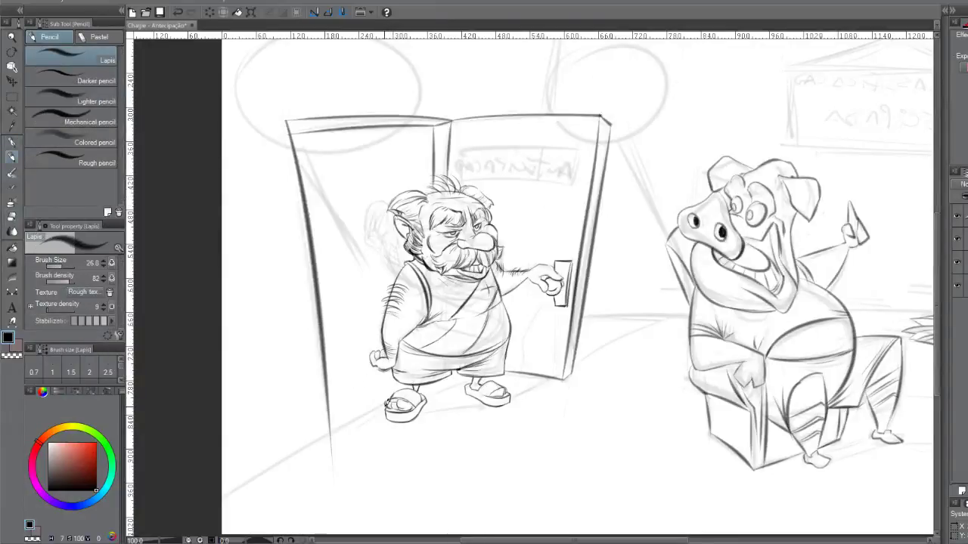
left_click_drag(387, 398, 222, 491)
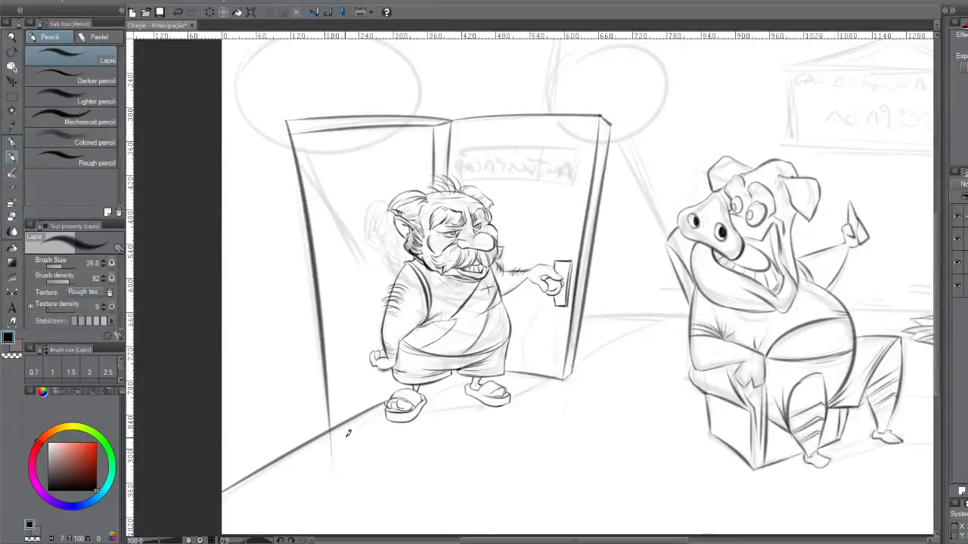
key("e")
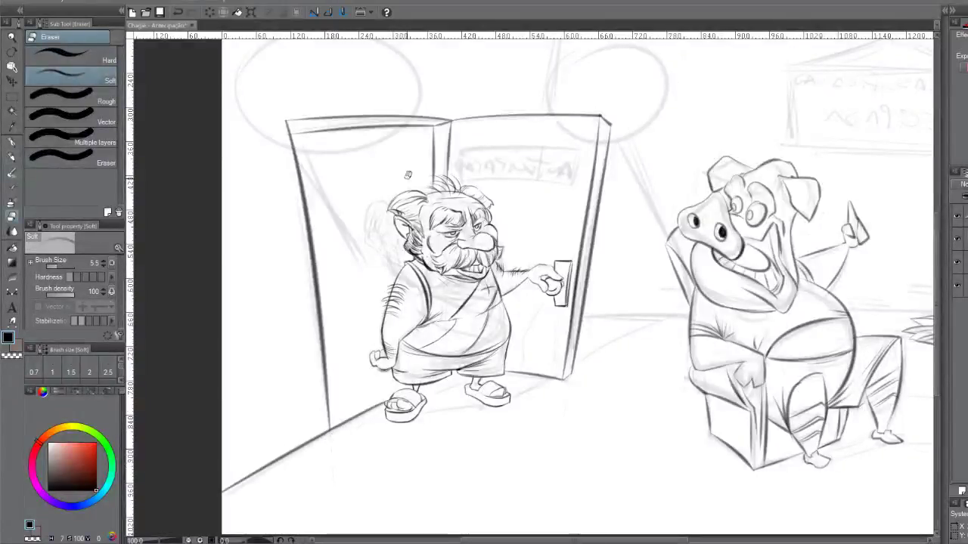
Draw the wall corner line from the canvas's upper border down to the door's top edge and clean up its lower end
scroll(408, 174, "up", 5)
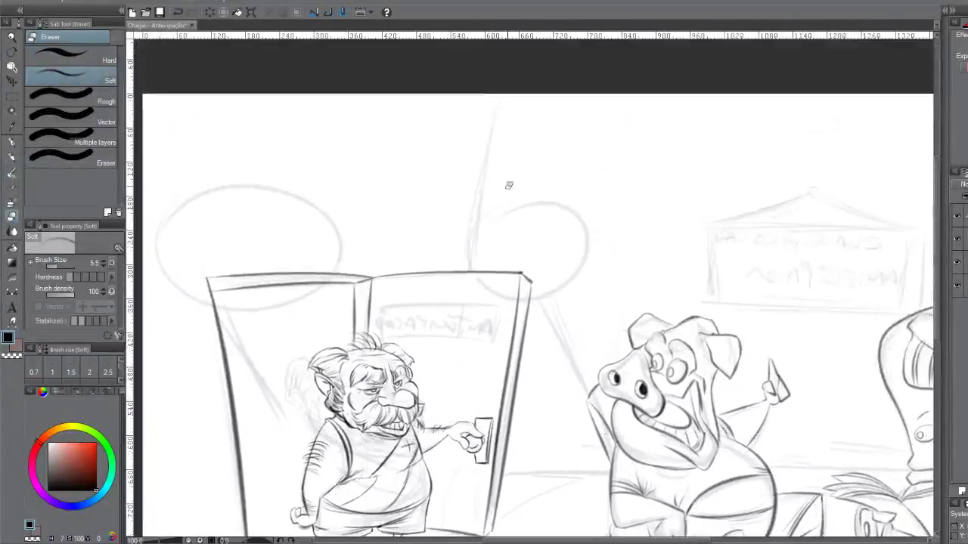
key("p")
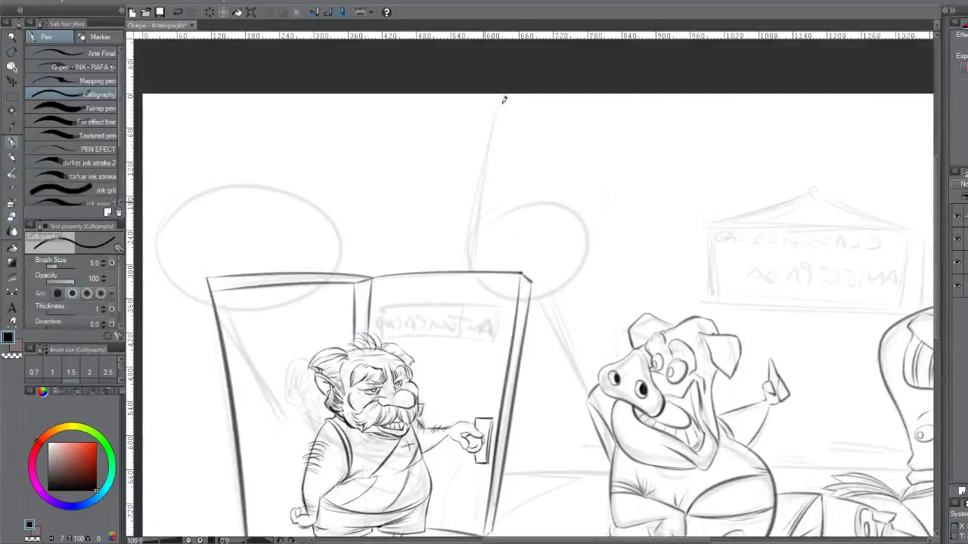
key("p")
left_click_drag(496, 95, 463, 271)
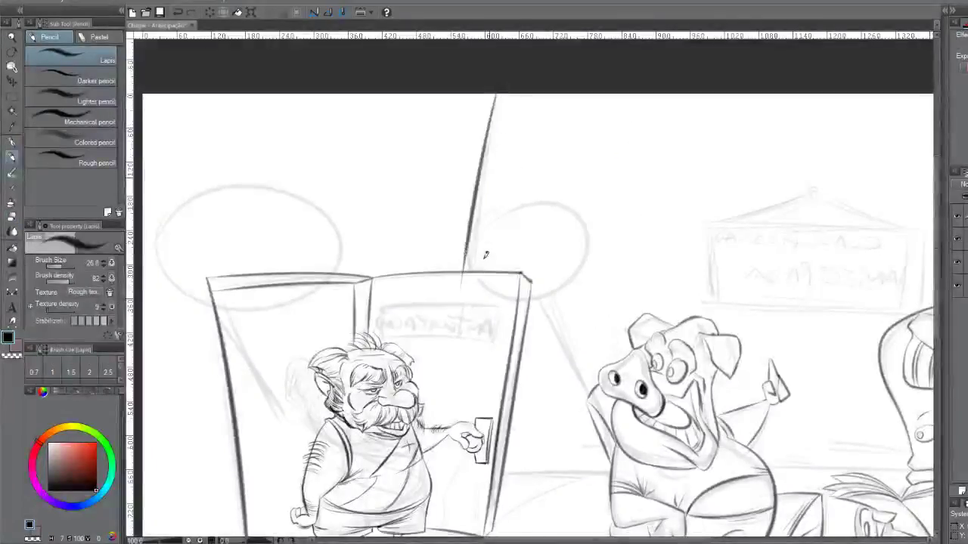
key("e")
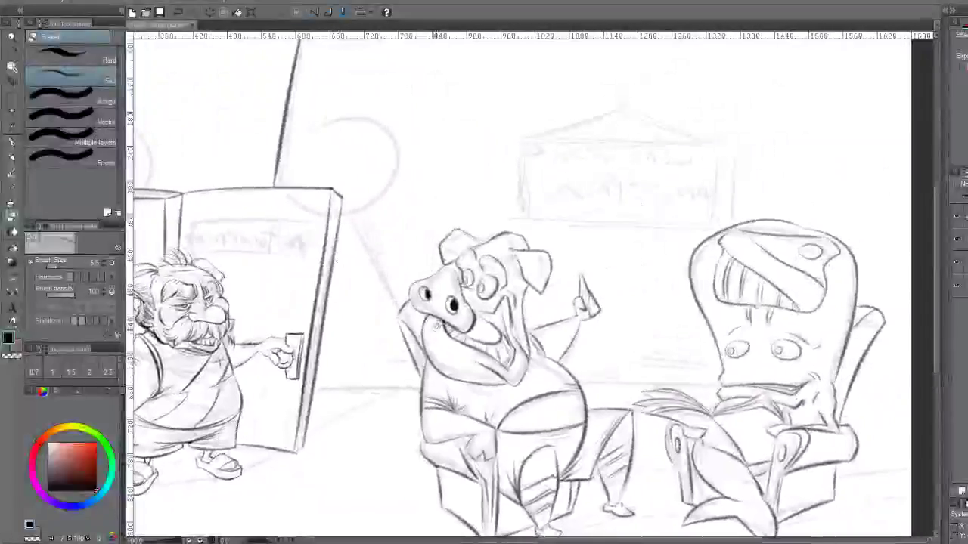
Draw the back wall's floor line in one long pencil stroke from the door across both seated characters to the canvas edge
key("p")
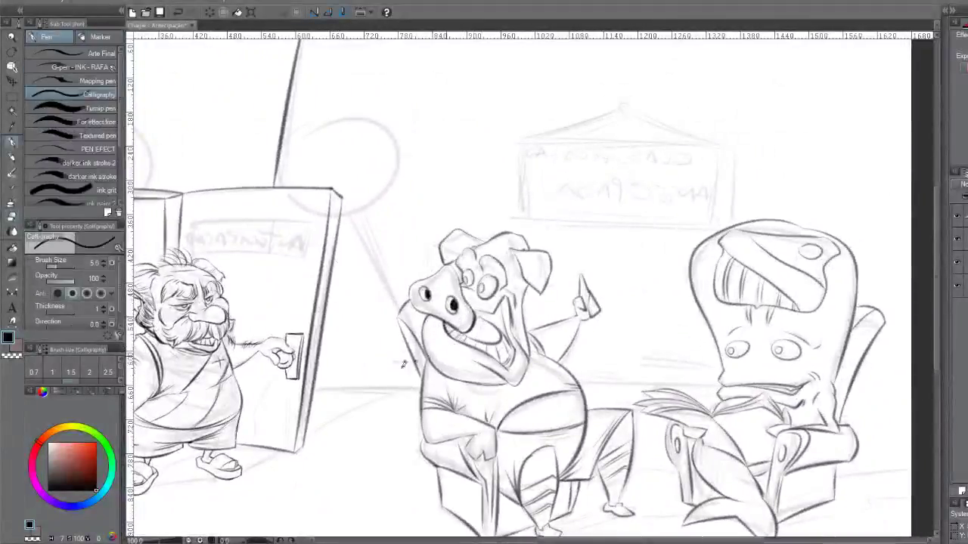
key("p")
mouse_move(311, 387)
left_mouse_down()
mouse_move(443, 370)
mouse_move(918, 372)
left_mouse_up()
key("ctrl+z")
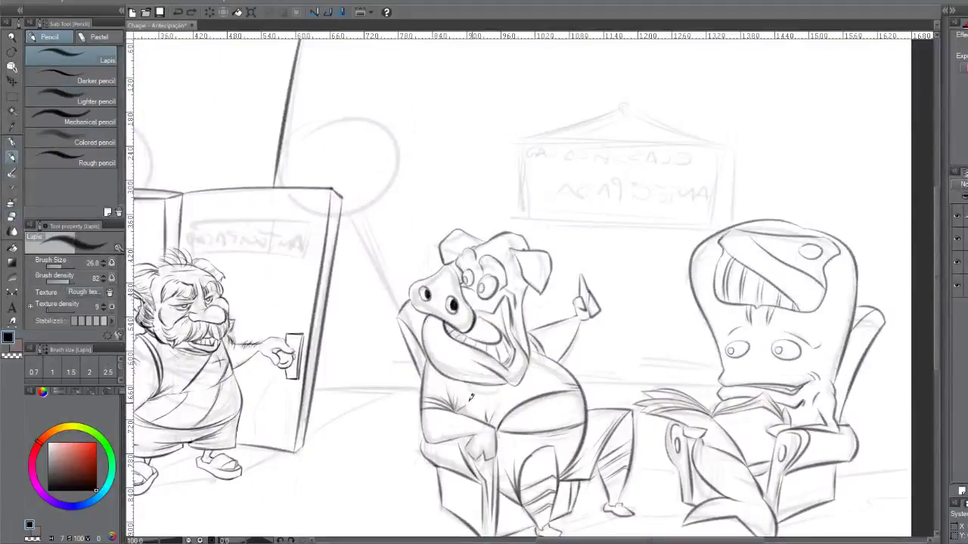
left_click_drag(311, 388, 912, 392)
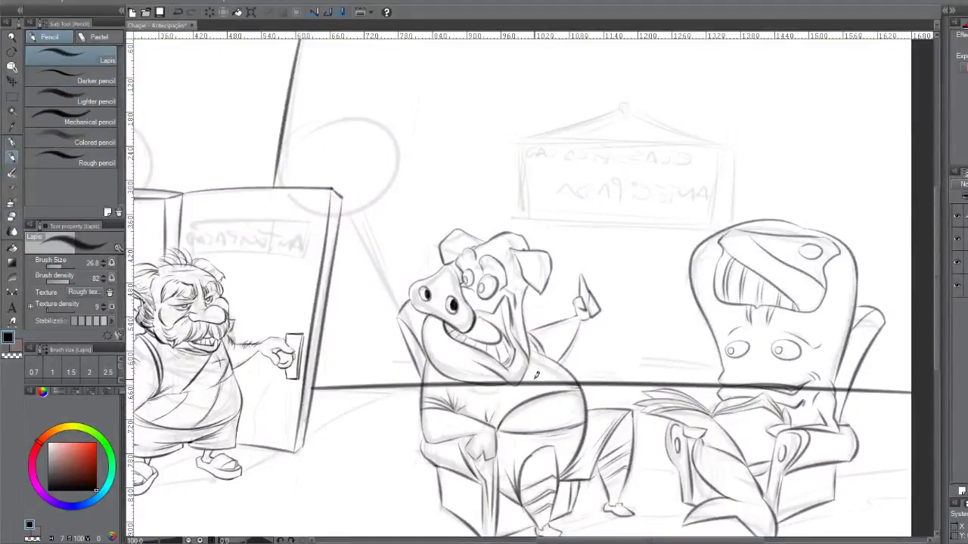
Erase the back floor line where it crosses the pig character's chest and chin using the Soft eraser
key("e")
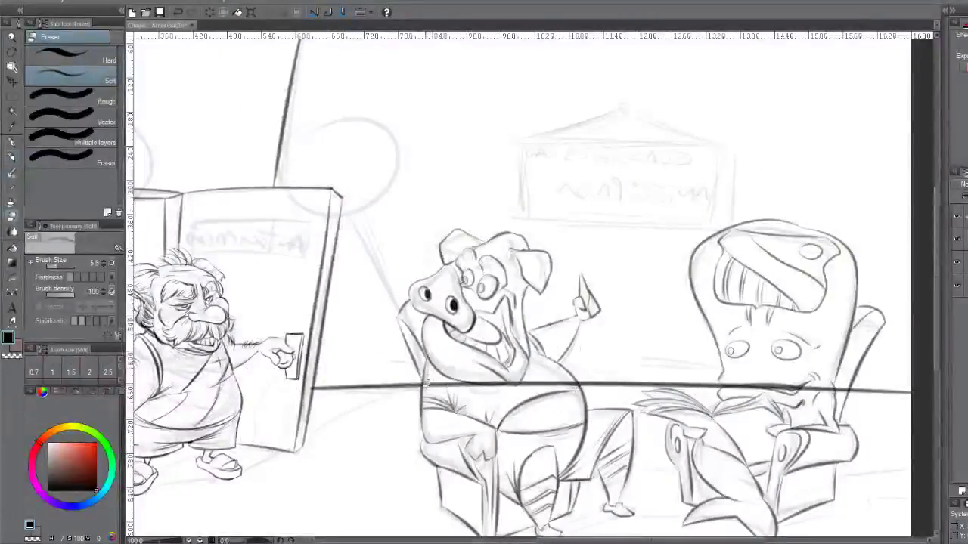
mouse_move(426, 377)
left_mouse_down()
mouse_move(456, 382)
mouse_move(428, 376)
left_mouse_up()
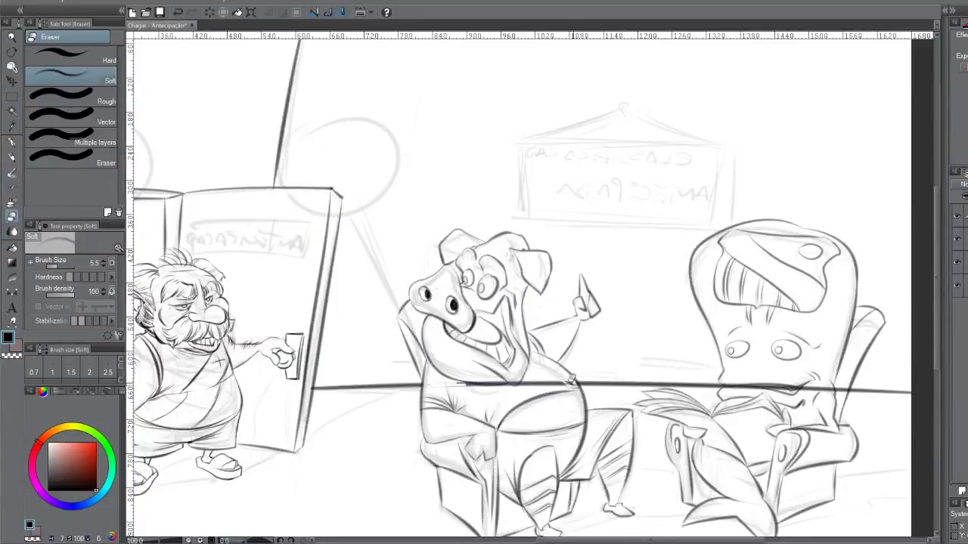
left_click_drag(573, 381, 462, 380)
left_click_drag(522, 386, 453, 381)
mouse_move(511, 379)
left_mouse_down()
mouse_move(542, 377)
mouse_move(550, 389)
left_mouse_up()
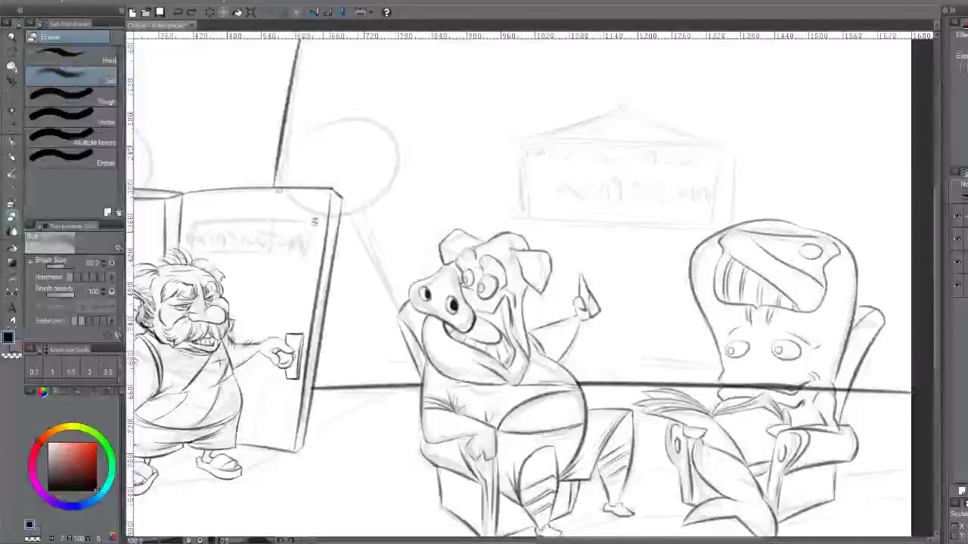
Use the Hard eraser to remove the remaining floor line over the pig character and across the big-headed character's mouth and chair
left_click(97, 50)
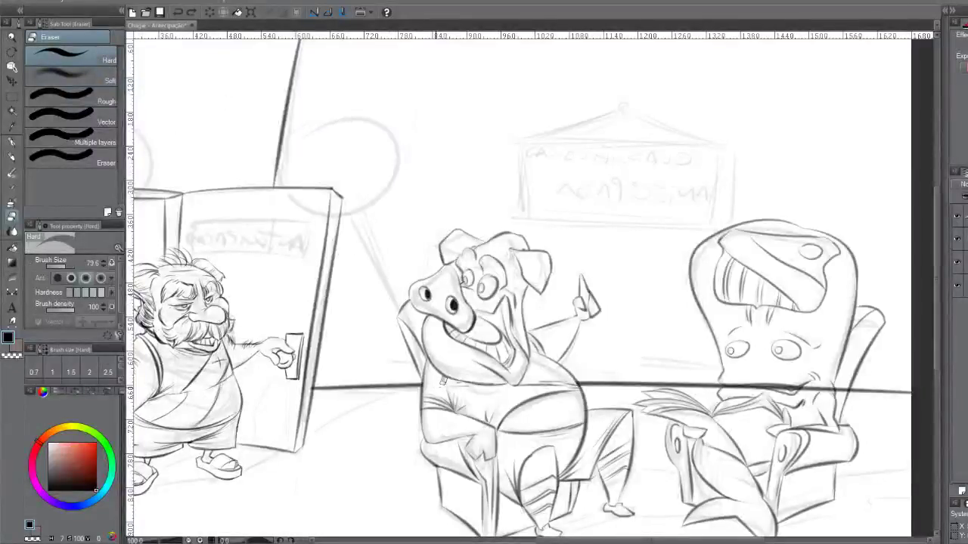
left_click_drag(456, 378, 569, 383)
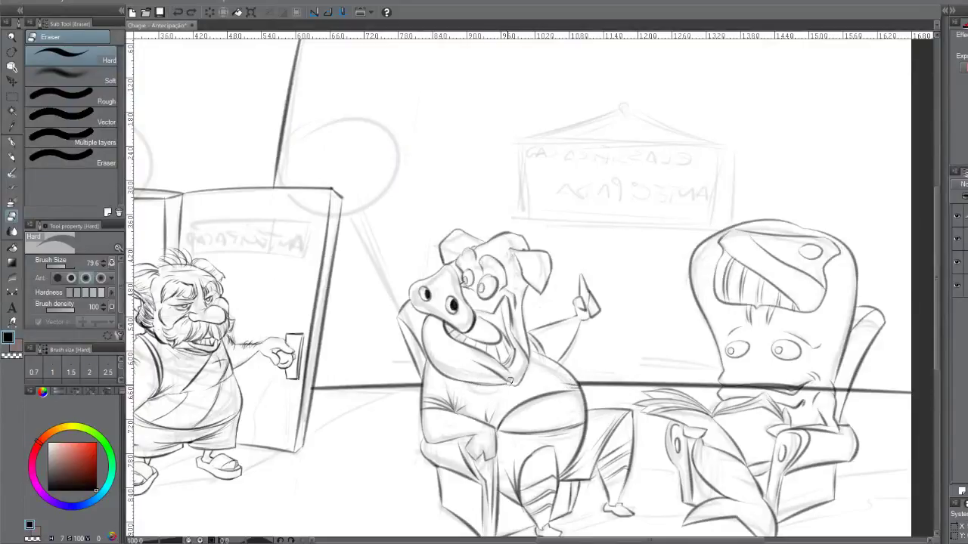
scroll(510, 380, "right", 5)
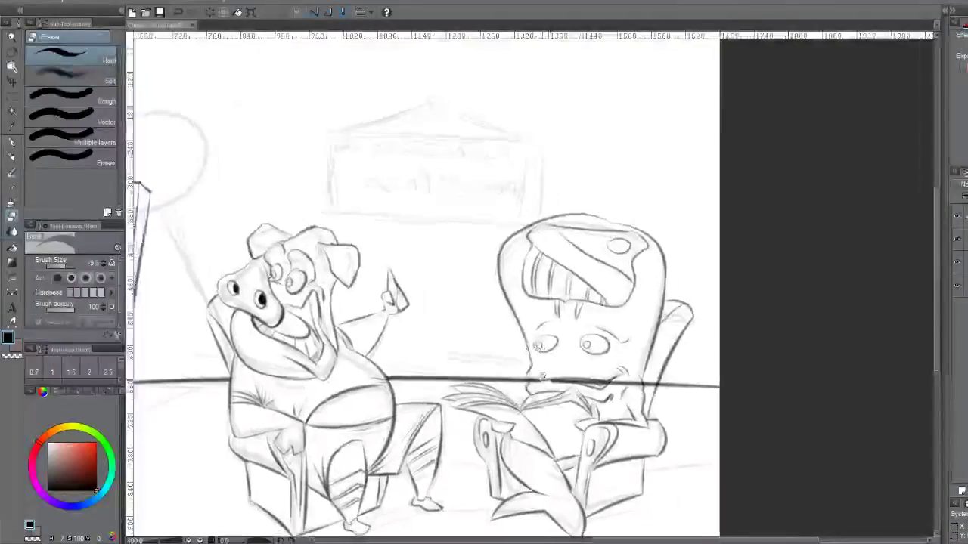
left_click_drag(538, 376, 644, 378)
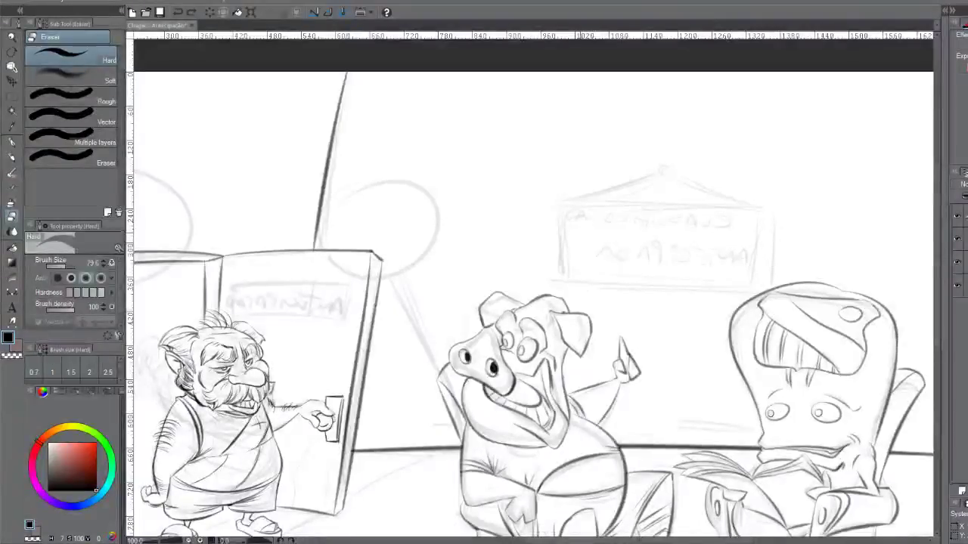
left_click_drag(616, 239, 572, 220)
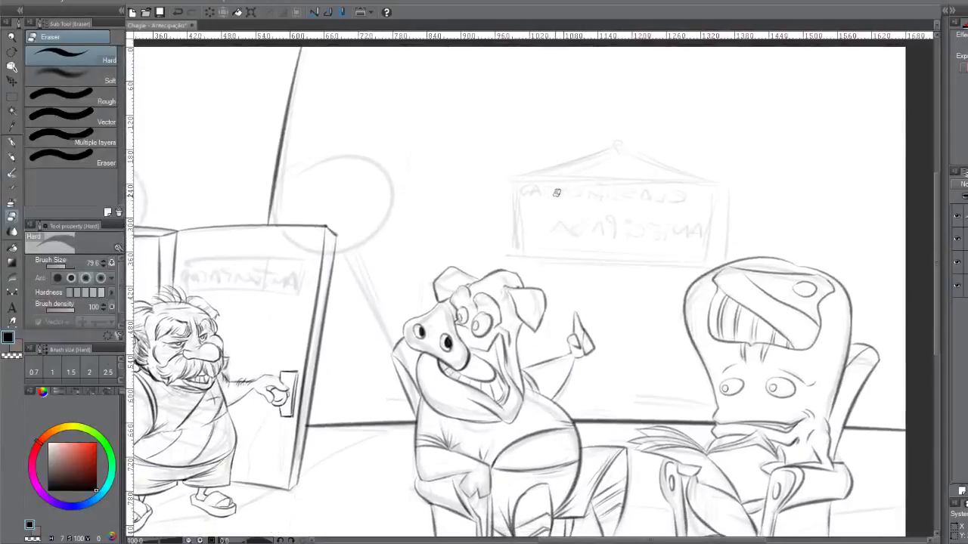
key("p")
left_click_drag(513, 176, 521, 266)
key("ctrl+z")
left_click_drag(511, 179, 520, 249)
key("ctrl+z")
left_click_drag(509, 172, 512, 262)
key("ctrl+z")
left_click_drag(511, 174, 519, 258)
key("ctrl+z")
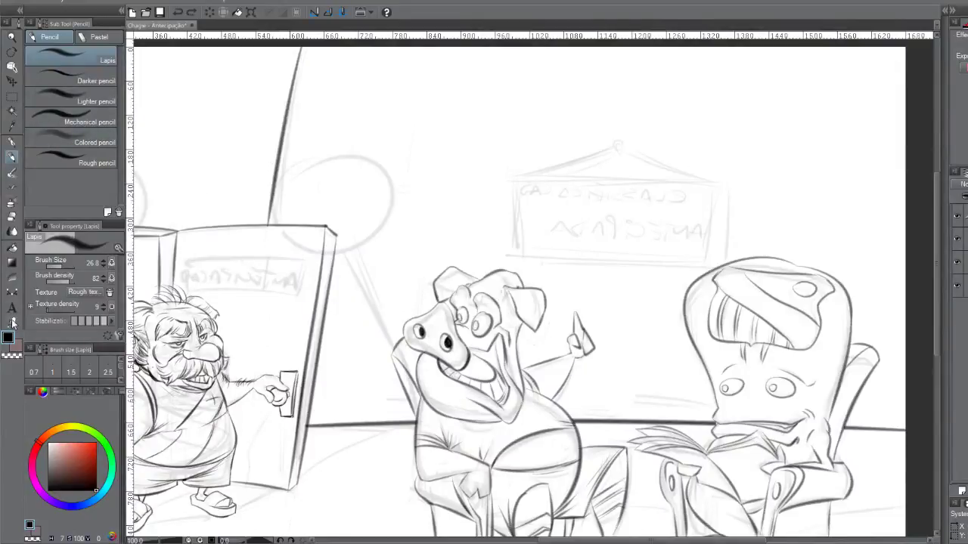
Try to outline the hanging wall sign with the Rectangle figure tool, reducing its brush size for a thinner frame
left_click(12, 290)
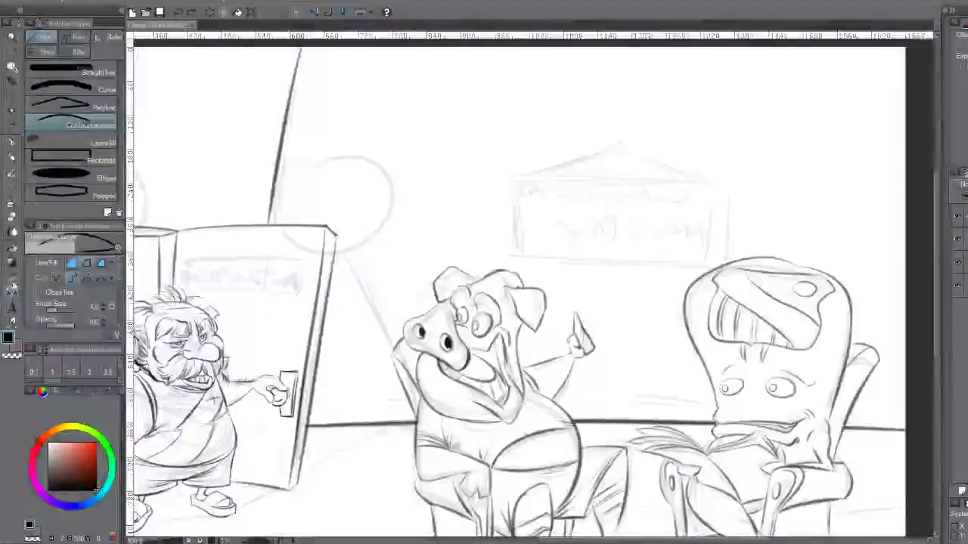
left_click(62, 155)
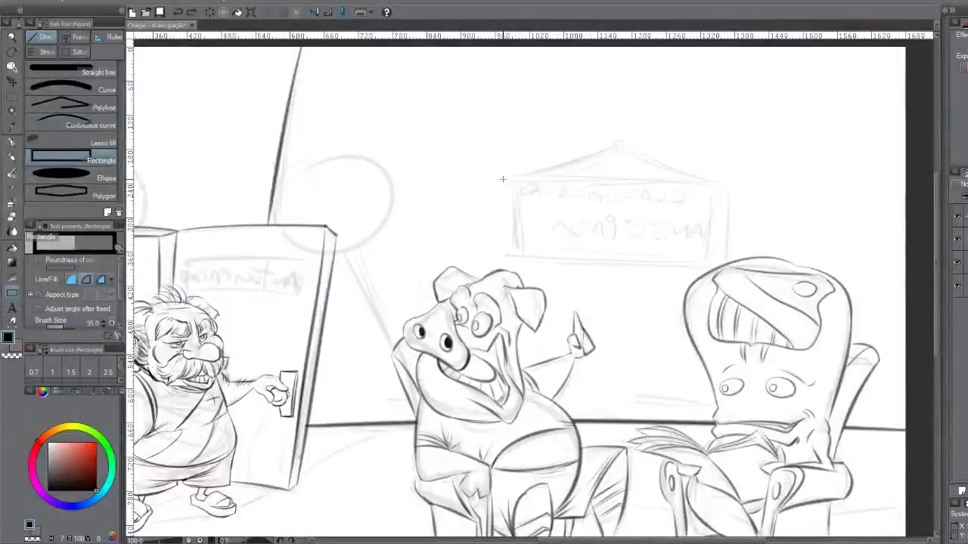
left_click_drag(504, 173, 729, 251)
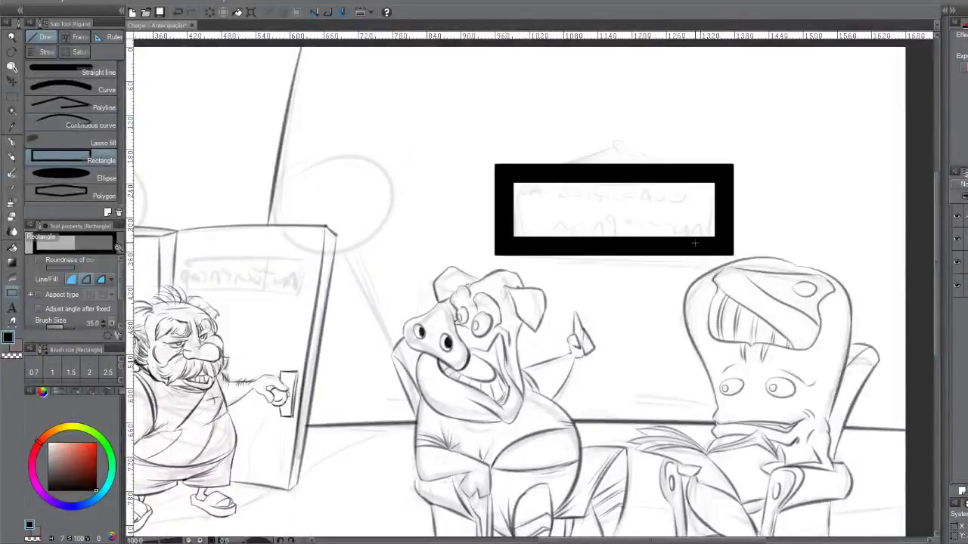
key("ctrl+z")
left_click_drag(61, 326, 57, 325)
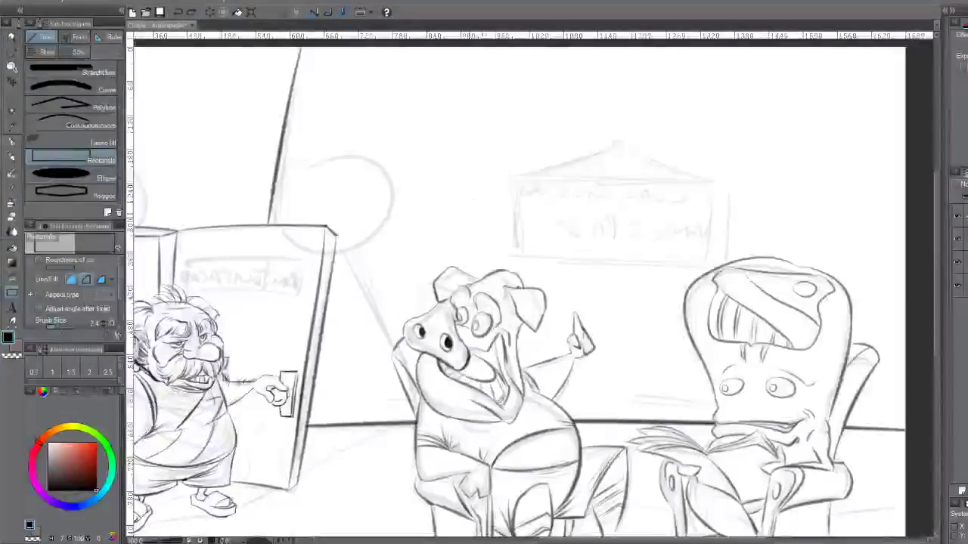
mouse_move(517, 180)
left_mouse_down()
mouse_move(719, 249)
mouse_move(723, 260)
left_mouse_up()
key("ctrl+z")
left_click_drag(52, 329, 57, 324)
mouse_move(508, 173)
left_mouse_down()
mouse_move(540, 232)
mouse_move(713, 242)
mouse_move(740, 254)
left_mouse_up()
key("ctrl+z")
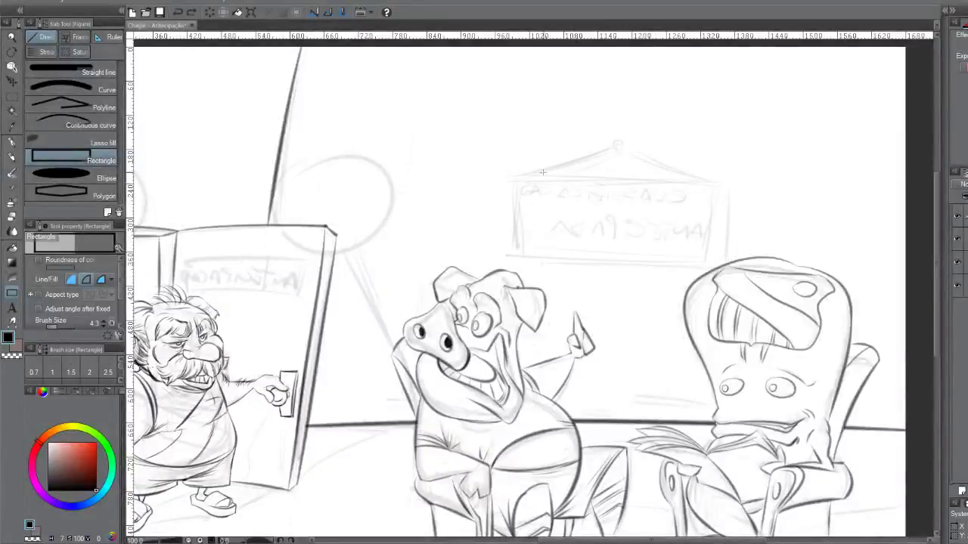
Draw the hanging wall sign's slightly curved top edge, cut upper corners and slanted right edge with the Lapis pencil
key("p")
key("p")
mouse_move(504, 184)
left_mouse_down()
mouse_move(522, 175)
mouse_move(749, 166)
left_mouse_up()
key("ctrl+z")
mouse_move(518, 177)
left_mouse_down()
mouse_move(740, 181)
mouse_move(731, 179)
mouse_move(747, 195)
mouse_move(743, 253)
left_mouse_up()
key("ctrl+z")
left_click_drag(741, 188, 723, 265)
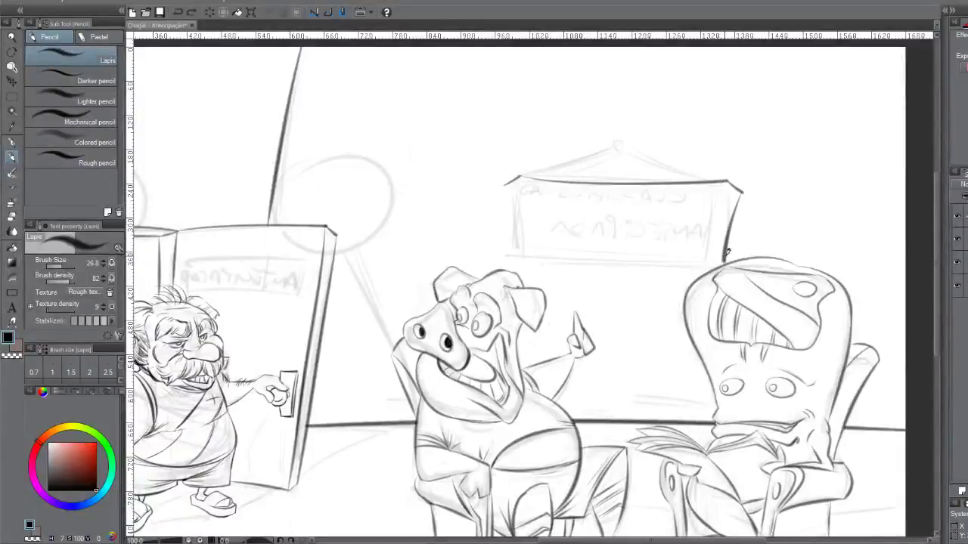
Close the wall sign's outline in pencil with a slanted left edge and a bottom edge with angled lower corners
mouse_move(505, 181)
left_mouse_down()
mouse_move(516, 255)
mouse_move(715, 266)
left_mouse_up()
key("ctrl+z")
key("ctrl+z")
left_click_drag(557, 260, 694, 262)
key("ctrl+z")
mouse_move(557, 260)
left_mouse_down()
mouse_move(693, 260)
mouse_move(684, 265)
mouse_move(732, 252)
left_mouse_up()
key("ctrl+z")
key("e")
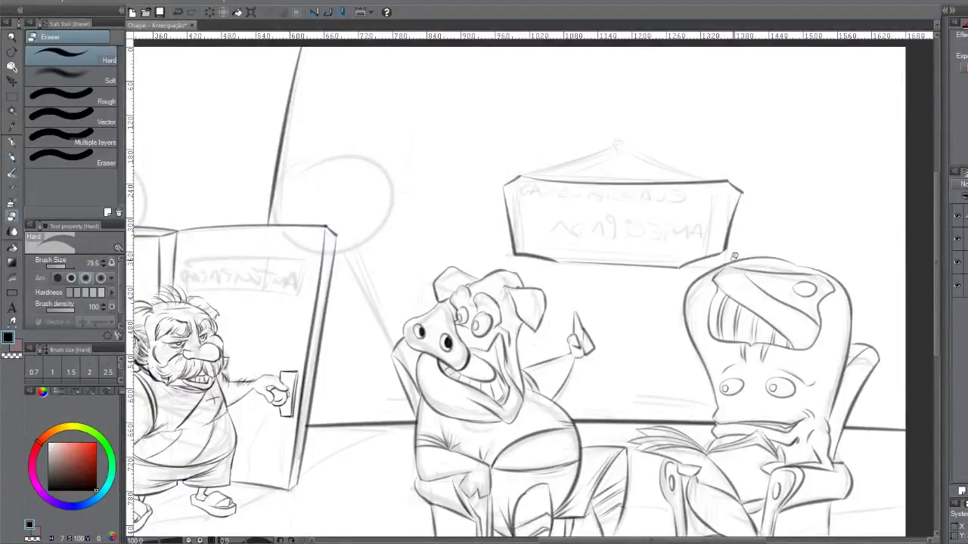
key("p")
key("p")
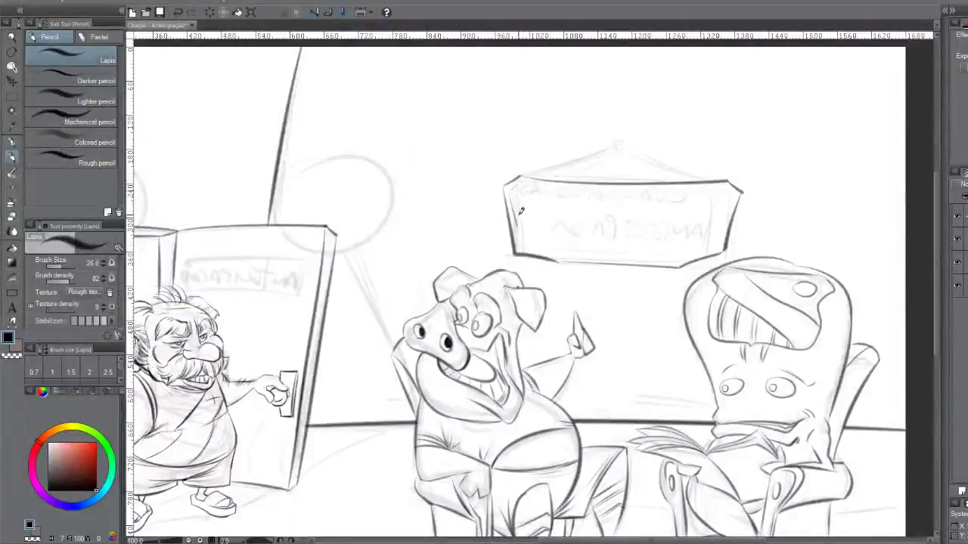
Draw an inner border line along all four sides of the wall sign to give its frame thickness
left_click_drag(507, 184, 514, 249)
left_click_drag(526, 178, 605, 181)
key("ctrl+z")
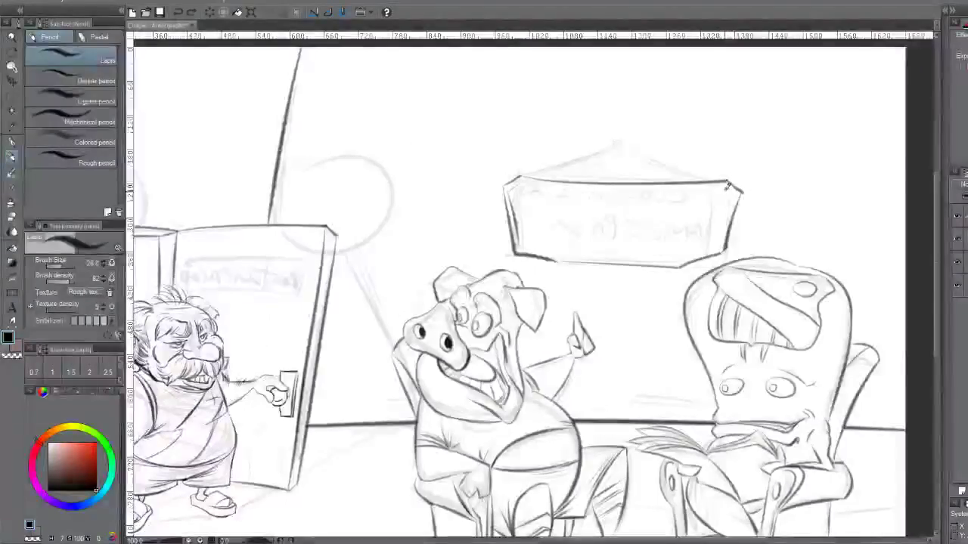
left_click_drag(739, 190, 725, 248)
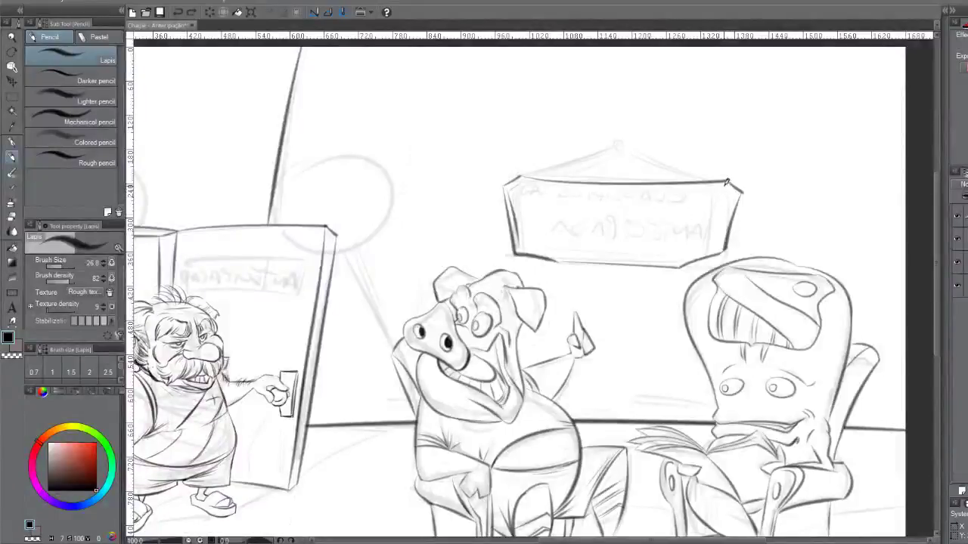
mouse_move(733, 191)
left_mouse_down()
mouse_move(717, 252)
mouse_move(678, 261)
mouse_move(721, 242)
mouse_move(660, 258)
mouse_move(573, 258)
left_mouse_up()
mouse_move(706, 248)
left_mouse_down()
mouse_move(559, 259)
mouse_move(650, 260)
left_mouse_up()
mouse_move(559, 257)
left_mouse_down()
mouse_move(727, 254)
mouse_move(552, 254)
mouse_move(713, 261)
mouse_move(678, 262)
left_mouse_up()
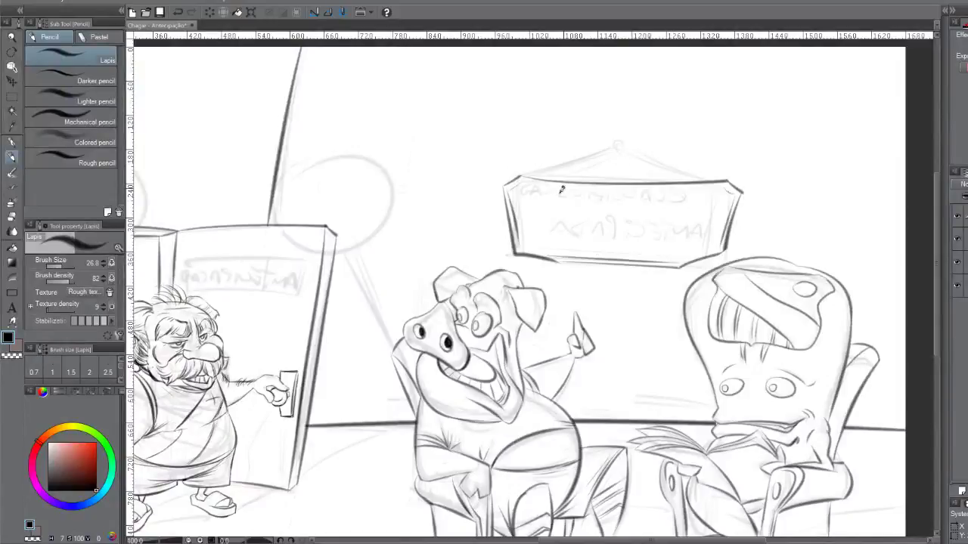
left_click_drag(545, 187, 657, 181)
left_click_drag(551, 184, 682, 173)
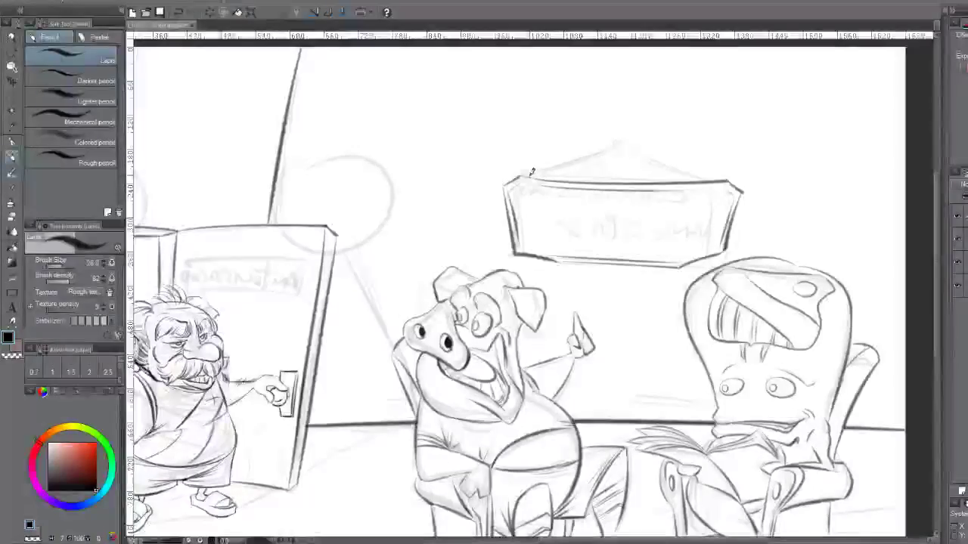
Draw the left hanging cord from the wall sign's upper left corner up to a round nail head
left_click_drag(523, 177, 587, 143)
key("ctrl+z")
left_click_drag(525, 179, 611, 145)
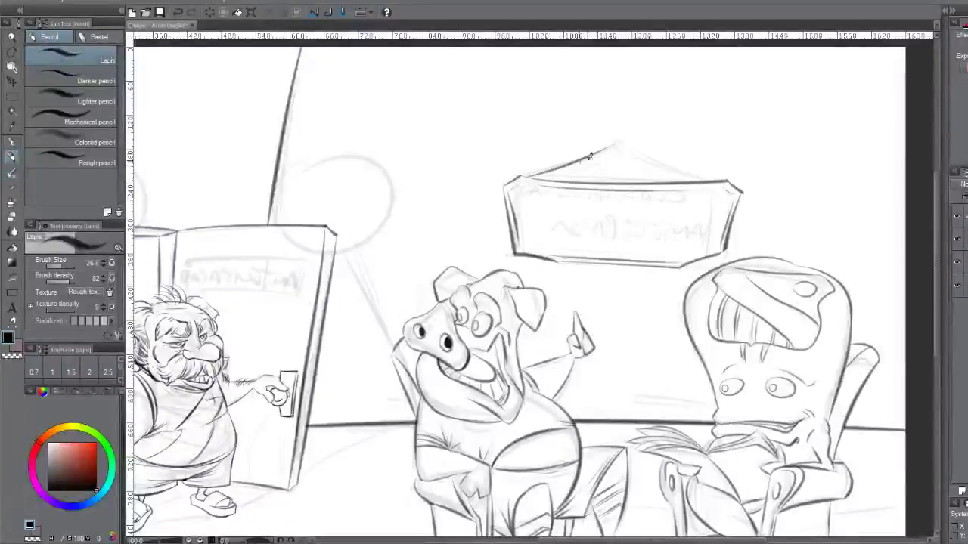
left_click_drag(529, 179, 614, 148)
key("ctrl+z")
left_click_drag(533, 180, 627, 141)
key("ctrl+z")
left_click_drag(533, 180, 618, 144)
key("ctrl+z")
left_click_drag(534, 180, 616, 140)
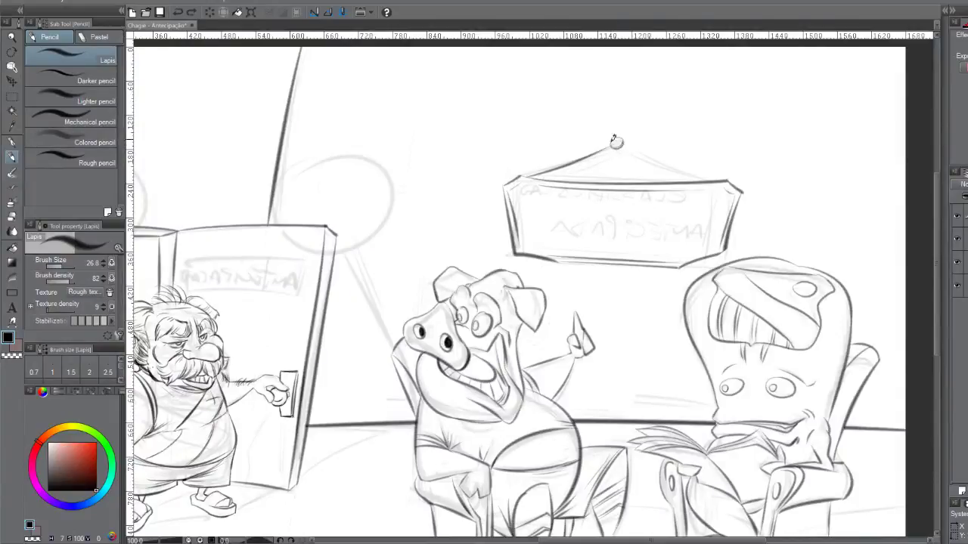
Refine the round nail head with shading and a shank, and turn the left cord into a hatched double-line rope
scroll(626, 160, "up", 1)
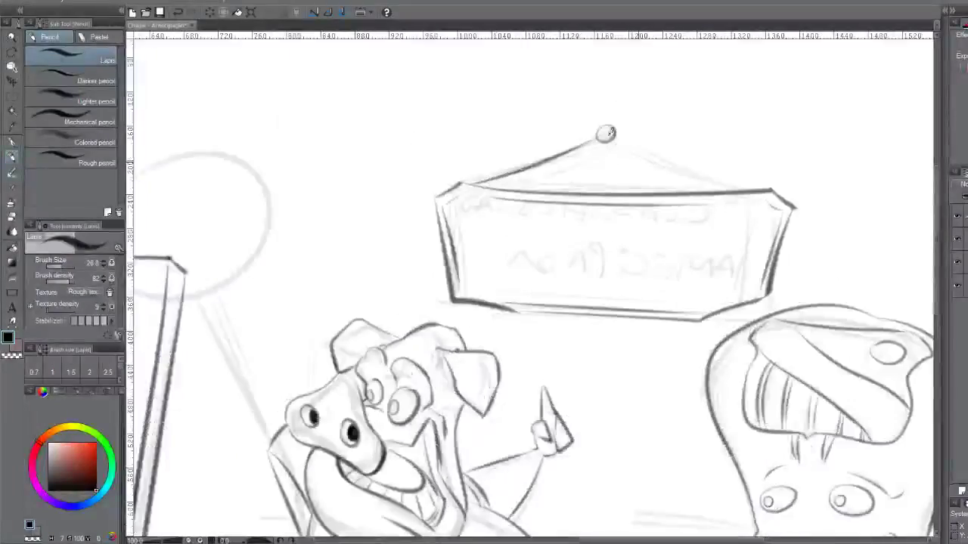
scroll(629, 131, "up", 1)
key("ctrl+z")
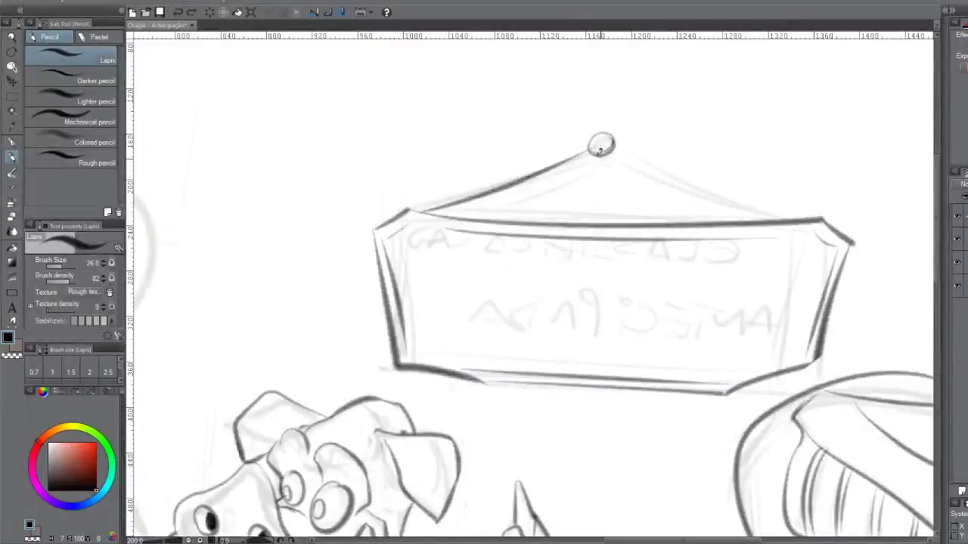
mouse_move(599, 153)
left_mouse_down()
mouse_move(614, 148)
mouse_move(608, 163)
mouse_move(614, 151)
mouse_move(483, 186)
mouse_move(455, 205)
mouse_move(582, 155)
left_mouse_up()
key("ctrl+z")
key("ctrl+z")
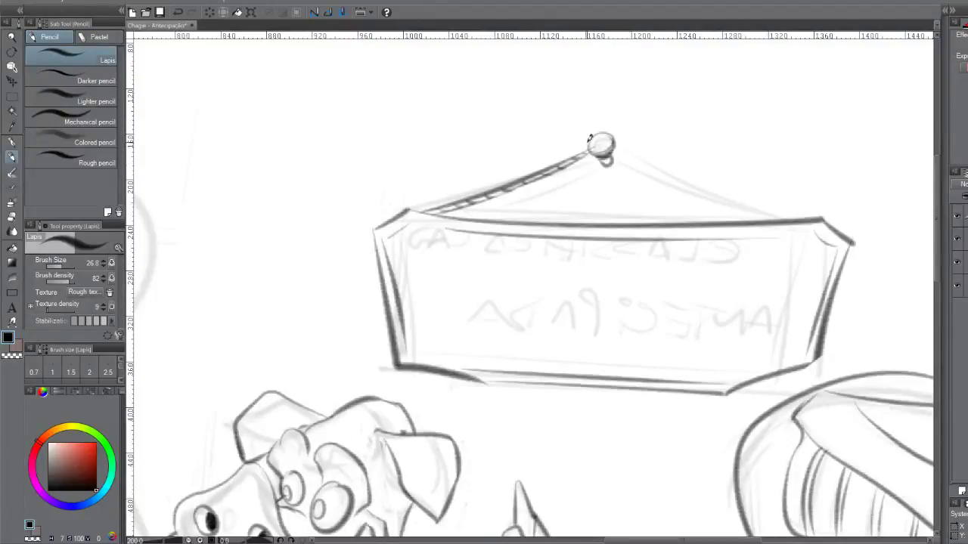
key("e")
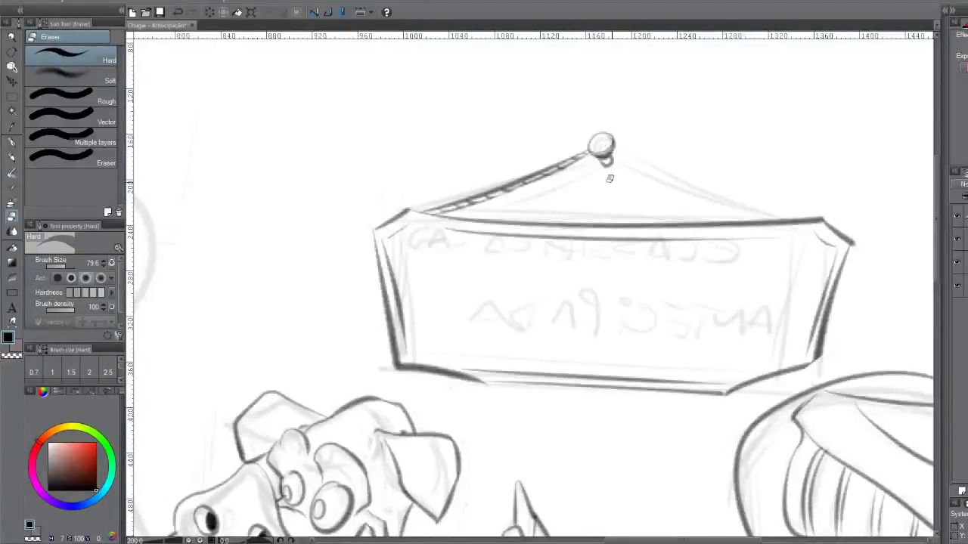
key("p")
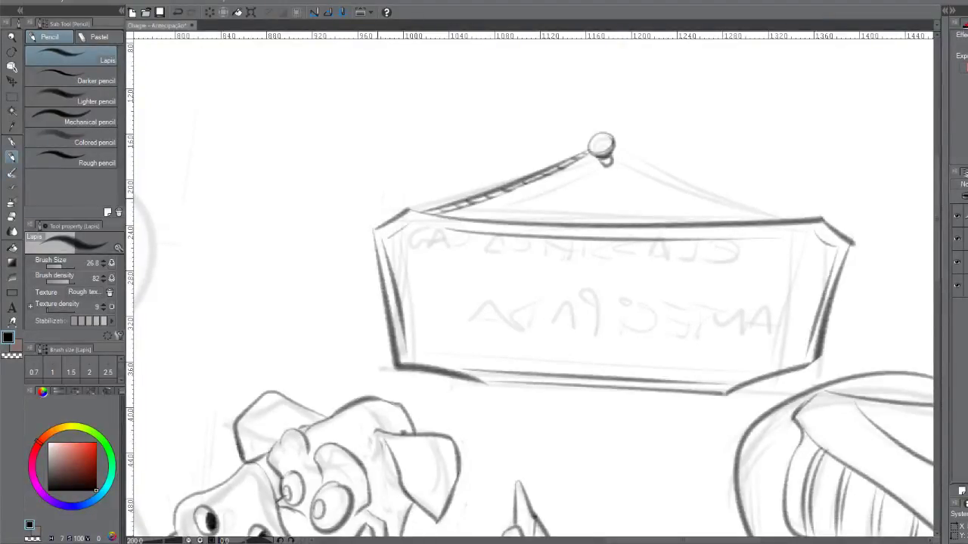
Try to draw the right hanging cord from the nail down to the wall sign's top edge
left_click_drag(634, 199, 264, 255)
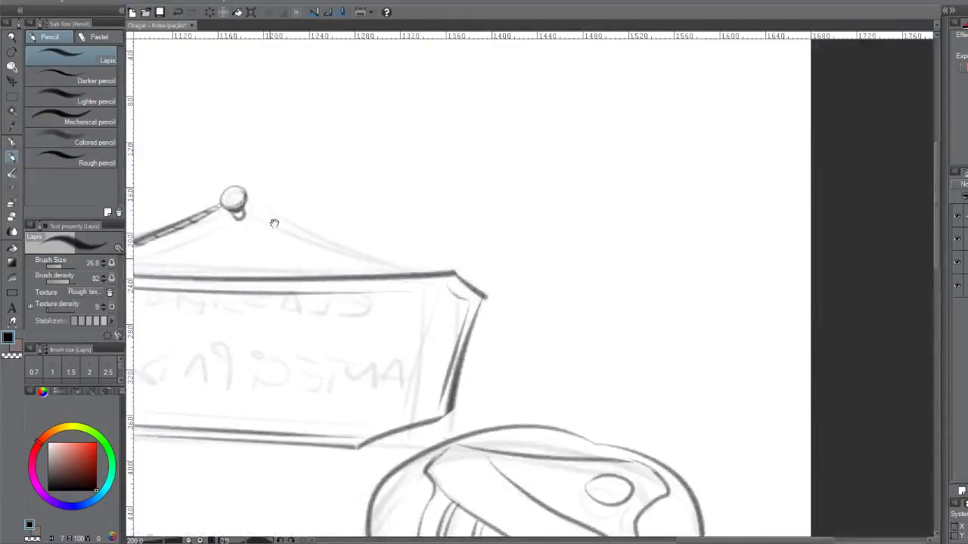
mouse_move(271, 207)
left_mouse_down()
mouse_move(252, 196)
mouse_move(403, 266)
left_mouse_up()
key("ctrl+z")
key("ctrl+z")
left_click_drag(245, 192, 404, 269)
key("ctrl+z")
left_click_drag(247, 196, 413, 269)
left_click_drag(248, 198, 351, 253)
key("ctrl+z")
key("ctrl+z")
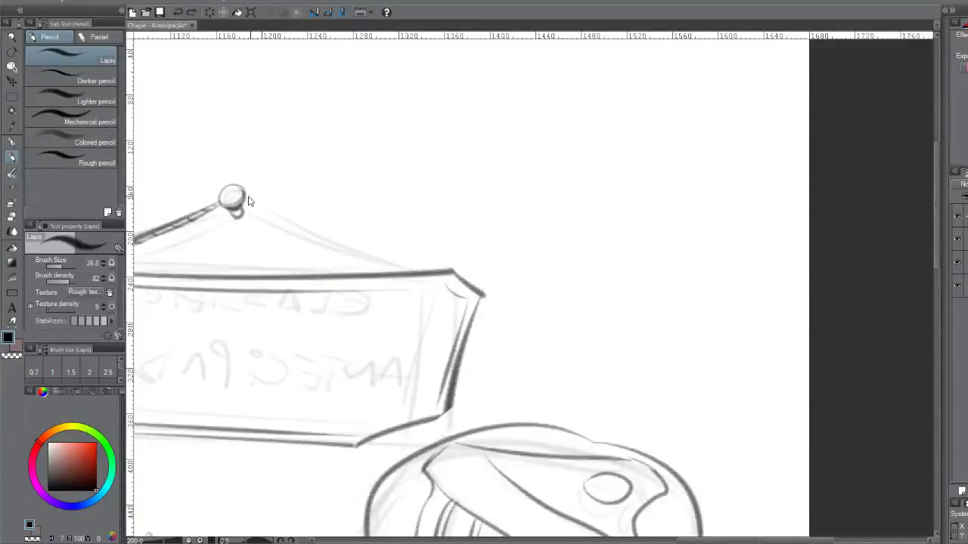
Draw the right hanging cord as two parallel pencil lines from the nail to the wall sign's top edge
left_click_drag(249, 198, 395, 256)
key("ctrl+z")
left_click_drag(245, 195, 404, 280)
key("ctrl+z")
mouse_move(247, 194)
left_mouse_down()
mouse_move(350, 237)
mouse_move(434, 259)
mouse_move(400, 261)
mouse_move(409, 266)
left_mouse_up()
key("ctrl+z")
key("ctrl+z")
mouse_move(248, 198)
left_mouse_down()
mouse_move(333, 252)
mouse_move(389, 265)
left_mouse_up()
key("ctrl+z")
left_click_drag(243, 198, 389, 265)
key("ctrl+z")
left_click_drag(249, 199, 390, 270)
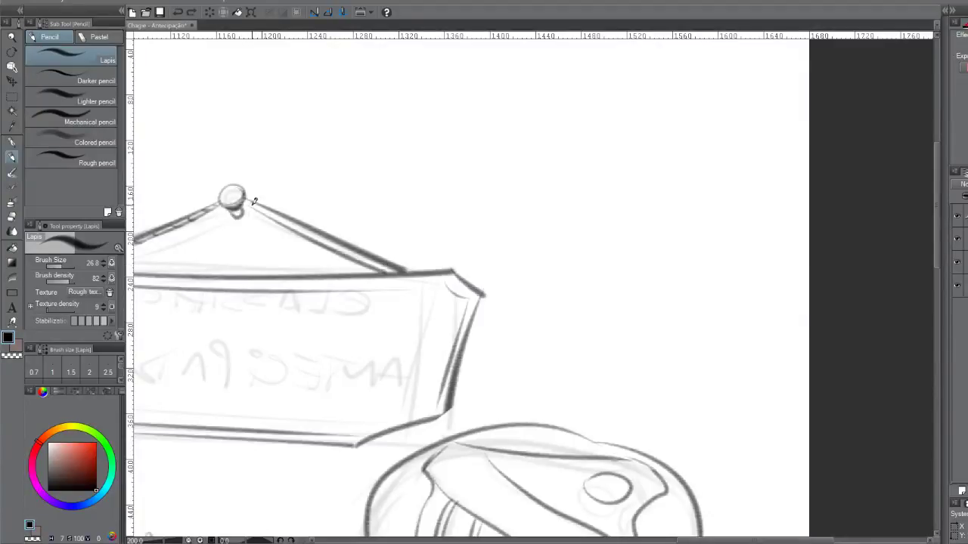
Add short diagonal hatch strokes along the right hanging cord to give it a rope texture
mouse_move(264, 206)
left_mouse_down()
mouse_move(287, 209)
mouse_move(289, 225)
mouse_move(329, 230)
left_mouse_up()
key("ctrl+z")
left_click_drag(354, 255, 396, 266)
scroll(304, 346, "down", 2)
left_click_drag(508, 294, 664, 271)
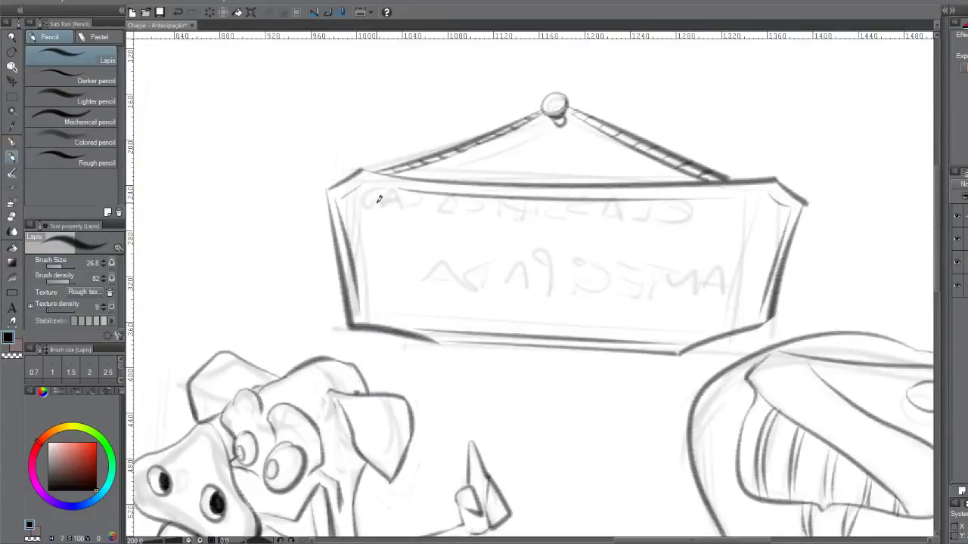
Try to hand-letter a C at the upper left inside the wall sign, removing each attempt
mouse_move(384, 200)
left_mouse_down()
mouse_move(367, 217)
mouse_move(397, 213)
left_mouse_up()
key("ctrl+z")
key("ctrl+z")
mouse_move(382, 202)
left_mouse_down()
mouse_move(395, 220)
mouse_move(403, 212)
mouse_move(415, 224)
mouse_move(394, 229)
left_mouse_up()
key("ctrl+z")
key("ctrl+z")
key("ctrl+z")
key("ctrl+z")
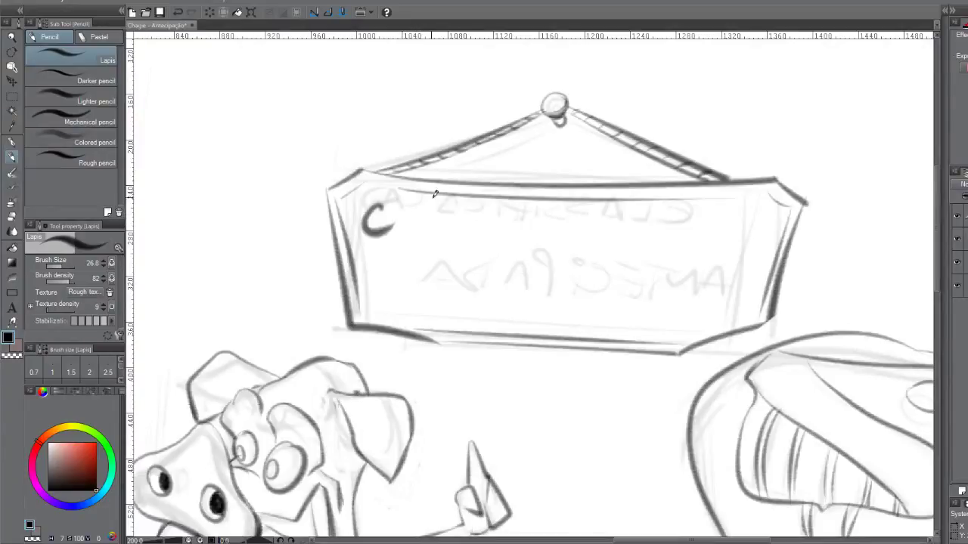
key("ctrl+z")
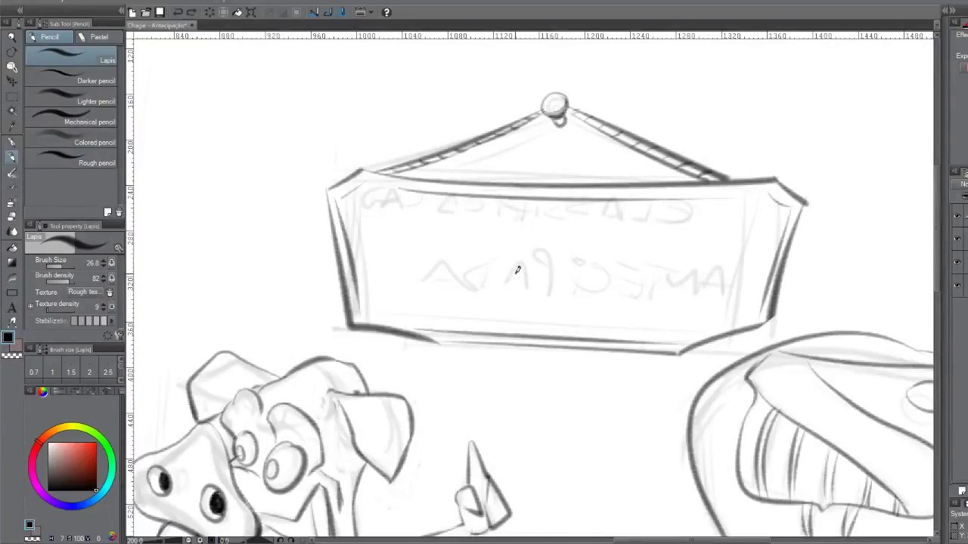
Draw the curved top edge and short left edge of the nameplate on the open door behind the bearded character
scroll(519, 227, "down", 1)
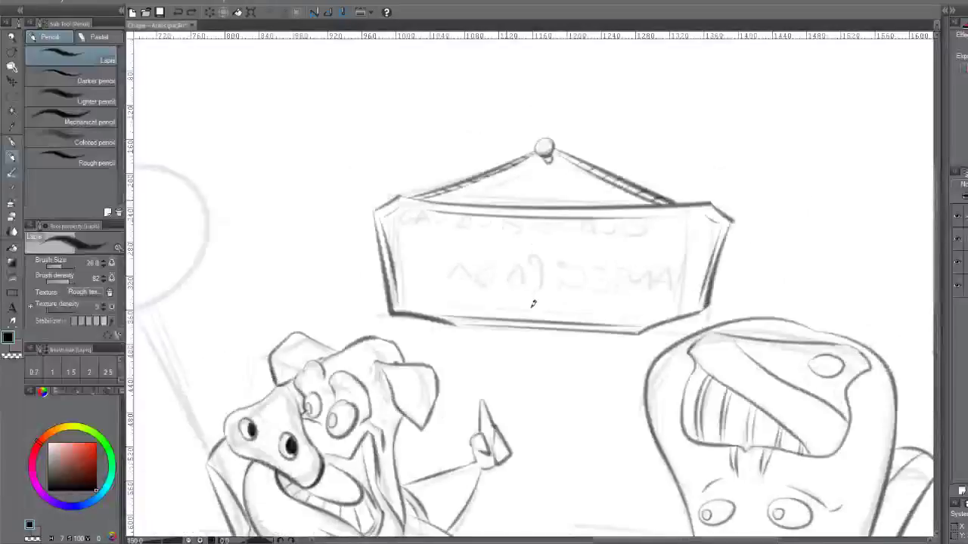
scroll(490, 322, "down", 1)
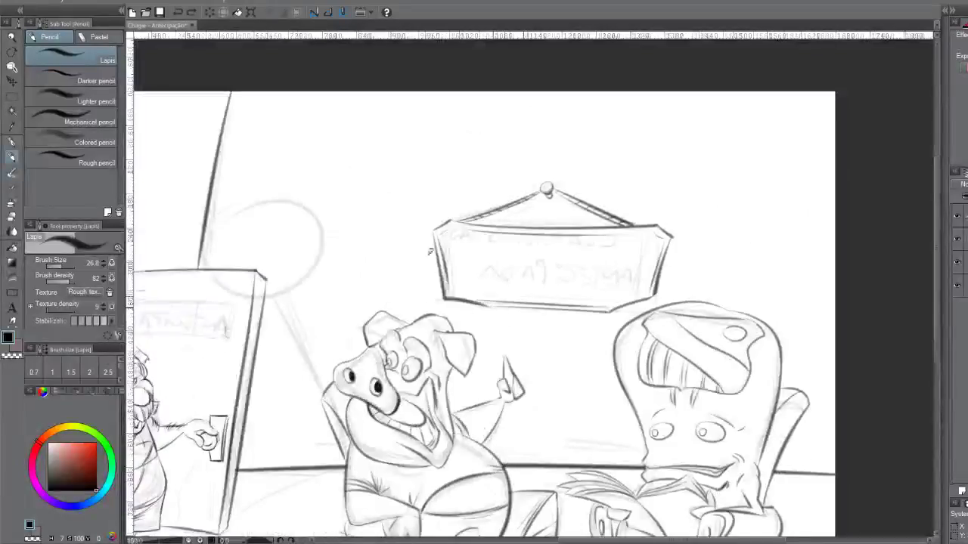
scroll(424, 280, "down", 1)
scroll(424, 280, "left", 3)
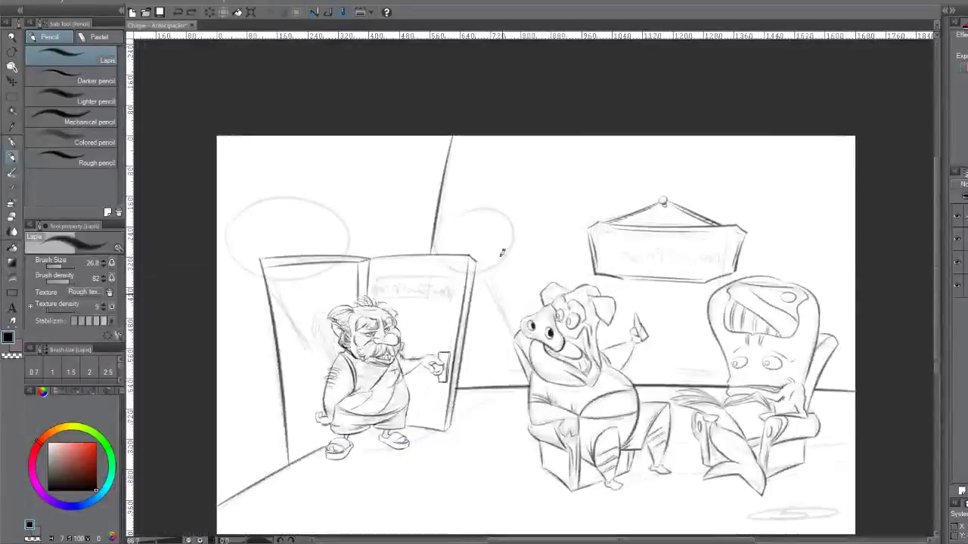
scroll(392, 277, "up", 1)
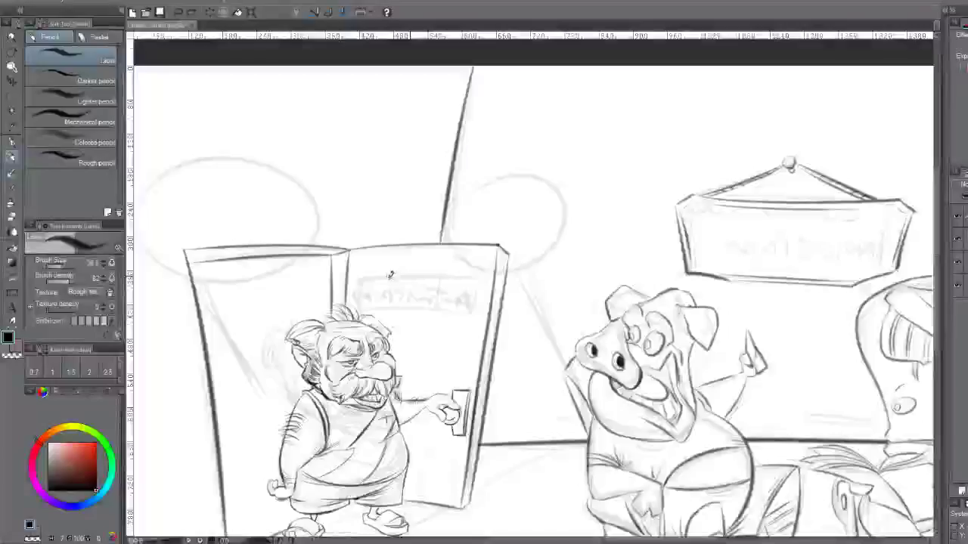
scroll(395, 298, "up", 1)
left_click_drag(416, 303, 522, 278)
key("ctrl+z")
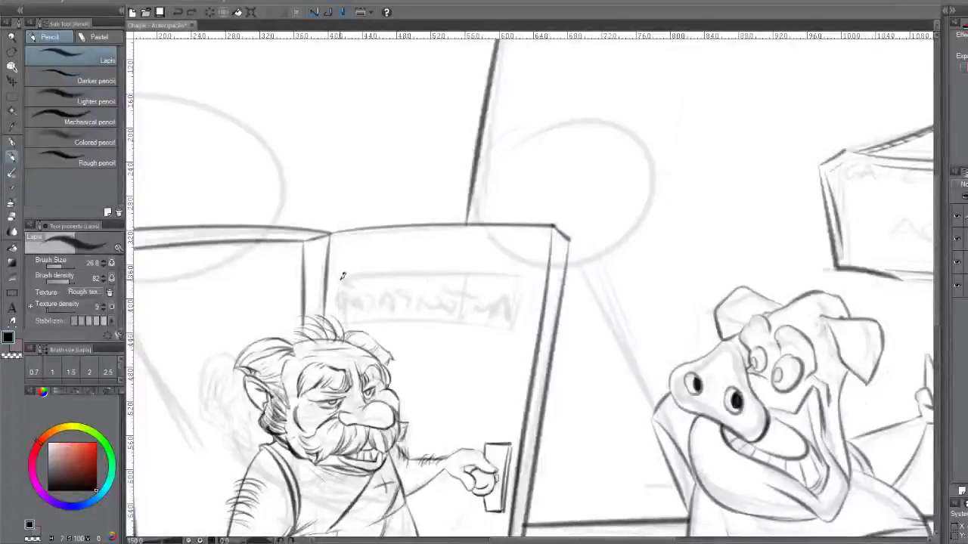
left_click_drag(340, 273, 560, 254)
key("ctrl+z")
mouse_move(341, 265)
left_mouse_down()
mouse_move(546, 264)
mouse_move(514, 334)
left_mouse_up()
key("ctrl+z")
Complete the door nameplate with slanted right and bottom edges, and erase the top edge's overshoot with the Hard eraser
left_click_drag(545, 267, 514, 333)
left_click_drag(344, 322, 542, 317)
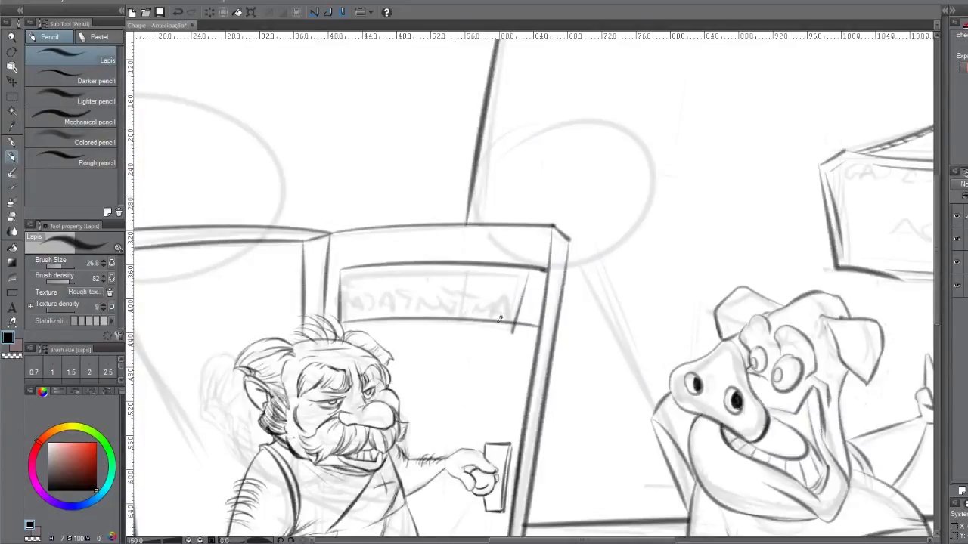
key("ctrl+z")
mouse_move(340, 322)
left_mouse_down()
mouse_move(484, 326)
mouse_move(467, 324)
left_mouse_up()
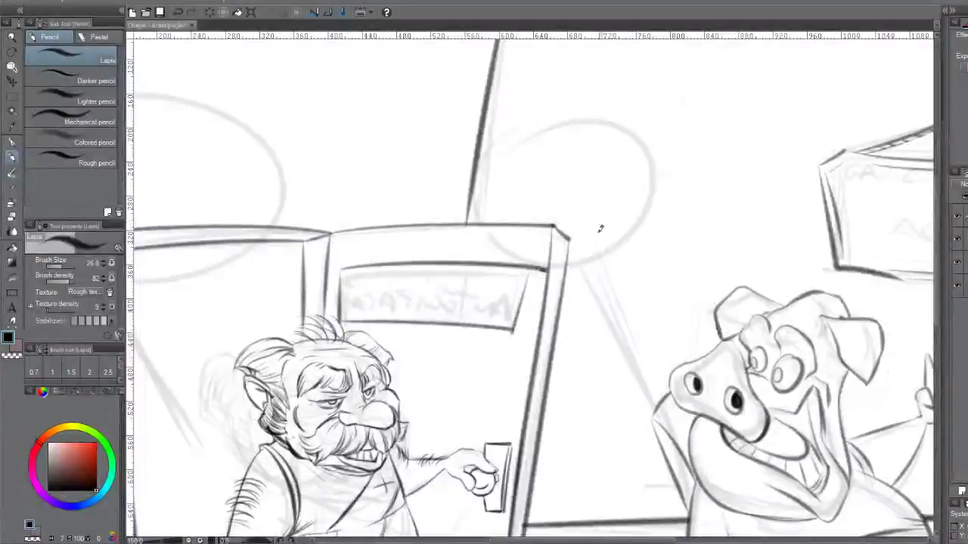
key("e")
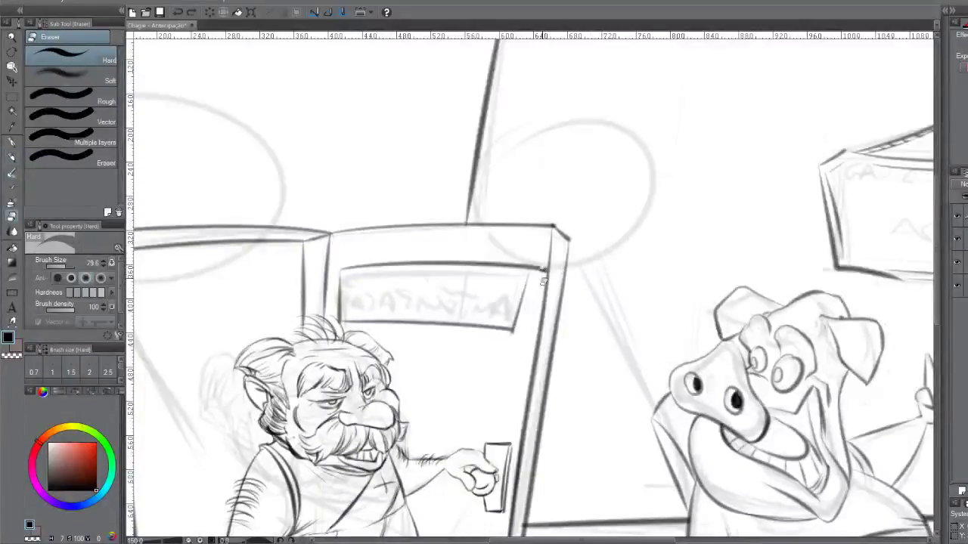
mouse_move(544, 266)
left_mouse_down()
mouse_move(543, 252)
mouse_move(534, 270)
mouse_move(537, 252)
left_mouse_up()
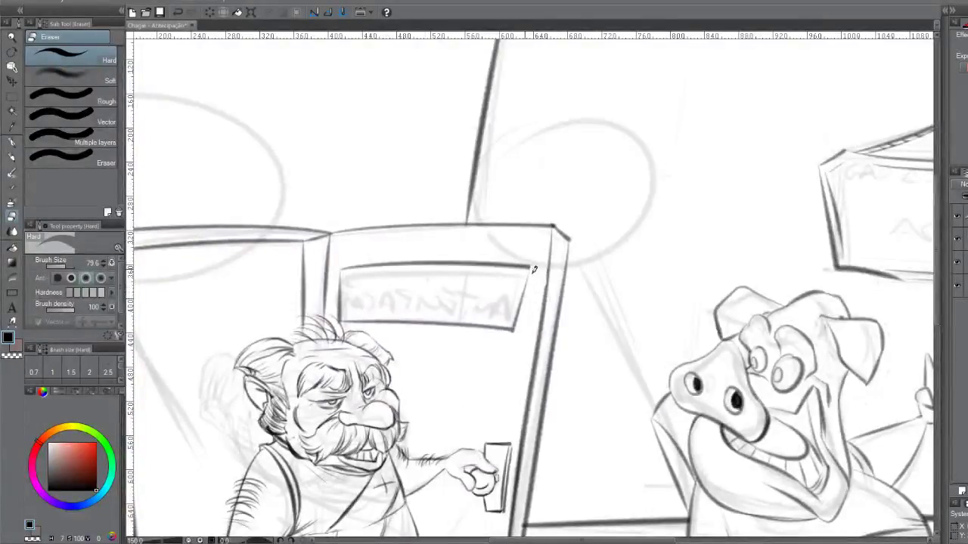
key("p")
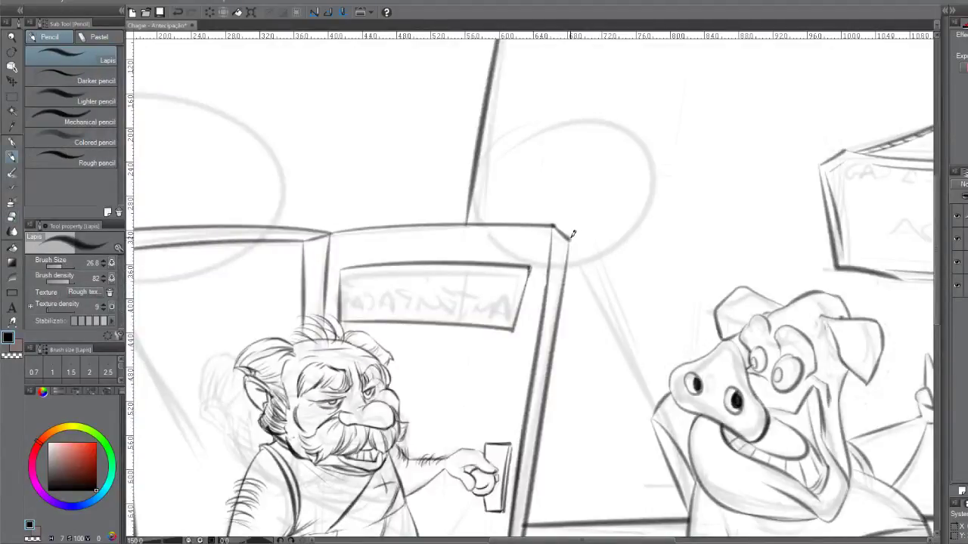
scroll(565, 251, "down", 4)
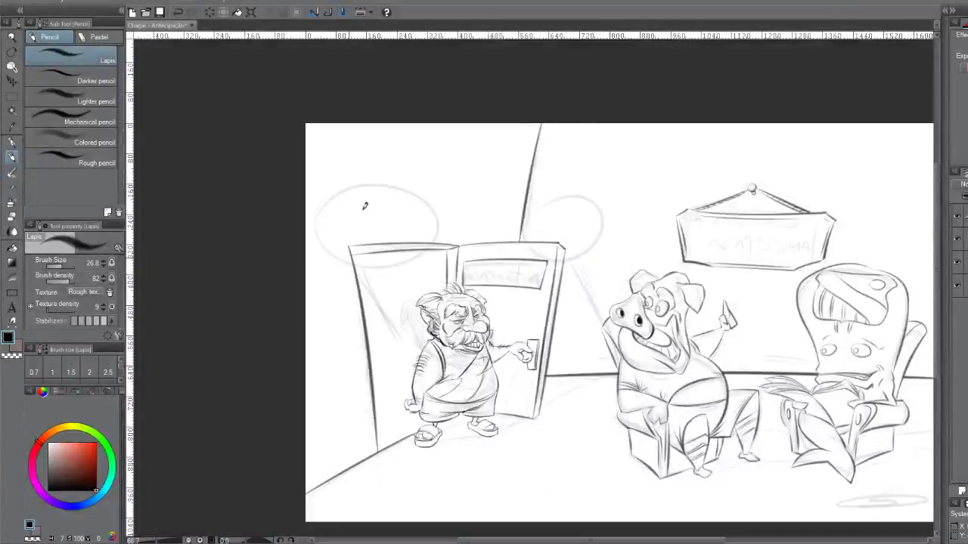
left_click(12, 204)
left_click(12, 218)
left_click(11, 97)
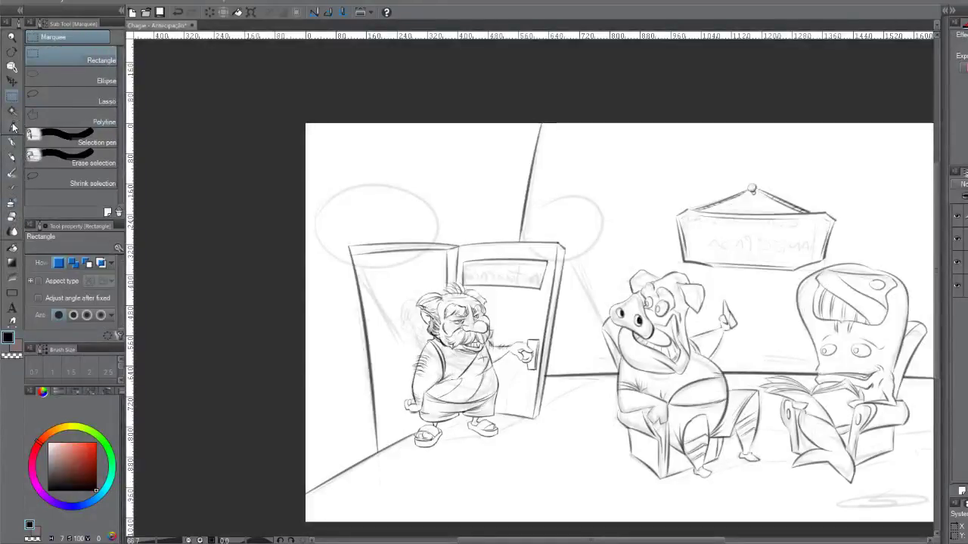
left_click(12, 126)
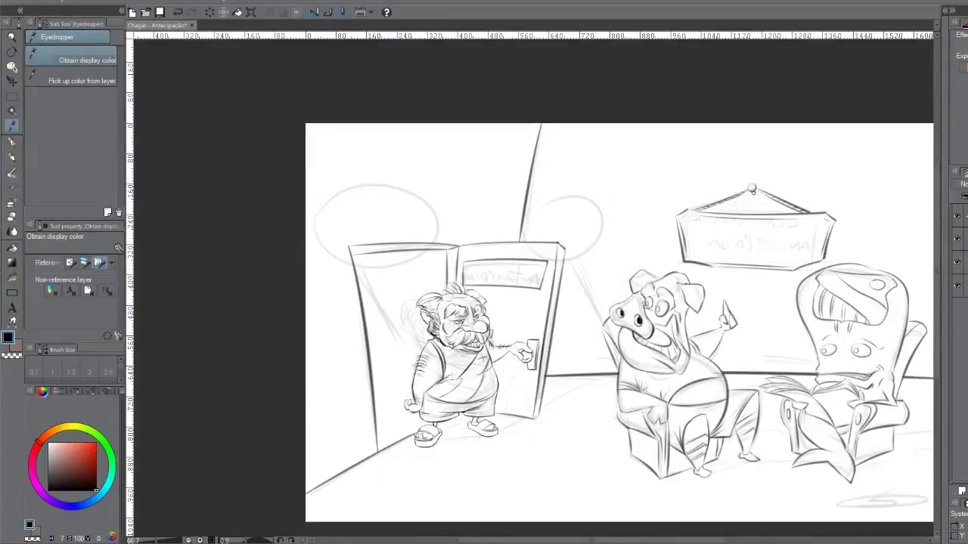
key("ctrl+z")
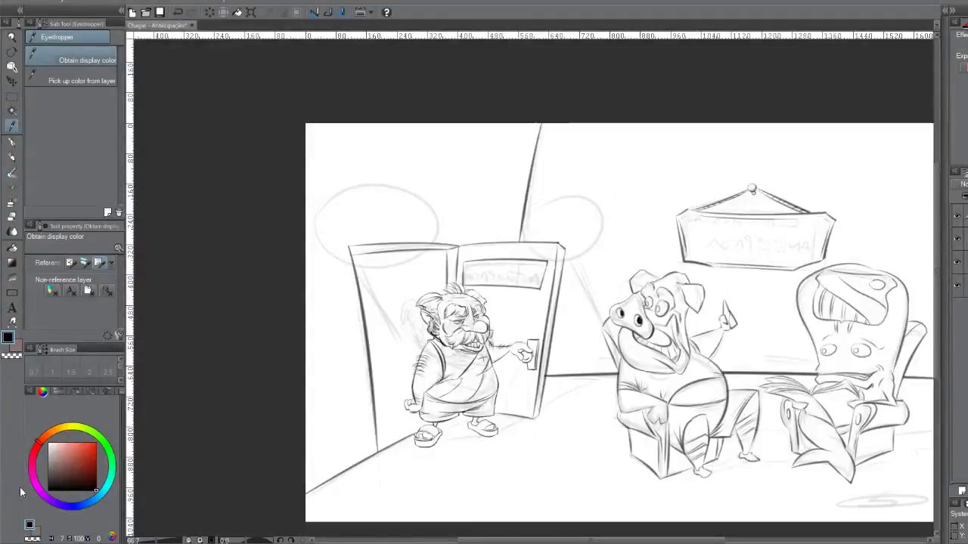
left_click(401, 221)
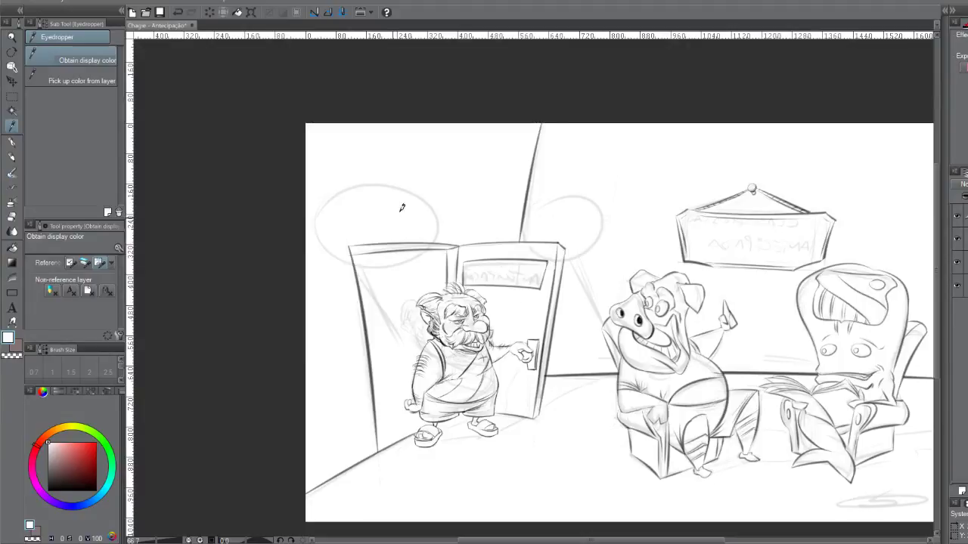
key("p")
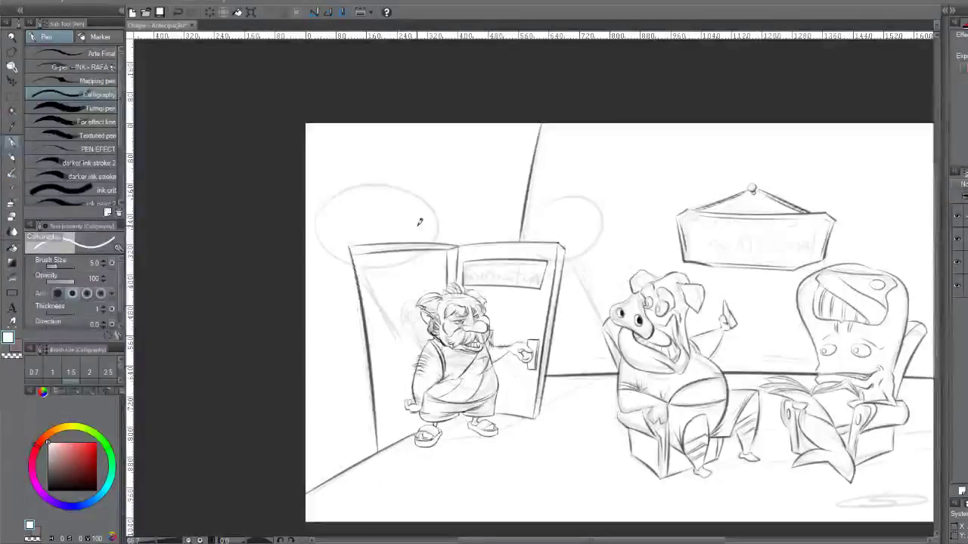
mouse_move(638, 236)
left_mouse_down()
mouse_move(529, 216)
mouse_move(572, 218)
left_mouse_up()
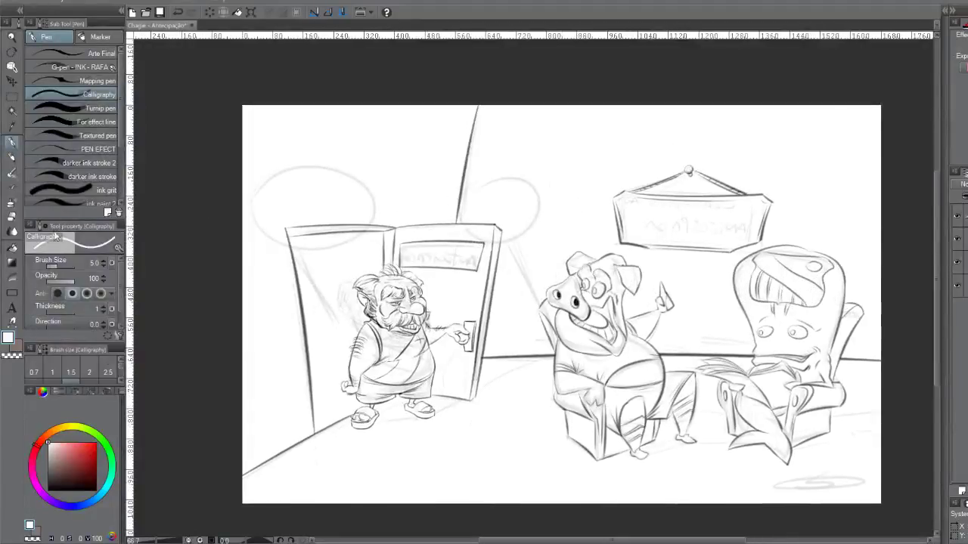
key("u")
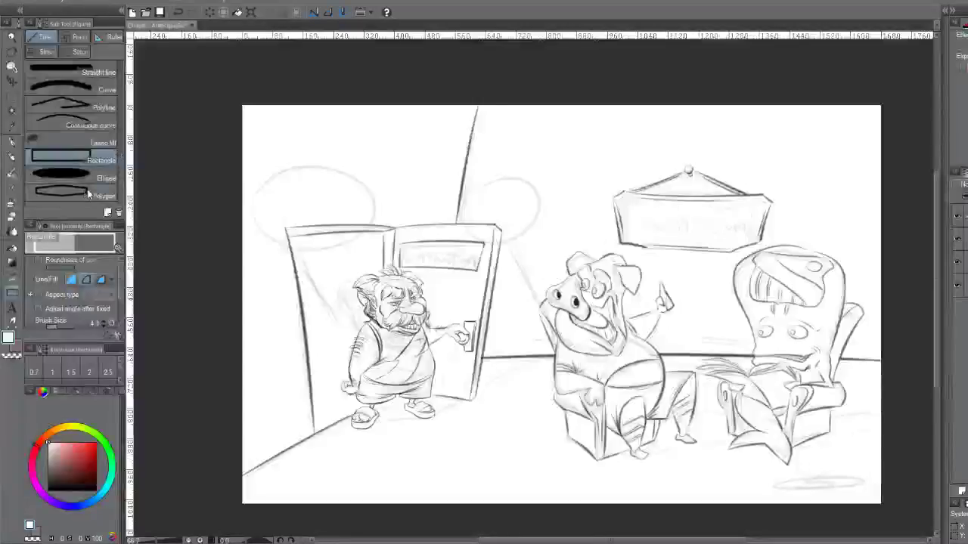
key("e")
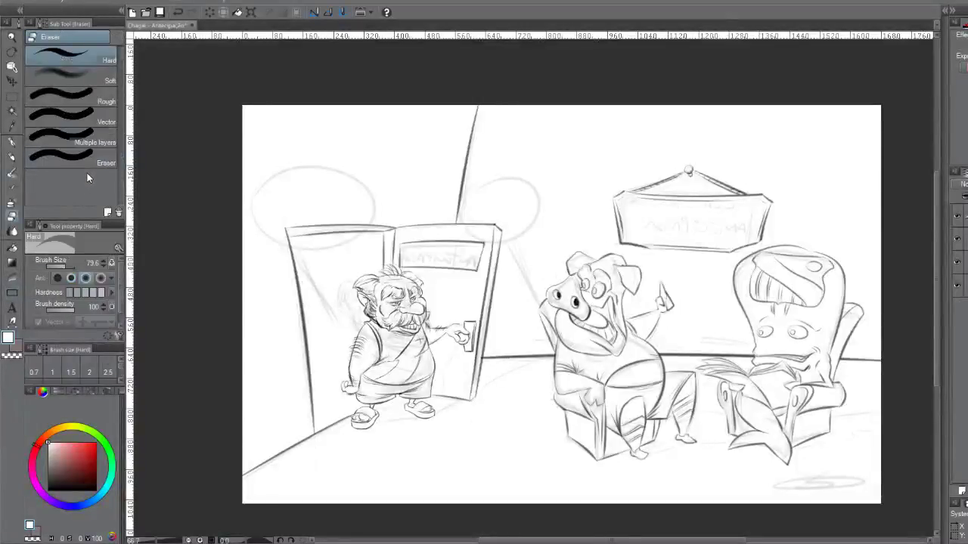
key("j")
key("b")
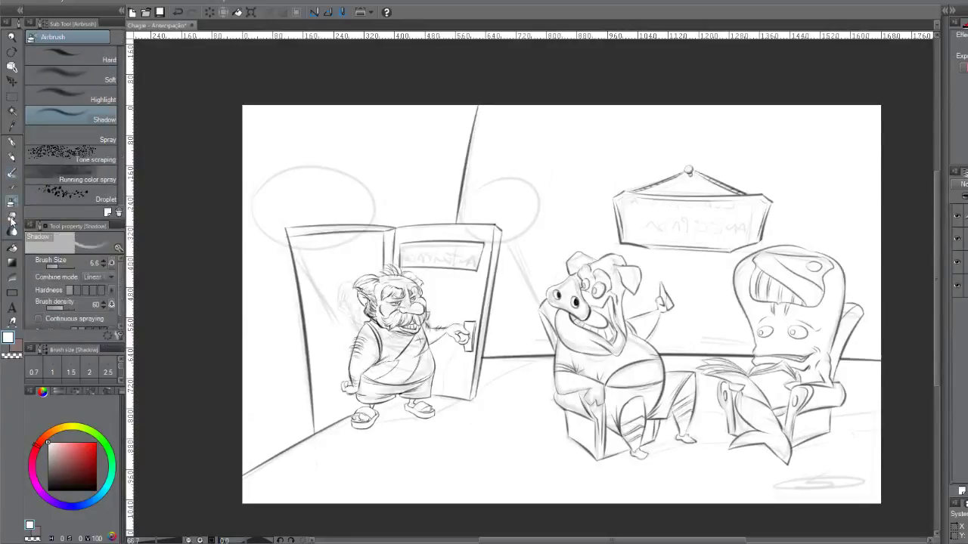
left_click(12, 229)
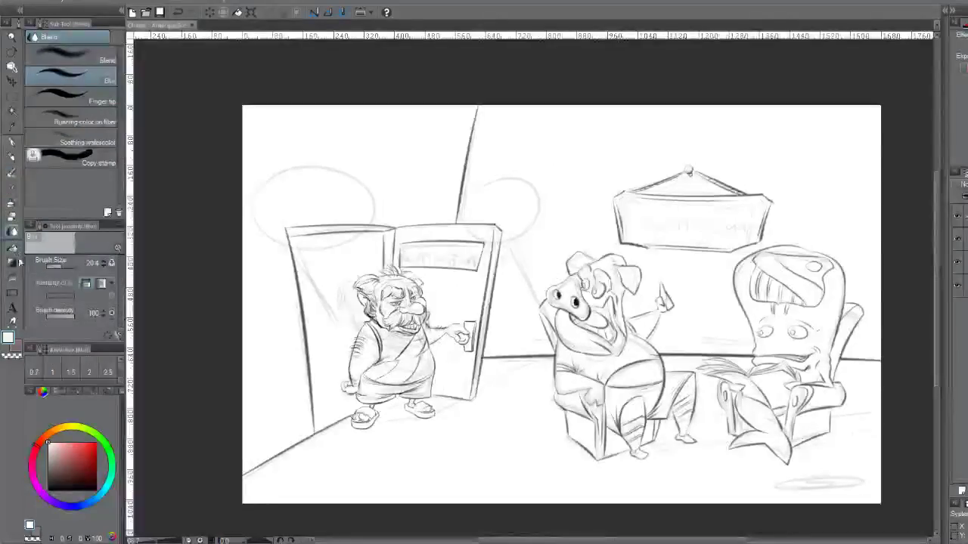
left_click(13, 248)
left_click(12, 263)
left_click(13, 280)
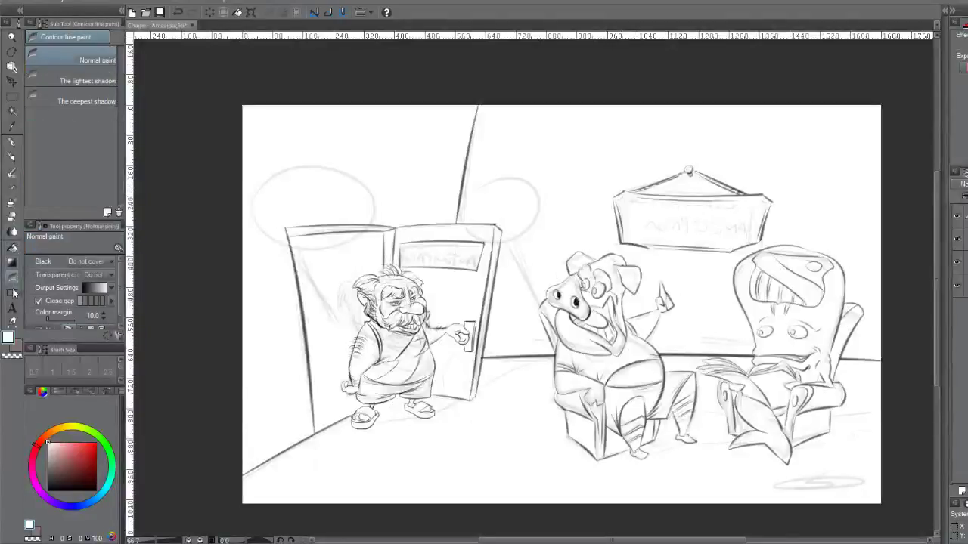
left_click(13, 293)
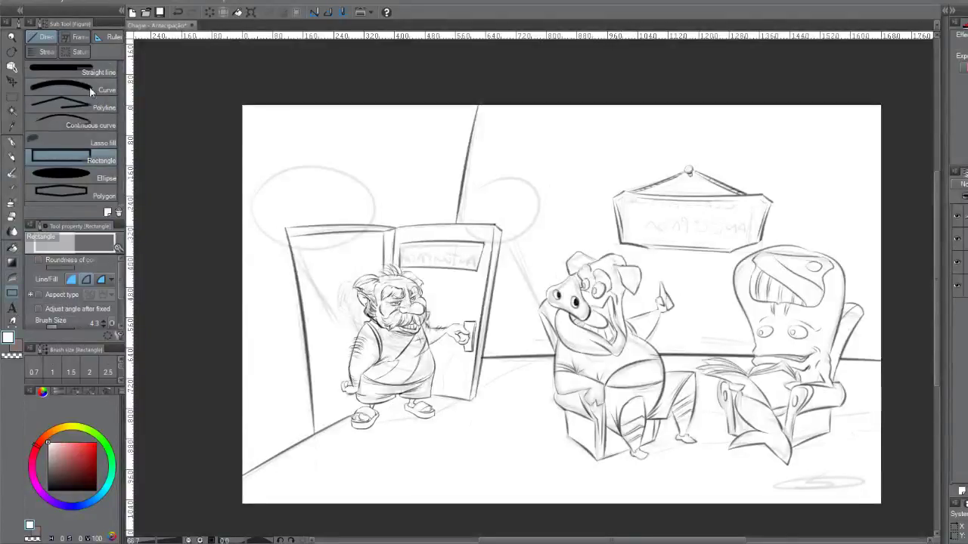
left_click(13, 322)
left_click(14, 308)
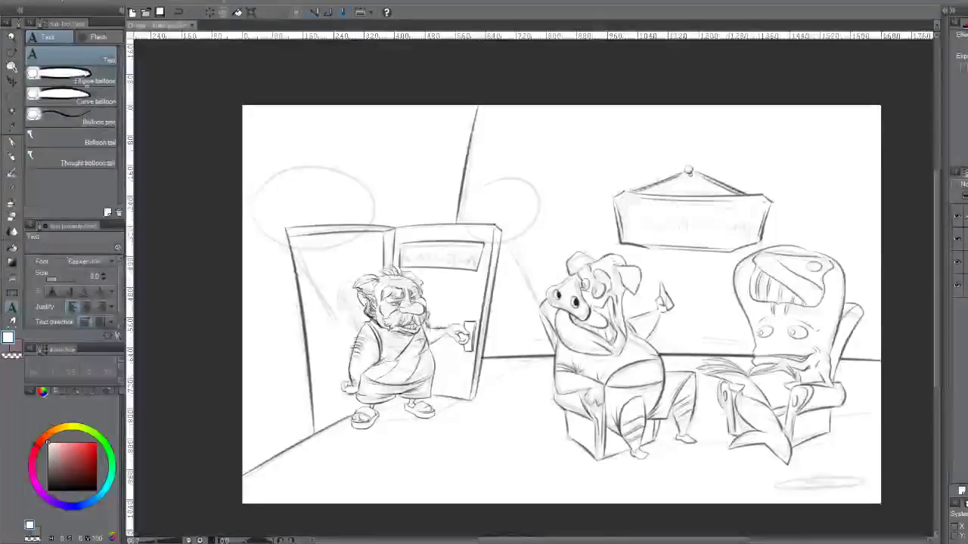
Draw two white elliptical speech balloons with black outlines, a wide one above the bearded character and a rounder one near the pig
left_click(76, 80)
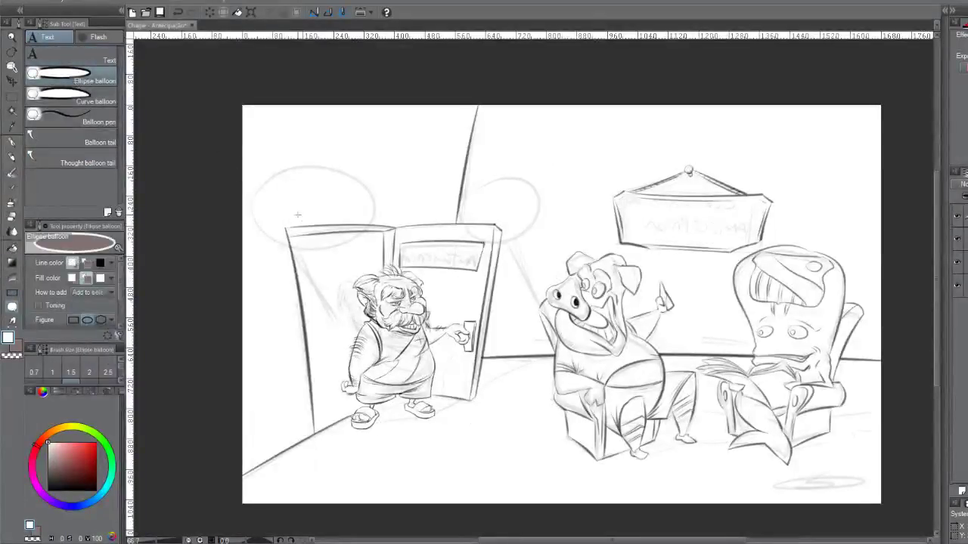
left_click_drag(268, 175, 385, 258)
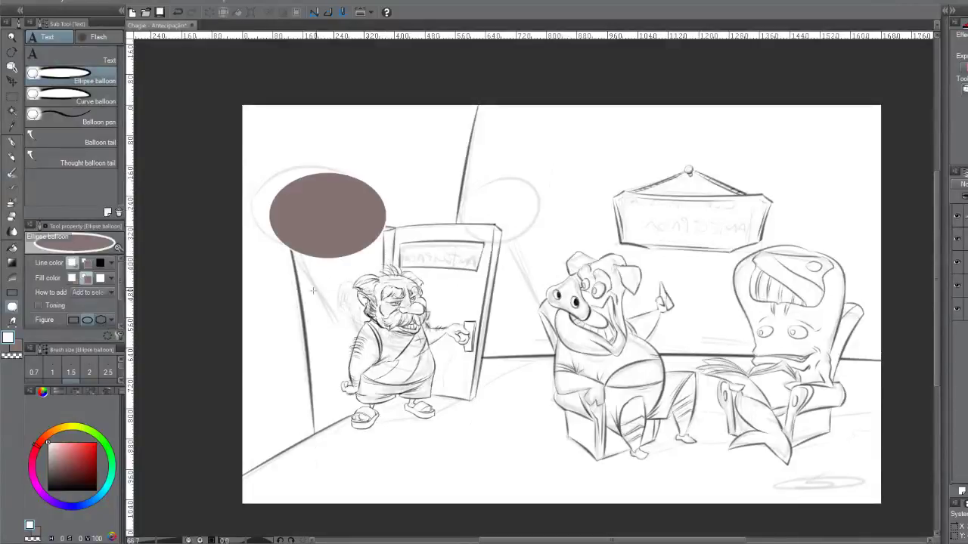
key("ctrl+z")
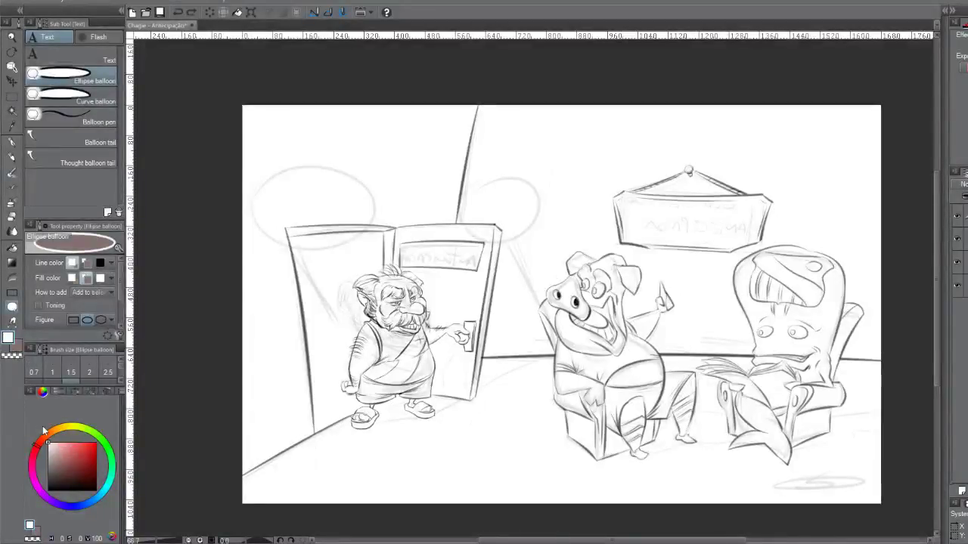
mouse_move(55, 453)
left_mouse_down()
mouse_move(53, 473)
mouse_move(48, 443)
mouse_move(97, 492)
left_mouse_up()
left_click_drag(249, 167, 369, 252)
left_click_drag(293, 245, 351, 330)
key("ctrl+z")
left_click_drag(455, 163, 541, 244)
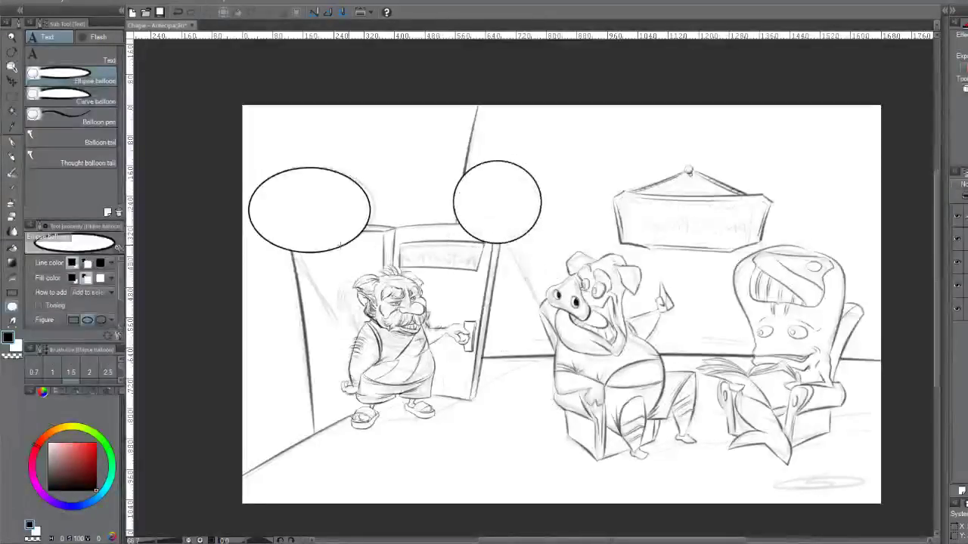
Add straight balloon tails 20 wide, one pointing to the bearded character's head and one to the pig's snout
left_click(50, 136)
left_click_drag(308, 246, 348, 299)
key("ctrl+z")
mouse_move(301, 242)
left_mouse_down()
mouse_move(353, 337)
mouse_move(360, 310)
left_mouse_up()
left_click_drag(511, 219, 543, 284)
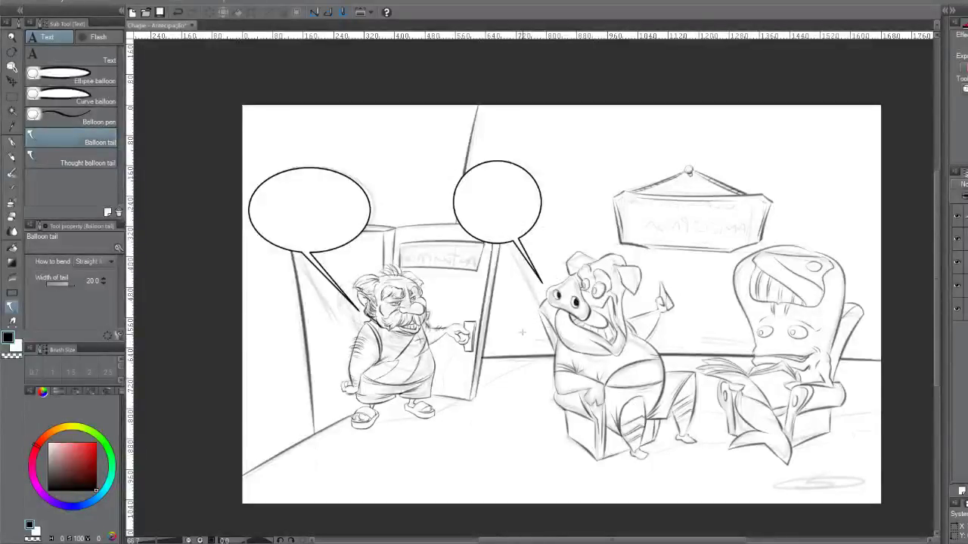
Move the pig's speech balloon and its tail slightly up and to the right, clear of the open door
left_click(505, 203)
left_click(504, 202)
left_click_drag(503, 195, 522, 181)
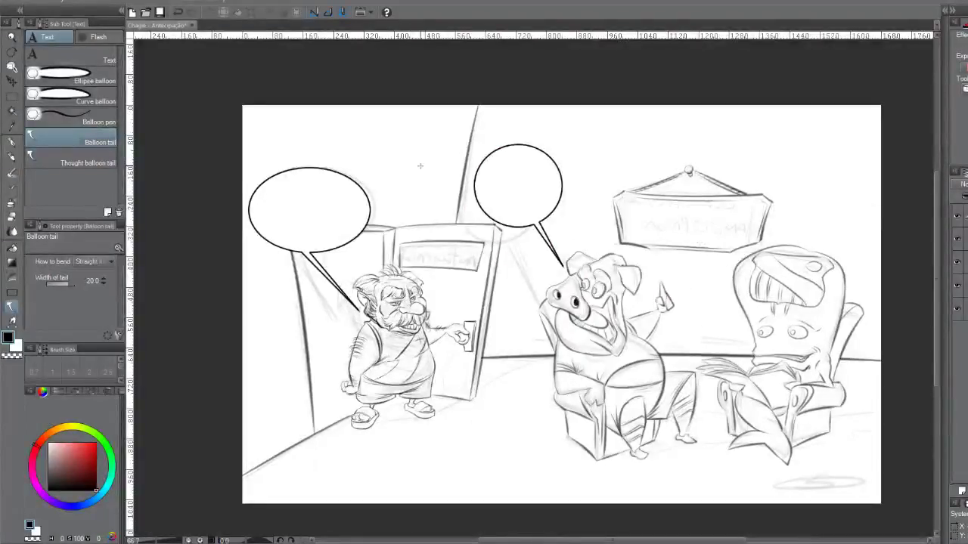
Hide and show individual layers to examine which ones hold the rough sketch and the line art
scroll(624, 235, "down", 3)
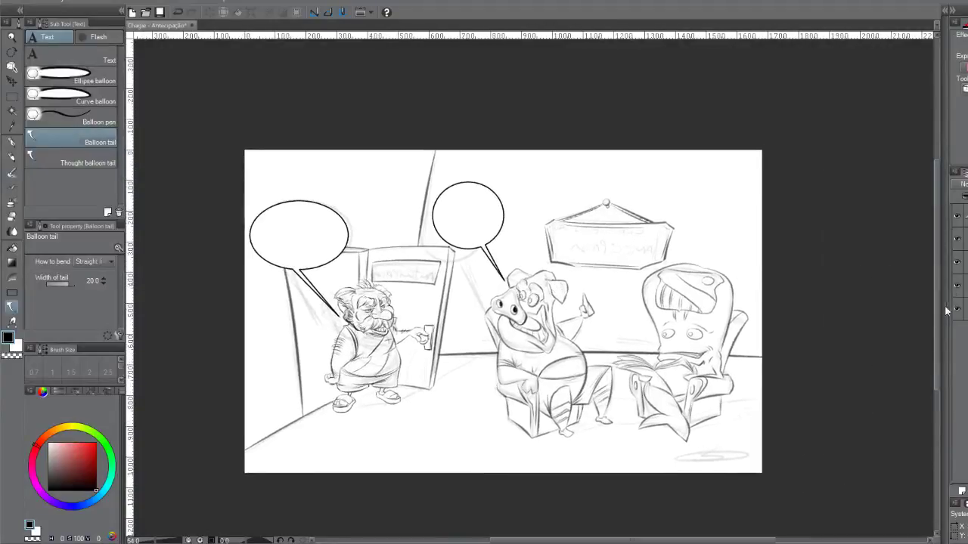
left_click(957, 241)
left_click(959, 263)
left_click(958, 262)
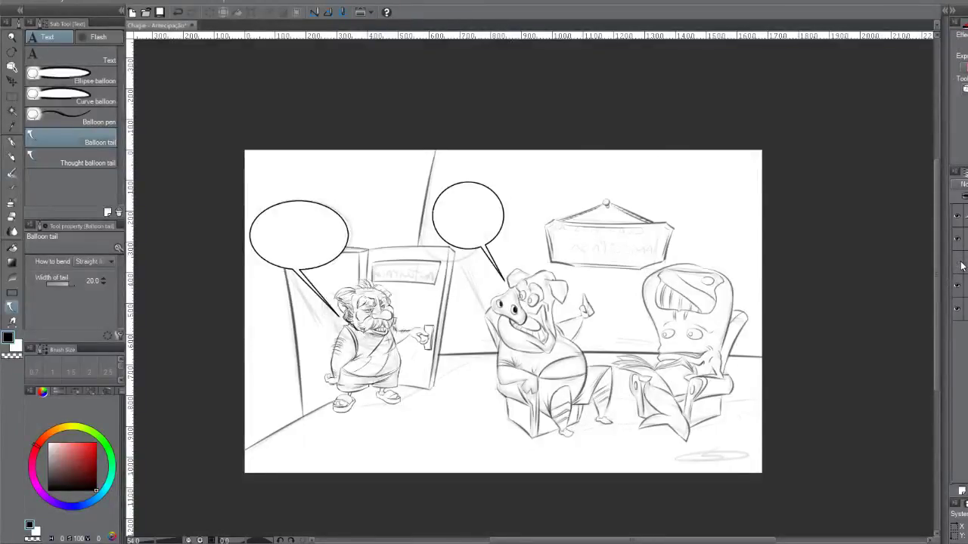
left_click(959, 264)
left_click(958, 286)
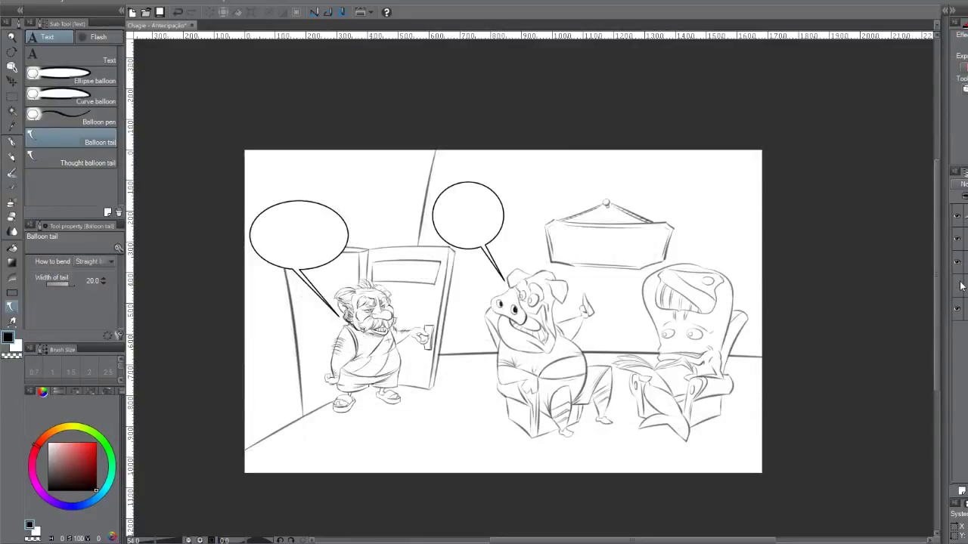
left_click(959, 286)
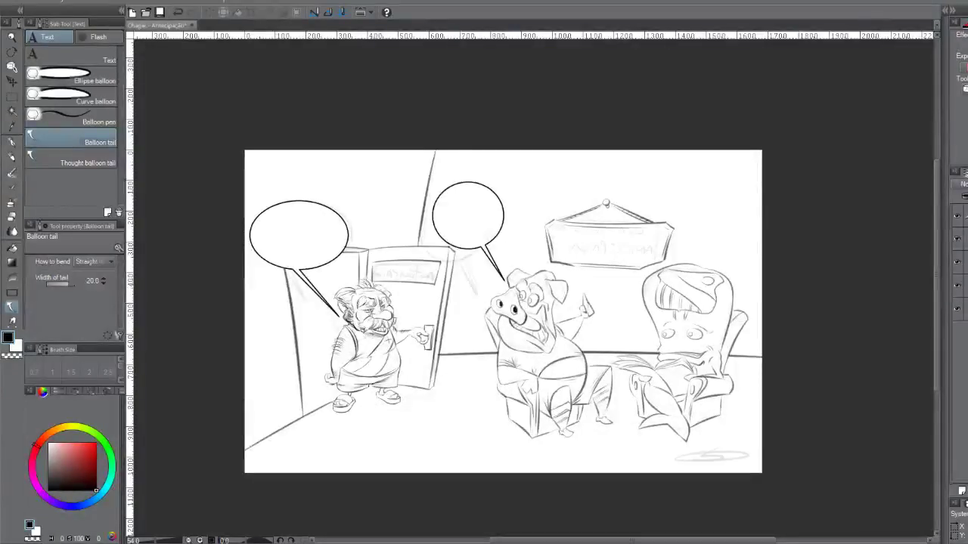
left_click(965, 262)
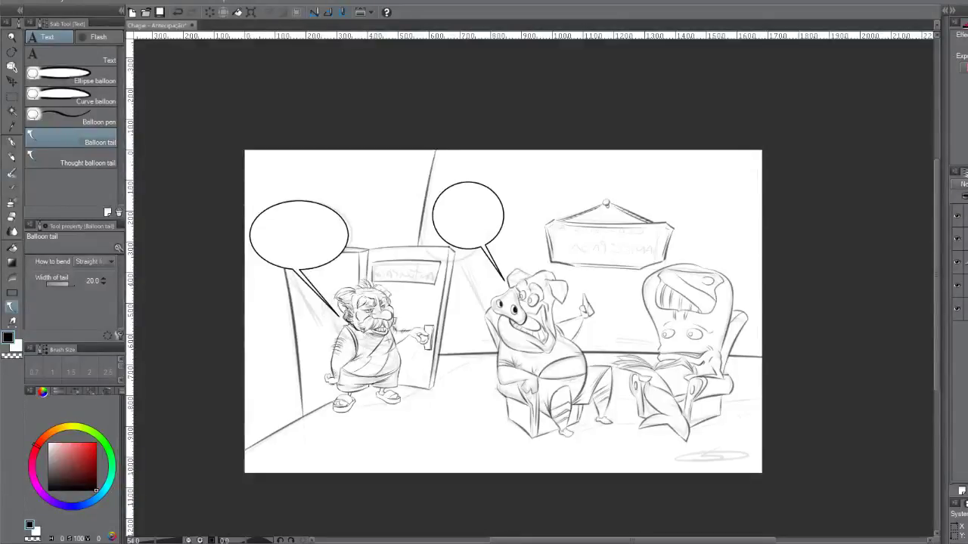
Add a new layer to the stack and toggle the visibility of neighbouring layers to check their content
key("ctrl+shift+n")
left_click(961, 259)
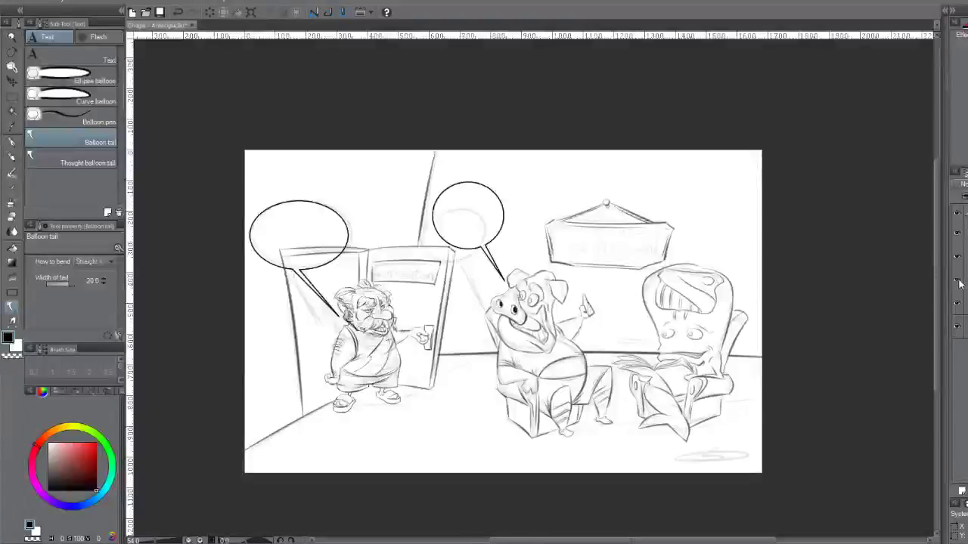
left_click(959, 282)
left_click(959, 282)
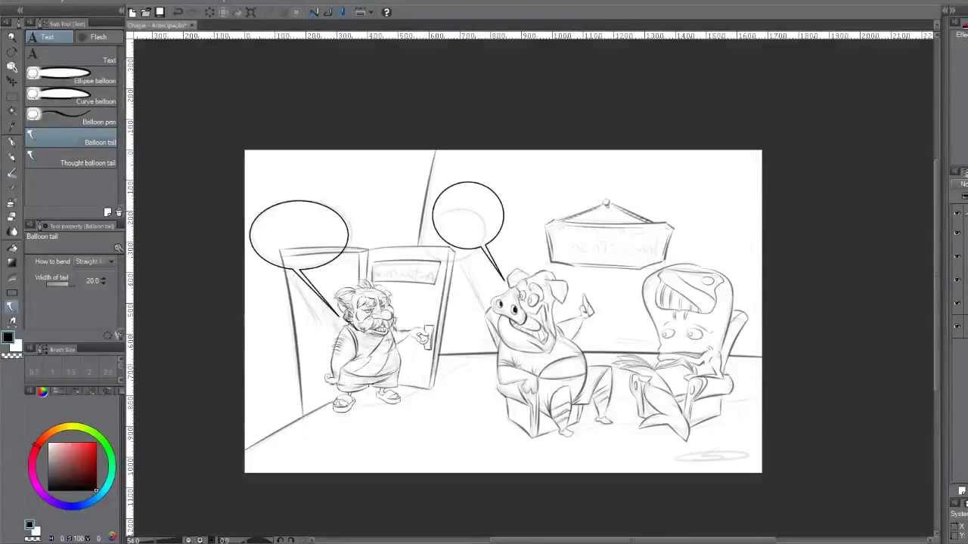
left_click(958, 234)
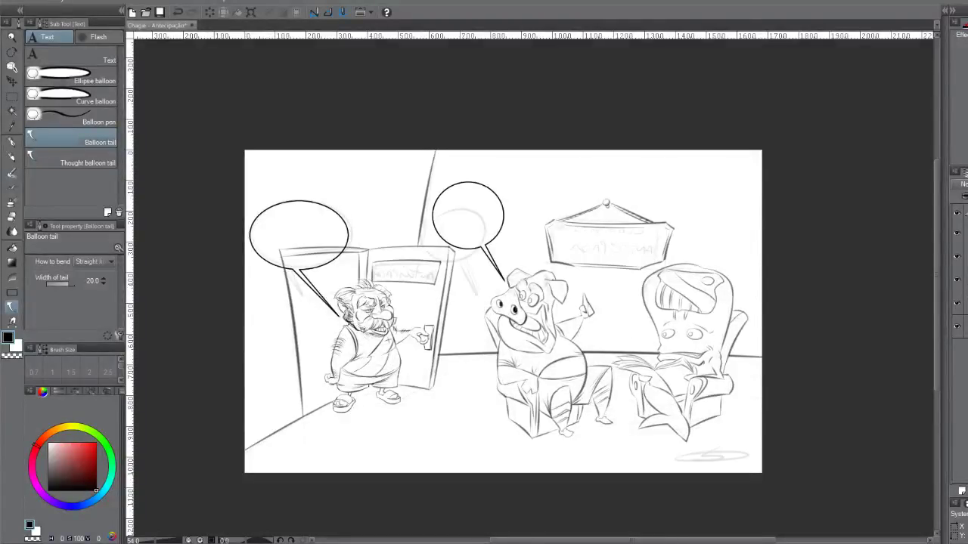
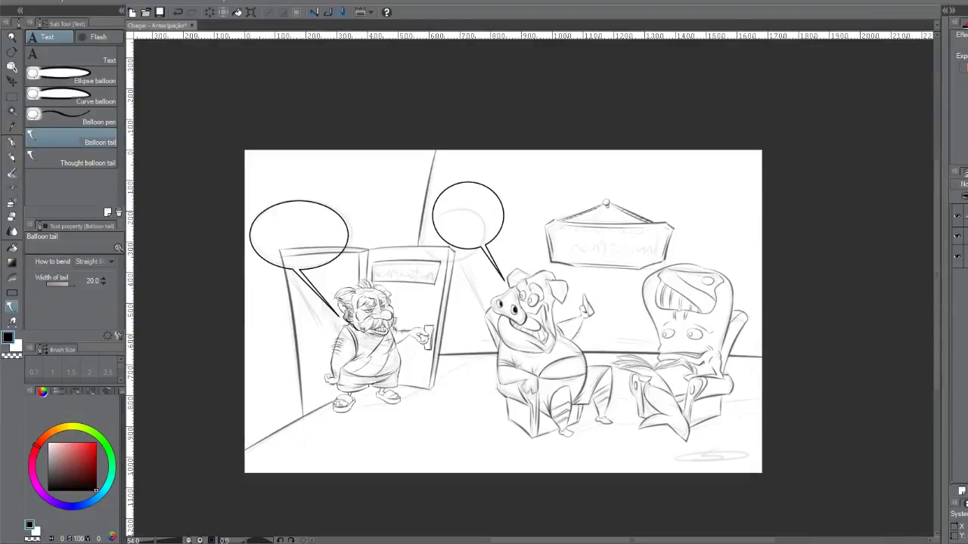
Set the main drawing colour to a light orange skin tone with H 27, S 52, V 92
scroll(495, 267, "up", 1)
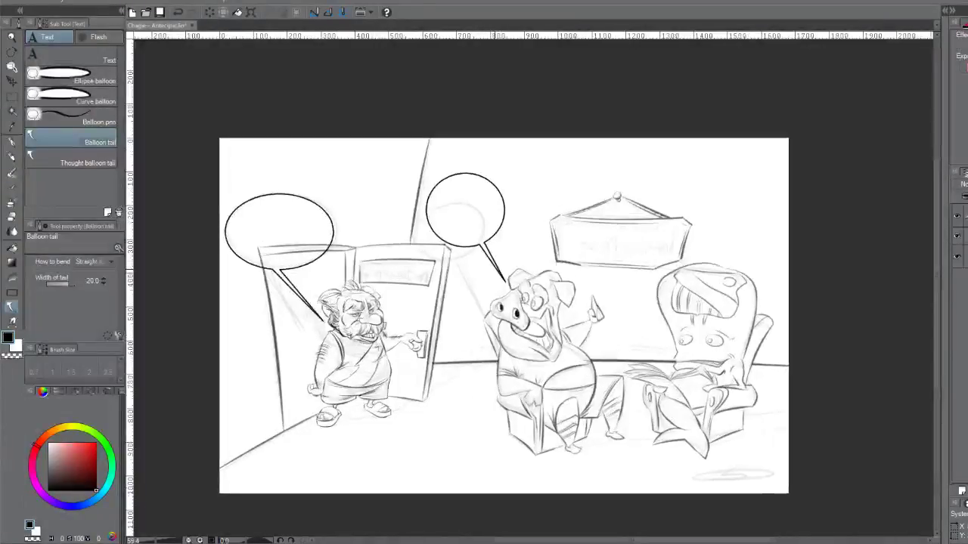
scroll(488, 269, "up", 1)
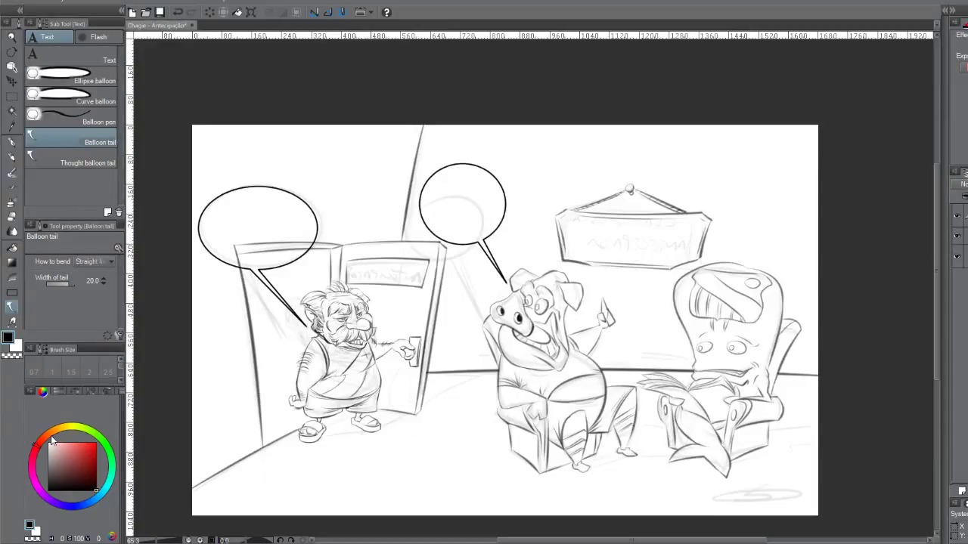
left_click(51, 436)
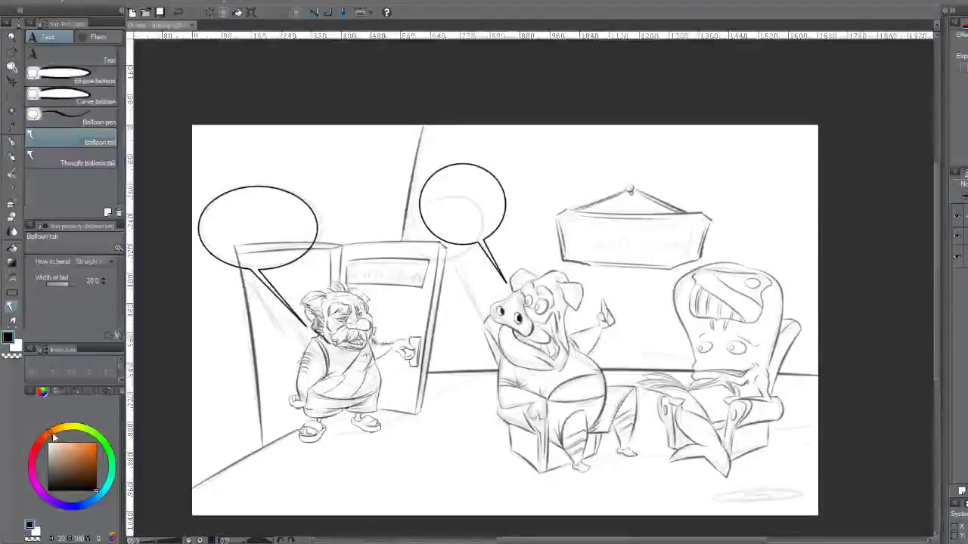
key("x")
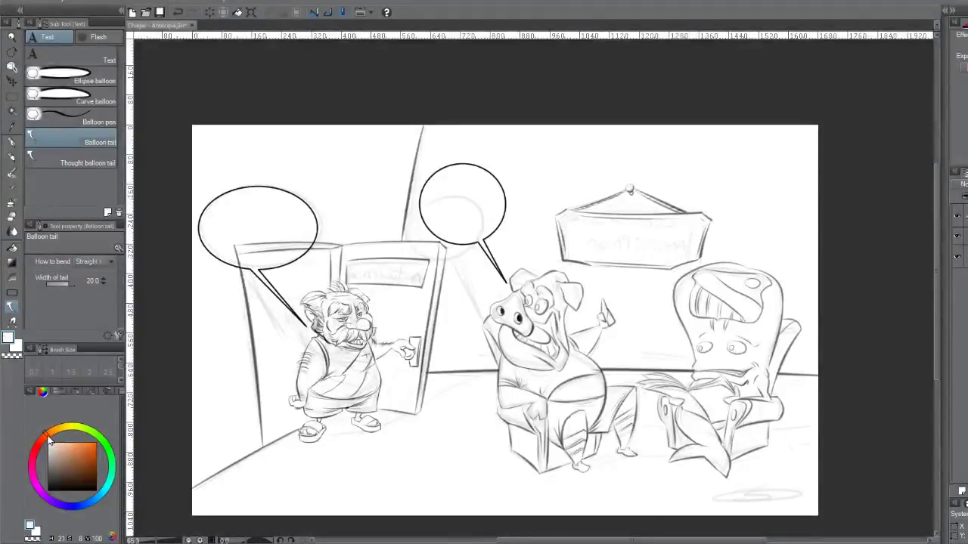
left_click(48, 434)
left_click(75, 448)
left_click_drag(74, 448, 73, 446)
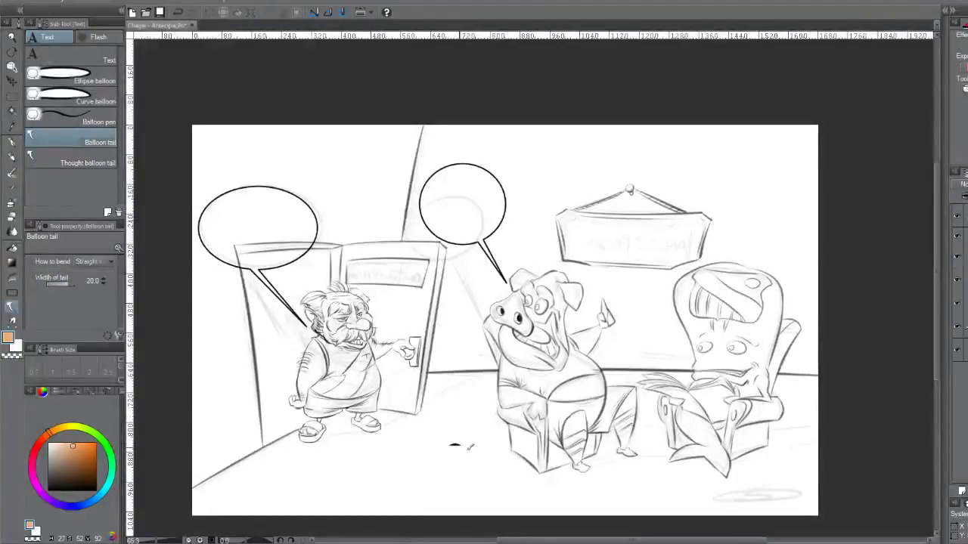
Undo the stray dark mark on the empty floor between the old man and the pig's armchair
key("b")
key("ctrl+t")
key("ctrl+z")
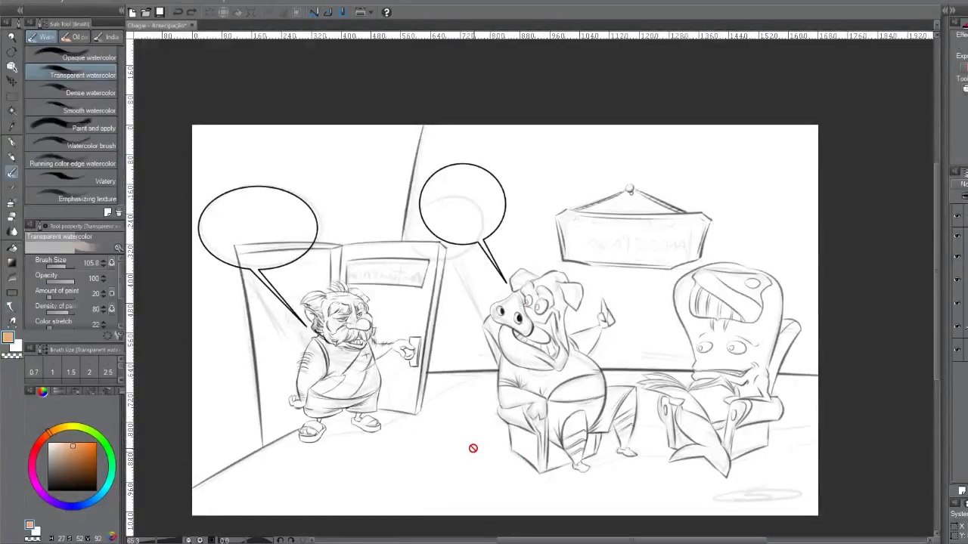
key("ctrl+t")
key("Escape")
key("ctrl+y")
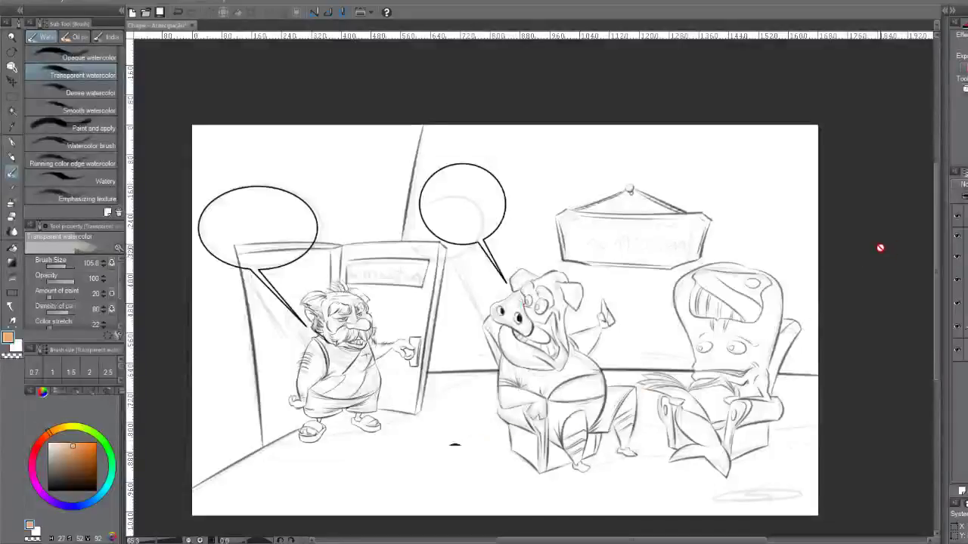
key("ctrl+t")
key("Escape")
key("ctrl+z")
key("ctrl+z")
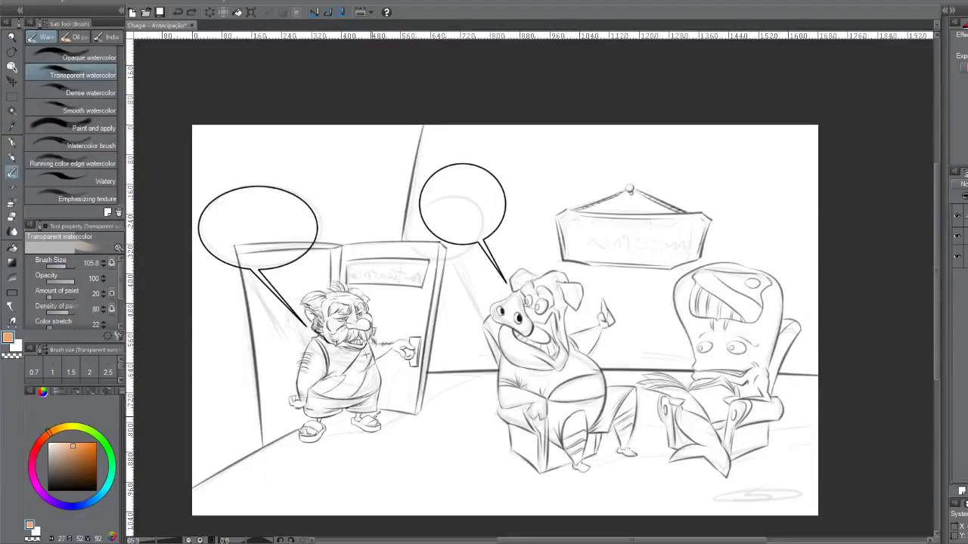
key("ctrl+z")
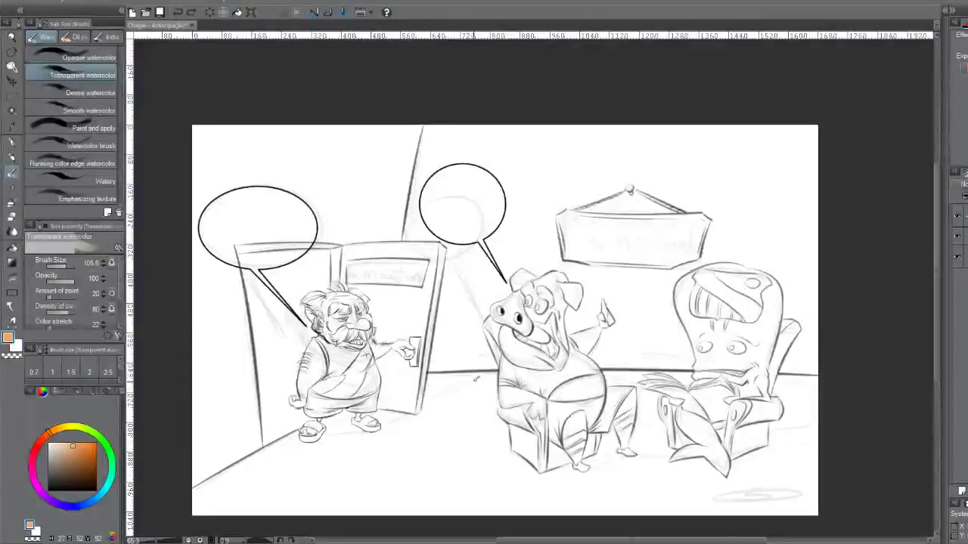
key("ctrl+z")
key("ctrl+z")
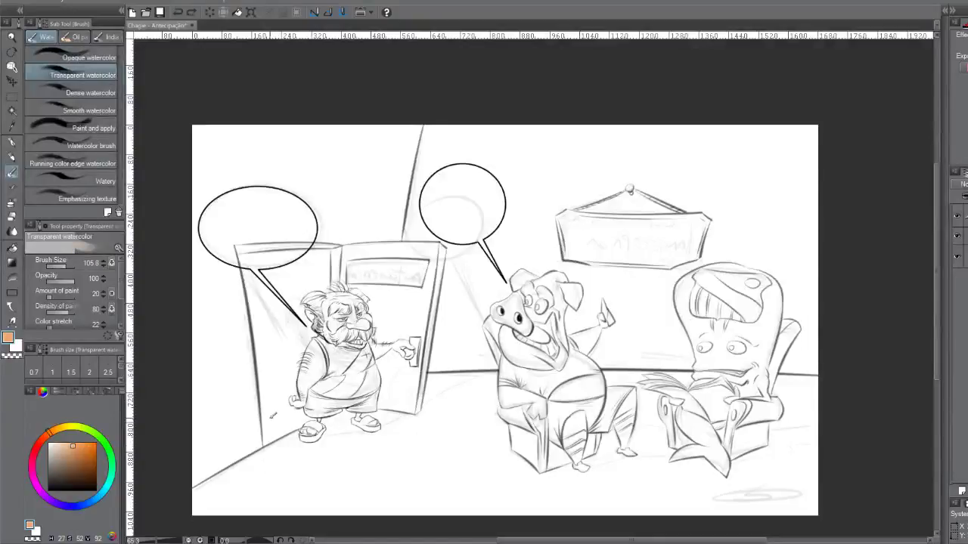
Outline the floor with a polyline selection along the wall line and door base, and fill it with the light orange
key("m")
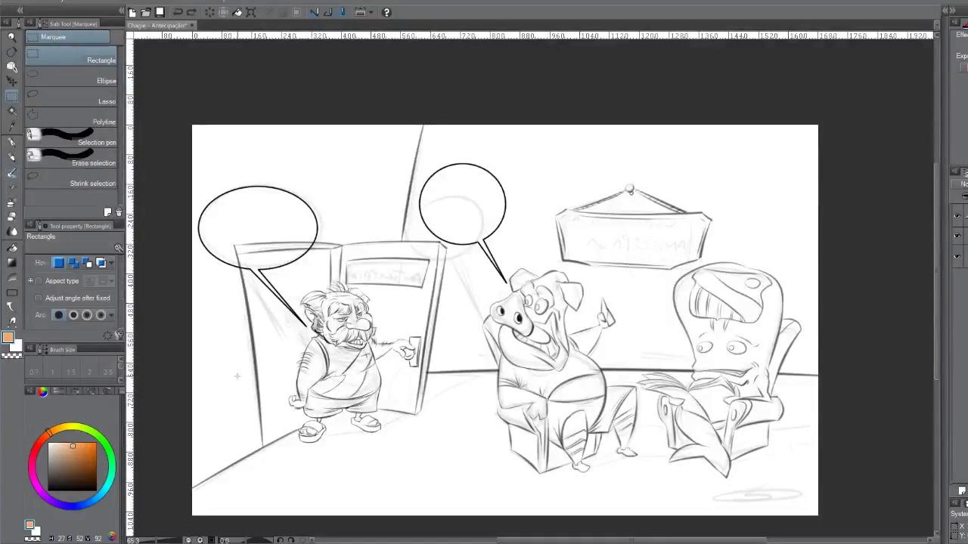
left_click(74, 115)
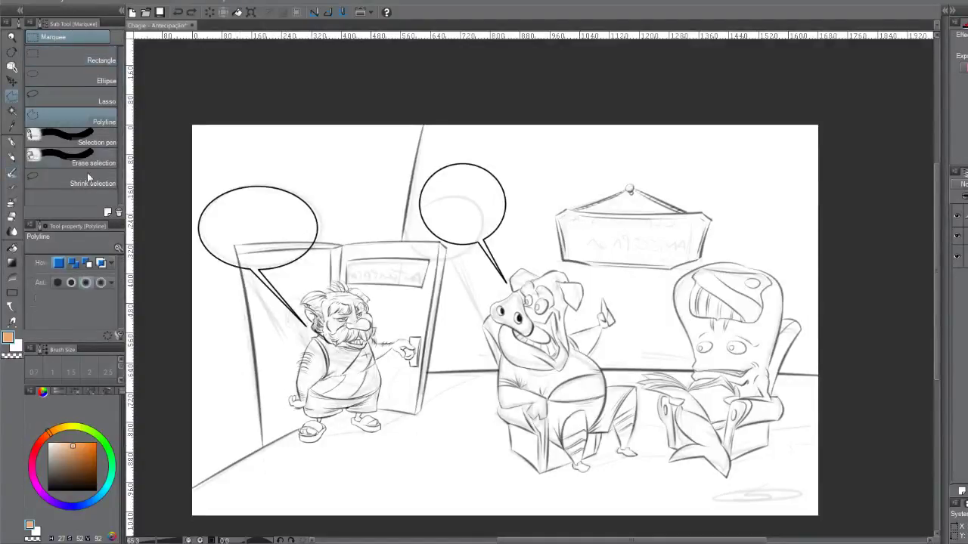
key("ctrl+z")
left_click(192, 488)
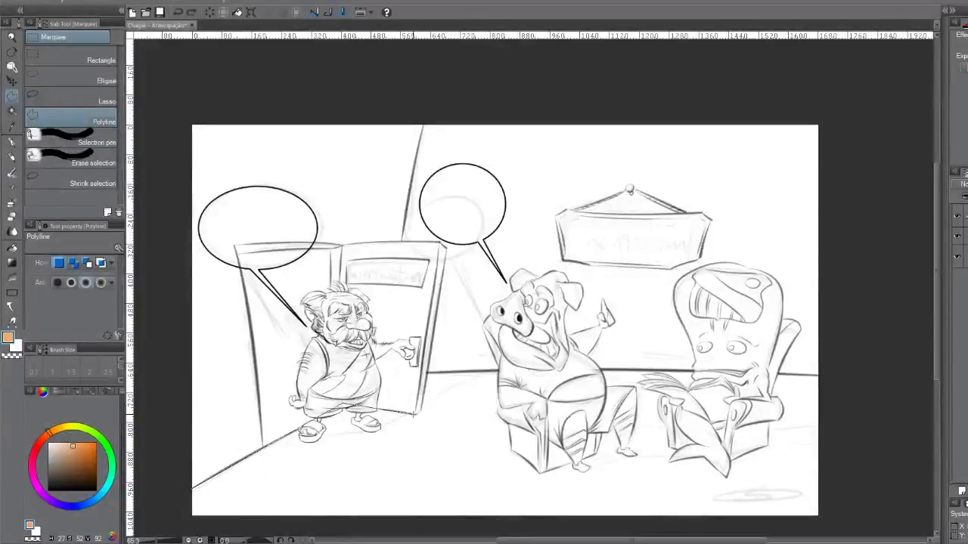
left_click(365, 406)
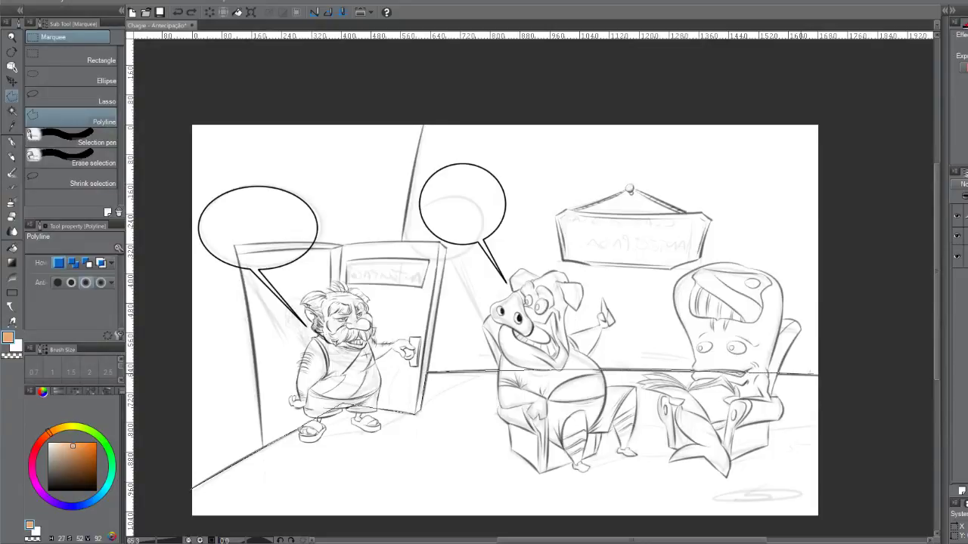
left_click(820, 375)
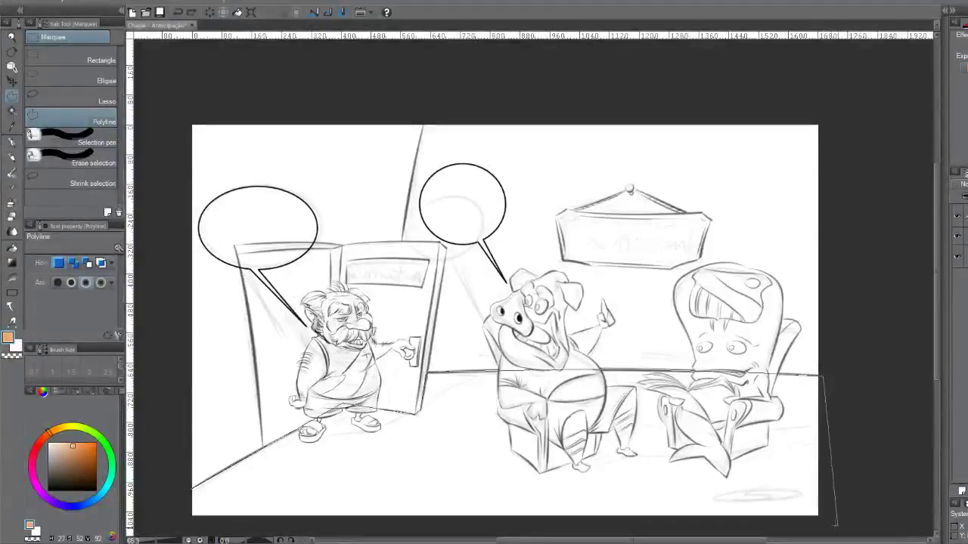
scroll(824, 454, "left", 10)
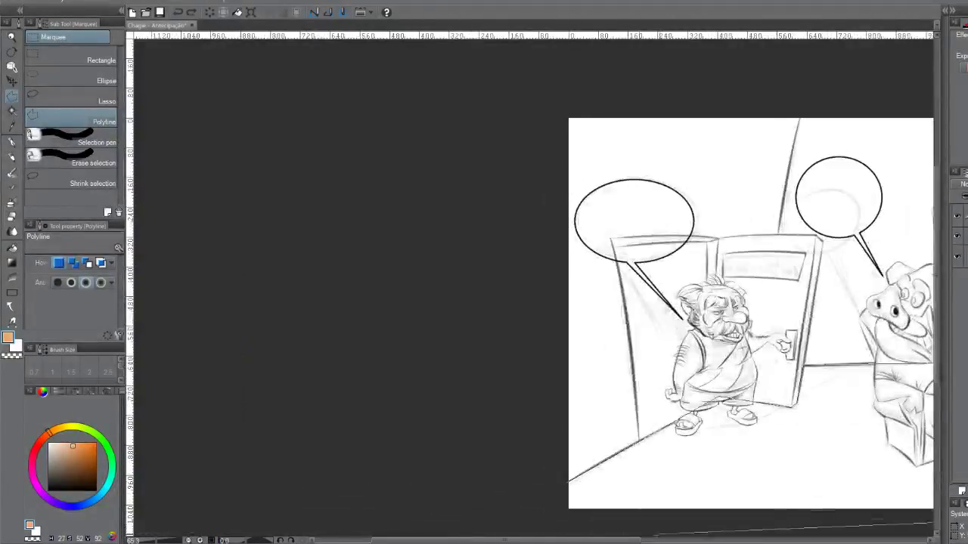
left_click(564, 522)
left_click(568, 482)
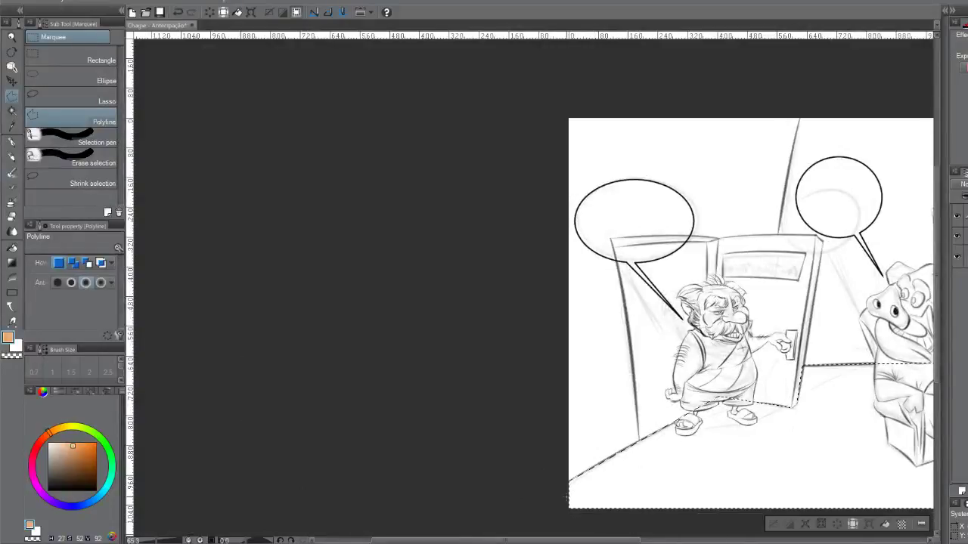
left_click_drag(696, 454, 416, 312)
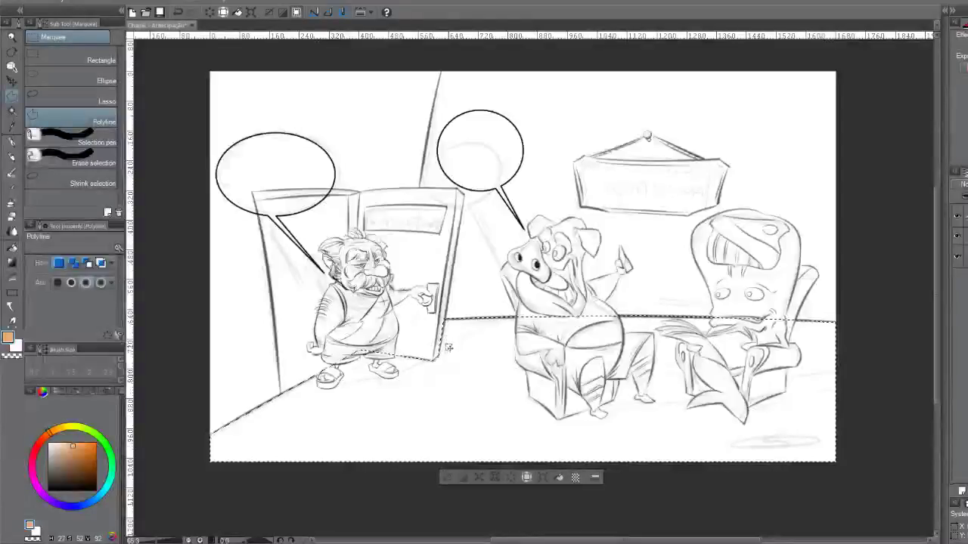
key("g")
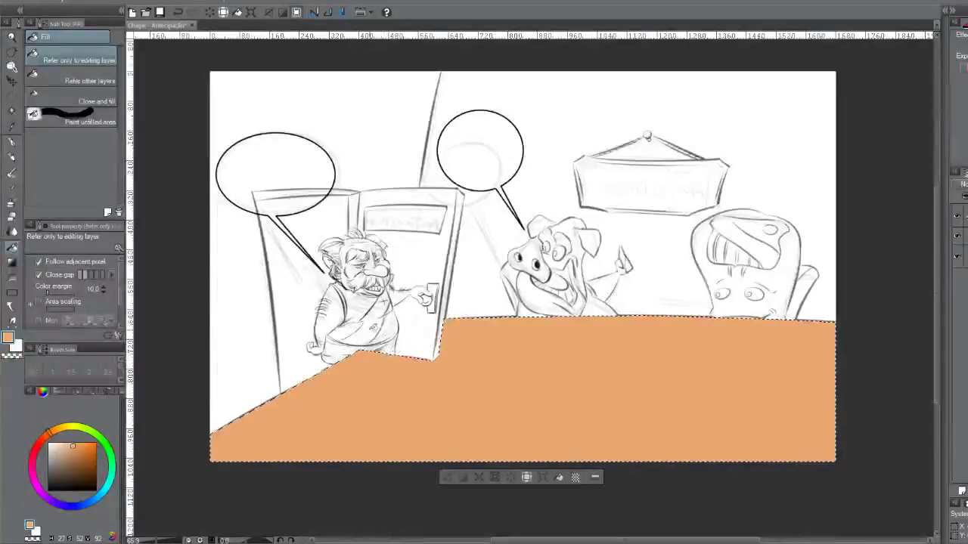
Invert the selection, fill the wall area with a pale beige of S 11, V 94, and deselect
left_click(53, 446)
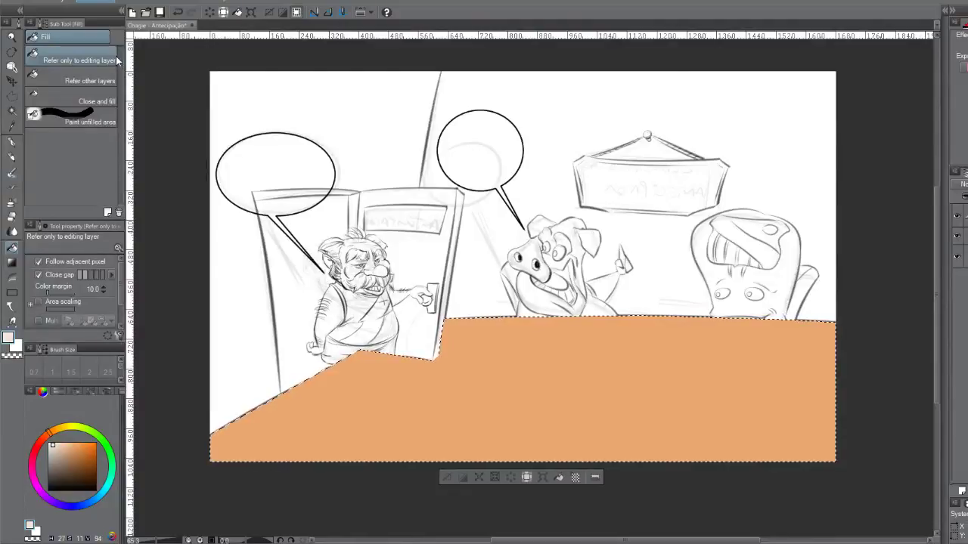
key("ctrl+shift+i")
left_click(257, 266)
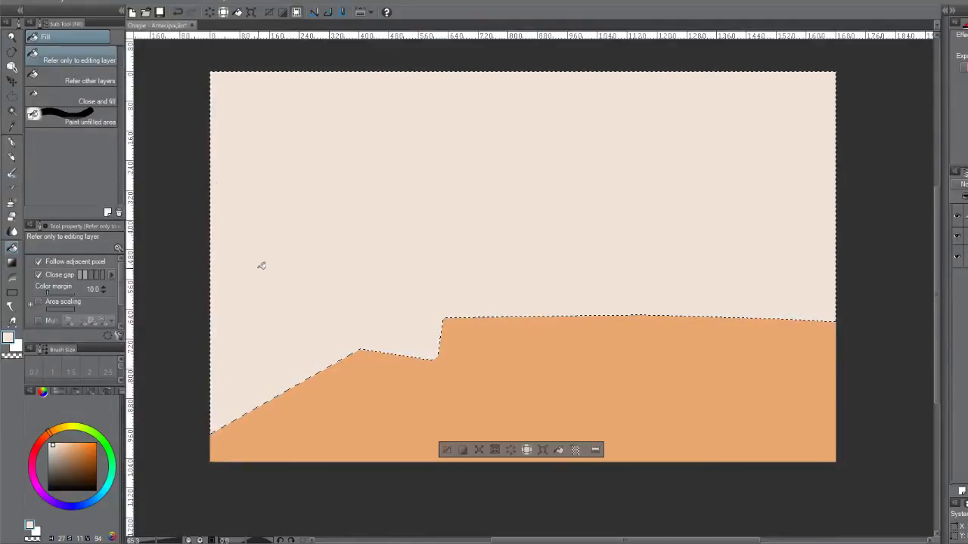
left_click(447, 449)
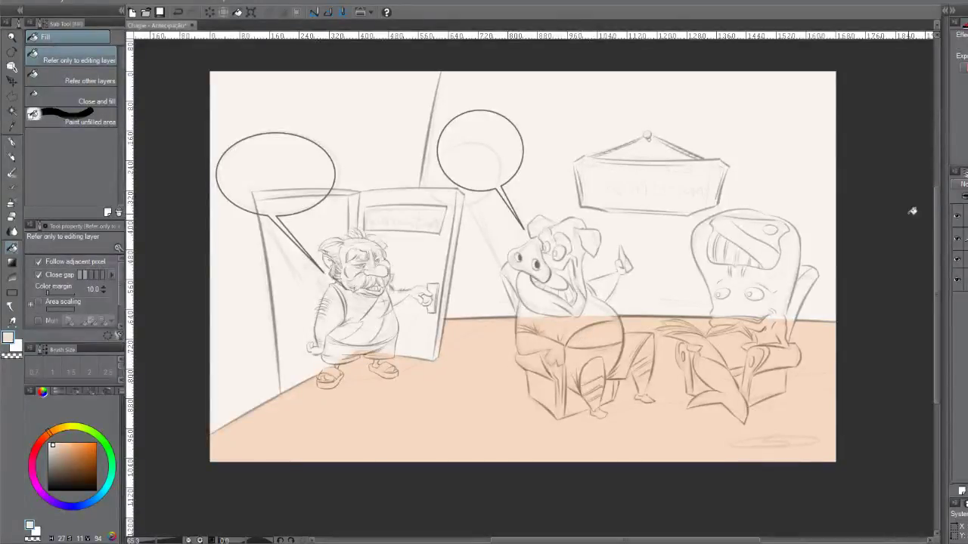
Erase the floor colour from the pig's arm and along the edges of its armchair with the Hard eraser
key("e")
left_click_drag(557, 350, 529, 329)
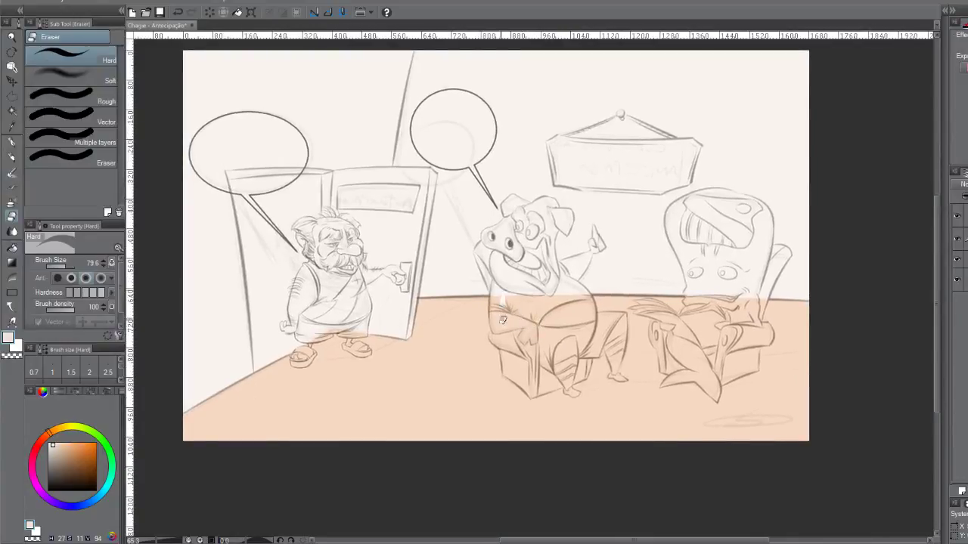
left_click_drag(496, 281, 496, 338)
scroll(522, 353, "up", 3)
mouse_move(491, 330)
left_mouse_down()
mouse_move(498, 361)
mouse_move(503, 346)
mouse_move(476, 321)
mouse_move(503, 346)
mouse_move(504, 366)
mouse_move(489, 326)
mouse_move(476, 322)
mouse_move(498, 353)
mouse_move(495, 345)
mouse_move(499, 381)
mouse_move(538, 417)
mouse_move(583, 395)
left_mouse_up()
left_click_drag(539, 419, 607, 389)
mouse_move(558, 411)
left_mouse_down()
mouse_move(616, 387)
mouse_move(657, 294)
mouse_move(660, 343)
mouse_move(639, 359)
mouse_move(667, 326)
mouse_move(653, 351)
left_mouse_up()
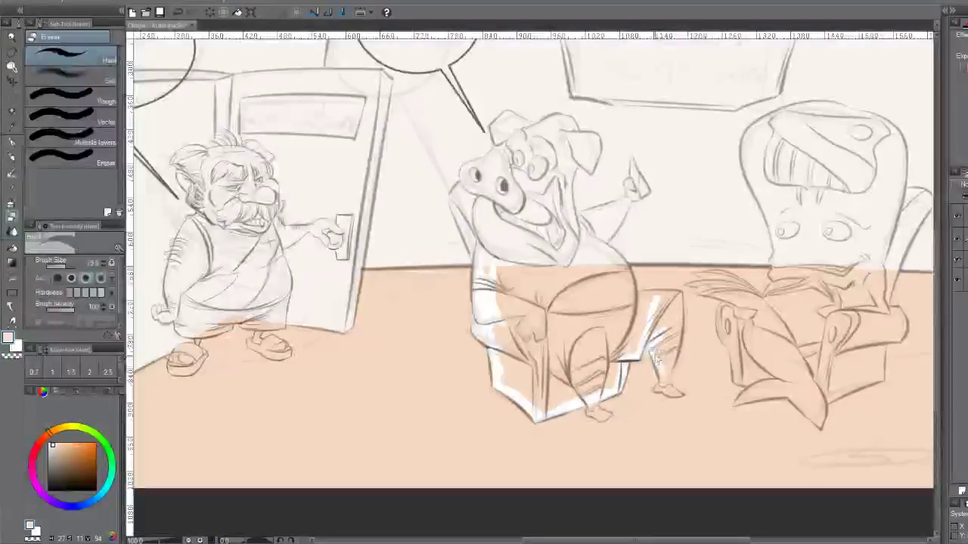
Erase the remaining floor colour inside the pig's body, legs and both feet with the Hard eraser
left_click_drag(671, 307, 663, 384)
mouse_move(680, 301)
left_mouse_down()
mouse_move(633, 314)
mouse_move(675, 293)
mouse_move(642, 304)
mouse_move(674, 298)
mouse_move(653, 297)
mouse_move(664, 296)
mouse_move(650, 323)
mouse_move(680, 289)
mouse_move(665, 357)
mouse_move(646, 344)
mouse_move(589, 354)
mouse_move(602, 336)
mouse_move(634, 332)
mouse_move(604, 383)
mouse_move(614, 364)
mouse_move(577, 392)
mouse_move(600, 354)
mouse_move(581, 353)
mouse_move(546, 408)
mouse_move(523, 382)
mouse_move(503, 377)
mouse_move(486, 280)
mouse_move(502, 288)
mouse_move(537, 267)
mouse_move(586, 258)
mouse_move(616, 263)
mouse_move(625, 296)
mouse_move(623, 263)
mouse_move(630, 295)
mouse_move(606, 291)
mouse_move(618, 271)
mouse_move(527, 320)
mouse_move(552, 299)
mouse_move(521, 351)
mouse_move(550, 371)
mouse_move(575, 340)
mouse_move(577, 371)
mouse_move(607, 325)
left_mouse_up()
left_click_drag(640, 383, 618, 352)
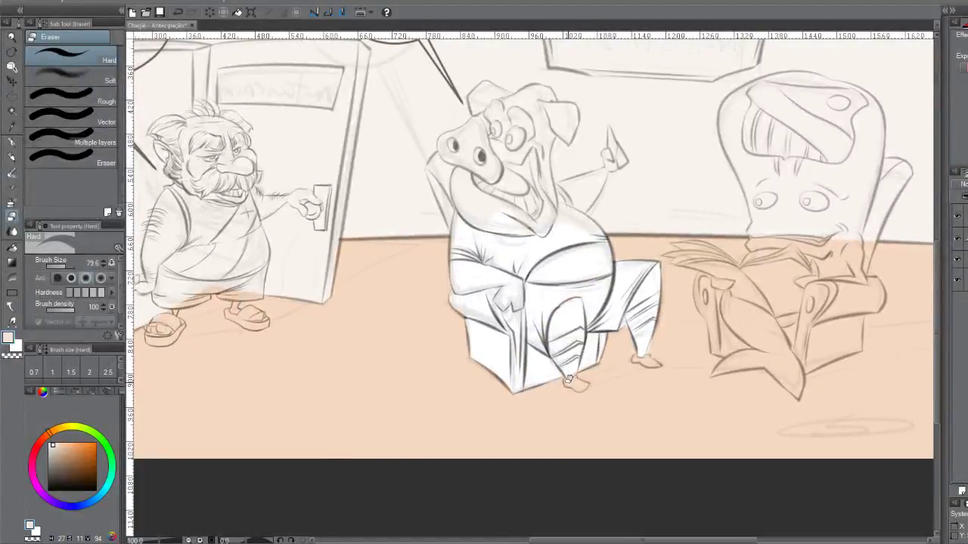
mouse_move(568, 380)
left_mouse_down()
mouse_move(577, 385)
mouse_move(580, 375)
left_mouse_up()
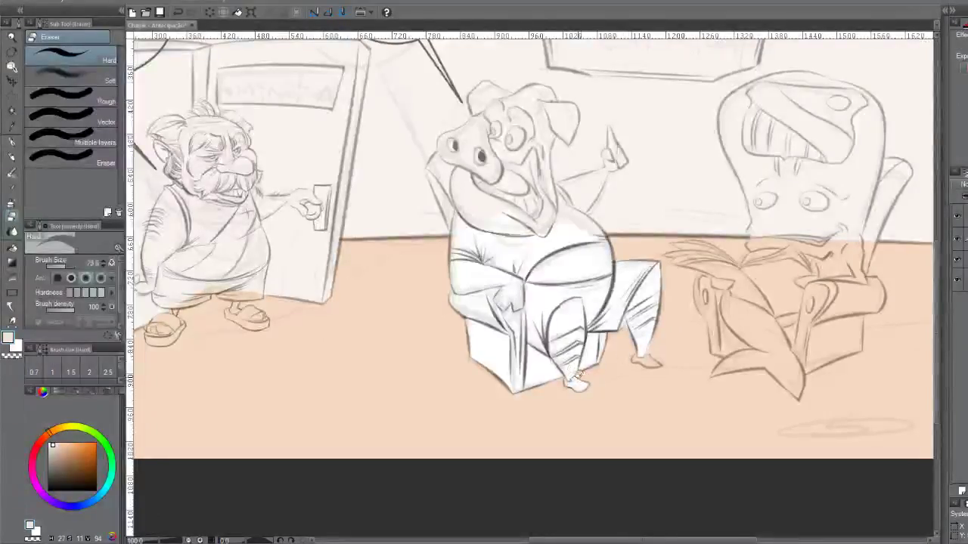
left_click_drag(635, 356, 650, 361)
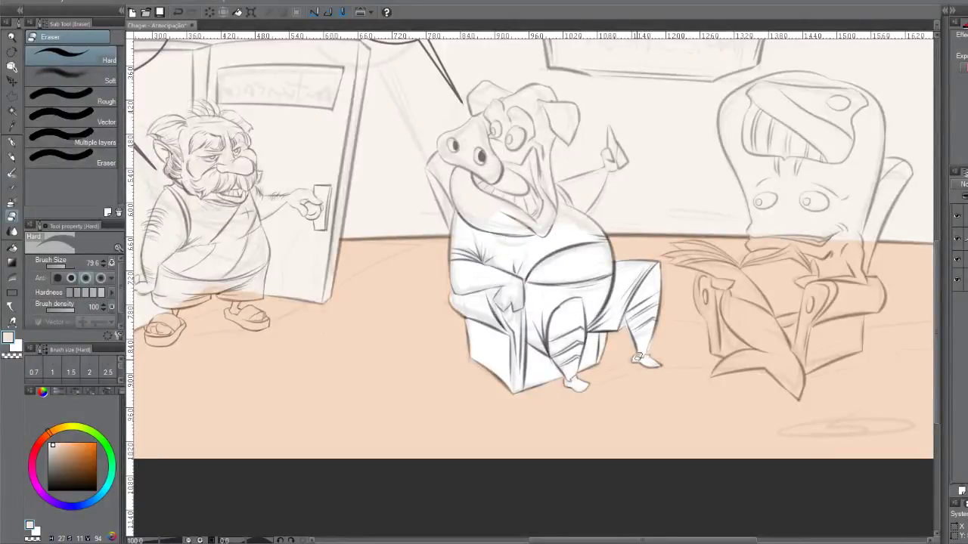
scroll(655, 364, "down", 2)
scroll(661, 347, "up", 3)
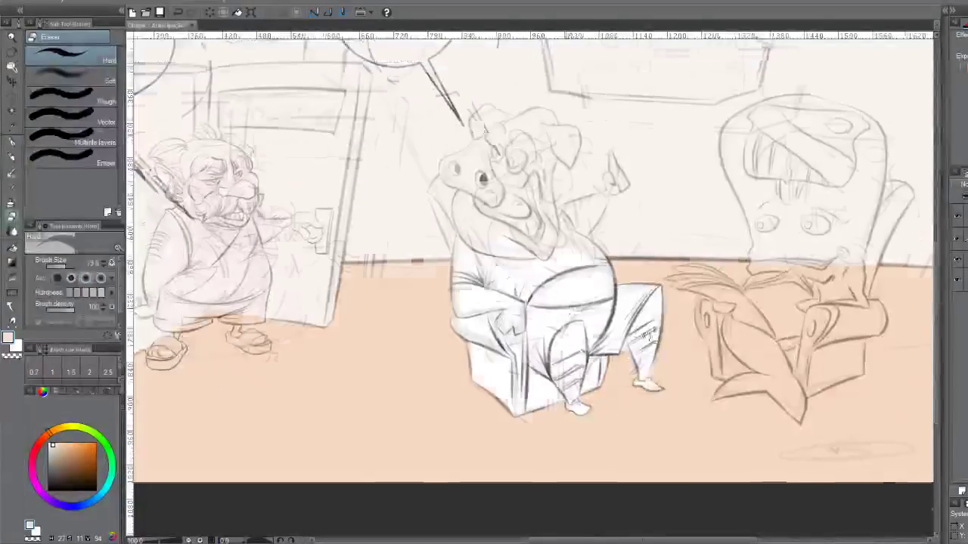
scroll(668, 330, "down", 2)
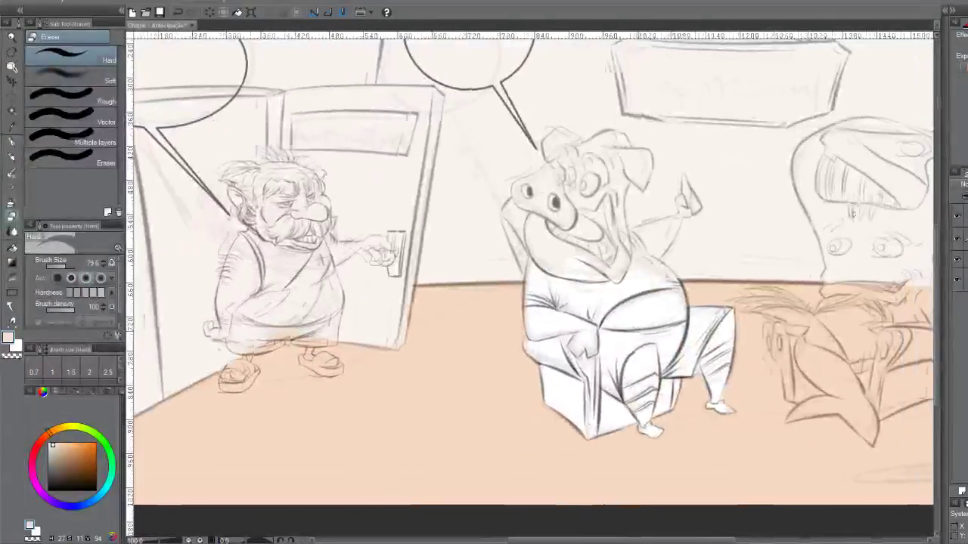
scroll(668, 330, "up", 2)
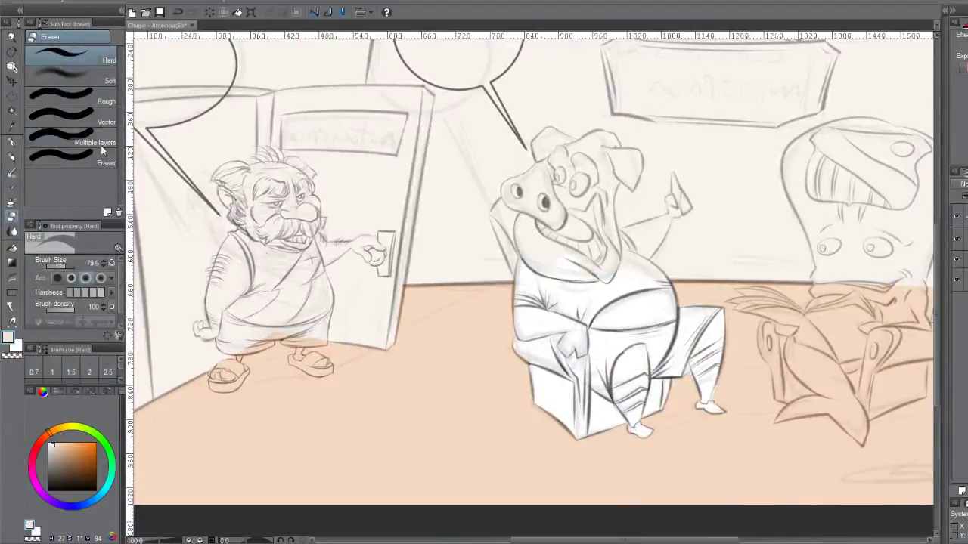
left_click(10, 96)
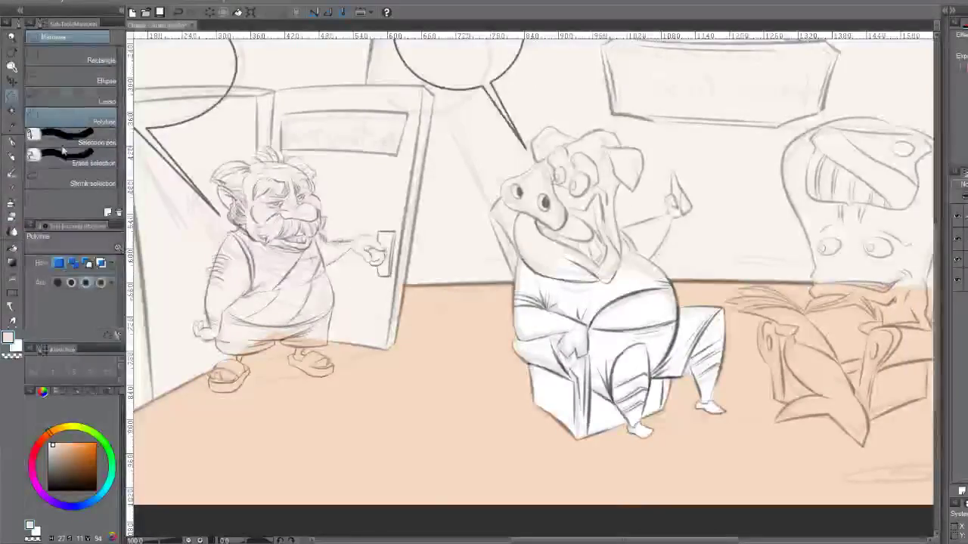
left_click_drag(582, 142, 558, 136)
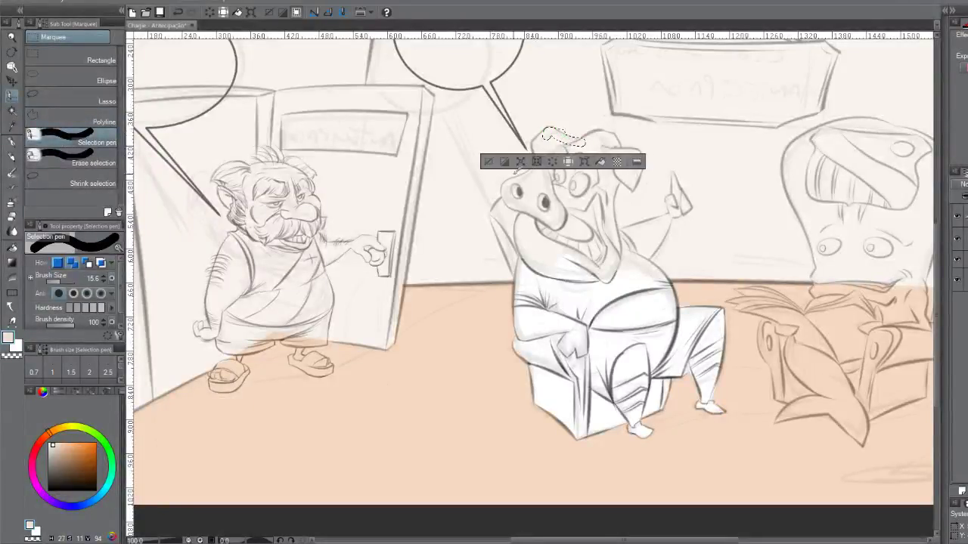
left_click(493, 162)
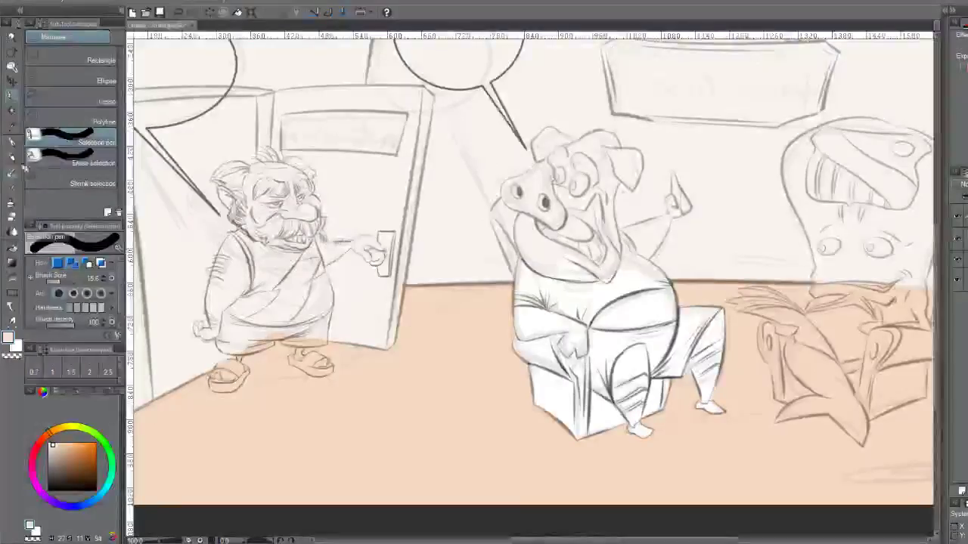
left_click(11, 174)
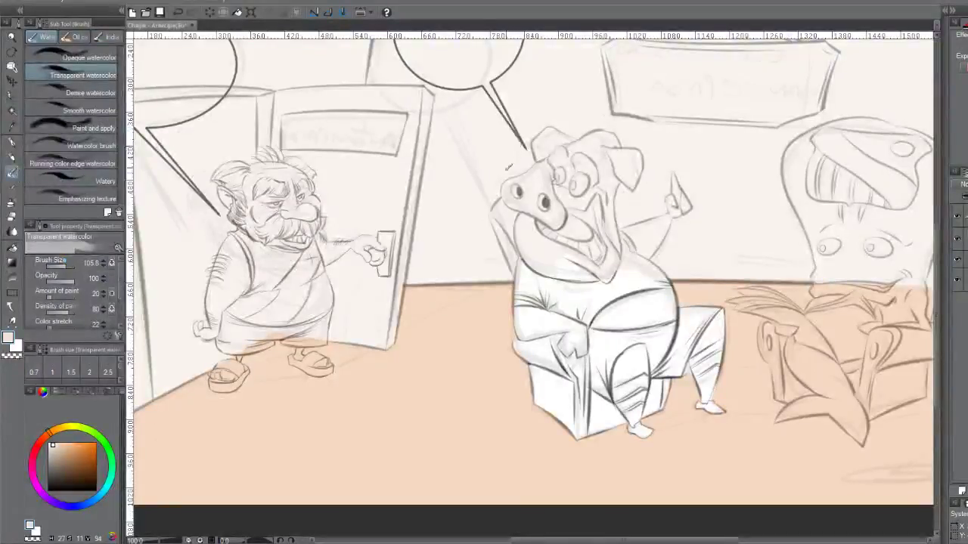
left_click(570, 176)
key("ctrl+z")
key("ctrl+z")
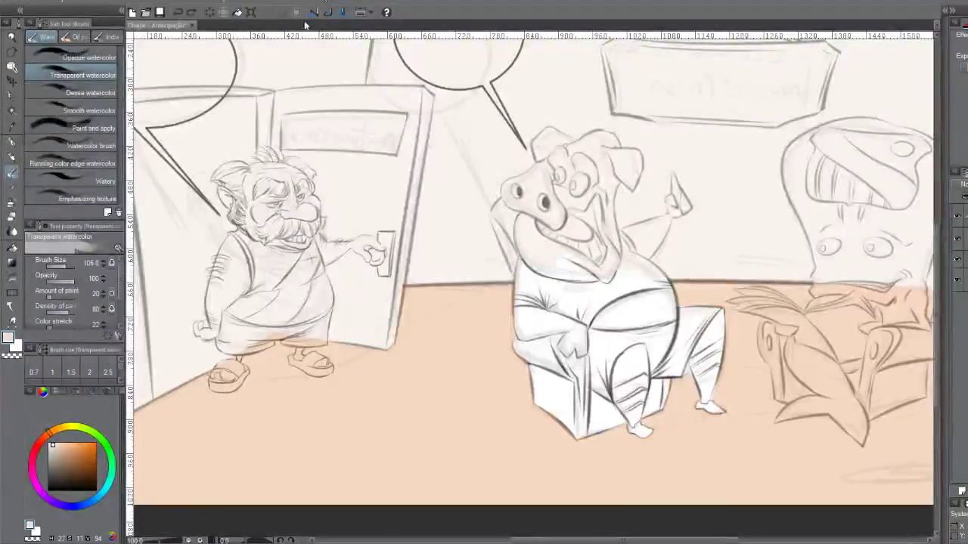
Set the drawing colour to a mid grey with S 0, V 47 and try a Calligraphy pen stroke on the pig's head
key("p")
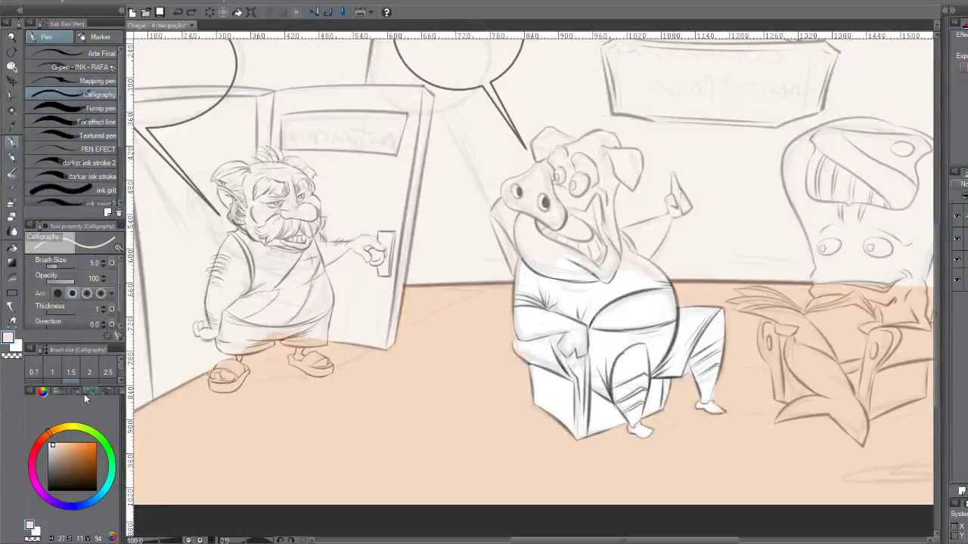
left_click(48, 469)
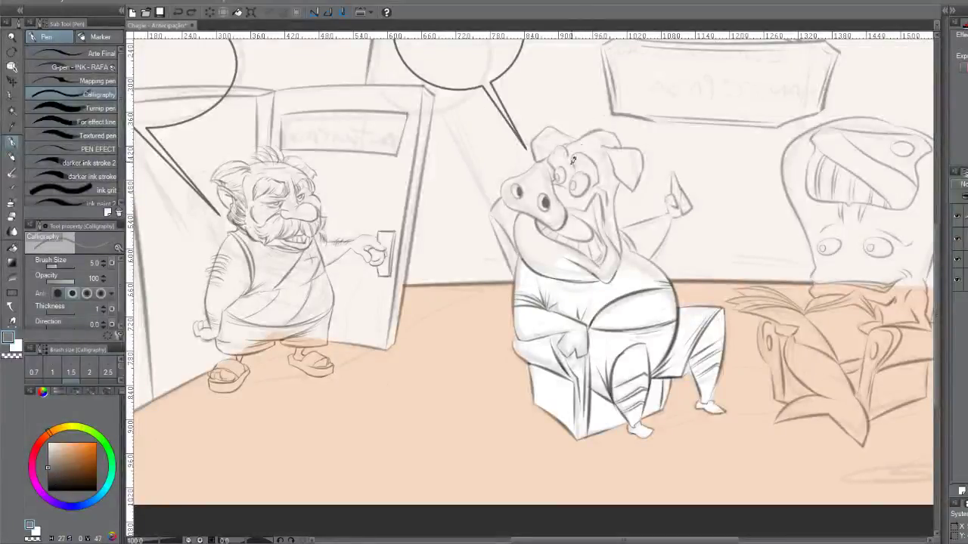
left_click_drag(561, 141, 576, 139)
key("ctrl+z")
scroll(564, 179, "up", 1)
scroll(567, 185, "up", 1)
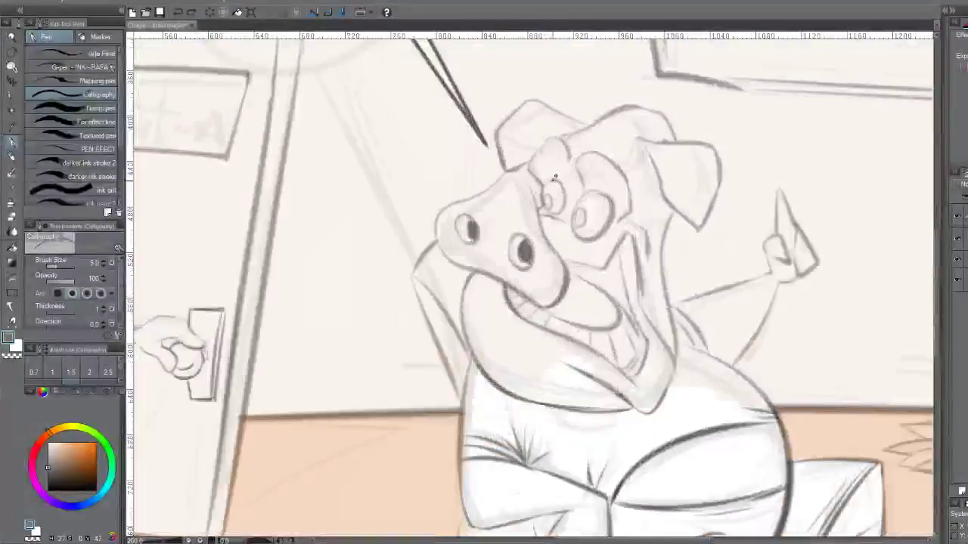
Try selecting the pig's ears, face and snout areas with Auto select, and clear the selection
left_click_drag(567, 185, 522, 205)
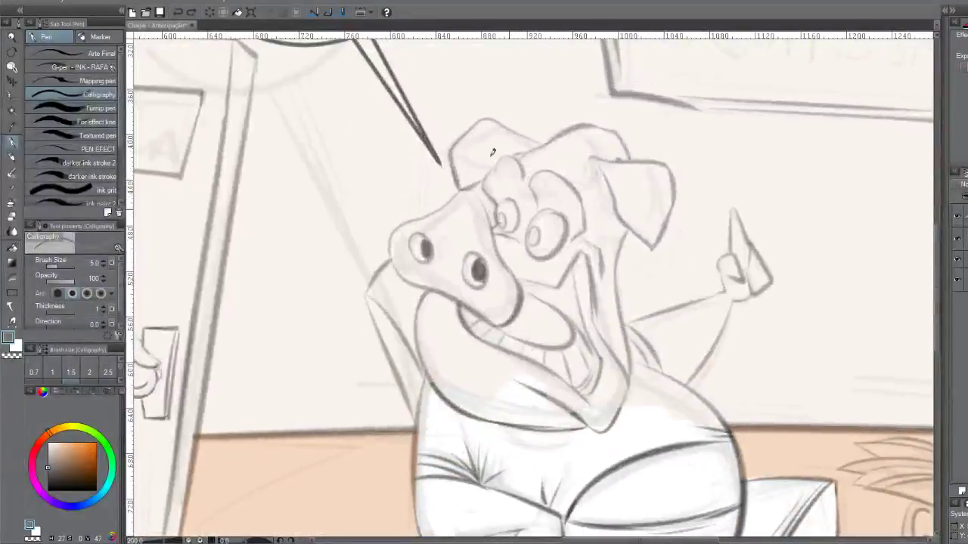
key("w")
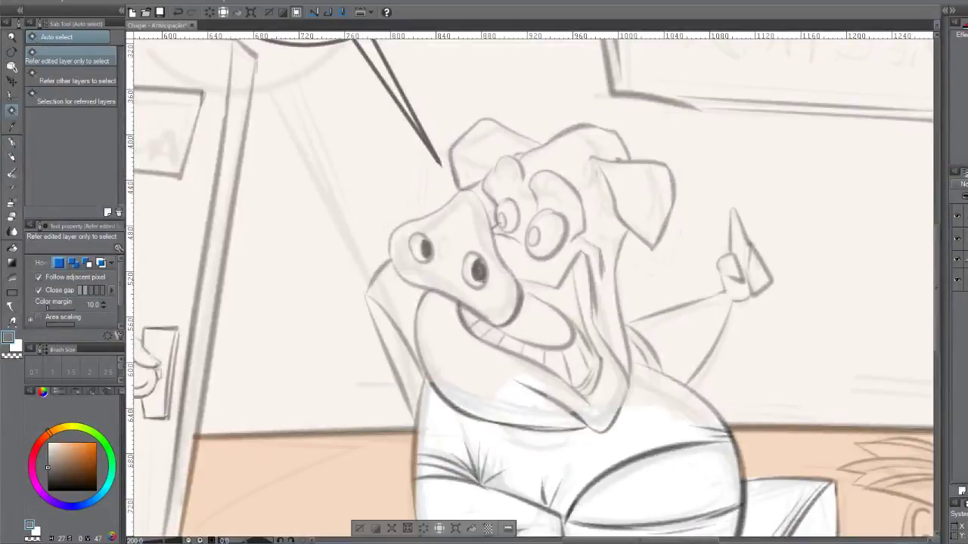
left_click(361, 531)
left_click(483, 154)
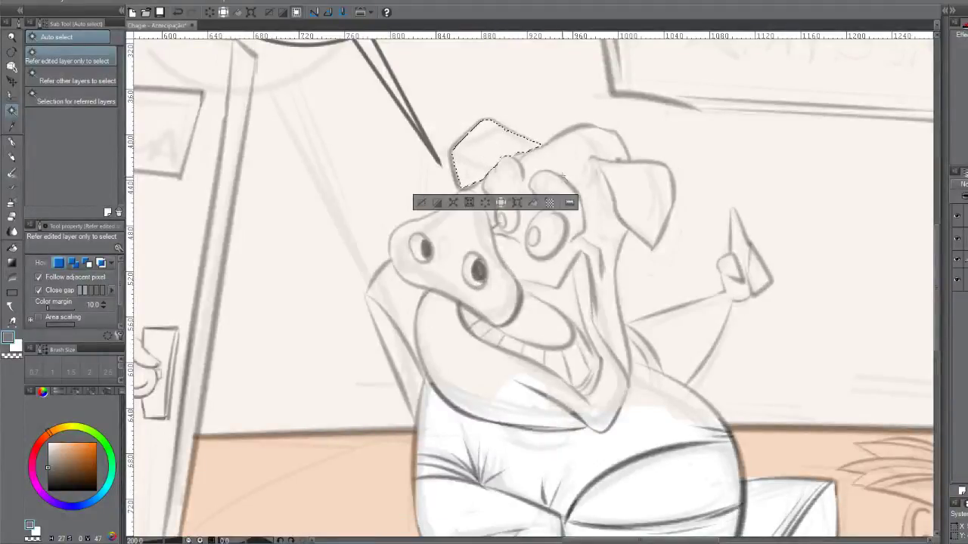
left_click(619, 195)
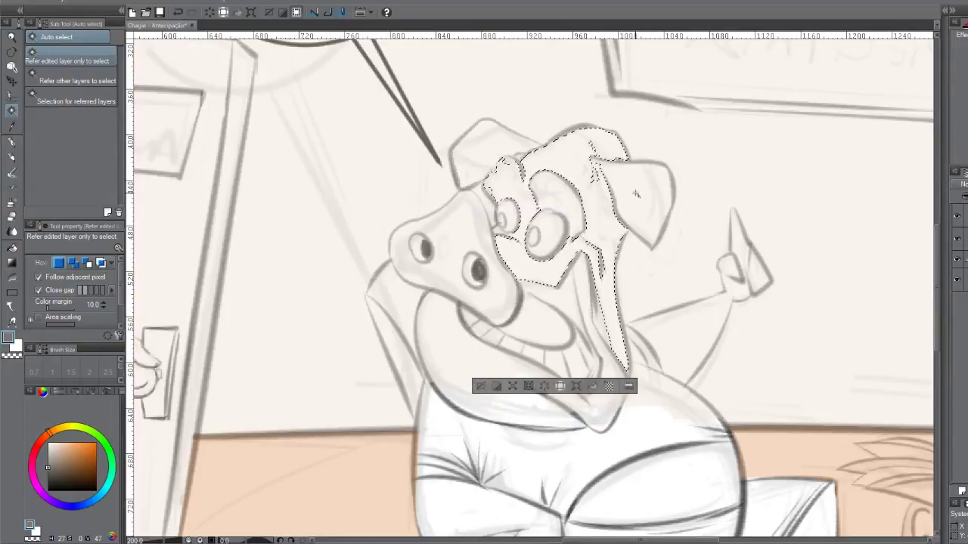
left_click(594, 179, "shift")
left_click(493, 144, "shift")
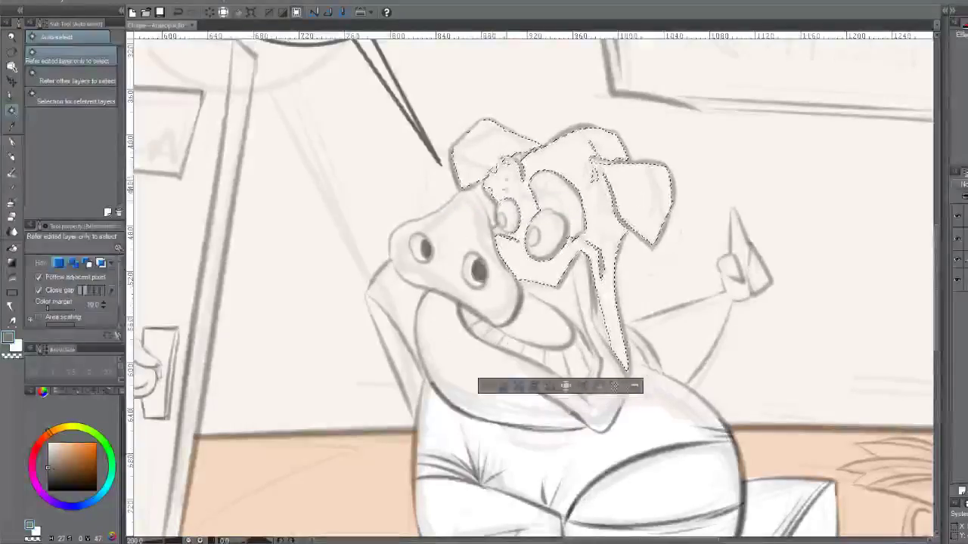
left_click(478, 217, "shift")
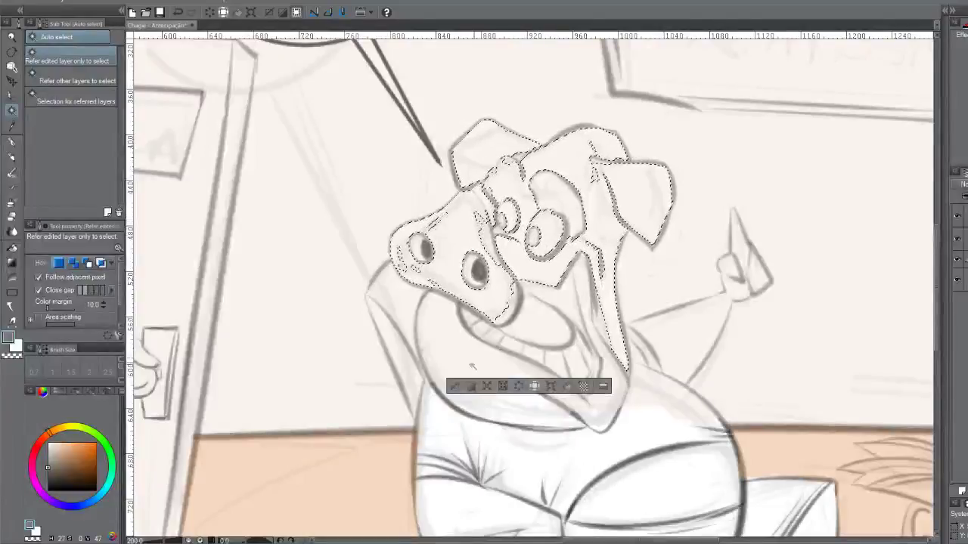
left_click(456, 386)
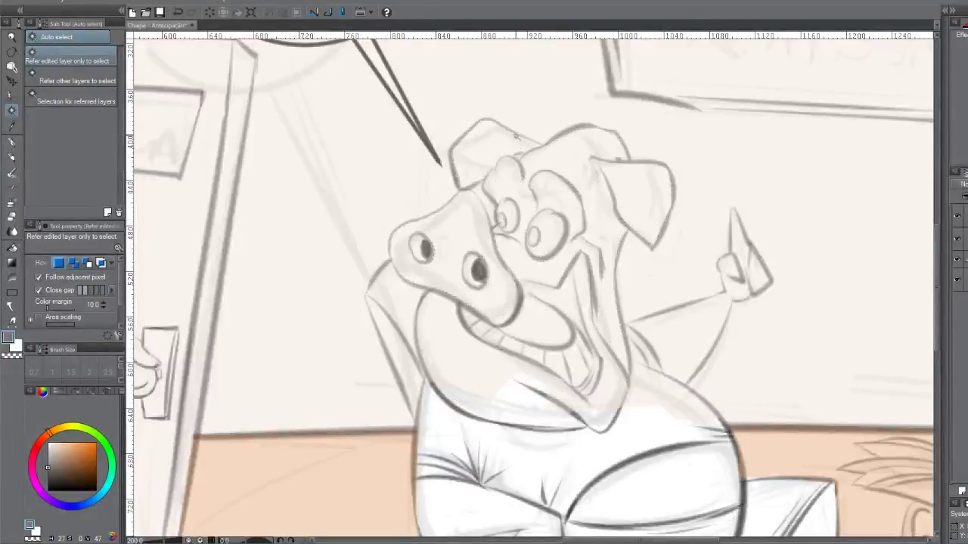
Try a stroke on the pig's far ear with the Calligraphy pen and enlarge its brush size to 42.2
key("p")
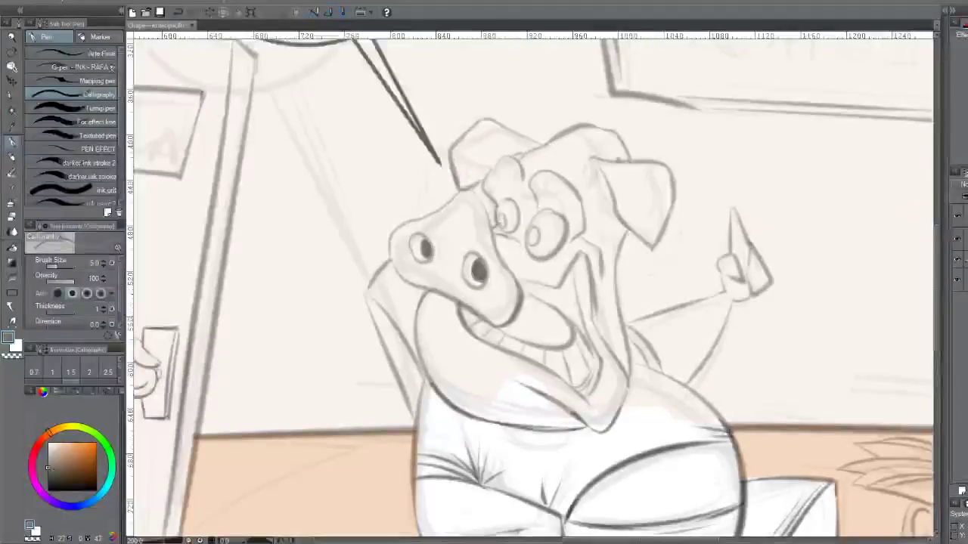
left_click_drag(480, 123, 452, 171)
key("ctrl+z")
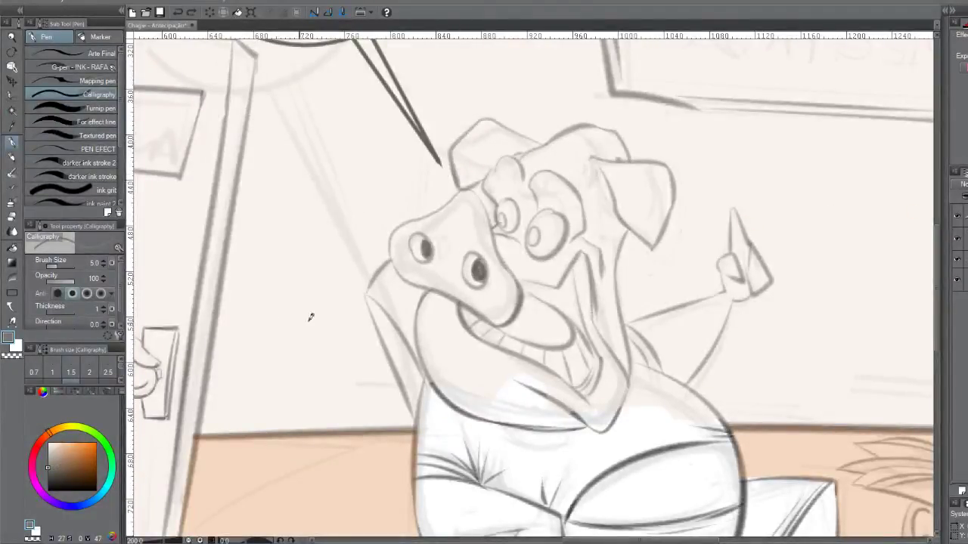
left_click_drag(480, 209, 504, 225)
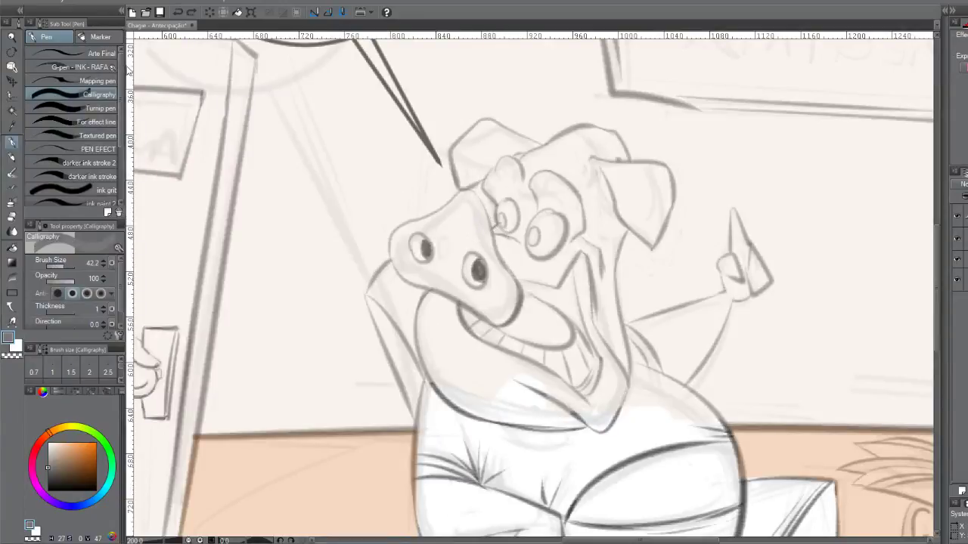
Try grey strokes on the pig's far ear with the ink grit pen at size 15.4 and undo them
left_click(91, 52)
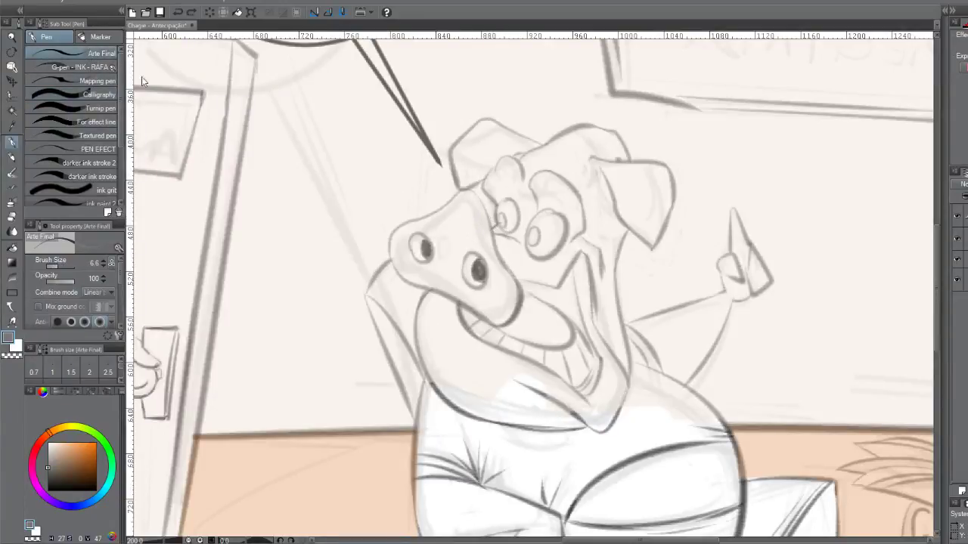
left_click(95, 190)
mouse_move(490, 155)
left_mouse_down()
mouse_move(474, 137)
mouse_move(486, 130)
mouse_move(467, 149)
mouse_move(486, 144)
mouse_move(485, 157)
mouse_move(470, 134)
mouse_move(459, 151)
mouse_move(473, 134)
mouse_move(462, 141)
mouse_move(455, 182)
left_mouse_up()
key("ctrl+z")
key("ctrl+z")
key("ctrl+z")
key("ctrl+z")
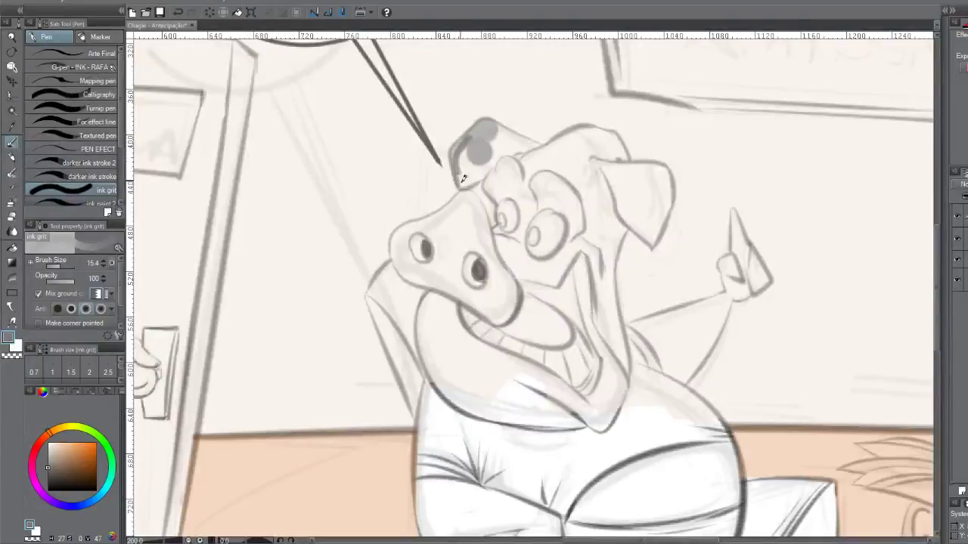
Try filling the pig's far ear and thickening the head outline with the ink grit pen, and undo all strokes
mouse_move(463, 138)
left_mouse_down()
mouse_move(462, 161)
mouse_move(473, 129)
mouse_move(469, 207)
left_mouse_up()
mouse_move(465, 167)
left_mouse_down()
mouse_move(469, 194)
mouse_move(480, 172)
mouse_move(514, 157)
mouse_move(518, 136)
mouse_move(504, 124)
mouse_move(496, 132)
mouse_move(543, 146)
mouse_move(582, 128)
mouse_move(605, 131)
mouse_move(627, 162)
mouse_move(616, 138)
mouse_move(554, 155)
left_mouse_up()
key("ctrl+z")
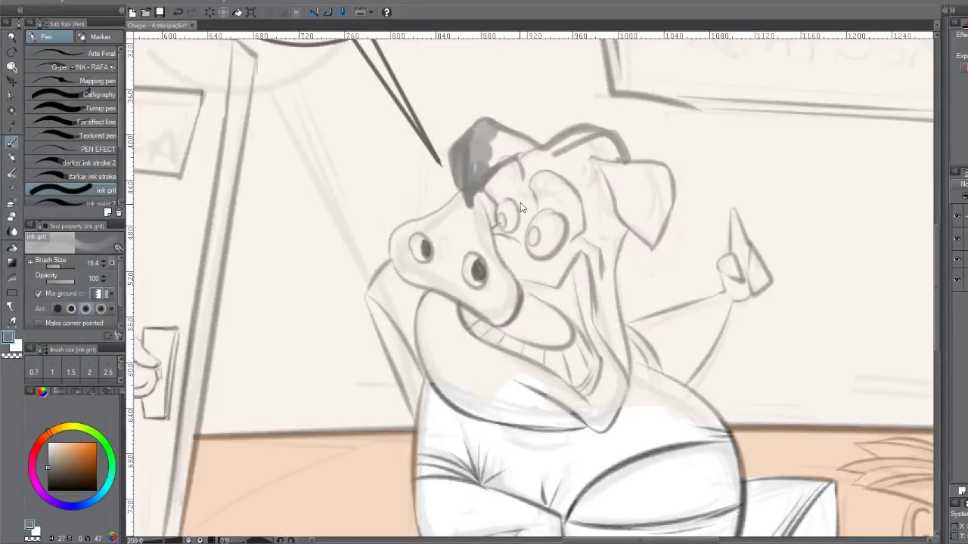
key("ctrl+z")
key("ctrl+z")
key("ctrl+z")
key("ctrl+z")
key("ctrl+z")
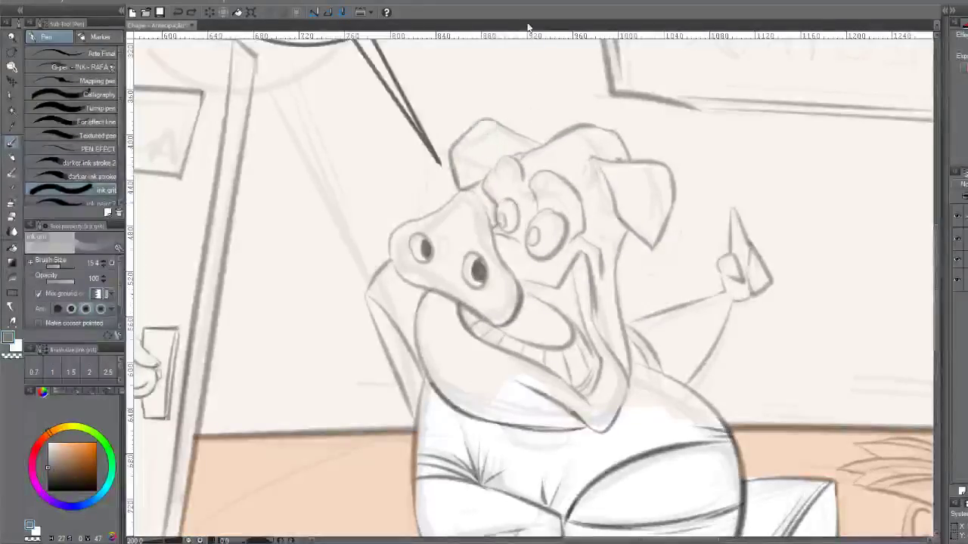
Try shading the pig's face in grey with the Transparent watercolor brush and undo the strokes
scroll(522, 174, "down", 3)
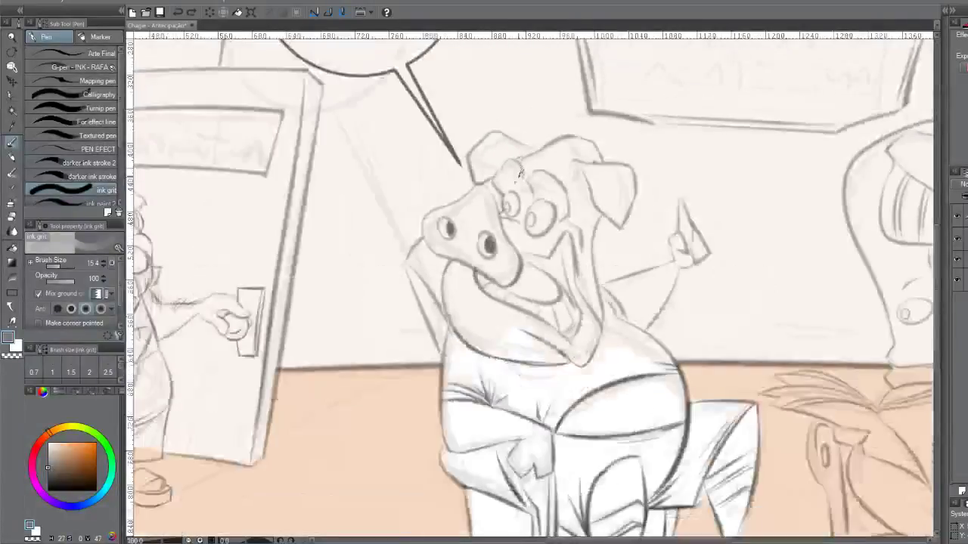
scroll(522, 174, "up", 2)
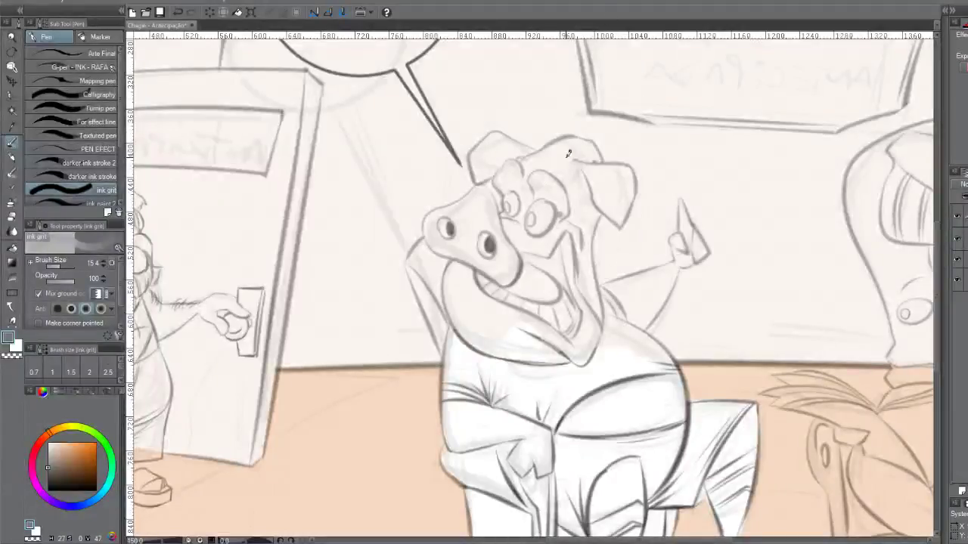
key("b")
left_click_drag(573, 154, 532, 268)
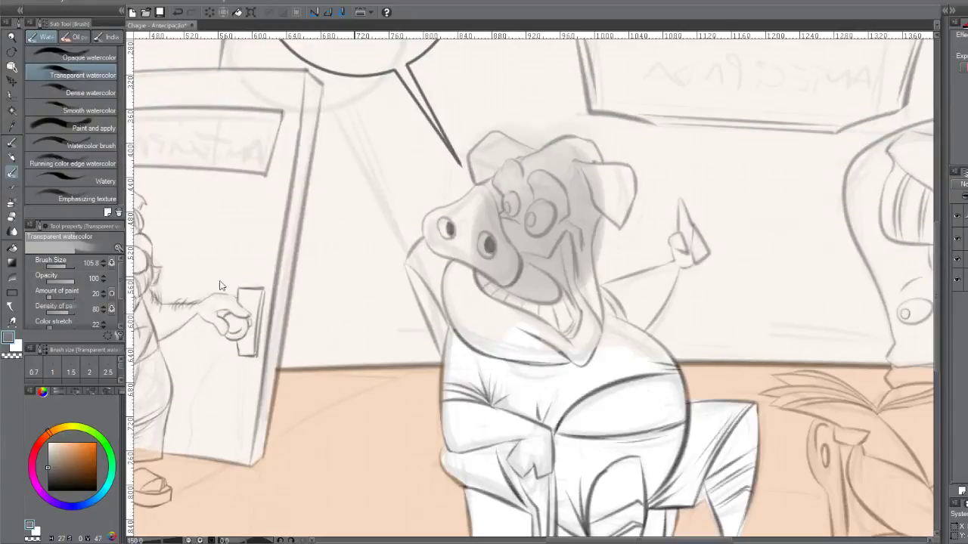
key("ctrl+z")
key("ctrl+z")
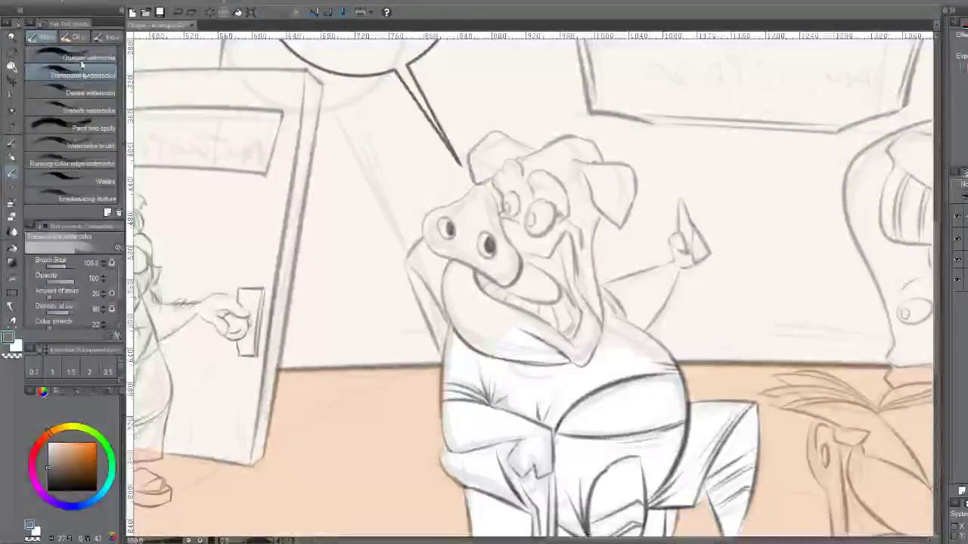
Cover the whole seated pig in solid grey with the Opaque watercolor brush at size 161.2 and paint density 100
left_click(73, 58)
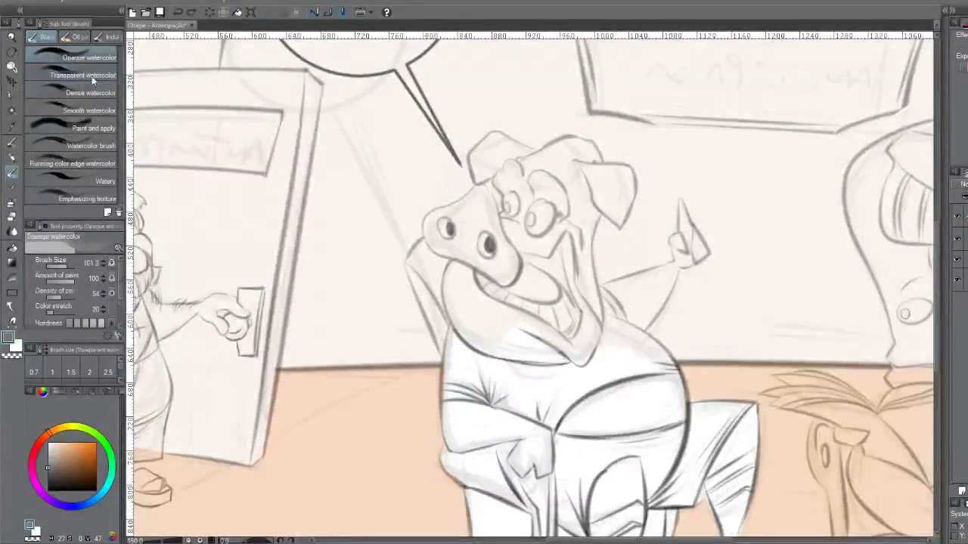
left_click_drag(468, 197, 544, 302)
key("ctrl+z")
left_click_drag(61, 296, 94, 308)
mouse_move(525, 182)
left_mouse_down()
mouse_move(519, 244)
mouse_move(597, 174)
mouse_move(465, 223)
mouse_move(431, 340)
mouse_move(469, 438)
mouse_move(513, 468)
mouse_move(567, 484)
mouse_move(681, 235)
mouse_move(611, 337)
mouse_move(665, 408)
mouse_move(635, 514)
mouse_move(734, 393)
mouse_move(686, 447)
mouse_move(664, 266)
left_mouse_up()
left_click_drag(423, 302, 514, 371)
mouse_move(454, 348)
left_mouse_down()
mouse_move(555, 345)
mouse_move(598, 423)
mouse_move(703, 333)
mouse_move(731, 243)
mouse_move(753, 245)
left_mouse_up()
mouse_move(501, 97)
left_mouse_down()
mouse_move(486, 227)
mouse_move(490, 200)
left_mouse_up()
scroll(491, 217, "down", 3)
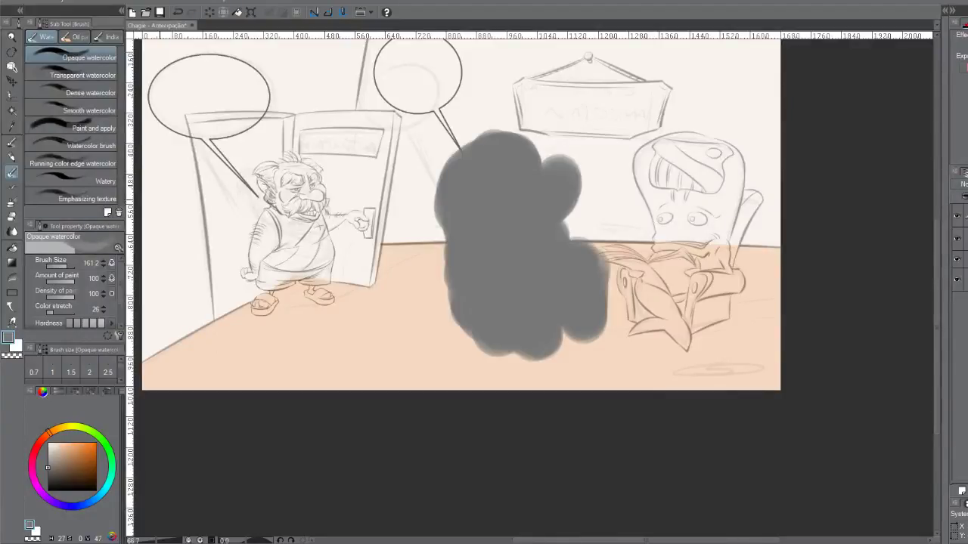
Cover the bearded man at the door and the character in the armchair with the same grey
mouse_move(265, 178)
left_mouse_down()
mouse_move(301, 160)
mouse_move(319, 204)
mouse_move(322, 195)
mouse_move(329, 212)
mouse_move(353, 215)
mouse_move(329, 224)
mouse_move(316, 274)
mouse_move(323, 306)
mouse_move(309, 286)
mouse_move(261, 298)
mouse_move(251, 269)
mouse_move(265, 231)
mouse_move(282, 232)
mouse_move(274, 273)
mouse_move(291, 255)
mouse_move(284, 198)
mouse_move(274, 212)
mouse_move(267, 193)
mouse_move(284, 182)
mouse_move(249, 181)
left_mouse_up()
mouse_move(686, 165)
left_mouse_down()
mouse_move(663, 154)
mouse_move(701, 157)
mouse_move(676, 140)
mouse_move(740, 164)
mouse_move(724, 232)
mouse_move(738, 195)
mouse_move(727, 280)
mouse_move(695, 285)
mouse_move(693, 301)
mouse_move(719, 292)
mouse_move(719, 303)
mouse_move(684, 332)
mouse_move(673, 320)
mouse_move(639, 330)
mouse_move(649, 321)
mouse_move(645, 298)
mouse_move(639, 286)
mouse_move(640, 306)
mouse_move(620, 256)
mouse_move(682, 264)
mouse_move(700, 203)
mouse_move(694, 173)
mouse_move(675, 187)
mouse_move(654, 150)
mouse_move(666, 246)
mouse_move(657, 191)
mouse_move(668, 144)
mouse_move(662, 153)
mouse_move(726, 157)
mouse_move(724, 214)
left_mouse_up()
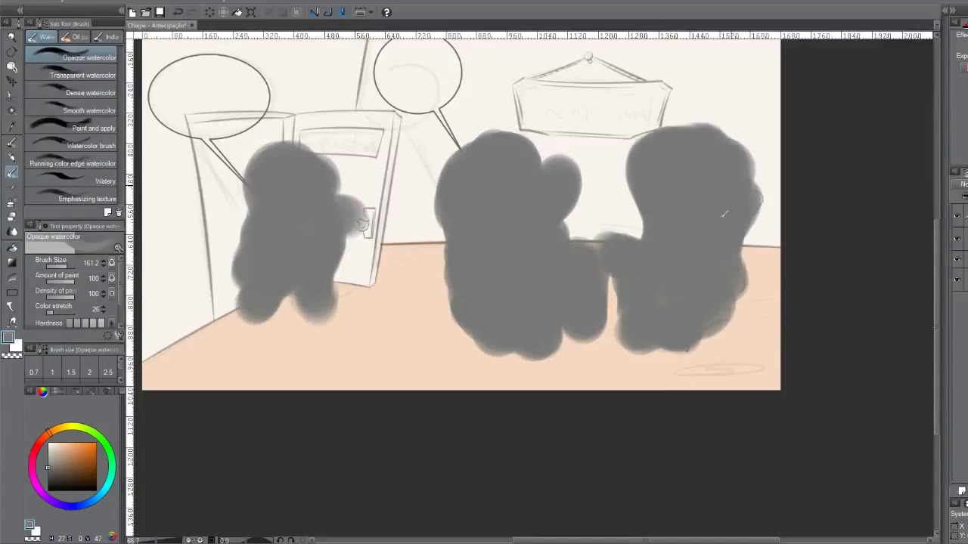
mouse_move(732, 275)
left_mouse_down()
mouse_move(737, 304)
mouse_move(707, 339)
left_mouse_up()
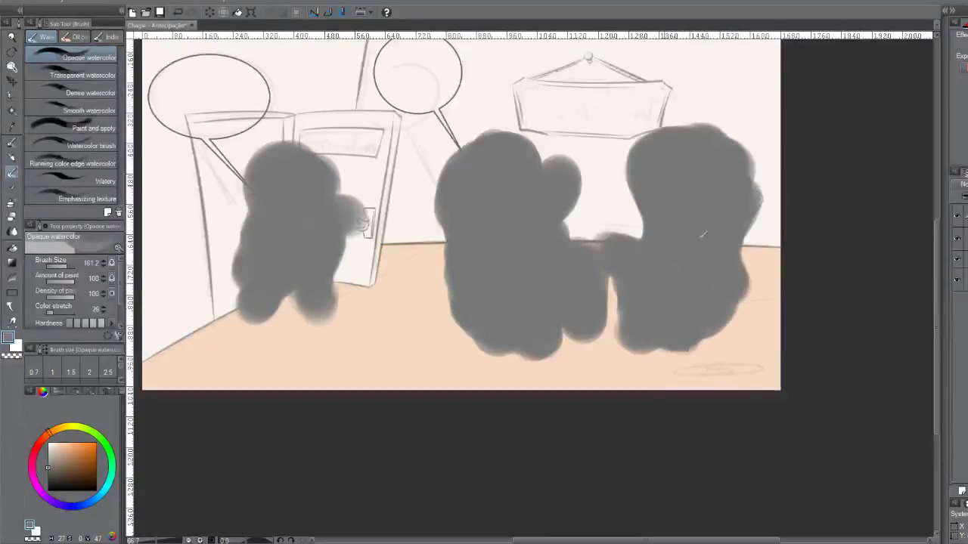
left_click_drag(745, 192, 752, 221)
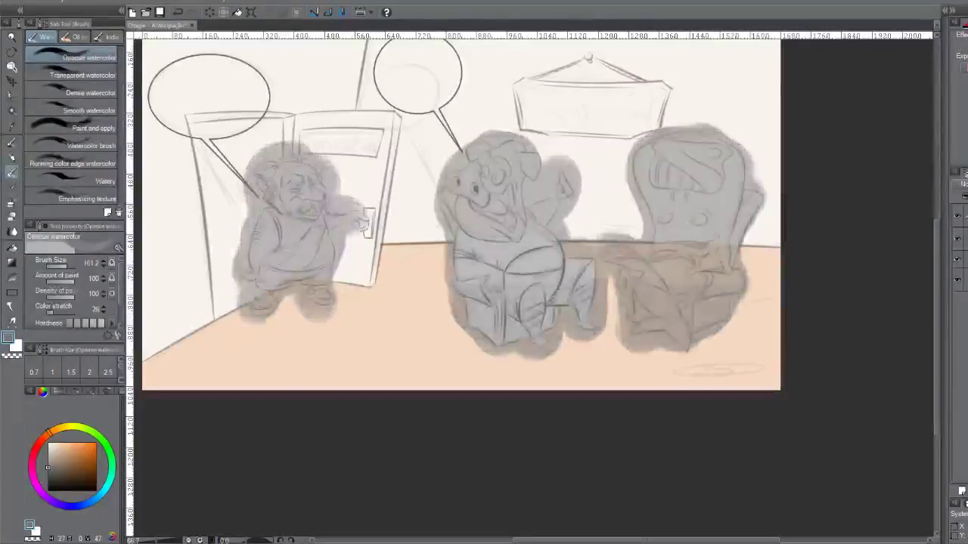
scroll(363, 303, "up", 4)
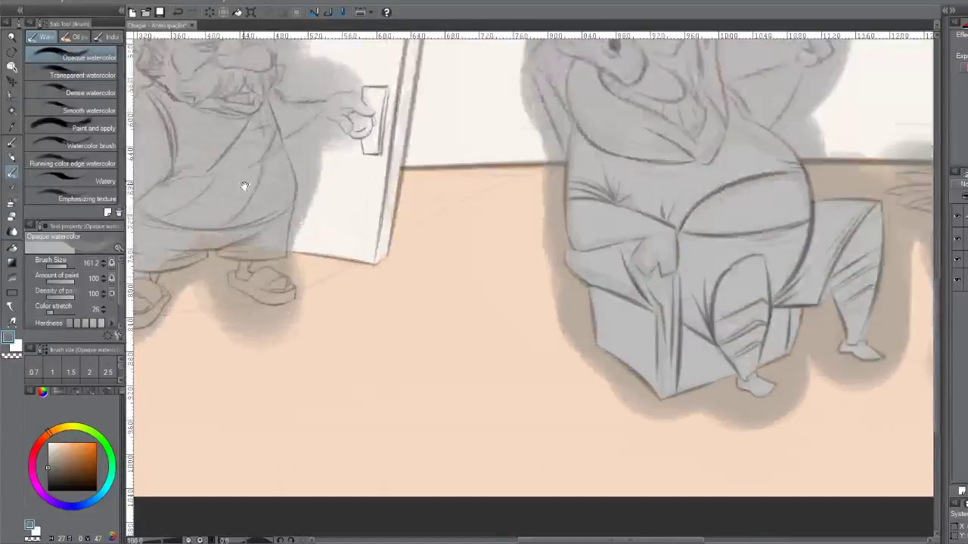
left_click_drag(243, 185, 493, 420)
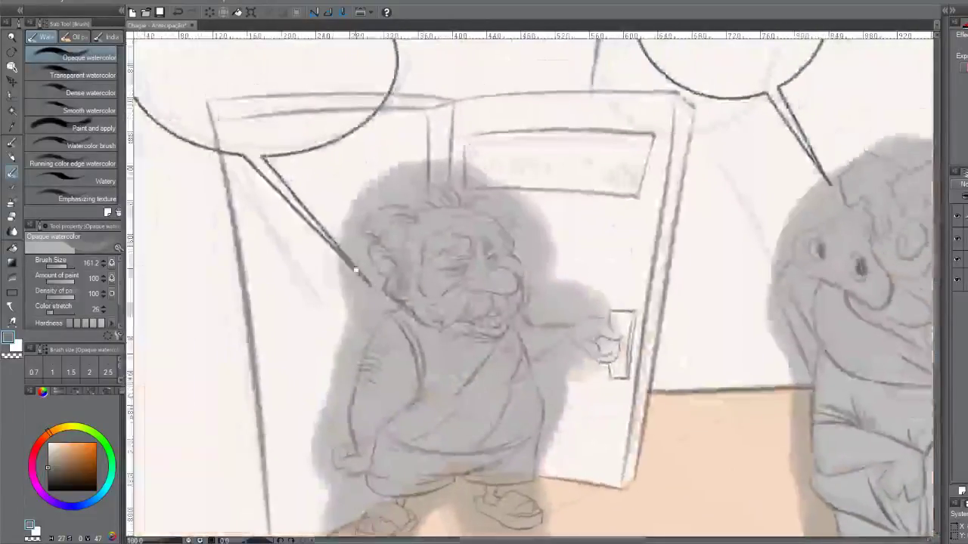
left_click_drag(387, 189, 414, 178)
key("ctrl+z")
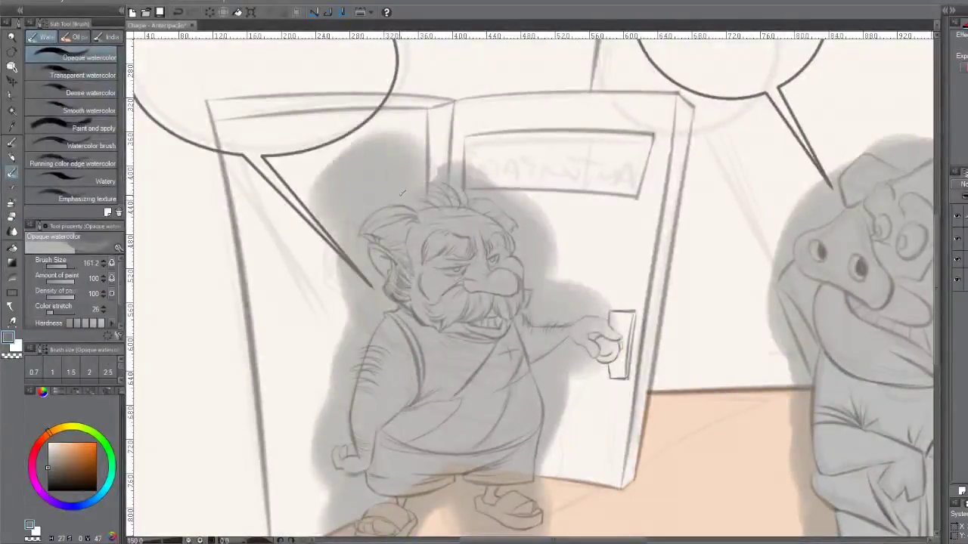
key("ctrl+z")
Erase the grey spilling outside the bearded man's hair, back and rear hand with the Hard eraser
key("e")
mouse_move(405, 183)
left_mouse_down()
mouse_move(350, 210)
mouse_move(417, 149)
mouse_move(344, 223)
mouse_move(370, 189)
mouse_move(403, 176)
mouse_move(374, 202)
mouse_move(403, 193)
mouse_move(350, 220)
mouse_move(355, 207)
mouse_move(335, 226)
mouse_move(334, 283)
mouse_move(328, 237)
mouse_move(338, 278)
mouse_move(349, 242)
mouse_move(360, 242)
mouse_move(363, 275)
mouse_move(387, 305)
mouse_move(348, 366)
mouse_move(364, 284)
mouse_move(347, 282)
mouse_move(365, 316)
mouse_move(344, 380)
mouse_move(349, 362)
mouse_move(343, 430)
mouse_move(327, 421)
mouse_move(315, 434)
mouse_move(331, 428)
mouse_move(321, 461)
mouse_move(321, 452)
mouse_move(361, 490)
mouse_move(339, 492)
mouse_move(318, 523)
left_mouse_up()
left_click_drag(375, 448, 370, 383)
mouse_move(346, 440)
left_mouse_down()
mouse_move(330, 455)
mouse_move(316, 502)
mouse_move(339, 507)
mouse_move(349, 476)
mouse_move(359, 504)
mouse_move(353, 494)
mouse_move(400, 493)
mouse_move(416, 455)
left_mouse_up()
key("ctrl+z")
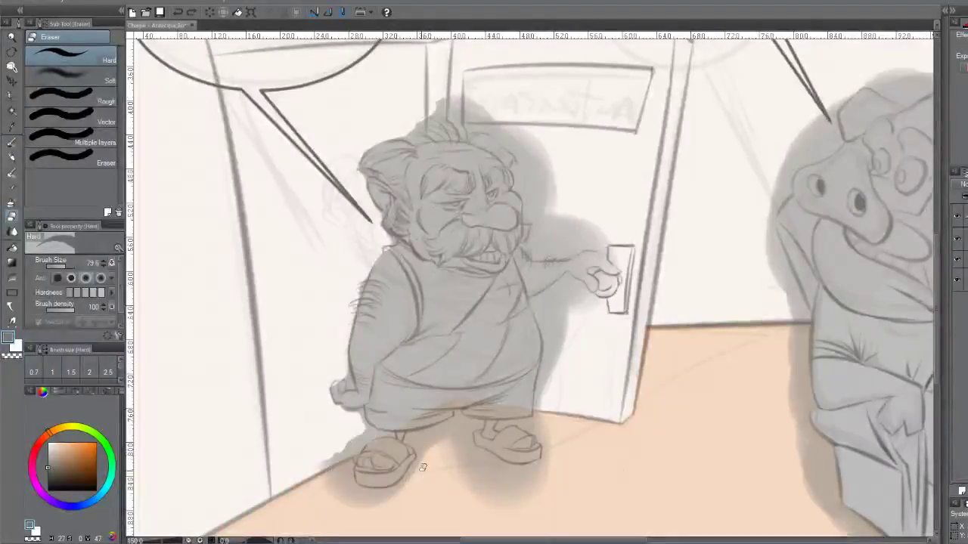
Erase the excess grey around the bearded man's sandals, face and outstretched arm, following his outline
mouse_move(357, 445)
left_mouse_down()
mouse_move(336, 514)
mouse_move(322, 467)
mouse_move(347, 486)
mouse_move(348, 468)
mouse_move(349, 488)
mouse_move(375, 506)
mouse_move(354, 496)
mouse_move(384, 501)
mouse_move(348, 488)
mouse_move(413, 490)
mouse_move(382, 493)
mouse_move(419, 468)
mouse_move(403, 494)
mouse_move(425, 454)
mouse_move(410, 434)
mouse_move(468, 421)
mouse_move(473, 468)
mouse_move(471, 433)
mouse_move(425, 442)
mouse_move(462, 443)
mouse_move(467, 476)
mouse_move(489, 454)
mouse_move(470, 455)
mouse_move(488, 458)
mouse_move(475, 447)
mouse_move(539, 468)
mouse_move(483, 465)
mouse_move(496, 485)
mouse_move(516, 473)
mouse_move(498, 515)
mouse_move(549, 472)
mouse_move(540, 465)
mouse_move(553, 449)
mouse_move(534, 424)
mouse_move(553, 325)
mouse_move(540, 299)
mouse_move(573, 283)
mouse_move(599, 302)
mouse_move(567, 305)
mouse_move(559, 371)
mouse_move(520, 423)
left_mouse_up()
mouse_move(413, 183)
left_mouse_down()
mouse_move(452, 201)
mouse_move(501, 242)
mouse_move(487, 247)
mouse_move(484, 234)
mouse_move(482, 256)
mouse_move(484, 266)
mouse_move(494, 263)
mouse_move(496, 331)
mouse_move(581, 341)
left_mouse_up()
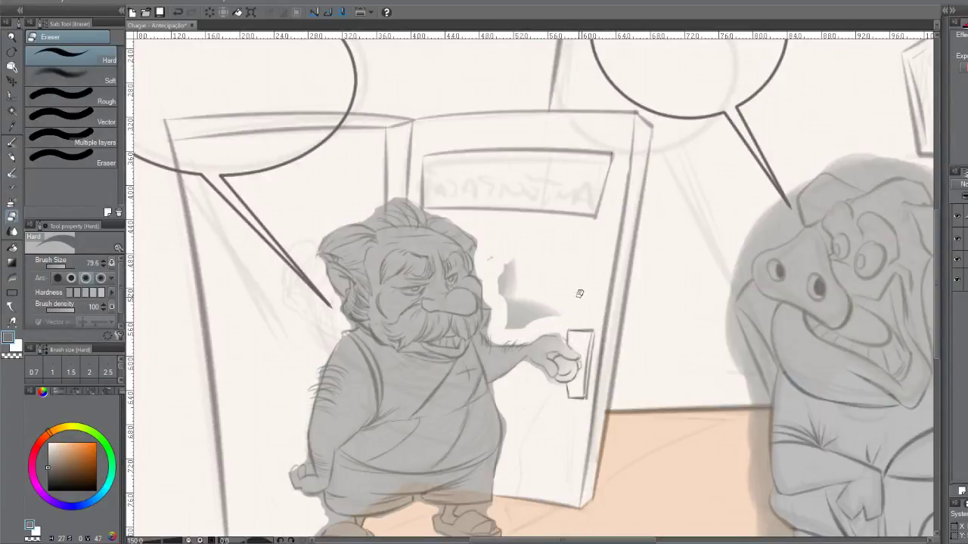
mouse_move(491, 251)
left_mouse_down()
mouse_move(503, 287)
mouse_move(525, 272)
mouse_move(508, 317)
mouse_move(560, 304)
left_mouse_up()
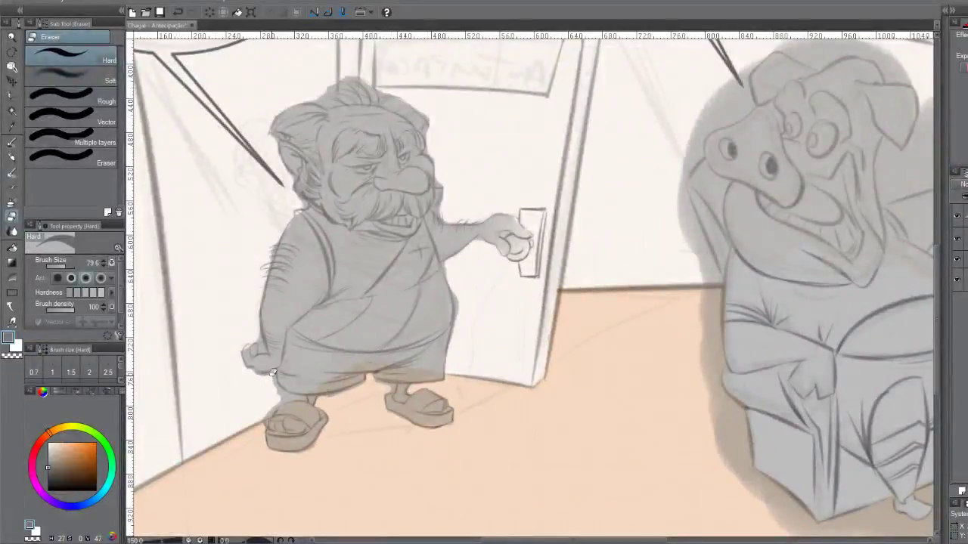
left_click_drag(276, 385, 287, 390)
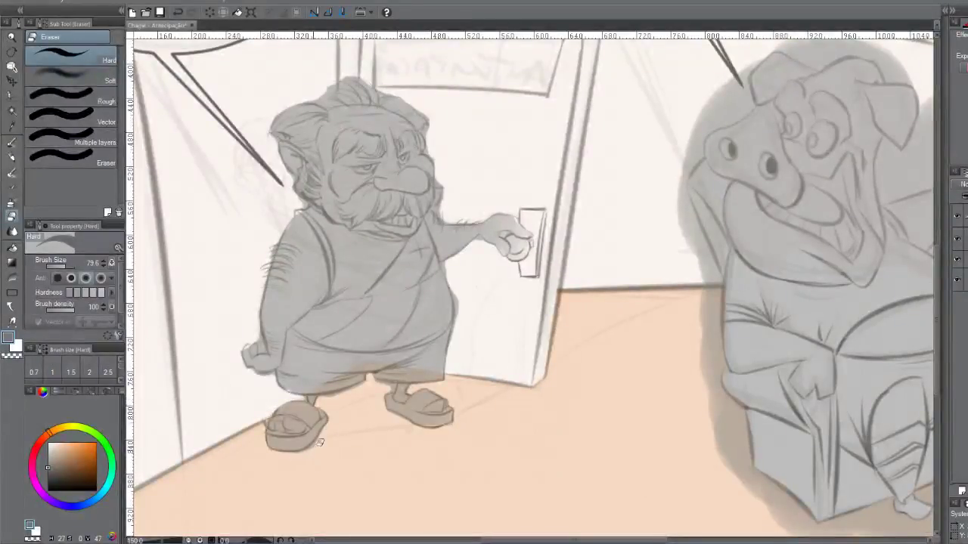
Try erasing the excess grey above the pig's head and undo the eraser stroke
scroll(405, 300, "up", 3)
scroll(405, 300, "right", 5)
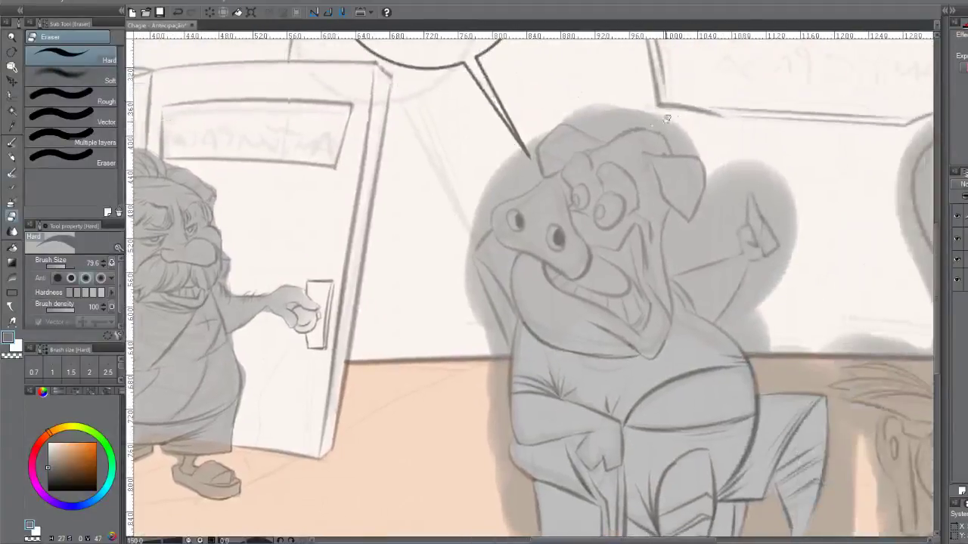
mouse_move(667, 118)
left_mouse_down()
mouse_move(611, 133)
mouse_move(574, 123)
mouse_move(577, 108)
mouse_move(574, 117)
mouse_move(629, 112)
left_mouse_up()
key("ctrl+z")
Set up the Transparent watercolor brush with a dark grey for shading the bearded man
mouse_move(225, 266)
left_mouse_down()
mouse_move(487, 233)
mouse_move(549, 255)
left_mouse_up()
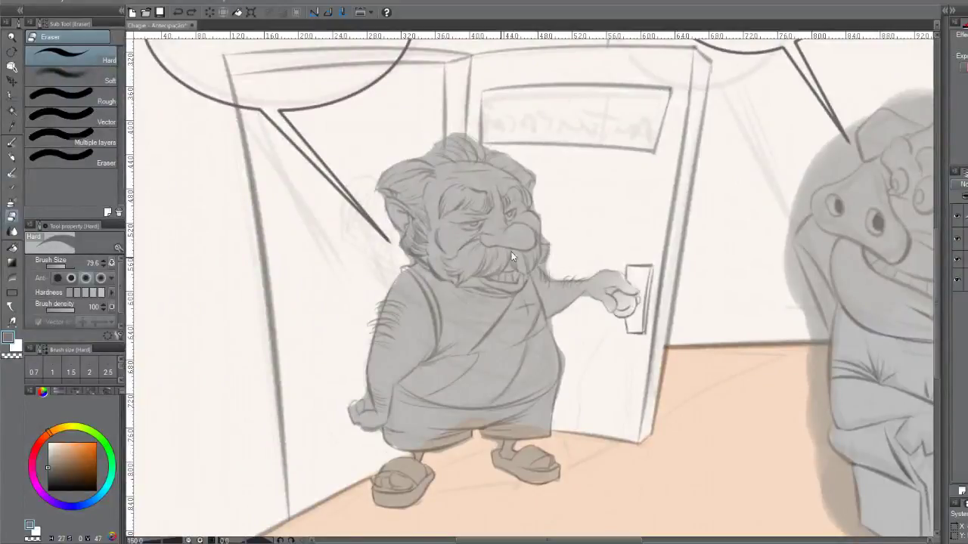
scroll(512, 257, "up", 1)
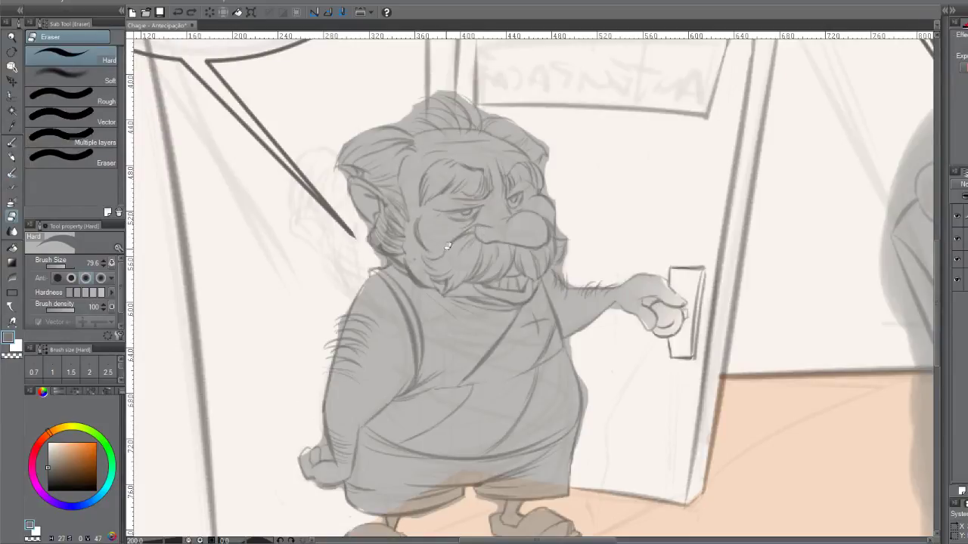
key("b")
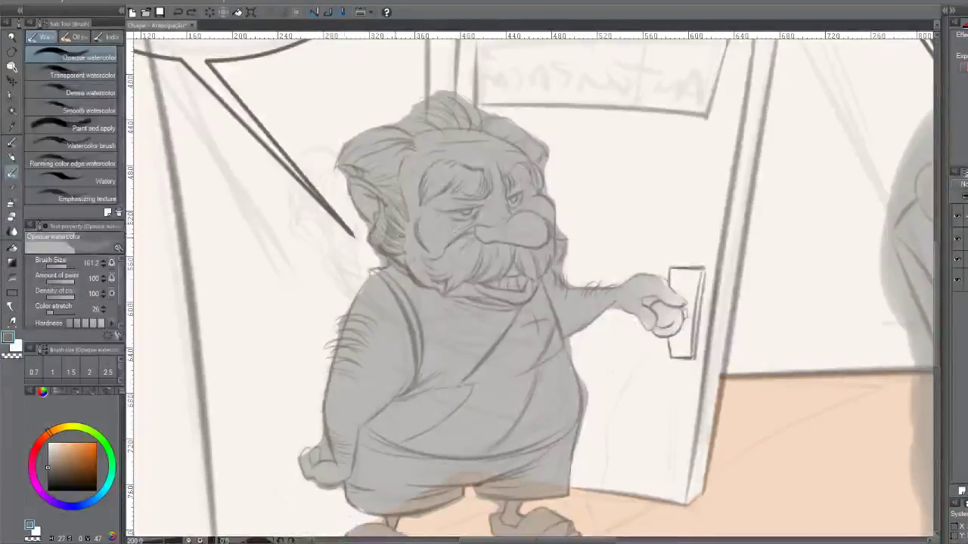
left_click(90, 77)
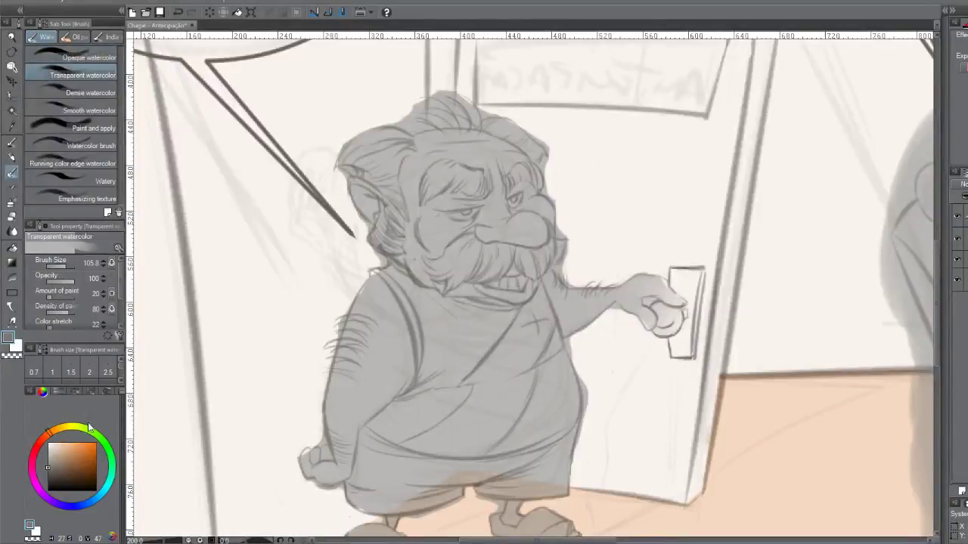
left_click(91, 391)
left_click(106, 391)
left_click(71, 461)
left_click(59, 468)
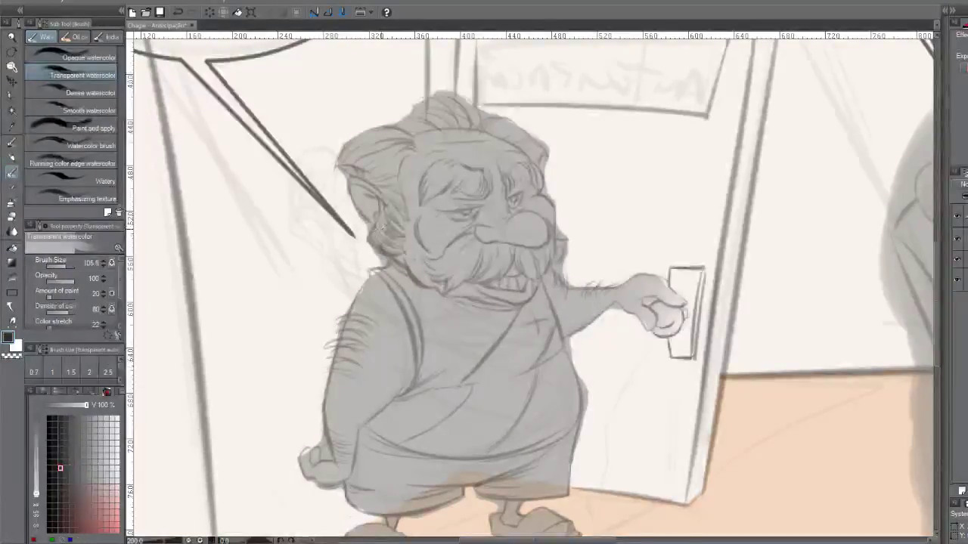
Set the brush's amount of paint to 72, its size to 23.9 and its colour to dark grey, testing strokes on the face
left_click_drag(436, 245, 438, 269)
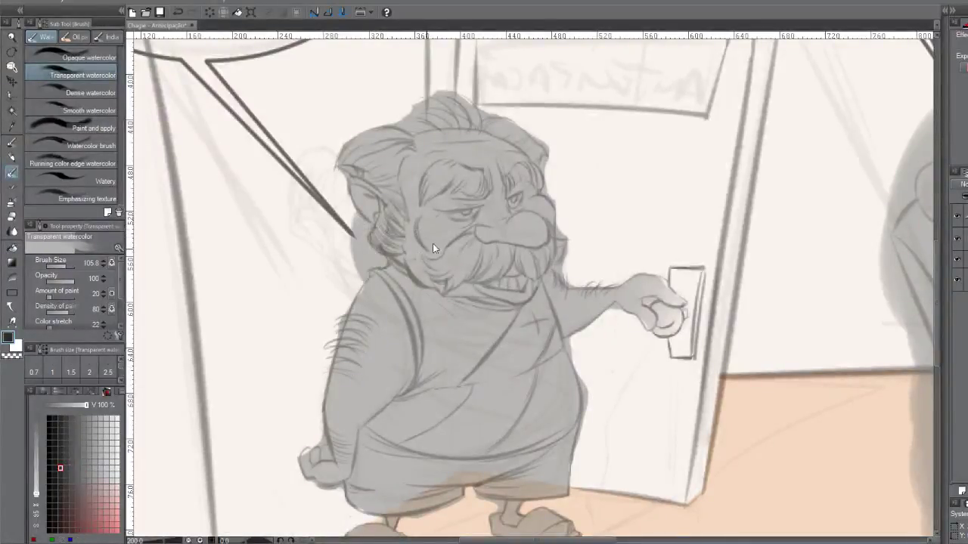
key("ctrl+z")
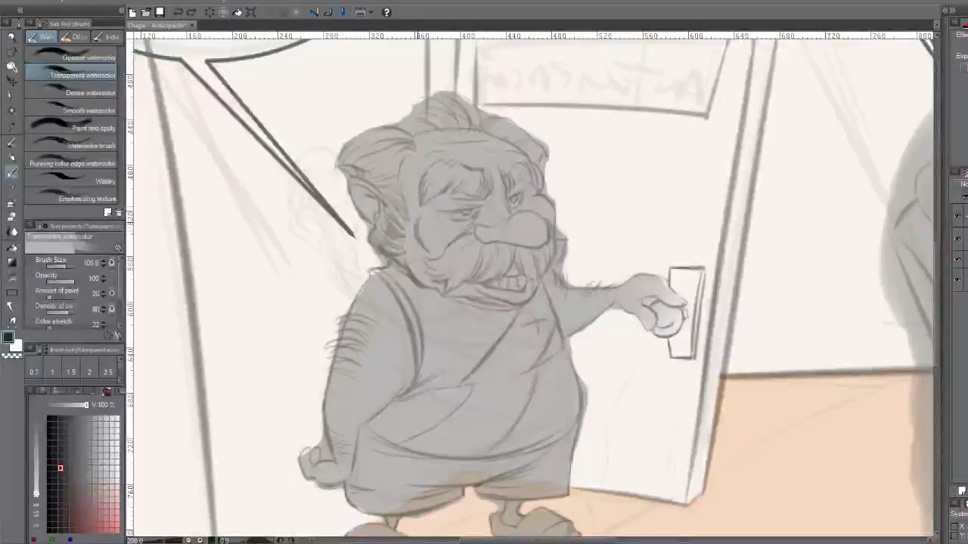
left_click(60, 494)
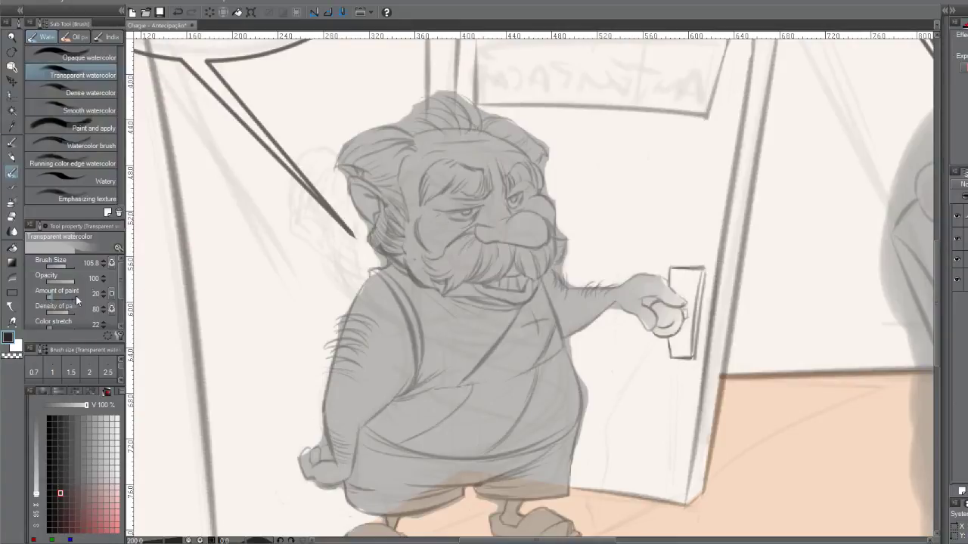
left_click_drag(53, 297, 65, 297)
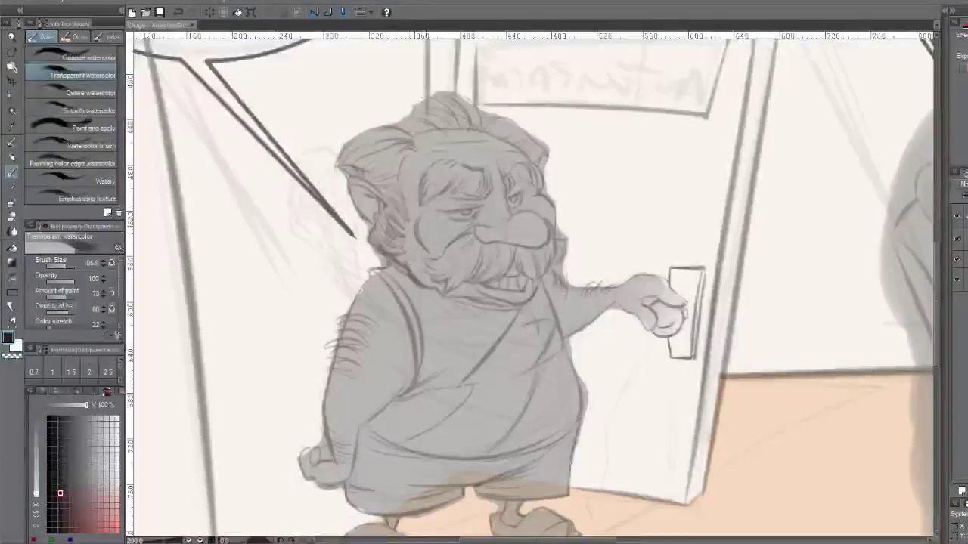
left_click_drag(468, 173, 445, 253)
key("ctrl+z")
left_click_drag(396, 168, 410, 180)
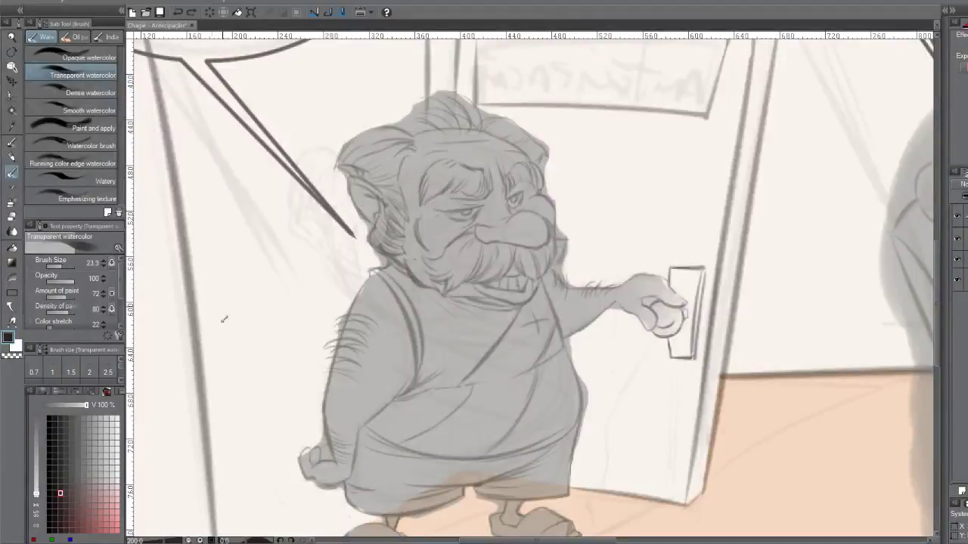
left_click_drag(65, 496, 66, 443)
mouse_move(446, 215)
left_mouse_down()
mouse_move(438, 240)
mouse_move(420, 234)
mouse_move(423, 214)
mouse_move(441, 247)
mouse_move(419, 219)
mouse_move(428, 262)
left_mouse_up()
key("ctrl+z")
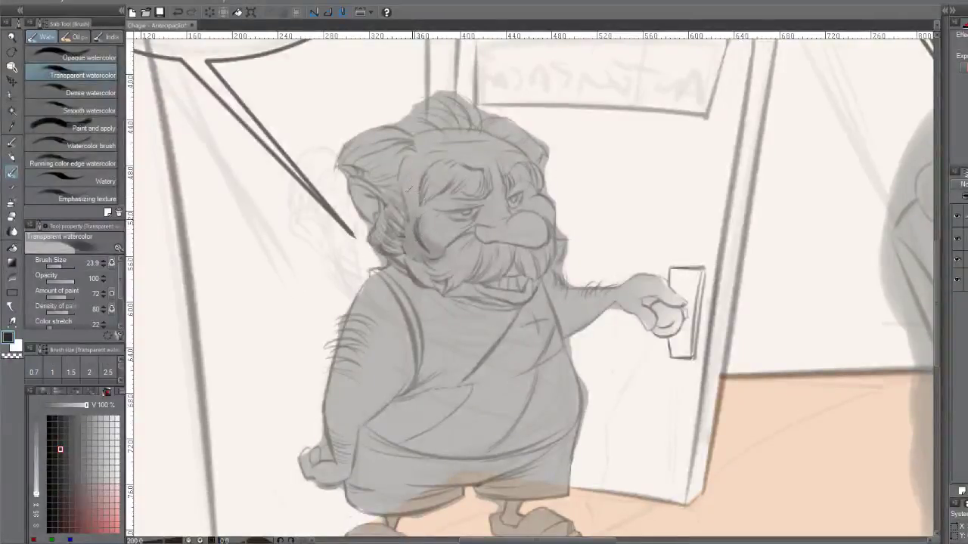
Try shading the near side of the bearded man's face and undo the strokes
left_click_drag(418, 160, 404, 202)
left_click_drag(534, 310, 506, 257)
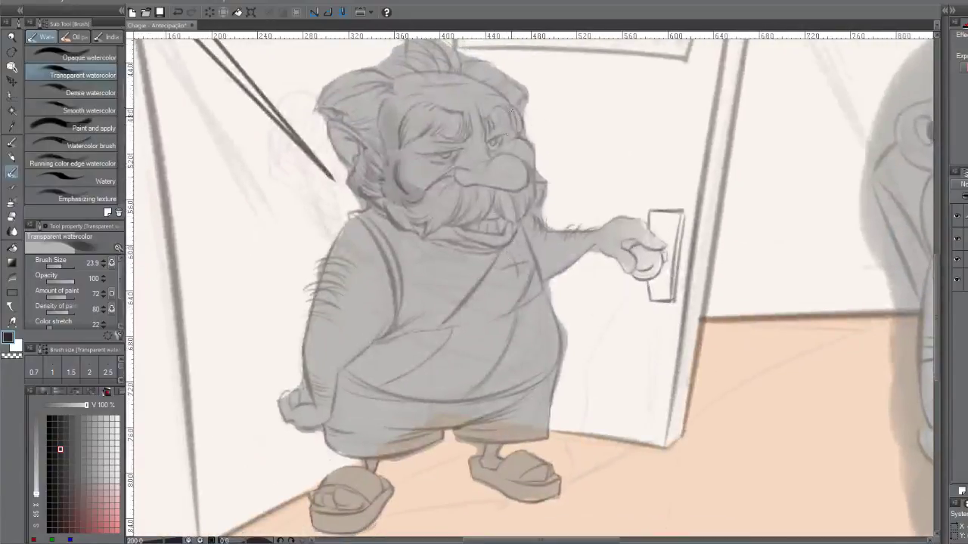
key("ctrl+z")
key("ctrl+z")
key("ctrl+z")
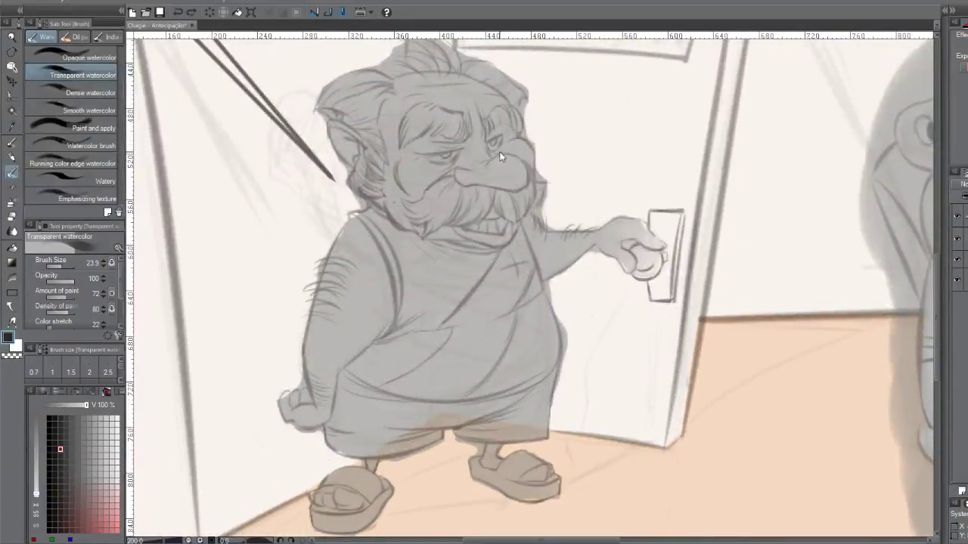
Shade the bearded man's far eye socket, the far side of his nose and the moustache beneath it
mouse_move(501, 129)
left_mouse_down()
mouse_move(484, 150)
mouse_move(491, 143)
mouse_move(492, 157)
mouse_move(505, 142)
left_mouse_up()
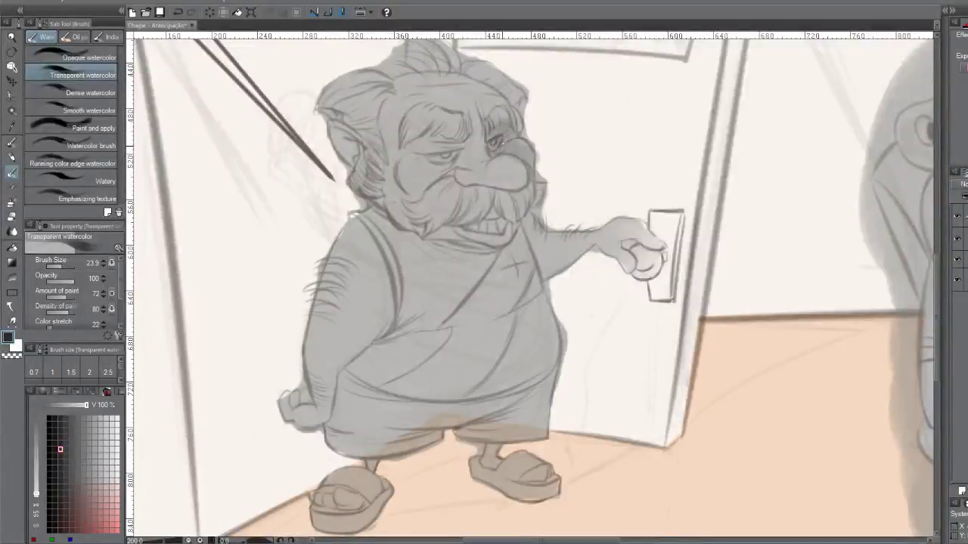
left_click_drag(540, 182, 534, 161)
left_click_drag(521, 228, 532, 192)
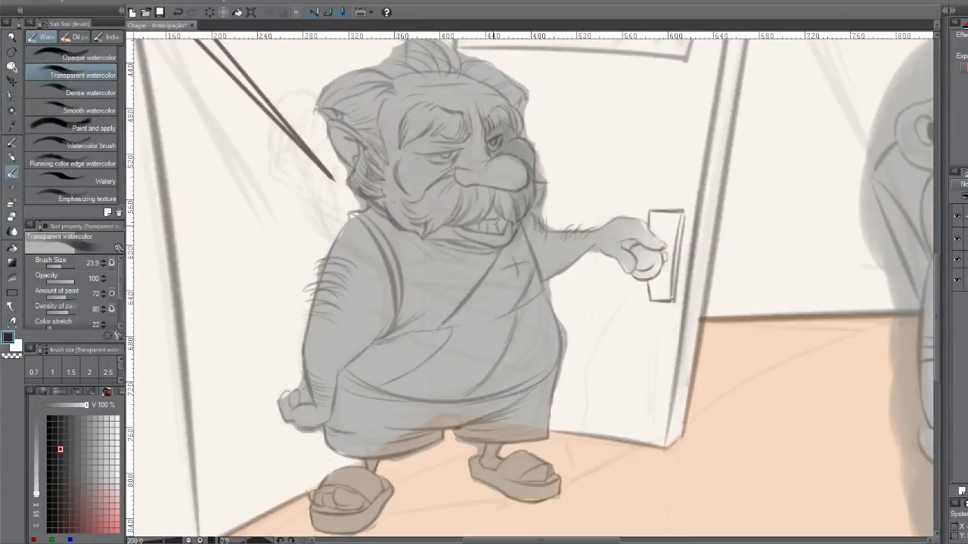
key("ctrl+z")
left_click_drag(495, 198, 469, 230)
key("ctrl+z")
mouse_move(466, 185)
left_mouse_down()
mouse_move(502, 204)
mouse_move(475, 233)
left_mouse_up()
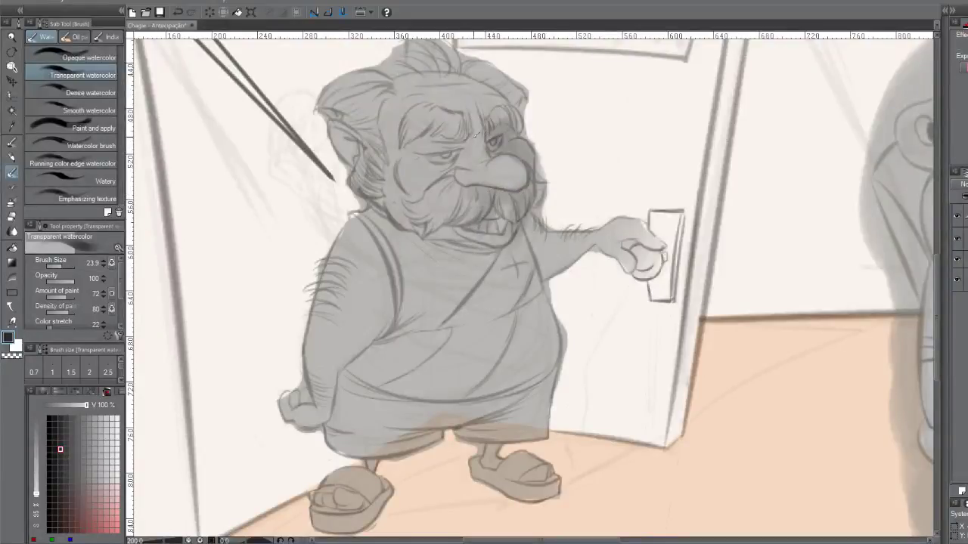
Shade around the bearded man's brows and across his forehead below the hairline
mouse_move(473, 143)
left_mouse_down()
mouse_move(459, 162)
mouse_move(468, 161)
left_mouse_up()
key("ctrl+z")
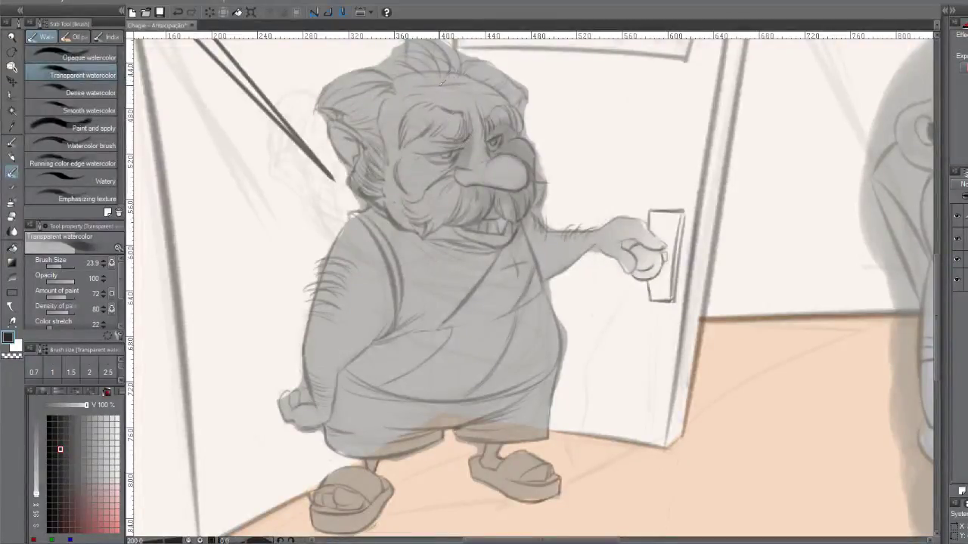
mouse_move(420, 79)
left_mouse_down()
mouse_move(464, 85)
mouse_move(450, 76)
mouse_move(422, 86)
mouse_move(453, 72)
mouse_move(487, 79)
mouse_move(450, 68)
mouse_move(477, 89)
mouse_move(455, 66)
mouse_move(502, 108)
mouse_move(471, 74)
mouse_move(504, 103)
mouse_move(480, 61)
mouse_move(517, 92)
mouse_move(469, 56)
left_mouse_up()
key("ctrl+z")
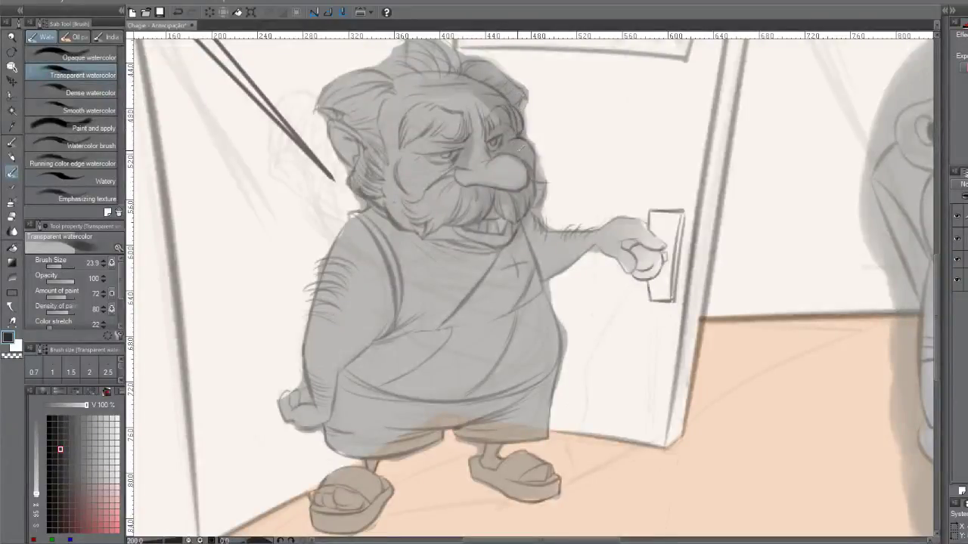
Darken the far edge of the beard and shade the shoulder of the outstretched arm
left_click_drag(535, 183, 539, 204)
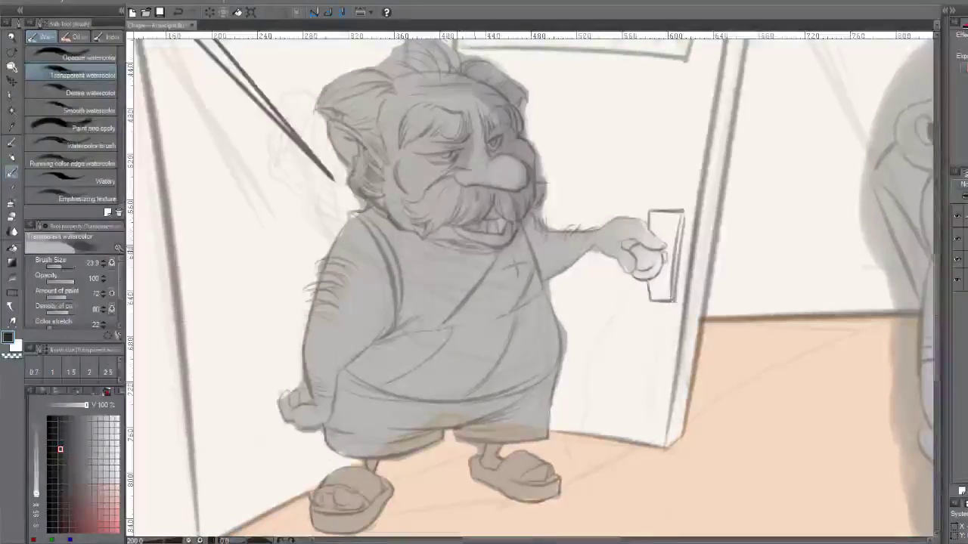
left_click_drag(533, 225, 541, 257)
left_click_drag(540, 204, 549, 264)
mouse_move(560, 215)
left_mouse_down()
mouse_move(537, 250)
mouse_move(541, 273)
mouse_move(550, 255)
left_mouse_up()
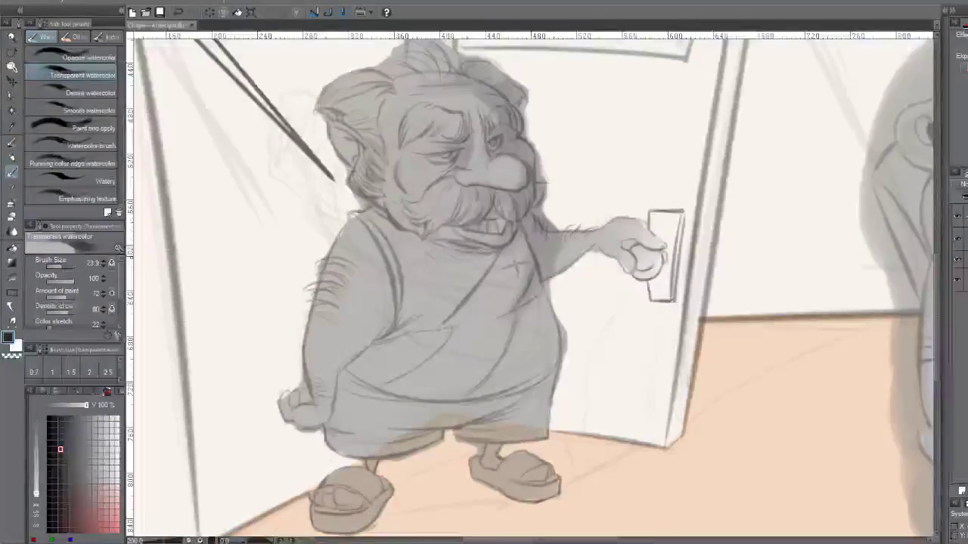
Paint the shadow the beard casts on the chest and shade along the outstretched arm
mouse_move(475, 266)
left_mouse_down()
mouse_move(427, 246)
mouse_move(501, 268)
left_mouse_up()
key("ctrl+z")
key("ctrl+z")
mouse_move(437, 246)
left_mouse_down()
mouse_move(511, 278)
mouse_move(491, 258)
left_mouse_up()
mouse_move(428, 243)
left_mouse_down()
mouse_move(474, 278)
mouse_move(505, 284)
left_mouse_up()
mouse_move(556, 238)
left_mouse_down()
mouse_move(605, 227)
mouse_move(589, 248)
left_mouse_up()
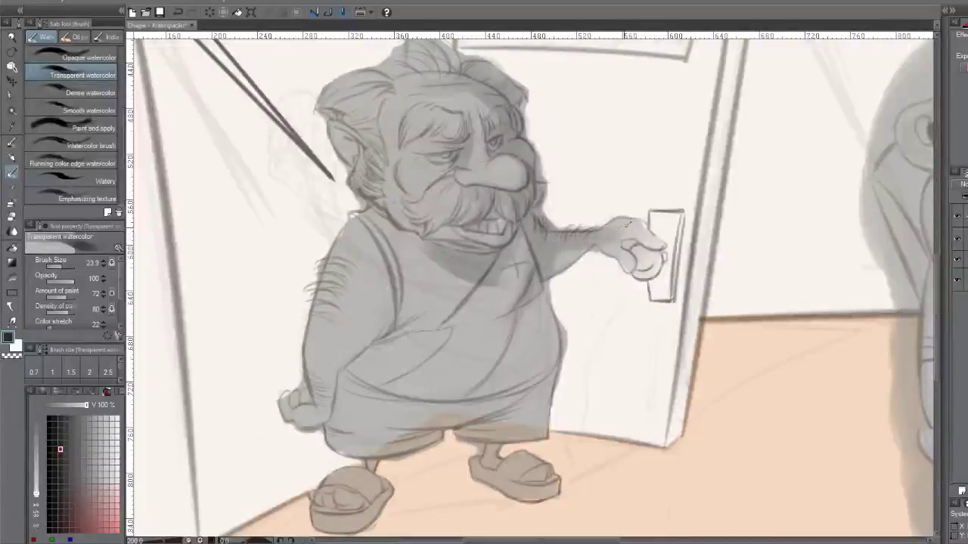
Reduce the brush size to 7.7 and add fine shading to the beard's lower edge and the brow, undoing the last stroke
key("bracketleft")
key("bracketleft")
key("bracketleft")
key("bracketleft")
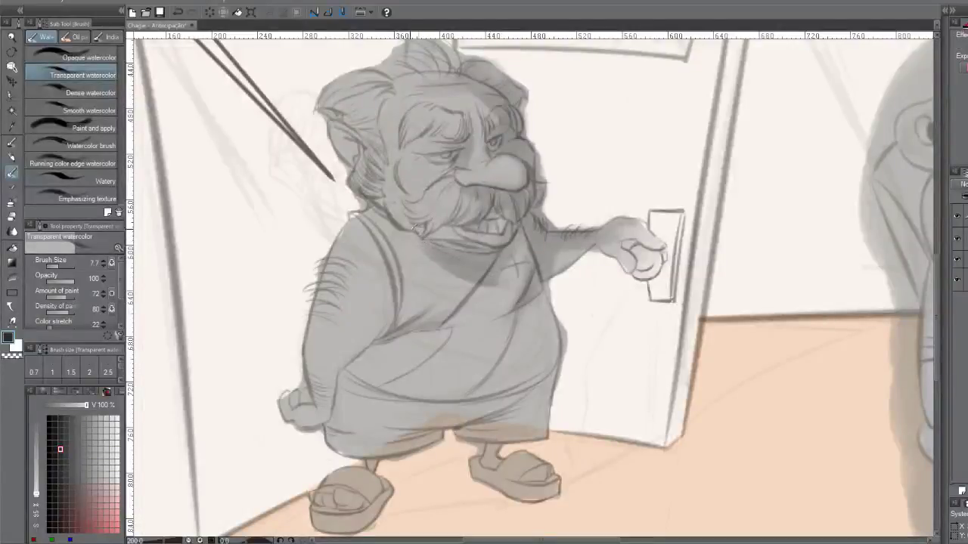
left_click_drag(449, 242, 465, 248)
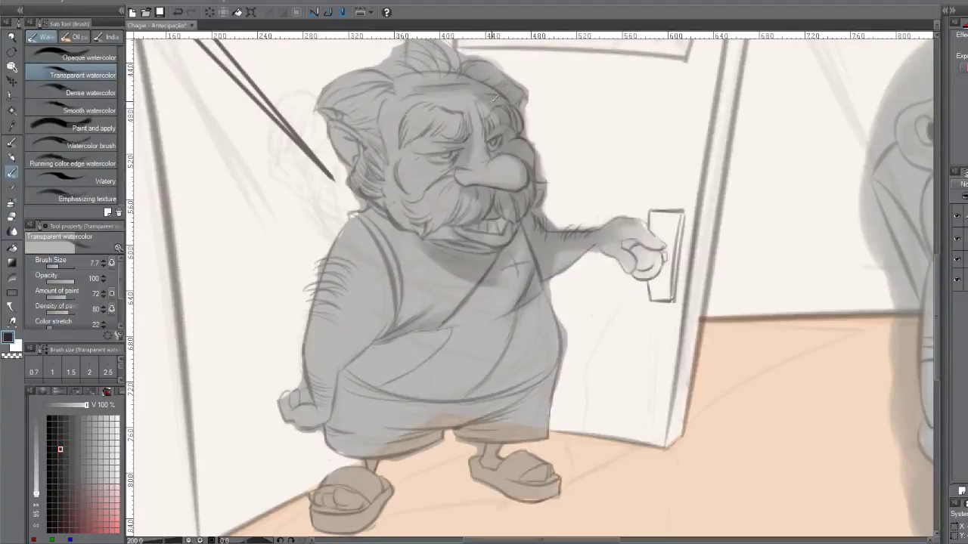
mouse_move(469, 116)
left_mouse_down()
mouse_move(439, 104)
mouse_move(472, 118)
left_mouse_up()
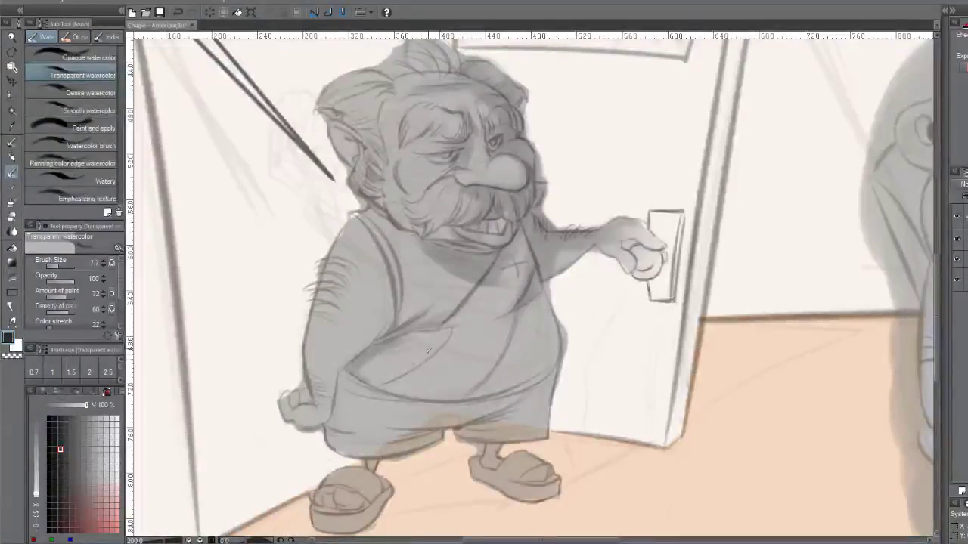
key("ctrl+z")
Enlarge the brush to 18.0 and shade the far side of the bearded man's belly
key("bracketright")
key("bracketright")
key("bracketright")
key("bracketright")
mouse_move(532, 299)
left_mouse_down()
mouse_move(551, 322)
mouse_move(544, 351)
mouse_move(553, 351)
mouse_move(536, 373)
mouse_move(555, 350)
mouse_move(548, 309)
mouse_move(555, 323)
mouse_move(552, 339)
mouse_move(542, 331)
mouse_move(535, 370)
left_mouse_up()
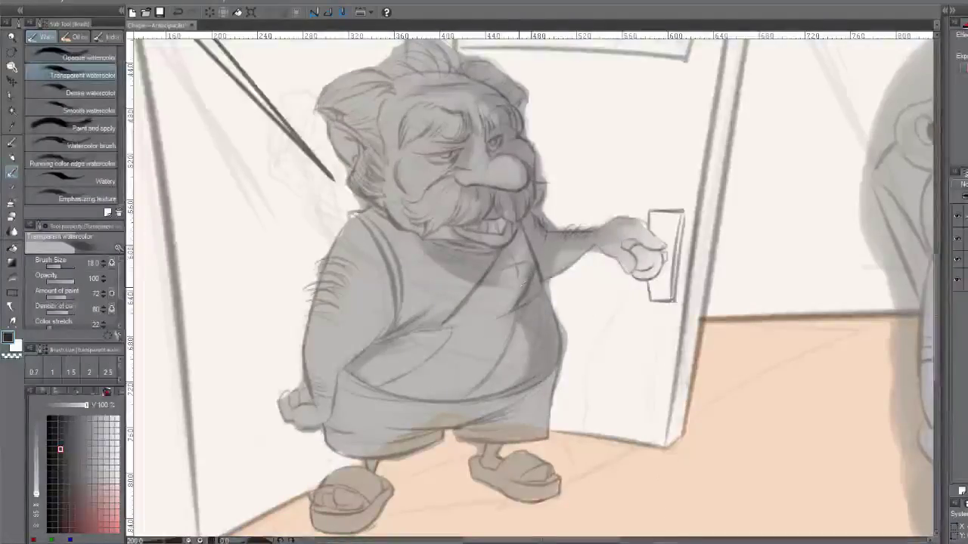
Fill the diagonal sash across the bearded man's chest and belly with a darker grey
mouse_move(518, 266)
left_mouse_down()
mouse_move(499, 327)
mouse_move(481, 321)
mouse_move(448, 337)
left_mouse_up()
key("ctrl+z")
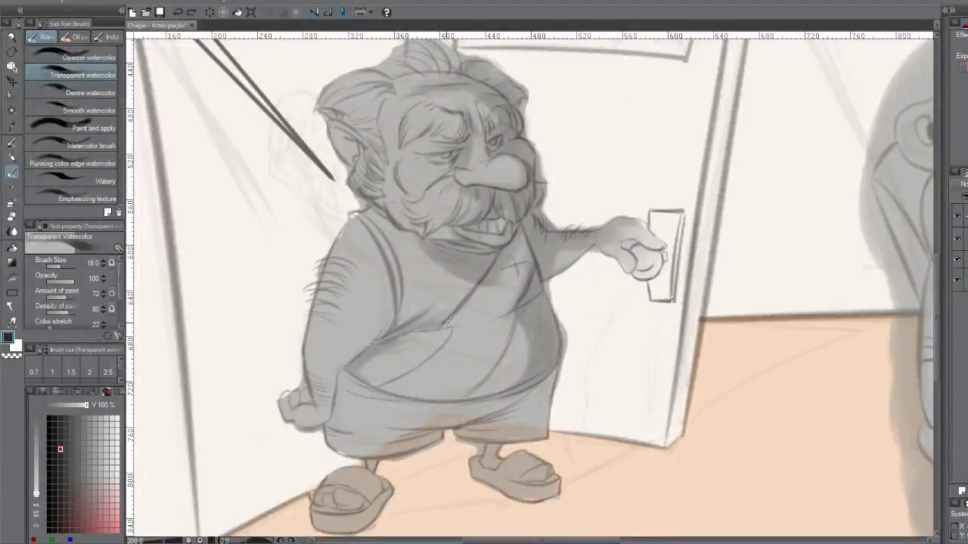
mouse_move(475, 298)
left_mouse_down()
mouse_move(465, 321)
mouse_move(514, 257)
mouse_move(491, 337)
mouse_move(524, 273)
left_mouse_up()
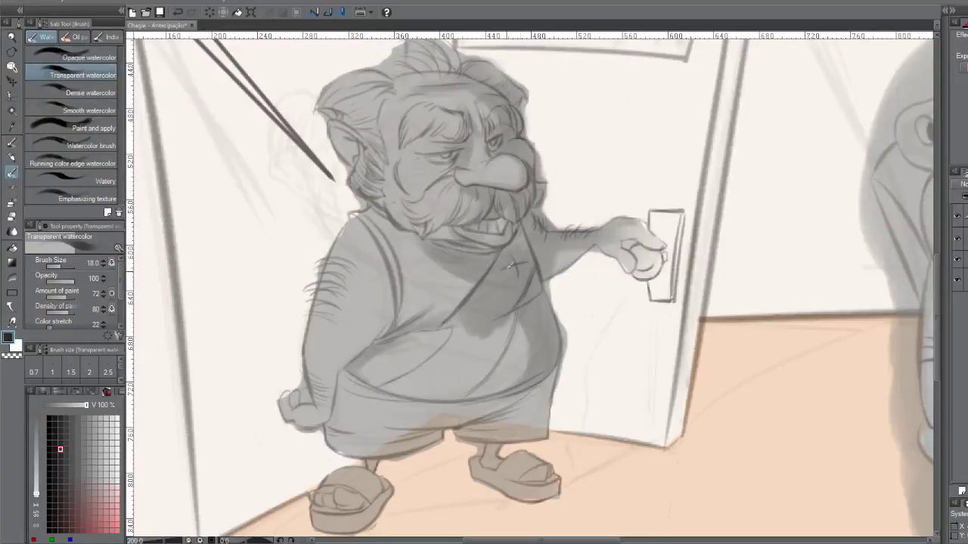
mouse_move(495, 323)
left_mouse_down()
mouse_move(490, 354)
mouse_move(499, 356)
mouse_move(475, 385)
mouse_move(396, 384)
mouse_move(434, 390)
mouse_move(420, 387)
mouse_move(487, 344)
mouse_move(460, 341)
mouse_move(439, 376)
mouse_move(410, 373)
mouse_move(381, 392)
mouse_move(427, 401)
mouse_move(416, 400)
left_mouse_up()
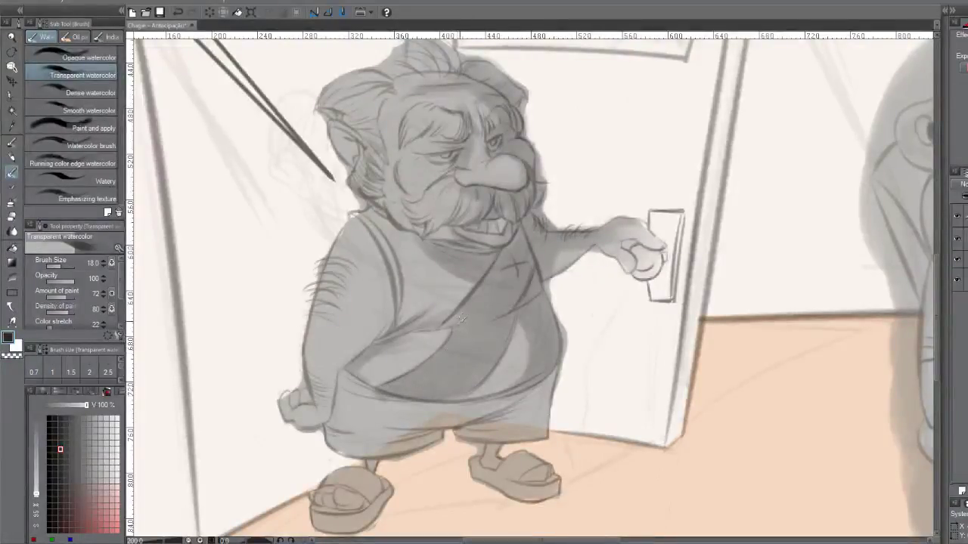
Reduce the brush size to 7.9 and shade the shirt beside the near arm, undoing the last stroke
key("bracketleft")
key("bracketleft")
key("bracketleft")
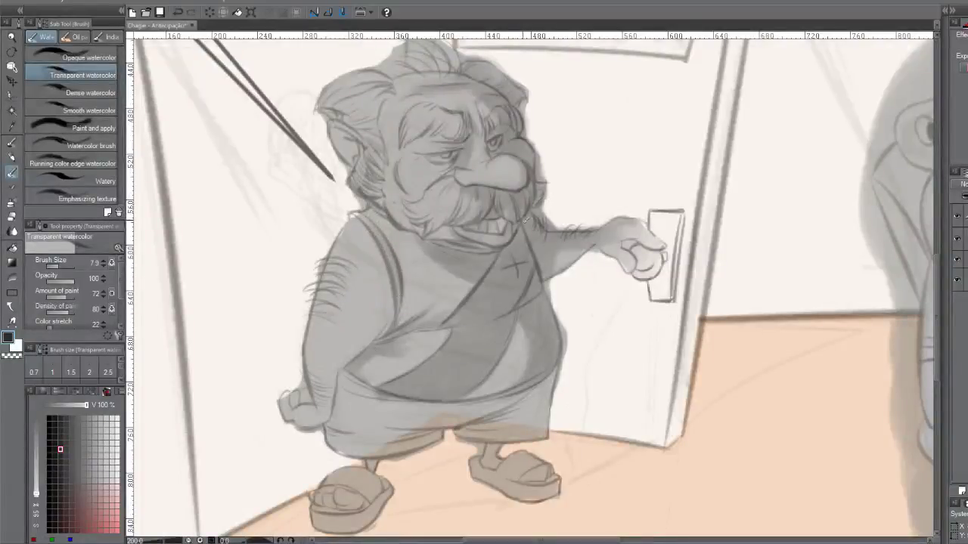
key("ctrl+z")
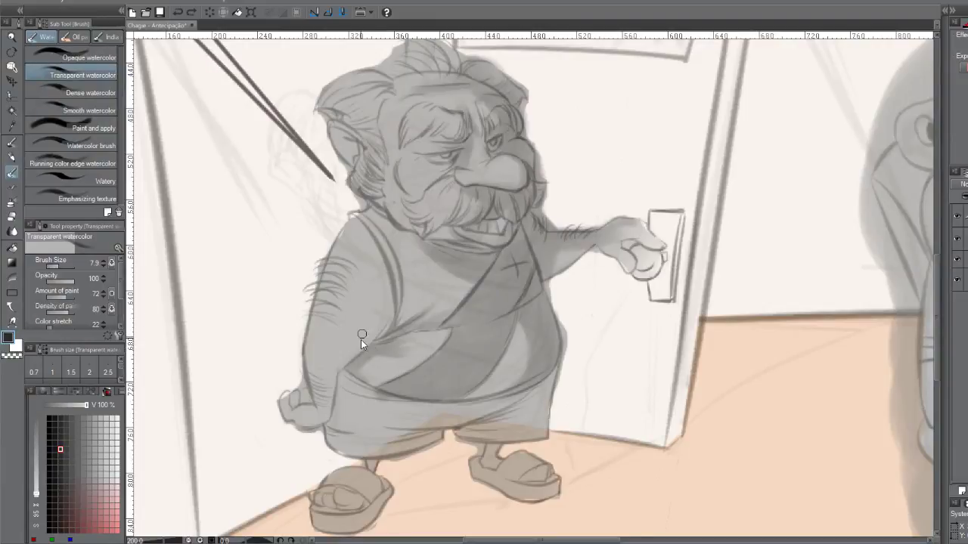
Enlarge the brush to 21.4 and shade the inner edge of the near forearm where it meets the belly
key("bracketright")
left_click_drag(340, 372, 381, 333)
key("ctrl+z")
left_click_drag(340, 372, 381, 326)
key("ctrl+z")
left_click_drag(340, 374, 376, 332)
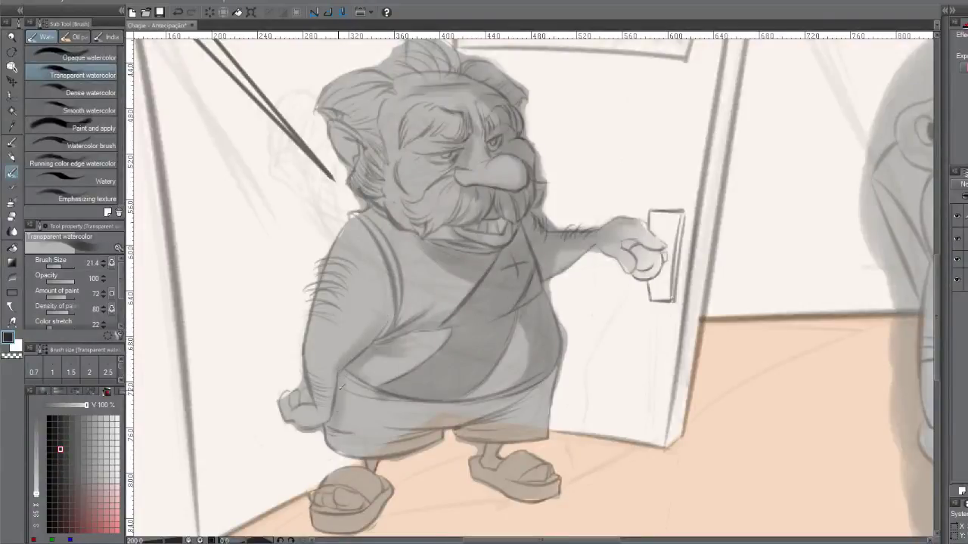
Shade the bearded man's shorts across both legs, deepening the tone with black
mouse_move(339, 444)
left_mouse_down()
mouse_move(363, 447)
mouse_move(423, 418)
mouse_move(354, 401)
mouse_move(357, 385)
mouse_move(424, 409)
mouse_move(484, 406)
mouse_move(431, 428)
left_mouse_up()
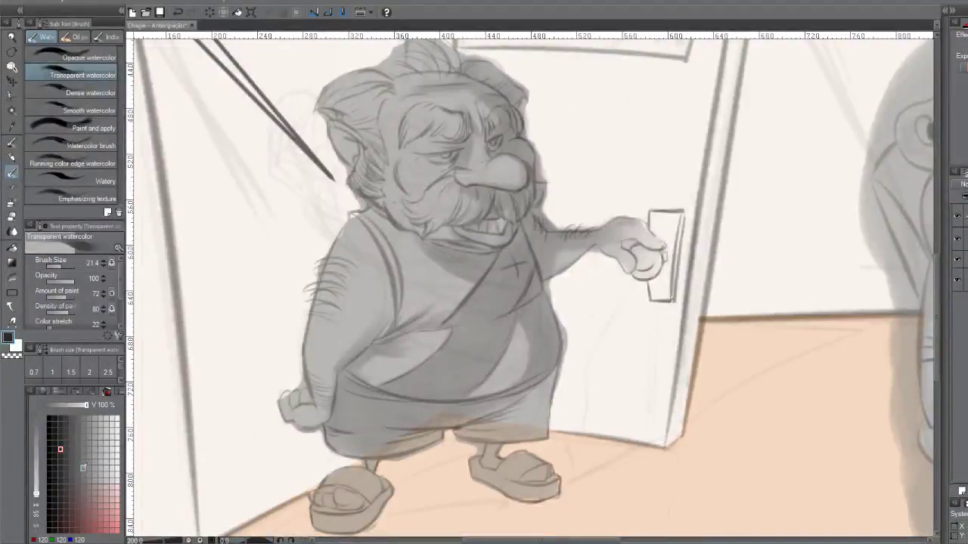
left_click(60, 481)
mouse_move(353, 416)
left_mouse_down()
mouse_move(345, 388)
mouse_move(338, 436)
left_mouse_up()
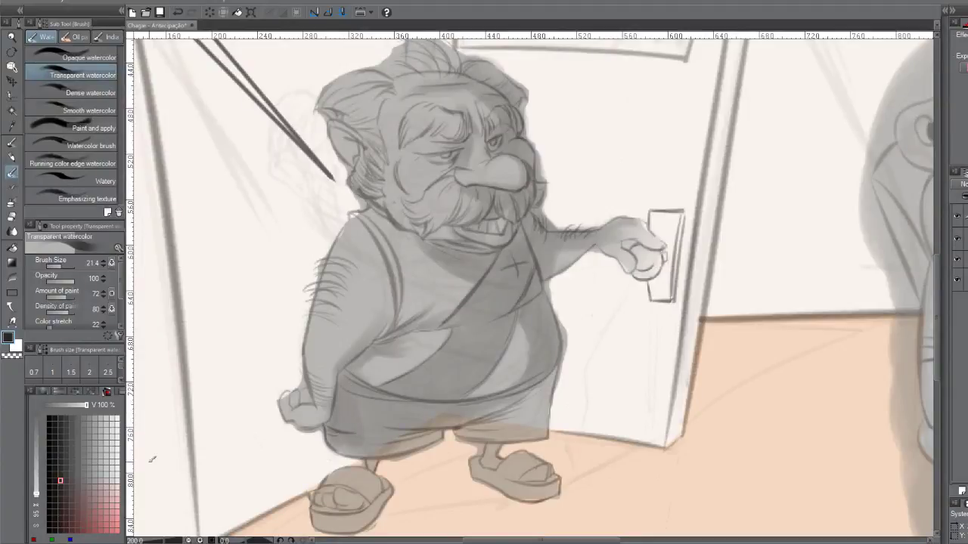
left_click(48, 418)
mouse_move(335, 414)
left_mouse_down()
mouse_move(330, 451)
mouse_move(342, 437)
mouse_move(382, 444)
mouse_move(428, 433)
mouse_move(400, 414)
mouse_move(444, 392)
left_mouse_up()
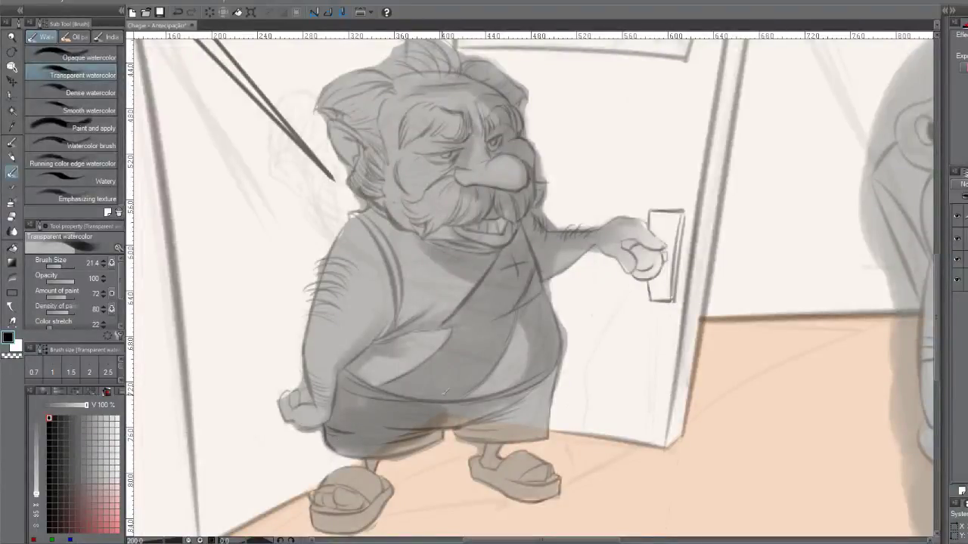
mouse_move(374, 408)
left_mouse_down()
mouse_move(360, 391)
mouse_move(378, 382)
mouse_move(350, 373)
left_mouse_up()
mouse_move(431, 420)
left_mouse_down()
mouse_move(515, 409)
mouse_move(476, 420)
mouse_move(432, 415)
mouse_move(458, 431)
mouse_move(529, 433)
mouse_move(548, 425)
mouse_move(505, 422)
mouse_move(537, 388)
left_mouse_up()
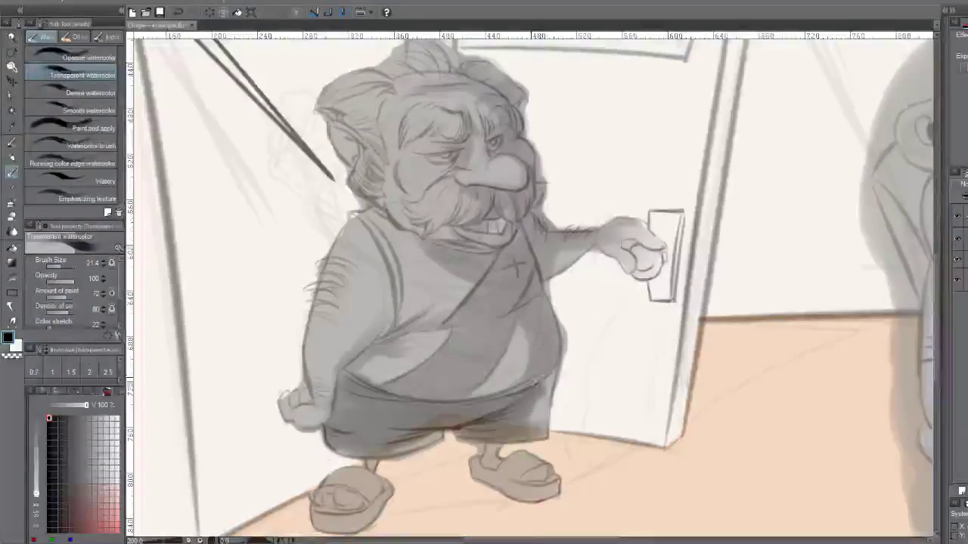
Finish darkening the bearded man's shorts and deepen the sash across his belly, reducing the brush size to 12.5
mouse_move(544, 387)
left_mouse_down()
mouse_move(548, 378)
mouse_move(544, 407)
left_mouse_up()
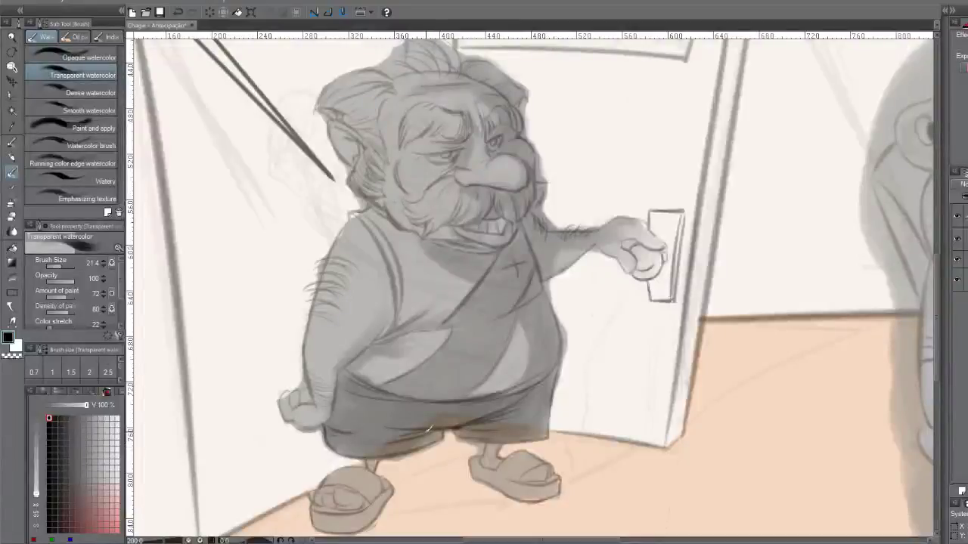
key("bracketleft")
key("bracketleft")
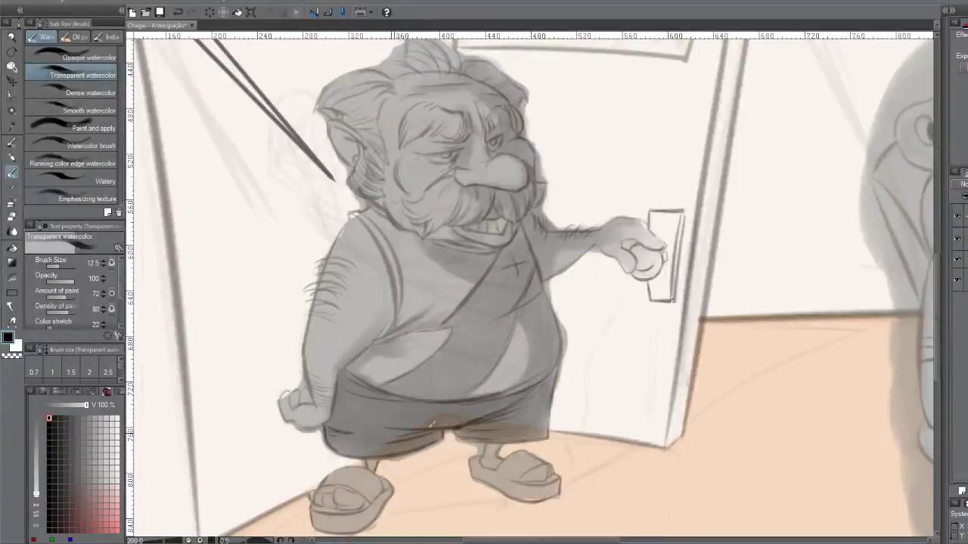
left_click_drag(419, 394, 423, 385)
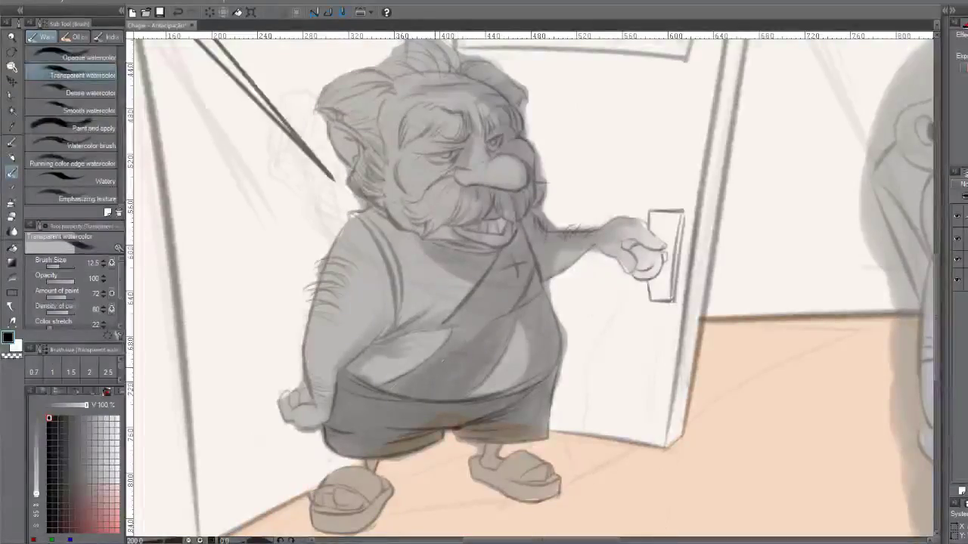
left_click_drag(493, 357, 498, 344)
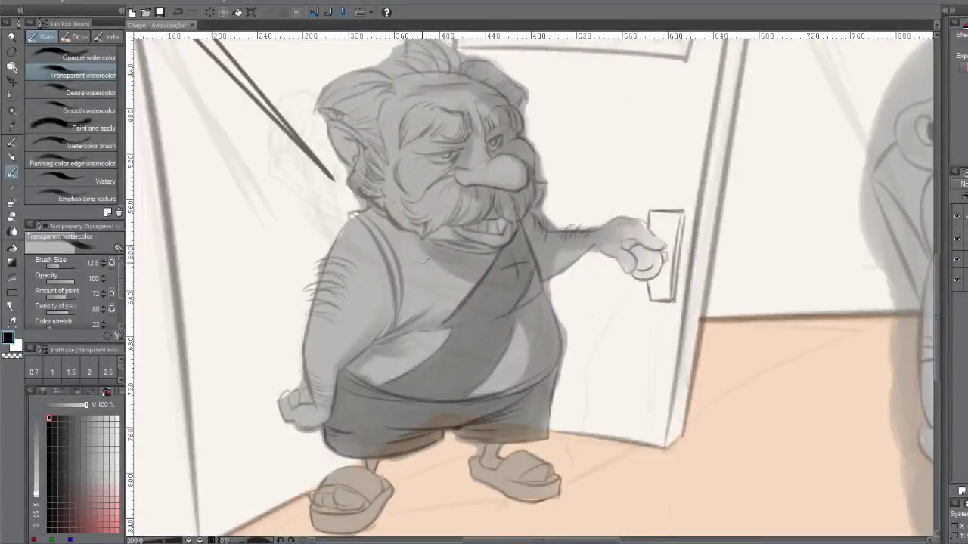
Darken the shadow on the neckline below the beard and the moustache directly under the nose, undoing one stray stroke
left_click_drag(472, 274, 419, 246)
key("ctrl+z")
mouse_move(475, 281)
left_mouse_down()
mouse_move(423, 244)
mouse_move(437, 265)
mouse_move(432, 245)
mouse_move(490, 259)
left_mouse_up()
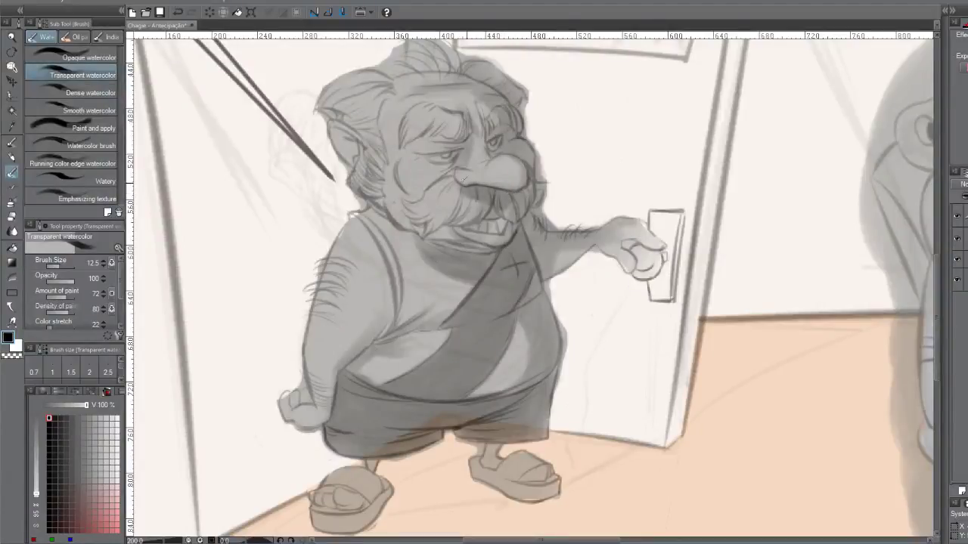
mouse_move(484, 198)
left_mouse_down()
mouse_move(513, 207)
mouse_move(468, 185)
left_mouse_up()
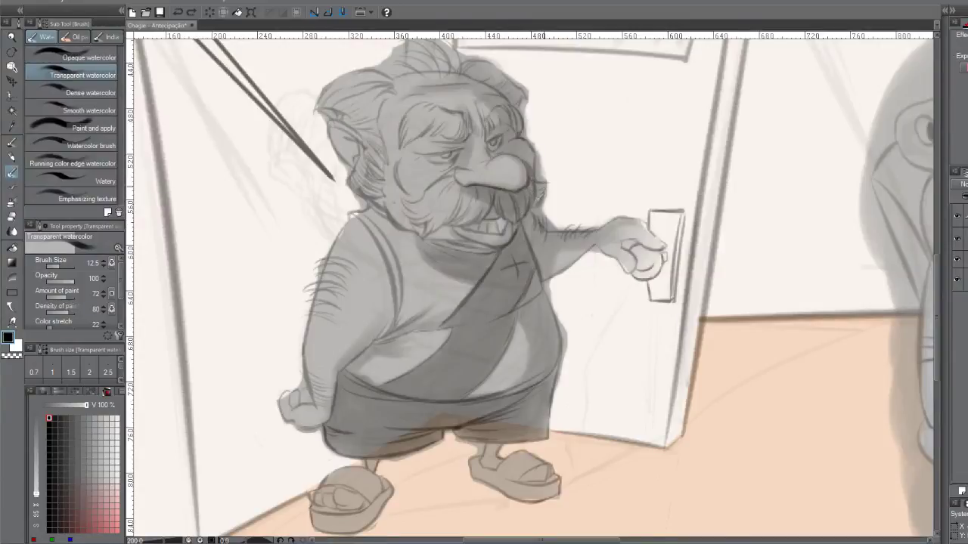
mouse_move(490, 130)
left_mouse_down()
mouse_move(489, 156)
mouse_move(497, 140)
left_mouse_up()
left_click_drag(505, 129, 511, 130)
key("ctrl+z")
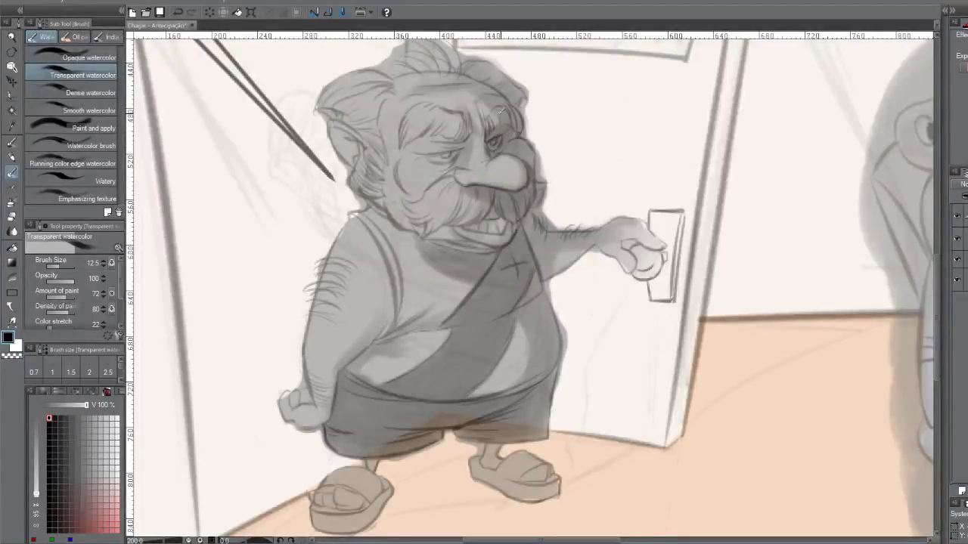
left_click_drag(499, 125, 492, 110)
key("ctrl+z")
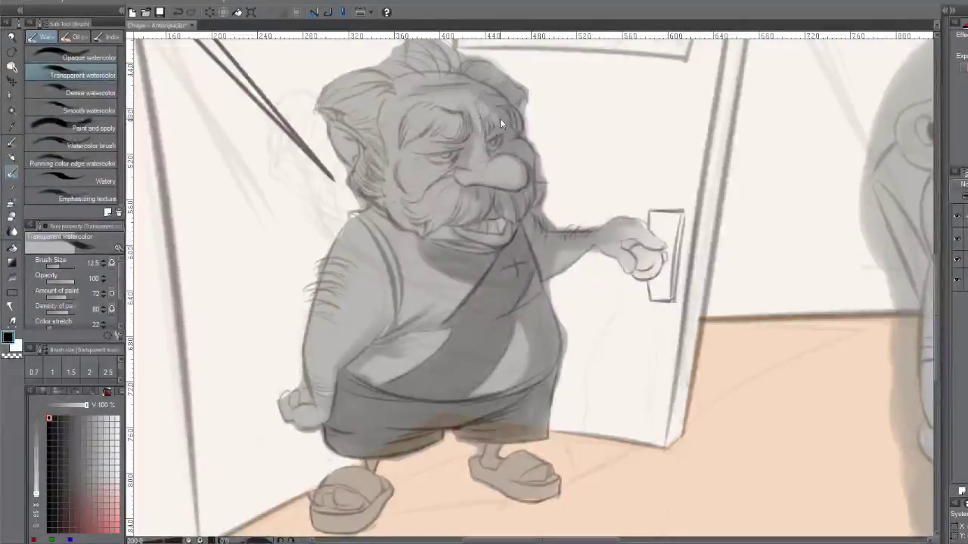
Shade the far side of the bearded man's face around the eye and up across the forehead to the hairline
left_click_drag(507, 136, 505, 142)
left_click_drag(490, 131, 514, 141)
left_click_drag(517, 106, 505, 132)
left_click_drag(484, 76, 470, 85)
Shade the bearded man's moustache and extend the shadow under the chin to the far shoulder
mouse_move(502, 128)
left_mouse_down()
mouse_move(535, 150)
mouse_move(541, 164)
mouse_move(518, 157)
mouse_move(526, 144)
mouse_move(532, 170)
mouse_move(516, 217)
mouse_move(496, 196)
mouse_move(517, 190)
mouse_move(471, 186)
mouse_move(508, 212)
mouse_move(528, 208)
mouse_move(523, 215)
mouse_move(531, 183)
mouse_move(514, 199)
mouse_move(485, 186)
mouse_move(519, 211)
mouse_move(513, 217)
mouse_move(469, 195)
mouse_move(456, 207)
mouse_move(455, 182)
mouse_move(441, 195)
mouse_move(457, 176)
mouse_move(427, 195)
mouse_move(443, 195)
mouse_move(447, 180)
mouse_move(429, 225)
left_mouse_up()
mouse_move(451, 189)
left_mouse_down()
mouse_move(422, 211)
mouse_move(431, 224)
left_mouse_up()
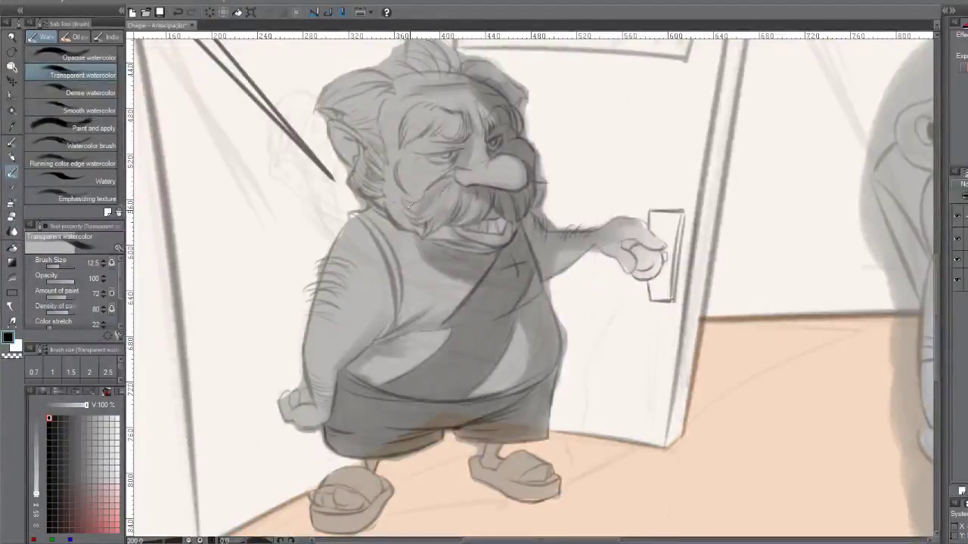
left_click_drag(488, 249, 438, 242)
mouse_move(523, 216)
left_mouse_down()
mouse_move(543, 261)
mouse_move(539, 220)
mouse_move(548, 271)
left_mouse_up()
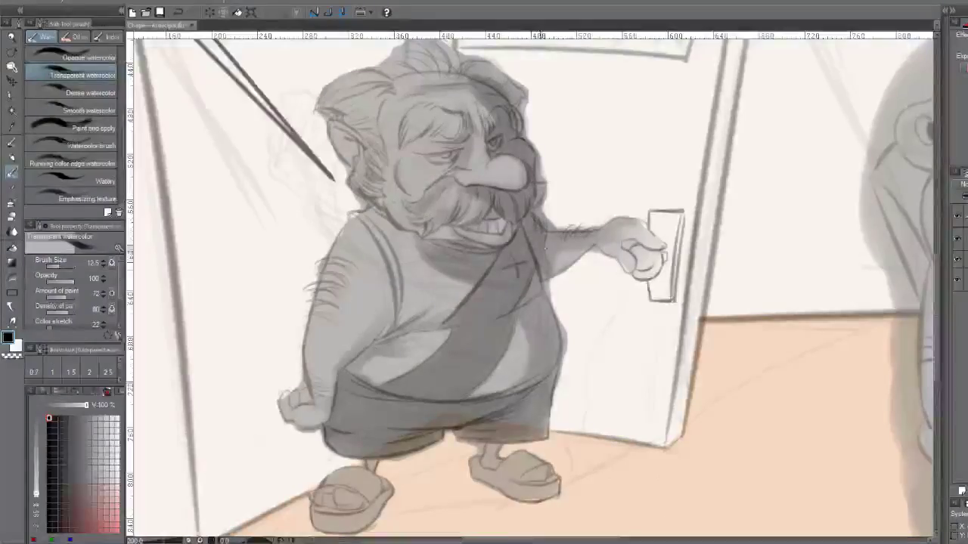
Erase the grey spilling past the bearded man's far cheek with the Hard eraser at size 14.6
key("e")
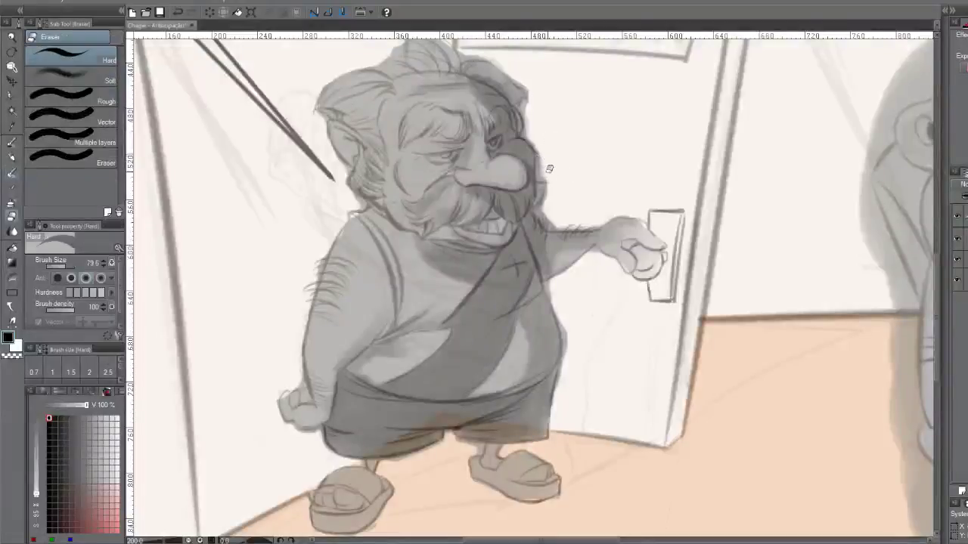
scroll(554, 175, "up", 4)
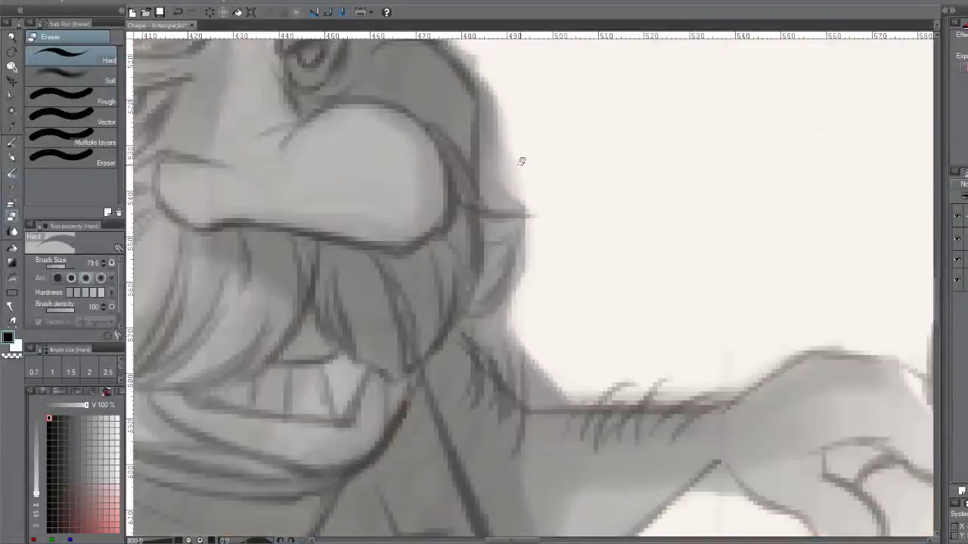
scroll(518, 173, "down", 2)
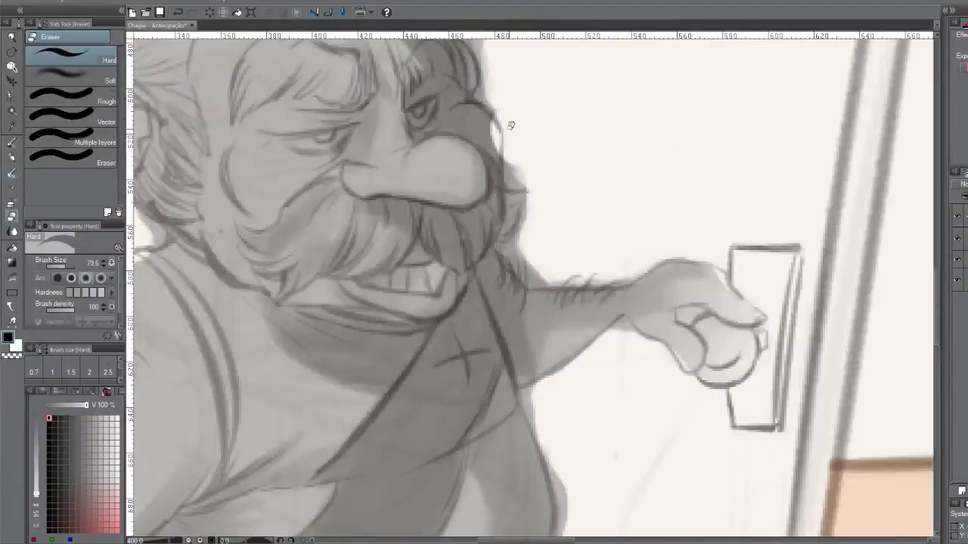
mouse_move(522, 130)
left_mouse_down()
mouse_move(530, 146)
mouse_move(550, 89)
mouse_move(537, 63)
left_mouse_up()
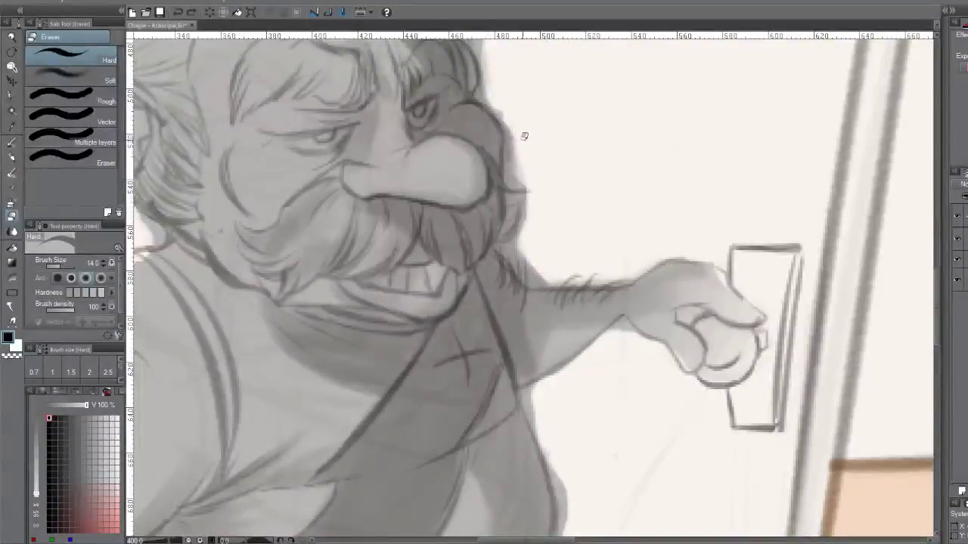
mouse_move(519, 149)
left_mouse_down()
mouse_move(512, 182)
mouse_move(507, 115)
mouse_move(509, 176)
mouse_move(510, 124)
mouse_move(511, 174)
mouse_move(522, 180)
mouse_move(500, 111)
mouse_move(529, 201)
left_mouse_up()
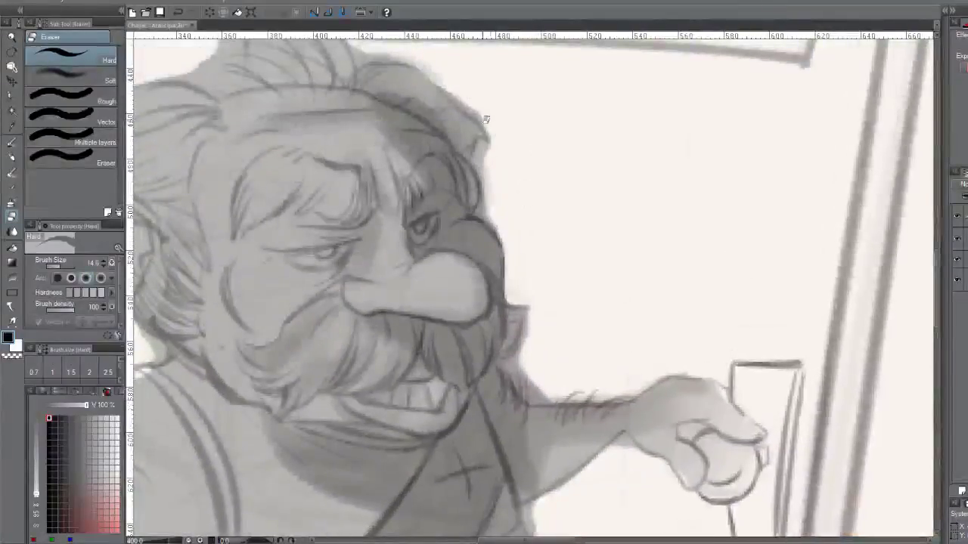
Erase the grey outside the far brow and ear and along the top of the outstretched arm
mouse_move(489, 143)
left_mouse_down()
mouse_move(487, 186)
mouse_move(481, 213)
mouse_move(485, 195)
mouse_move(481, 205)
mouse_move(534, 268)
mouse_move(551, 320)
mouse_move(527, 333)
mouse_move(534, 305)
mouse_move(510, 366)
mouse_move(517, 347)
mouse_move(499, 361)
mouse_move(513, 363)
mouse_move(525, 384)
mouse_move(499, 365)
mouse_move(524, 387)
mouse_move(520, 363)
mouse_move(499, 366)
mouse_move(523, 373)
mouse_move(522, 347)
mouse_move(522, 382)
left_mouse_up()
mouse_move(530, 393)
left_mouse_down()
mouse_move(632, 390)
mouse_move(675, 367)
left_mouse_up()
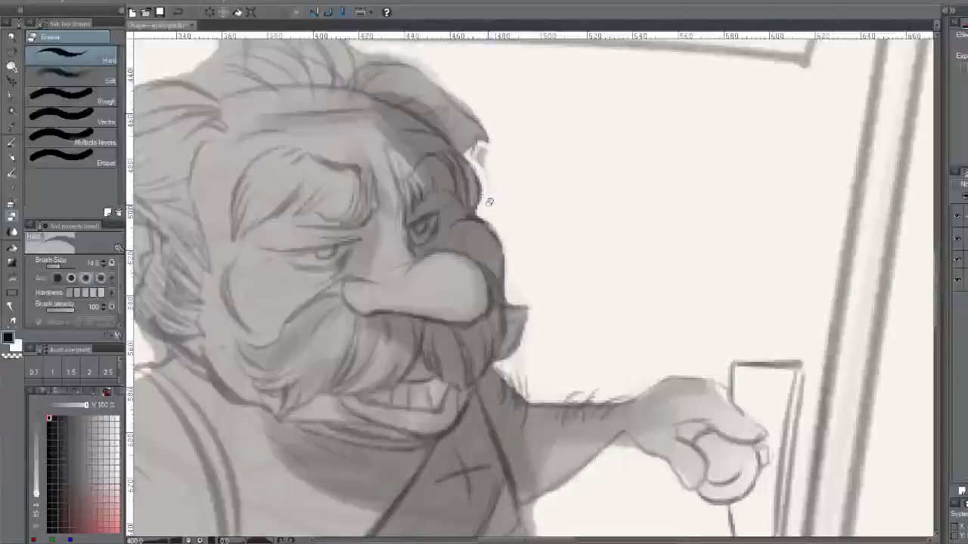
left_click_drag(488, 182, 475, 151)
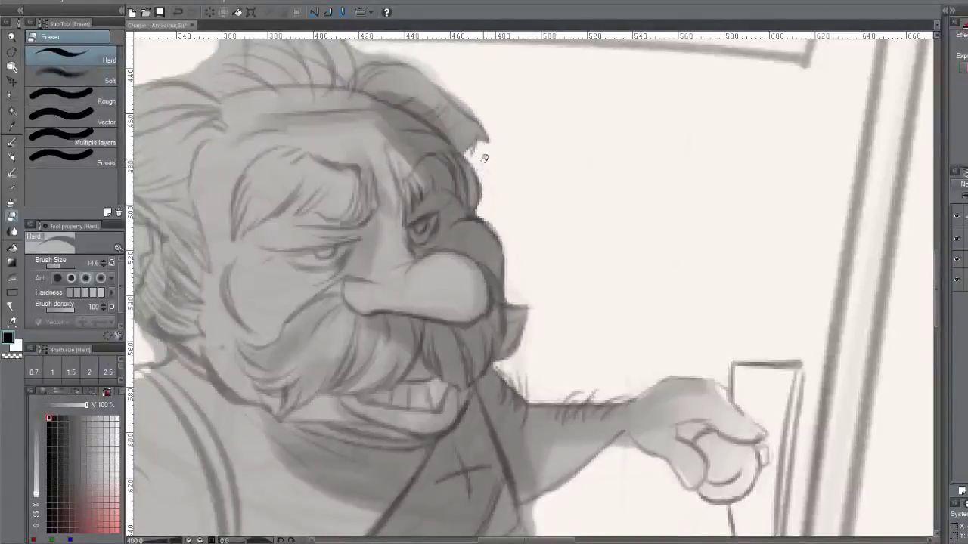
left_click_drag(567, 166, 521, 272)
Erase the grey around the far side hair and behind the thin strands on top of the head
mouse_move(288, 142)
left_mouse_down()
mouse_move(298, 172)
mouse_move(286, 197)
mouse_move(329, 162)
mouse_move(382, 182)
mouse_move(372, 176)
mouse_move(423, 225)
left_mouse_up()
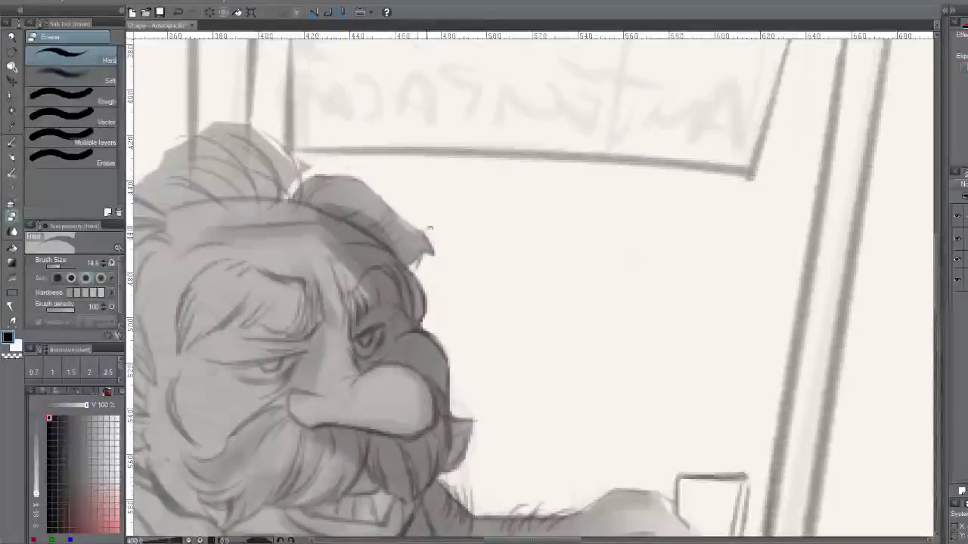
scroll(444, 248, "up", 3)
mouse_move(444, 172)
left_mouse_down()
mouse_move(379, 151)
mouse_move(311, 185)
mouse_move(327, 186)
mouse_move(412, 139)
mouse_move(474, 154)
mouse_move(451, 169)
mouse_move(506, 151)
mouse_move(570, 154)
mouse_move(461, 162)
mouse_move(443, 159)
mouse_move(443, 145)
mouse_move(450, 164)
mouse_move(431, 150)
mouse_move(454, 129)
mouse_move(450, 141)
mouse_move(515, 139)
mouse_move(573, 123)
mouse_move(561, 141)
mouse_move(583, 135)
left_mouse_up()
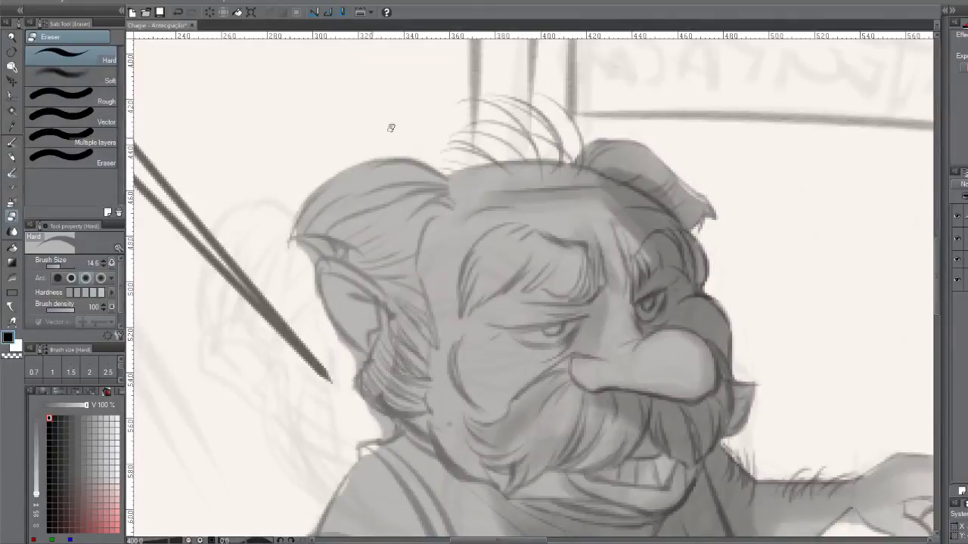
Trim the grey to the outline of the near side's hair, neck and shoulder, continuing down the arm to the hand
left_click_drag(375, 154, 401, 33)
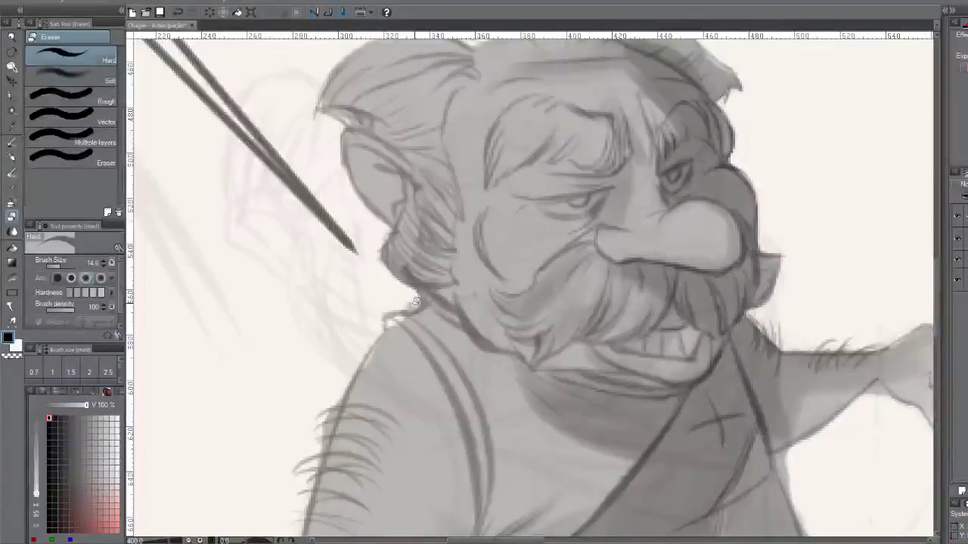
left_click_drag(415, 303, 505, 129)
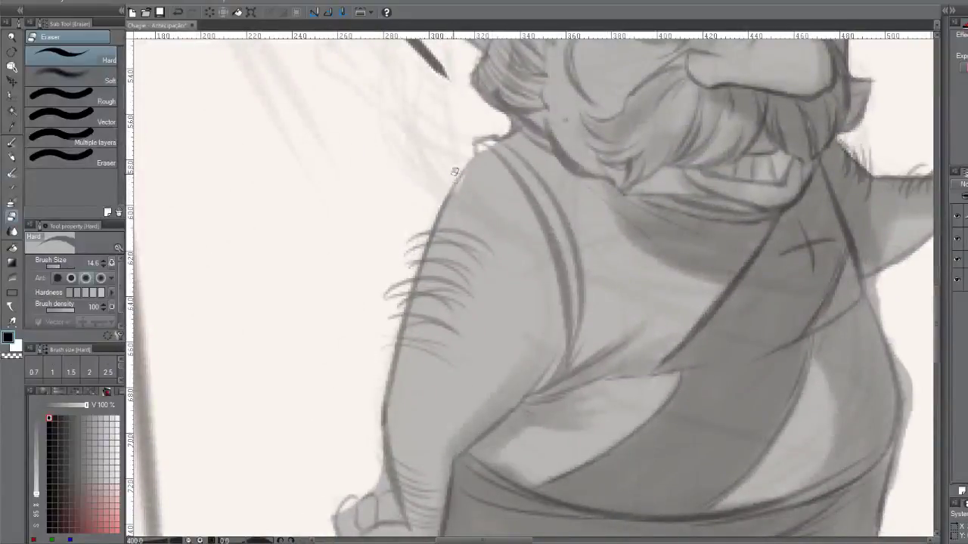
scroll(455, 172, "down", 5)
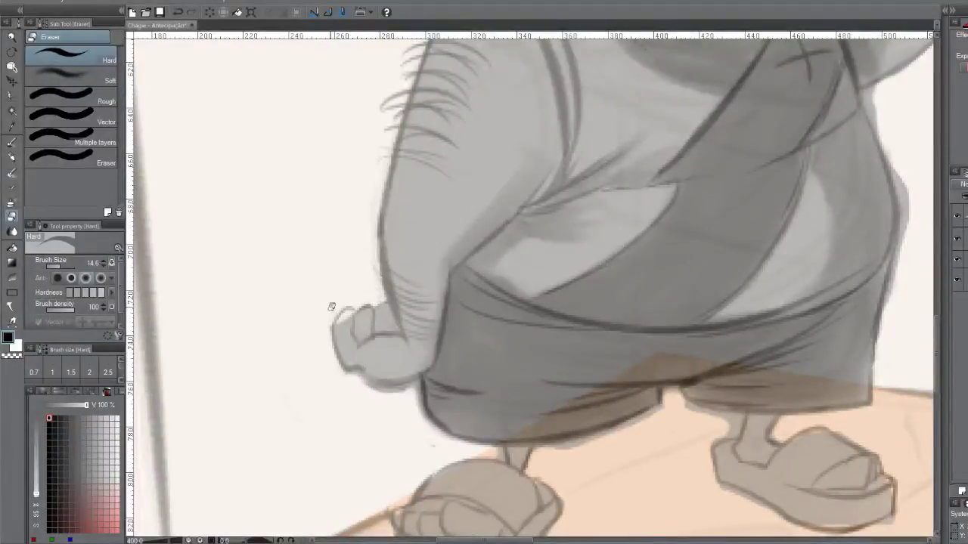
mouse_move(344, 371)
left_mouse_down()
mouse_move(386, 387)
mouse_move(371, 384)
mouse_move(418, 379)
mouse_move(425, 418)
mouse_move(450, 433)
mouse_move(419, 417)
mouse_move(475, 440)
mouse_move(540, 445)
mouse_move(487, 384)
left_mouse_up()
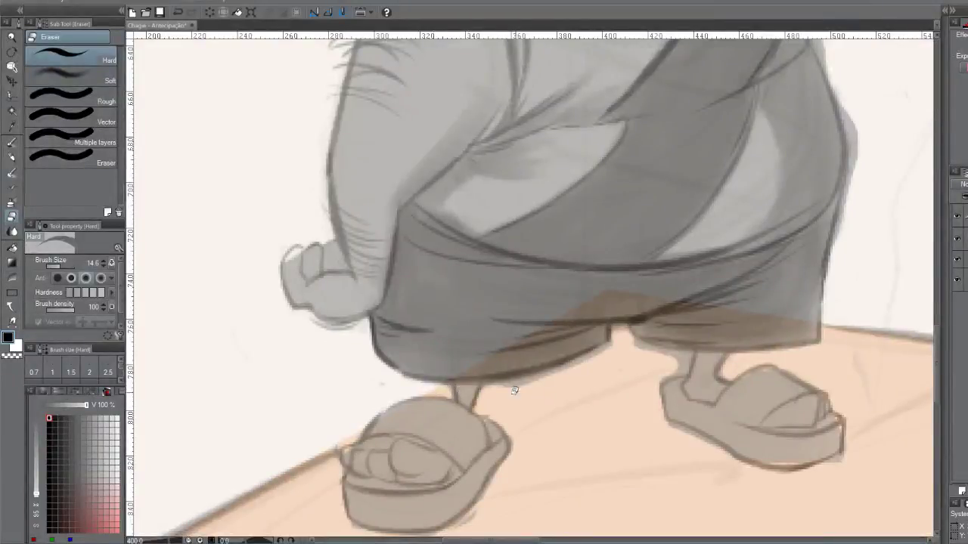
Trim the grey below the hem of the near shorts leg, undoing the strokes that cut into the shape
left_click_drag(482, 388, 557, 358)
key("ctrl+z")
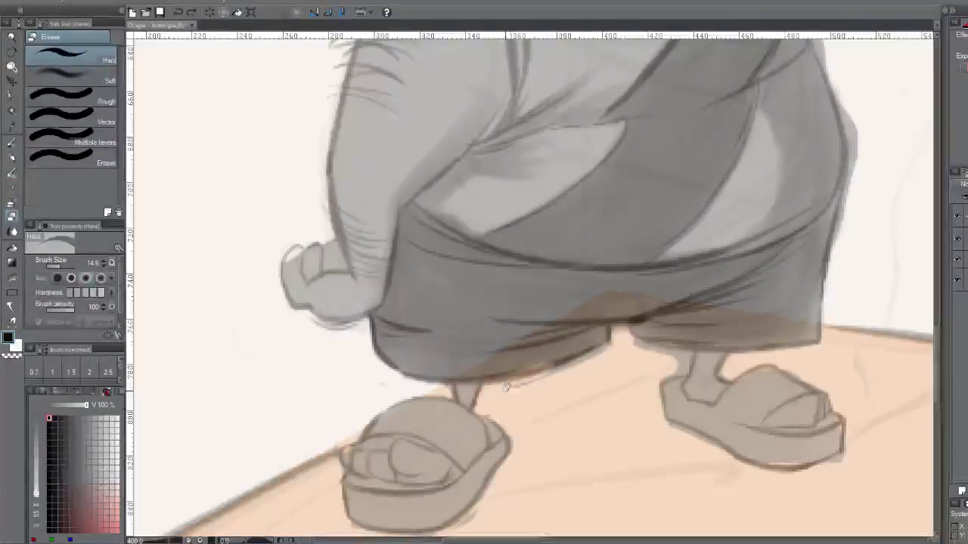
left_click_drag(520, 386, 575, 352)
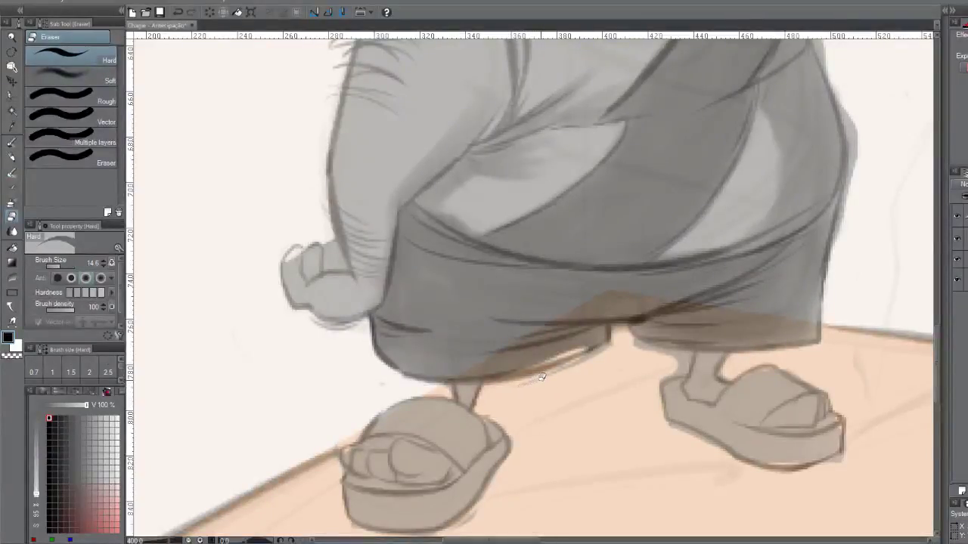
key("ctrl+z")
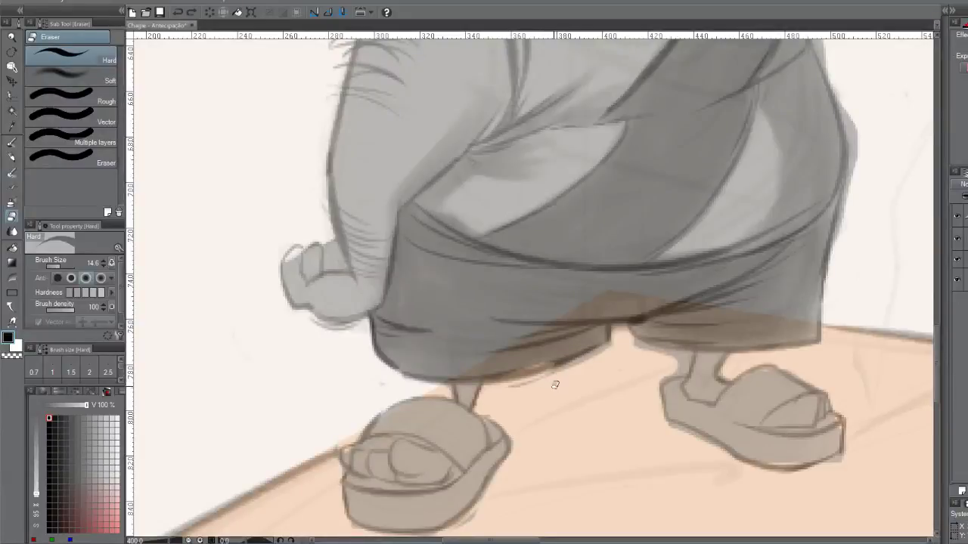
mouse_move(581, 363)
left_mouse_down()
mouse_move(515, 381)
mouse_move(540, 371)
left_mouse_up()
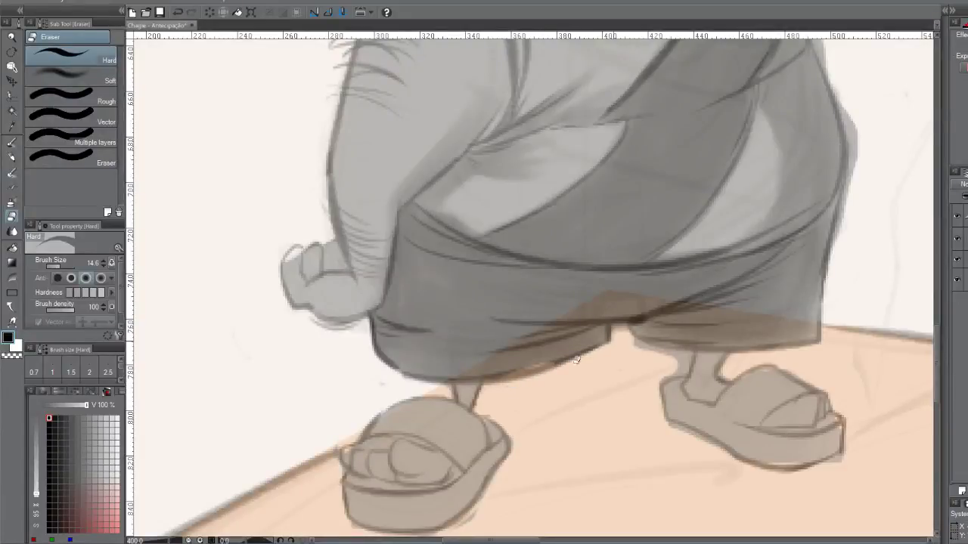
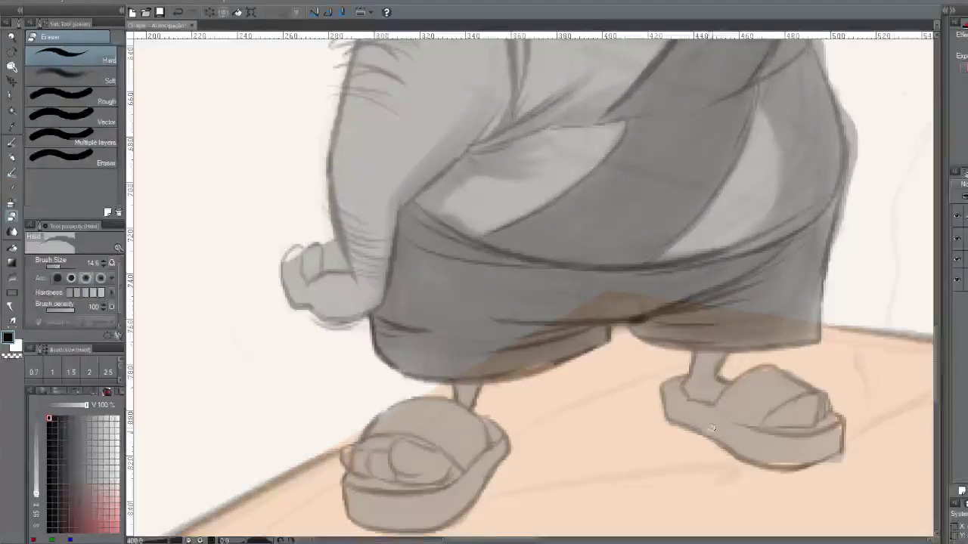
Erase the grey spilling past the sole, toe and upper edge of the far sandal
left_click_drag(582, 378, 475, 352)
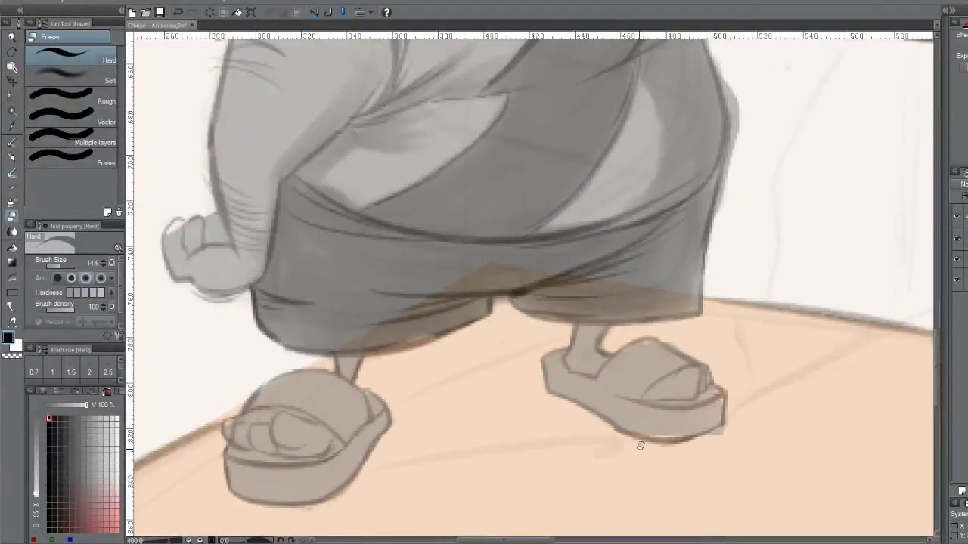
left_click_drag(698, 438, 725, 423)
left_click_drag(667, 338, 730, 374)
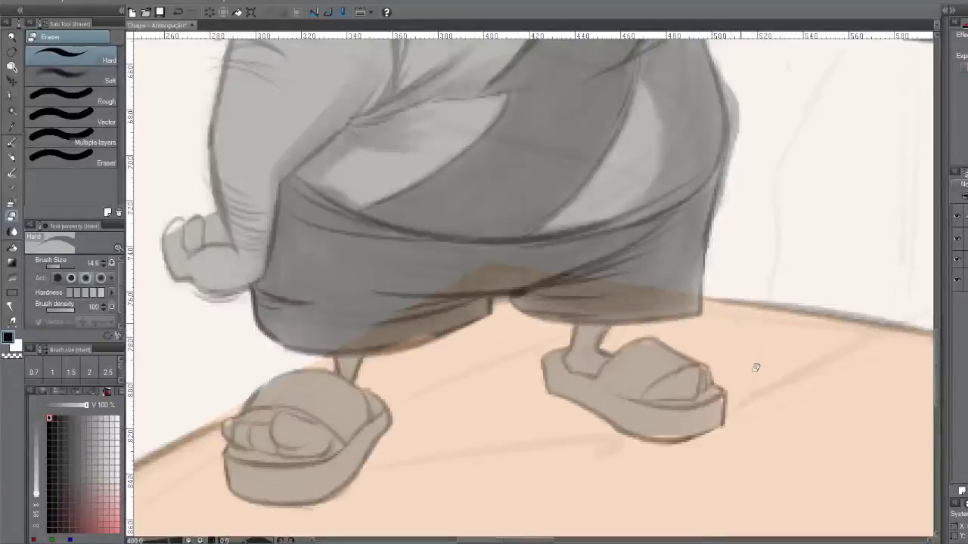
Trim the grey along the far side of the belly and shorts and beneath the outstretched arm
scroll(704, 283, "up", 3)
scroll(704, 283, "right", 3)
mouse_move(566, 201)
left_mouse_down()
mouse_move(578, 304)
mouse_move(571, 249)
mouse_move(582, 215)
mouse_move(575, 320)
mouse_move(558, 350)
left_mouse_up()
scroll(620, 188, "up", 5)
mouse_move(525, 278)
left_mouse_down()
mouse_move(514, 273)
mouse_move(544, 352)
mouse_move(521, 300)
left_mouse_up()
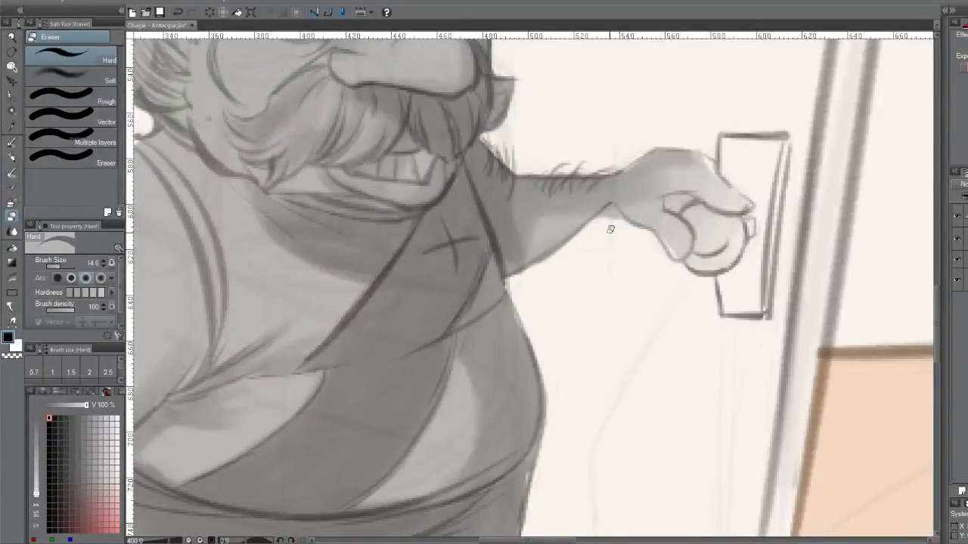
left_click_drag(613, 203, 619, 214)
Erase the orange floor colour that overlaps the lower part of the bearded man's shorts
scroll(314, 215, "down", 3)
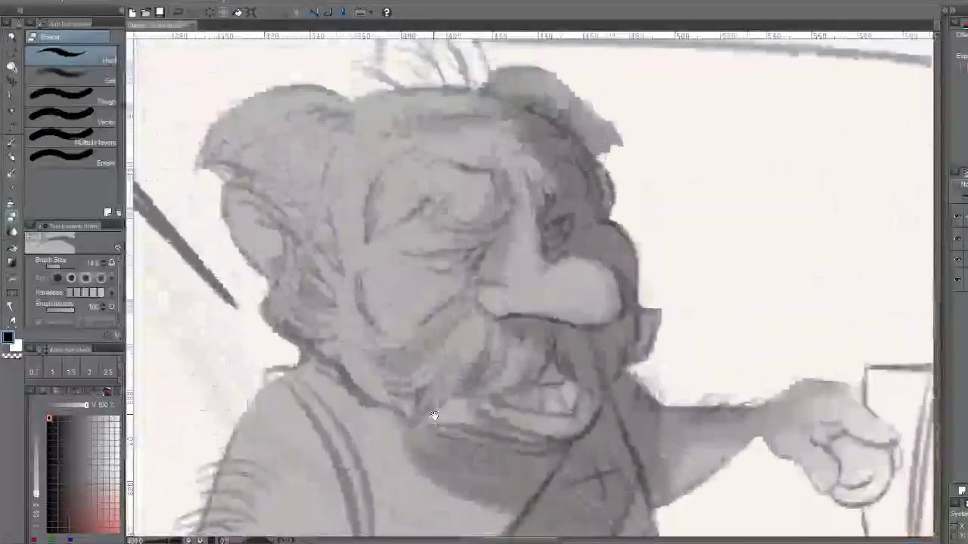
scroll(519, 367, "up", 3)
left_click_drag(519, 367, 537, 184)
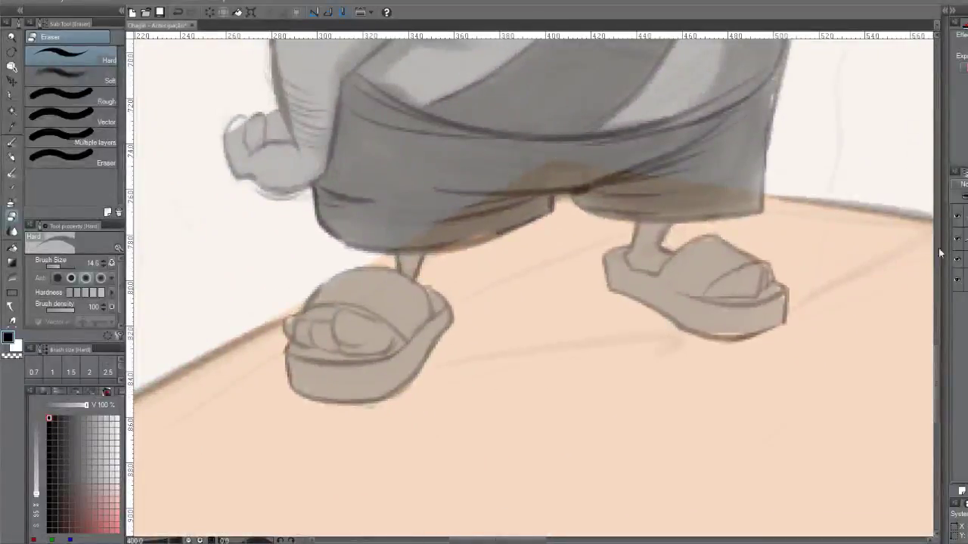
mouse_move(451, 218)
left_mouse_down()
mouse_move(384, 223)
mouse_move(400, 237)
mouse_move(471, 222)
mouse_move(440, 234)
mouse_move(539, 195)
mouse_move(525, 210)
mouse_move(538, 209)
mouse_move(456, 240)
mouse_move(465, 215)
left_mouse_up()
mouse_move(406, 241)
left_mouse_down()
mouse_move(534, 168)
mouse_move(533, 178)
mouse_move(545, 180)
mouse_move(503, 199)
mouse_move(545, 188)
mouse_move(509, 204)
mouse_move(550, 199)
mouse_move(555, 183)
mouse_move(590, 173)
mouse_move(580, 186)
mouse_move(586, 202)
mouse_move(668, 209)
mouse_move(619, 206)
mouse_move(702, 200)
mouse_move(670, 213)
mouse_move(755, 204)
mouse_move(760, 190)
mouse_move(757, 202)
mouse_move(667, 207)
mouse_move(581, 184)
mouse_move(595, 169)
mouse_move(659, 171)
mouse_move(629, 176)
mouse_move(645, 192)
mouse_move(723, 182)
mouse_move(730, 194)
mouse_move(748, 193)
mouse_move(726, 199)
mouse_move(661, 149)
mouse_move(584, 143)
mouse_move(602, 125)
mouse_move(704, 144)
mouse_move(746, 120)
left_mouse_up()
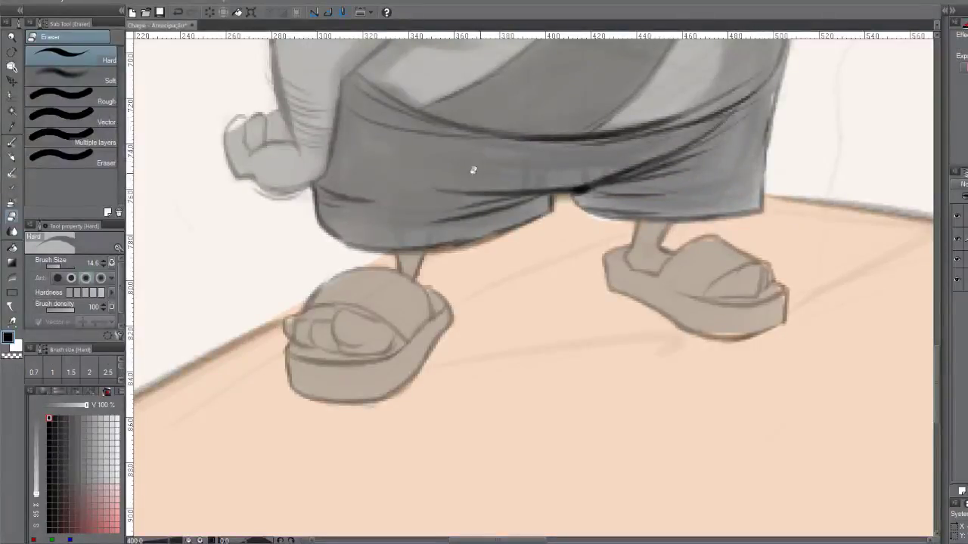
mouse_move(359, 196)
left_mouse_down()
mouse_move(362, 173)
mouse_move(404, 144)
mouse_move(468, 133)
left_mouse_up()
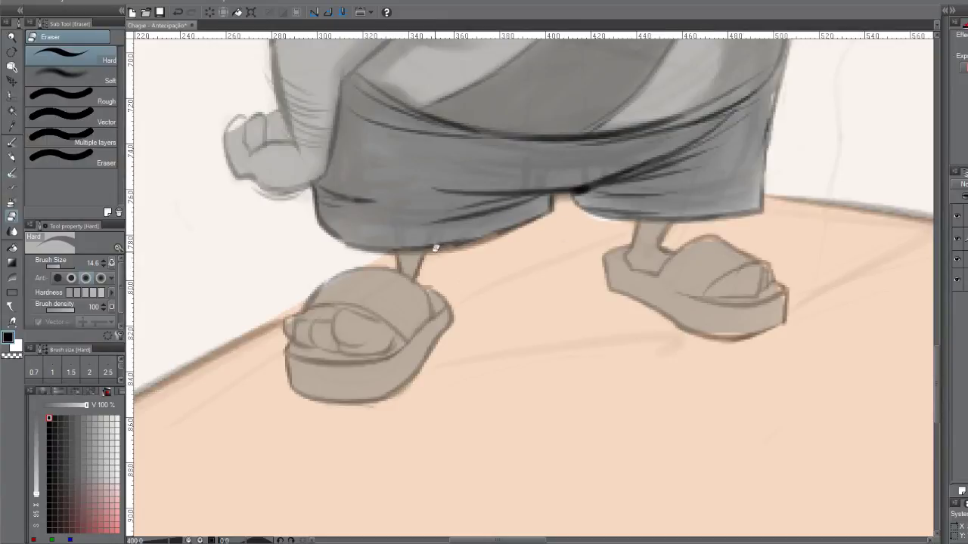
Erase the remaining floor colour that overlaps the upper part of the bearded man's shorts, enlarging the eraser to 22
scroll(469, 224, "up", 3)
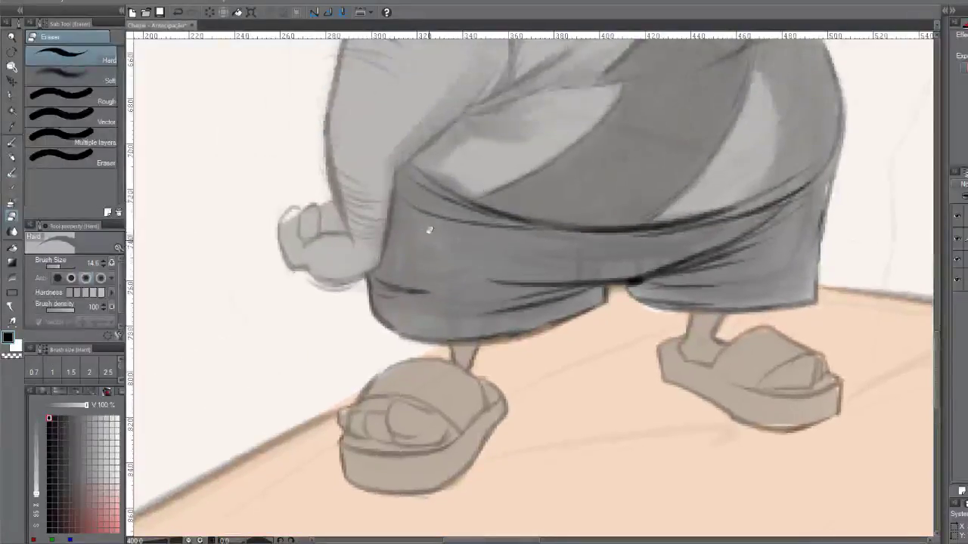
left_click_drag(432, 259, 439, 255)
mouse_move(395, 286)
left_mouse_down()
mouse_move(424, 326)
mouse_move(443, 323)
mouse_move(422, 292)
mouse_move(456, 307)
mouse_move(429, 290)
left_mouse_up()
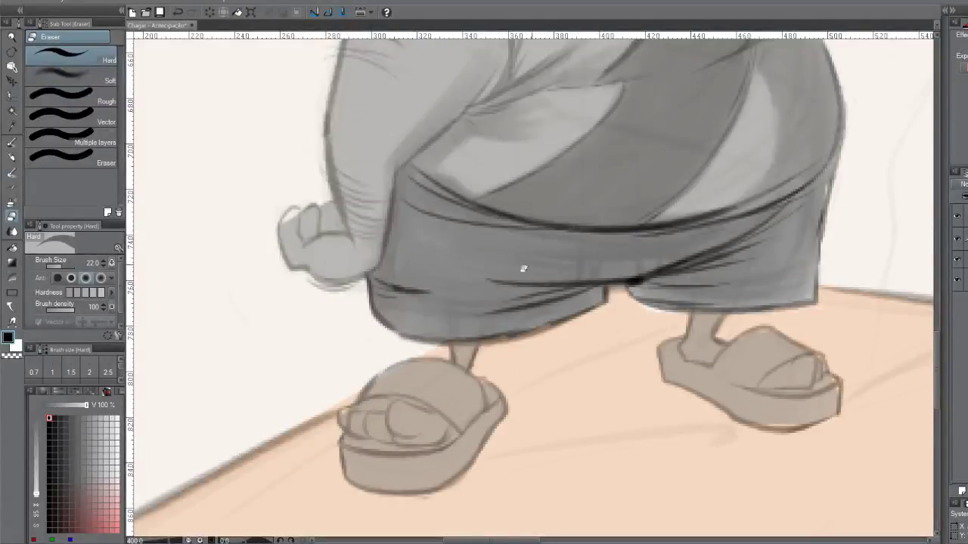
left_click_drag(442, 186, 462, 125)
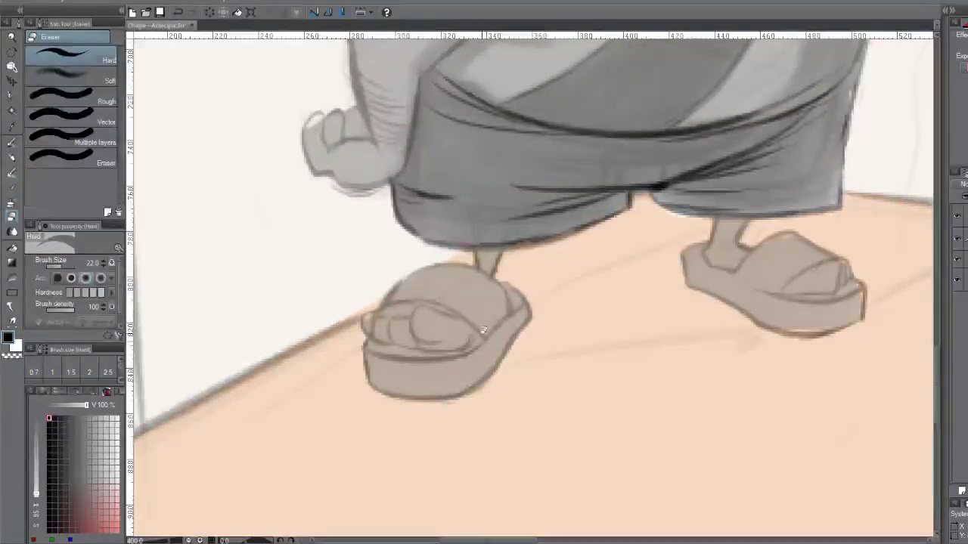
scroll(493, 378, "down", 3)
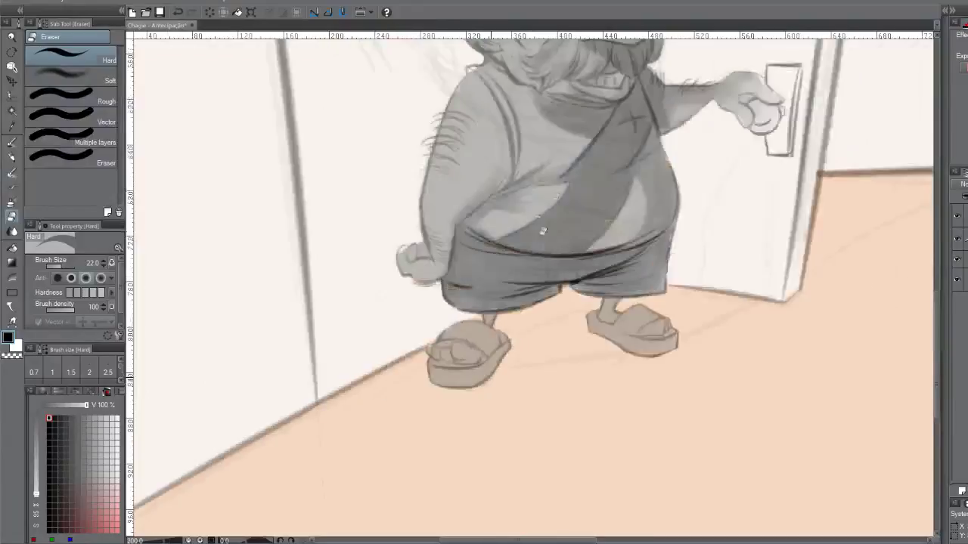
scroll(529, 363, "down", 2)
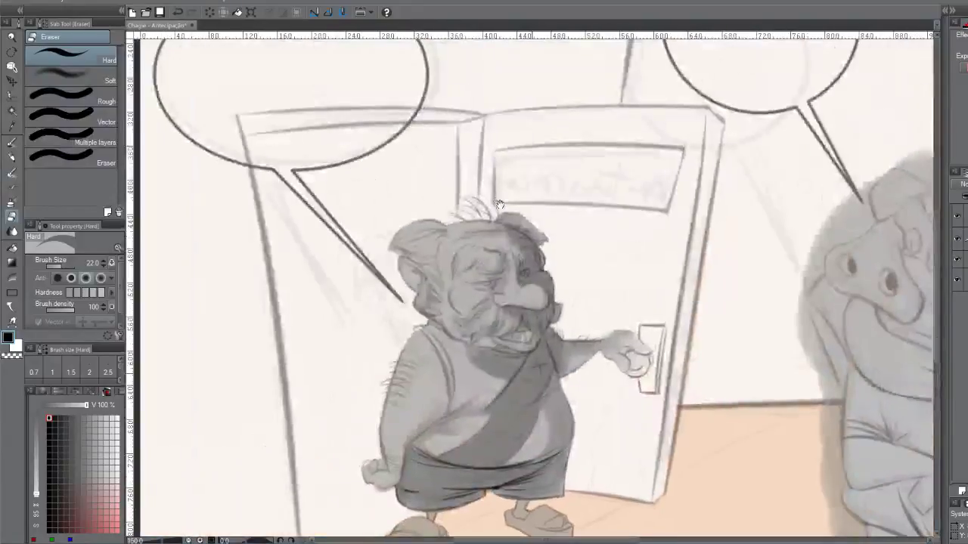
scroll(522, 303, "up", 3)
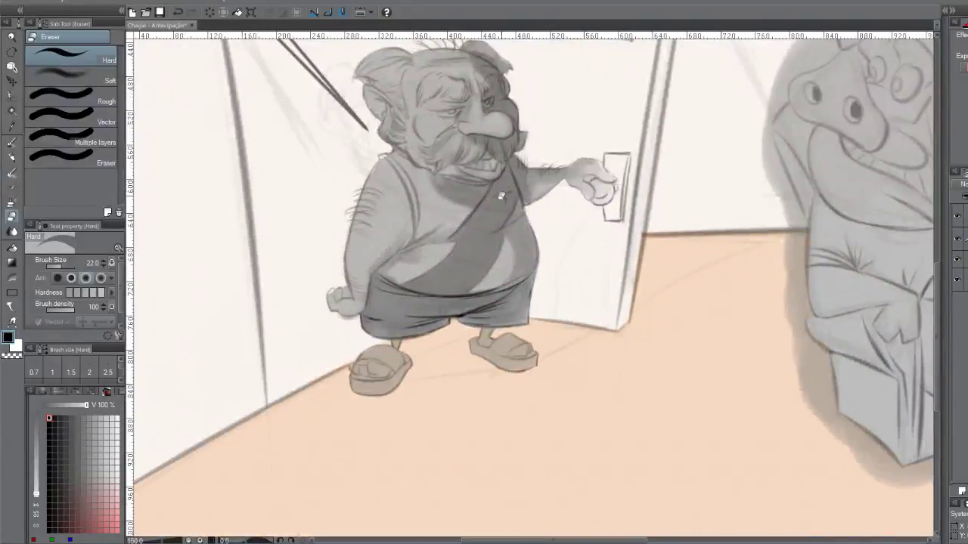
Set the Transparent watercolor brush's amount of paint, density and color stretch to 100, undoing the test strokes on the shorts and belly
key("b")
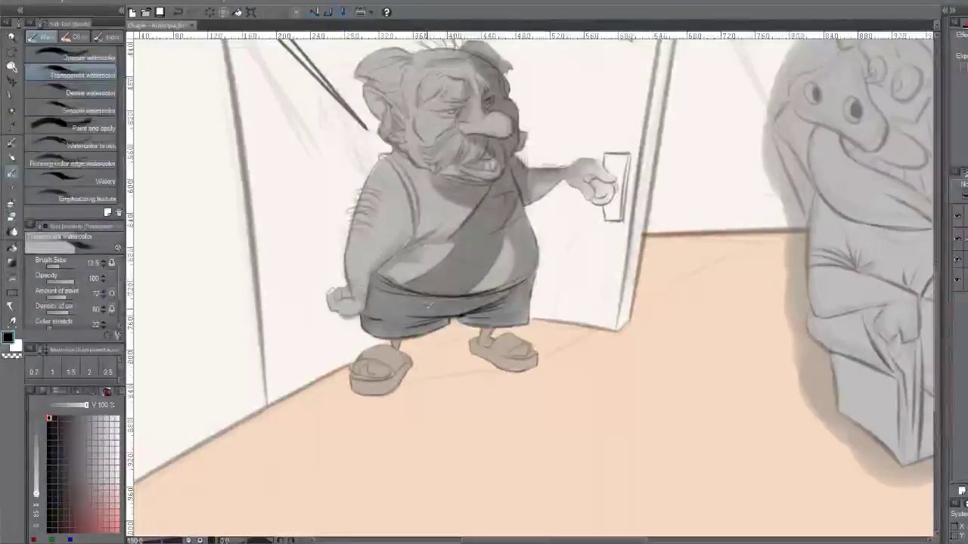
mouse_move(502, 298)
left_mouse_down()
mouse_move(452, 308)
mouse_move(512, 286)
left_mouse_up()
key("ctrl+z")
key("ctrl+z")
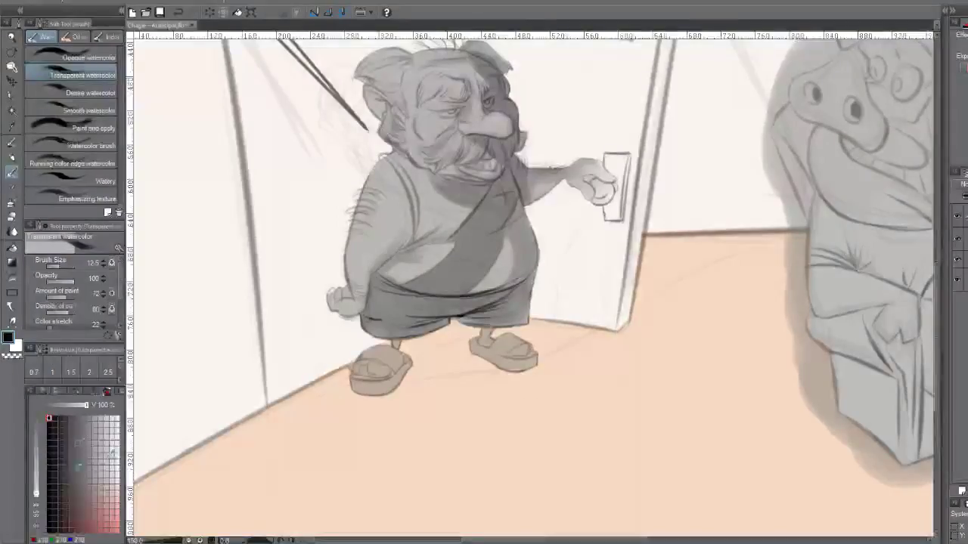
left_click_drag(67, 300, 74, 297)
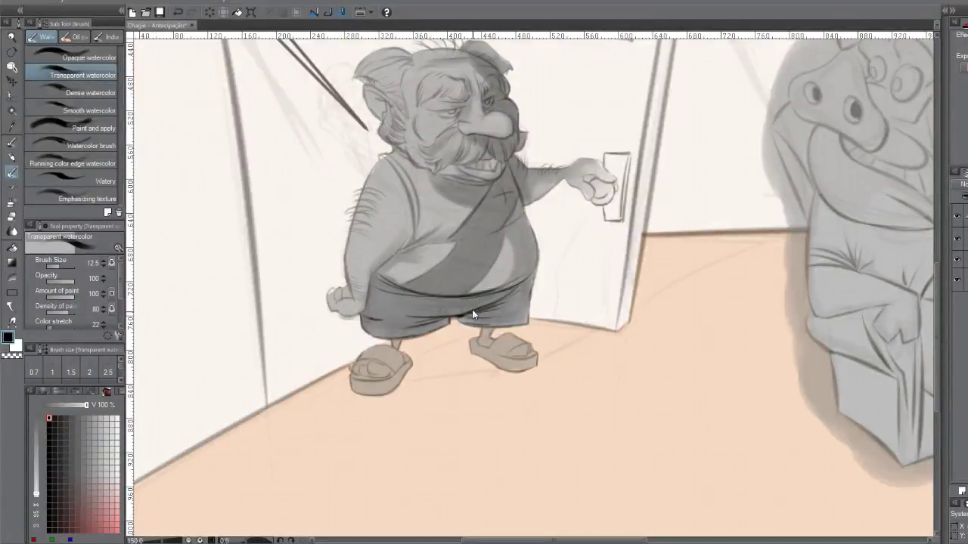
scroll(473, 307, "up", 1)
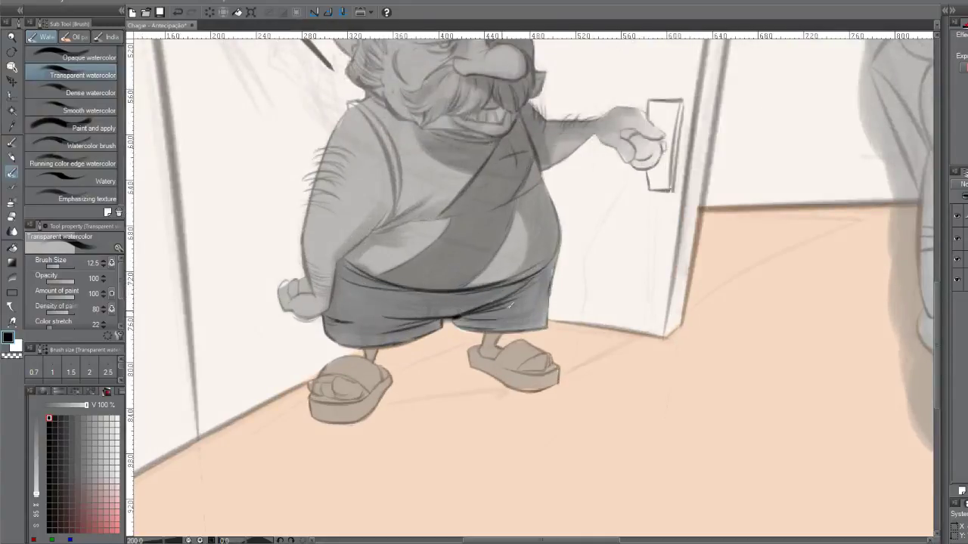
mouse_move(517, 282)
left_mouse_down()
mouse_move(484, 261)
mouse_move(492, 290)
left_mouse_up()
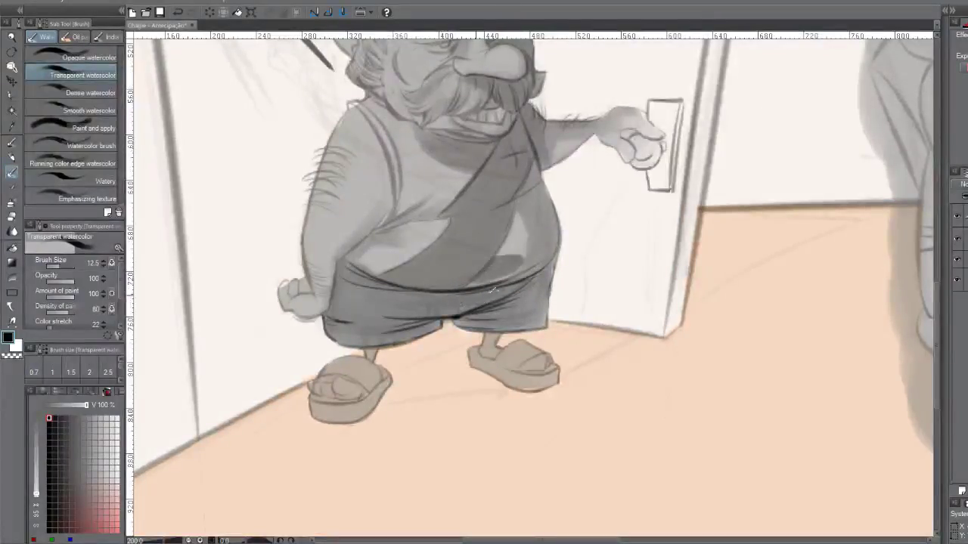
key("ctrl+z")
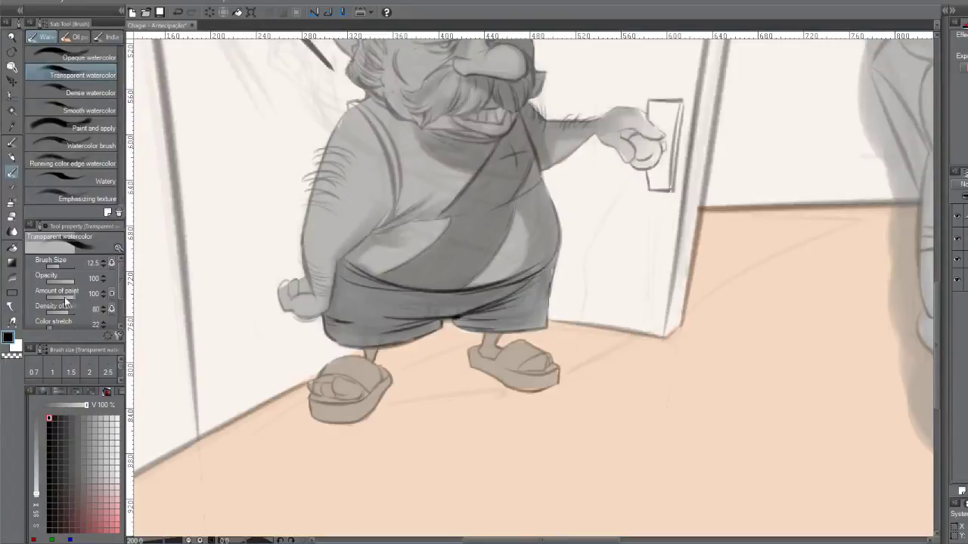
left_click_drag(70, 311, 72, 321)
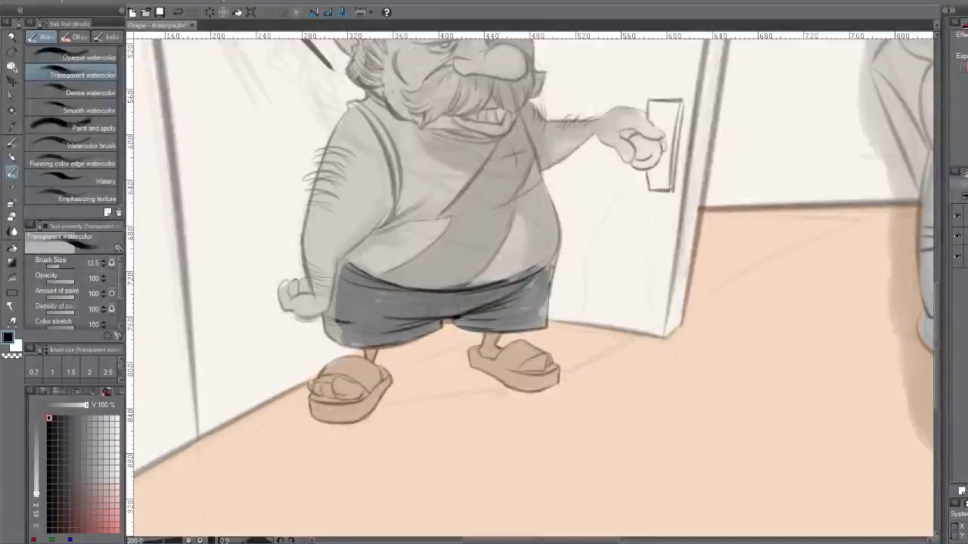
Toggle a layer's visibility, undo the last stroke and check the bearded man from head to sandals
left_click(957, 236)
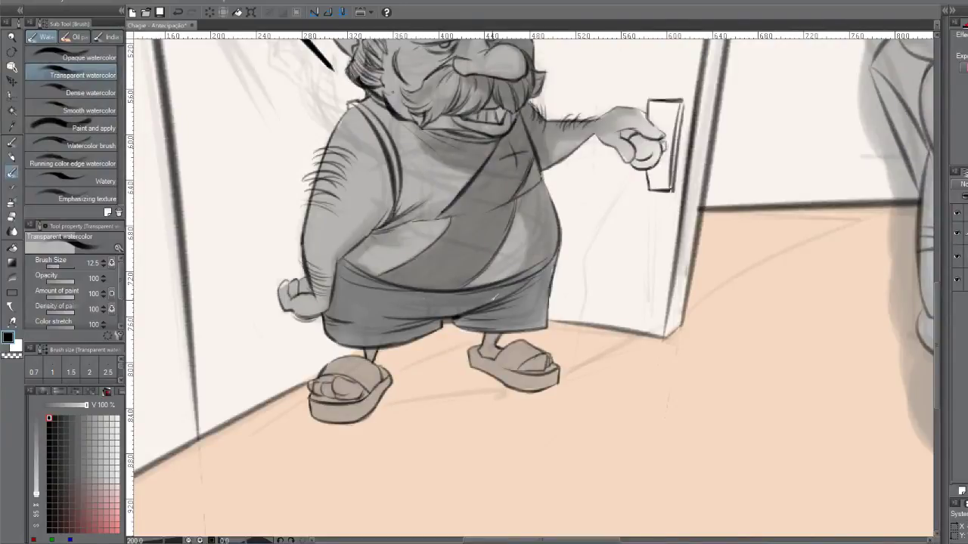
key("ctrl+z")
left_click_drag(483, 238, 478, 350)
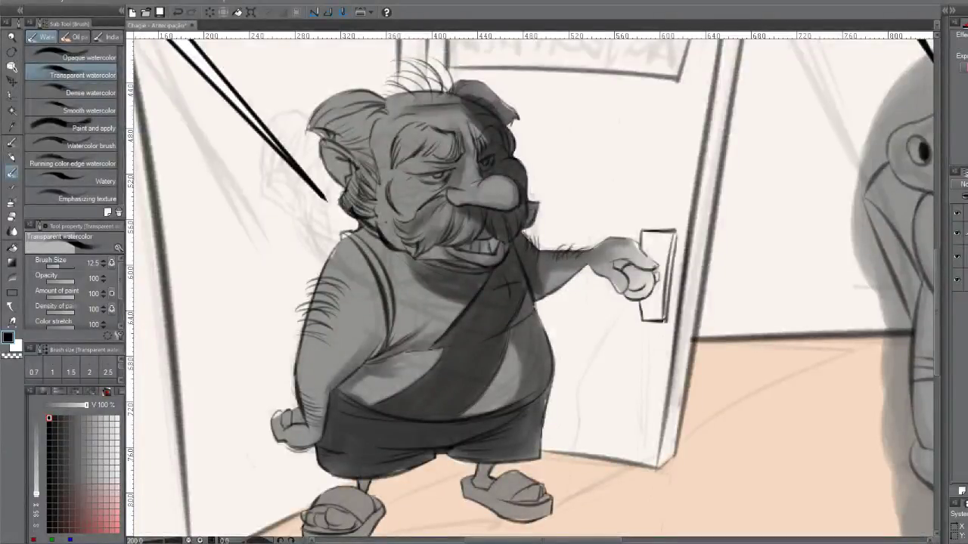
left_click_drag(428, 331, 455, 264)
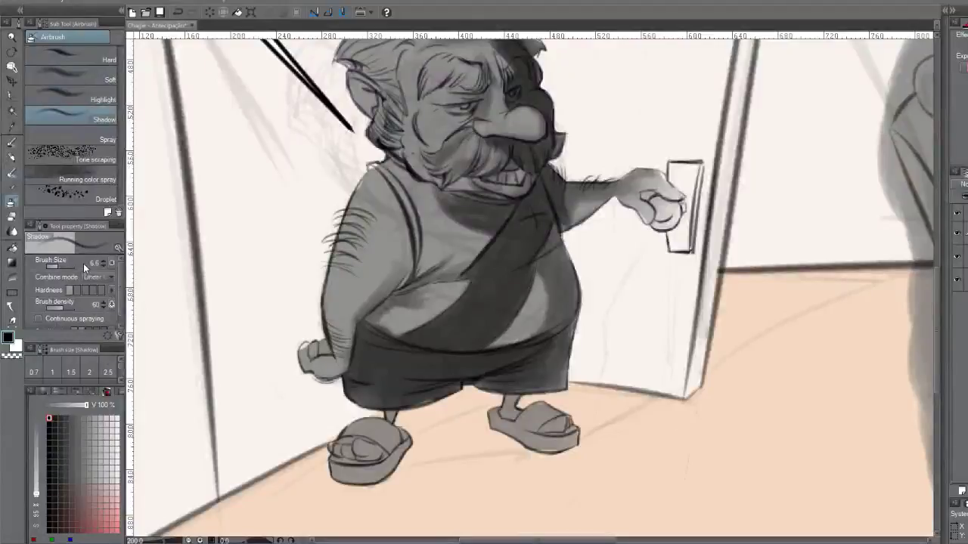
Shade the light patch on the far side of the belly with the Transparent watercolor brush
key("b")
key("b")
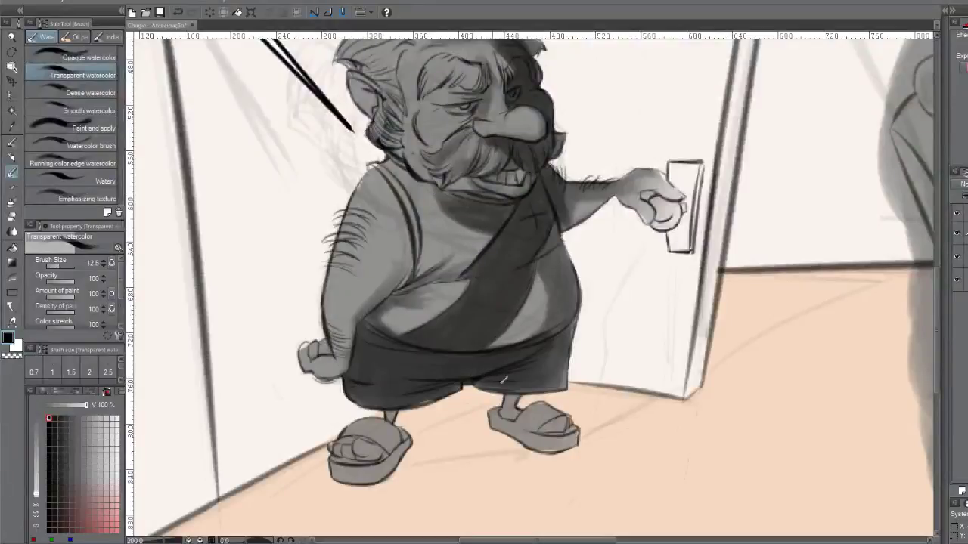
left_click_drag(496, 353, 499, 358)
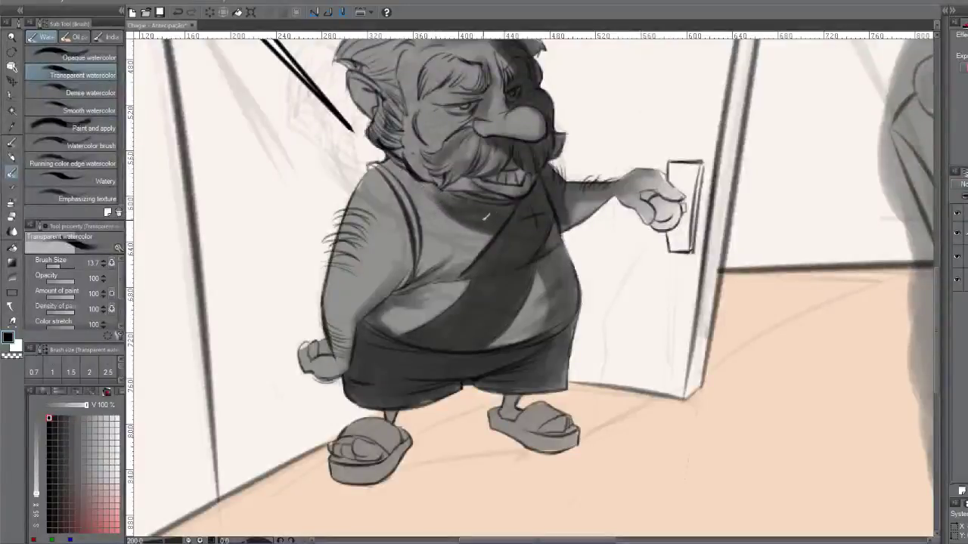
Reduce the brush size to 5.8 and shade the belly's lower far edge above the waistband, undoing unwanted chest strokes
mouse_move(476, 242)
left_mouse_down()
mouse_move(427, 202)
mouse_move(475, 259)
mouse_move(475, 221)
mouse_move(441, 205)
mouse_move(435, 197)
mouse_move(471, 216)
mouse_move(443, 189)
left_mouse_up()
key("ctrl+z")
key("bracketleft")
key("bracketleft")
key("bracketleft")
key("bracketleft")
key("ctrl+z")
key("ctrl+z")
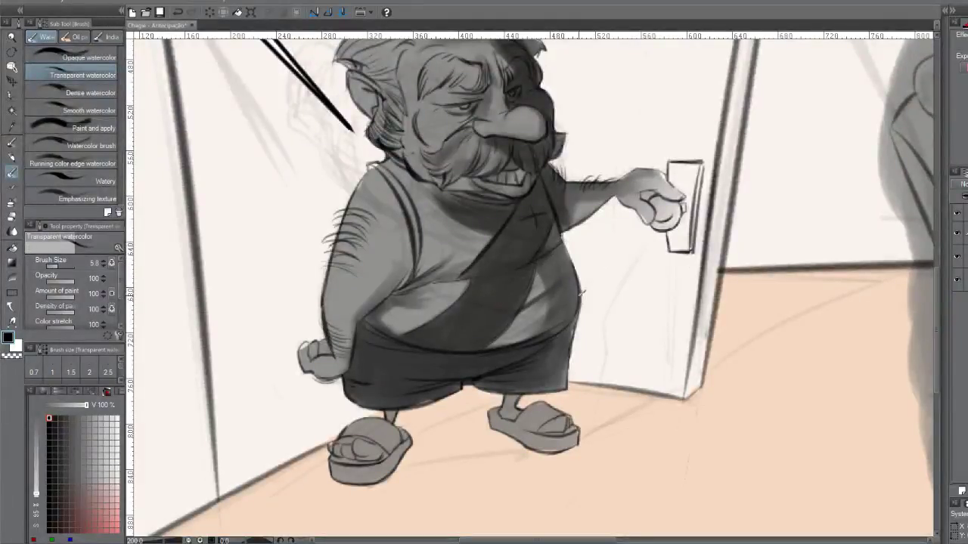
mouse_move(535, 331)
left_mouse_down()
mouse_move(505, 341)
mouse_move(559, 325)
left_mouse_up()
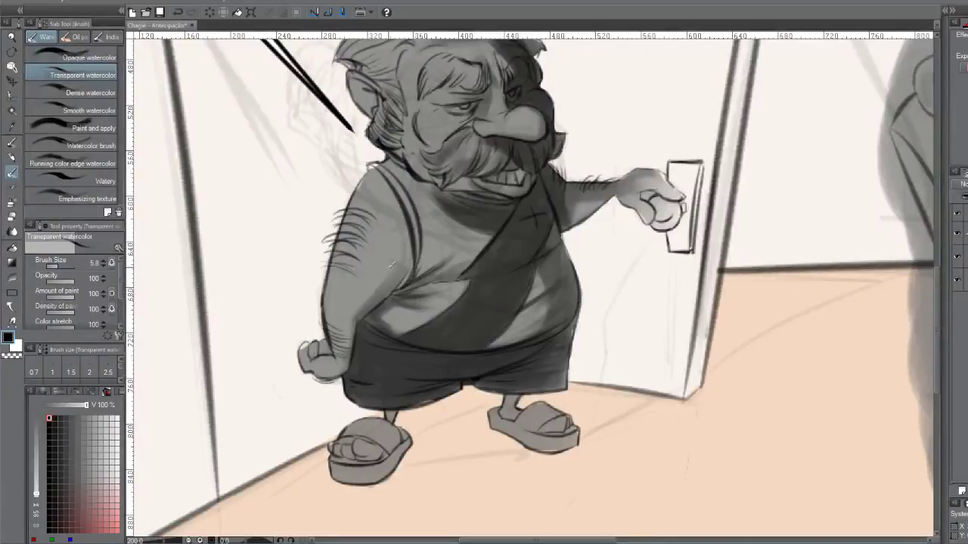
key("b")
key("b")
key("b")
key("b")
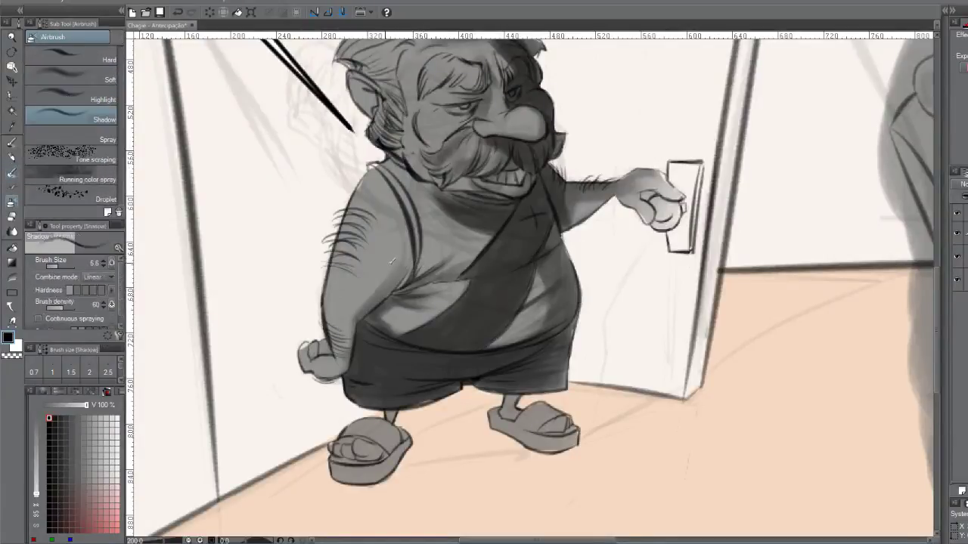
key("b")
key("b")
key("b")
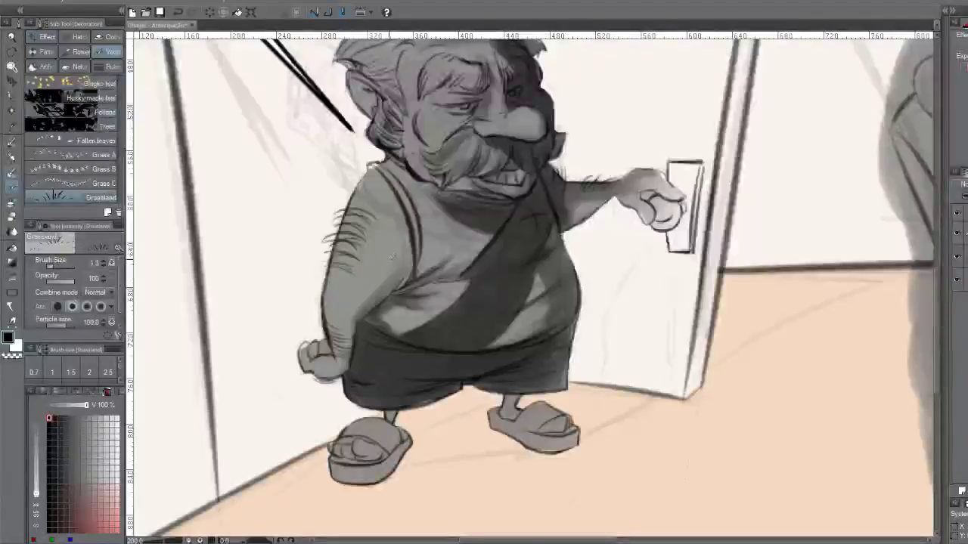
key("b")
key("b")
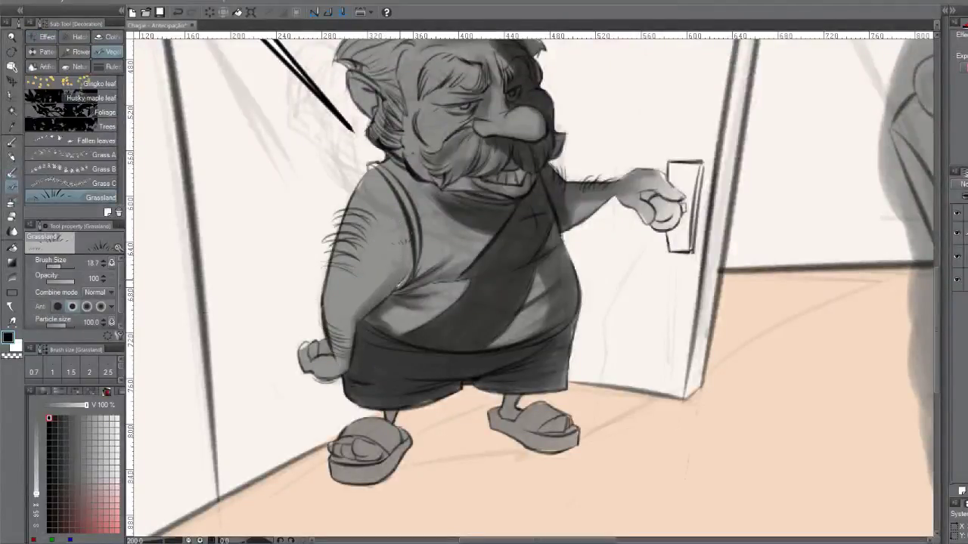
left_click(12, 173)
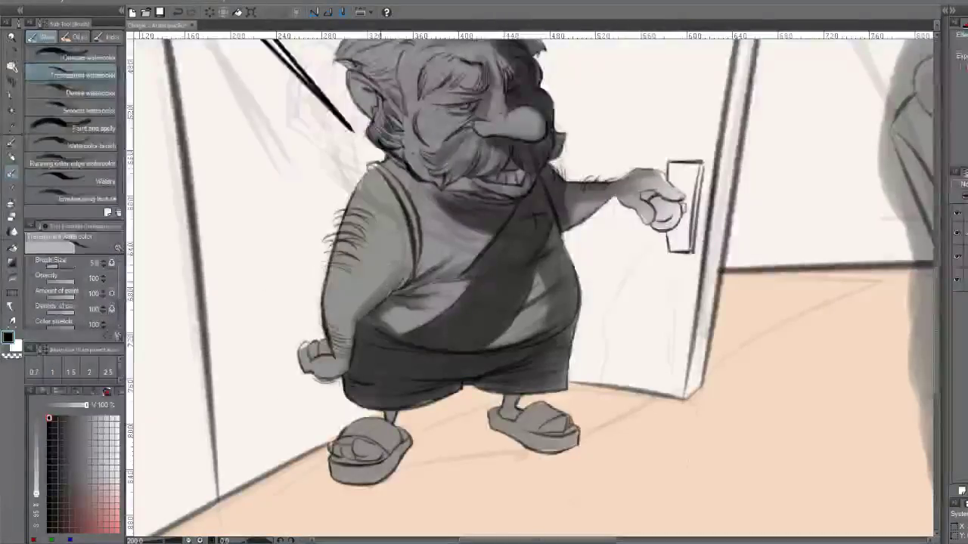
Set the watercolor brush's amount of paint to 28 and density to 52, and softly shade the inner side of the near arm
left_click(64, 298)
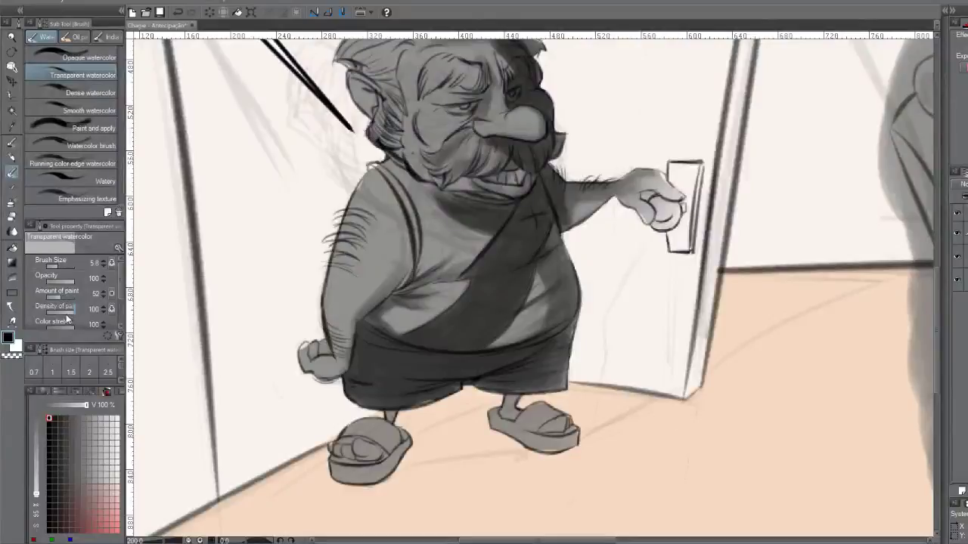
left_click(52, 297)
left_click(55, 297)
left_click_drag(386, 247, 386, 278)
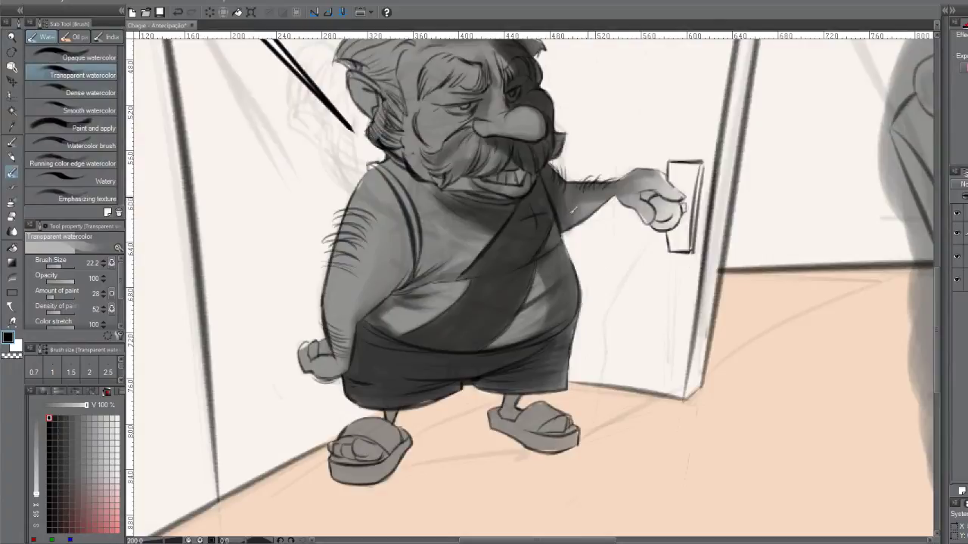
Reduce the brush size to 13.7 and soften the shading on the belly's far side and the light patch beside the near arm
key("bracketleft")
key("bracketleft")
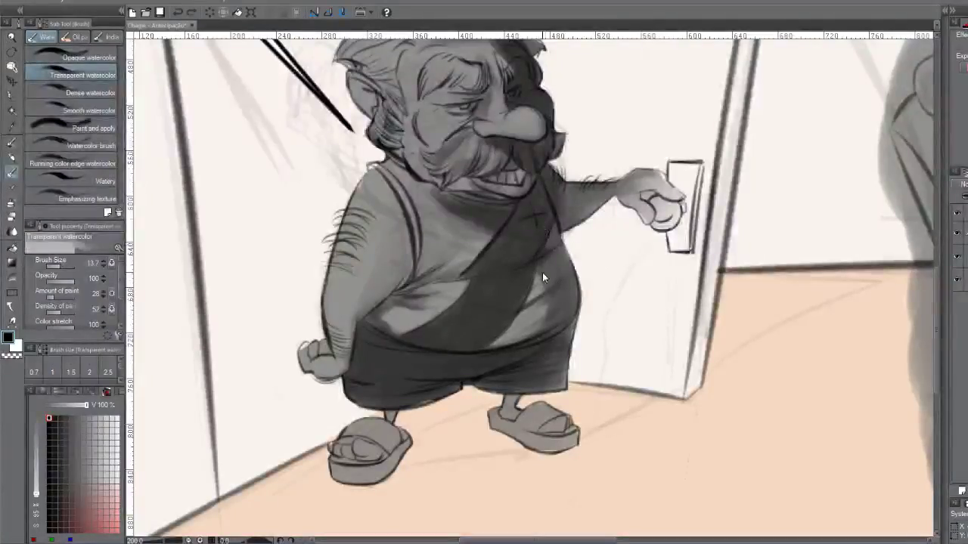
left_click_drag(546, 255, 554, 250)
mouse_move(566, 291)
left_mouse_down()
mouse_move(521, 315)
mouse_move(567, 275)
mouse_move(525, 296)
mouse_move(537, 261)
left_mouse_up()
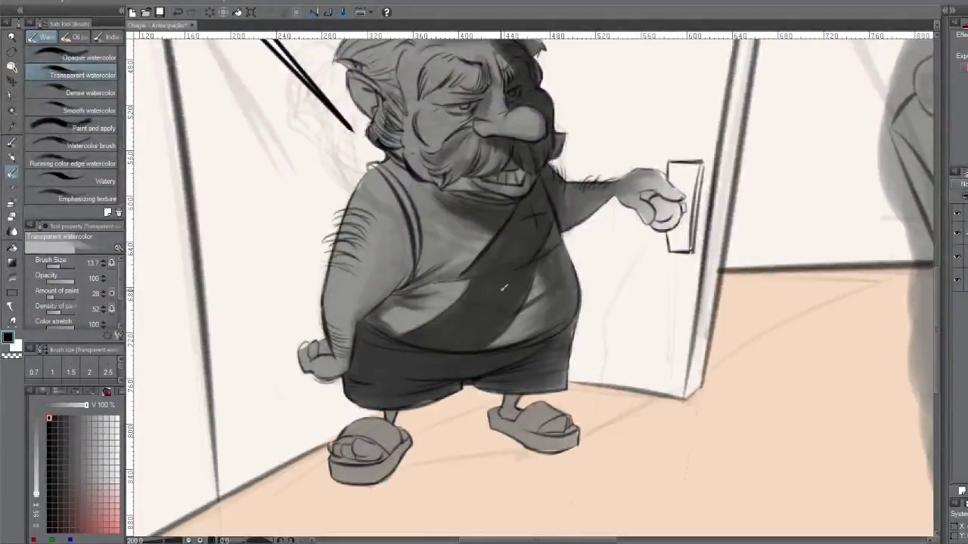
left_click_drag(383, 319, 404, 334)
Reduce the brush size to 6.5 and paint fold shading on the far leg of the shorts below the waistband
key("bracketleft")
key("bracketleft")
key("bracketleft")
mouse_move(572, 350)
left_mouse_down()
mouse_move(561, 334)
mouse_move(539, 354)
mouse_move(566, 353)
mouse_move(560, 366)
mouse_move(529, 371)
left_mouse_up()
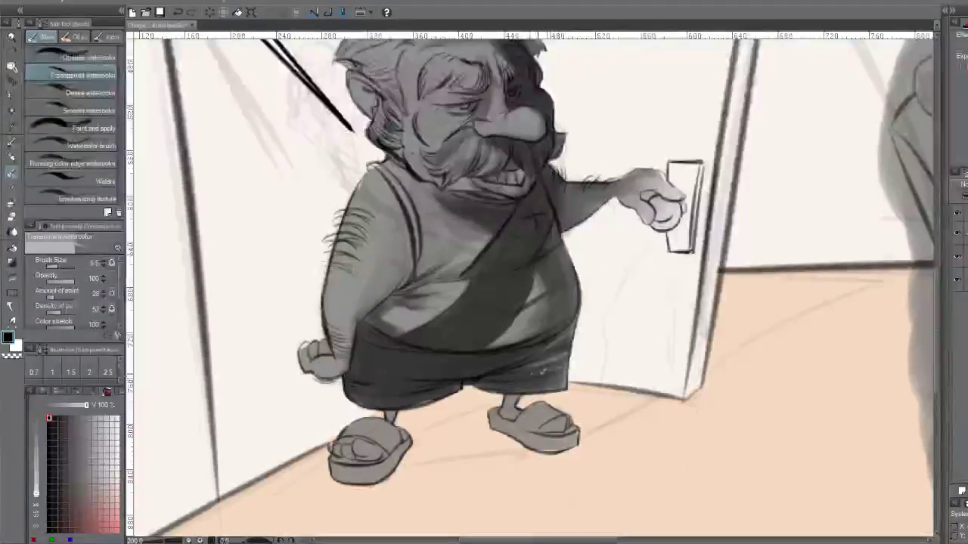
left_click_drag(564, 339, 550, 344)
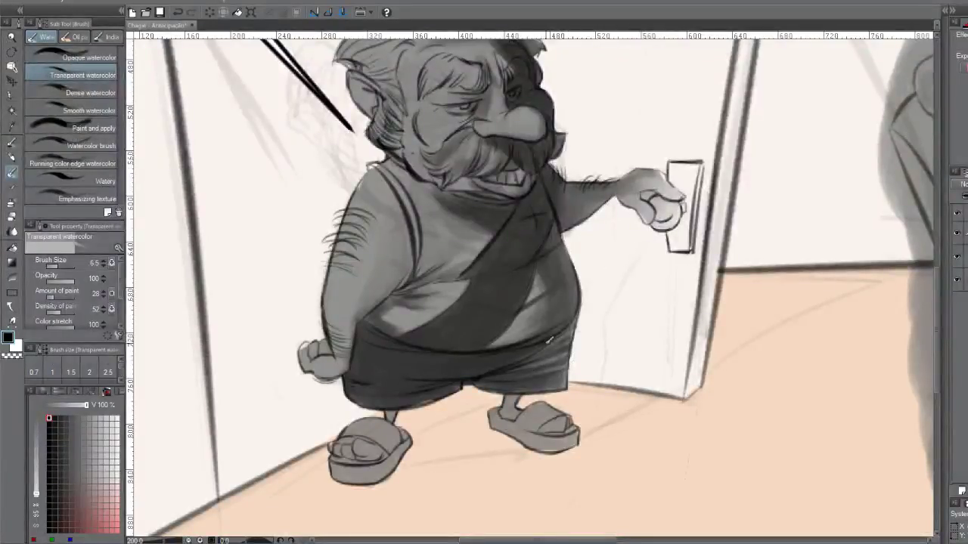
Paint fold tones across the near leg and waistband of the shorts, undoing the stroke near the crotch
left_click_drag(467, 381, 515, 368)
key("ctrl+z")
left_click_drag(351, 380, 396, 384)
left_click_drag(360, 337, 401, 339)
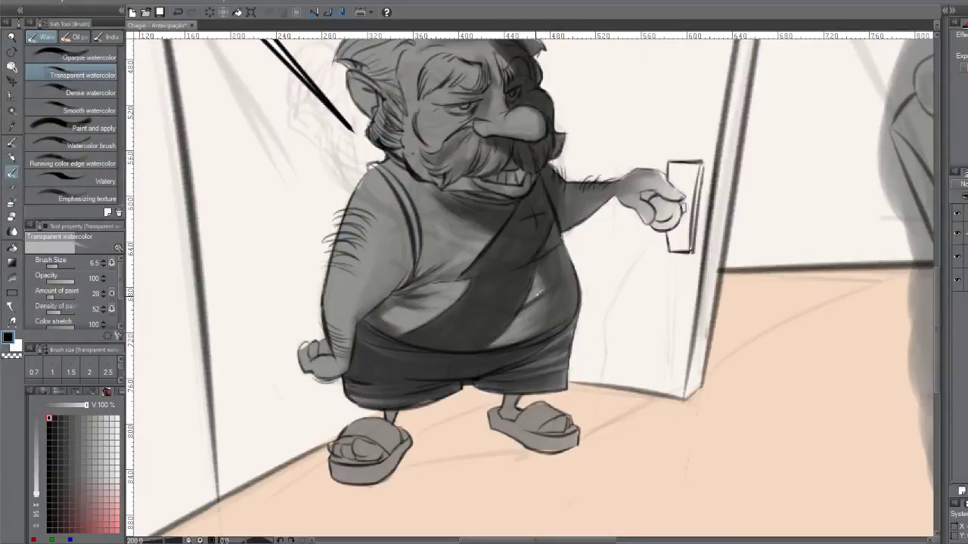
Set the brush's amount of paint to 72 and shade the toes, sole and heel edge of the near sandal
left_click_drag(468, 148, 478, 241)
left_click_drag(506, 306, 499, 233)
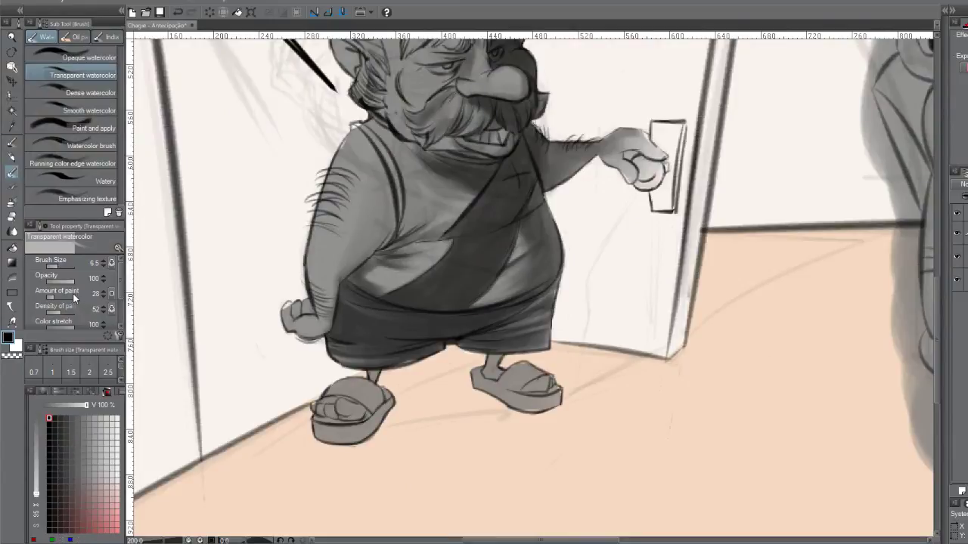
left_click_drag(55, 298, 68, 299)
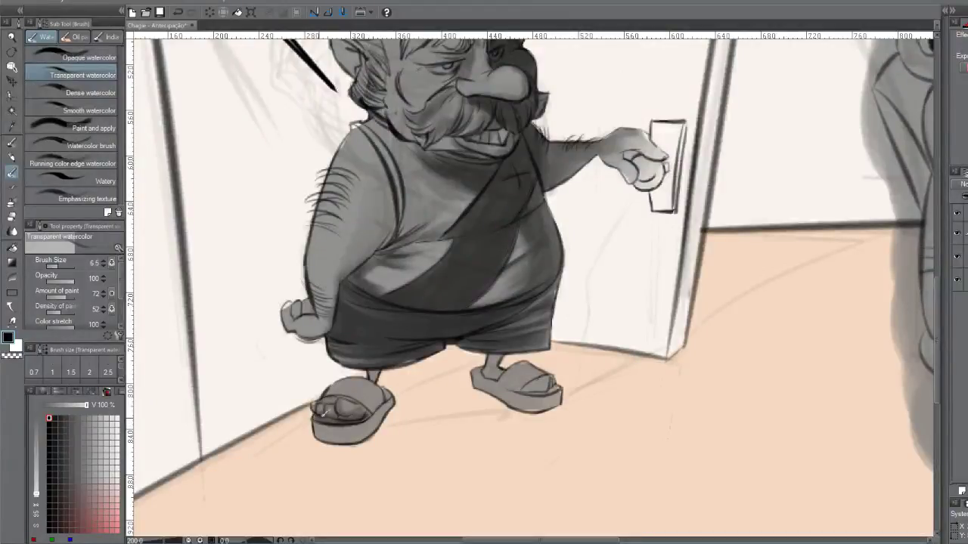
mouse_move(340, 425)
left_mouse_down()
mouse_move(355, 421)
mouse_move(350, 439)
mouse_move(354, 428)
left_mouse_up()
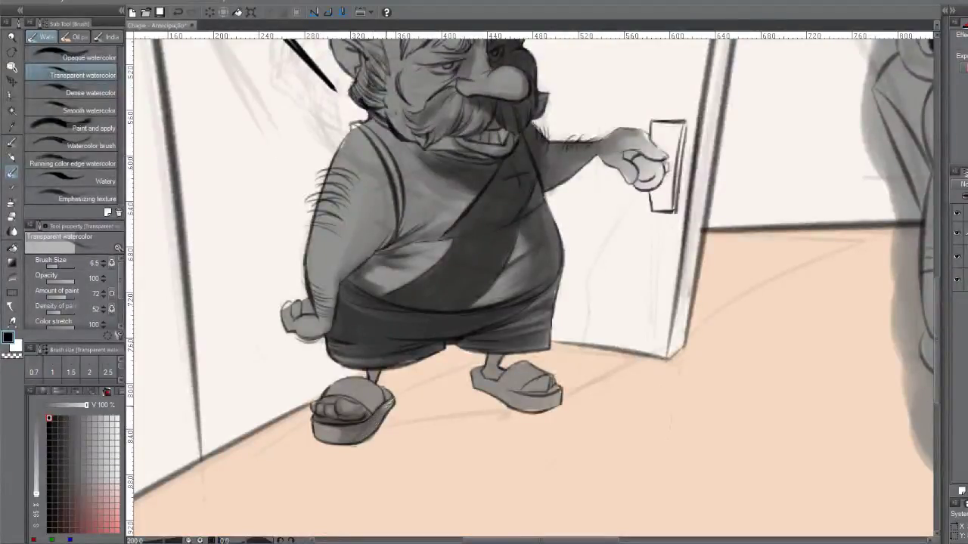
left_click_drag(392, 402, 392, 394)
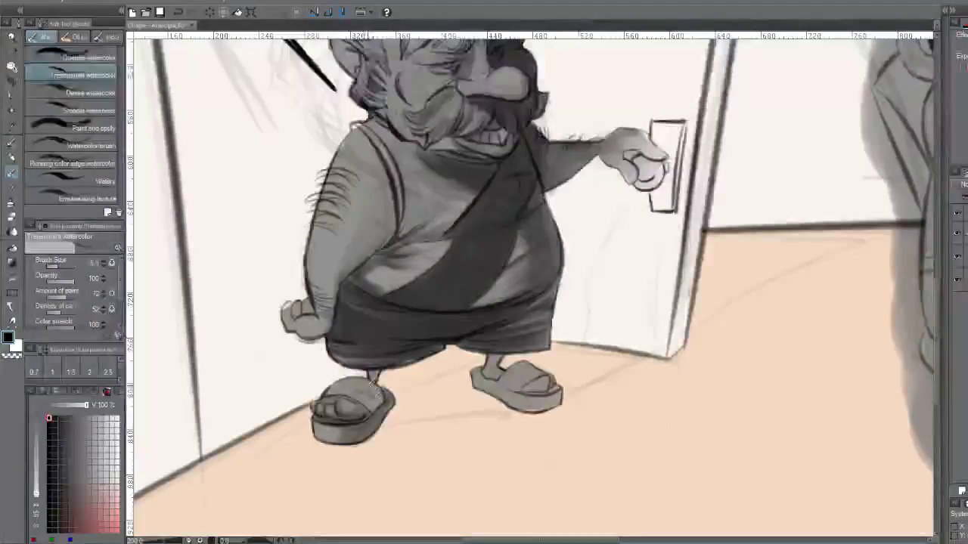
Increase the brush size to 11.3 and shade the ankle, straps and sole sides of the bearded man's two sandals
mouse_move(372, 392)
left_mouse_down()
mouse_move(378, 386)
mouse_move(384, 396)
mouse_move(368, 391)
mouse_move(363, 407)
mouse_move(384, 392)
mouse_move(375, 412)
mouse_move(362, 403)
mouse_move(374, 396)
left_mouse_up()
key("bracketright")
key("bracketright")
key("bracketright")
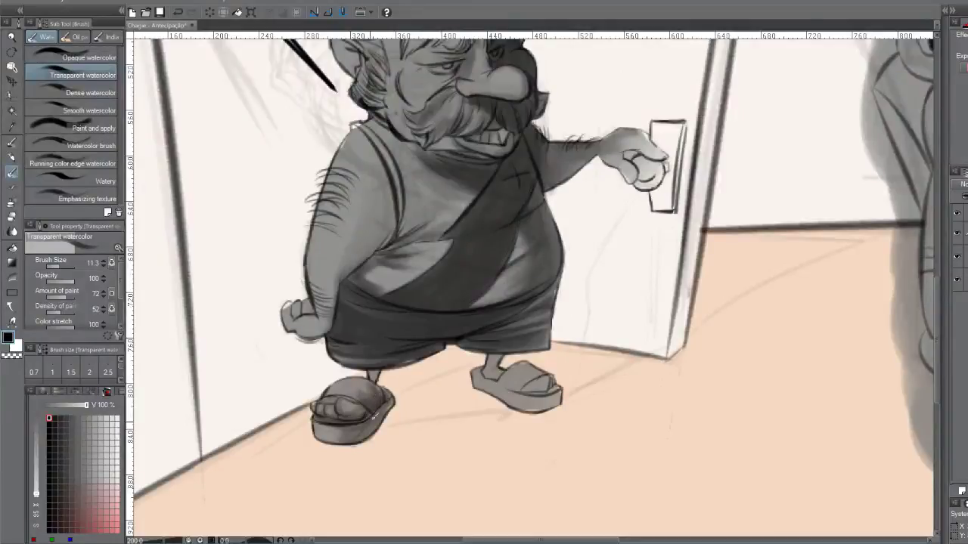
left_click_drag(375, 393, 360, 435)
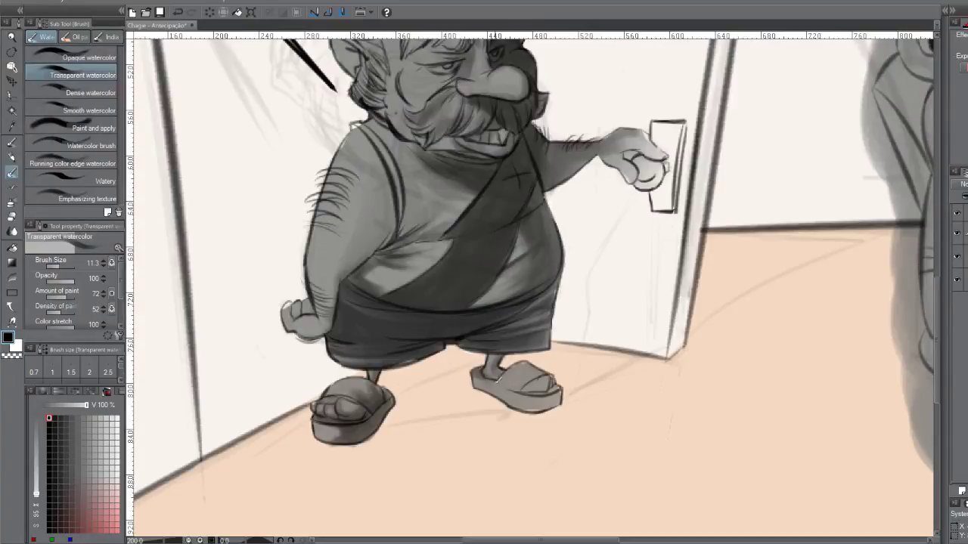
mouse_move(538, 370)
left_mouse_down()
mouse_move(520, 368)
mouse_move(552, 379)
mouse_move(548, 407)
mouse_move(563, 388)
mouse_move(556, 403)
mouse_move(509, 410)
left_mouse_up()
left_click_drag(557, 390, 522, 393)
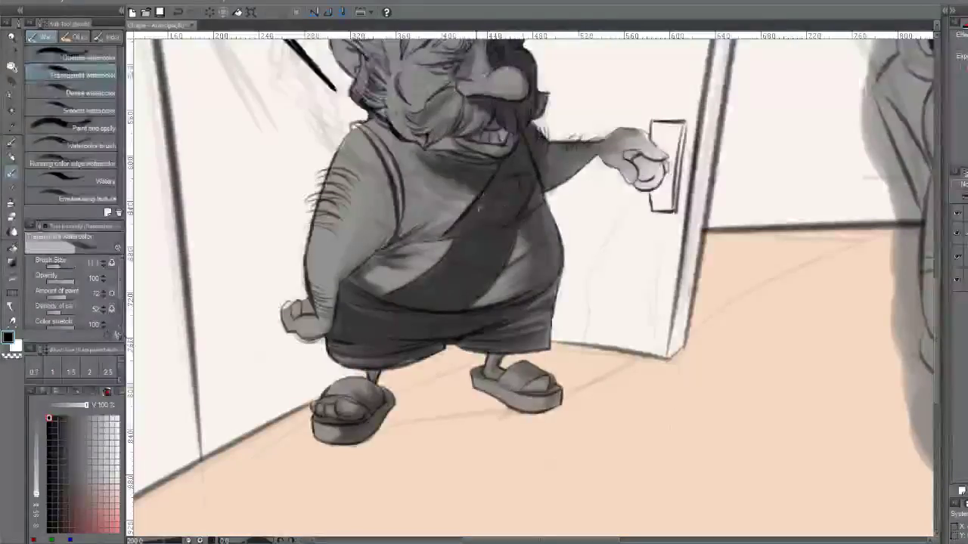
Deepen the shading on the bearded man's hair, far ear, far side of the face, beard edge and outstretched arm
key("Return")
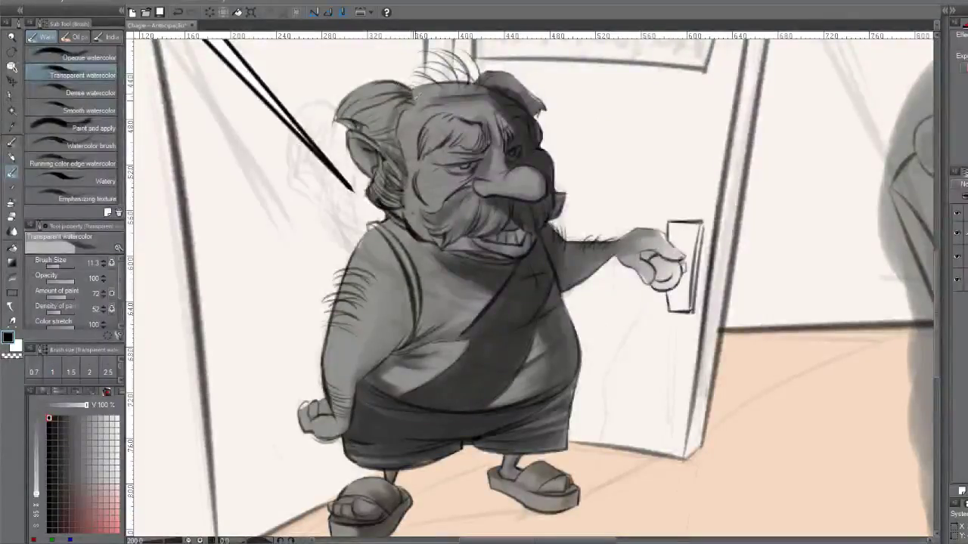
left_click_drag(391, 84, 454, 80)
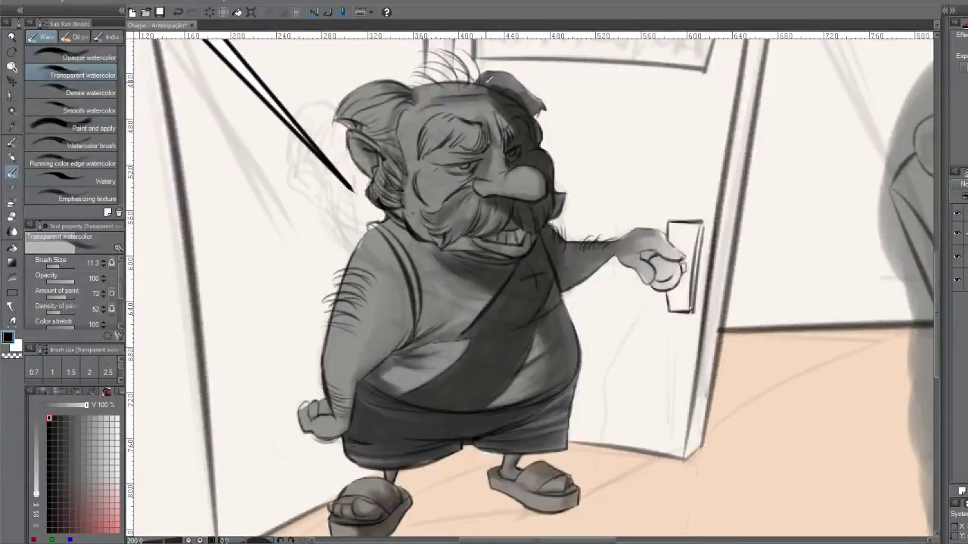
left_click_drag(496, 76, 499, 80)
left_click_drag(511, 114, 541, 135)
mouse_move(551, 251)
left_mouse_down()
mouse_move(548, 287)
mouse_move(545, 251)
left_mouse_up()
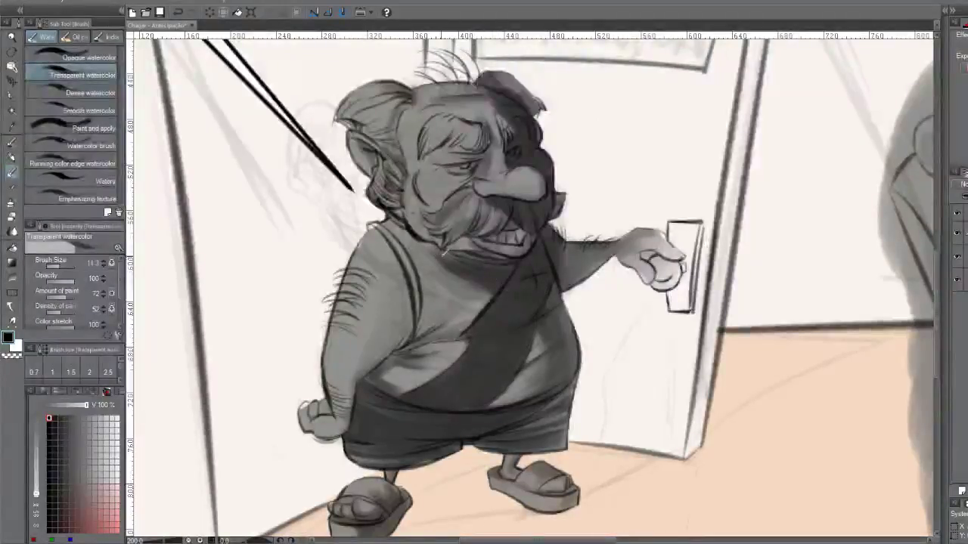
mouse_move(448, 242)
left_mouse_down()
mouse_move(435, 246)
mouse_move(462, 251)
left_mouse_up()
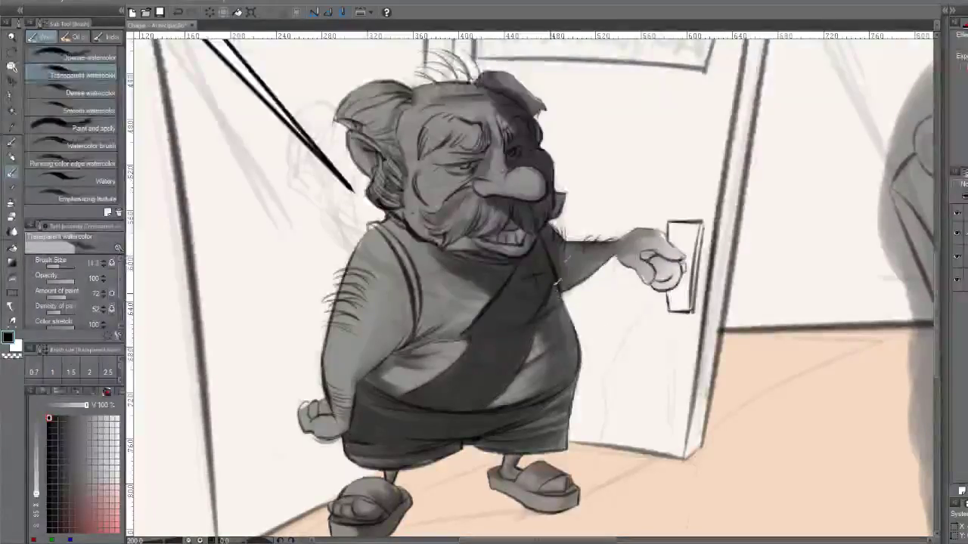
mouse_move(558, 292)
left_mouse_down()
mouse_move(566, 298)
mouse_move(564, 286)
left_mouse_up()
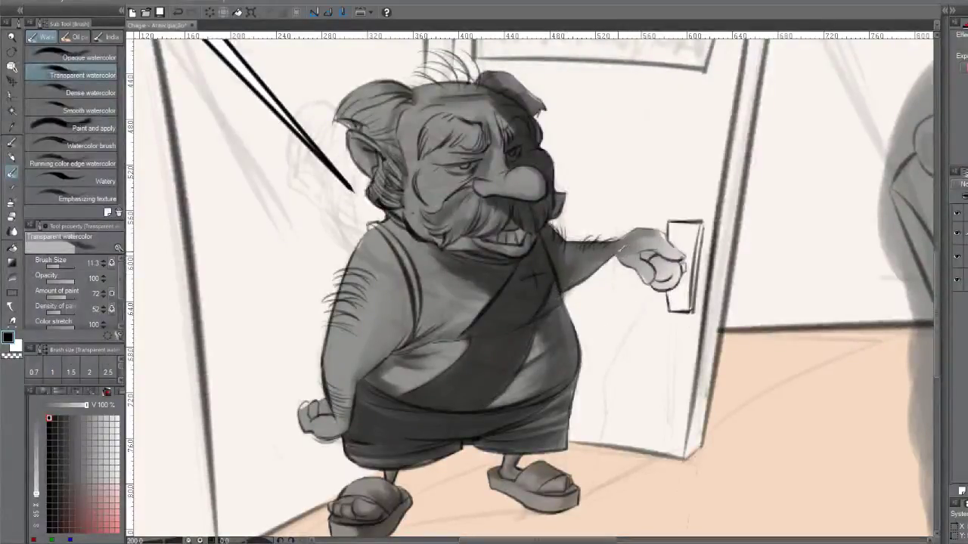
left_click_drag(605, 253, 562, 274)
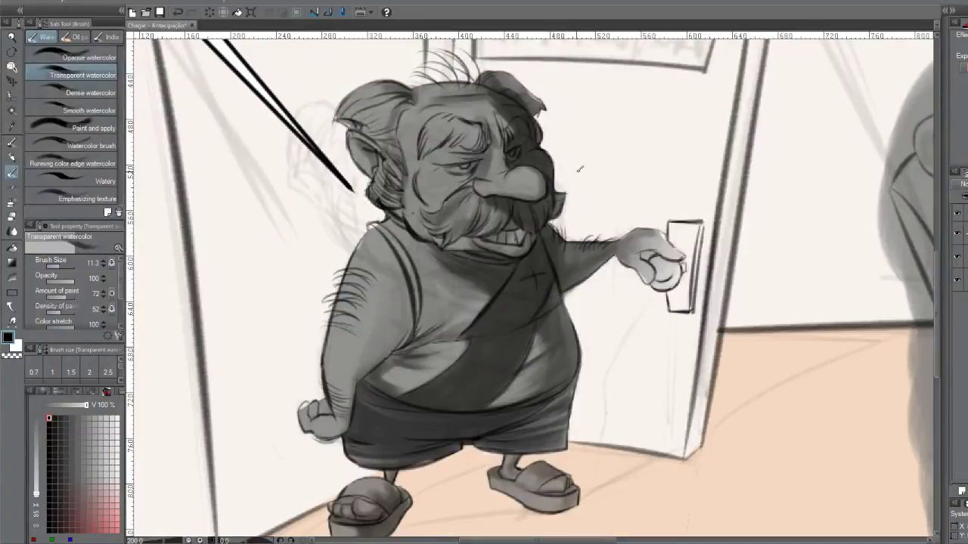
Increase the brush size to 38 and shade the seated pig's far ear and the far side of its face
scroll(533, 378, "down", 3)
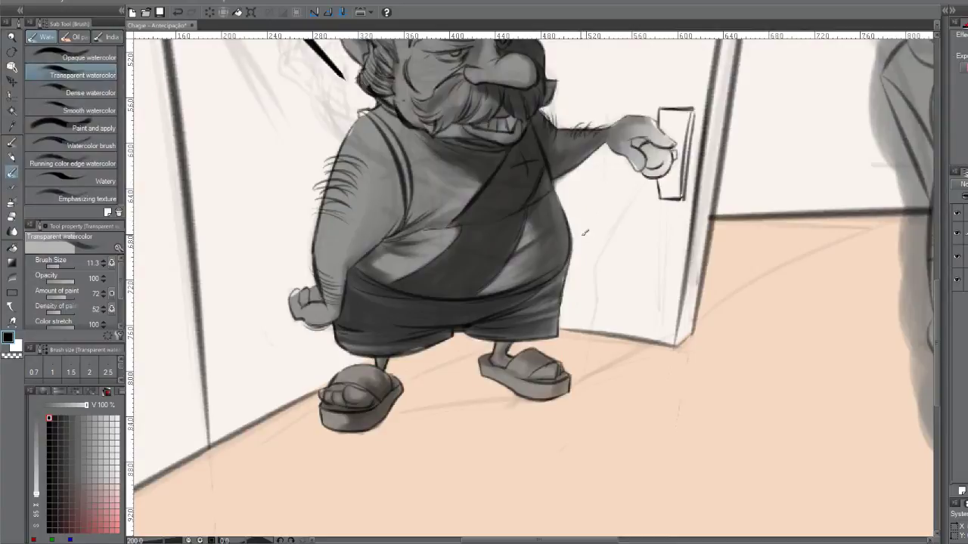
scroll(573, 208, "down", 1)
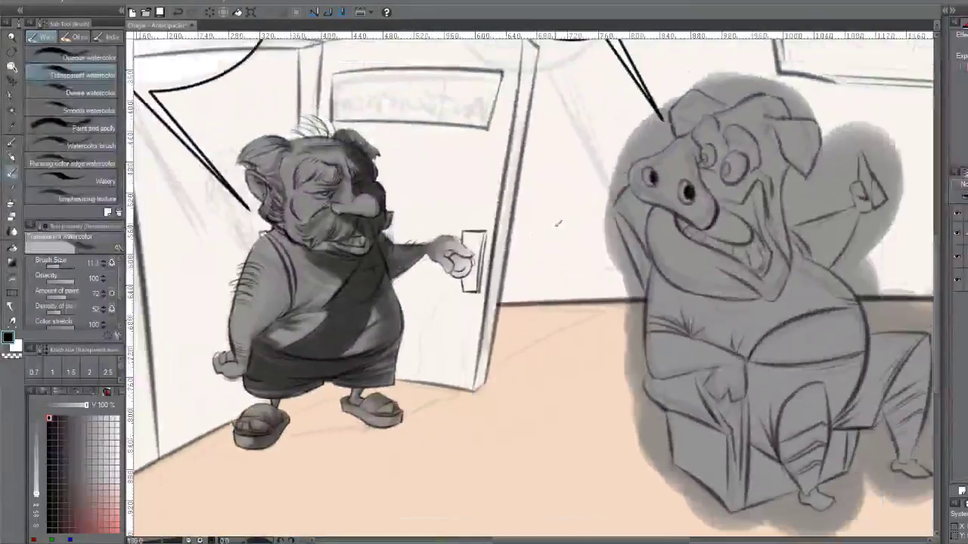
left_click_drag(553, 222, 369, 209)
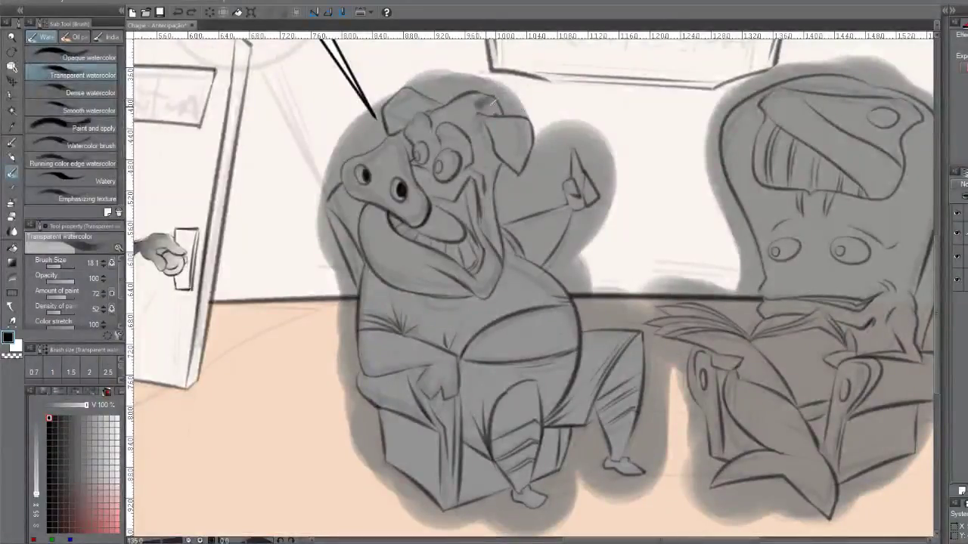
mouse_move(493, 100)
left_mouse_down()
mouse_move(511, 132)
mouse_move(498, 132)
mouse_move(516, 129)
mouse_move(509, 115)
mouse_move(508, 128)
mouse_move(493, 124)
mouse_move(496, 112)
mouse_move(521, 134)
mouse_move(515, 121)
mouse_move(526, 178)
left_mouse_up()
key("ctrl+z")
mouse_move(518, 125)
left_mouse_down()
mouse_move(513, 166)
mouse_move(523, 140)
mouse_move(492, 167)
mouse_move(488, 147)
mouse_move(499, 242)
left_mouse_up()
left_click_drag(478, 206, 484, 167)
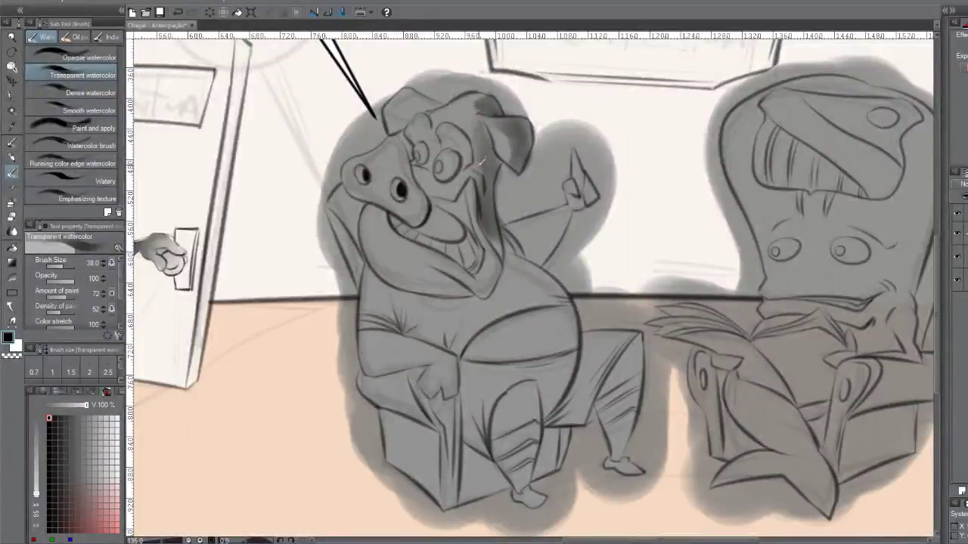
Shade the pig's raised arm from the shoulder to the hand, redoing the first stroke
mouse_move(499, 240)
left_mouse_down()
mouse_move(502, 260)
mouse_move(537, 249)
mouse_move(526, 222)
mouse_move(577, 198)
left_mouse_up()
key("ctrl+z")
left_click_drag(514, 229, 578, 201)
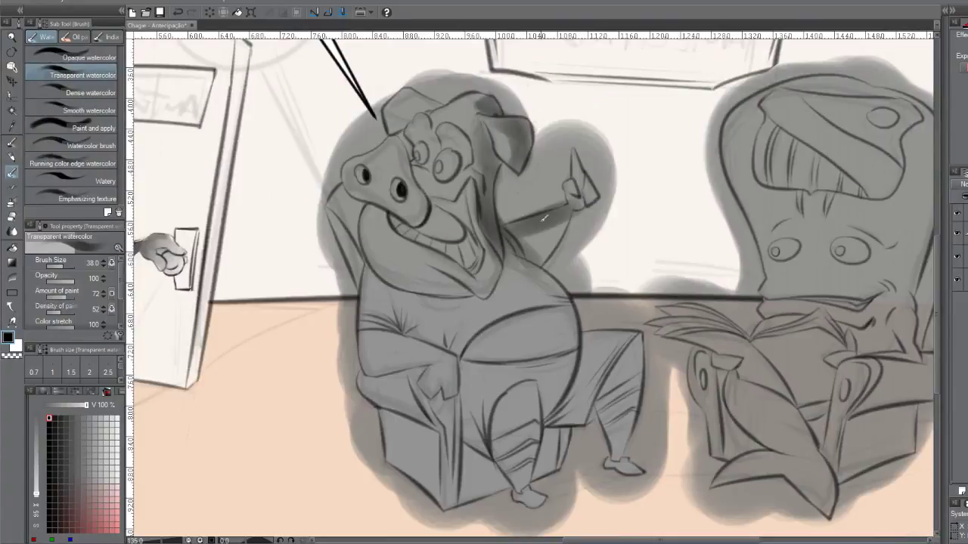
mouse_move(528, 231)
left_mouse_down()
mouse_move(556, 254)
mouse_move(517, 233)
left_mouse_up()
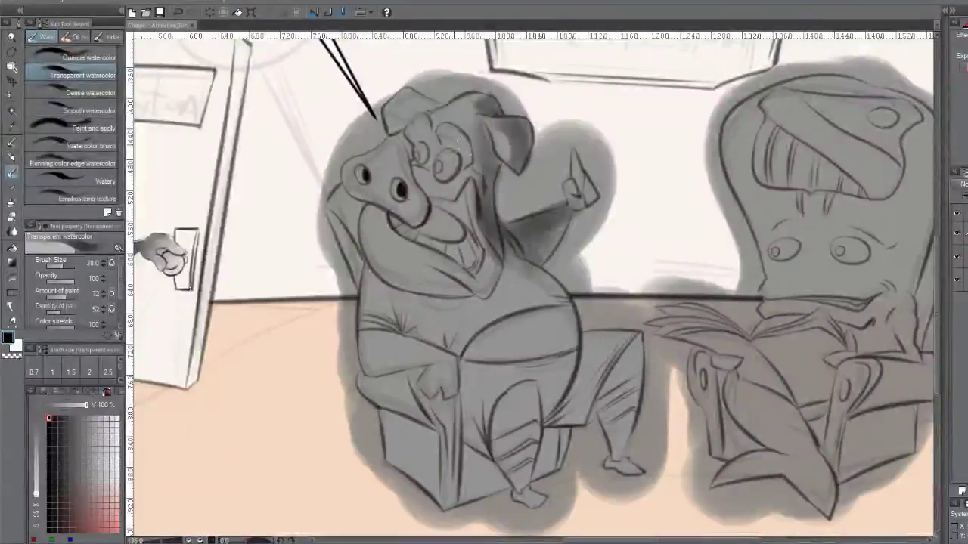
Shade around the pig's eyes and the cheek beside the snout, undoing the strokes that go wrong
key("ctrl+z")
left_click_drag(460, 158, 458, 192)
key("ctrl+z")
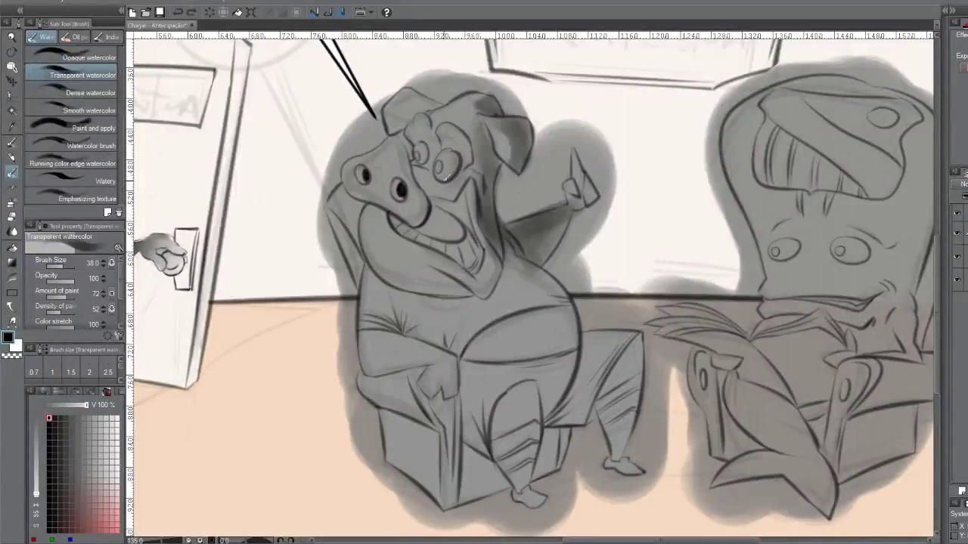
mouse_move(450, 174)
left_mouse_down()
mouse_move(413, 162)
mouse_move(412, 180)
left_mouse_up()
key("ctrl+z")
mouse_move(412, 180)
left_mouse_down()
mouse_move(429, 196)
mouse_move(428, 218)
mouse_move(413, 224)
mouse_move(424, 200)
mouse_move(394, 143)
left_mouse_up()
key("ctrl+z")
mouse_move(417, 177)
left_mouse_down()
mouse_move(446, 191)
mouse_move(464, 184)
mouse_move(462, 198)
mouse_move(496, 201)
mouse_move(452, 206)
left_mouse_up()
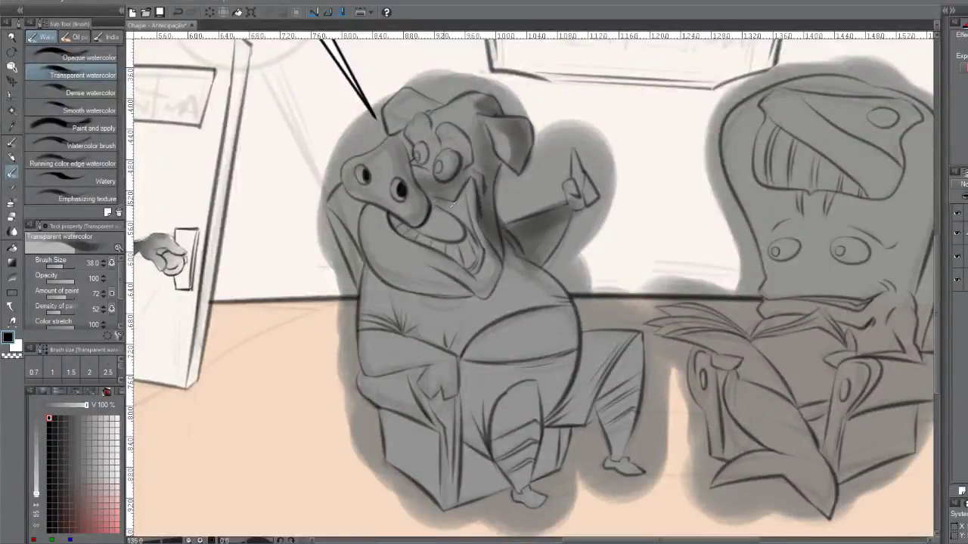
Reduce the brush size to 13.7 and darken the pig's cheek behind the snout and the far corner of its jaw
key("bracketleft")
key("bracketleft")
key("bracketleft")
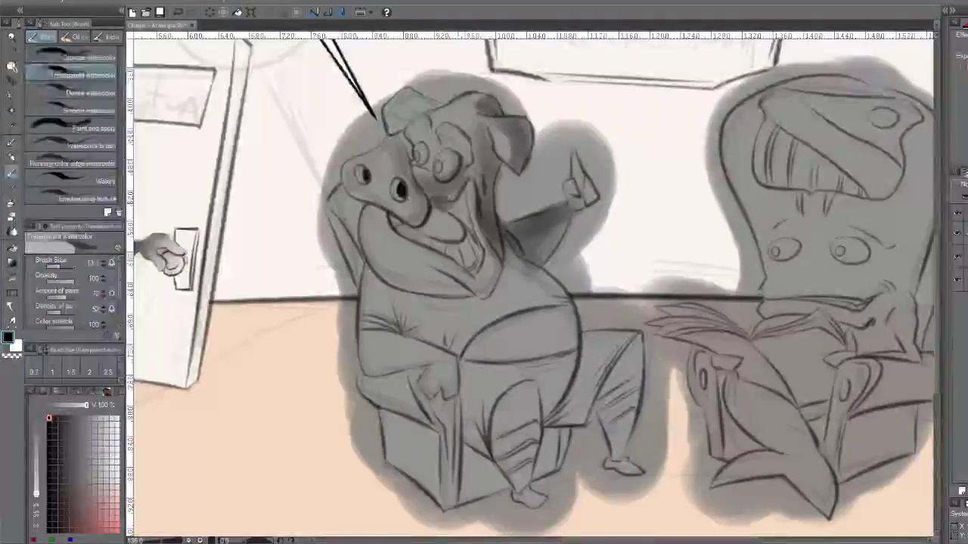
mouse_move(458, 203)
left_mouse_down()
mouse_move(468, 183)
mouse_move(470, 227)
mouse_move(450, 206)
mouse_move(461, 203)
mouse_move(455, 195)
mouse_move(446, 204)
mouse_move(472, 225)
mouse_move(469, 202)
mouse_move(445, 199)
mouse_move(463, 212)
mouse_move(434, 198)
mouse_move(460, 199)
mouse_move(464, 186)
left_mouse_up()
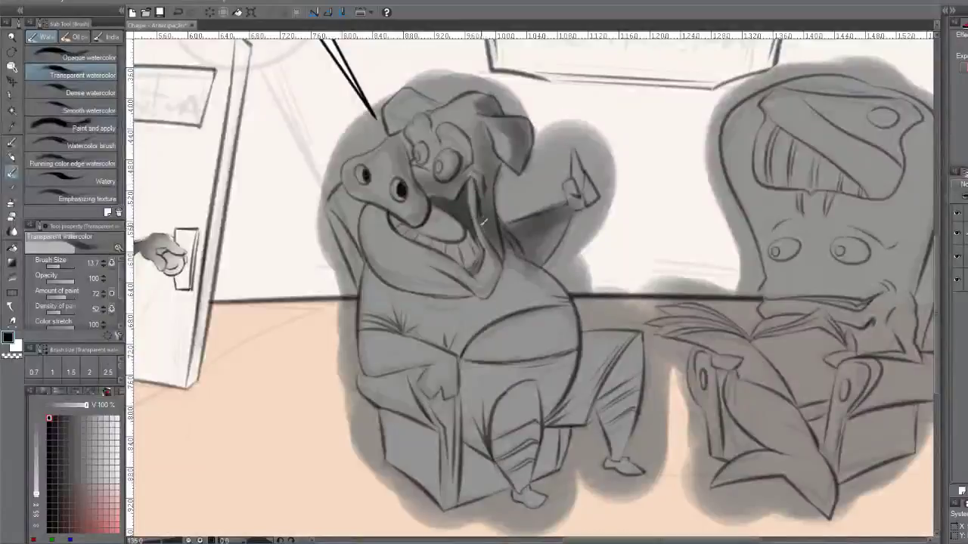
left_click_drag(490, 278, 470, 273)
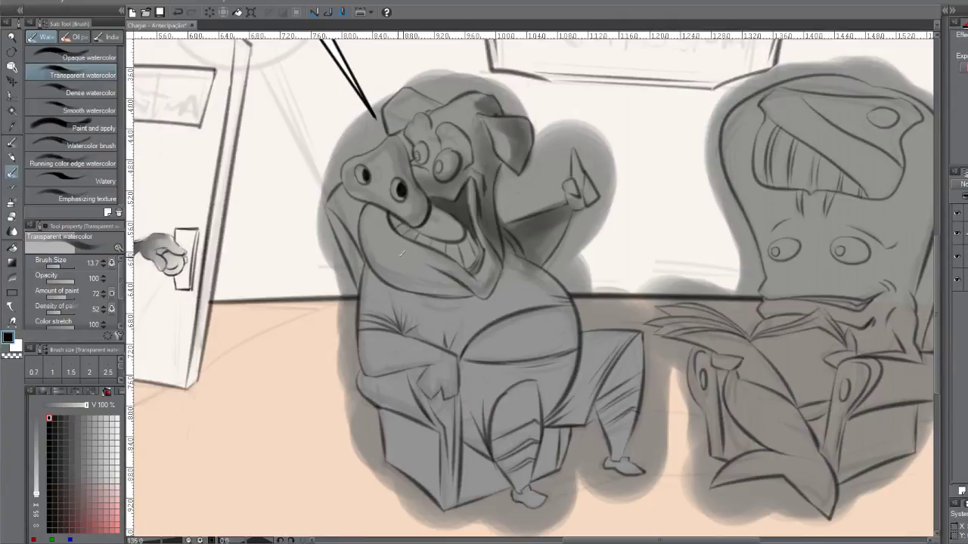
Shade the pig's lower jaw at brush size 24.9, and darken the snout around the nostrils
key("bracketright")
mouse_move(416, 246)
left_mouse_down()
mouse_move(427, 266)
mouse_move(416, 277)
mouse_move(427, 287)
mouse_move(416, 274)
mouse_move(463, 285)
left_mouse_up()
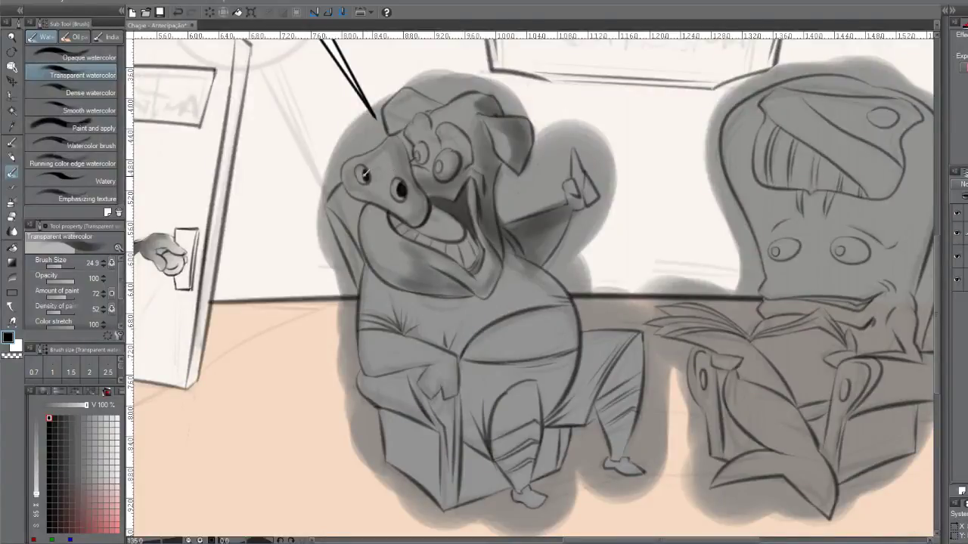
key("bracketleft")
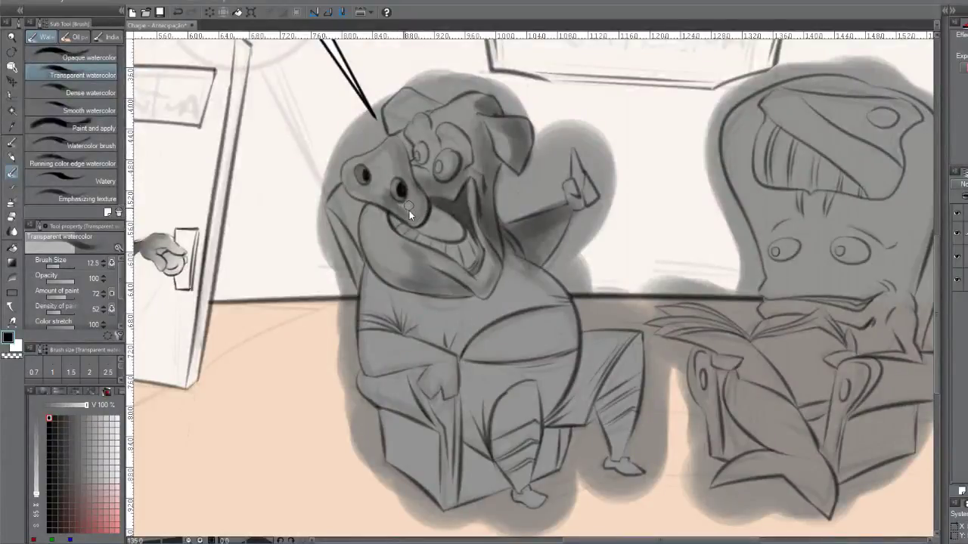
key("bracketright")
key("bracketright")
mouse_move(399, 198)
left_mouse_down()
mouse_move(414, 219)
mouse_move(424, 199)
mouse_move(420, 219)
mouse_move(400, 152)
mouse_move(407, 187)
mouse_move(414, 159)
mouse_move(394, 189)
left_mouse_up()
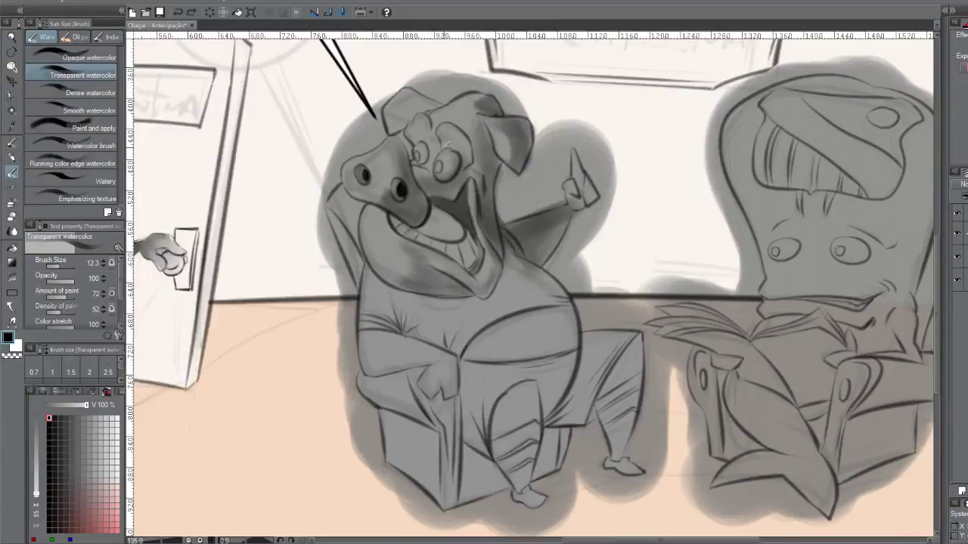
left_click_drag(454, 145, 456, 149)
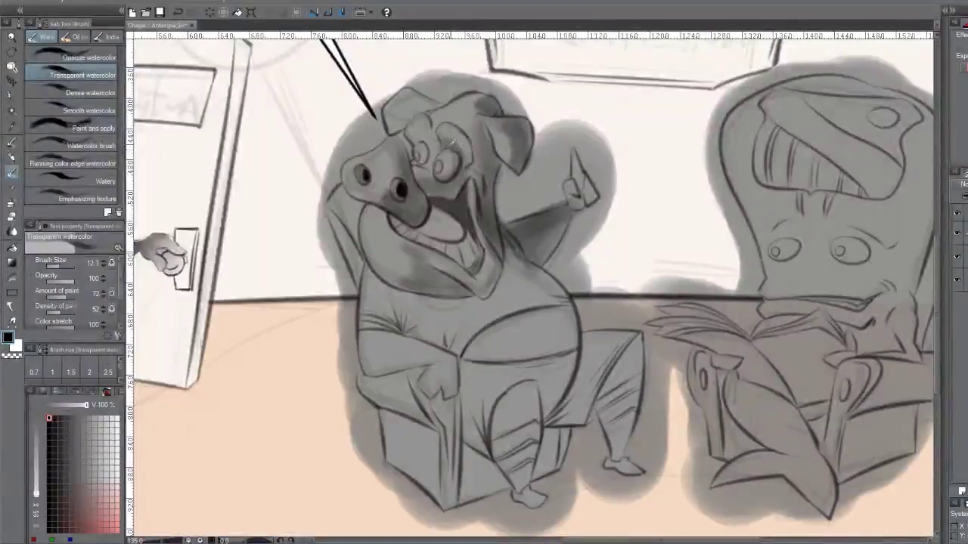
key("ctrl+z")
mouse_move(471, 138)
left_mouse_down()
mouse_move(480, 161)
mouse_move(481, 142)
left_mouse_up()
key("ctrl+z")
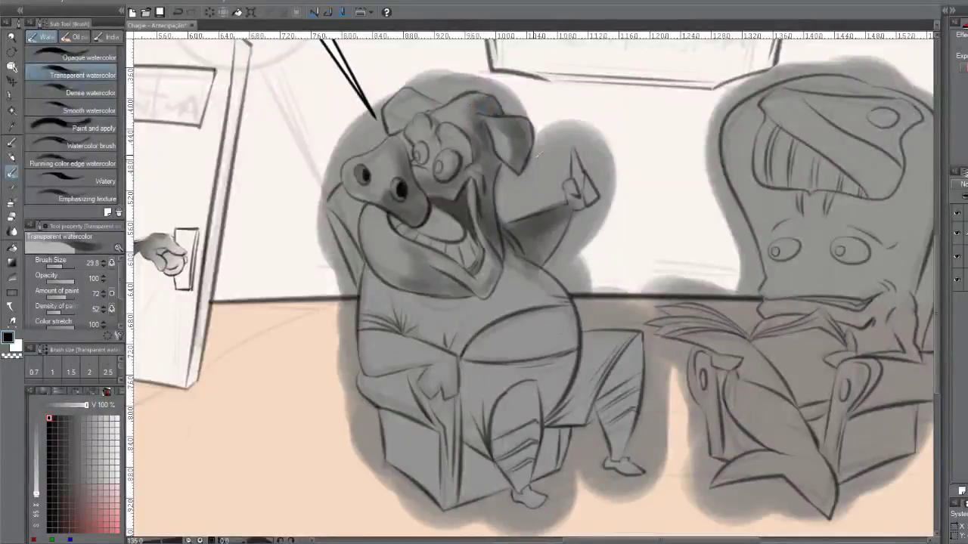
Reduce the brush size to 15.5 and shade the pig's far shoulder and upper chest below the jaw
key("bracketleft")
key("bracketleft")
key("bracketleft")
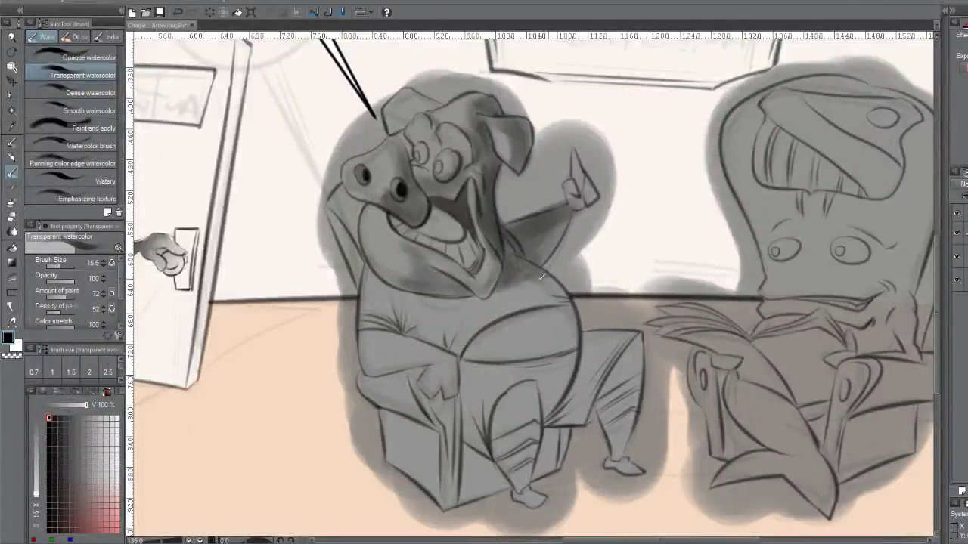
left_click_drag(562, 298, 556, 292)
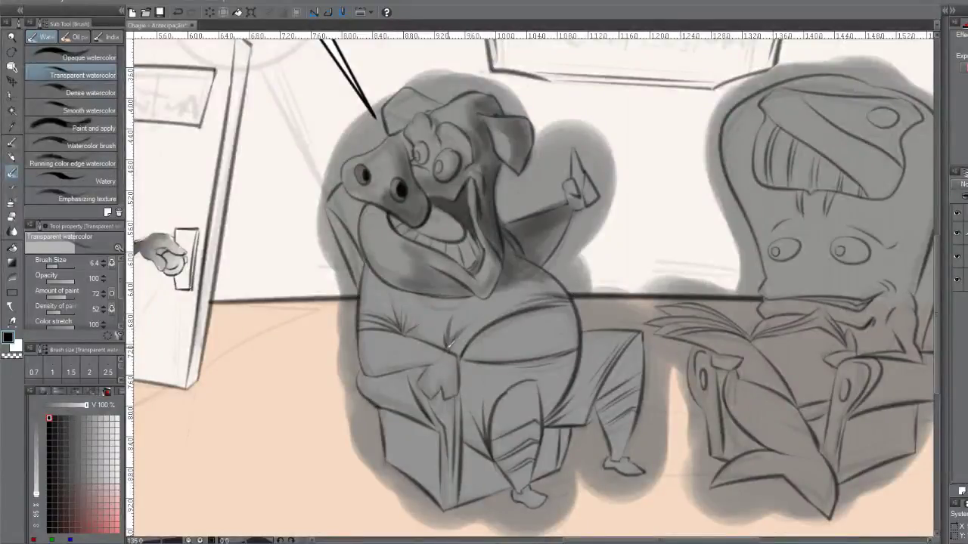
Darken the folds of the pig's shirt above the resting arm at brush size 6.4, undoing the last stroke
mouse_move(449, 337)
left_mouse_down()
mouse_move(478, 330)
mouse_move(457, 349)
left_mouse_up()
left_click_drag(401, 314, 404, 334)
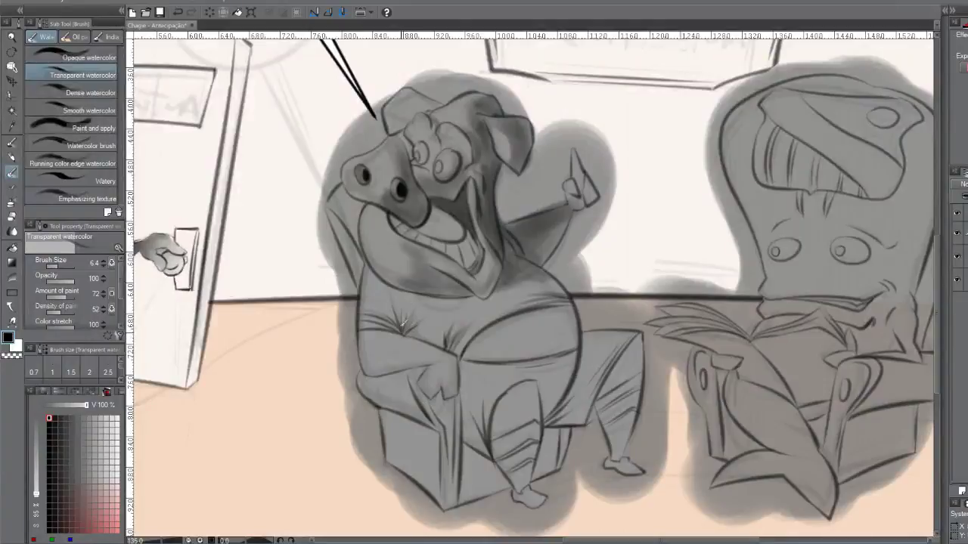
key("ctrl+z")
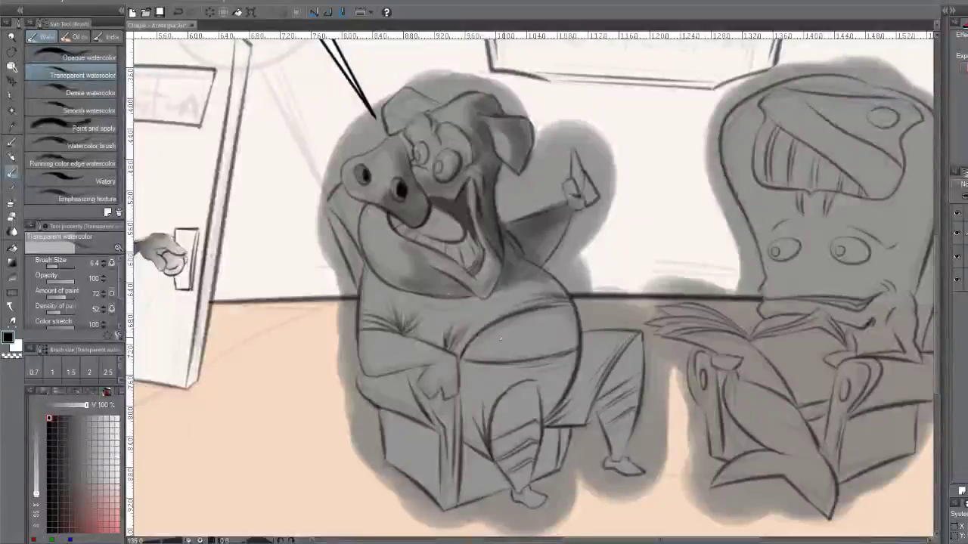
Shade the edges of the pig's exposed belly, starting at brush size 26.4 and reducing it to 15.1
key("bracketright")
key("bracketright")
key("bracketright")
key("bracketright")
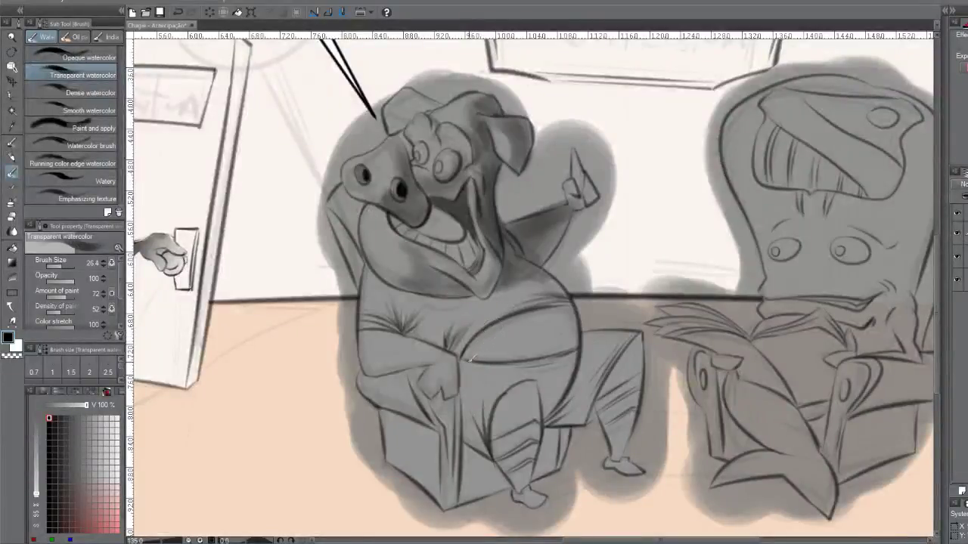
left_click_drag(481, 341, 480, 349)
key("bracketleft")
key("bracketleft")
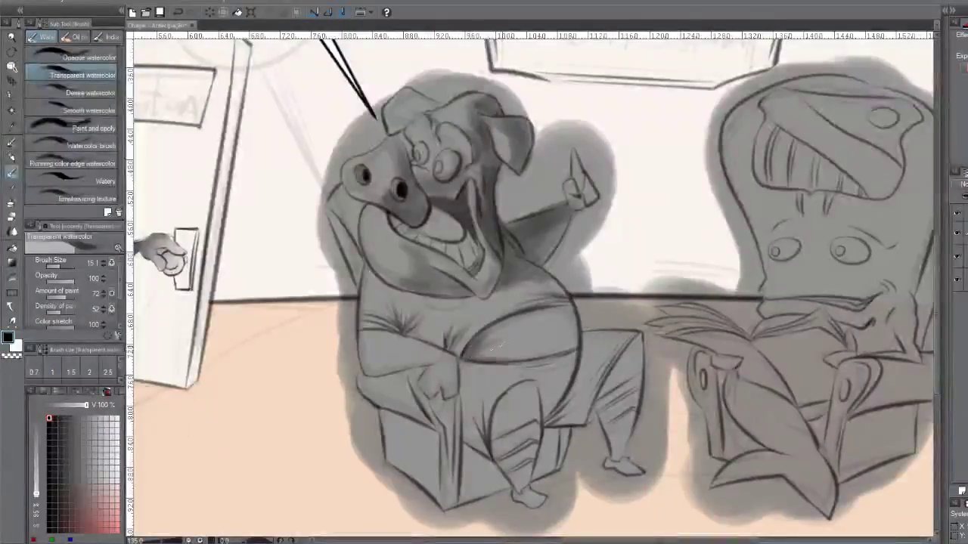
left_click_drag(479, 344, 487, 345)
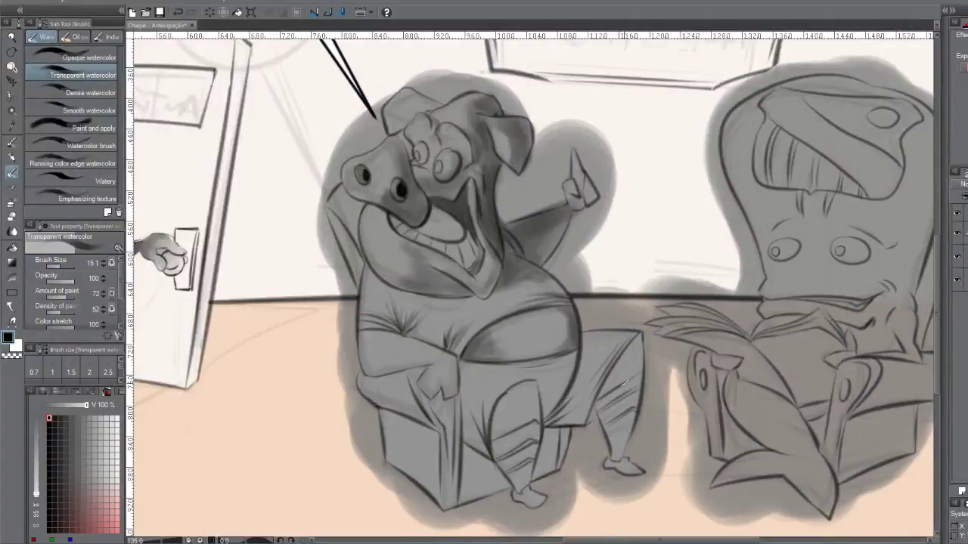
Shade the pig's far thigh beside the belly and along its upper edge, redoing the first edge stroke
mouse_move(584, 366)
left_mouse_down()
mouse_move(590, 355)
mouse_move(574, 386)
mouse_move(601, 352)
mouse_move(573, 416)
left_mouse_up()
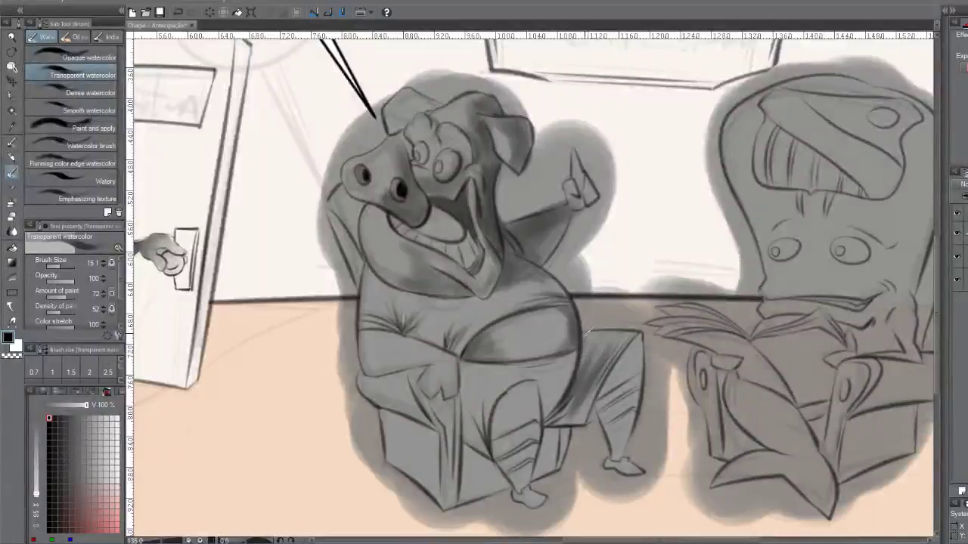
mouse_move(584, 337)
left_mouse_down()
mouse_move(608, 329)
mouse_move(582, 378)
mouse_move(640, 331)
left_mouse_up()
key("ctrl+z")
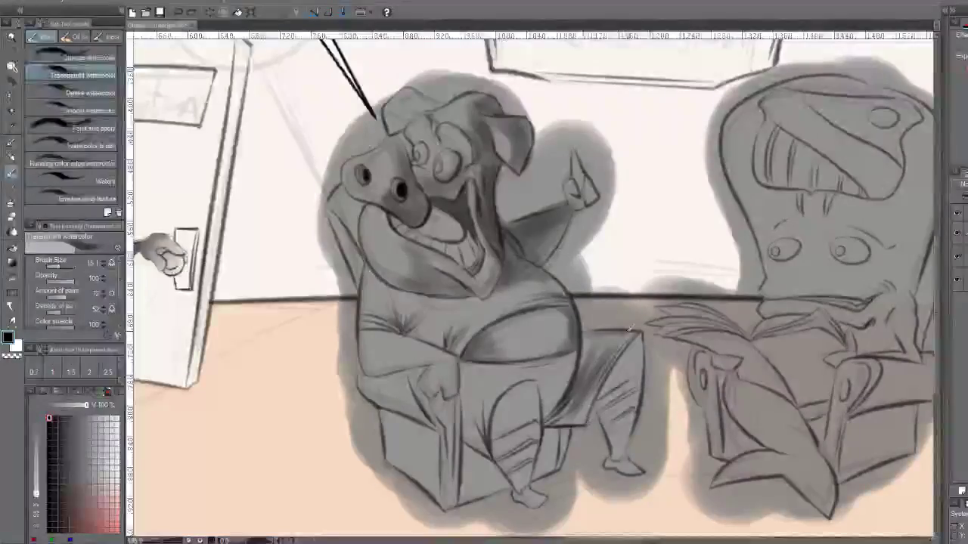
mouse_move(579, 331)
left_mouse_down()
mouse_move(637, 333)
mouse_move(605, 371)
left_mouse_up()
mouse_move(629, 332)
left_mouse_down()
mouse_move(582, 386)
mouse_move(615, 336)
mouse_move(572, 380)
mouse_move(595, 336)
left_mouse_up()
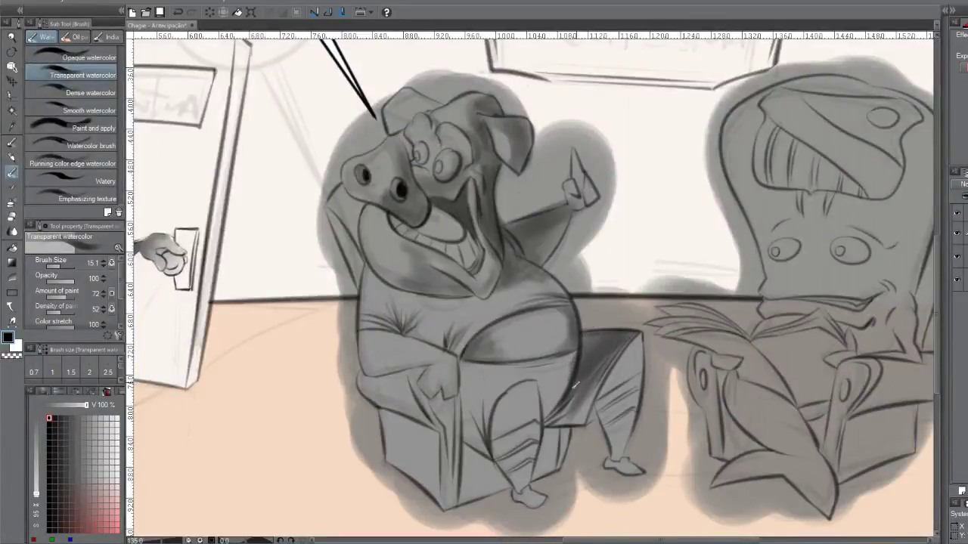
Deepen the shading on the pig's far thigh and use a smaller brush for the lower belly below the waistline
left_click_drag(616, 353, 586, 424)
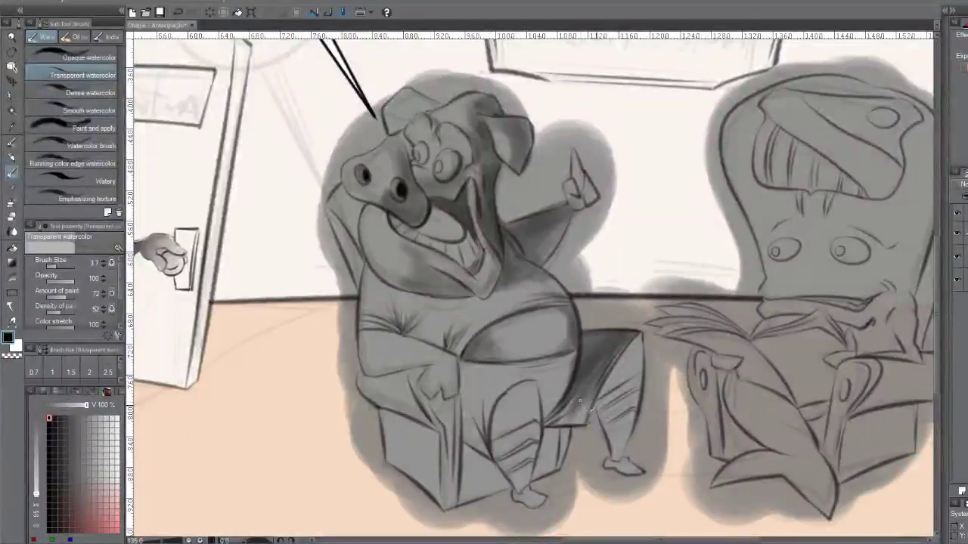
key("bracketleft")
key("bracketleft")
key("bracketleft")
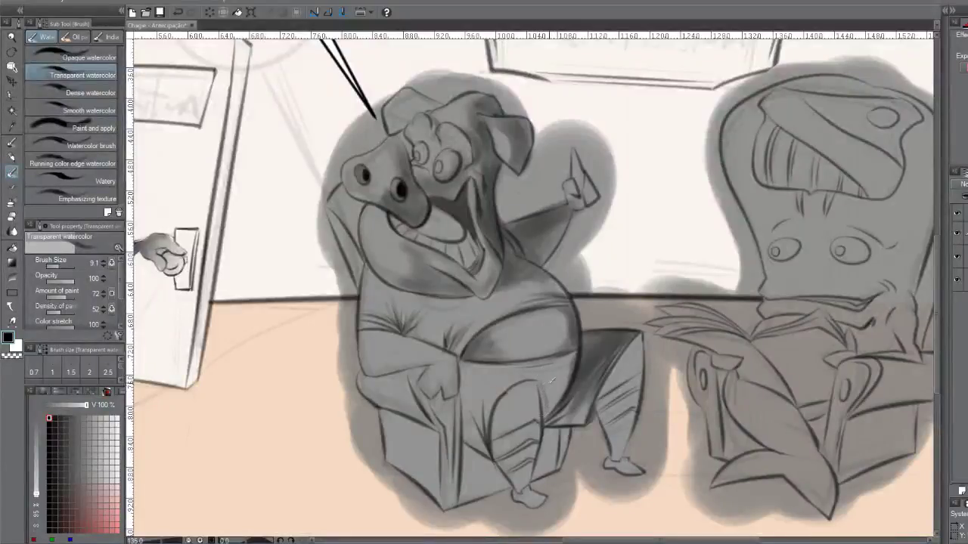
mouse_move(567, 372)
left_mouse_down()
mouse_move(552, 399)
mouse_move(540, 390)
mouse_move(545, 416)
mouse_move(567, 371)
left_mouse_up()
Enlarge the brush to 22 and shade the pig's near leg, trouser folds and lap below the belly
key("bracketright")
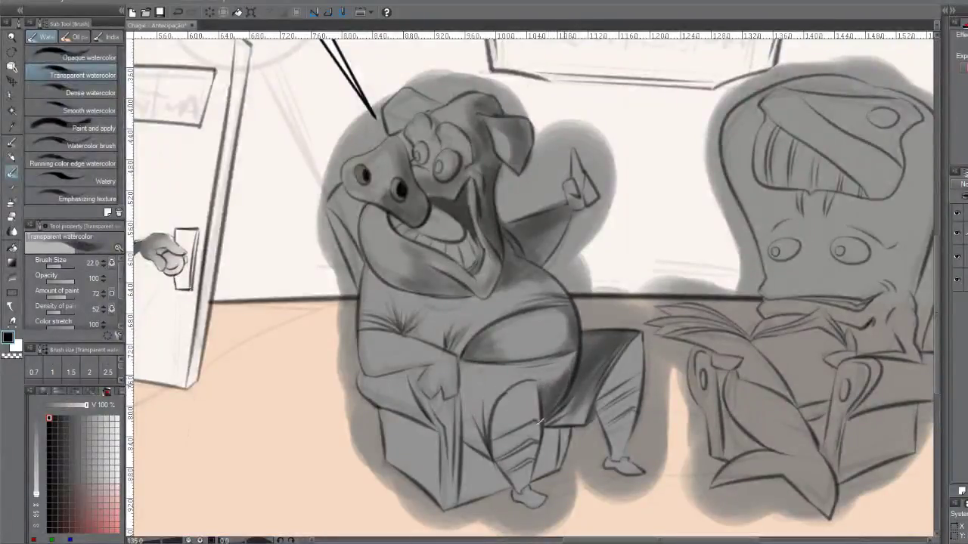
left_click_drag(539, 412, 529, 475)
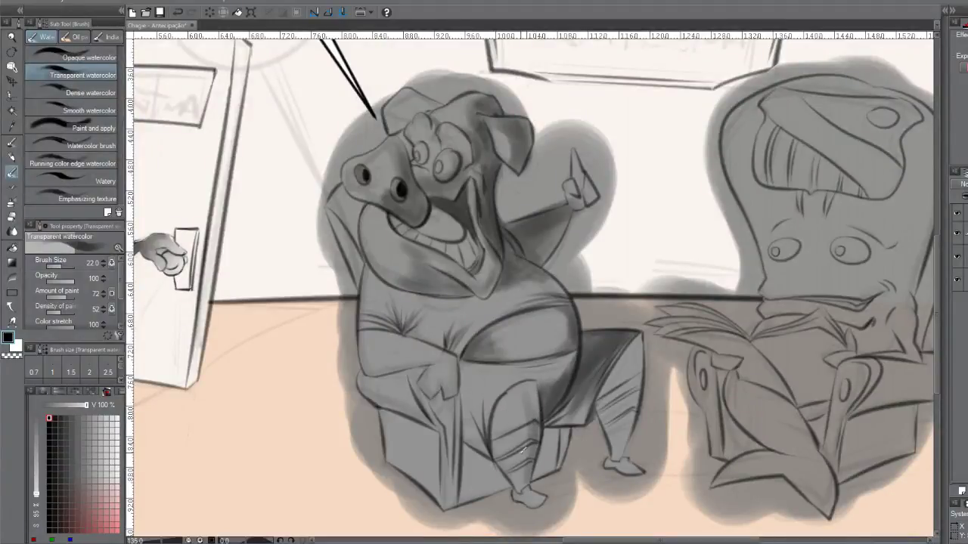
mouse_move(532, 387)
left_mouse_down()
mouse_move(507, 403)
mouse_move(537, 384)
left_mouse_up()
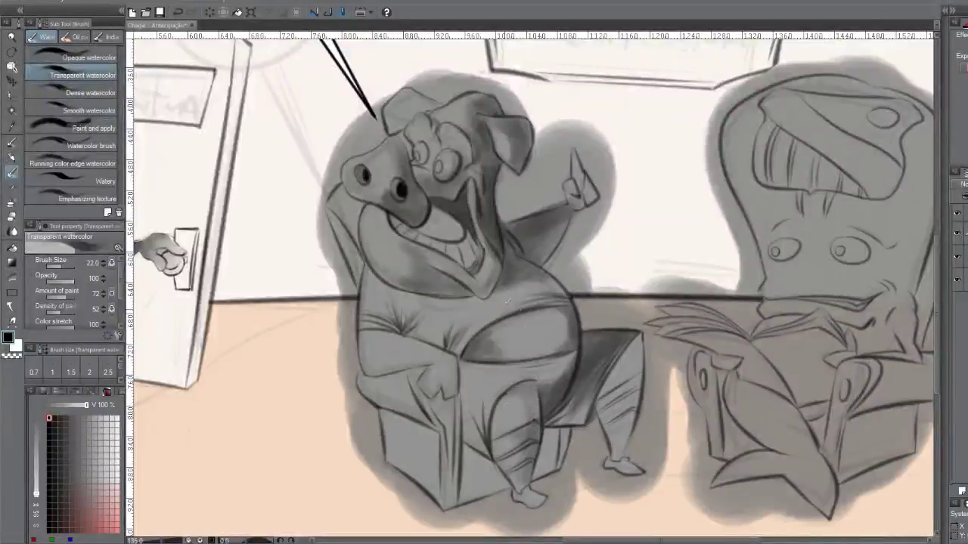
left_click_drag(476, 426, 481, 410)
mouse_move(465, 358)
left_mouse_down()
mouse_move(532, 377)
mouse_move(590, 355)
mouse_move(616, 401)
mouse_move(612, 416)
mouse_move(604, 382)
mouse_move(612, 422)
mouse_move(615, 388)
mouse_move(605, 445)
left_mouse_up()
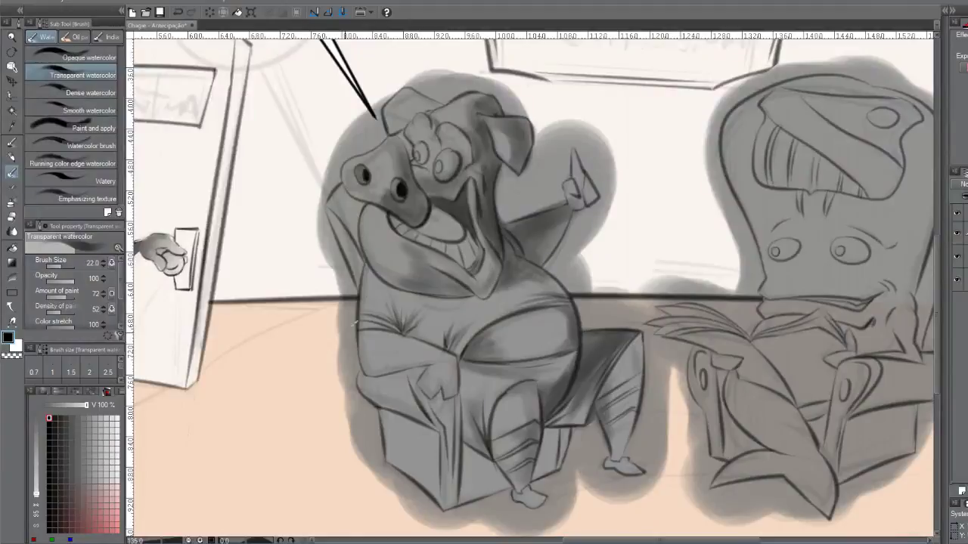
Shade the underside of the pig's resting forearm and the armrest front below its hand, undoing two of the strokes
left_click_drag(388, 346, 438, 349)
key("ctrl+z")
mouse_move(381, 371)
left_mouse_down()
mouse_move(446, 345)
mouse_move(377, 374)
mouse_move(428, 369)
left_mouse_up()
key("ctrl+z")
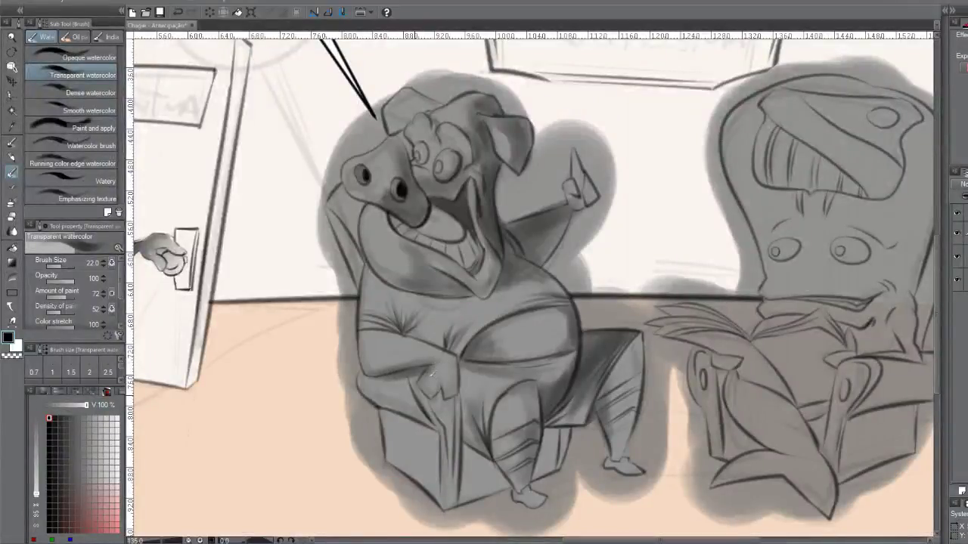
mouse_move(442, 391)
left_mouse_down()
mouse_move(448, 353)
mouse_move(437, 413)
mouse_move(434, 397)
mouse_move(449, 397)
mouse_move(455, 429)
mouse_move(457, 382)
mouse_move(452, 443)
left_mouse_up()
left_click_drag(450, 396, 446, 409)
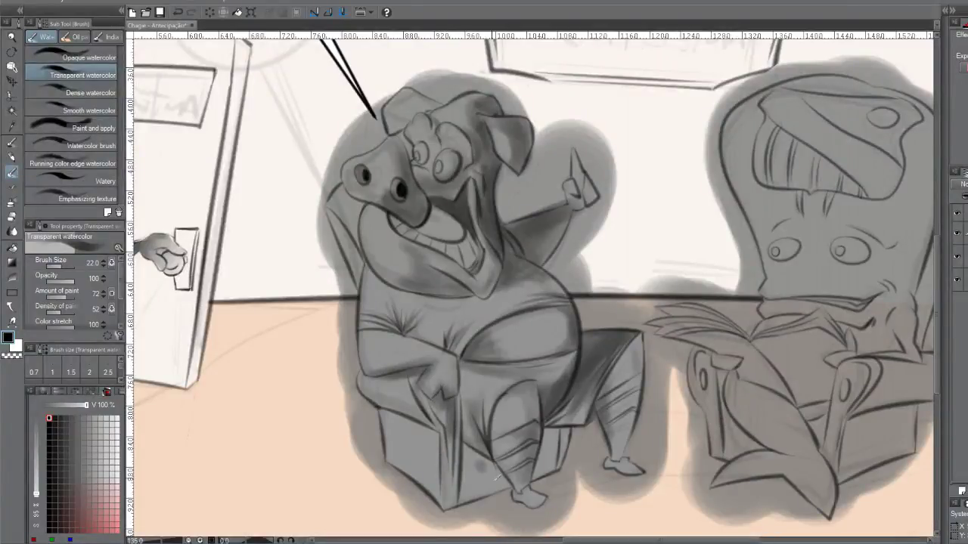
Shade the chair front beside the pig's near leg and darken the chair section behind that calf, undoing one stroke
mouse_move(484, 469)
left_mouse_down()
mouse_move(513, 490)
mouse_move(463, 439)
left_mouse_up()
mouse_move(549, 429)
left_mouse_down()
mouse_move(540, 468)
mouse_move(558, 458)
mouse_move(564, 429)
mouse_move(550, 429)
mouse_move(547, 454)
mouse_move(555, 435)
mouse_move(551, 455)
mouse_move(553, 424)
mouse_move(545, 425)
mouse_move(569, 422)
mouse_move(551, 451)
mouse_move(549, 420)
left_mouse_up()
key("ctrl+z")
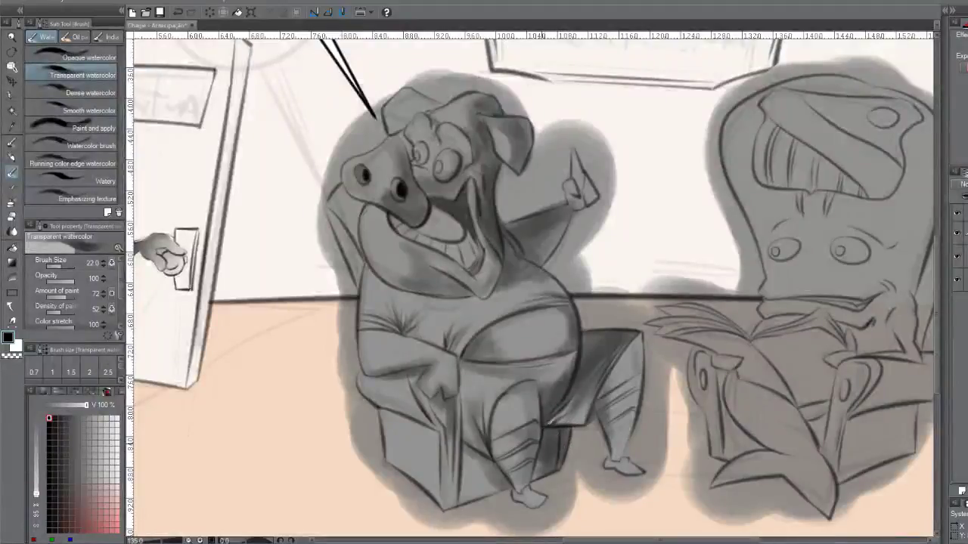
mouse_move(538, 468)
left_mouse_down()
mouse_move(564, 443)
mouse_move(566, 425)
mouse_move(552, 469)
left_mouse_up()
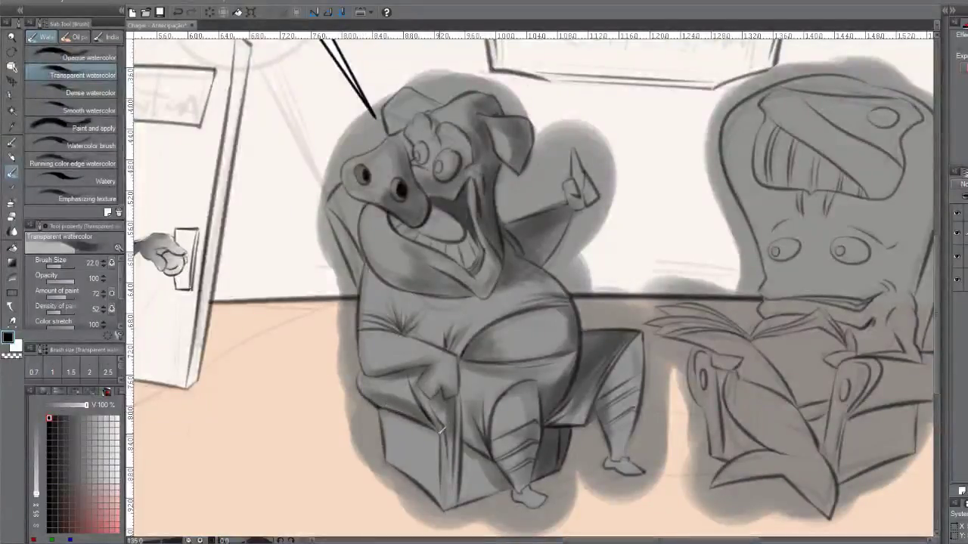
Darken the front edge of the chair's near side and the underside of its armrest
mouse_move(439, 429)
left_mouse_down()
mouse_move(446, 484)
mouse_move(442, 458)
left_mouse_up()
left_click_drag(446, 491, 442, 424)
left_click_drag(443, 505, 445, 463)
left_click_drag(363, 372, 355, 398)
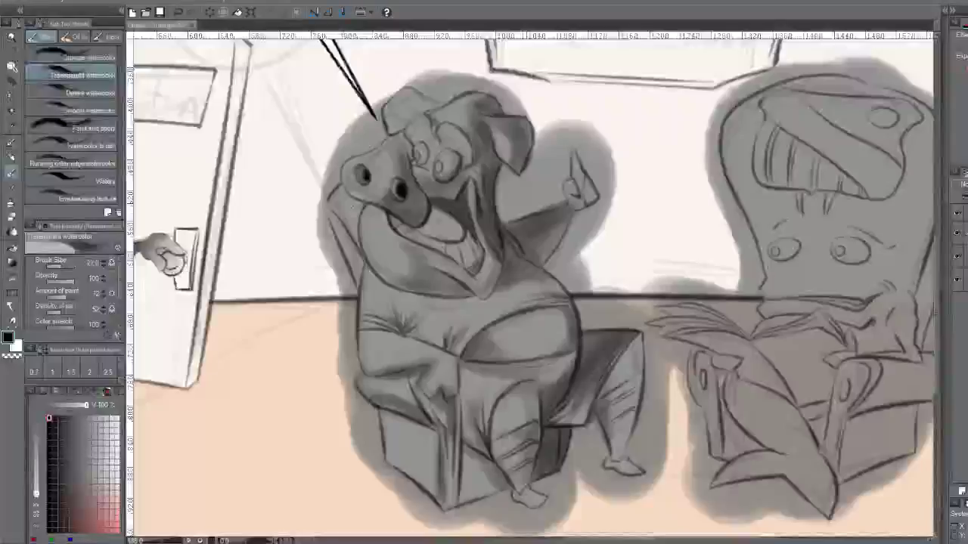
Shade the pig's upright ear and the top of its head, undoing the first strokes, and darken the tongue inside its mouth
mouse_move(419, 111)
left_mouse_down()
mouse_move(445, 102)
mouse_move(397, 127)
mouse_move(429, 107)
mouse_move(413, 91)
mouse_move(438, 107)
mouse_move(419, 88)
mouse_move(449, 89)
left_mouse_up()
key("ctrl+z")
key("ctrl+z")
key("ctrl+z")
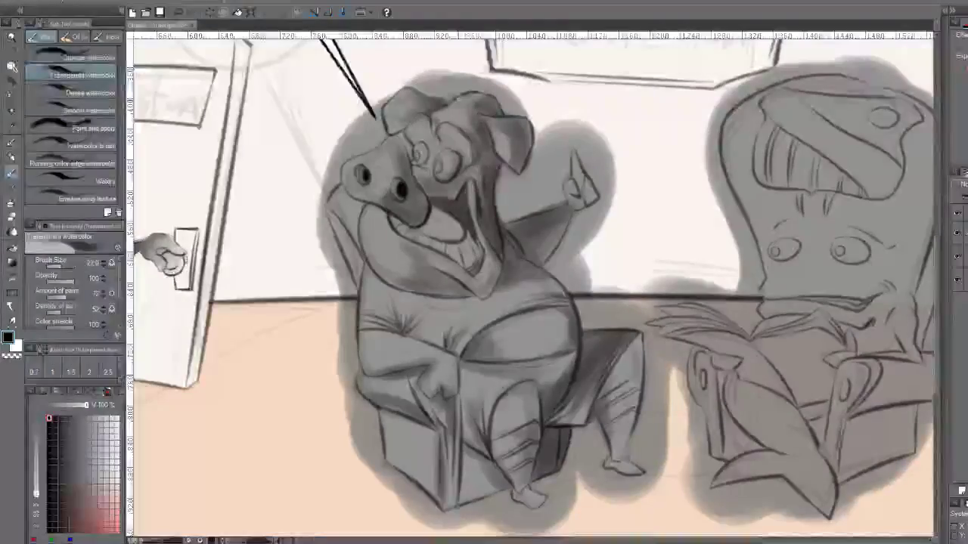
mouse_move(450, 100)
left_mouse_down()
mouse_move(484, 95)
mouse_move(494, 103)
left_mouse_up()
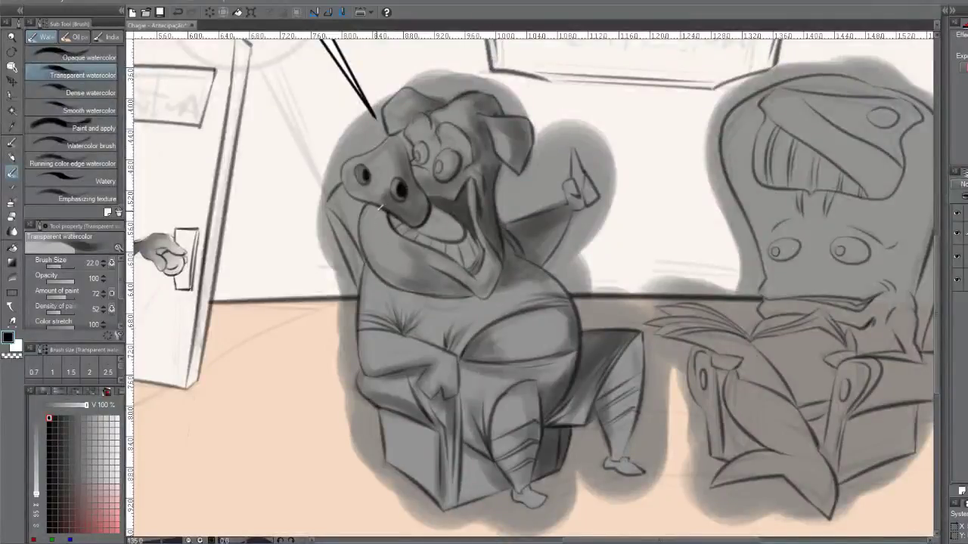
mouse_move(464, 205)
left_mouse_down()
mouse_move(445, 186)
mouse_move(415, 212)
mouse_move(427, 213)
mouse_move(443, 195)
left_mouse_up()
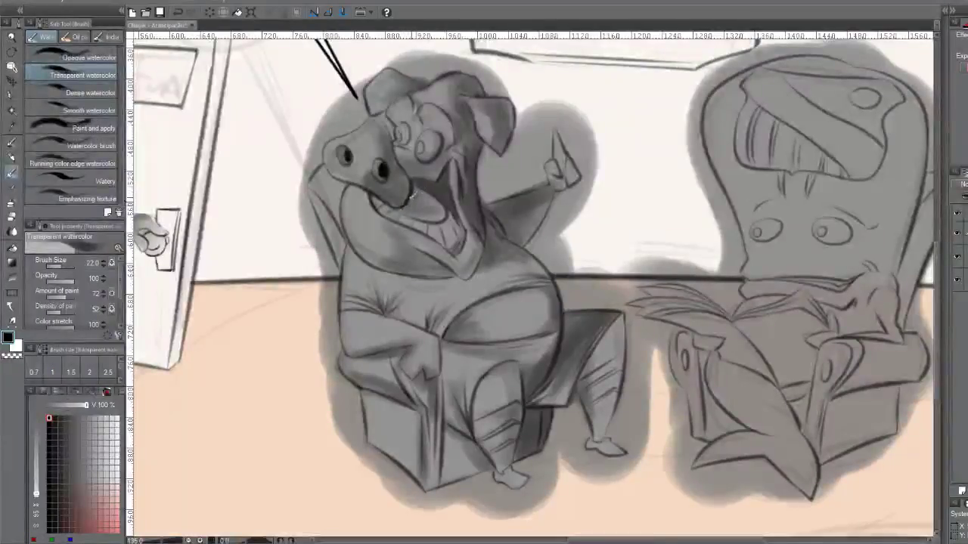
mouse_move(437, 215)
left_mouse_down()
mouse_move(438, 198)
mouse_move(443, 214)
mouse_move(419, 188)
left_mouse_up()
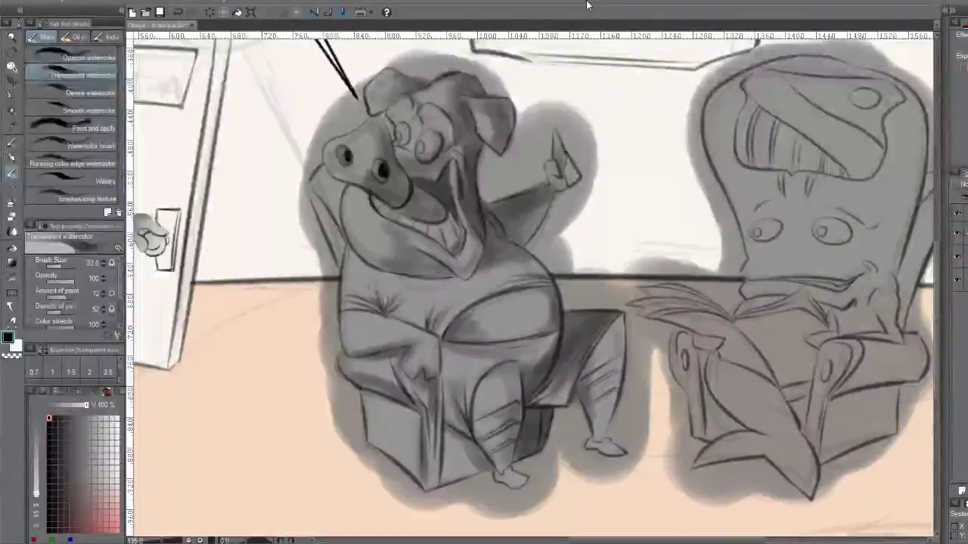
Erase the excess grey around the pig's snout and upright ear with the Hard eraser at size 22, undoing one stroke
left_click_drag(427, 316, 391, 343)
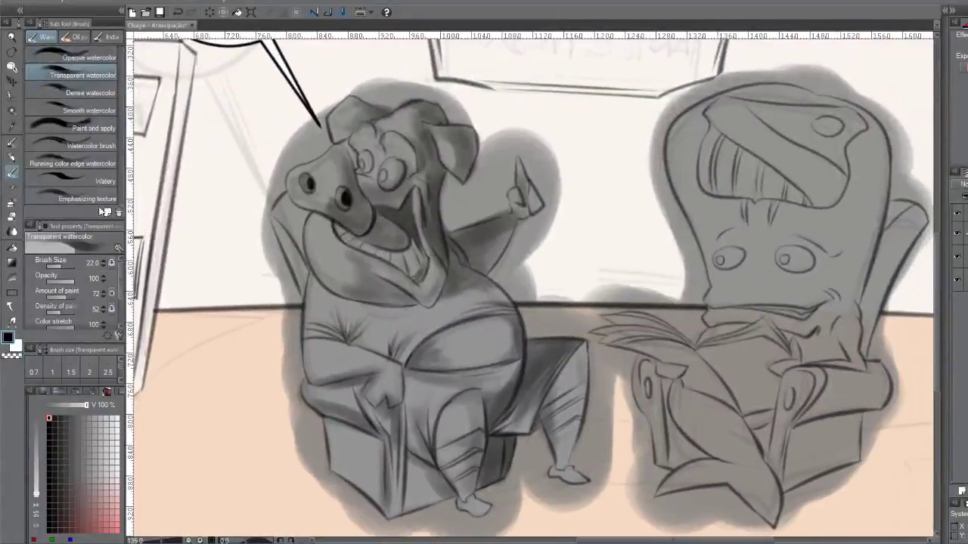
key("e")
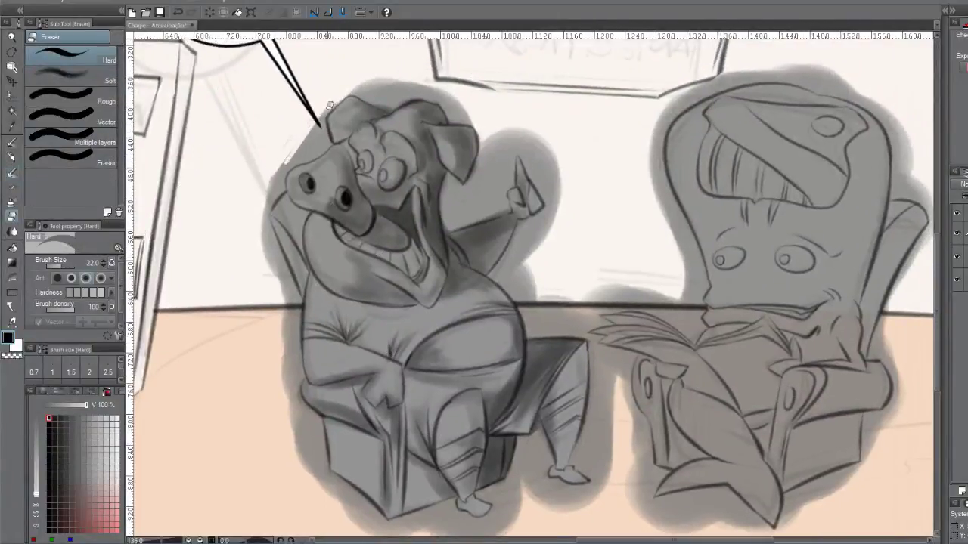
mouse_move(325, 127)
left_mouse_down()
mouse_move(326, 145)
mouse_move(325, 115)
mouse_move(341, 138)
left_mouse_up()
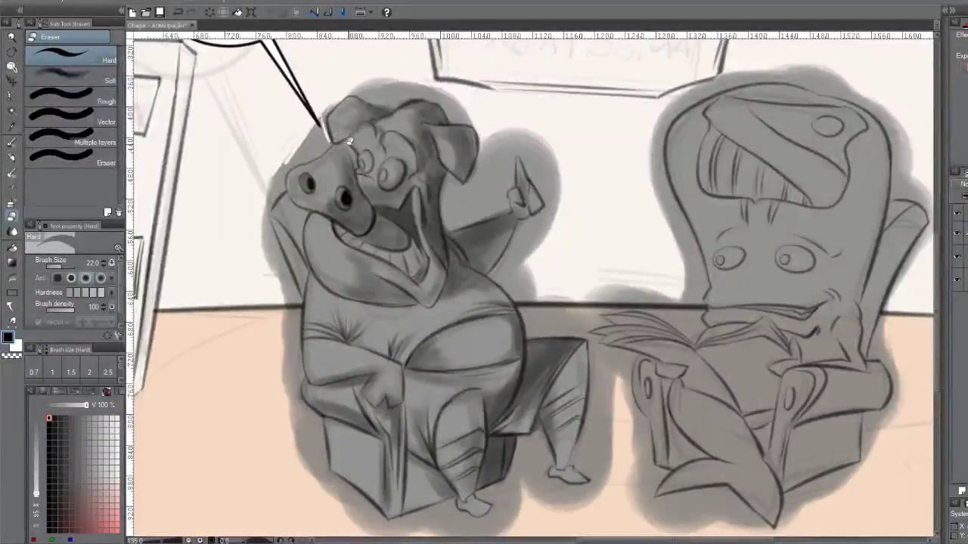
scroll(330, 141, "up", 1)
scroll(343, 107, "up", 2)
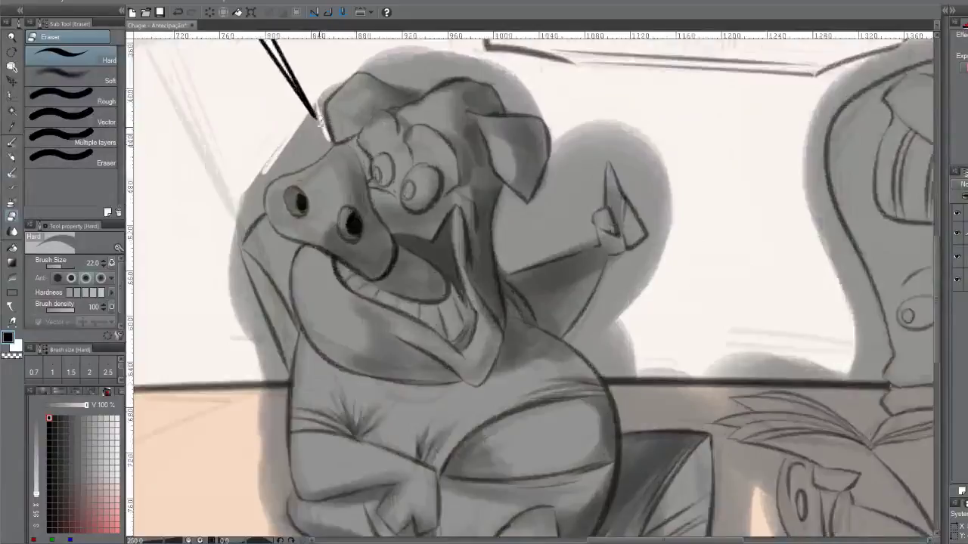
mouse_move(331, 139)
left_mouse_down()
mouse_move(267, 187)
mouse_move(326, 146)
mouse_move(317, 86)
mouse_move(324, 125)
mouse_move(335, 82)
left_mouse_up()
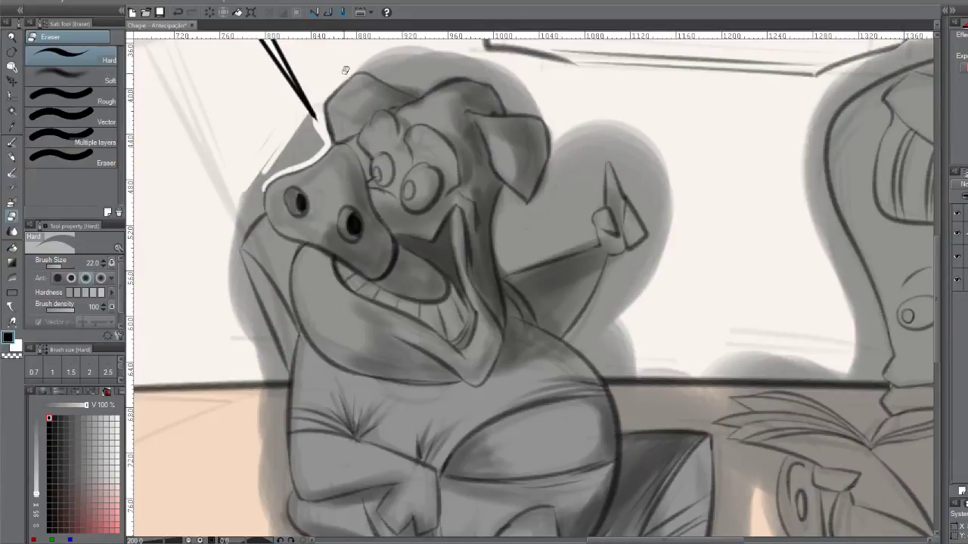
mouse_move(309, 121)
left_mouse_down()
mouse_move(319, 98)
mouse_move(251, 176)
mouse_move(286, 146)
mouse_move(295, 142)
mouse_move(263, 172)
mouse_move(323, 145)
mouse_move(303, 127)
left_mouse_up()
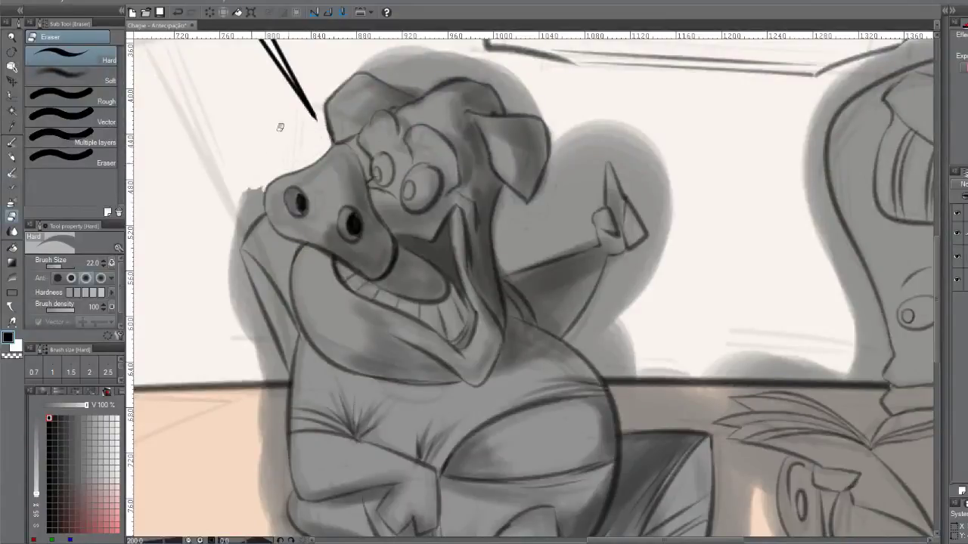
left_click_drag(296, 161, 333, 107)
mouse_move(296, 143)
left_mouse_down()
mouse_move(299, 160)
mouse_move(266, 221)
left_mouse_up()
key("ctrl+z")
left_click_drag(304, 151, 273, 183)
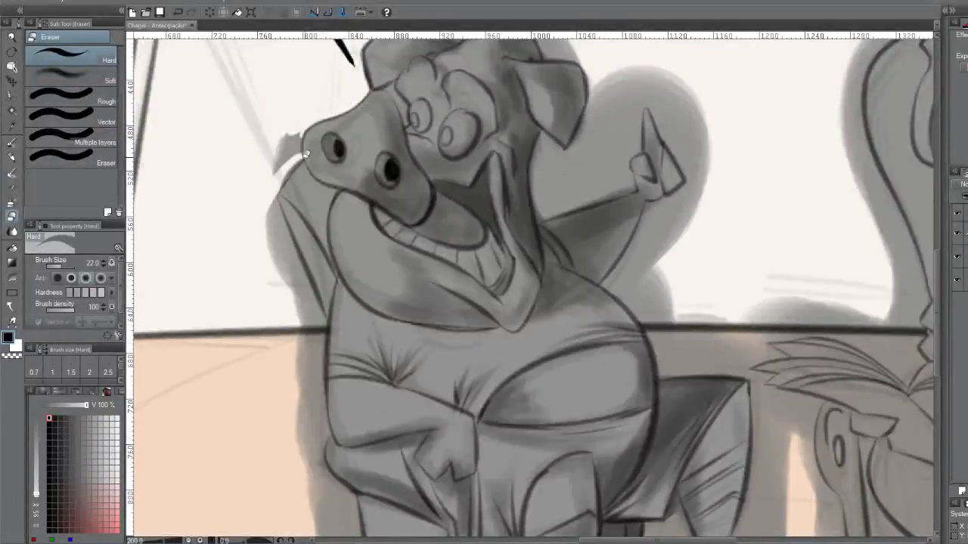
Erase the excess grey beside the snout tip and along the outer edge of the chair back, undoing and repeating the strokes
mouse_move(303, 132)
left_mouse_down()
mouse_move(276, 177)
mouse_move(278, 137)
mouse_move(282, 129)
mouse_move(284, 149)
mouse_move(292, 140)
mouse_move(285, 202)
mouse_move(275, 183)
mouse_move(317, 312)
left_mouse_up()
key("ctrl+z")
left_click_drag(270, 180, 320, 296)
key("ctrl+z")
mouse_move(270, 193)
left_mouse_down()
mouse_move(323, 323)
mouse_move(313, 390)
left_mouse_up()
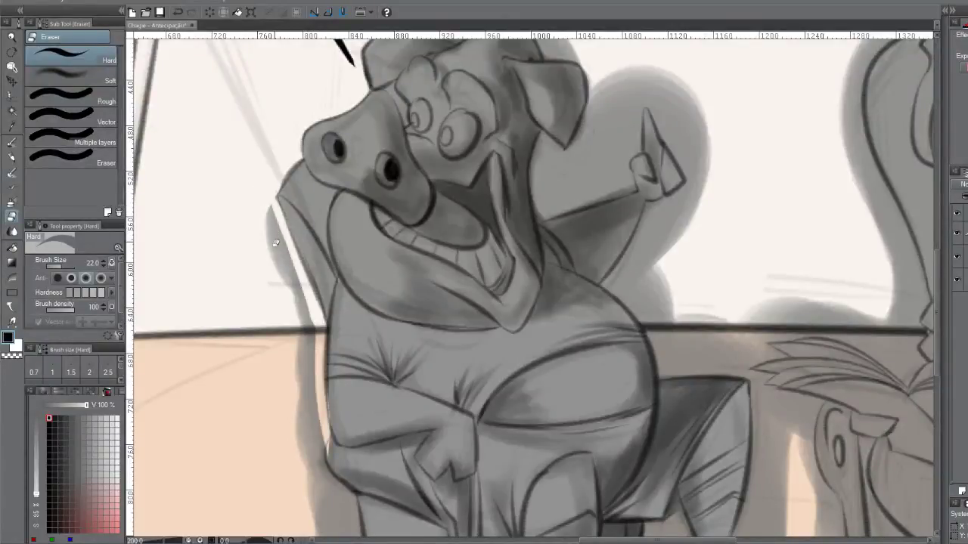
key("ctrl+z")
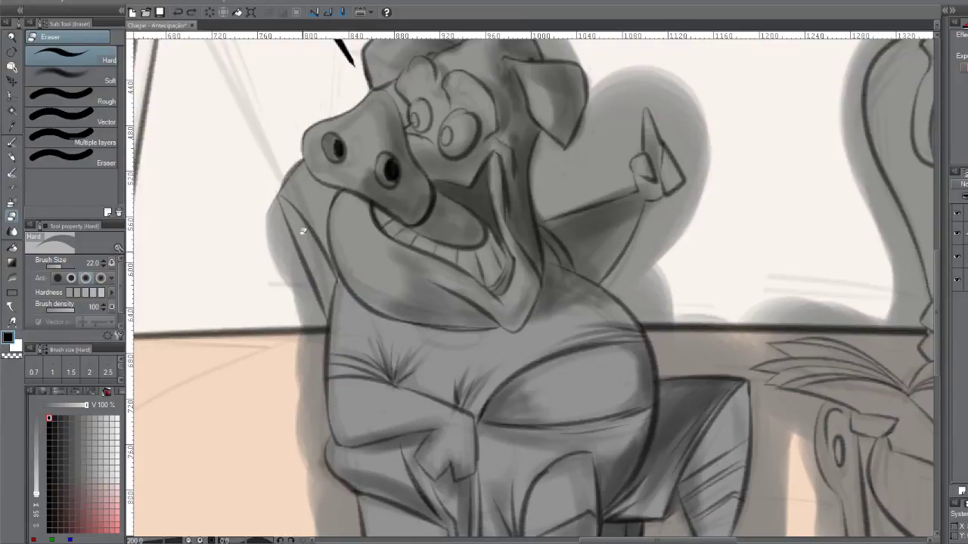
left_click_drag(279, 203, 323, 314)
key("ctrl+z")
mouse_move(276, 198)
left_mouse_down()
mouse_move(321, 310)
mouse_move(270, 192)
mouse_move(288, 253)
mouse_move(273, 173)
mouse_move(293, 250)
mouse_move(267, 186)
mouse_move(279, 263)
mouse_move(262, 202)
mouse_move(291, 300)
mouse_move(268, 204)
mouse_move(308, 325)
mouse_move(270, 198)
mouse_move(311, 312)
mouse_move(299, 266)
mouse_move(327, 327)
mouse_move(338, 499)
mouse_move(327, 442)
mouse_move(347, 494)
mouse_move(324, 441)
mouse_move(342, 484)
left_mouse_up()
Erase the excess grey around the outer armrest and the chair's lower side, undoing and repeating the strokes
mouse_move(318, 433)
left_mouse_down()
mouse_move(310, 327)
mouse_move(315, 389)
mouse_move(314, 334)
mouse_move(318, 345)
mouse_move(295, 385)
mouse_move(298, 357)
mouse_move(308, 471)
mouse_move(286, 314)
mouse_move(316, 334)
mouse_move(325, 425)
mouse_move(336, 381)
mouse_move(344, 425)
mouse_move(334, 406)
mouse_move(415, 475)
left_mouse_up()
key("ctrl+z")
left_click_drag(331, 407, 415, 475)
key("ctrl+z")
mouse_move(329, 409)
left_mouse_down()
mouse_move(401, 473)
mouse_move(406, 492)
mouse_move(421, 495)
mouse_move(408, 475)
mouse_move(363, 459)
mouse_move(376, 470)
mouse_move(342, 418)
mouse_move(332, 429)
mouse_move(339, 442)
mouse_move(334, 428)
mouse_move(349, 428)
mouse_move(338, 416)
mouse_move(325, 433)
mouse_move(303, 335)
mouse_move(296, 402)
mouse_move(278, 331)
left_mouse_up()
key("ctrl+z")
mouse_move(289, 408)
left_mouse_down()
mouse_move(302, 393)
mouse_move(308, 420)
mouse_move(308, 349)
mouse_move(350, 452)
mouse_move(331, 432)
left_mouse_up()
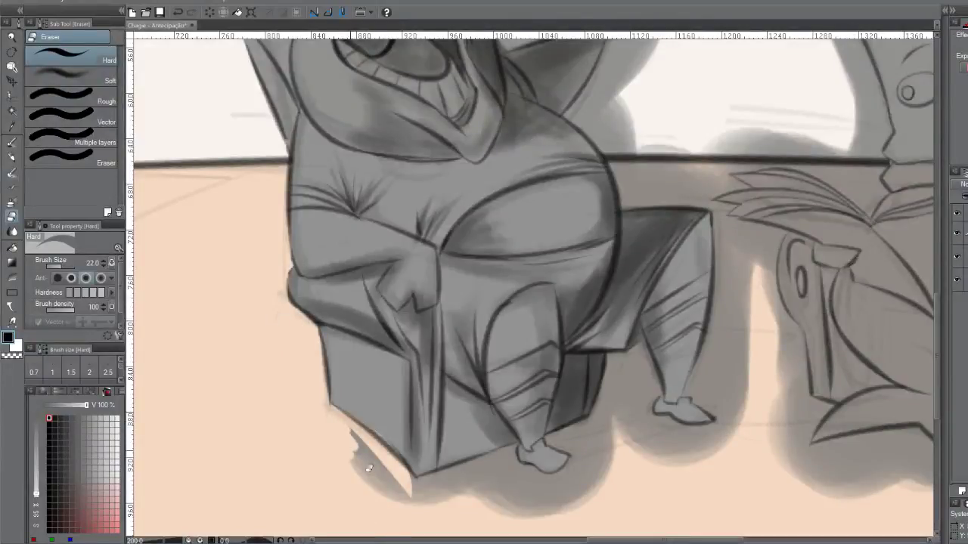
Enlarge the Hard eraser to 27.4 and erase the excess grey under the chair's base and around the pig's near foot
left_click_drag(349, 442, 393, 491)
left_click_drag(355, 436, 415, 511)
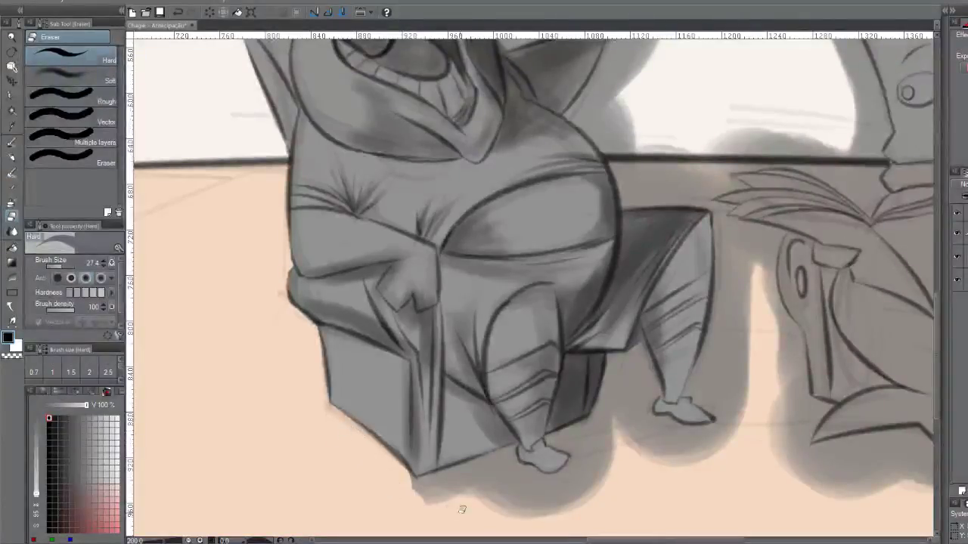
mouse_move(400, 477)
left_mouse_down()
mouse_move(429, 480)
mouse_move(415, 480)
mouse_move(477, 464)
mouse_move(433, 485)
mouse_move(502, 450)
mouse_move(532, 449)
mouse_move(474, 485)
mouse_move(423, 491)
mouse_move(483, 494)
mouse_move(485, 471)
mouse_move(520, 497)
mouse_move(507, 514)
mouse_move(556, 492)
mouse_move(522, 466)
left_mouse_up()
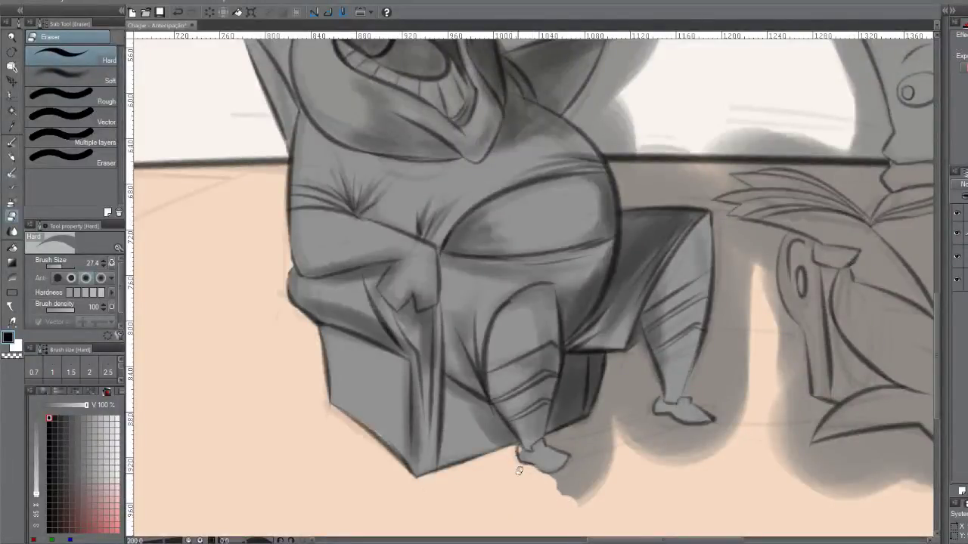
mouse_move(552, 482)
left_mouse_down()
mouse_move(595, 450)
mouse_move(608, 484)
mouse_move(583, 519)
left_mouse_up()
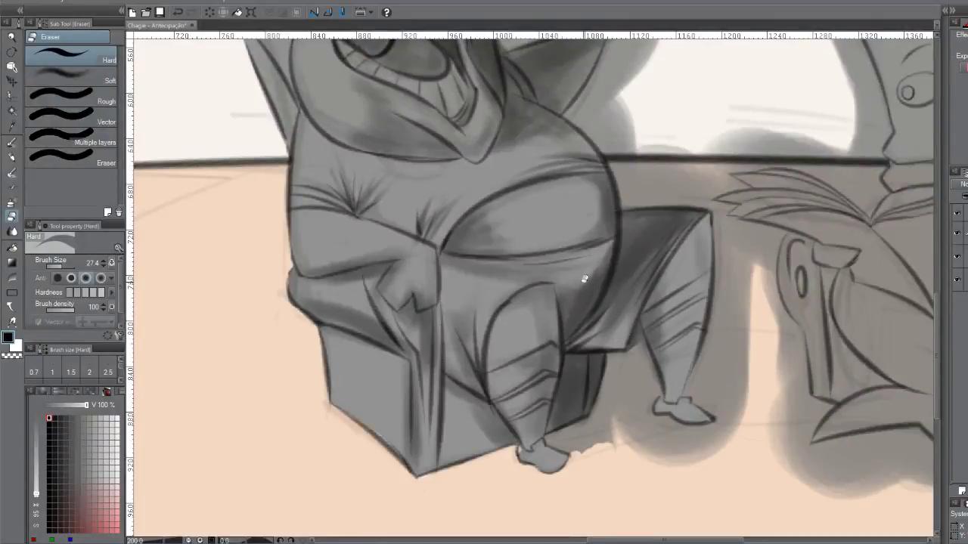
Erase the excess grey between the chair and the pig's far leg, around its foot and along the calf's outer edge
mouse_move(575, 450)
left_mouse_down()
mouse_move(547, 436)
mouse_move(603, 407)
mouse_move(569, 438)
mouse_move(561, 433)
mouse_move(611, 401)
mouse_move(558, 438)
mouse_move(607, 411)
mouse_move(560, 432)
mouse_move(604, 422)
mouse_move(554, 439)
mouse_move(601, 436)
mouse_move(617, 420)
mouse_move(604, 422)
mouse_move(614, 400)
left_mouse_up()
mouse_move(615, 360)
left_mouse_down()
mouse_move(642, 344)
mouse_move(626, 355)
mouse_move(643, 342)
mouse_move(661, 375)
mouse_move(690, 367)
mouse_move(655, 365)
mouse_move(648, 341)
mouse_move(660, 390)
mouse_move(639, 442)
mouse_move(654, 393)
mouse_move(653, 421)
mouse_move(670, 416)
mouse_move(648, 412)
mouse_move(692, 430)
mouse_move(714, 423)
mouse_move(691, 428)
left_mouse_up()
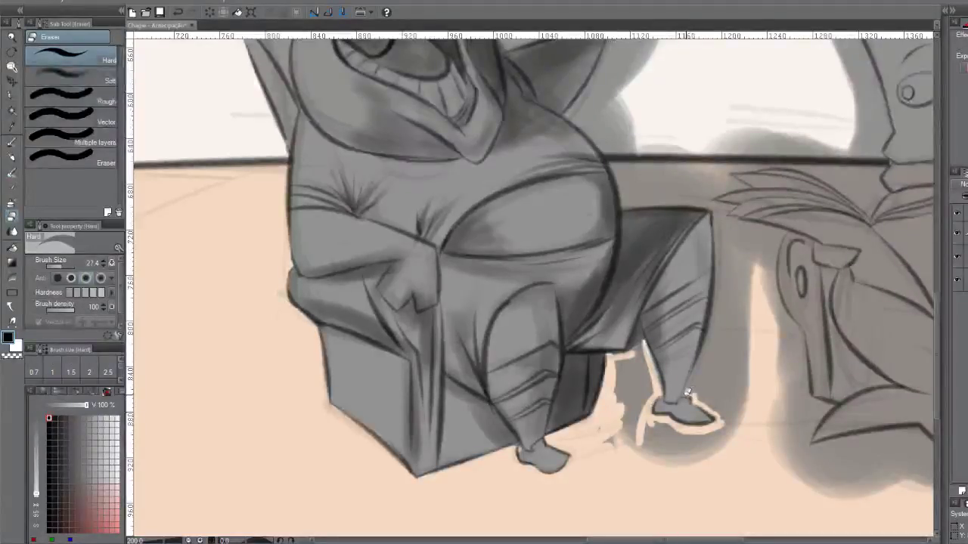
mouse_move(687, 392)
left_mouse_down()
mouse_move(722, 352)
mouse_move(702, 375)
mouse_move(702, 363)
mouse_move(687, 391)
mouse_move(698, 360)
mouse_move(687, 390)
mouse_move(710, 385)
left_mouse_up()
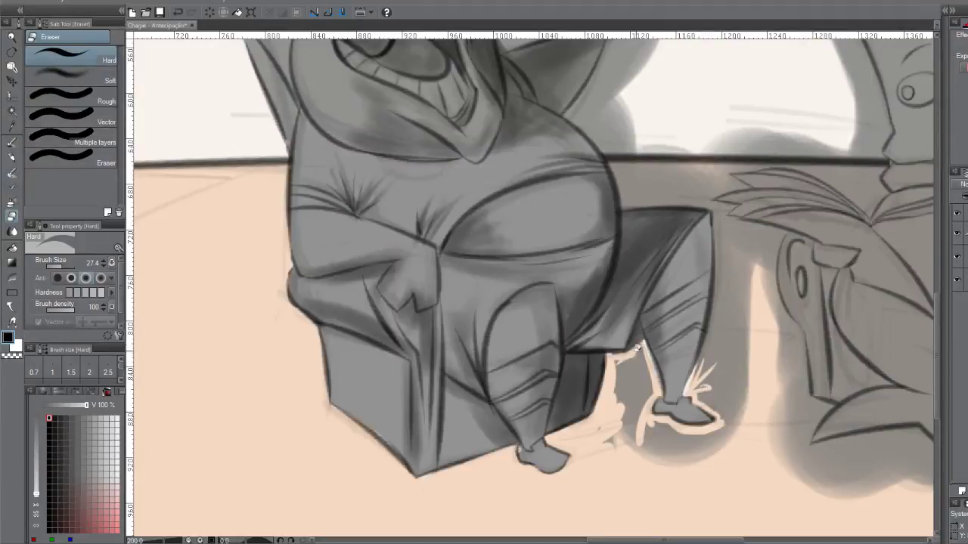
mouse_move(624, 354)
left_mouse_down()
mouse_move(615, 366)
mouse_move(644, 346)
mouse_move(642, 378)
mouse_move(649, 371)
mouse_move(650, 394)
mouse_move(632, 431)
left_mouse_up()
mouse_move(652, 380)
left_mouse_down()
mouse_move(635, 356)
mouse_move(619, 367)
mouse_move(616, 394)
mouse_move(627, 371)
mouse_move(623, 386)
mouse_move(640, 366)
mouse_move(642, 378)
mouse_move(618, 420)
mouse_move(625, 375)
left_mouse_up()
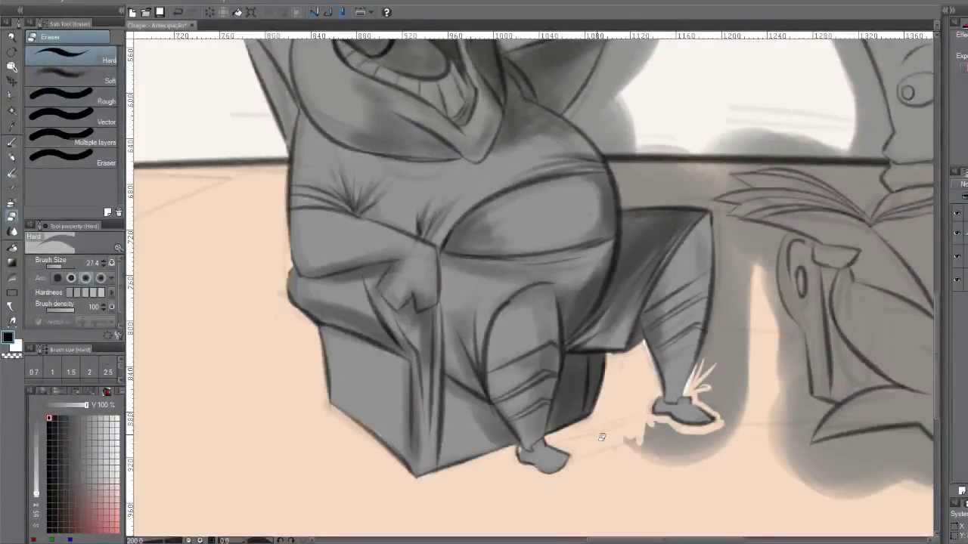
mouse_move(627, 437)
left_mouse_down()
mouse_move(655, 454)
mouse_move(677, 451)
mouse_move(647, 424)
mouse_move(667, 434)
mouse_move(726, 432)
mouse_move(739, 402)
left_mouse_up()
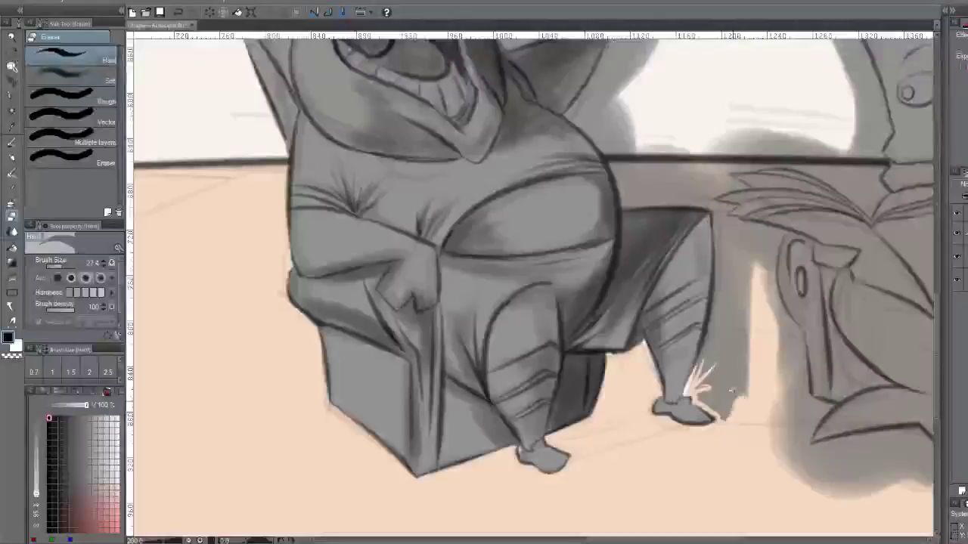
mouse_move(694, 281)
left_mouse_down()
mouse_move(594, 247)
mouse_move(575, 417)
mouse_move(604, 447)
mouse_move(595, 393)
mouse_move(603, 359)
mouse_move(611, 404)
mouse_move(610, 340)
mouse_move(629, 373)
left_mouse_up()
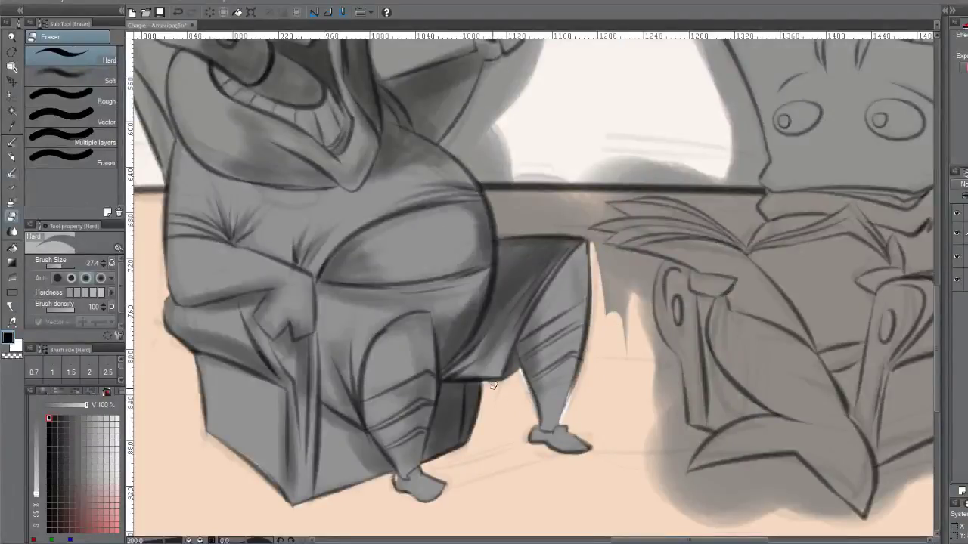
Erase the excess grey along the top of the pig's far thigh and around the knee, undoing and repeating strokes
left_click_drag(499, 235, 578, 232)
key("ctrl+z")
left_click_drag(496, 233, 589, 230)
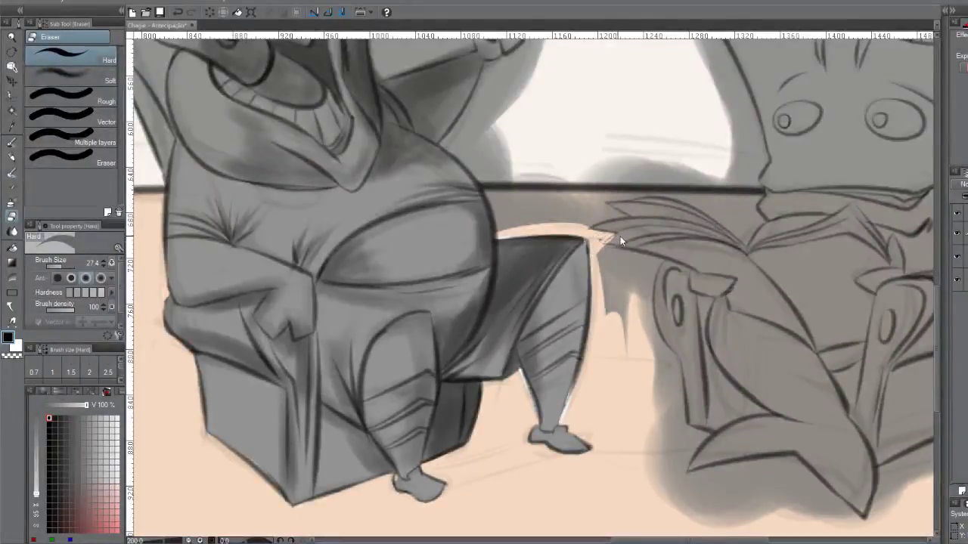
key("ctrl+z")
left_click_drag(614, 231, 607, 236)
left_click_drag(601, 242, 604, 246)
key("ctrl+z")
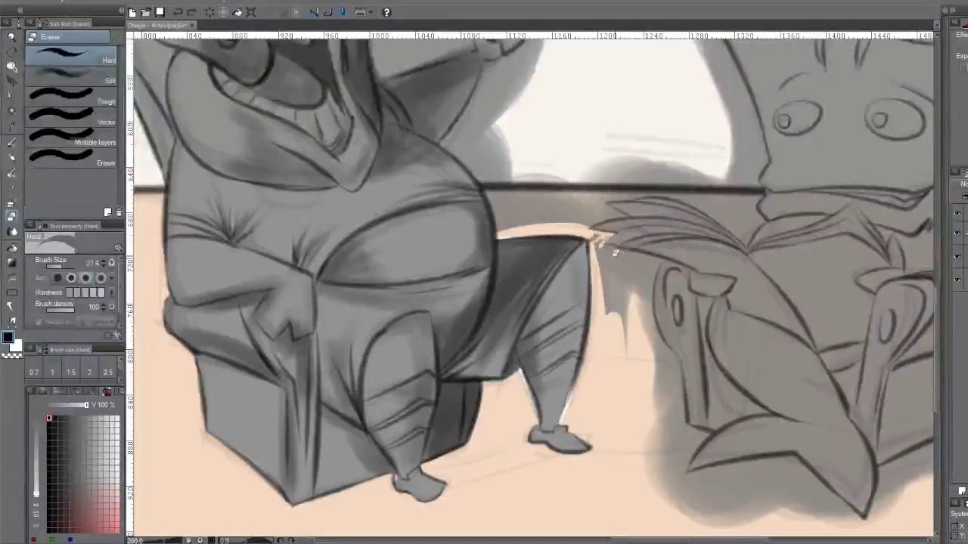
Erase the excess grey between the pig's far knee and the neighbouring armchair, and around the tips of the book's pages
mouse_move(610, 246)
left_mouse_down()
mouse_move(666, 261)
mouse_move(652, 330)
mouse_move(643, 266)
mouse_move(598, 245)
left_mouse_up()
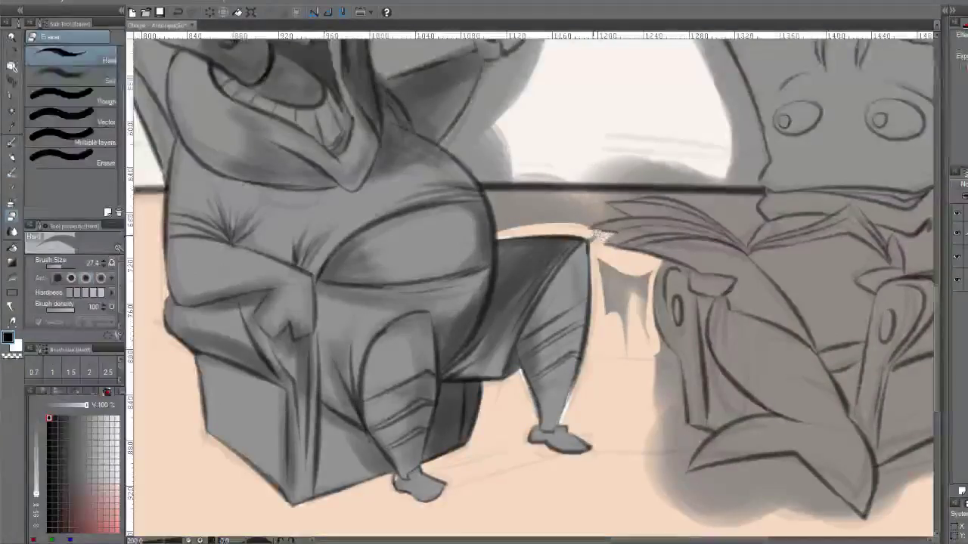
mouse_move(592, 239)
left_mouse_down()
mouse_move(605, 284)
mouse_move(615, 262)
mouse_move(615, 322)
mouse_move(621, 270)
mouse_move(620, 307)
mouse_move(627, 292)
mouse_move(631, 299)
mouse_move(628, 350)
mouse_move(637, 268)
left_mouse_up()
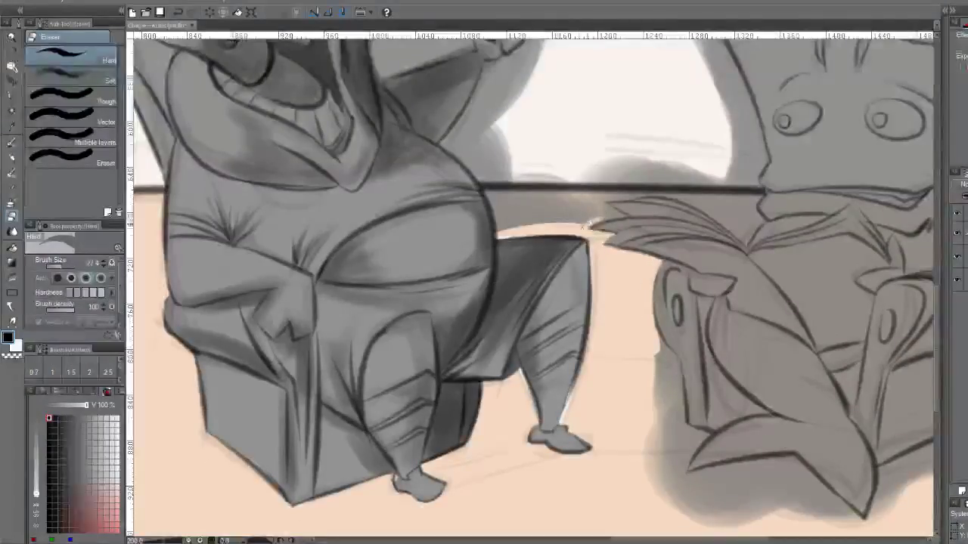
left_click_drag(582, 226, 622, 212)
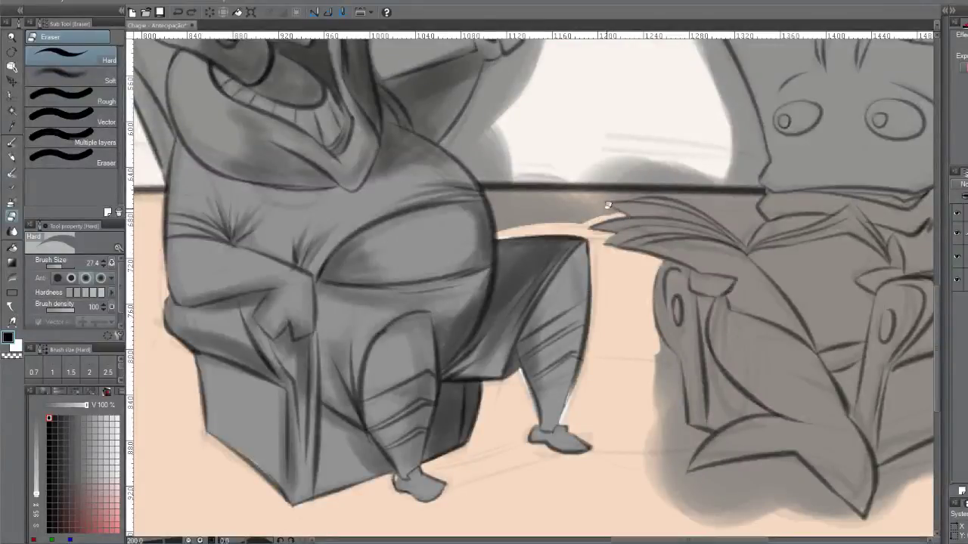
mouse_move(621, 213)
left_mouse_down()
mouse_move(591, 203)
mouse_move(602, 211)
mouse_move(596, 199)
mouse_move(625, 191)
mouse_move(589, 200)
mouse_move(678, 188)
mouse_move(599, 188)
mouse_move(622, 192)
mouse_move(576, 199)
mouse_move(610, 209)
mouse_move(583, 211)
mouse_move(615, 214)
mouse_move(559, 197)
left_mouse_up()
key("ctrl+z")
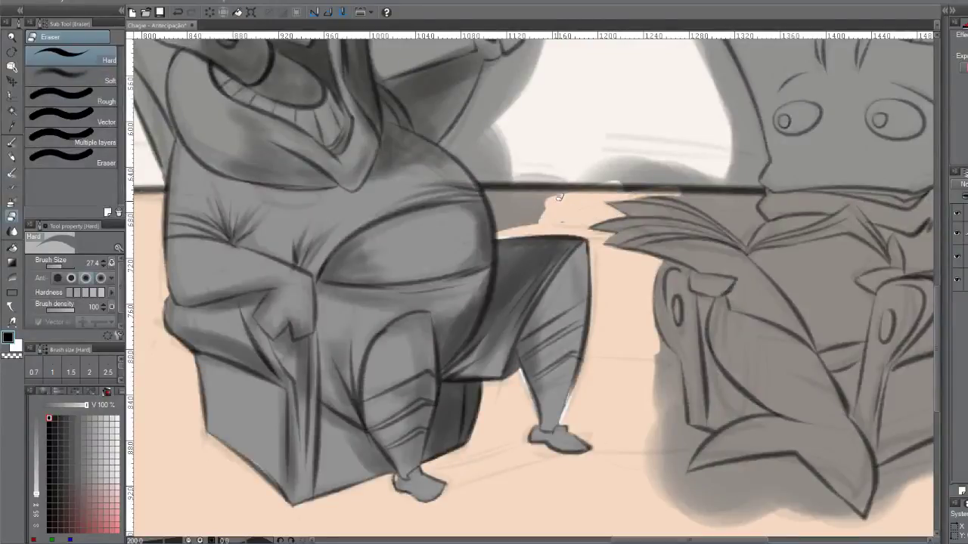
Erase the excess grey along the belly's outer edge and clear the strip between the belly and the book, retrying strokes
left_click_drag(482, 177, 503, 220)
key("ctrl+z")
left_click_drag(483, 183, 503, 220)
key("ctrl+z")
key("ctrl+y")
key("ctrl+z")
key("ctrl+y")
key("ctrl+z")
key("ctrl+y")
key("ctrl+z")
key("ctrl+y")
left_click_drag(485, 179, 464, 137)
mouse_move(505, 191)
left_mouse_down()
mouse_move(522, 219)
mouse_move(542, 188)
mouse_move(540, 219)
mouse_move(551, 201)
mouse_move(549, 162)
mouse_move(554, 203)
mouse_move(568, 215)
mouse_move(587, 165)
mouse_move(590, 180)
mouse_move(694, 146)
mouse_move(703, 154)
mouse_move(634, 185)
left_mouse_up()
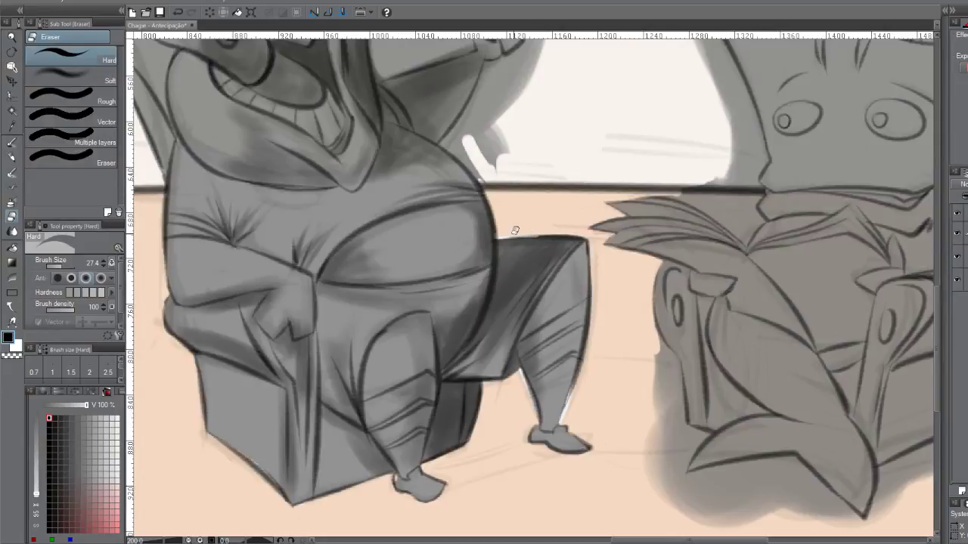
Erase the excess grey along the underside of the pig's raised arm and above its shoulder
scroll(575, 222, "up", 5)
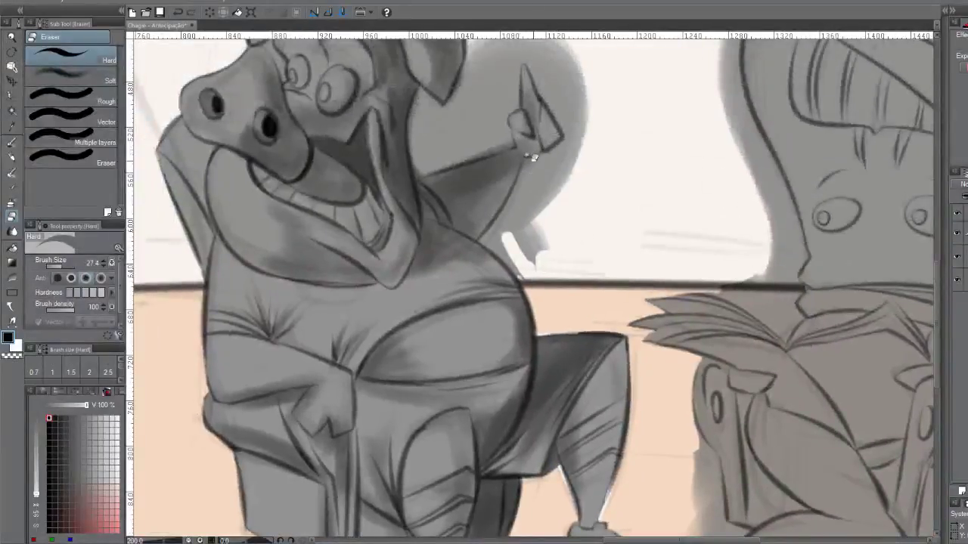
mouse_move(529, 157)
left_mouse_down()
mouse_move(513, 218)
mouse_move(521, 190)
mouse_move(504, 218)
mouse_move(518, 183)
mouse_move(498, 220)
mouse_move(511, 199)
mouse_move(496, 227)
left_mouse_up()
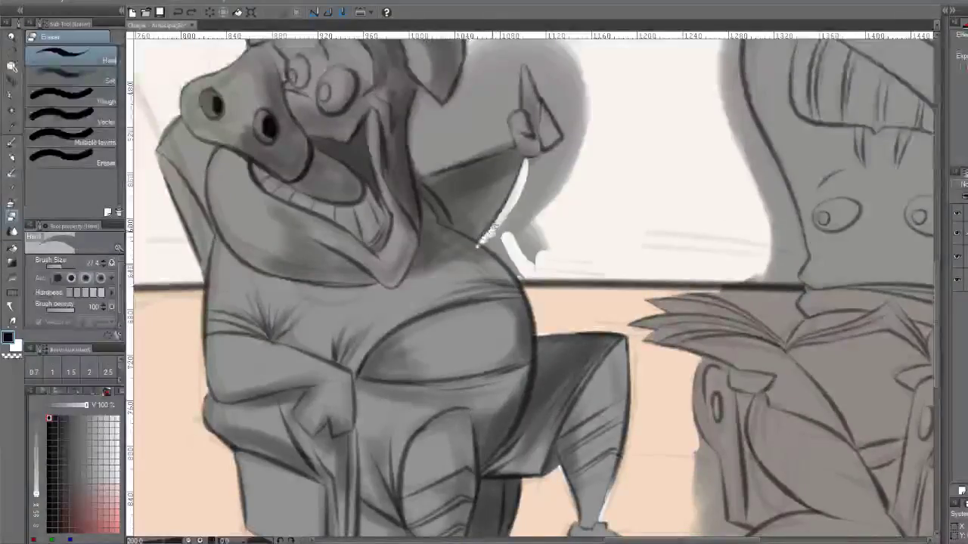
left_click_drag(480, 238, 505, 255)
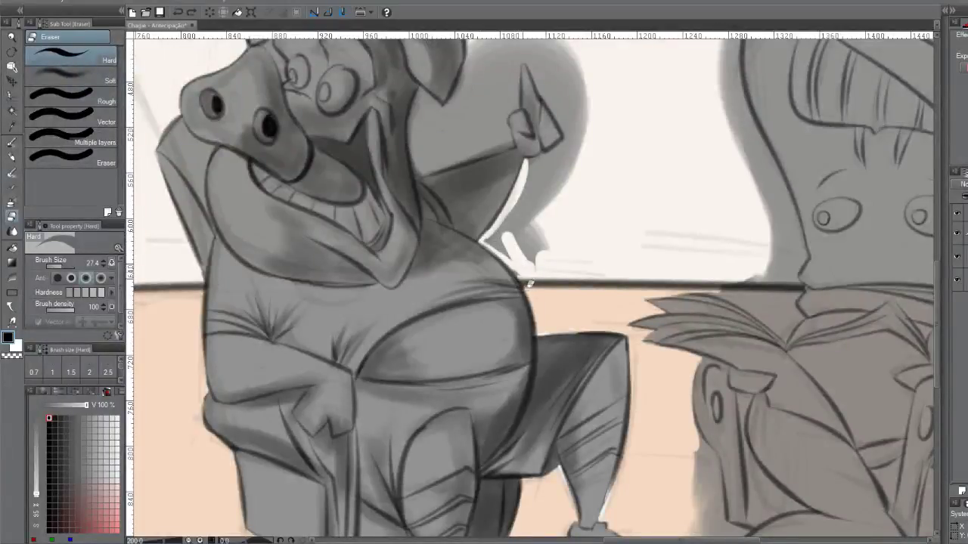
mouse_move(488, 241)
left_mouse_down()
mouse_move(510, 231)
mouse_move(517, 248)
mouse_move(508, 253)
mouse_move(538, 220)
mouse_move(530, 270)
mouse_move(561, 220)
mouse_move(517, 226)
mouse_move(526, 176)
mouse_move(543, 153)
left_mouse_up()
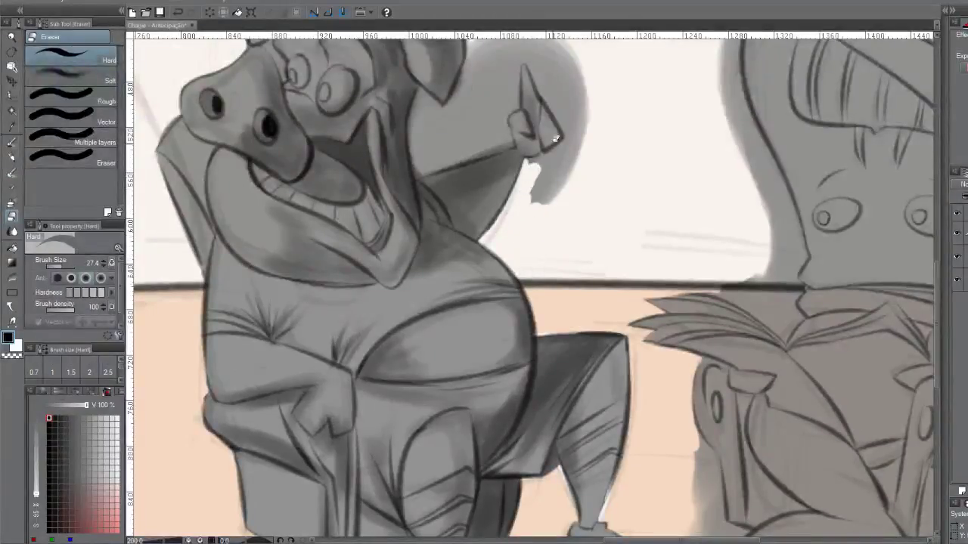
Erase the excess grey along the back of the pig's neck, the raised arm's upper edge and the thumb, repeating undone strokes
left_click_drag(386, 120, 350, 244)
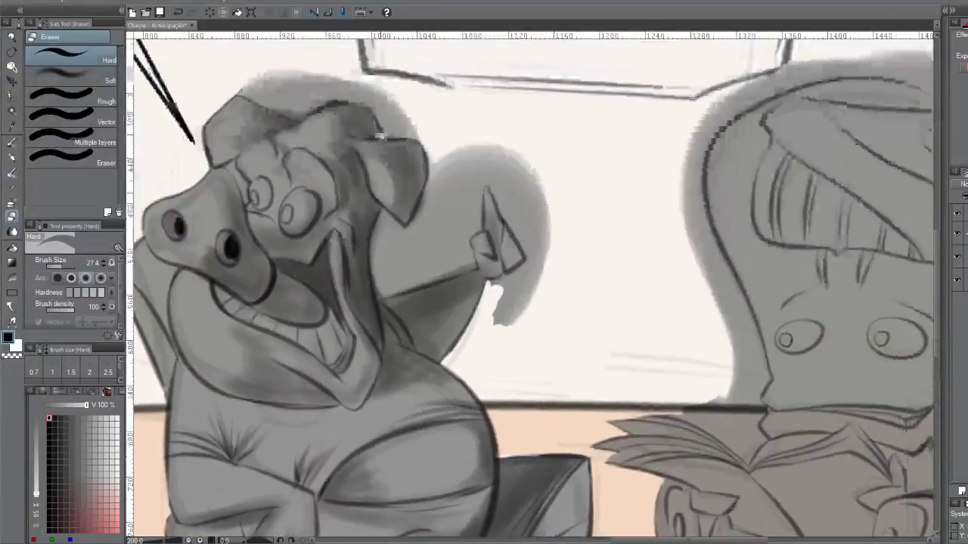
mouse_move(385, 206)
left_mouse_down()
mouse_move(383, 295)
mouse_move(442, 273)
mouse_move(465, 265)
left_mouse_up()
key("ctrl+z")
left_click_drag(382, 299, 465, 266)
key("ctrl+z")
left_click_drag(379, 298, 463, 263)
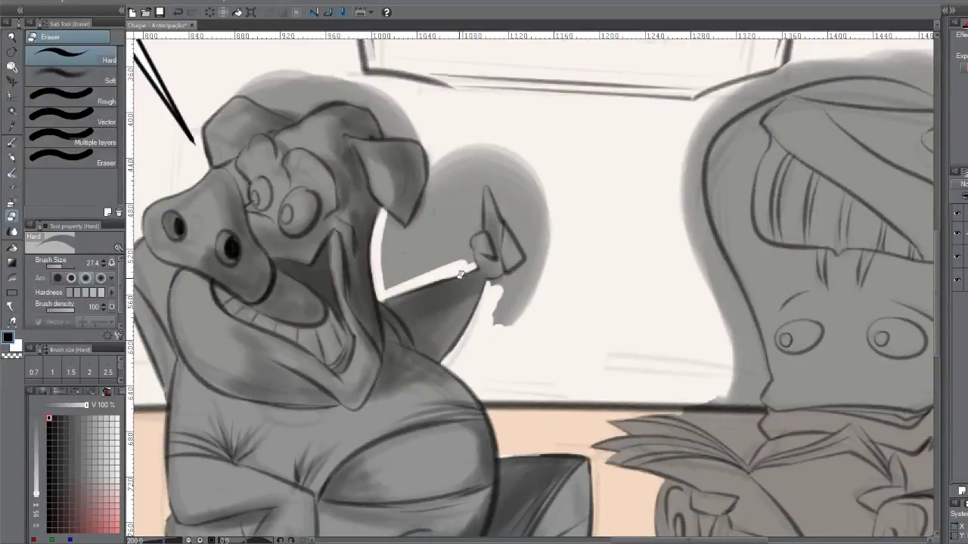
scroll(456, 273, "up", 2)
mouse_move(481, 224)
left_mouse_down()
mouse_move(477, 200)
mouse_move(490, 246)
mouse_move(480, 201)
mouse_move(475, 229)
left_mouse_up()
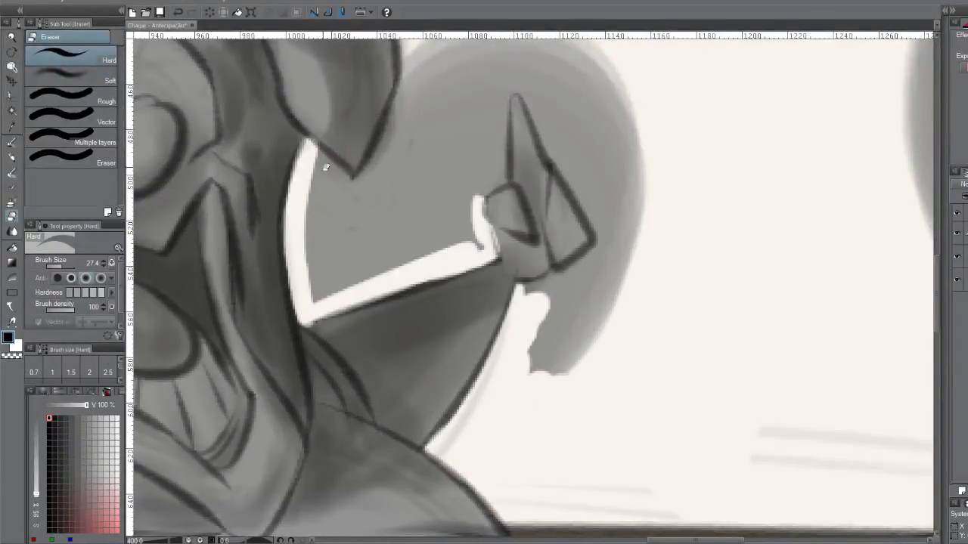
Erase the excess grey along both edges of the near ear's hanging tip, undoing and repeating the strokes
left_click_drag(312, 157, 363, 193)
key("ctrl+z")
left_click_drag(306, 142, 361, 189)
key("ctrl+z")
left_click_drag(310, 145, 360, 198)
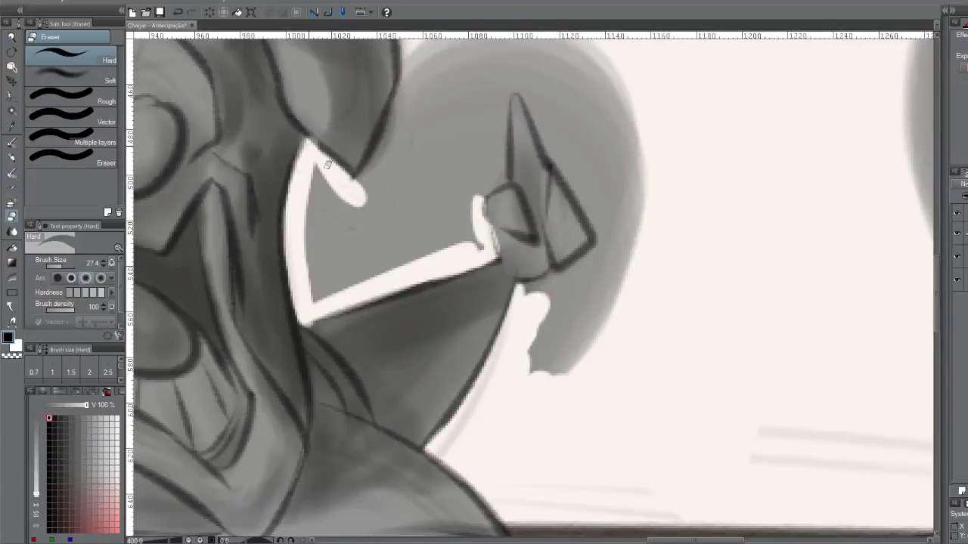
left_click_drag(375, 150, 361, 181)
left_click_drag(379, 114, 368, 190)
key("ctrl+z")
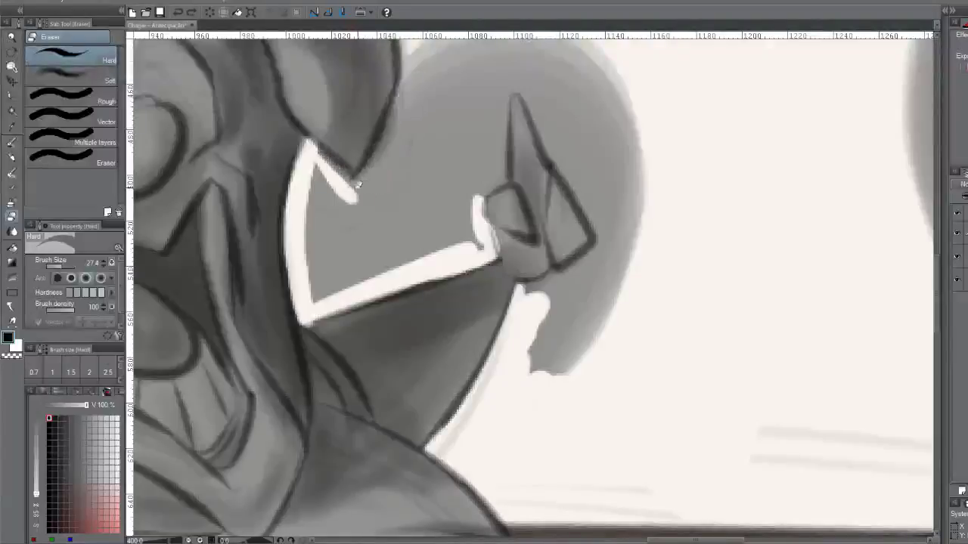
mouse_move(311, 149)
left_mouse_down()
mouse_move(362, 199)
mouse_move(312, 140)
left_mouse_up()
key("ctrl+z")
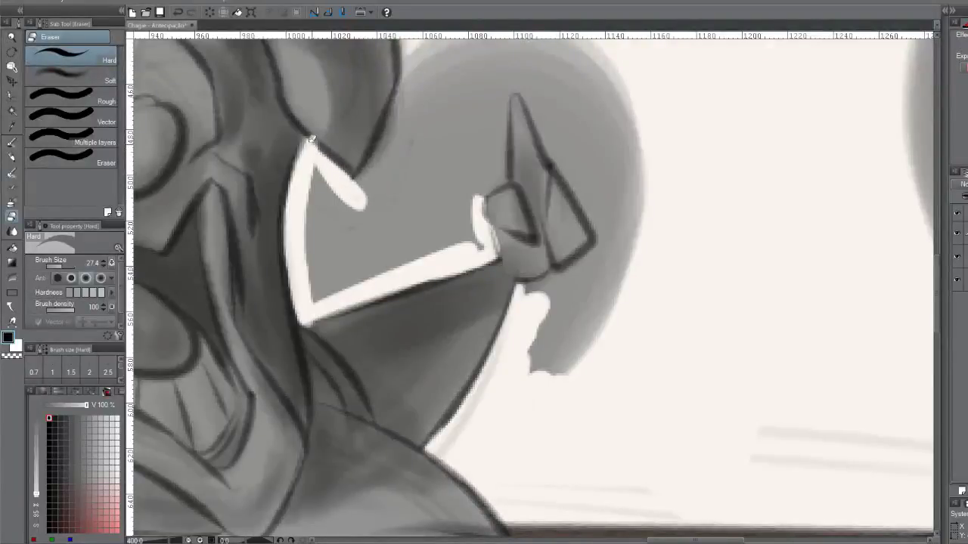
mouse_move(355, 180)
left_mouse_down()
mouse_move(412, 83)
mouse_move(397, 120)
left_mouse_up()
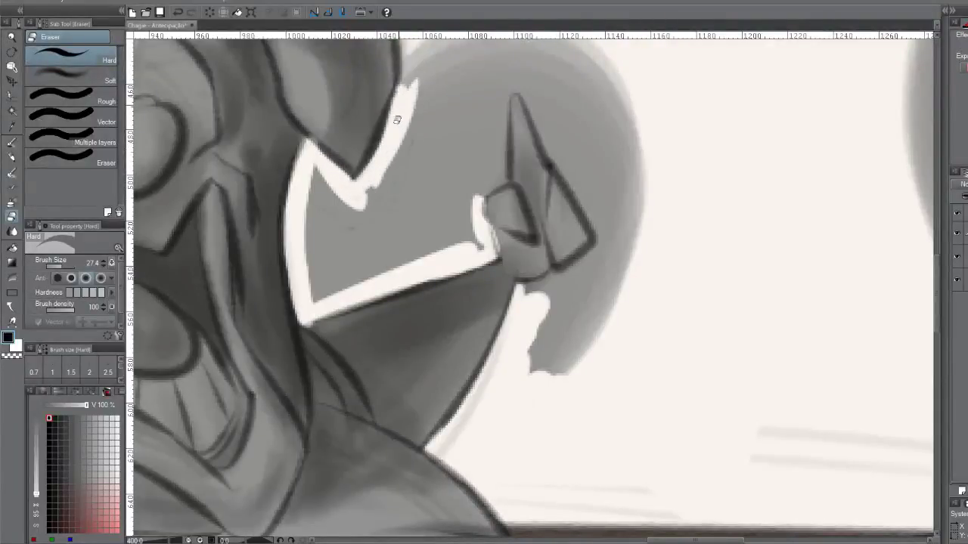
Clear the remaining grey between the pig's head and raised hand and all around the hand's pointed outline
mouse_move(433, 80)
left_mouse_down()
mouse_move(418, 182)
mouse_move(398, 167)
mouse_move(407, 106)
mouse_move(404, 194)
mouse_move(346, 331)
mouse_move(348, 316)
mouse_move(325, 312)
mouse_move(298, 273)
mouse_move(301, 395)
left_mouse_up()
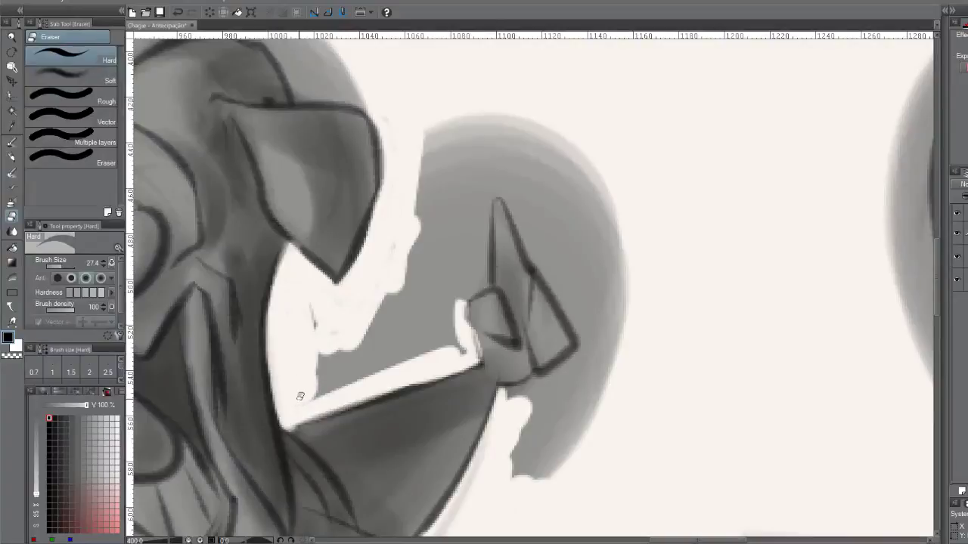
mouse_move(312, 311)
left_mouse_down()
mouse_move(329, 377)
mouse_move(341, 331)
mouse_move(340, 360)
mouse_move(363, 345)
mouse_move(327, 330)
mouse_move(332, 341)
mouse_move(345, 320)
mouse_move(333, 338)
mouse_move(374, 323)
mouse_move(353, 358)
mouse_move(381, 360)
mouse_move(424, 333)
mouse_move(412, 342)
mouse_move(454, 335)
mouse_move(459, 345)
mouse_move(434, 282)
mouse_move(458, 297)
mouse_move(482, 278)
mouse_move(475, 158)
mouse_move(484, 190)
mouse_move(483, 238)
mouse_move(471, 192)
mouse_move(468, 264)
mouse_move(434, 292)
mouse_move(411, 342)
mouse_move(426, 210)
mouse_move(410, 128)
mouse_move(439, 239)
mouse_move(451, 213)
mouse_move(434, 178)
left_mouse_up()
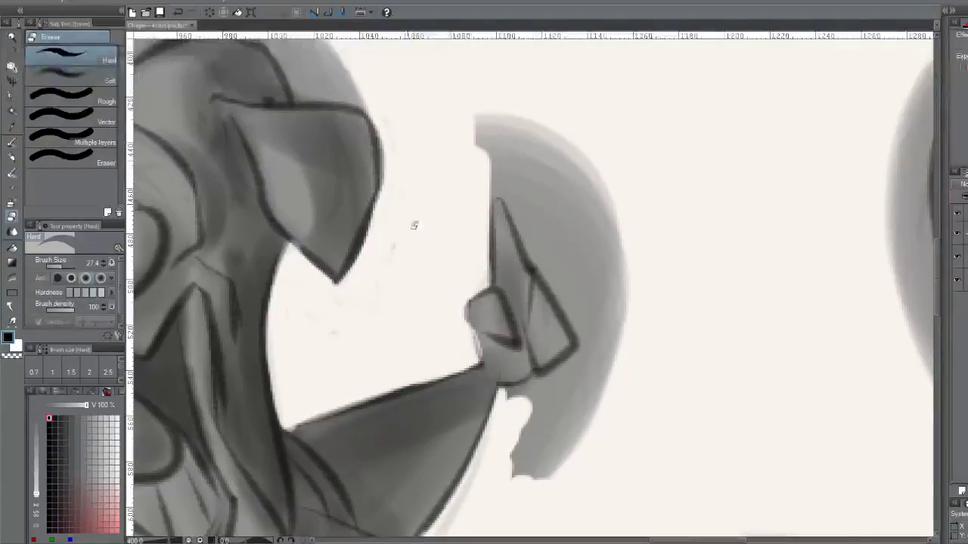
left_click_drag(559, 230, 494, 175)
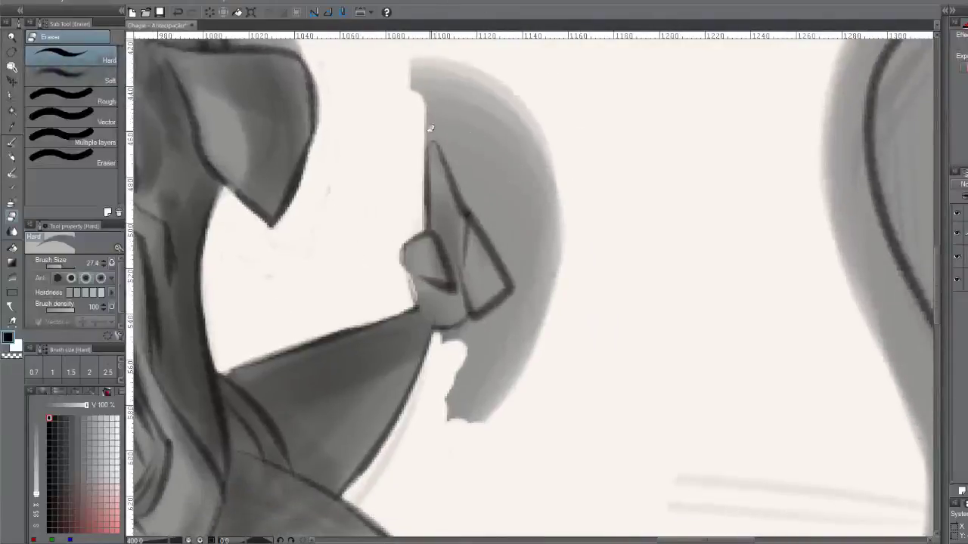
mouse_move(424, 133)
left_mouse_down()
mouse_move(453, 157)
mouse_move(547, 301)
left_mouse_up()
left_click_drag(477, 195, 515, 262)
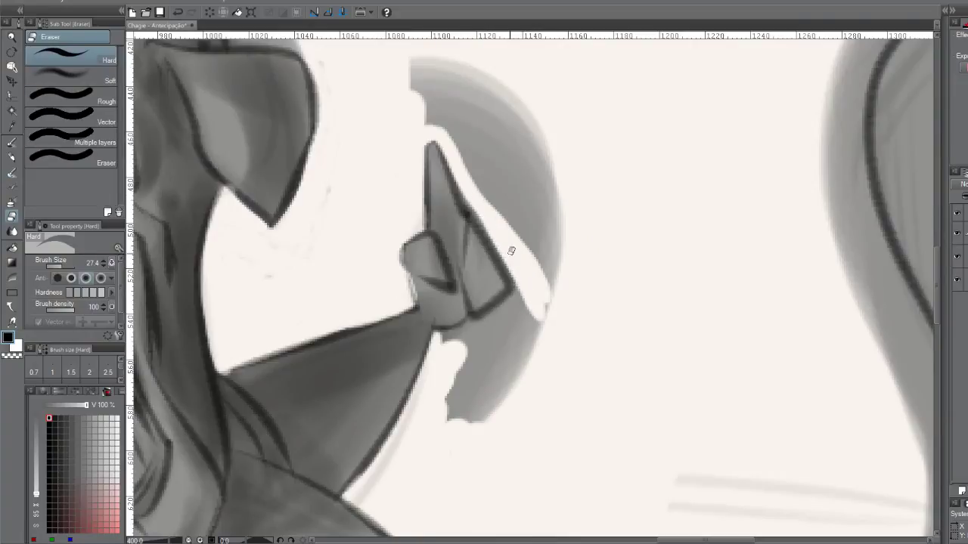
mouse_move(445, 344)
left_mouse_down()
mouse_move(522, 282)
mouse_move(513, 344)
mouse_move(549, 308)
mouse_move(507, 395)
mouse_move(500, 335)
mouse_move(482, 350)
mouse_move(504, 313)
mouse_move(452, 363)
mouse_move(468, 370)
mouse_move(469, 404)
mouse_move(479, 365)
left_mouse_up()
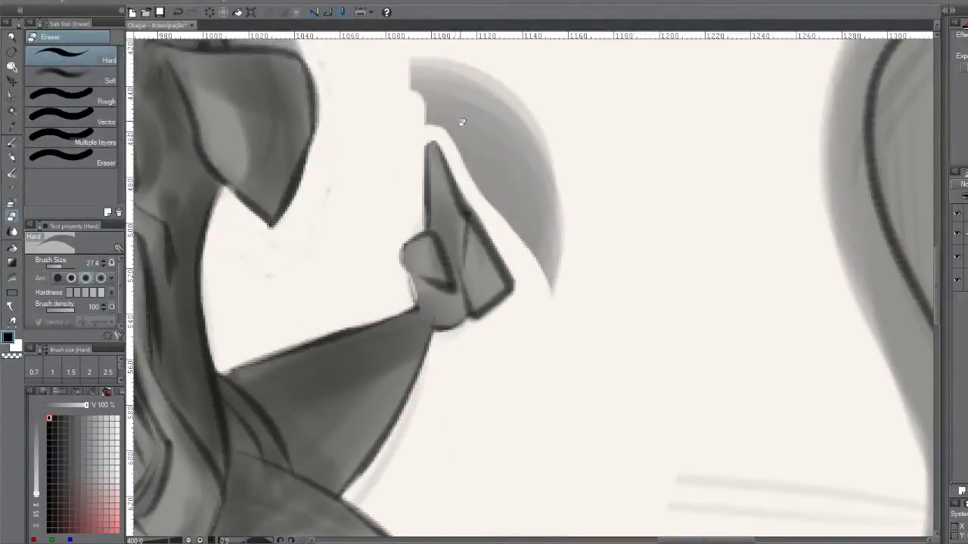
left_click_drag(436, 225, 443, 357)
mouse_move(420, 226)
left_mouse_down()
mouse_move(443, 184)
mouse_move(492, 266)
mouse_move(467, 270)
mouse_move(495, 265)
mouse_move(489, 294)
mouse_move(540, 317)
mouse_move(530, 261)
mouse_move(585, 342)
left_mouse_up()
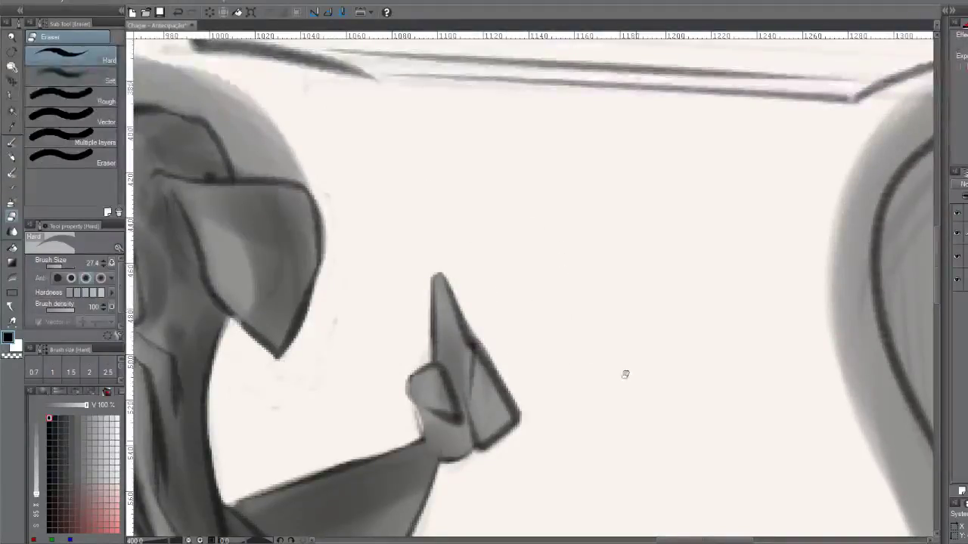
Erase the excess grey above the pig's head, following the outline of both ears and the crown
left_click_drag(343, 165, 728, 210)
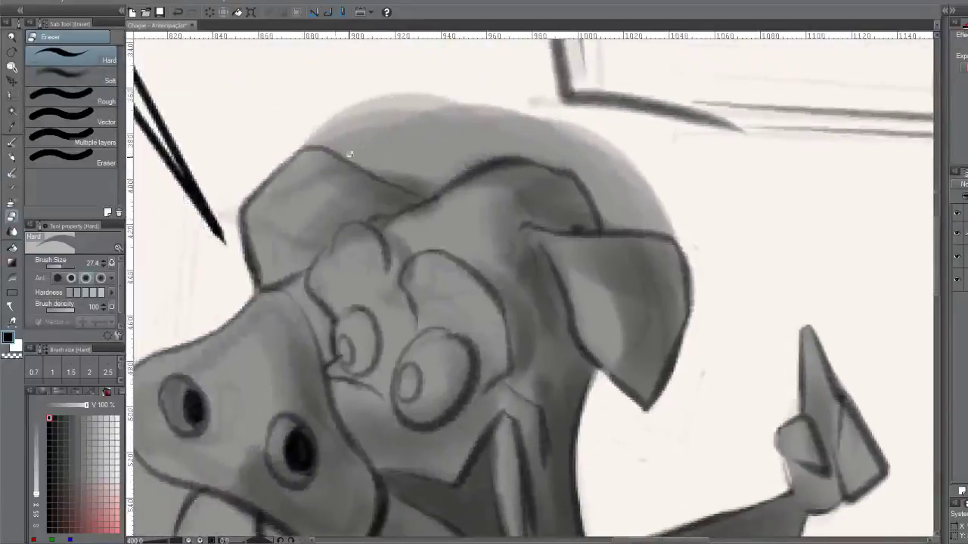
mouse_move(300, 127)
left_mouse_down()
mouse_move(434, 186)
mouse_move(423, 191)
mouse_move(363, 157)
mouse_move(442, 177)
mouse_move(512, 141)
mouse_move(551, 149)
mouse_move(504, 148)
mouse_move(574, 159)
mouse_move(597, 175)
mouse_move(617, 220)
mouse_move(652, 214)
mouse_move(691, 237)
mouse_move(558, 137)
mouse_move(673, 189)
left_mouse_up()
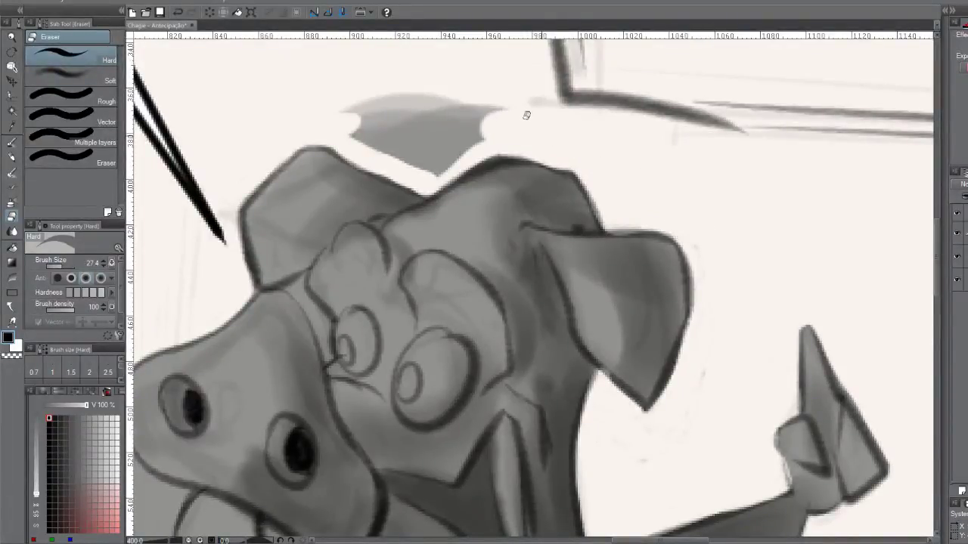
mouse_move(537, 97)
left_mouse_down()
mouse_move(501, 105)
mouse_move(434, 170)
mouse_move(358, 138)
mouse_move(343, 120)
mouse_move(356, 102)
mouse_move(423, 80)
mouse_move(467, 91)
mouse_move(432, 121)
mouse_move(447, 129)
mouse_move(410, 129)
mouse_move(396, 101)
left_mouse_up()
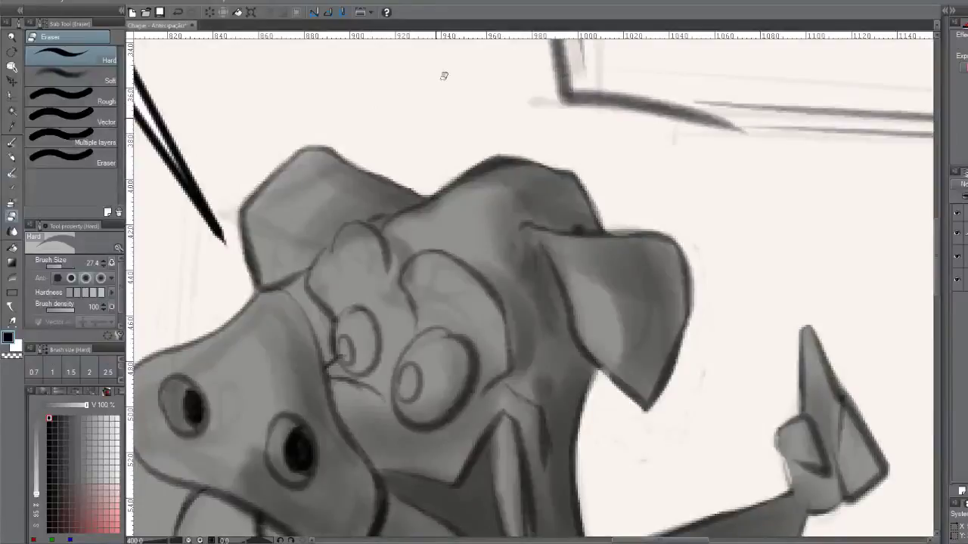
Erase the grey gap between the pig's snout, far ear and brow, and try a stroke along the chair back's edge
scroll(427, 239, "down", 3)
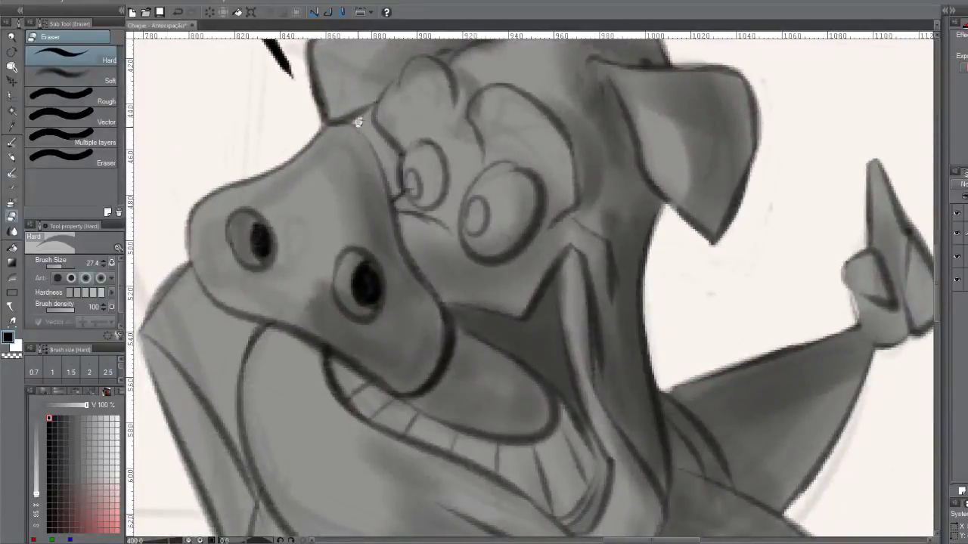
mouse_move(407, 115)
left_mouse_down()
mouse_move(622, 147)
mouse_move(594, 212)
mouse_move(541, 208)
mouse_move(567, 276)
mouse_move(539, 223)
left_mouse_up()
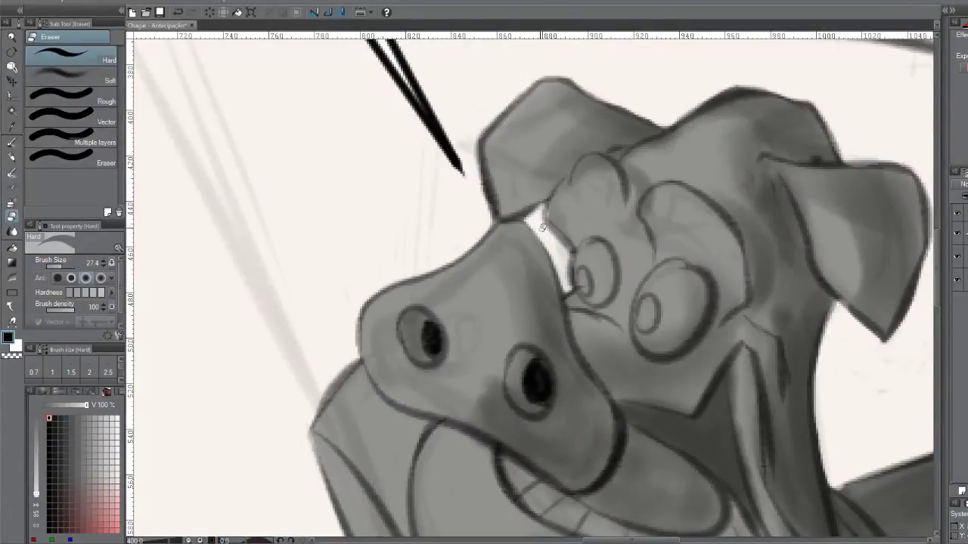
left_click_drag(288, 445, 307, 244)
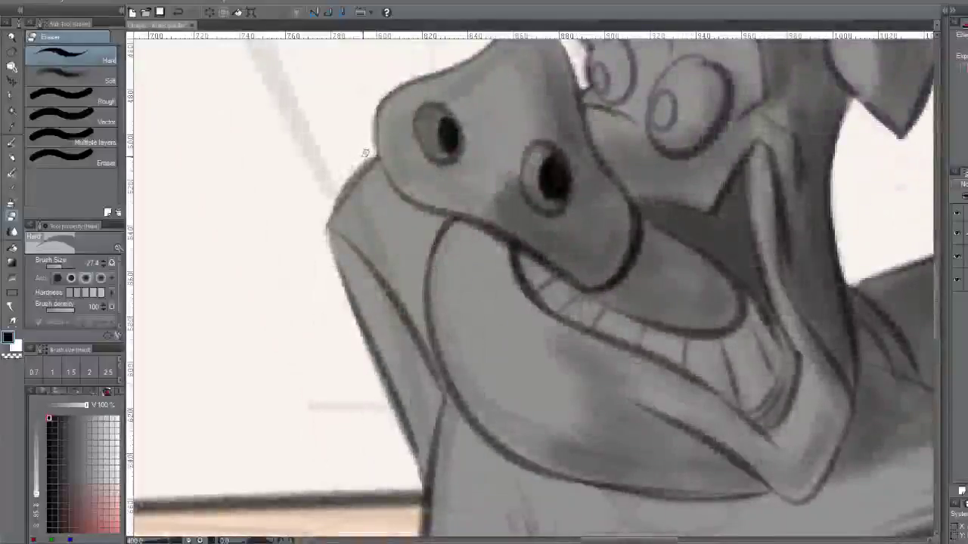
left_click_drag(372, 153, 327, 226)
key("ctrl+z")
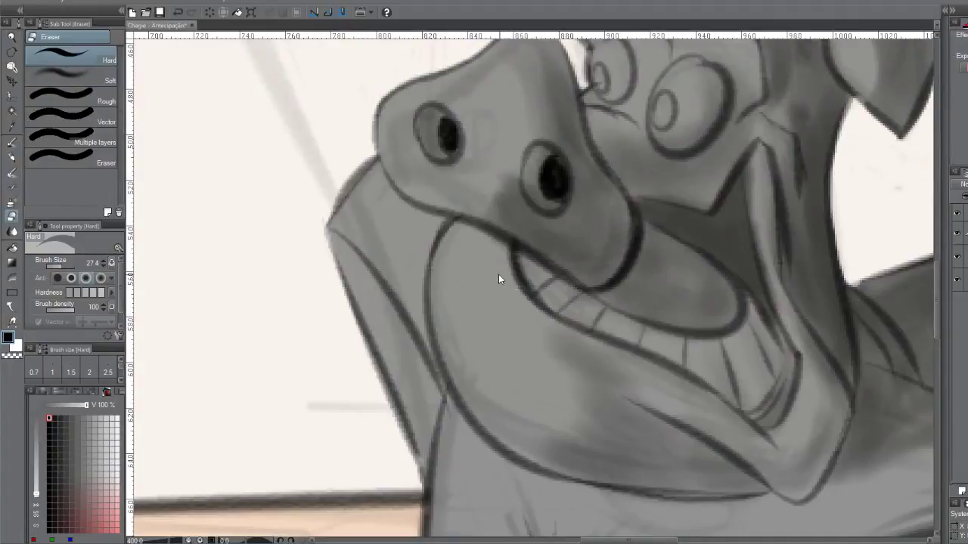
Switch to the Transparent watercolor brush, enlarge it to size 63 and save the drawing
scroll(524, 276, "down", 3)
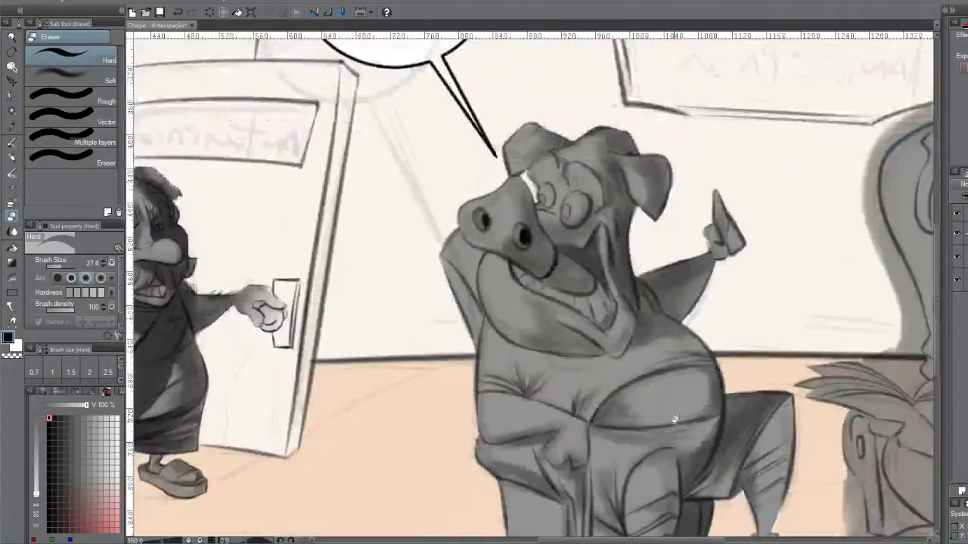
scroll(673, 429, "down", 3)
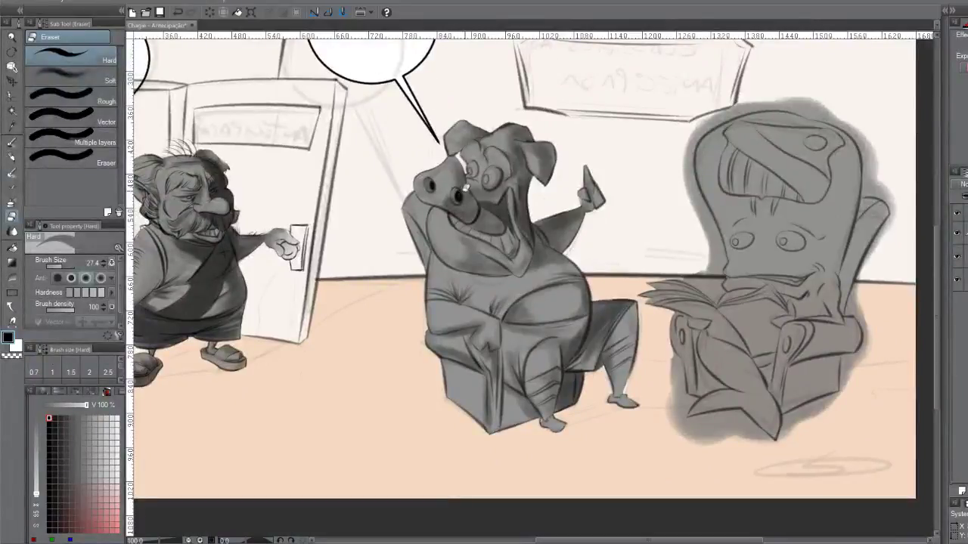
scroll(462, 176, "right", 5)
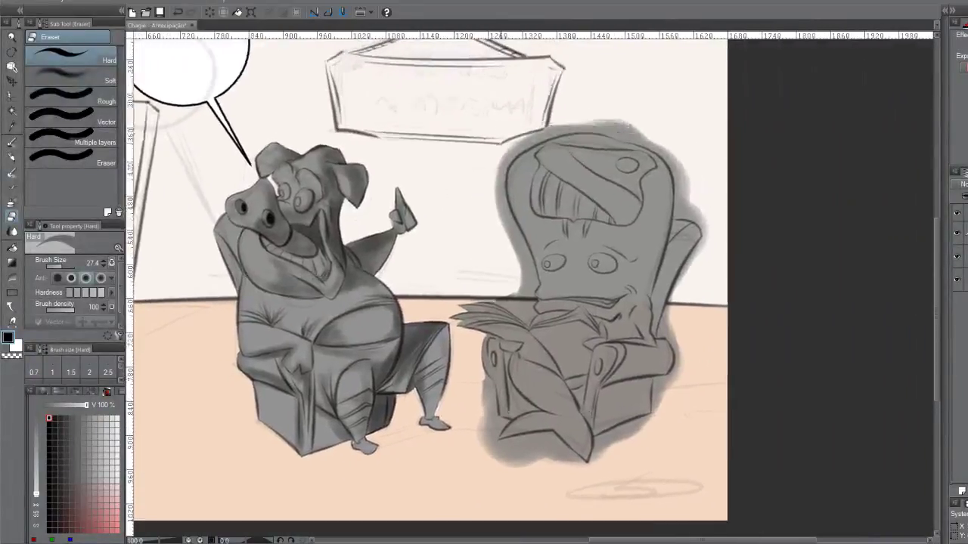
key("b")
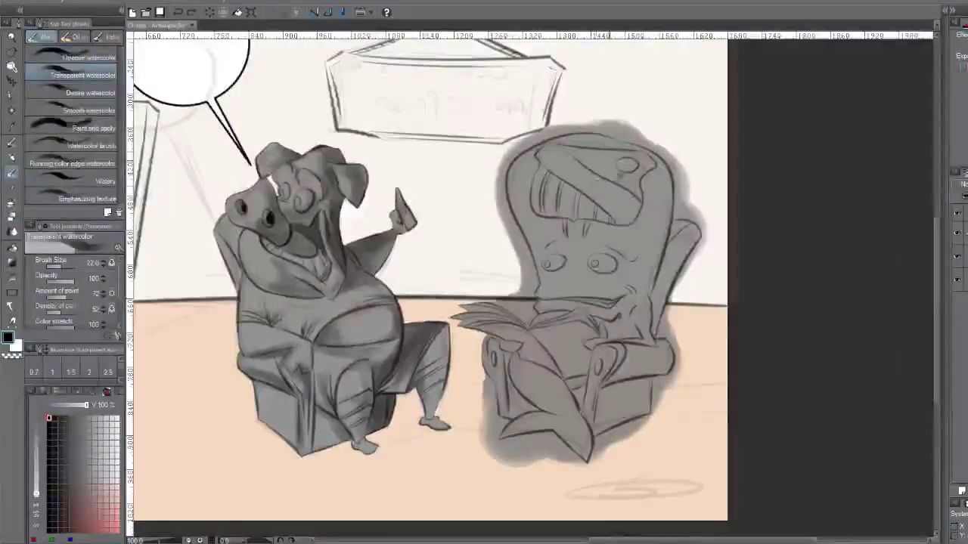
key("bracketright")
key("bracketright")
key("bracketright")
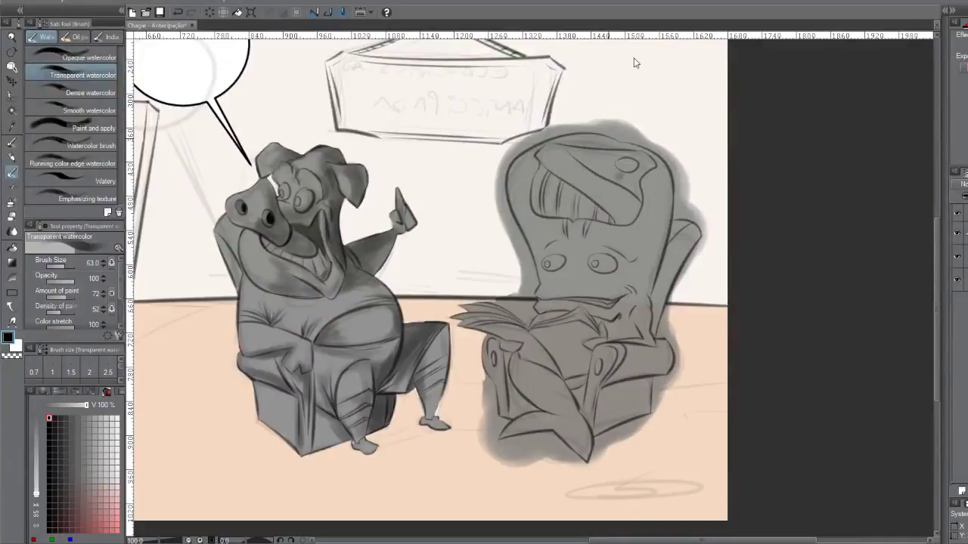
key("ctrl+s")
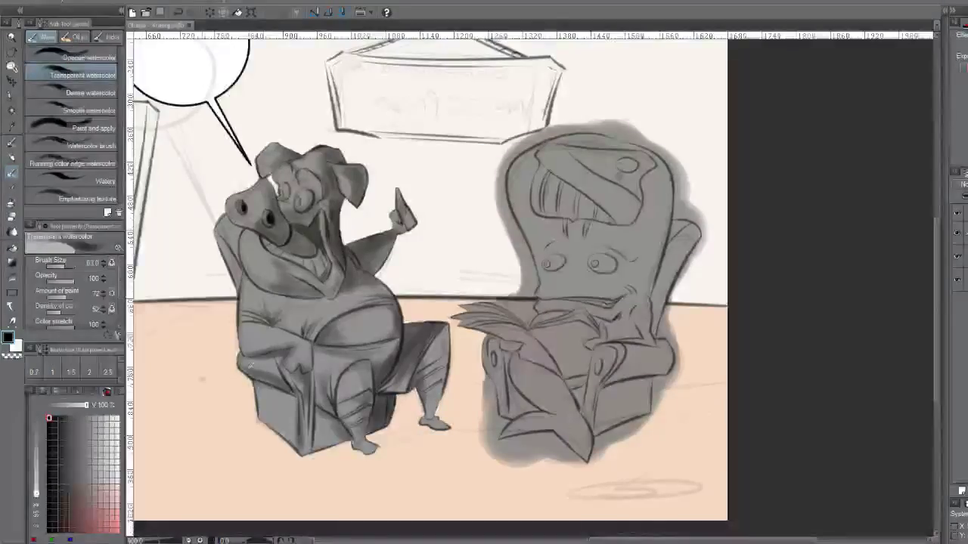
Shade the pig's near shoe in darker grey around the ankle and instep, using the Transparent watercolor brush at size 5.6
mouse_move(333, 425)
left_mouse_down()
mouse_move(356, 347)
mouse_move(366, 440)
left_mouse_up()
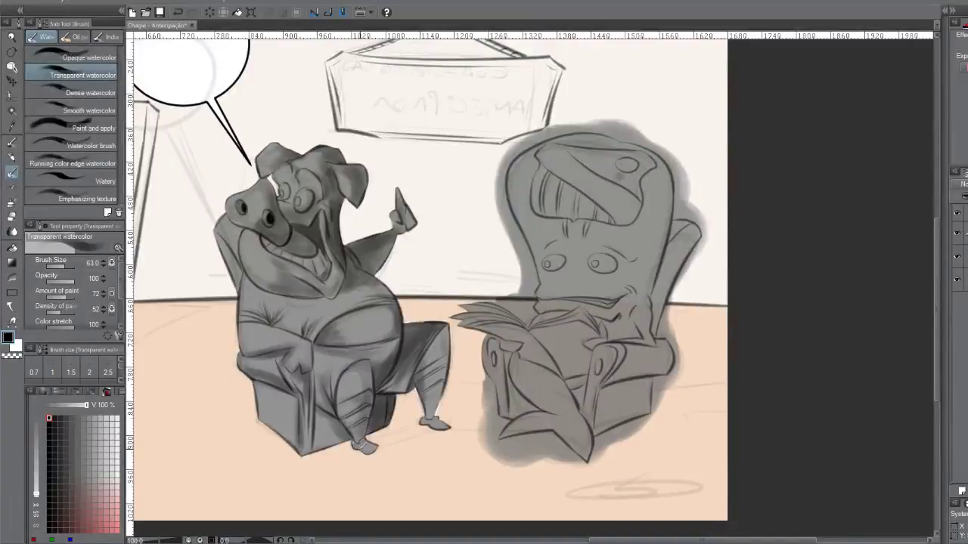
scroll(338, 458, "up", 2)
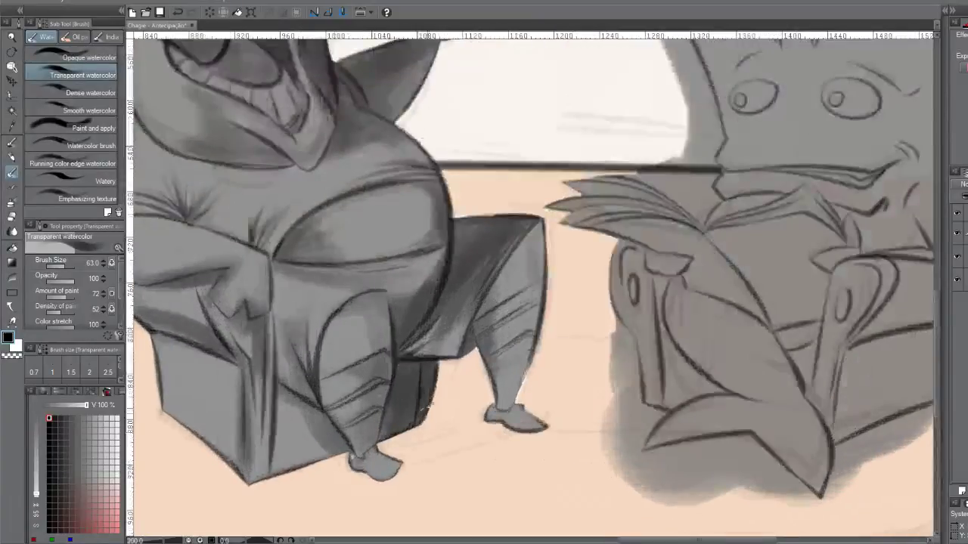
scroll(405, 472, "up", 1)
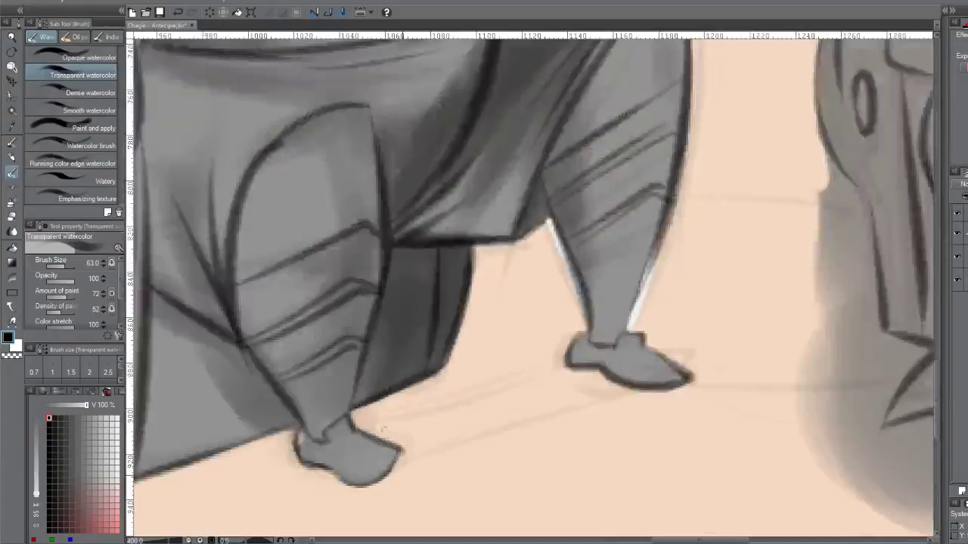
scroll(355, 412, "up", 1)
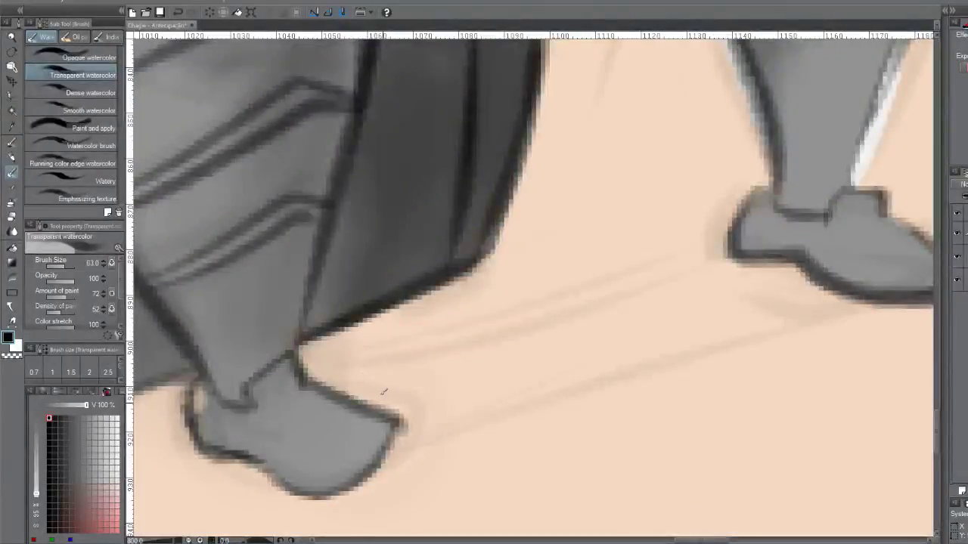
mouse_move(378, 371)
left_mouse_down()
mouse_move(320, 295)
mouse_move(327, 349)
left_mouse_up()
mouse_move(260, 374)
left_mouse_down()
mouse_move(291, 400)
mouse_move(325, 401)
mouse_move(370, 433)
mouse_move(340, 408)
left_mouse_up()
mouse_move(246, 425)
left_mouse_down()
mouse_move(306, 394)
mouse_move(326, 427)
mouse_move(351, 419)
mouse_move(357, 439)
mouse_move(378, 434)
mouse_move(356, 469)
mouse_move(378, 428)
mouse_move(364, 425)
mouse_move(386, 432)
mouse_move(267, 364)
mouse_move(302, 227)
mouse_move(297, 318)
mouse_move(336, 121)
mouse_move(326, 189)
left_mouse_up()
mouse_move(247, 419)
left_mouse_down()
mouse_move(291, 425)
mouse_move(301, 438)
mouse_move(277, 417)
left_mouse_up()
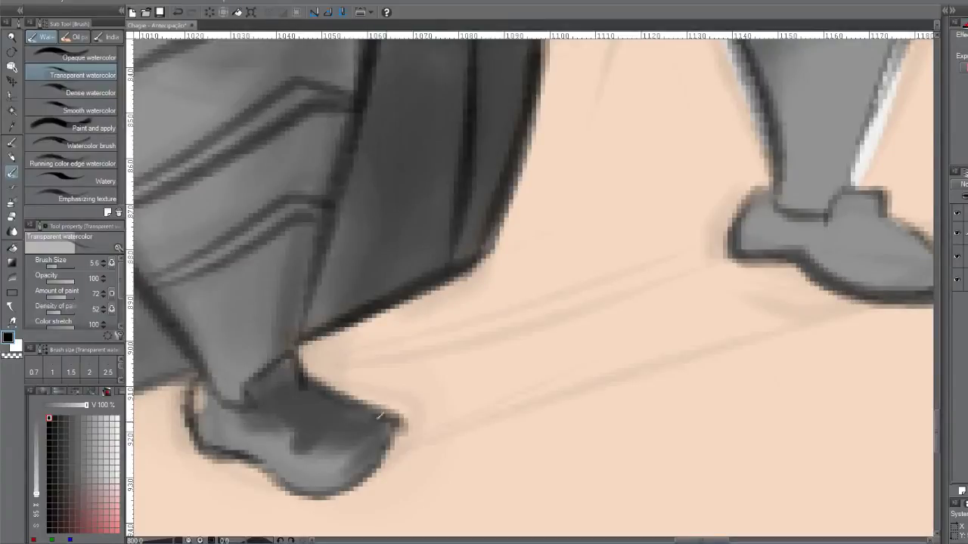
Shade the inner edge of the pig's near leg and knee, and darken the cloth folds beneath the belly
scroll(380, 288, "down", 2)
scroll(443, 339, "up", 2)
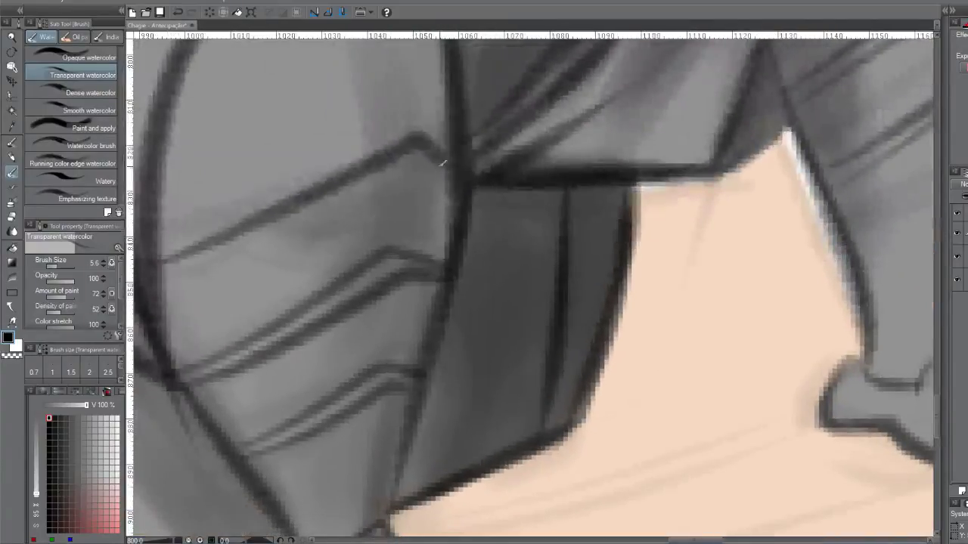
mouse_move(436, 219)
left_mouse_down()
mouse_move(411, 421)
mouse_move(444, 161)
mouse_move(417, 371)
mouse_move(437, 272)
mouse_move(421, 510)
left_mouse_up()
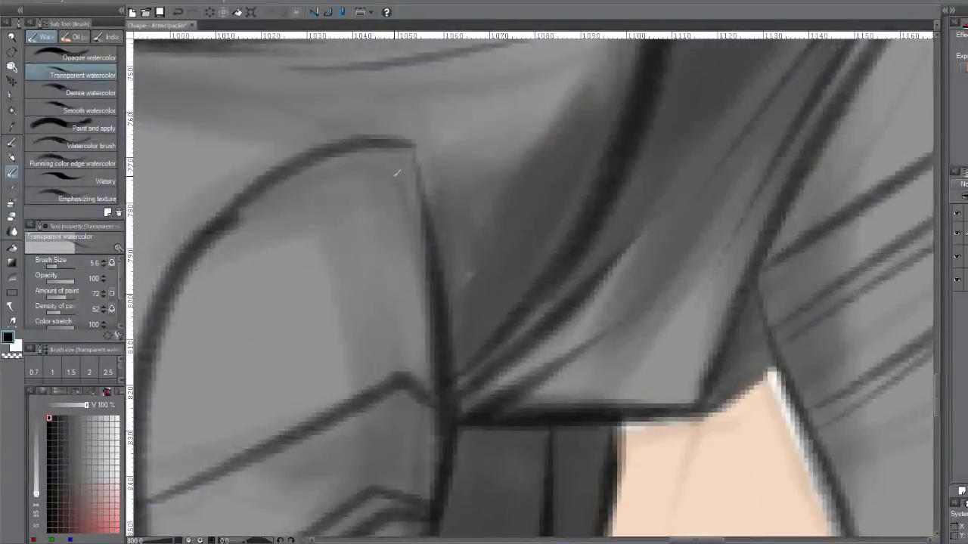
mouse_move(368, 152)
left_mouse_down()
mouse_move(412, 182)
mouse_move(418, 210)
mouse_move(386, 147)
mouse_move(437, 276)
left_mouse_up()
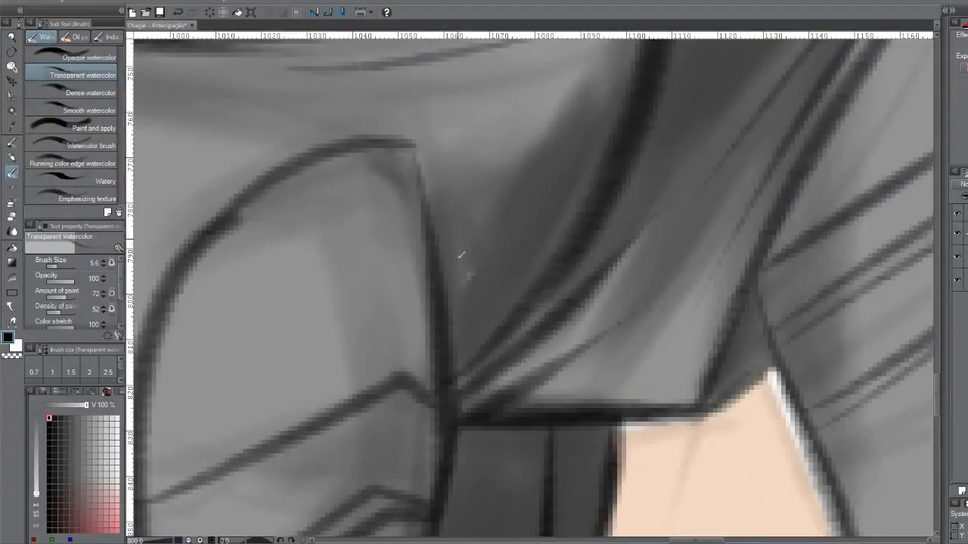
left_click_drag(512, 335, 649, 224)
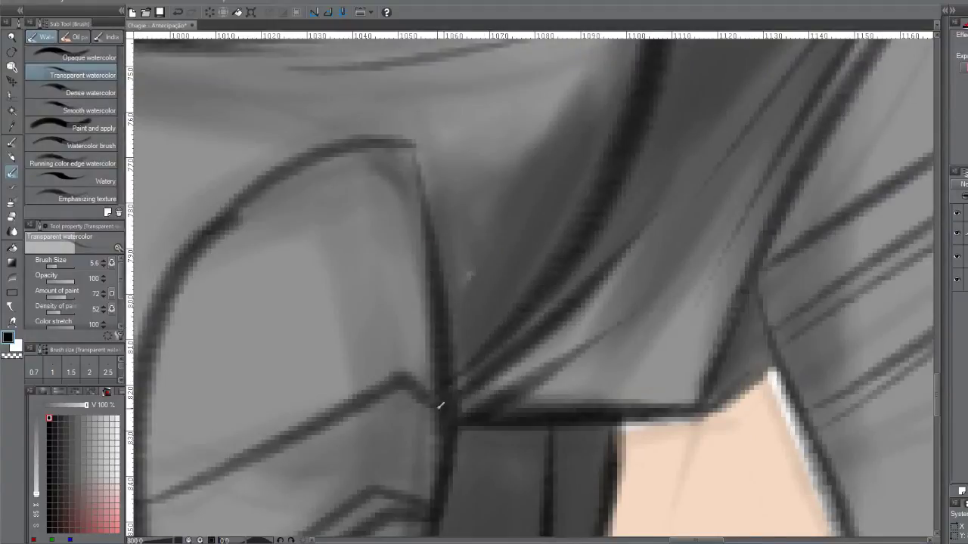
left_click_drag(512, 361, 690, 178)
left_click_drag(648, 334, 748, 174)
Shade the pig's far shoe in dark grey and add soft shadow up the ankle above it
mouse_move(781, 297)
left_mouse_down()
mouse_move(523, 285)
mouse_move(346, 312)
mouse_move(378, 276)
mouse_move(368, 227)
left_mouse_up()
left_click_drag(393, 314, 373, 248)
left_click_drag(485, 142, 386, 15)
mouse_move(361, 242)
left_mouse_down()
mouse_move(445, 242)
mouse_move(347, 240)
mouse_move(334, 267)
mouse_move(367, 245)
mouse_move(378, 269)
mouse_move(424, 242)
mouse_move(404, 268)
mouse_move(349, 278)
mouse_move(390, 267)
mouse_move(352, 220)
left_mouse_up()
mouse_move(427, 242)
left_mouse_down()
mouse_move(473, 224)
mouse_move(433, 237)
mouse_move(506, 267)
mouse_move(544, 298)
mouse_move(532, 311)
mouse_move(491, 309)
mouse_move(405, 293)
mouse_move(465, 242)
mouse_move(425, 264)
mouse_move(428, 280)
mouse_move(477, 258)
mouse_move(456, 309)
mouse_move(511, 284)
mouse_move(533, 289)
mouse_move(507, 304)
mouse_move(542, 308)
mouse_move(399, 278)
mouse_move(394, 268)
mouse_move(448, 237)
mouse_move(417, 237)
mouse_move(431, 227)
mouse_move(409, 234)
mouse_move(442, 223)
left_mouse_up()
left_click_drag(447, 149, 457, 133)
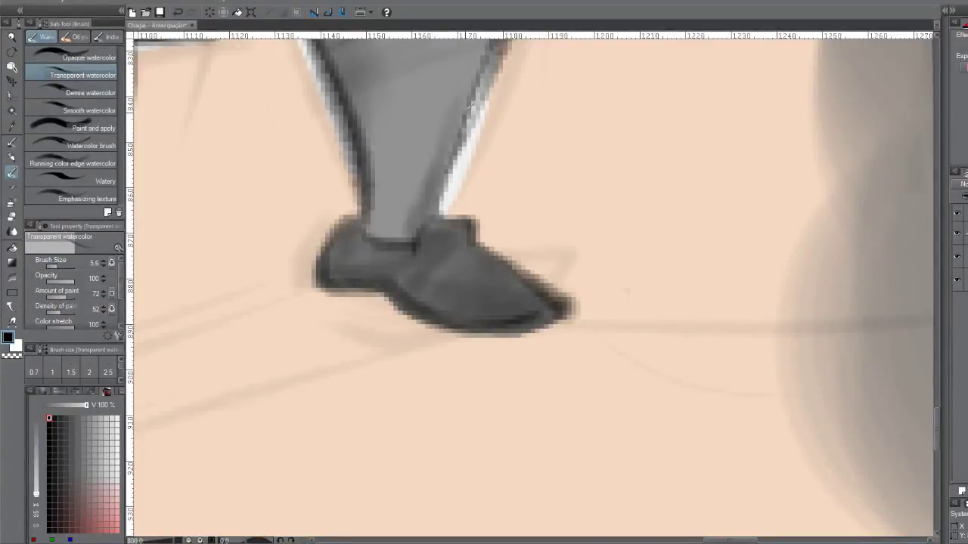
left_click_drag(422, 173, 407, 239)
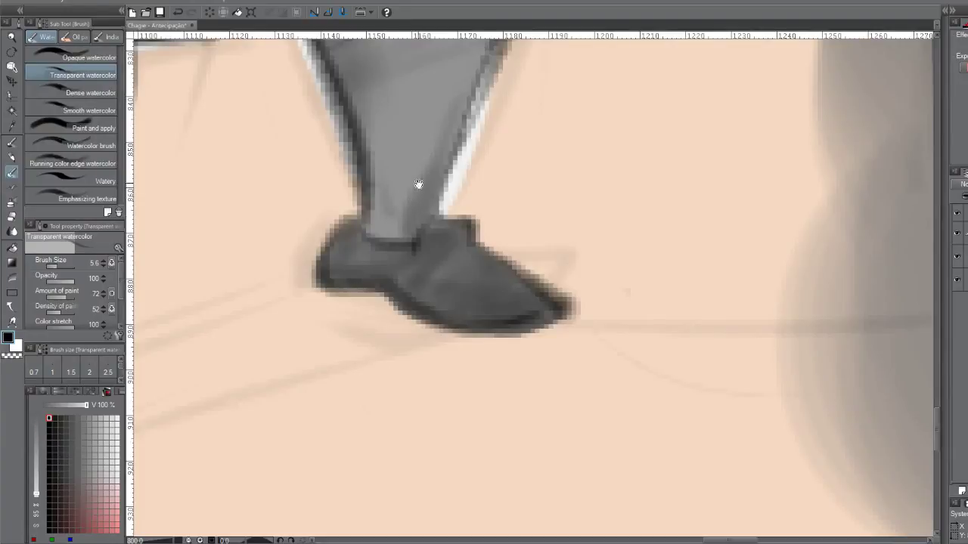
left_click_drag(420, 176, 429, 316)
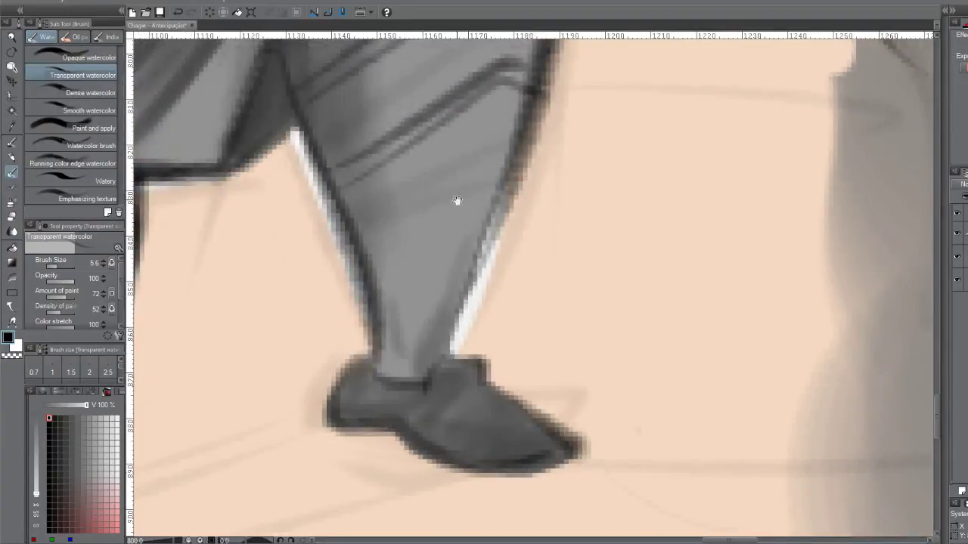
Shade the pig's shoulder and upper chest beside the jaw at brush size 33.7, and reduce the brush to 18.5
scroll(470, 171, "down", 5)
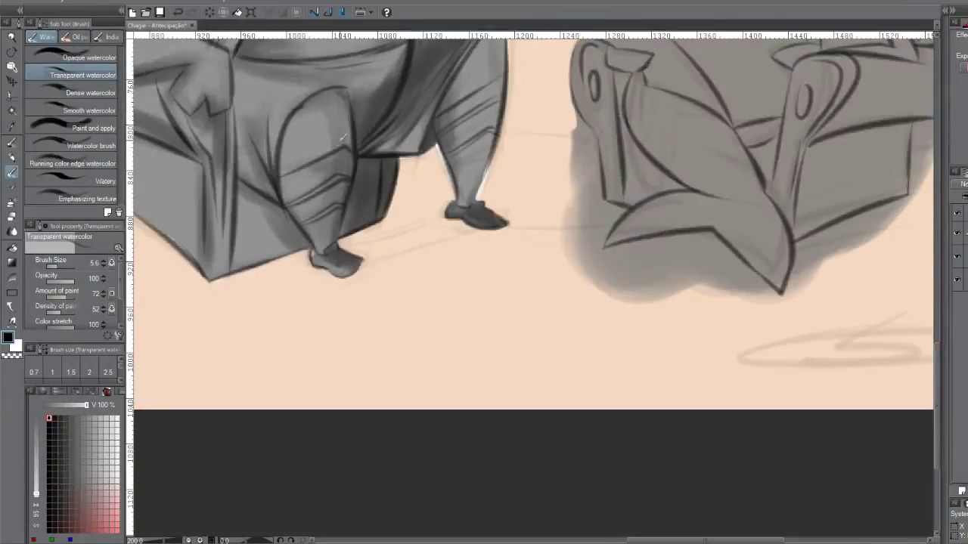
scroll(341, 136, "up", 5)
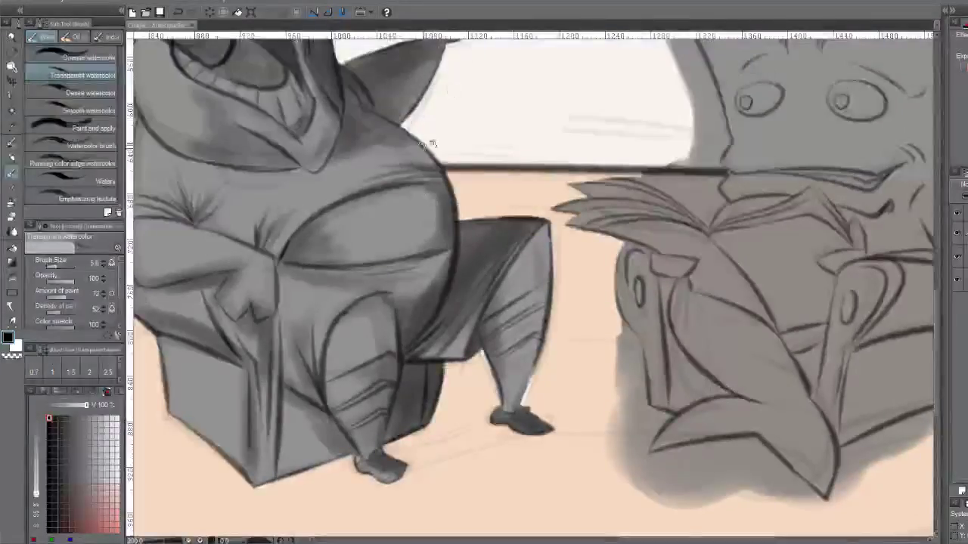
scroll(438, 141, "up", 3)
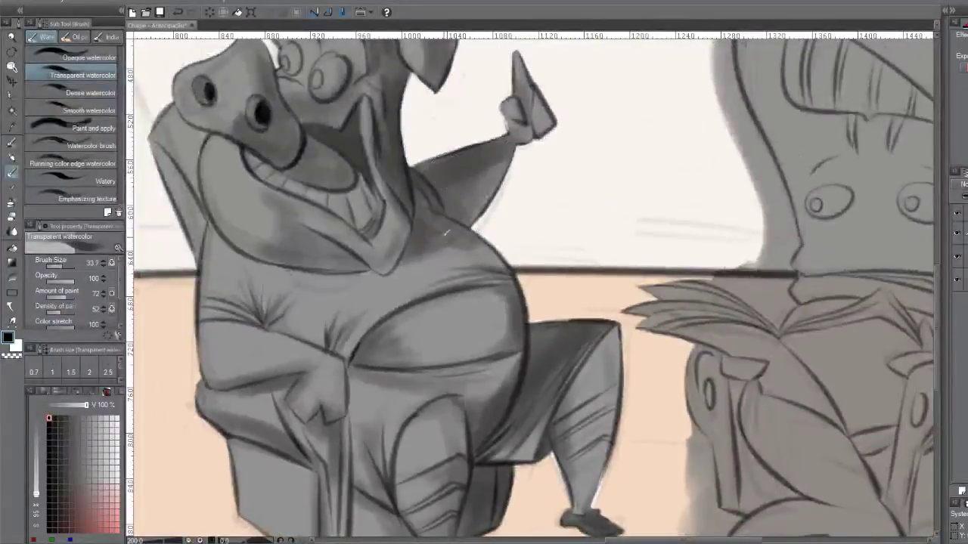
left_click_drag(442, 221, 465, 229)
left_click_drag(492, 260, 473, 238)
key("bracketleft")
key("bracketleft")
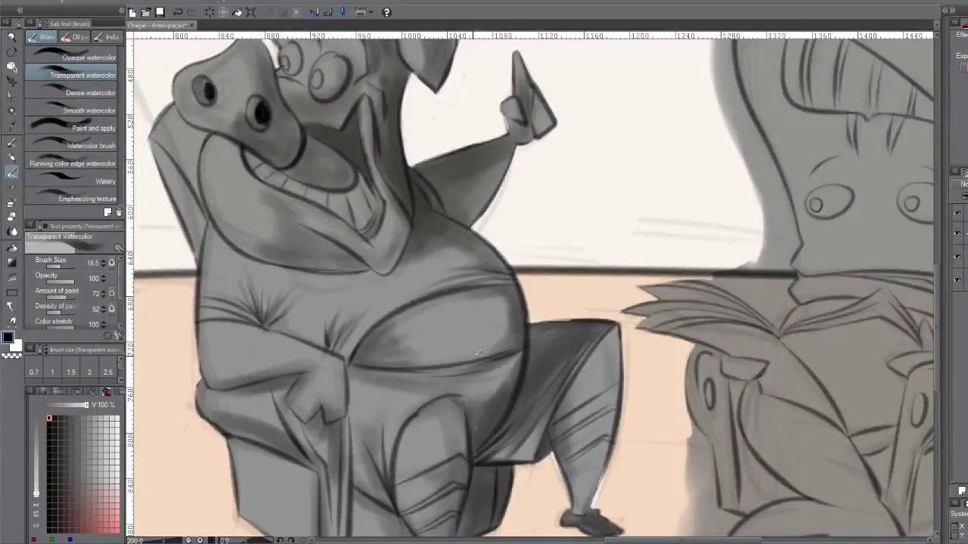
Add shadow around the belly's lower crease, and toggle the strokes off and on to compare the shading
mouse_move(527, 339)
left_mouse_down()
mouse_move(499, 382)
mouse_move(514, 347)
left_mouse_up()
key("ctrl+z")
key("ctrl+y")
key("ctrl+z")
key("ctrl+y")
key("ctrl+z")
key("ctrl+y")
key("ctrl+z")
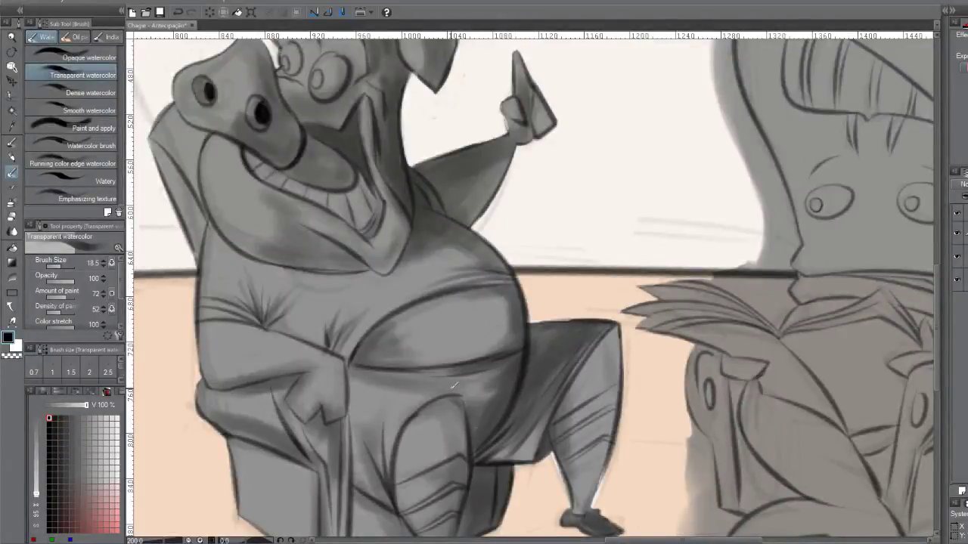
key("ctrl+z")
key("ctrl+y")
Shade the armchair front behind the pig's near leg and the top of the knee
left_click_drag(368, 486, 357, 470)
left_click_drag(481, 481, 460, 374)
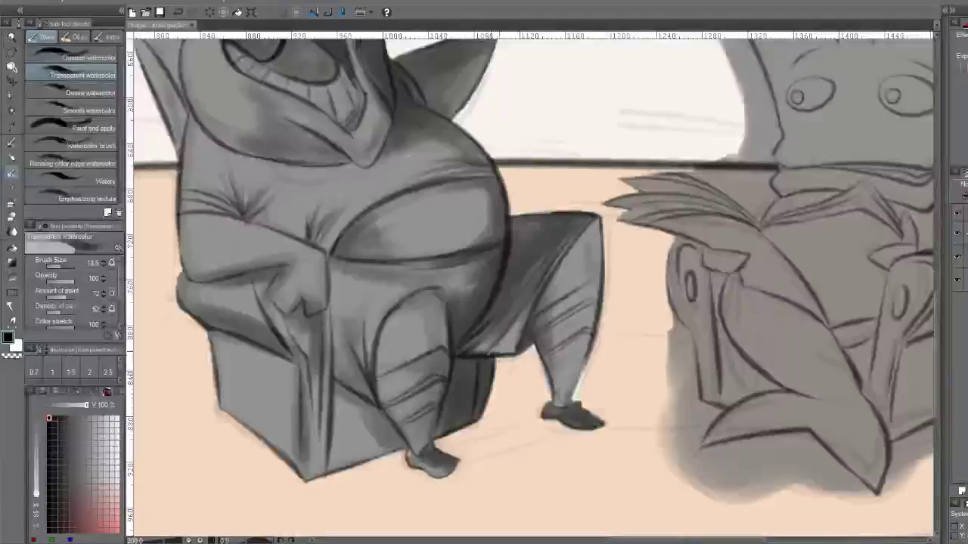
left_click_drag(444, 297, 423, 296)
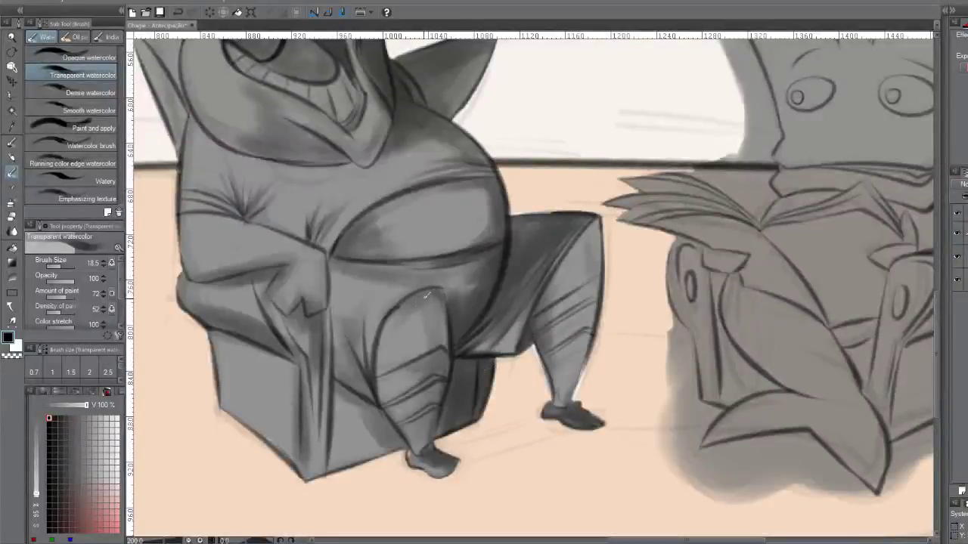
Shade the side panel and armrest end of the second character's armchair with broad strokes, using brush size 54.8
left_click_drag(453, 201, 149, 218)
mouse_move(669, 233)
left_mouse_down()
mouse_move(582, 253)
mouse_move(626, 292)
left_mouse_up()
key("ctrl+z")
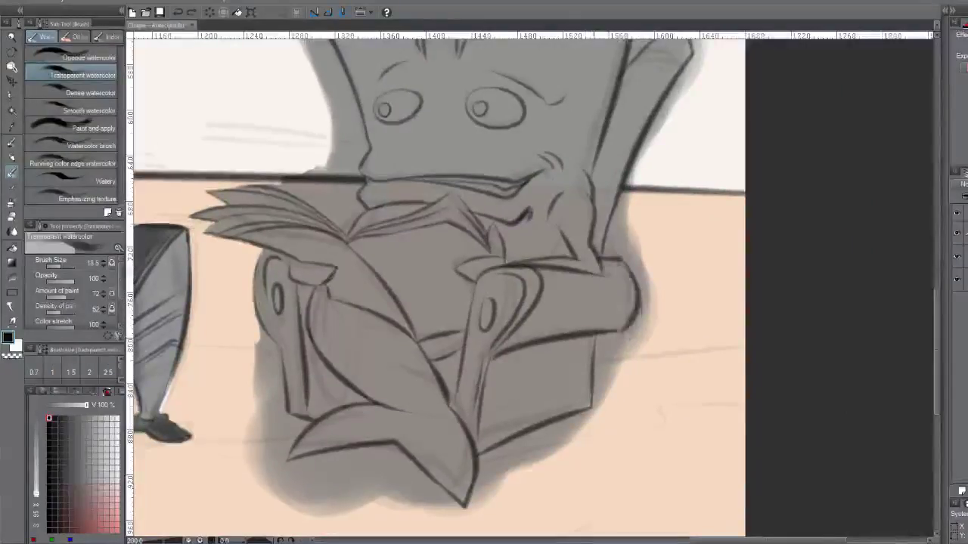
left_click_drag(605, 280, 602, 323)
key("ctrl+z")
mouse_move(607, 276)
left_mouse_down()
mouse_move(614, 300)
mouse_move(624, 301)
mouse_move(609, 331)
mouse_move(557, 339)
mouse_move(599, 360)
mouse_move(588, 339)
mouse_move(580, 391)
mouse_move(593, 392)
mouse_move(473, 450)
mouse_move(606, 377)
mouse_move(534, 399)
mouse_move(592, 373)
mouse_move(590, 355)
mouse_move(587, 396)
mouse_move(591, 332)
mouse_move(580, 373)
mouse_move(532, 385)
mouse_move(586, 369)
mouse_move(546, 390)
mouse_move(589, 375)
mouse_move(524, 421)
mouse_move(566, 402)
left_mouse_up()
key("ctrl+z")
key("ctrl+z")
key("ctrl+z")
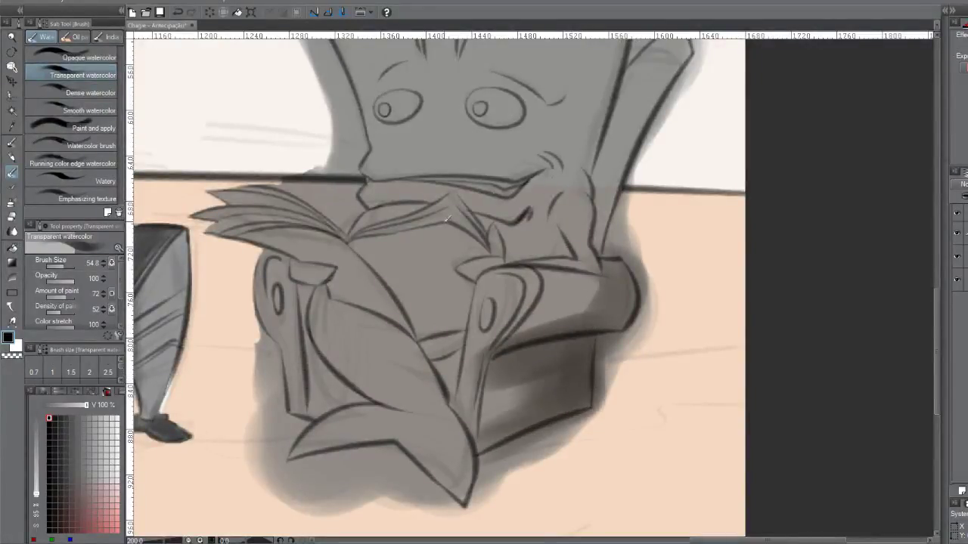
Darken the length of the second armchair's armrest with soft grey shadow strokes
left_click_drag(588, 270, 552, 284)
key("ctrl+z")
left_click_drag(603, 301, 540, 324)
key("ctrl+z")
left_click_drag(393, 292, 409, 326)
Shade the second armchair's backrest along its outer edge and behind the head, filling its upper corner at brush size 25.3
scroll(409, 325, "down", 2)
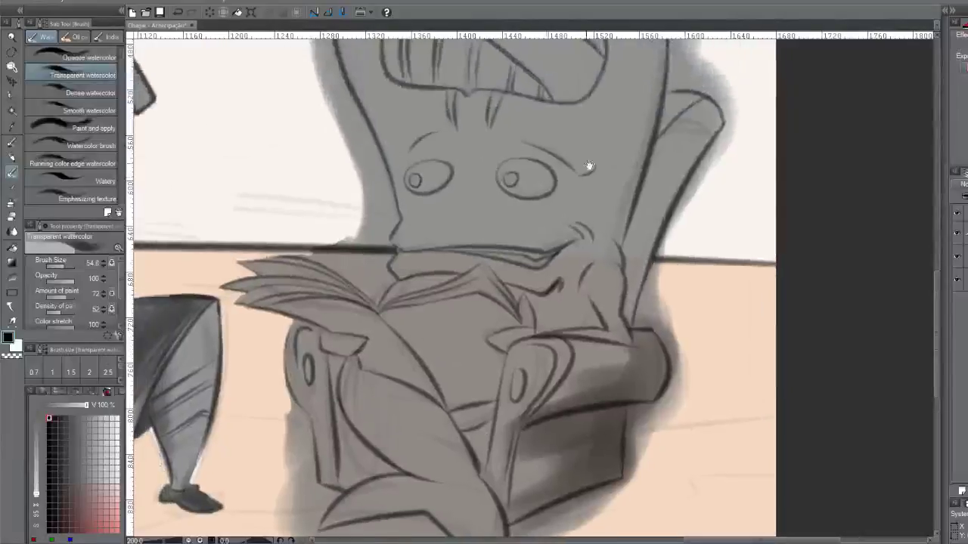
mouse_move(669, 137)
left_mouse_down()
mouse_move(574, 333)
mouse_move(613, 277)
left_mouse_up()
key("ctrl+z")
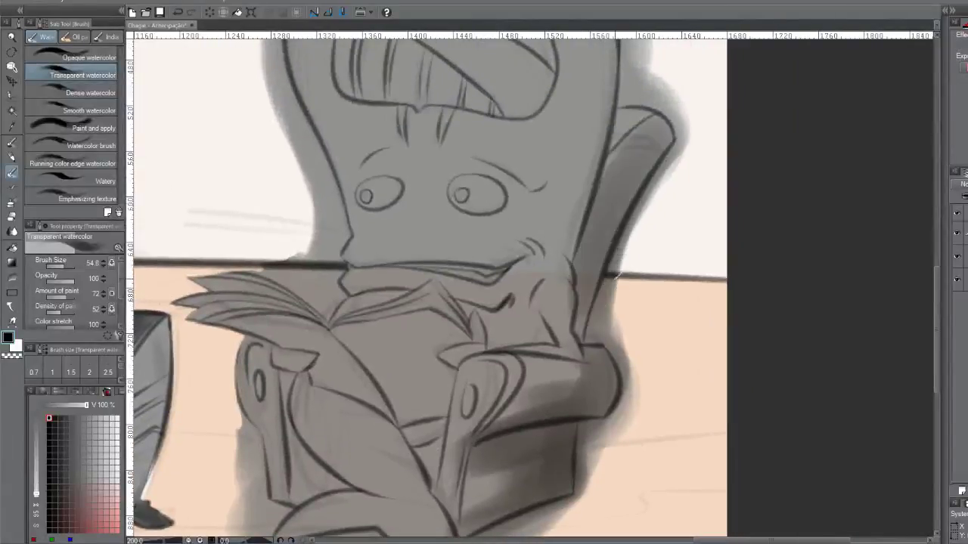
key("ctrl+z")
left_click_drag(666, 148, 583, 310)
left_click_drag(650, 163, 575, 345)
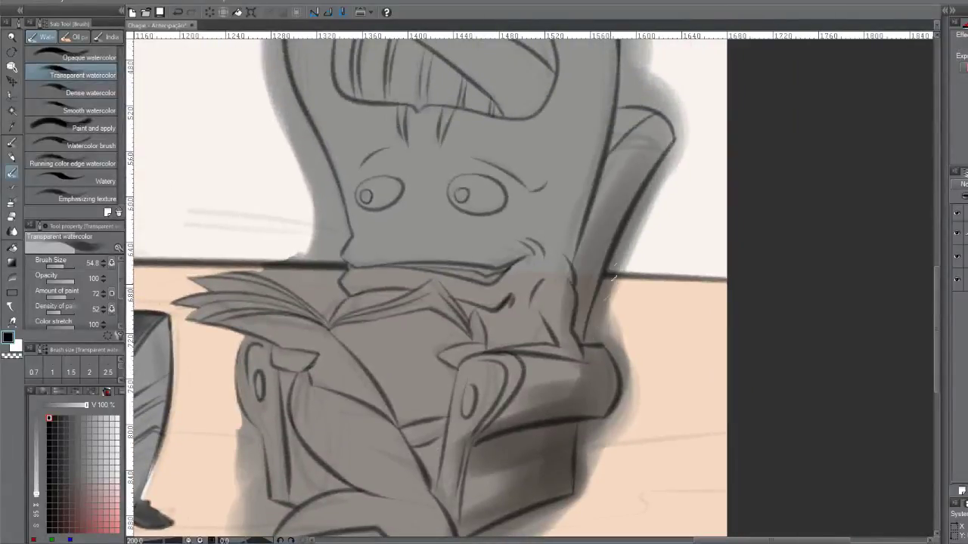
left_click_drag(619, 236, 612, 218)
mouse_move(675, 126)
left_mouse_down()
mouse_move(617, 221)
mouse_move(679, 121)
mouse_move(583, 375)
mouse_move(601, 322)
left_mouse_up()
key("ctrl+z")
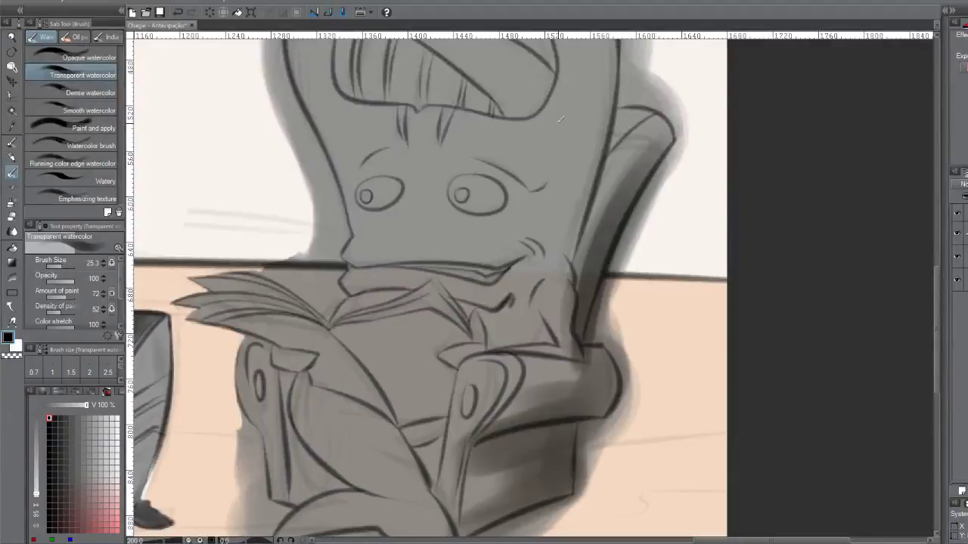
mouse_move(640, 111)
left_mouse_down()
mouse_move(609, 152)
mouse_move(632, 105)
mouse_move(614, 140)
left_mouse_up()
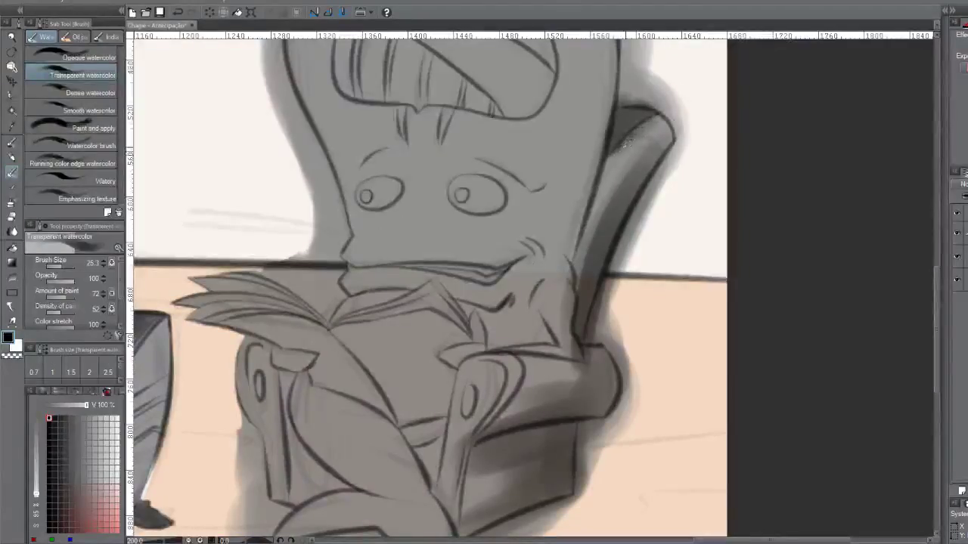
Build up a broad dark shadow down the outer side of the second character's tall head, using brush size 43.8
mouse_move(579, 141)
left_mouse_down()
mouse_move(555, 269)
mouse_move(584, 295)
left_mouse_up()
key("ctrl+z")
left_click_drag(556, 120, 576, 177)
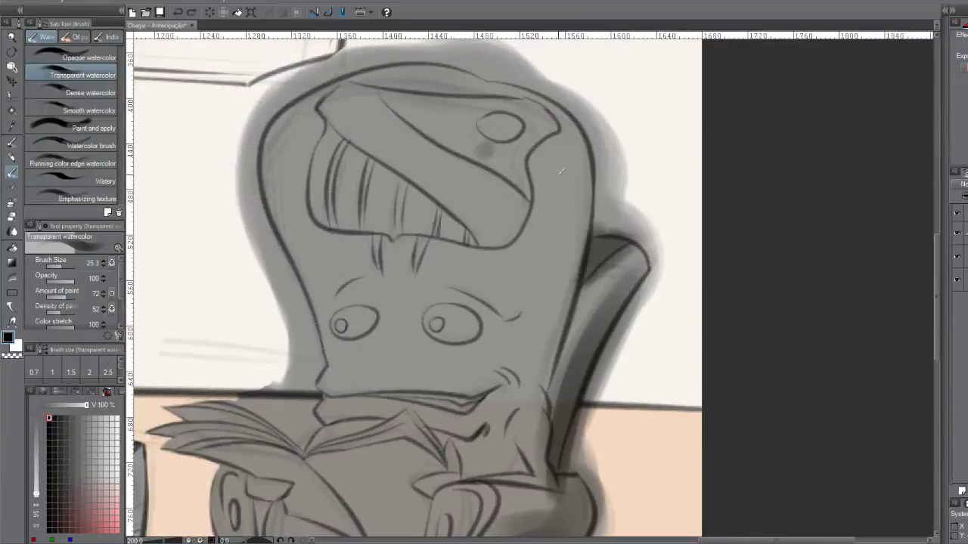
left_click_drag(559, 130, 574, 298)
key("ctrl+z")
left_click_drag(558, 115, 554, 355)
left_click_drag(579, 140, 543, 367)
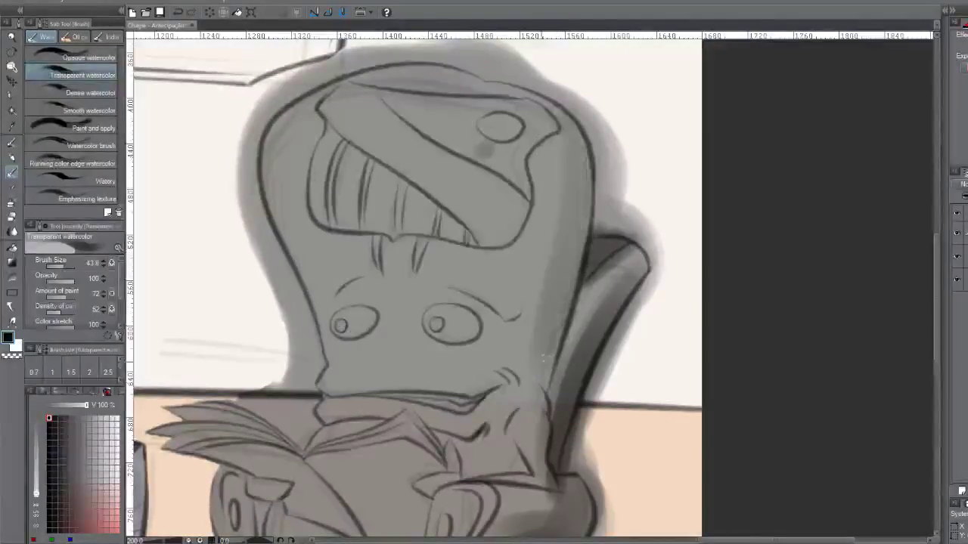
left_click_drag(552, 185, 541, 280)
left_click_drag(548, 159, 533, 313)
mouse_move(540, 181)
left_mouse_down()
mouse_move(522, 382)
mouse_move(546, 332)
left_mouse_up()
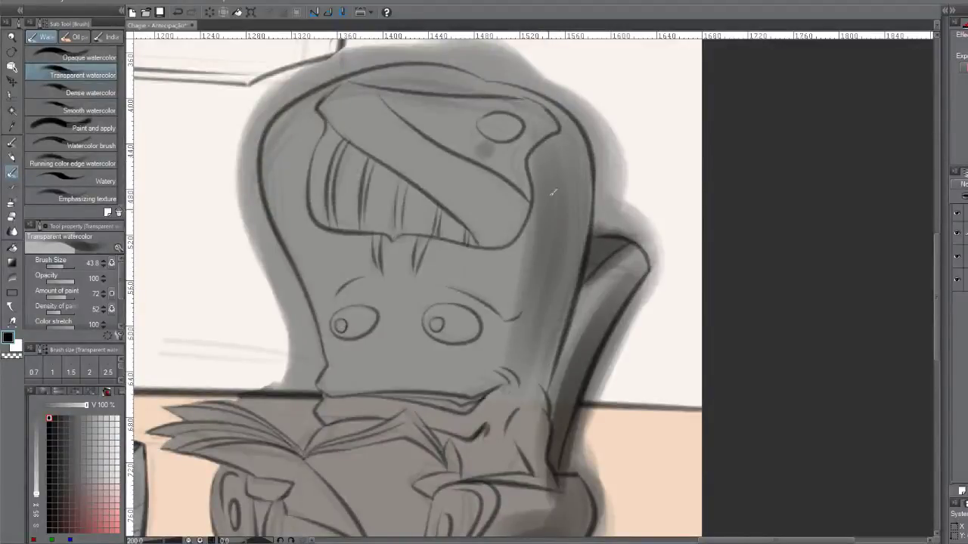
mouse_move(551, 106)
left_mouse_down()
mouse_move(528, 368)
mouse_move(544, 384)
mouse_move(522, 365)
mouse_move(521, 374)
mouse_move(508, 366)
mouse_move(511, 376)
mouse_move(490, 355)
left_mouse_up()
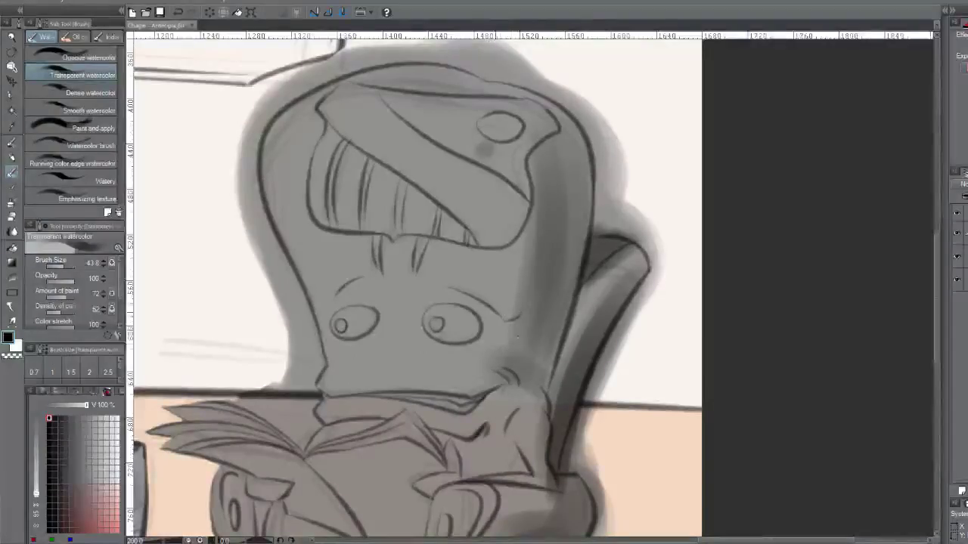
Add soft shadow around both eyebrows of the second character and along the top edge of the head
left_click_drag(453, 289, 511, 316)
key("ctrl+z")
left_click_drag(336, 299, 374, 276)
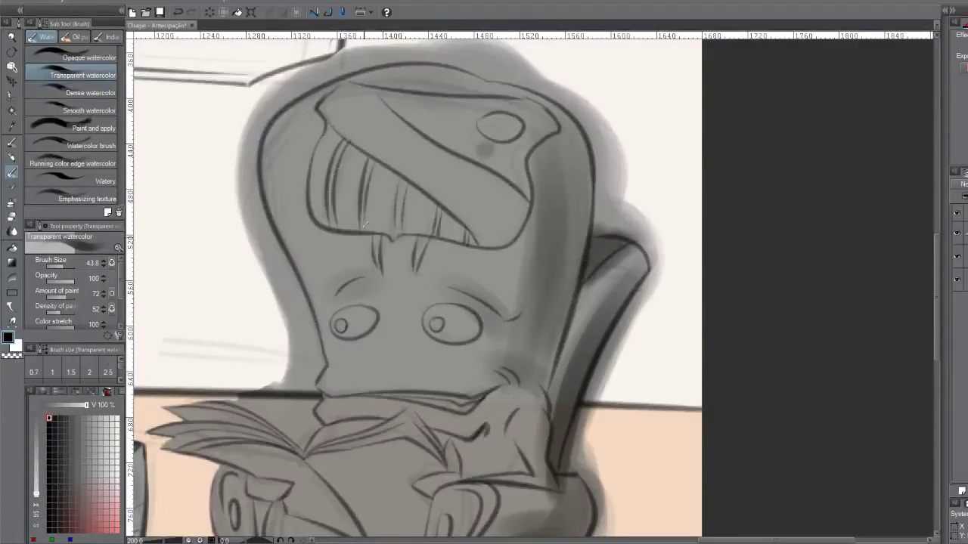
left_click_drag(380, 78, 468, 97)
key("ctrl+z")
left_click_drag(363, 74, 521, 89)
key("ctrl+z")
mouse_move(364, 73)
left_mouse_down()
mouse_move(533, 63)
mouse_move(527, 80)
mouse_move(388, 78)
mouse_move(502, 82)
mouse_move(564, 121)
left_mouse_up()
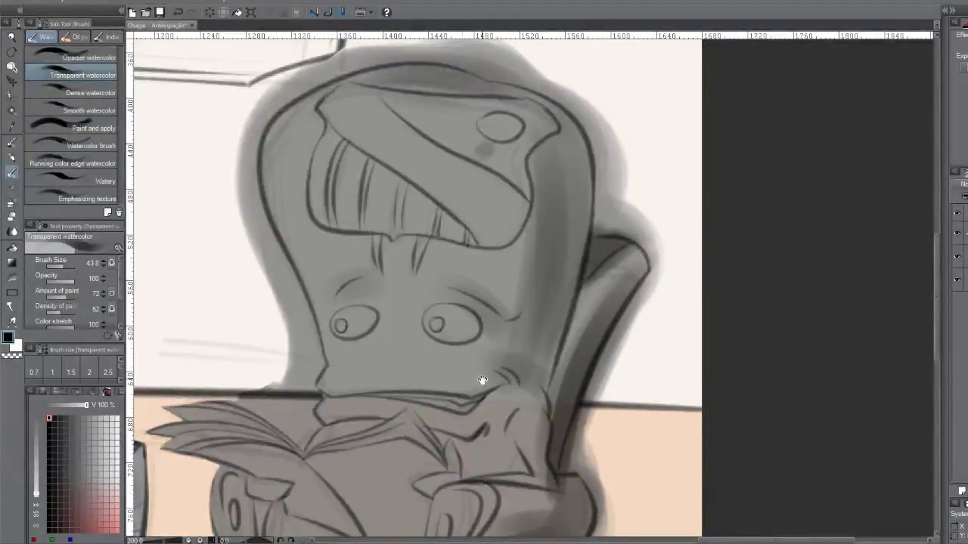
Shade the second character's torso below the open book, beside the hand on the armrest
scroll(454, 227, "down", 3)
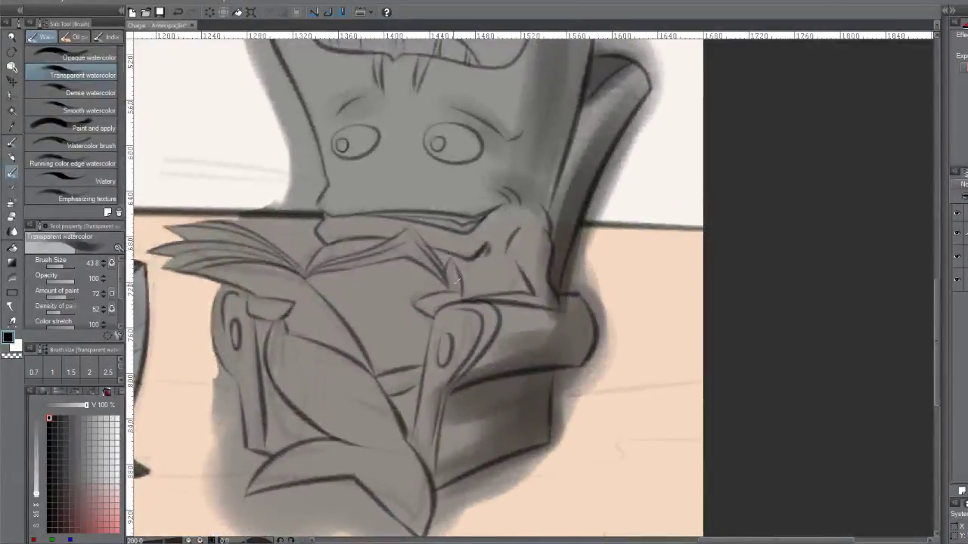
mouse_move(374, 348)
left_mouse_down()
mouse_move(428, 328)
mouse_move(417, 356)
mouse_move(384, 365)
mouse_move(435, 351)
mouse_move(409, 349)
mouse_move(425, 297)
mouse_move(411, 294)
mouse_move(442, 287)
mouse_move(404, 303)
mouse_move(425, 317)
mouse_move(389, 311)
mouse_move(415, 308)
mouse_move(417, 285)
mouse_move(421, 297)
mouse_move(406, 294)
mouse_move(416, 301)
mouse_move(408, 315)
mouse_move(412, 300)
mouse_move(407, 312)
mouse_move(427, 323)
left_mouse_up()
key("ctrl+z")
key("ctrl+z")
left_click_drag(426, 361, 356, 386)
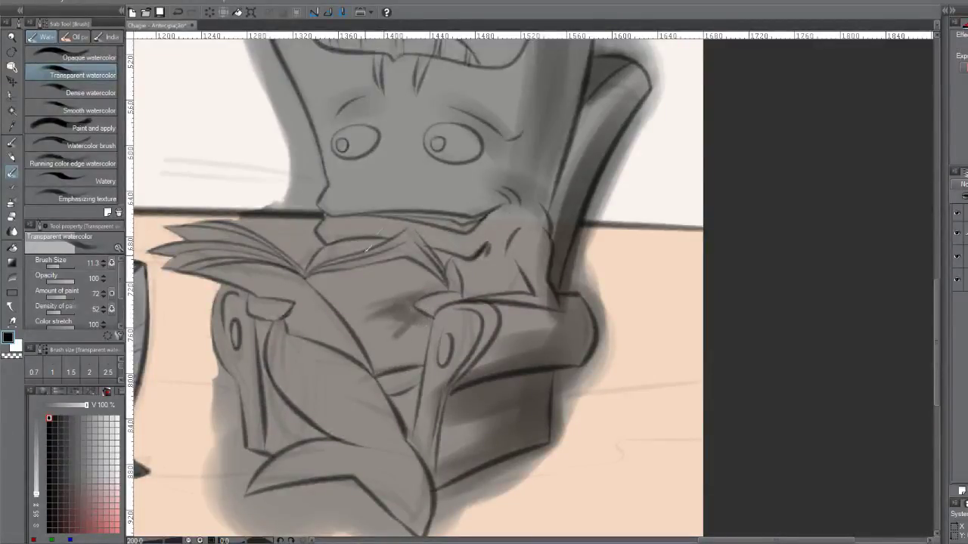
Darken the underside of the book's pages and the triangular gap inside the bent arm at brush size 11.3
left_click_drag(411, 247, 323, 268)
mouse_move(412, 245)
left_mouse_down()
mouse_move(321, 270)
mouse_move(408, 242)
mouse_move(420, 255)
mouse_move(488, 261)
left_mouse_up()
mouse_move(530, 289)
left_mouse_down()
mouse_move(515, 264)
mouse_move(516, 286)
mouse_move(519, 260)
mouse_move(513, 286)
mouse_move(530, 287)
mouse_move(519, 270)
mouse_move(514, 278)
mouse_move(520, 263)
mouse_move(494, 290)
left_mouse_up()
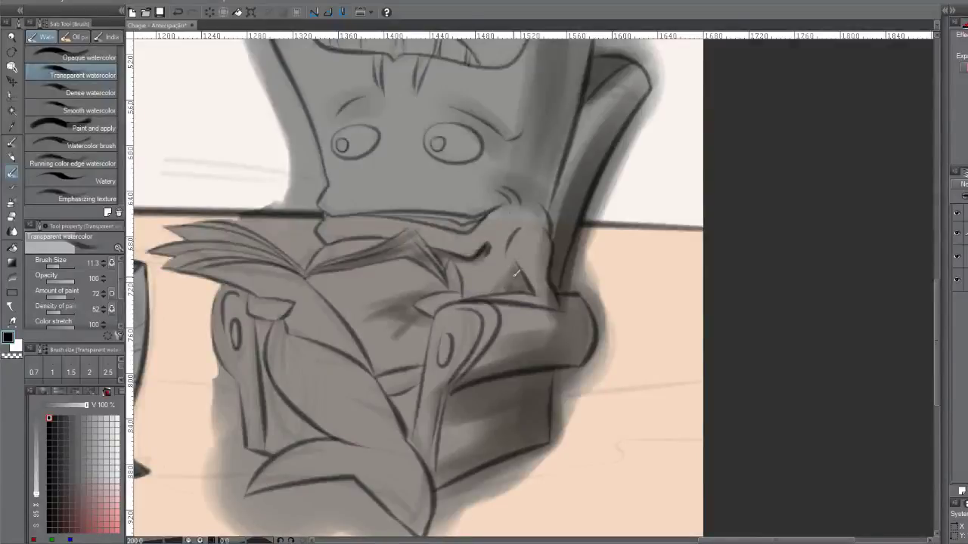
Shade the second character's bent arm and the torso beside it with the Transparent watercolor brush at size 25.9
key("bracketright")
mouse_move(533, 255)
left_mouse_down()
mouse_move(537, 224)
mouse_move(555, 292)
left_mouse_up()
mouse_move(488, 295)
left_mouse_down()
mouse_move(446, 301)
mouse_move(459, 295)
left_mouse_up()
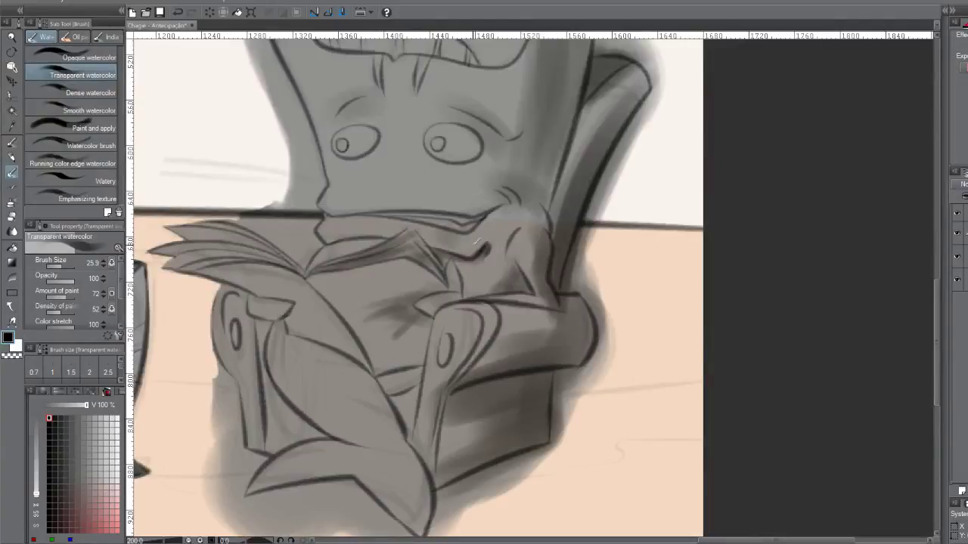
Darken the corner of the second character's mouth and the lip line at brush size 12.1
key("bracketleft")
key("bracketleft")
key("bracketleft")
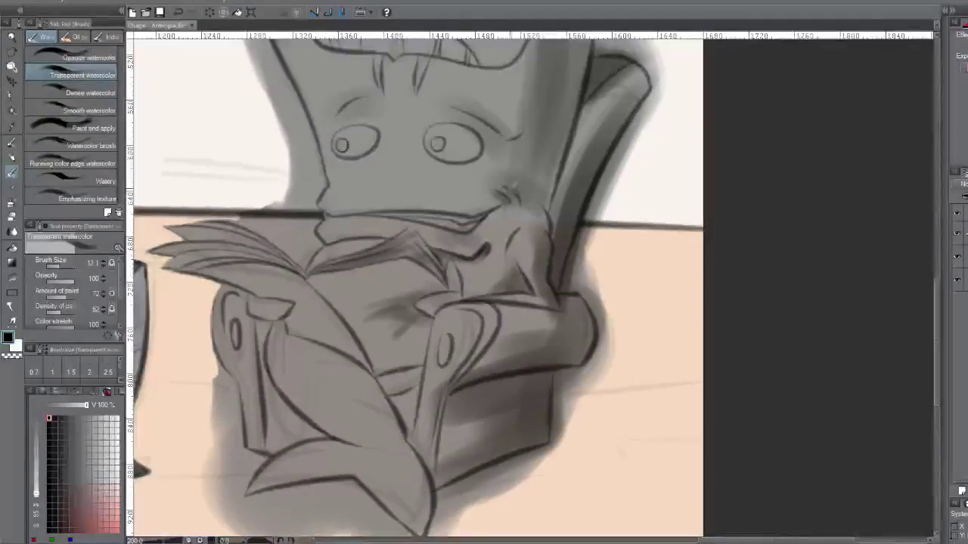
left_click_drag(507, 200, 524, 201)
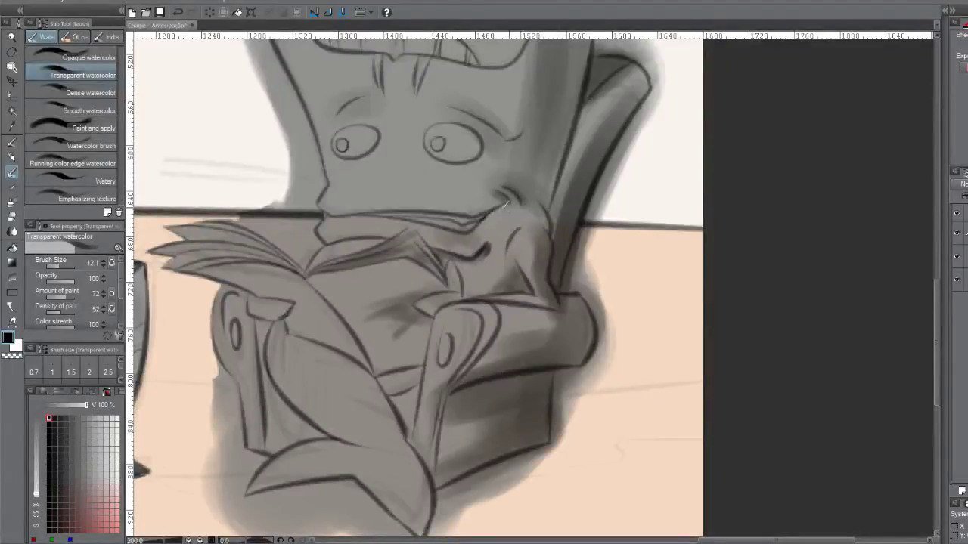
mouse_move(346, 216)
left_mouse_down()
mouse_move(423, 223)
mouse_move(340, 218)
left_mouse_up()
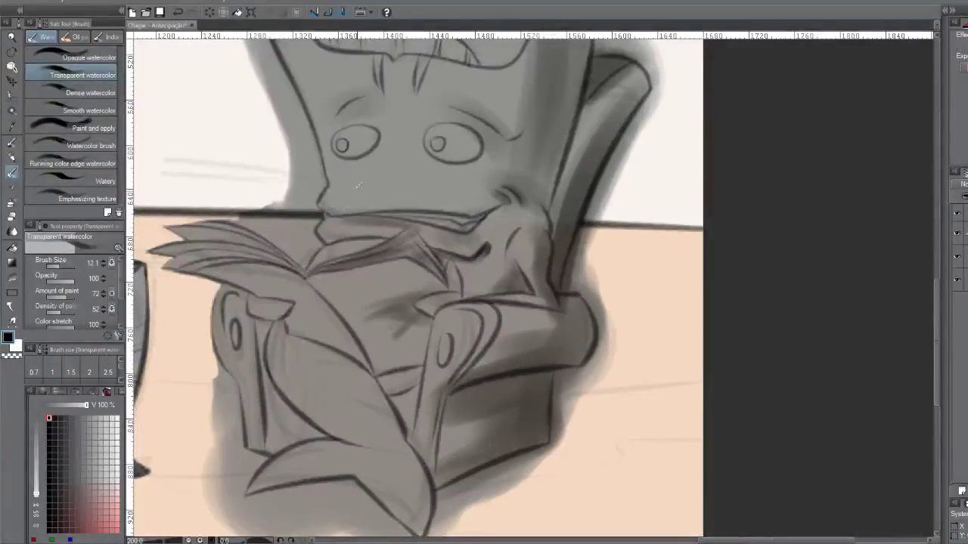
Paint a soft horizontal shadow above the second character's mouth at brush size 28.7, undoing the stray strokes
mouse_move(381, 189)
left_mouse_down("ctrl+alt")
mouse_move(391, 196)
mouse_move(446, 178)
left_mouse_up("ctrl+alt")
key("ctrl+z")
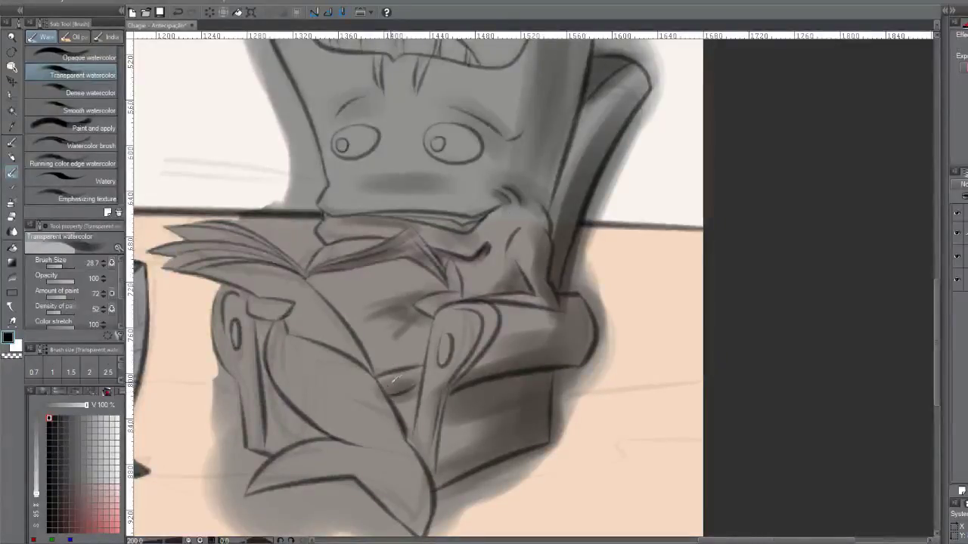
key("ctrl+z")
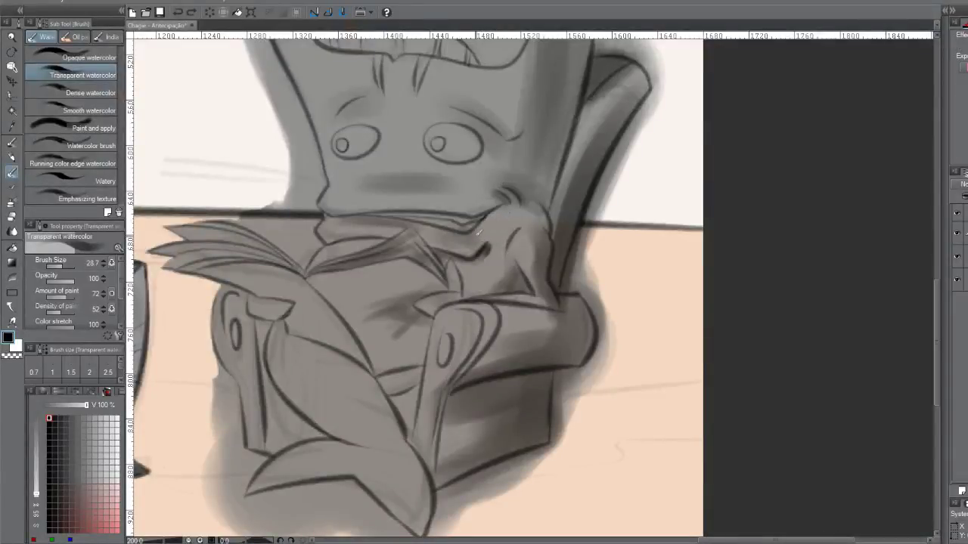
Try shading strokes beside the forehead creases and above the eyebrow of the second character
left_click_drag(488, 140, 500, 250)
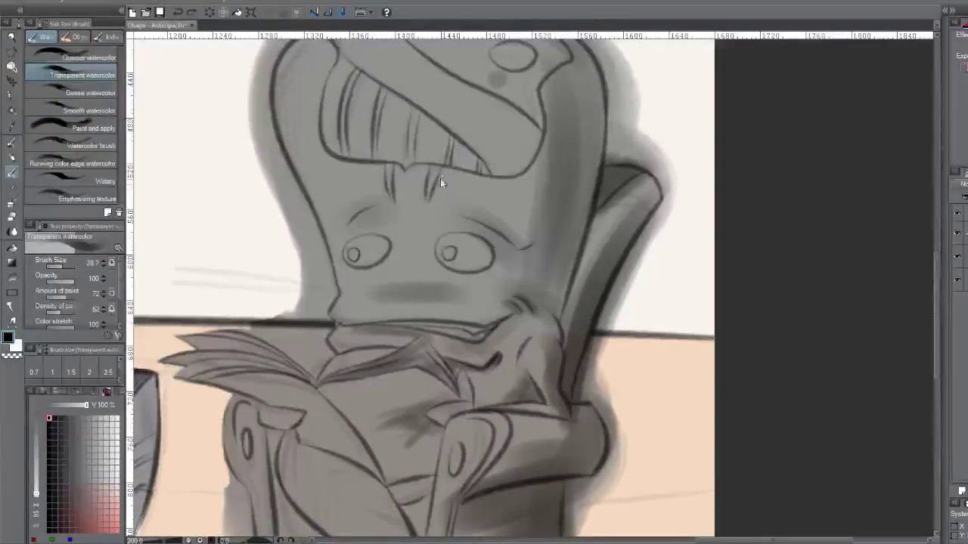
left_click_drag(443, 180, 431, 205)
key("ctrl+z")
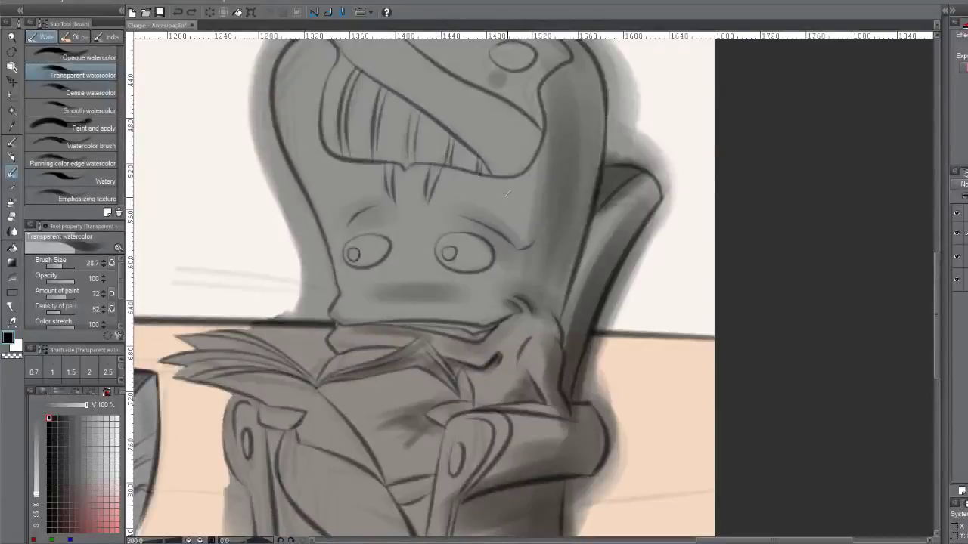
left_click_drag(514, 187, 535, 212)
key("ctrl+z")
Build up a dark shadow along the upper edge of the second character's crossed thigh, from the knee toward the foot
scroll(435, 355, "down", 5)
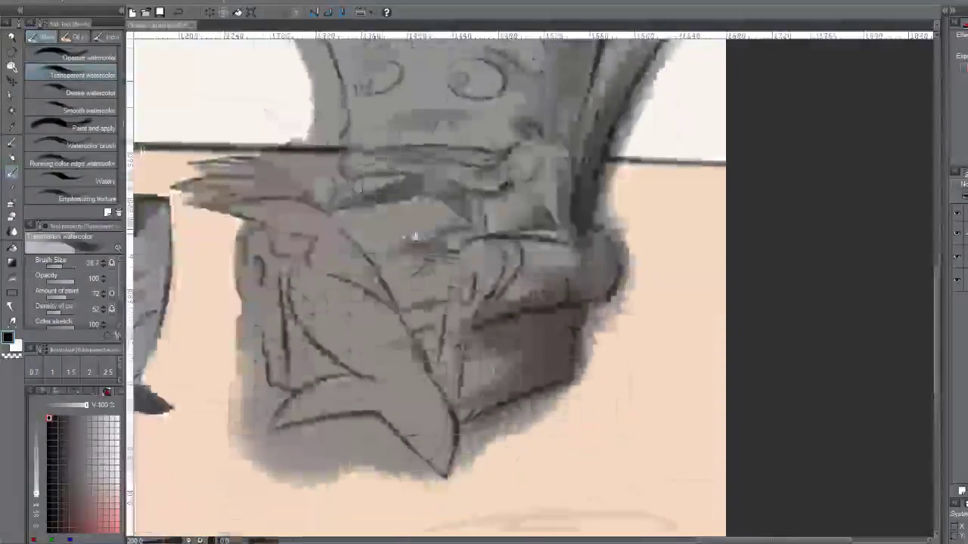
left_click_drag(352, 352, 301, 316)
key("ctrl+z")
left_click_drag(301, 282, 356, 344)
key("ctrl+z")
mouse_move(374, 307)
left_mouse_down()
mouse_move(416, 359)
mouse_move(364, 292)
mouse_move(431, 374)
left_mouse_up()
key("ctrl+z")
left_click_drag(370, 307, 435, 386)
key("ctrl+z")
left_click_drag(358, 295, 408, 362)
key("ctrl+z")
left_click_drag(367, 300, 435, 389)
key("ctrl+z")
left_click_drag(340, 291, 435, 382)
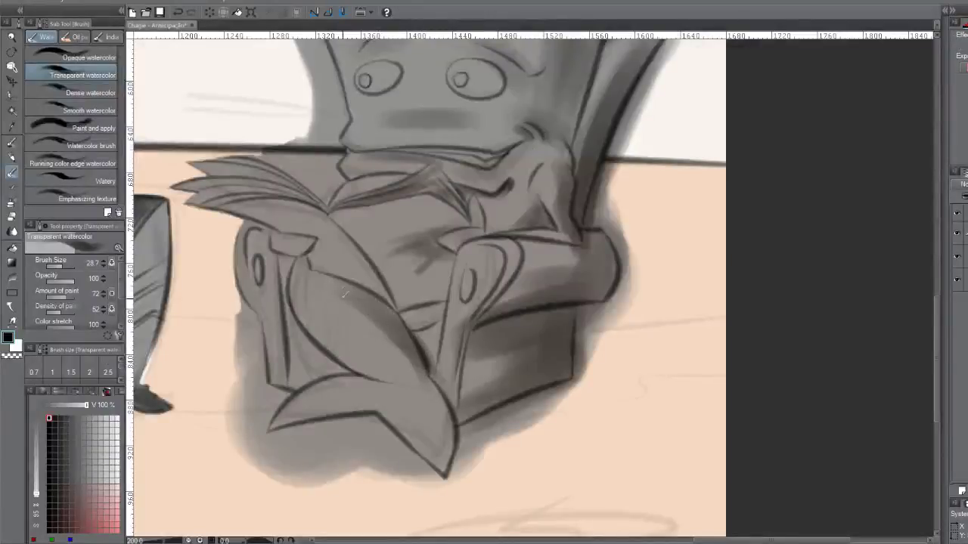
left_click_drag(348, 295, 437, 400)
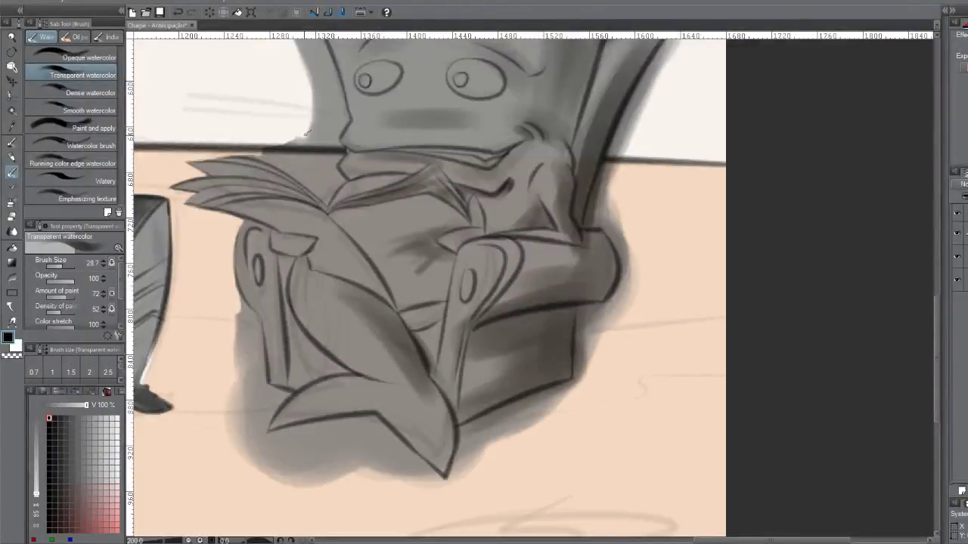
key("o")
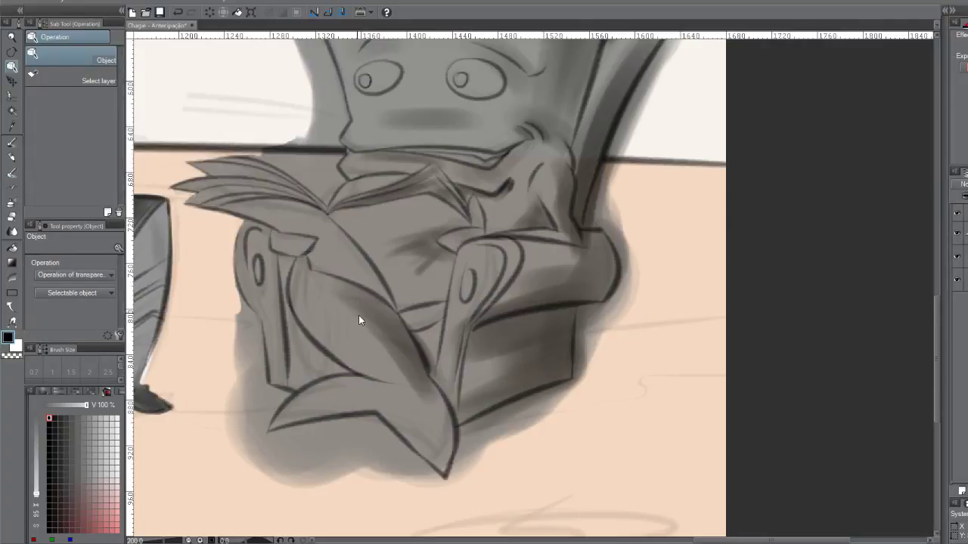
key("Left")
key("Right")
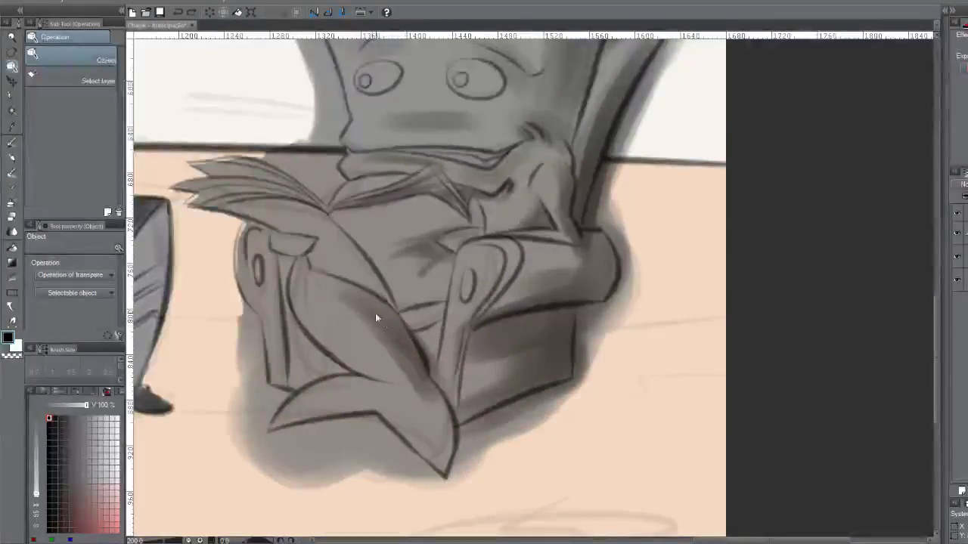
Shade the second character's lower crossed leg and foot, following the curve under the thigh
key("b")
mouse_move(401, 371)
left_mouse_down()
mouse_move(368, 352)
mouse_move(408, 385)
mouse_move(405, 370)
mouse_move(428, 381)
mouse_move(399, 382)
mouse_move(452, 427)
left_mouse_up()
key("ctrl+z")
mouse_move(421, 393)
left_mouse_down()
mouse_move(456, 454)
mouse_move(451, 430)
mouse_move(439, 453)
mouse_move(435, 404)
mouse_move(351, 372)
mouse_move(378, 373)
mouse_move(352, 371)
left_mouse_up()
left_click_drag(297, 420, 385, 404)
key("ctrl+z")
mouse_move(295, 420)
left_mouse_down()
mouse_move(400, 422)
mouse_move(362, 339)
mouse_move(364, 309)
mouse_move(429, 375)
mouse_move(394, 390)
mouse_move(415, 384)
mouse_move(383, 382)
left_mouse_up()
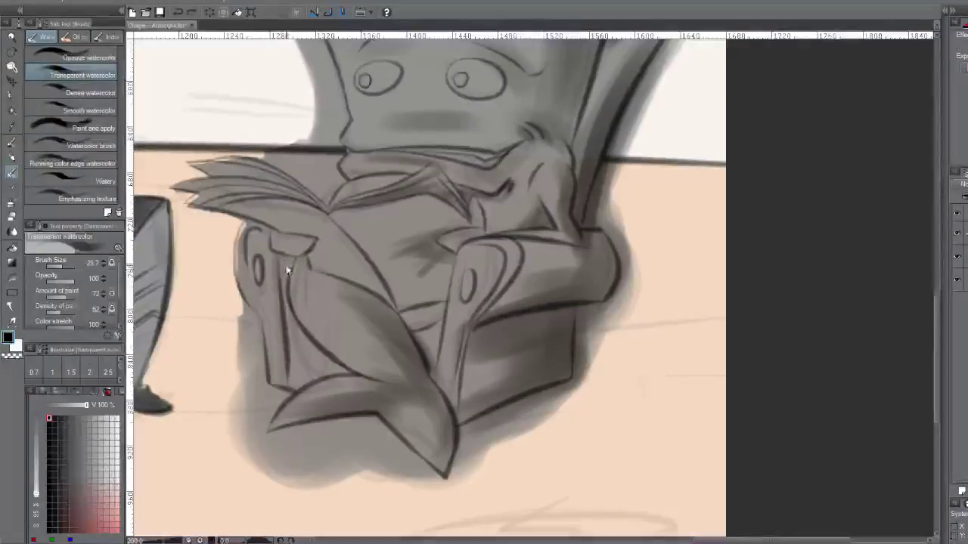
Darken the gap inside the far armrest, the seat cushion under the thigh and the front of the near armrest
mouse_move(301, 352)
left_mouse_down()
mouse_move(283, 273)
mouse_move(282, 316)
mouse_move(279, 282)
mouse_move(296, 349)
left_mouse_up()
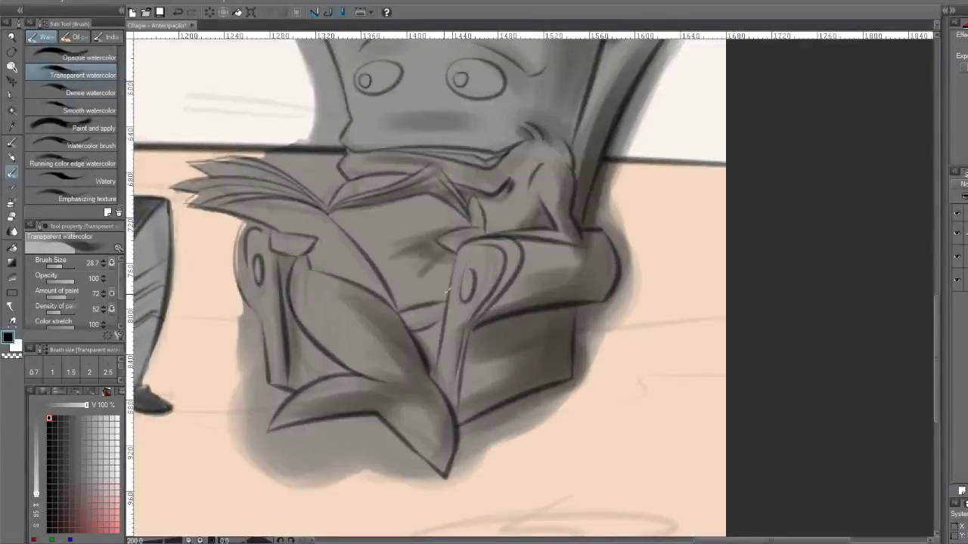
left_click_drag(438, 319, 435, 357)
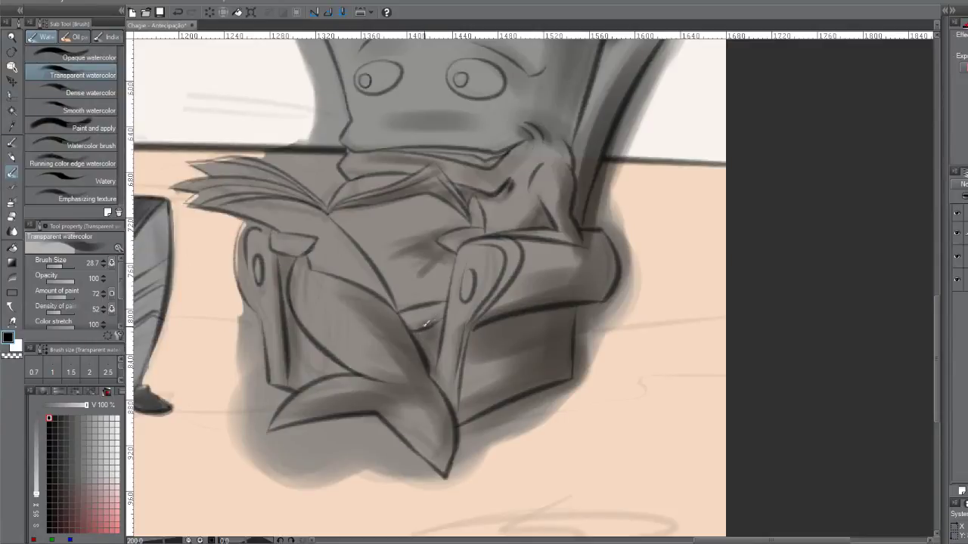
mouse_move(414, 323)
left_mouse_down()
mouse_move(442, 305)
mouse_move(414, 320)
mouse_move(444, 346)
left_mouse_up()
left_click_drag(463, 244, 446, 355)
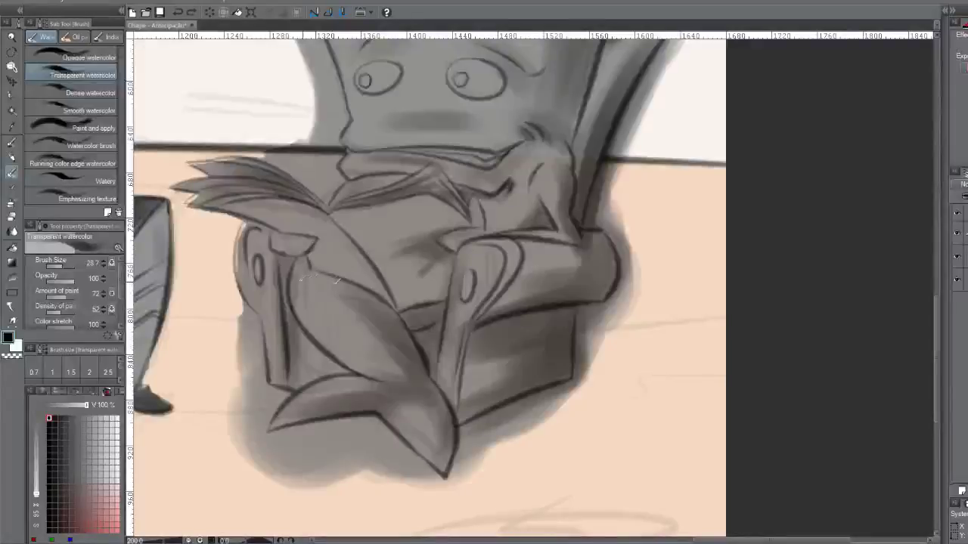
Add soft shading over the top of the crossed knee and along the second character's upper arm
key("ctrl+z")
left_click_drag(310, 276, 374, 302)
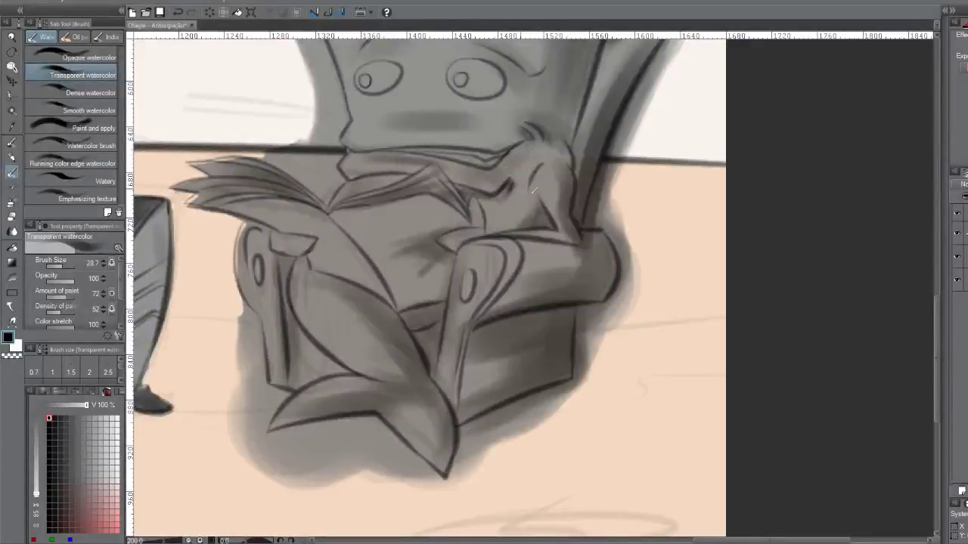
mouse_move(524, 224)
left_mouse_down()
mouse_move(542, 191)
mouse_move(509, 225)
mouse_move(532, 180)
mouse_move(514, 199)
mouse_move(538, 160)
mouse_move(520, 218)
left_mouse_up()
key("ctrl+z")
mouse_move(534, 175)
left_mouse_down()
mouse_move(521, 227)
mouse_move(514, 198)
left_mouse_up()
Deepen the shadow on the armchair's side panel beneath the near armrest and along its lower edge
mouse_move(462, 354)
left_mouse_down()
mouse_move(472, 386)
mouse_move(478, 376)
mouse_move(463, 401)
left_mouse_up()
key("ctrl+z")
left_click_drag(478, 369, 464, 411)
mouse_move(477, 369)
left_mouse_down()
mouse_move(504, 372)
mouse_move(491, 414)
mouse_move(459, 434)
mouse_move(535, 394)
mouse_move(571, 394)
mouse_move(558, 389)
mouse_move(553, 357)
mouse_move(506, 479)
left_mouse_up()
mouse_move(542, 408)
left_mouse_down()
mouse_move(545, 454)
mouse_move(534, 420)
mouse_move(553, 463)
left_mouse_up()
mouse_move(525, 404)
left_mouse_down()
mouse_move(477, 459)
mouse_move(503, 452)
mouse_move(425, 475)
left_mouse_up()
left_click_drag(465, 449, 431, 470)
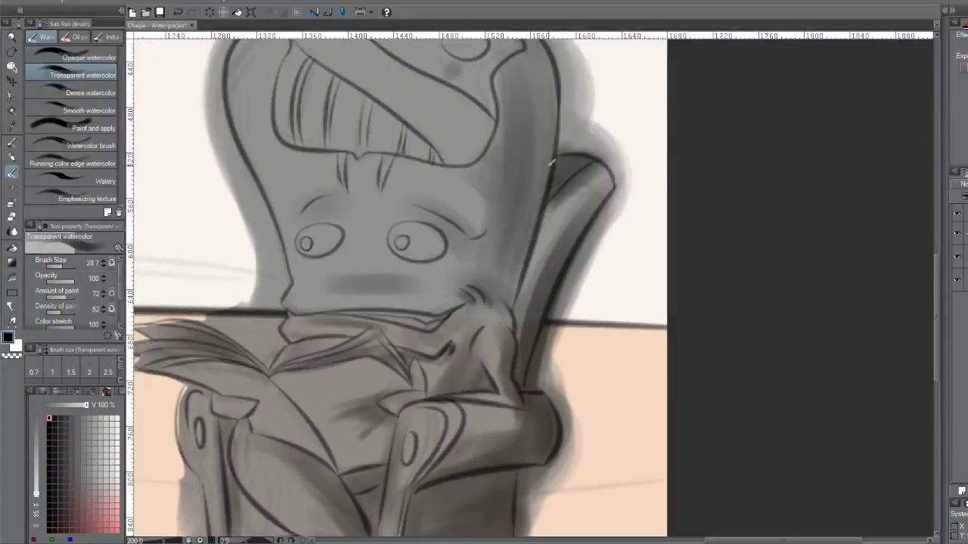
Shade the armchair's backrest where it meets the side of the second character's head
left_click_drag(560, 198, 534, 253)
key("ctrl+z")
left_click_drag(562, 185, 529, 273)
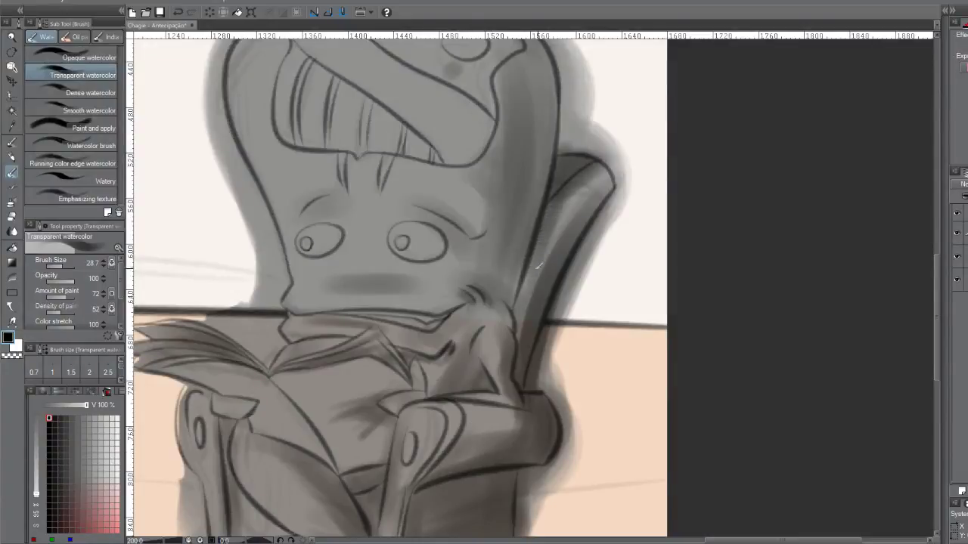
Erase the grey spill outside the face-side outline of the second character's head using the Hard eraser at size 27.4
left_click_drag(453, 238, 510, 352)
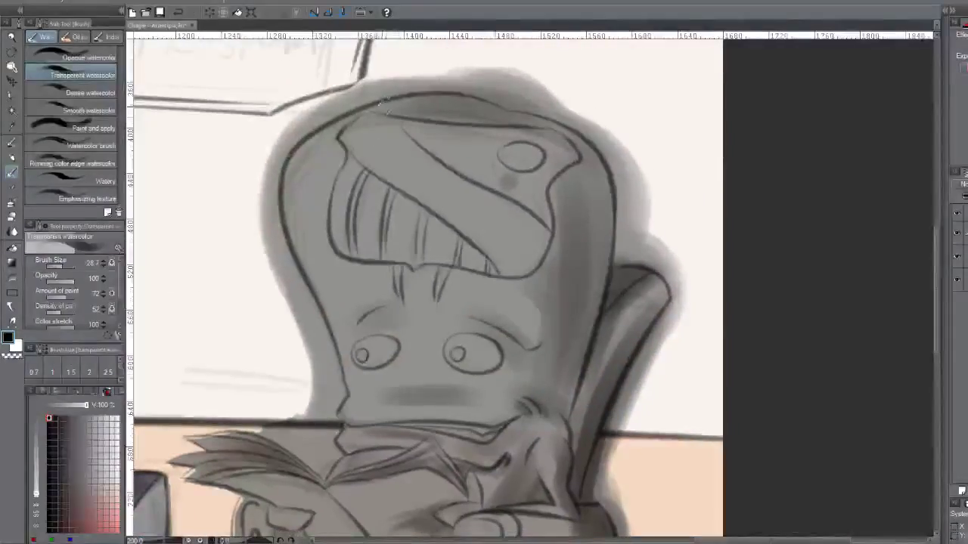
key("e")
mouse_move(408, 62)
left_mouse_down()
mouse_move(276, 146)
mouse_move(401, 77)
mouse_move(257, 168)
left_mouse_up()
mouse_move(299, 122)
left_mouse_down()
mouse_move(274, 185)
mouse_move(271, 273)
left_mouse_up()
left_click_drag(285, 143, 286, 295)
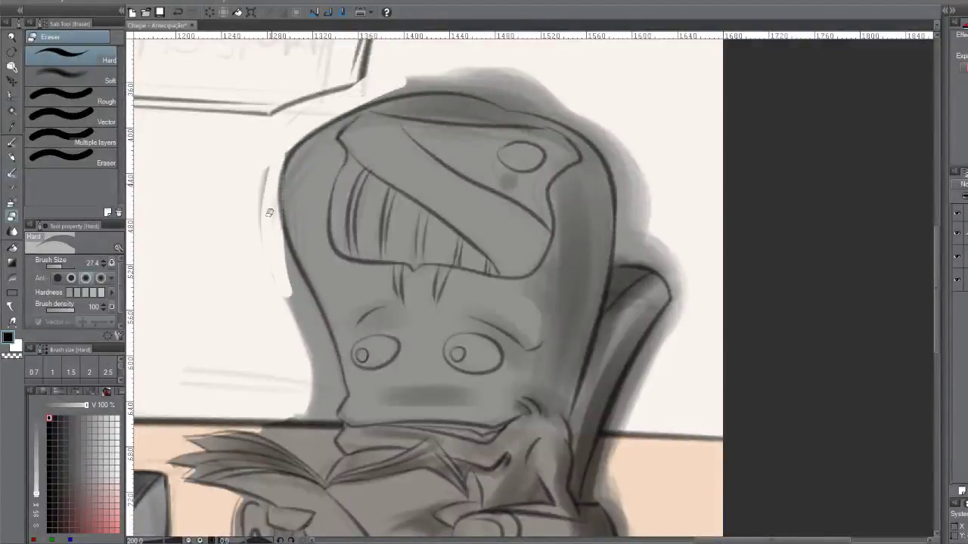
left_click_drag(270, 148, 261, 176)
mouse_move(301, 271)
left_mouse_down()
mouse_move(312, 333)
mouse_move(287, 241)
mouse_move(290, 273)
mouse_move(321, 325)
mouse_move(332, 385)
mouse_move(341, 380)
mouse_move(324, 328)
mouse_move(342, 383)
mouse_move(329, 418)
mouse_move(338, 456)
mouse_move(326, 462)
mouse_move(324, 397)
mouse_move(333, 384)
mouse_move(266, 261)
mouse_move(288, 292)
mouse_move(316, 376)
mouse_move(310, 435)
mouse_move(289, 403)
left_mouse_up()
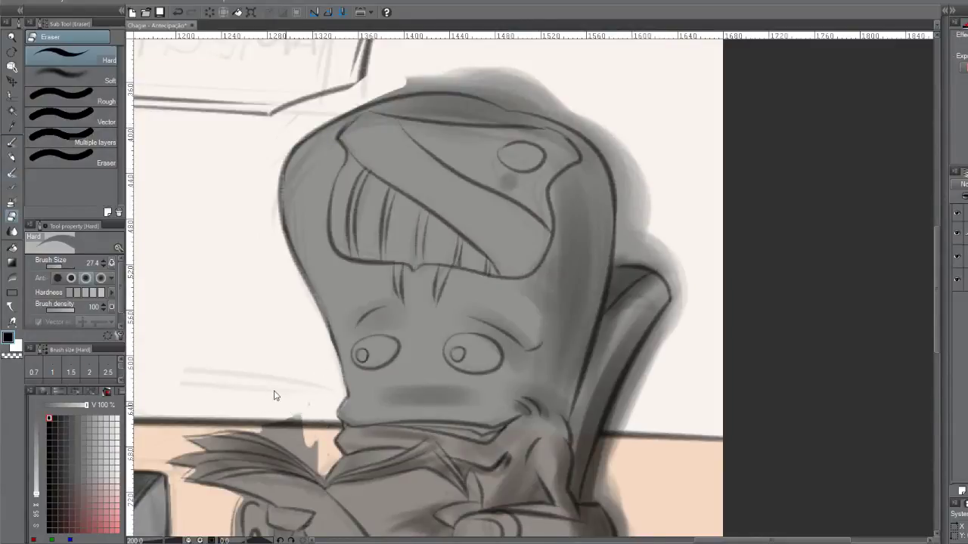
Erase the leftover grey between the open book and the face, including the patch over the floor line
scroll(276, 394, "up", 3)
scroll(293, 389, "up", 4)
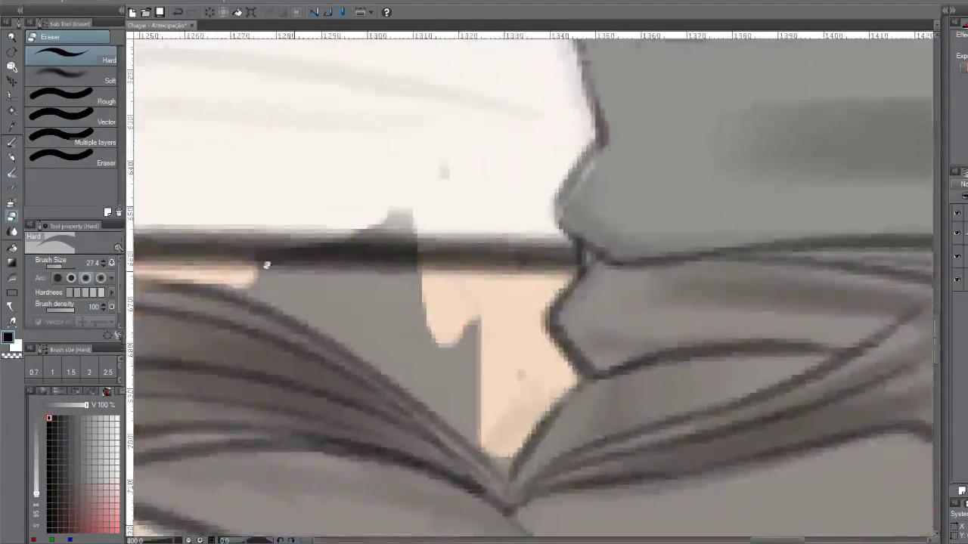
mouse_move(309, 305)
left_mouse_down()
mouse_move(267, 278)
mouse_move(375, 339)
mouse_move(356, 348)
mouse_move(305, 309)
mouse_move(422, 377)
mouse_move(508, 471)
left_mouse_up()
mouse_move(525, 368)
left_mouse_down()
mouse_move(473, 401)
mouse_move(455, 287)
mouse_move(464, 374)
left_mouse_up()
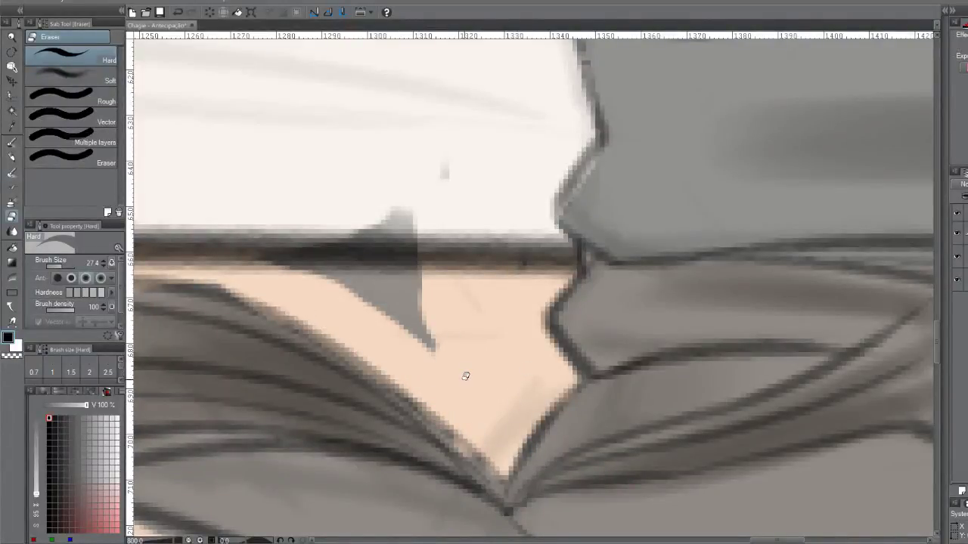
mouse_move(294, 252)
left_mouse_down()
mouse_move(335, 244)
mouse_move(389, 268)
mouse_move(443, 167)
left_mouse_up()
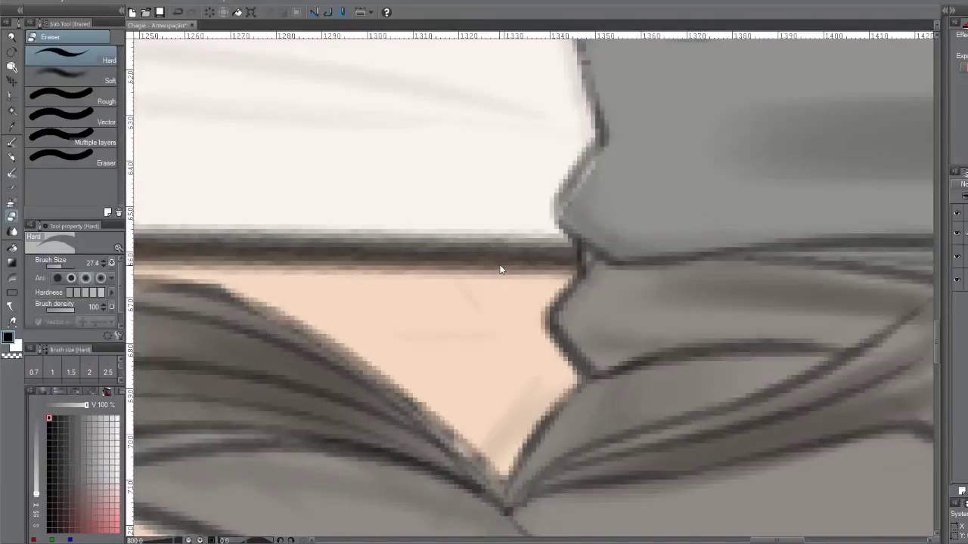
Erase the grey spill below the book and along the outer edge of the far armrest
scroll(442, 342, "down", 4)
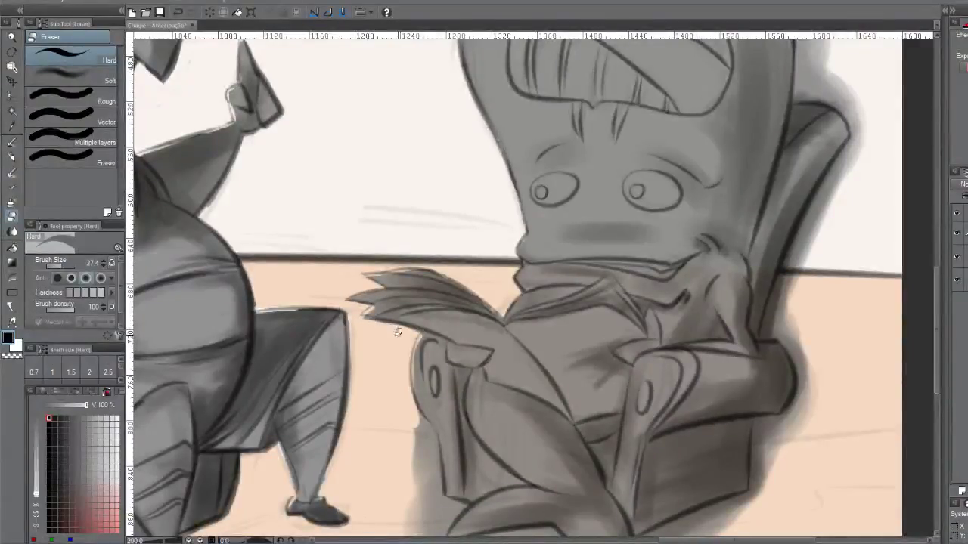
key("ctrl+z")
key("ctrl+y")
key("ctrl+z")
mouse_move(427, 427)
left_mouse_down()
mouse_move(418, 410)
mouse_move(434, 429)
mouse_move(440, 484)
mouse_move(431, 429)
mouse_move(430, 491)
mouse_move(416, 476)
mouse_move(410, 388)
left_mouse_up()
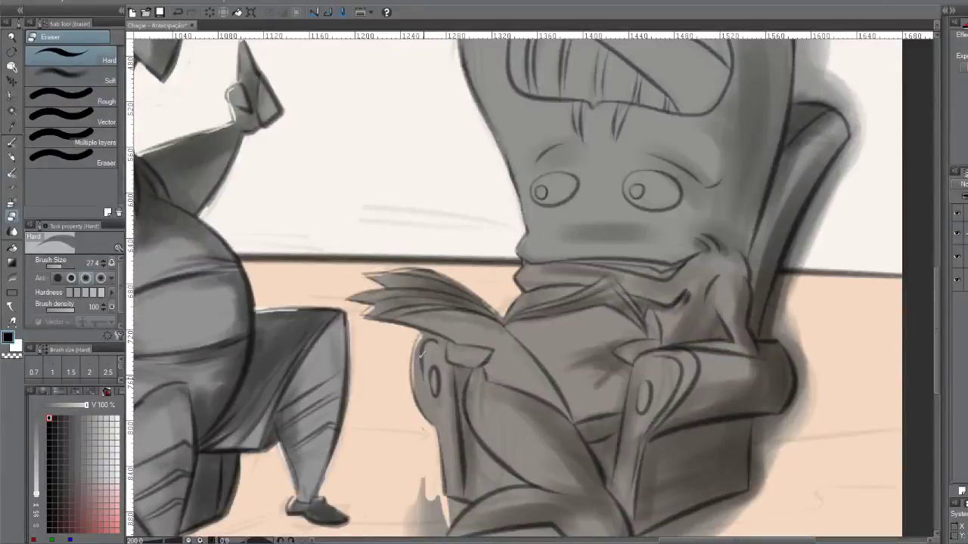
Touch up the far armrest's rounded outer edge with the Transparent watercolor brush reduced to size 7.0
key("b")
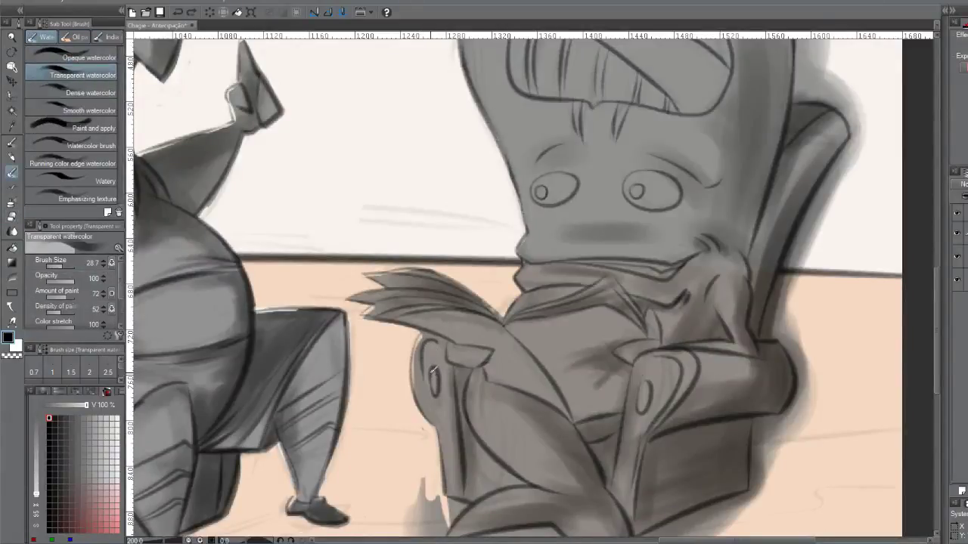
key("bracketleft")
key("bracketleft")
key("bracketleft")
key("bracketleft")
key("bracketleft")
key("bracketleft")
key("bracketleft")
key("bracketleft")
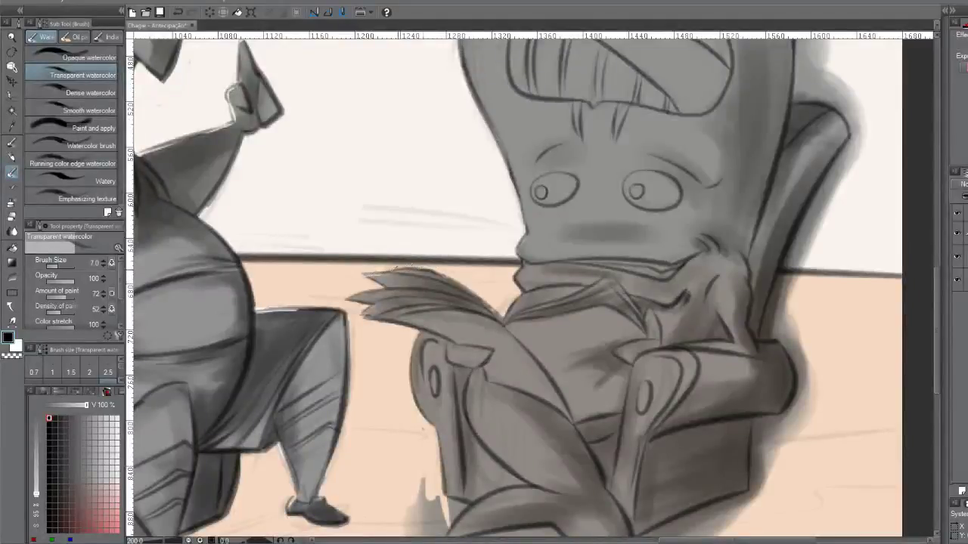
Erase the grey spill beside the far armrest's base and the tip of the crossed foot with the Hard eraser
key("e")
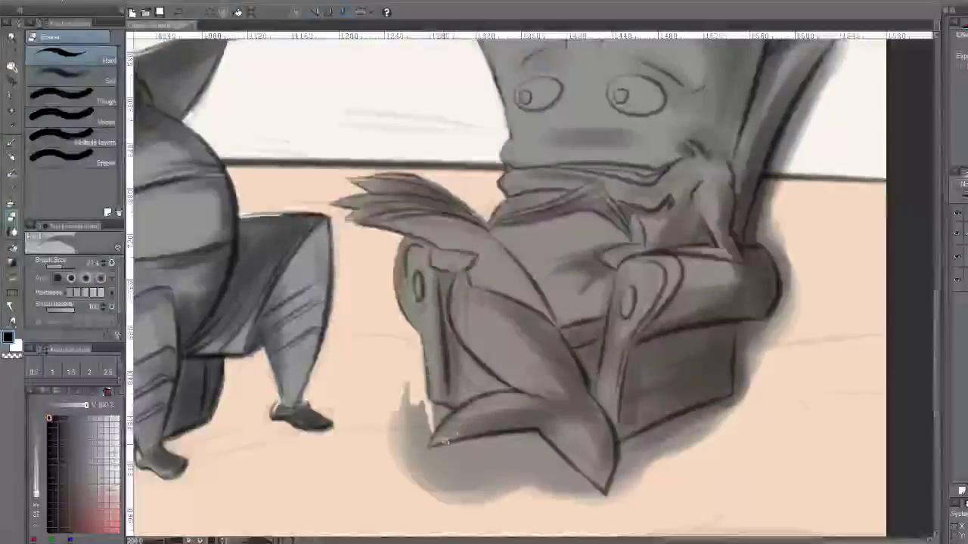
mouse_move(436, 408)
left_mouse_down()
mouse_move(428, 404)
mouse_move(446, 407)
mouse_move(419, 454)
left_mouse_up()
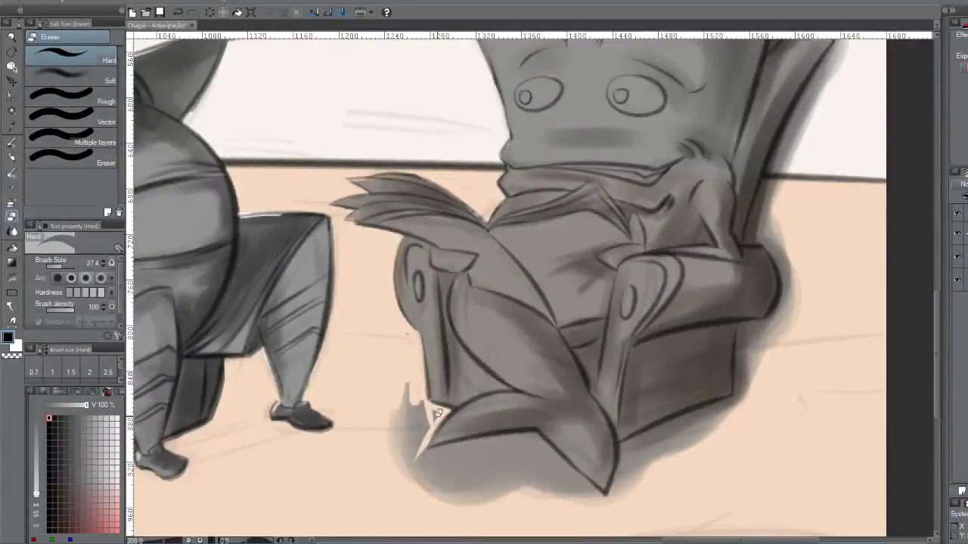
mouse_move(430, 414)
left_mouse_down()
mouse_move(424, 420)
mouse_move(420, 404)
left_mouse_up()
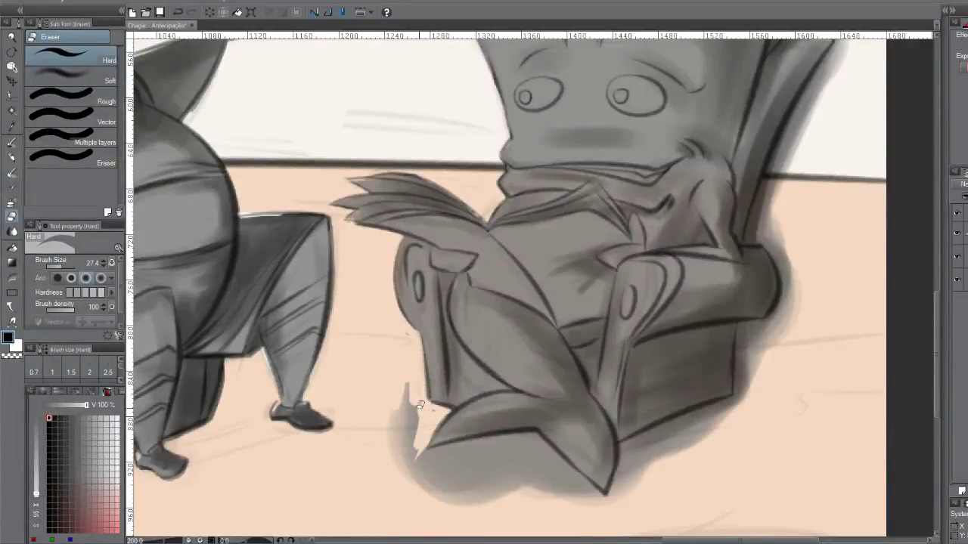
key("ctrl+z")
key("ctrl+z")
key("ctrl+z")
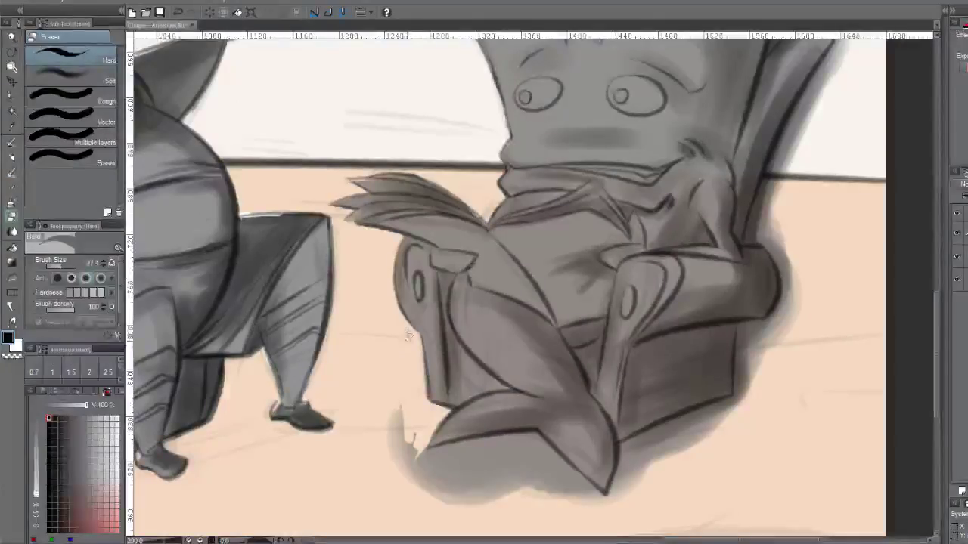
mouse_move(407, 331)
left_mouse_down()
mouse_move(379, 472)
mouse_move(401, 462)
mouse_move(402, 416)
mouse_move(409, 470)
mouse_move(416, 430)
mouse_move(415, 455)
left_mouse_up()
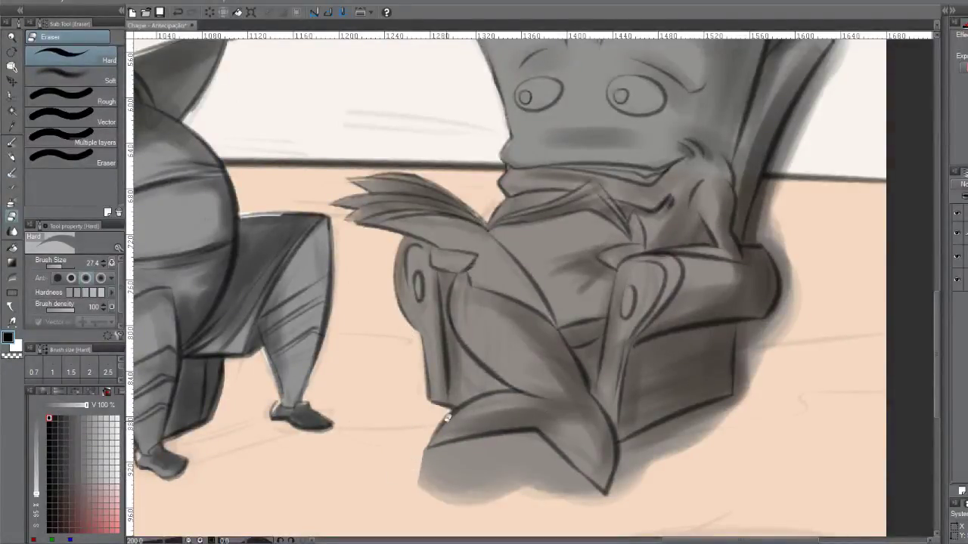
Erase the grey spill along the lower outline of the crossed leg and foot with the Hard eraser
mouse_move(537, 427)
left_mouse_down()
mouse_move(529, 443)
mouse_move(504, 446)
mouse_move(557, 447)
mouse_move(596, 493)
left_mouse_up()
key("ctrl+z")
left_click_drag(535, 433, 605, 498)
key("ctrl+z")
left_click_drag(534, 435, 607, 496)
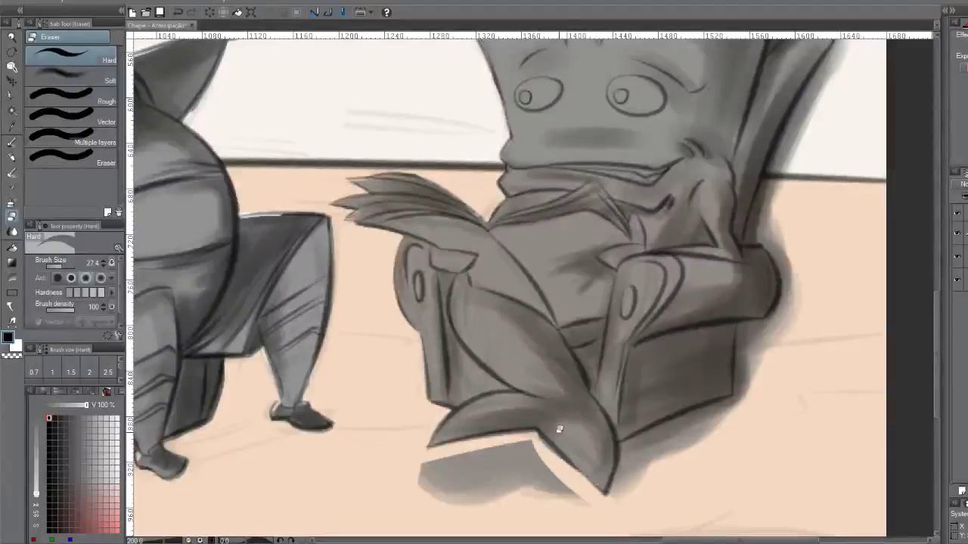
left_click_drag(541, 435, 580, 477)
Erase the grey spill along the bottom and outer side edges of the far armchair's base
left_click_drag(619, 437, 620, 458)
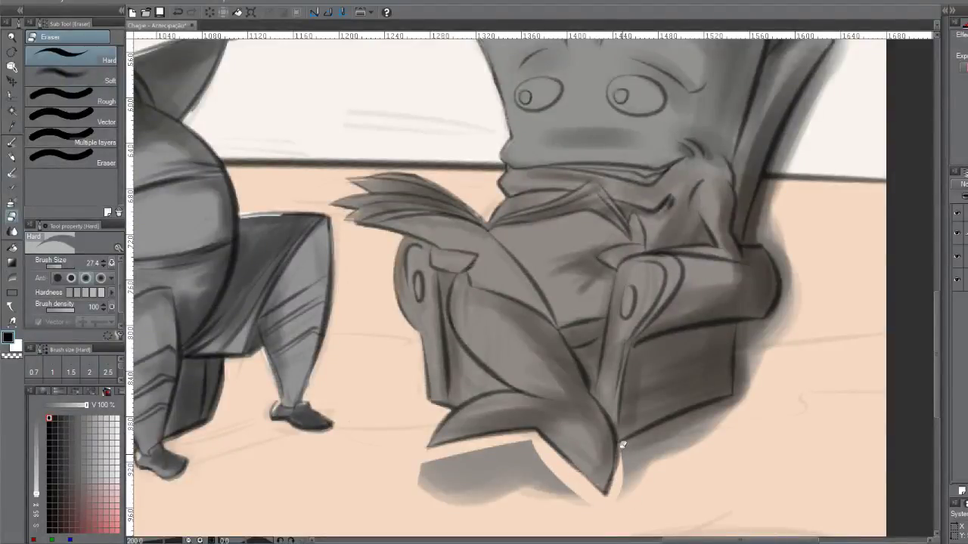
key("ctrl+z")
mouse_move(622, 437)
left_mouse_down()
mouse_move(598, 509)
mouse_move(631, 465)
mouse_move(623, 442)
mouse_move(792, 381)
mouse_move(645, 432)
left_mouse_up()
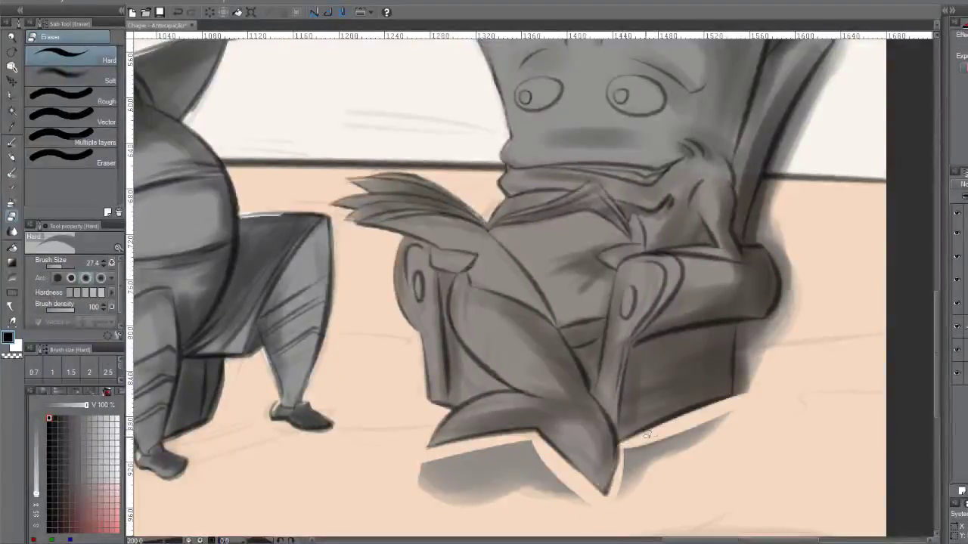
left_click_drag(744, 319, 738, 399)
key("ctrl+z")
left_click_drag(743, 330, 733, 398)
key("ctrl+z")
left_click_drag(740, 321, 736, 394)
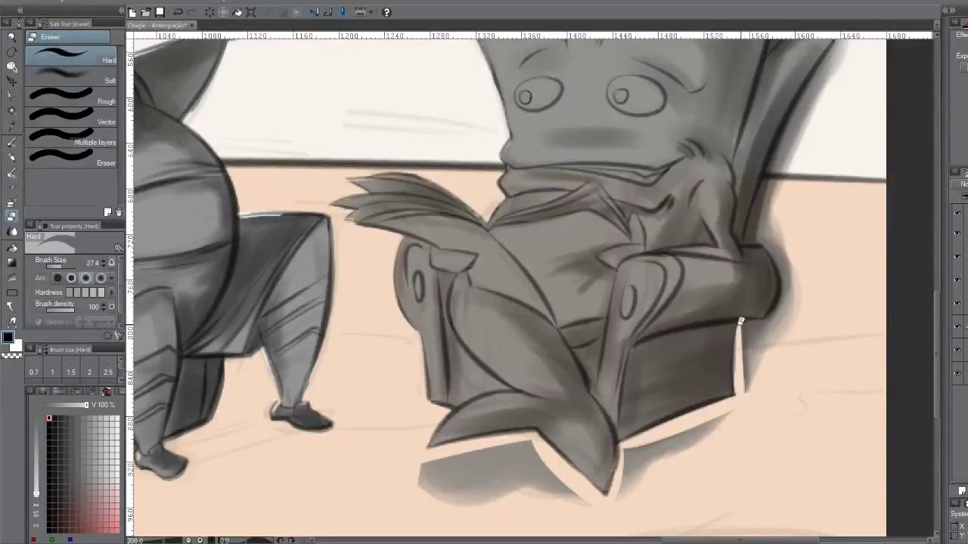
mouse_move(741, 326)
left_mouse_down()
mouse_move(807, 313)
mouse_move(780, 309)
mouse_move(764, 321)
mouse_move(786, 293)
mouse_move(763, 325)
mouse_move(745, 324)
mouse_move(739, 408)
left_mouse_up()
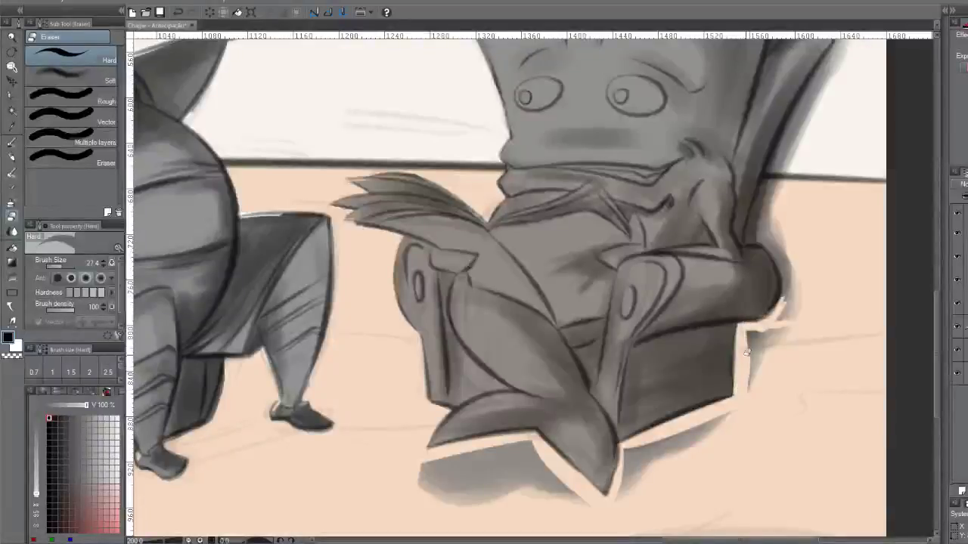
Clear the remaining grey patches from the floor under the near armrest, beside the chair base and below the crossed leg
mouse_move(743, 326)
left_mouse_down()
mouse_move(753, 336)
mouse_move(777, 325)
mouse_move(786, 334)
mouse_move(747, 346)
mouse_move(754, 350)
left_mouse_up()
mouse_move(722, 417)
left_mouse_down()
mouse_move(652, 468)
mouse_move(678, 450)
mouse_move(655, 440)
mouse_move(627, 447)
mouse_move(615, 500)
mouse_move(645, 443)
left_mouse_up()
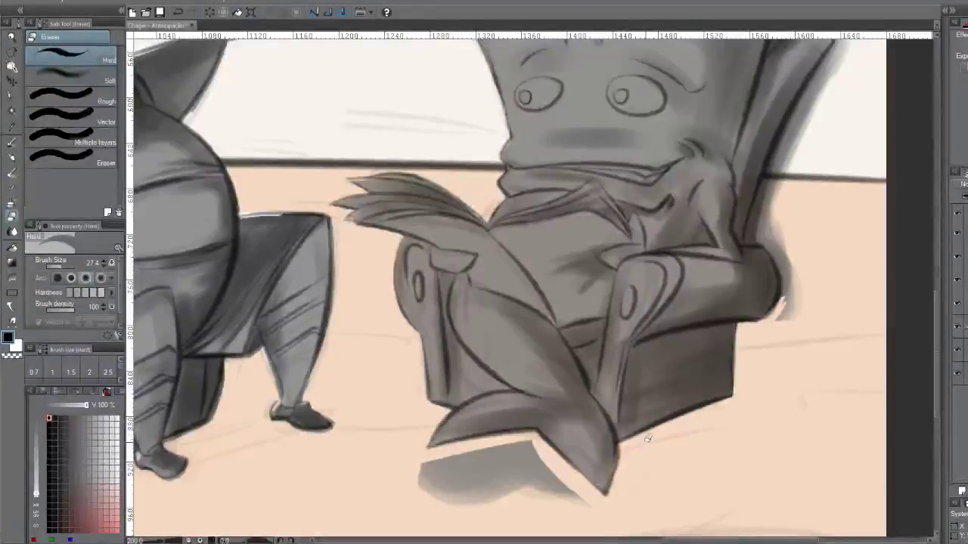
left_click_drag(613, 479, 689, 427)
mouse_move(643, 449)
left_mouse_down()
mouse_move(608, 386)
mouse_move(513, 402)
mouse_move(484, 410)
mouse_move(485, 421)
mouse_move(522, 436)
mouse_move(579, 426)
mouse_move(515, 450)
mouse_move(618, 446)
mouse_move(628, 429)
mouse_move(586, 417)
mouse_move(585, 427)
mouse_move(590, 396)
left_mouse_up()
Erase the grey spill along the chair back's outer edge and around the rounded end of the armrest
left_click_drag(678, 183, 378, 333)
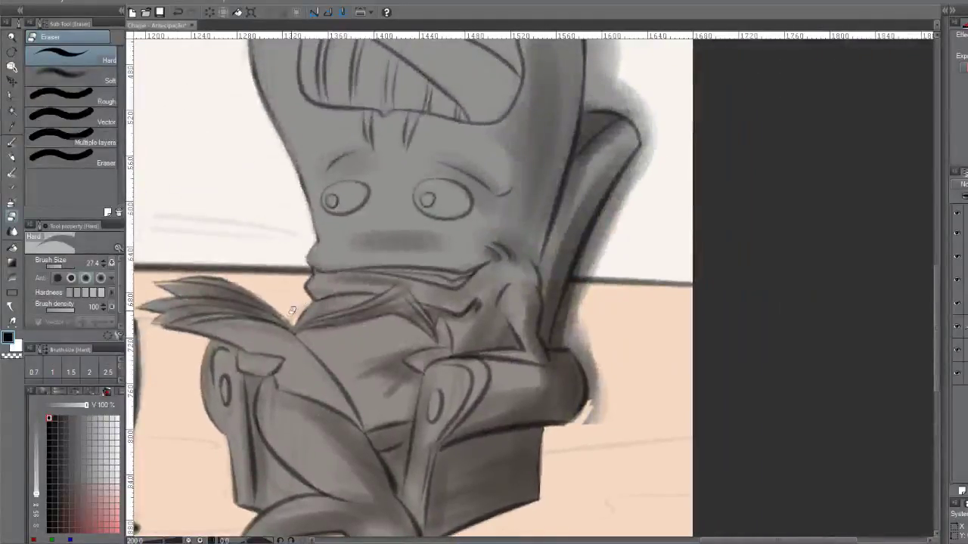
mouse_move(653, 165)
left_mouse_down()
mouse_move(610, 221)
mouse_move(657, 153)
mouse_move(599, 240)
mouse_move(661, 128)
mouse_move(571, 304)
mouse_move(607, 196)
mouse_move(567, 317)
mouse_move(621, 202)
mouse_move(604, 238)
left_mouse_up()
mouse_move(587, 308)
left_mouse_down()
mouse_move(565, 316)
mouse_move(567, 300)
mouse_move(555, 344)
mouse_move(563, 292)
mouse_move(569, 346)
left_mouse_up()
key("ctrl+z")
key("ctrl+z")
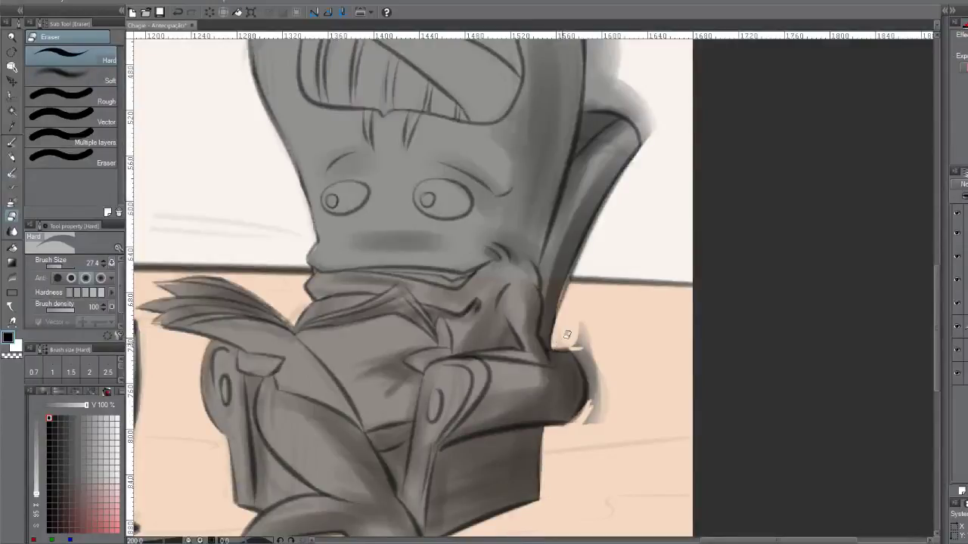
mouse_move(582, 363)
left_mouse_down()
mouse_move(570, 341)
mouse_move(596, 368)
left_mouse_up()
mouse_move(562, 335)
left_mouse_down()
mouse_move(584, 319)
mouse_move(580, 346)
mouse_move(595, 327)
mouse_move(587, 351)
mouse_move(601, 344)
mouse_move(597, 369)
mouse_move(605, 369)
mouse_move(600, 423)
mouse_move(590, 357)
mouse_move(590, 401)
mouse_move(581, 356)
mouse_move(582, 417)
mouse_move(593, 374)
mouse_move(588, 366)
mouse_move(577, 421)
mouse_move(593, 388)
mouse_move(585, 412)
mouse_move(587, 364)
mouse_move(597, 391)
mouse_move(578, 431)
mouse_move(611, 393)
mouse_move(604, 353)
left_mouse_up()
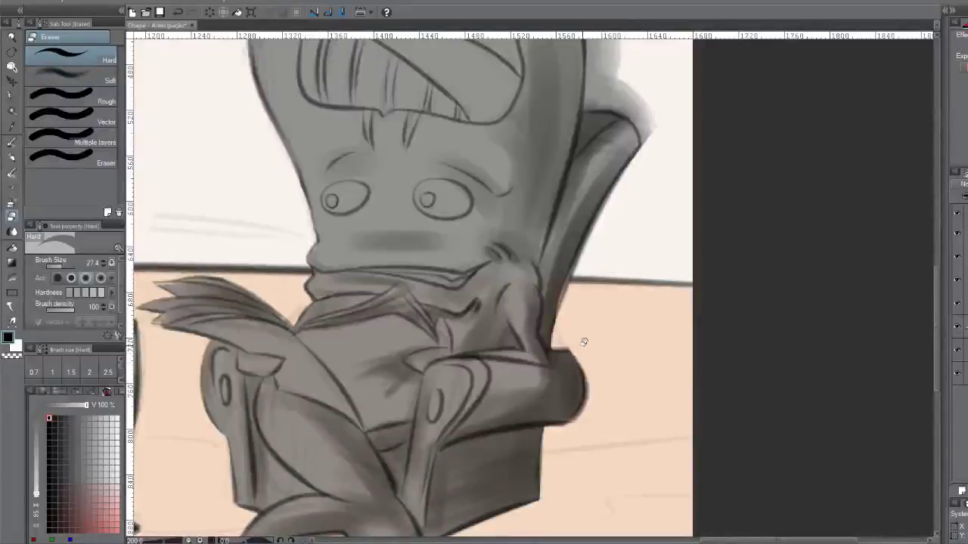
Erase the grey spill beside the large head and around the top of the chair back
left_click_drag(579, 197, 440, 429)
left_click_drag(435, 213, 447, 282)
key("ctrl+z")
left_click_drag(437, 216, 454, 301)
mouse_move(450, 257)
left_mouse_down()
mouse_move(448, 338)
mouse_move(494, 347)
mouse_move(511, 383)
mouse_move(513, 361)
mouse_move(492, 342)
mouse_move(513, 352)
mouse_move(516, 341)
mouse_move(488, 313)
mouse_move(482, 326)
mouse_move(493, 338)
mouse_move(484, 341)
mouse_move(481, 318)
mouse_move(476, 338)
mouse_move(455, 335)
mouse_move(470, 334)
mouse_move(460, 291)
mouse_move(459, 326)
mouse_move(477, 275)
mouse_move(476, 320)
mouse_move(484, 291)
mouse_move(447, 120)
mouse_move(439, 189)
mouse_move(425, 164)
mouse_move(473, 276)
mouse_move(458, 254)
left_mouse_up()
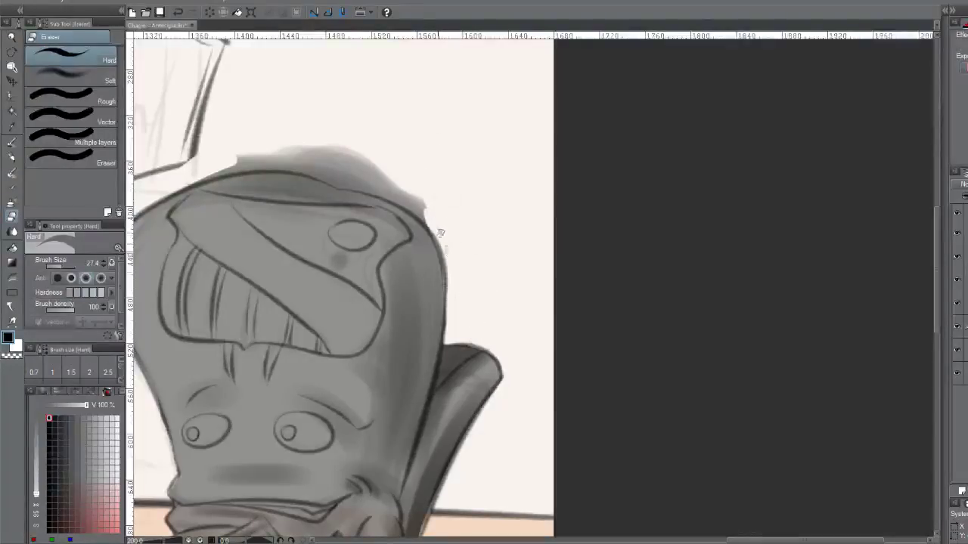
Erase the grey spill above the top outline of the large head
left_click_drag(313, 244, 520, 244)
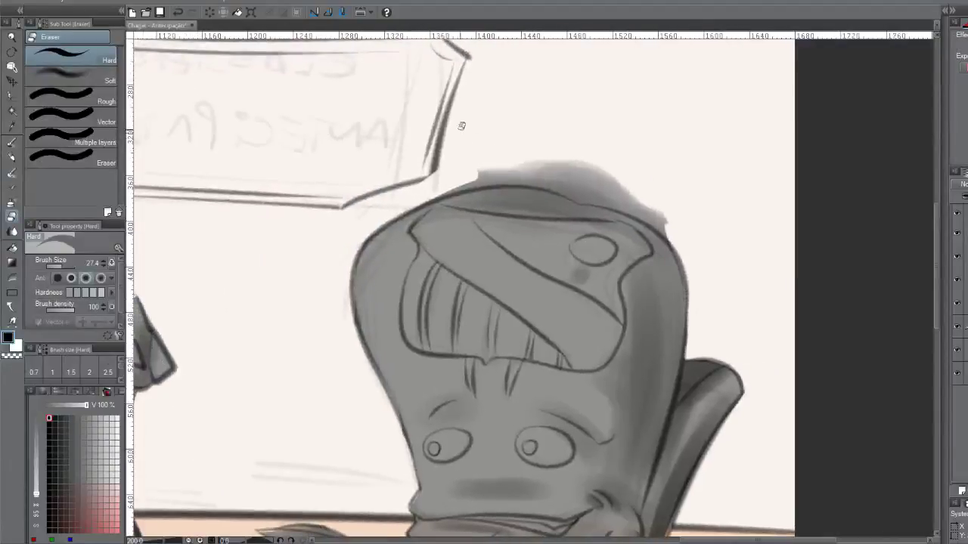
mouse_move(400, 192)
left_mouse_down()
mouse_move(454, 174)
mouse_move(396, 195)
mouse_move(524, 177)
left_mouse_up()
key("ctrl+z")
mouse_move(423, 190)
left_mouse_down()
mouse_move(526, 176)
mouse_move(492, 176)
mouse_move(647, 205)
mouse_move(675, 235)
mouse_move(554, 175)
mouse_move(584, 174)
mouse_move(588, 157)
mouse_move(555, 159)
mouse_move(569, 182)
mouse_move(634, 193)
left_mouse_up()
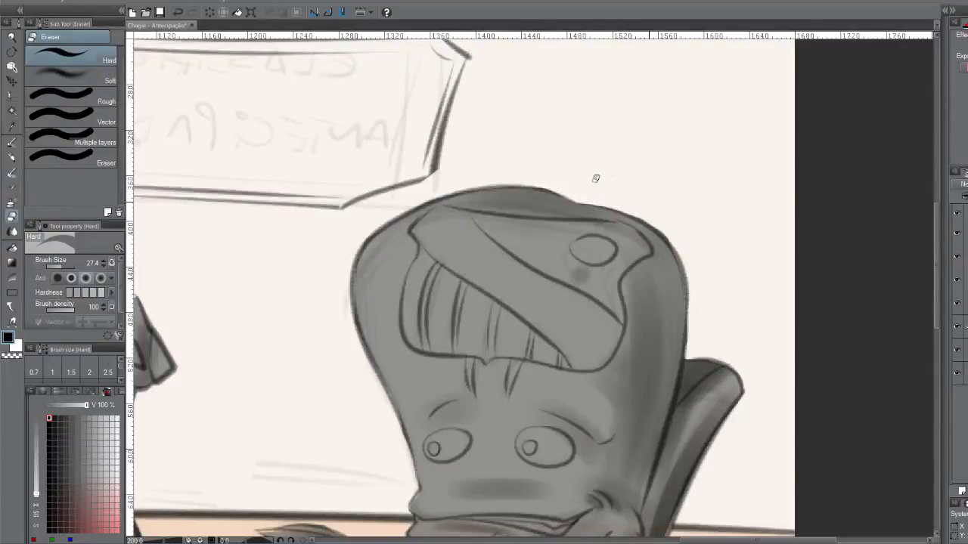
Try to outline the far armchair's cast shadow on the floor with the Transparent watercolor brush at size 7.0
mouse_move(533, 272)
left_mouse_down()
mouse_move(529, 298)
mouse_move(401, 327)
left_mouse_up()
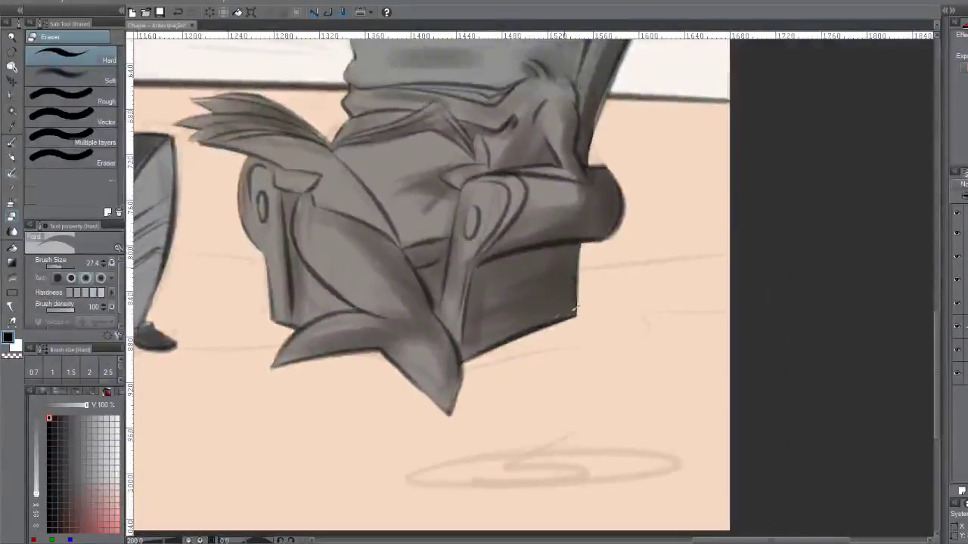
key("b")
left_click_drag(624, 273, 562, 356)
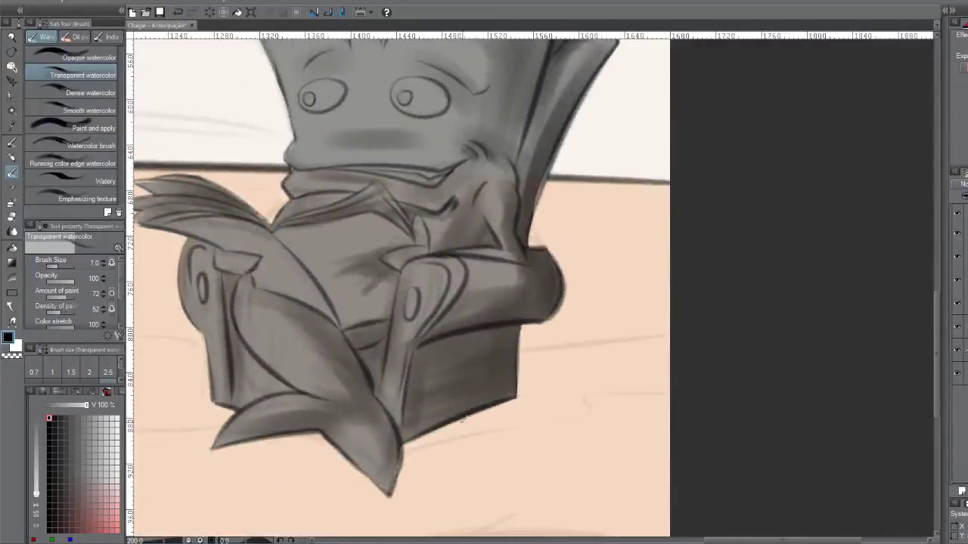
key("b")
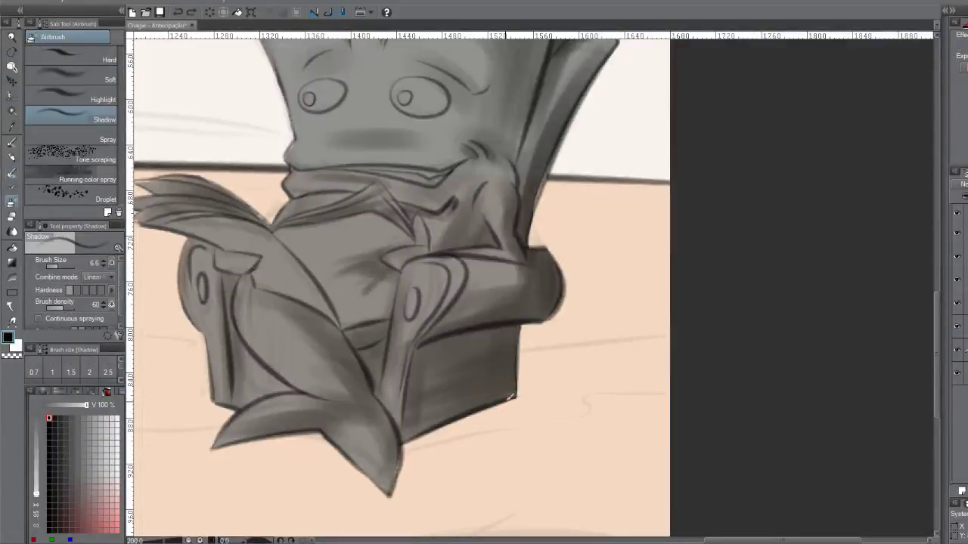
key("b")
left_click_drag(418, 442, 542, 415)
key("ctrl+z")
left_click_drag(401, 448, 601, 412)
key("ctrl+z")
mouse_move(412, 444)
left_mouse_down()
mouse_move(576, 416)
mouse_move(488, 422)
mouse_move(423, 440)
left_mouse_up()
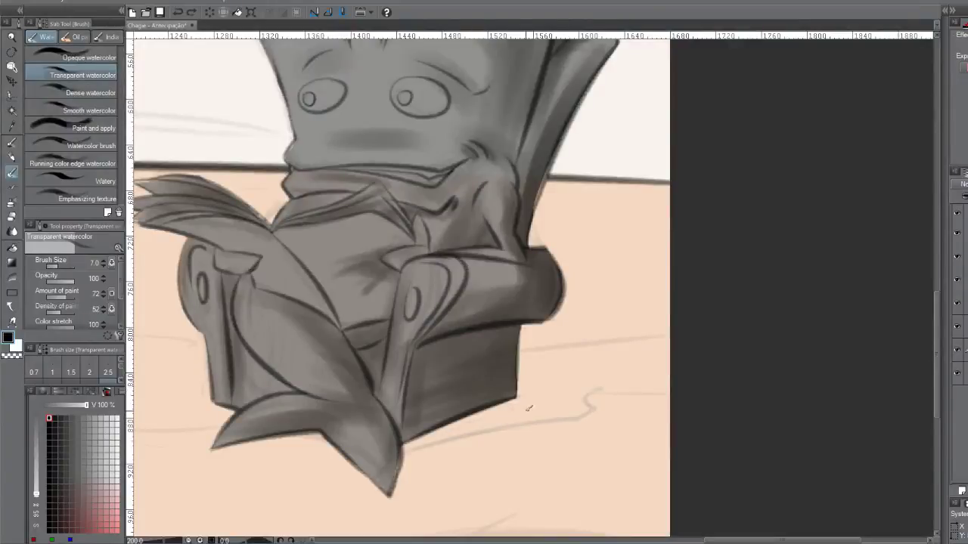
Try to paint the far armchair's cast shadow on the floor in black with the brush enlarged to size 30.1
left_click_drag(532, 412, 539, 414)
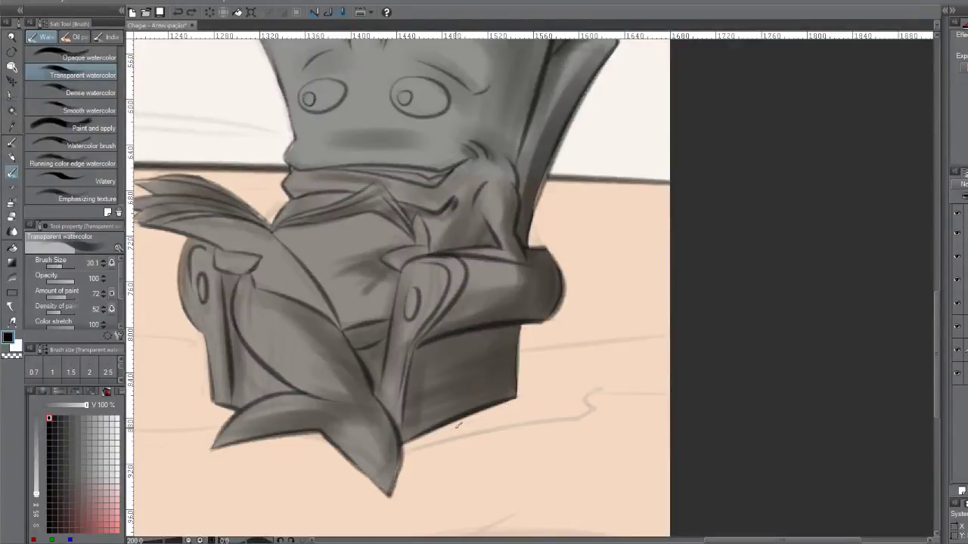
left_click_drag(422, 437, 552, 409)
key("ctrl+z")
left_click_drag(404, 447, 532, 413)
key("ctrl+z")
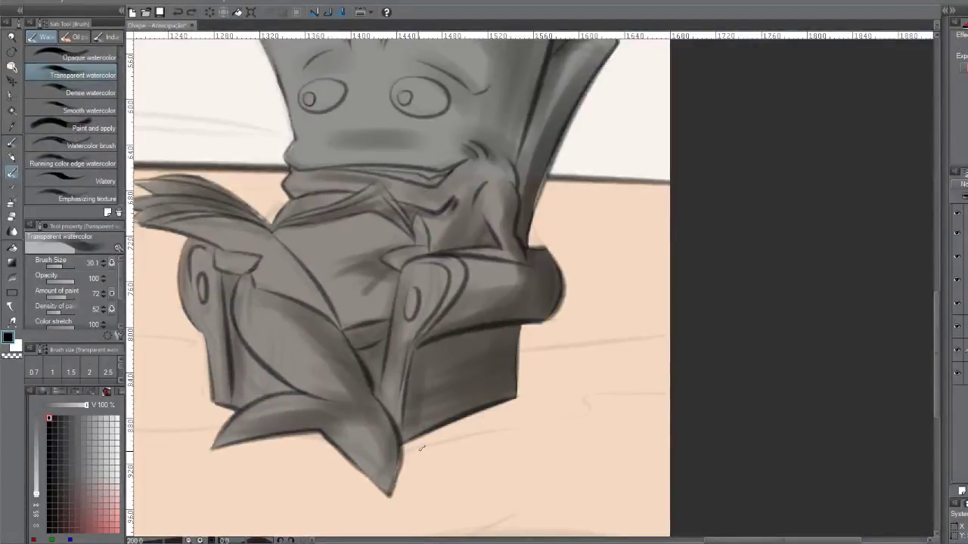
mouse_move(426, 446)
left_mouse_down()
mouse_move(594, 399)
mouse_move(435, 443)
mouse_move(580, 405)
mouse_move(529, 423)
mouse_move(597, 382)
mouse_move(578, 420)
mouse_move(563, 416)
left_mouse_up()
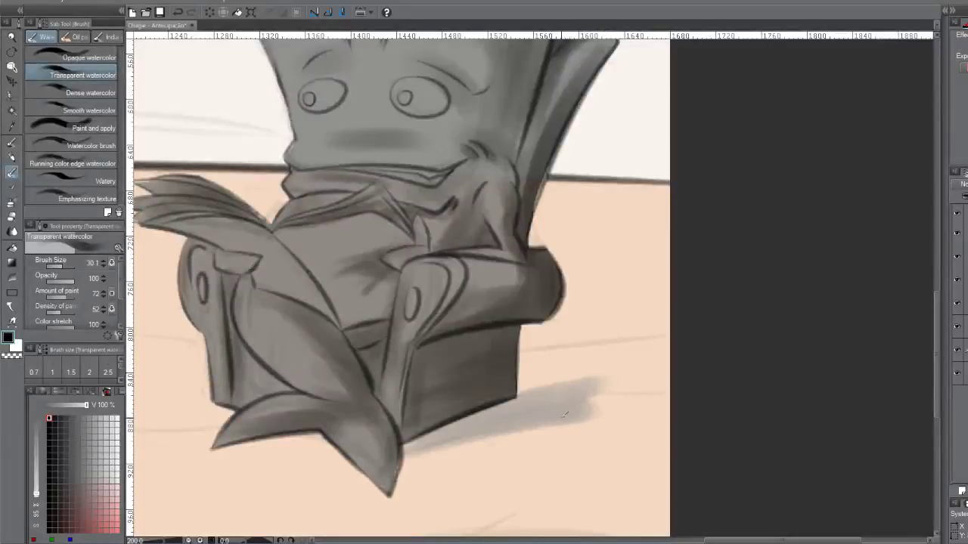
left_click_drag(580, 384, 475, 425)
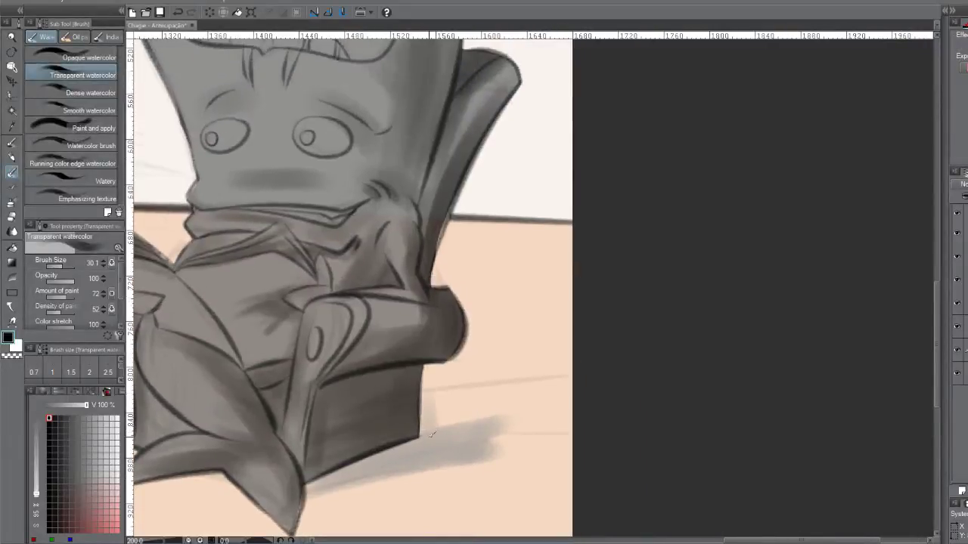
left_click_drag(425, 386, 430, 430)
left_click_drag(429, 392, 434, 428)
left_click_drag(454, 392, 650, 378)
mouse_move(435, 409)
left_mouse_down()
mouse_move(663, 380)
mouse_move(507, 408)
left_mouse_up()
mouse_move(650, 389)
left_mouse_down()
mouse_move(441, 428)
mouse_move(572, 414)
left_mouse_up()
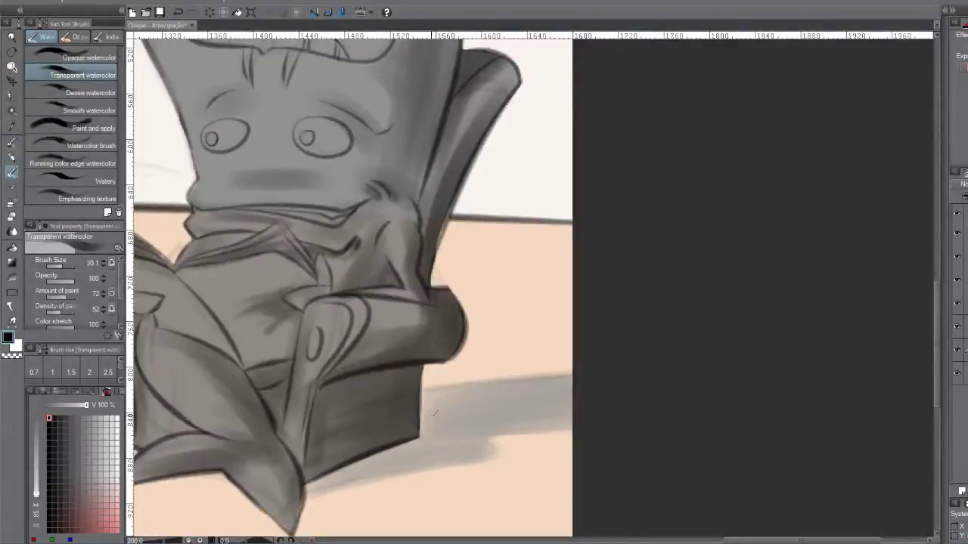
Undo all the grey cast shadow strokes on the floor beside the far armchair
left_click_drag(427, 390, 529, 375)
key("ctrl+z")
key("ctrl+y")
key("ctrl+z")
key("ctrl+z")
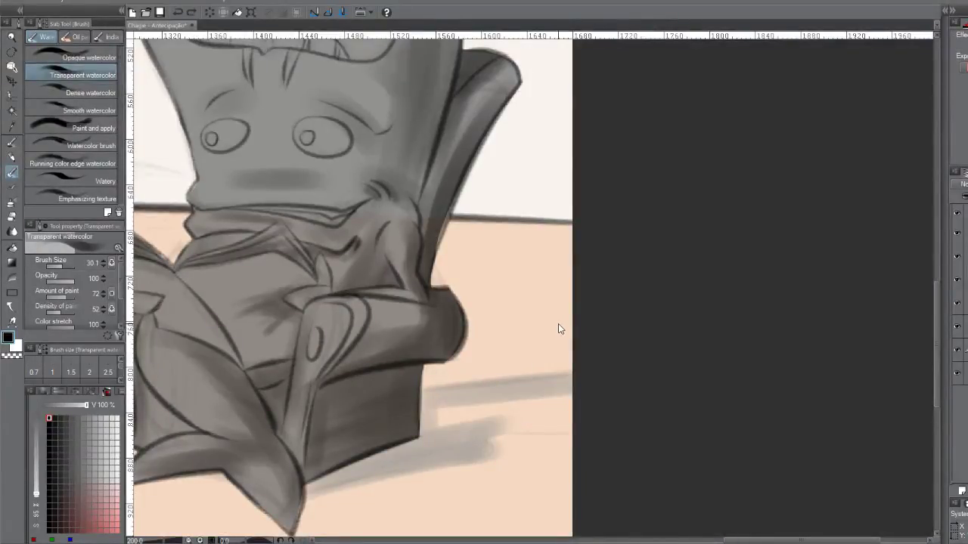
key("ctrl+z")
key("ctrl+z")
key("ctrl+z")
key("ctrl+z")
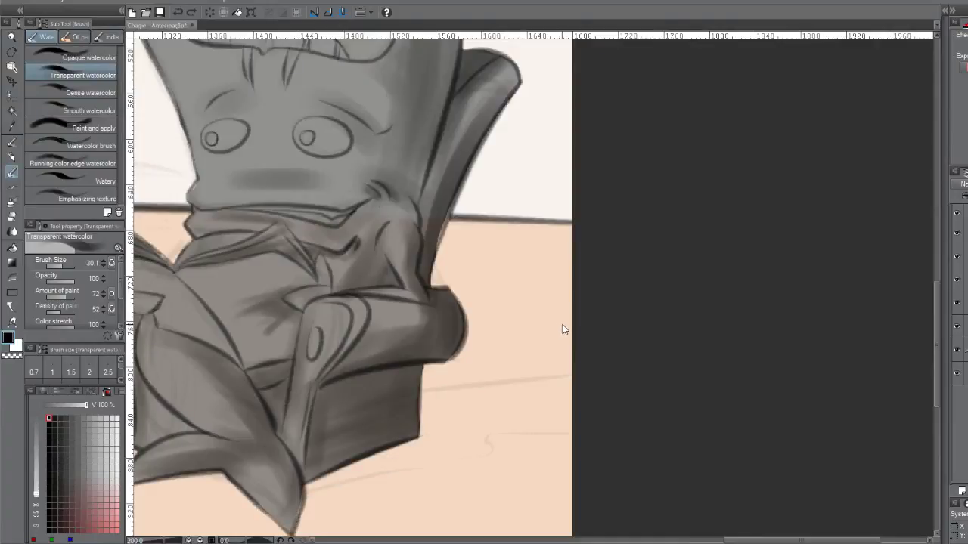
Sample the peach floor color, shift it to a dark brown and paint the far armchair's cast shadow out to the canvas edge
left_click(527, 344, "alt")
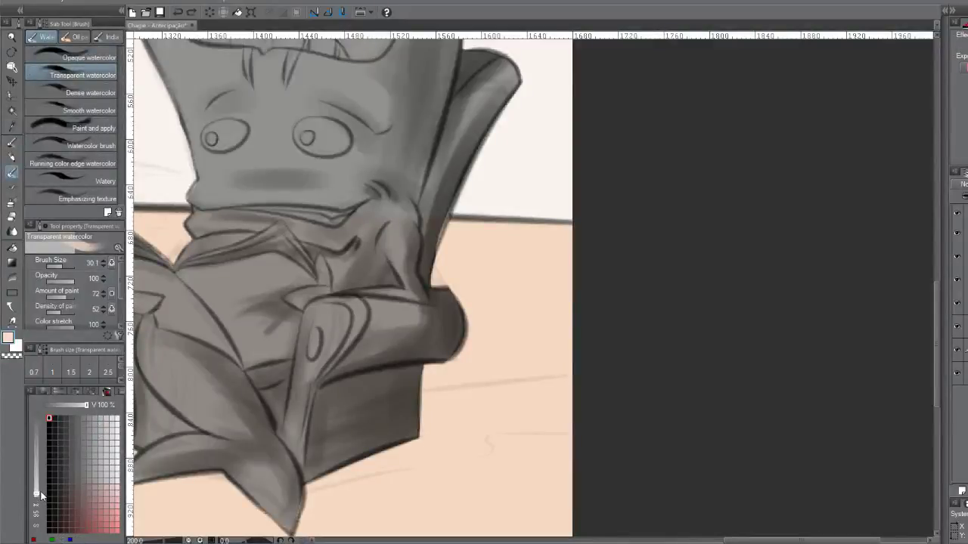
left_click(94, 392)
left_click(62, 522)
left_click(48, 531)
mouse_move(321, 482)
left_mouse_down()
mouse_move(423, 454)
mouse_move(503, 446)
left_mouse_up()
mouse_move(427, 452)
left_mouse_down()
mouse_move(544, 421)
mouse_move(493, 425)
mouse_move(563, 392)
mouse_move(427, 393)
mouse_move(585, 388)
left_mouse_up()
left_click_drag(436, 409, 446, 425)
left_click_drag(514, 410, 571, 408)
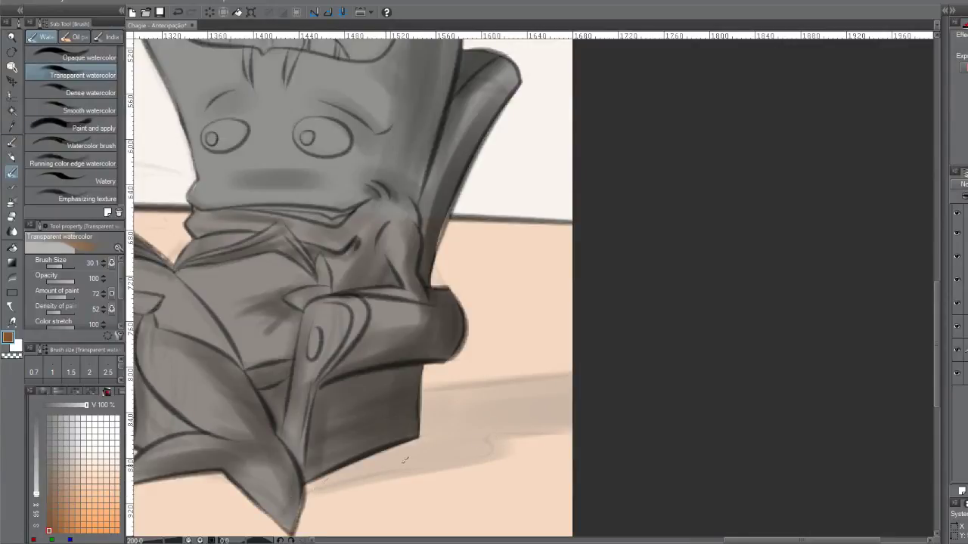
left_click_drag(330, 481, 354, 491)
Refine and extend the edges of the armchair's cast shadow with the brush at size 14.5 in a more saturated brown
key("b")
key("b")
key("b")
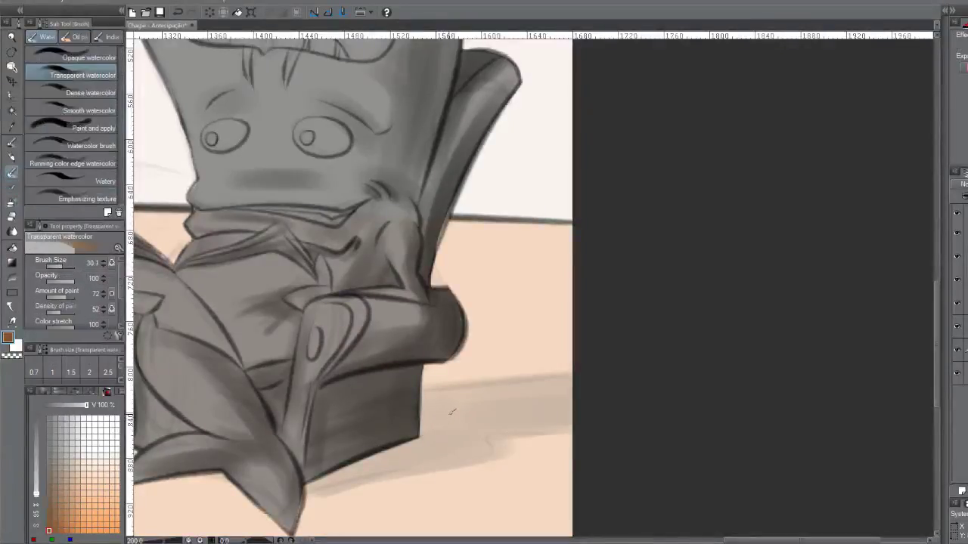
key("bracketleft")
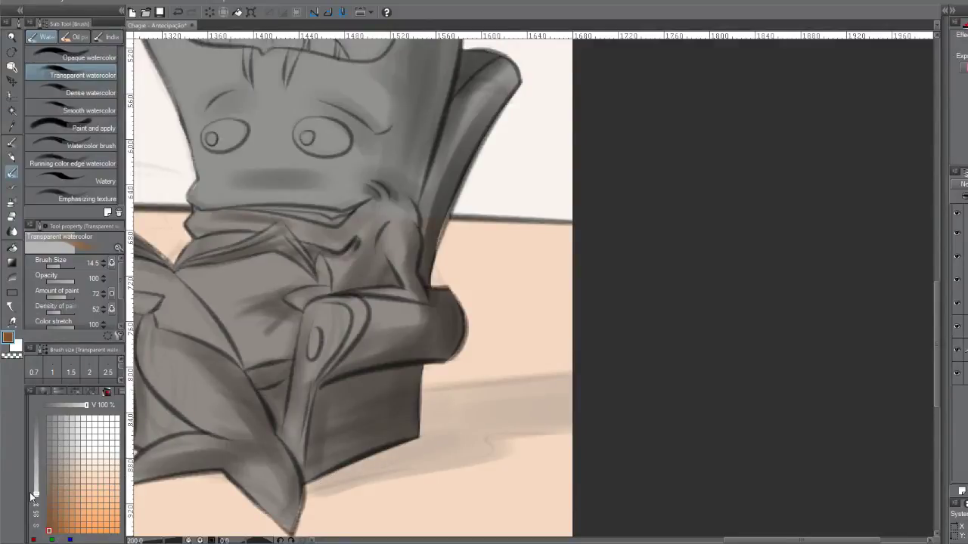
left_click_drag(39, 493, 37, 499)
left_click(89, 475)
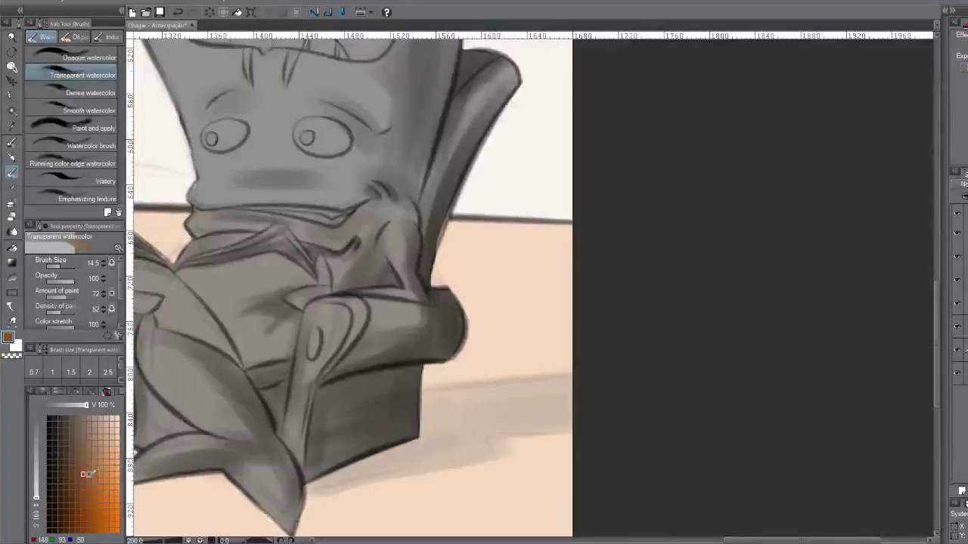
left_click(83, 487)
mouse_move(300, 498)
left_mouse_down()
mouse_move(450, 451)
mouse_move(332, 483)
mouse_move(385, 478)
left_mouse_up()
key("ctrl+z")
mouse_move(472, 449)
left_mouse_down()
mouse_move(494, 446)
mouse_move(504, 459)
mouse_move(521, 452)
mouse_move(492, 445)
left_mouse_up()
key("ctrl+z")
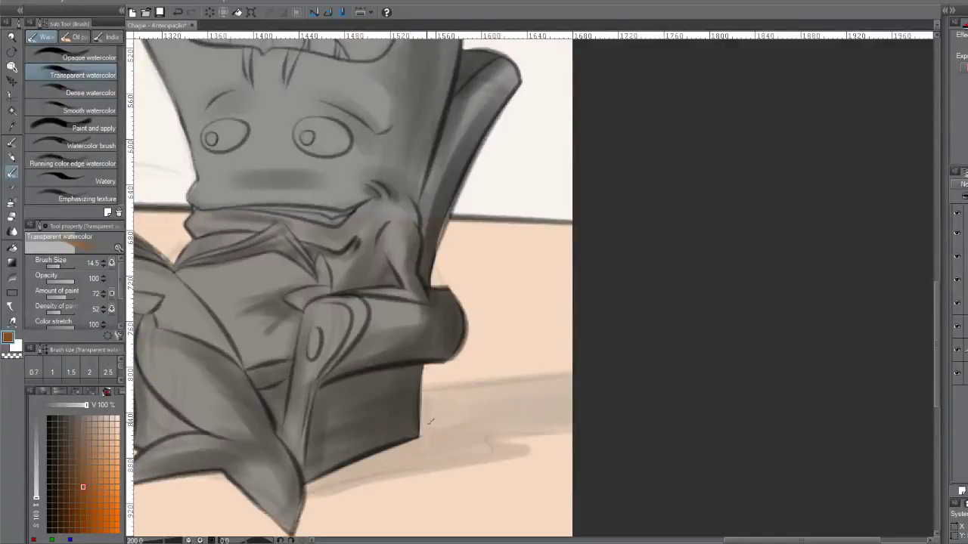
left_click_drag(425, 393, 526, 376)
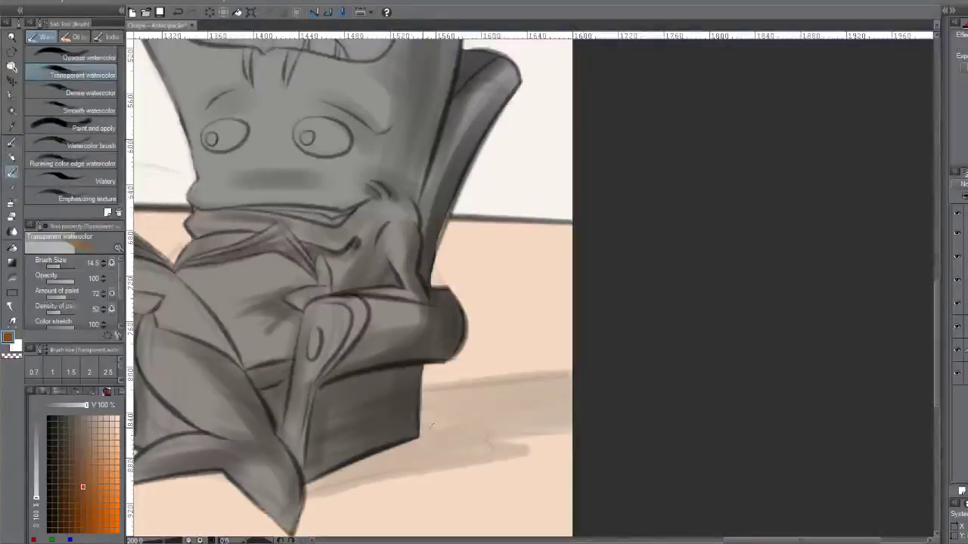
left_click_drag(575, 434, 501, 434)
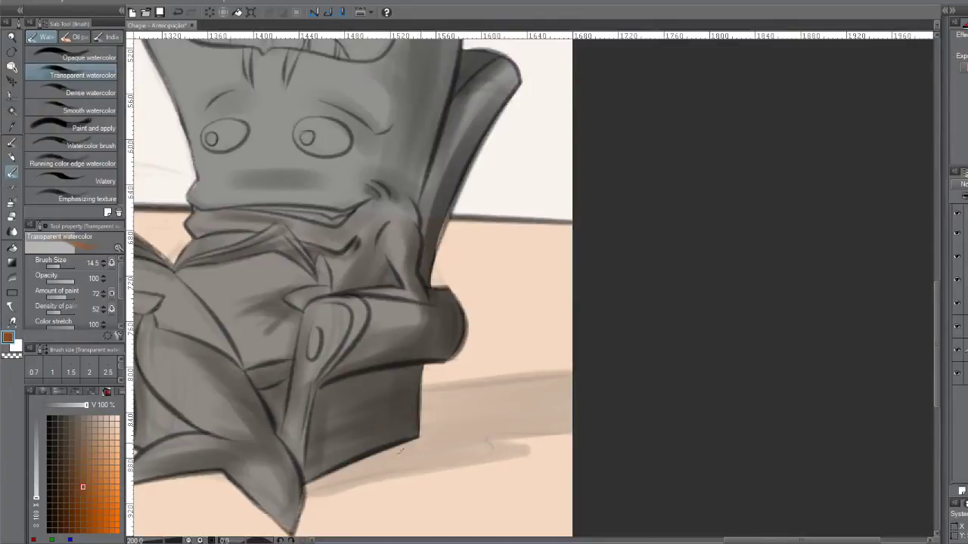
Paint a brown cast shadow on the floor between the other seated character's two shoes
scroll(519, 350, "down", 3)
scroll(389, 353, "up", 3)
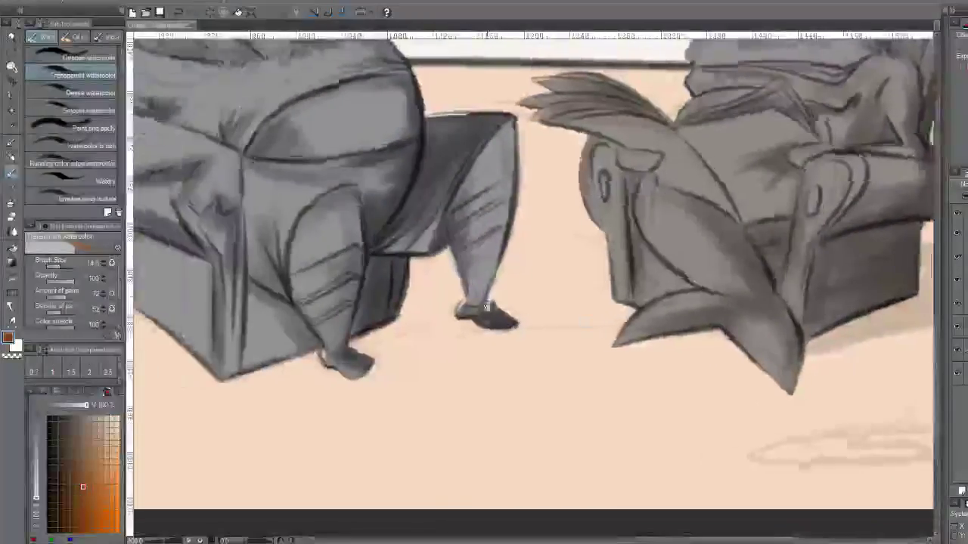
mouse_move(365, 349)
left_mouse_down()
mouse_move(483, 320)
mouse_move(365, 349)
mouse_move(481, 324)
mouse_move(376, 361)
mouse_move(413, 352)
left_mouse_up()
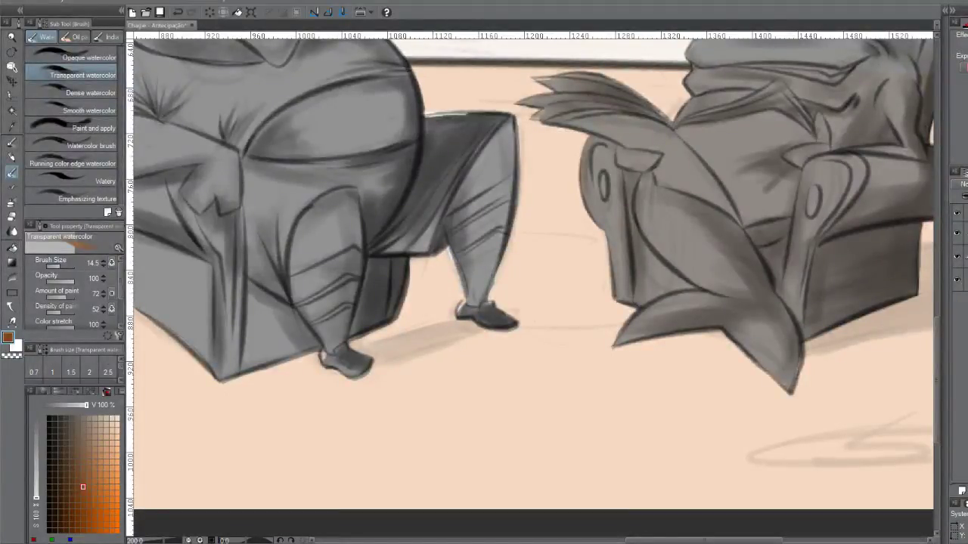
left_click_drag(474, 322, 377, 360)
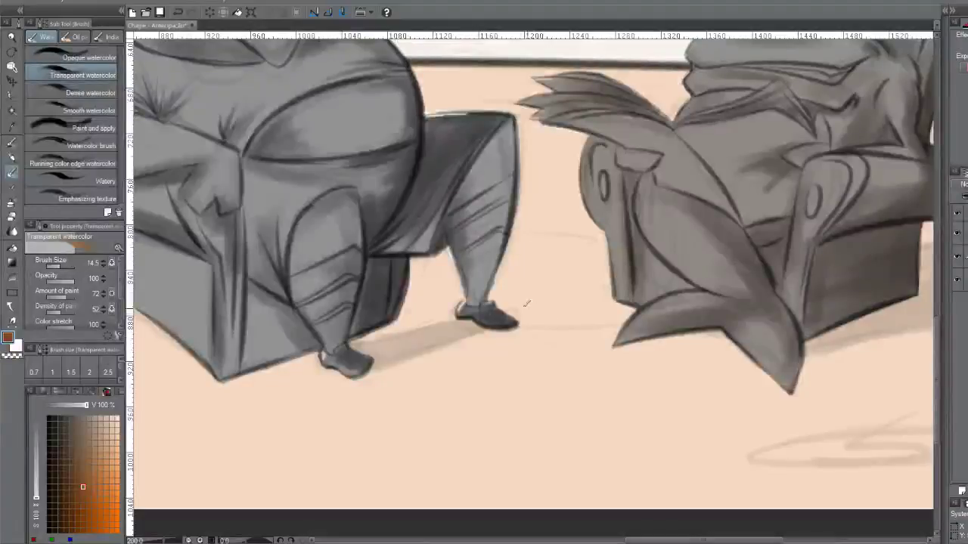
Paint a brown shadow on the floor from the bent leg and shoe across to the far armchair
mouse_move(490, 296)
left_mouse_down()
mouse_move(431, 347)
mouse_move(425, 395)
mouse_move(428, 375)
mouse_move(520, 343)
mouse_move(422, 392)
mouse_move(426, 370)
mouse_move(411, 400)
mouse_move(414, 386)
mouse_move(487, 350)
mouse_move(477, 346)
mouse_move(455, 372)
mouse_move(432, 350)
mouse_move(404, 399)
mouse_move(436, 370)
mouse_move(470, 364)
mouse_move(413, 402)
mouse_move(510, 362)
mouse_move(423, 398)
mouse_move(496, 376)
mouse_move(469, 391)
mouse_move(472, 402)
mouse_move(421, 425)
mouse_move(563, 417)
mouse_move(472, 415)
mouse_move(512, 406)
mouse_move(417, 422)
mouse_move(434, 414)
mouse_move(408, 415)
mouse_move(499, 381)
mouse_move(539, 353)
mouse_move(493, 360)
left_mouse_up()
scroll(424, 344, "up", 3)
key("ctrl+z")
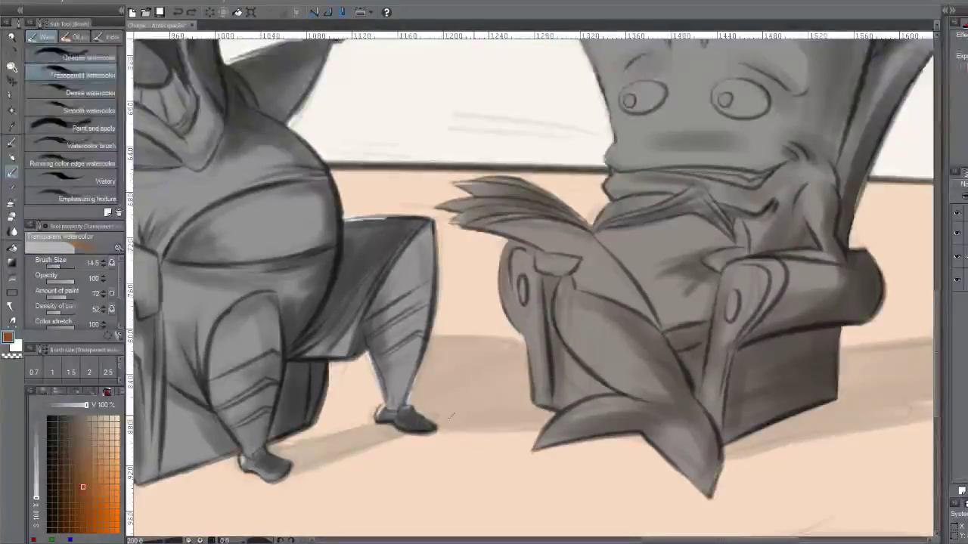
Refine the brown floor shadow between the near seated character's outer shoe and the far armchair, evening out its lower edge
left_click_drag(384, 447, 410, 433)
key("ctrl+z")
mouse_move(480, 422)
left_mouse_down()
mouse_move(533, 416)
mouse_move(433, 427)
mouse_move(534, 397)
mouse_move(489, 387)
mouse_move(517, 370)
mouse_move(409, 388)
mouse_move(507, 353)
left_mouse_up()
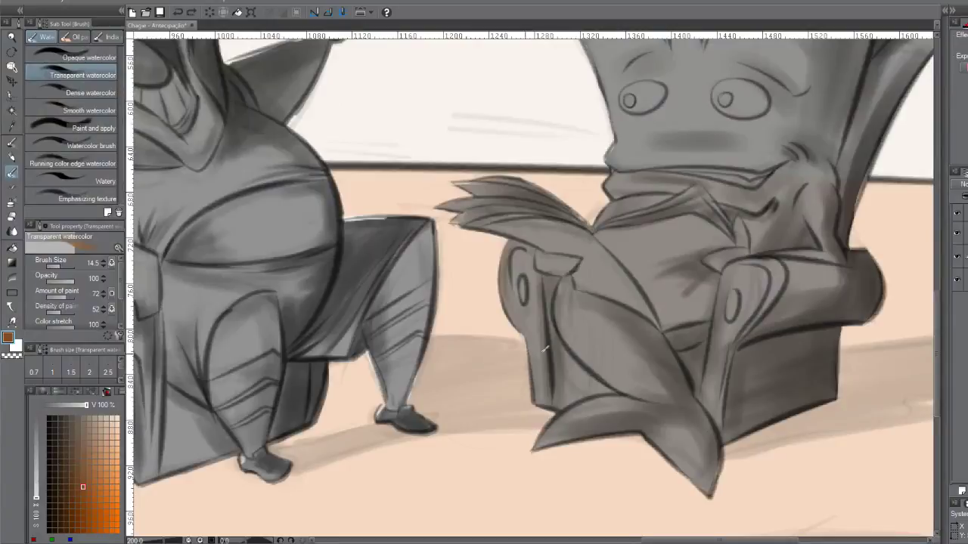
left_click_drag(522, 412, 553, 411)
left_click_drag(511, 435, 435, 429)
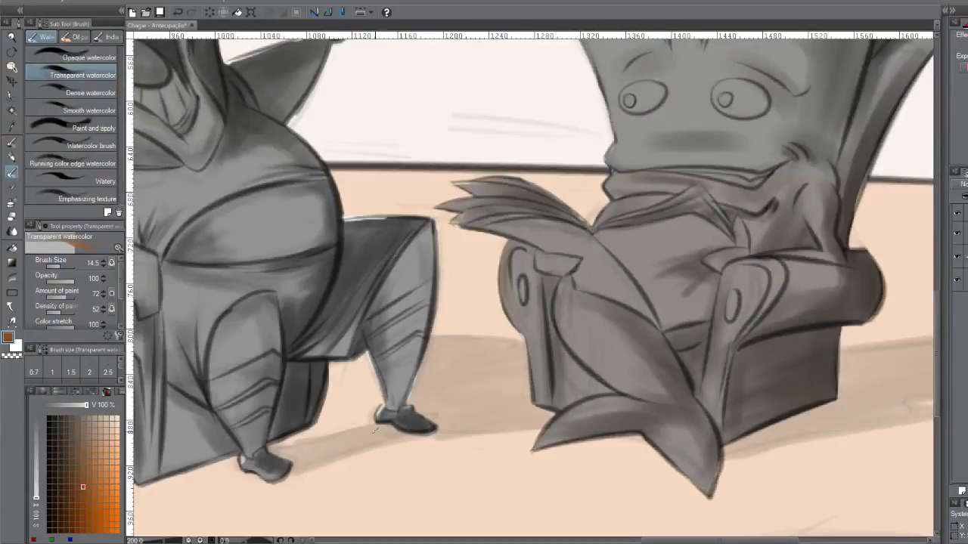
Fill in the brown floor shadow between the near seated character's legs, from the armchair base to the outer shoe
mouse_move(301, 441)
left_mouse_down()
mouse_move(377, 418)
mouse_move(329, 401)
mouse_move(317, 421)
left_mouse_up()
left_click_drag(383, 406, 324, 410)
mouse_move(381, 387)
left_mouse_down()
mouse_move(315, 386)
mouse_move(348, 378)
left_mouse_up()
left_click_drag(334, 419, 278, 443)
left_click_drag(377, 407, 349, 410)
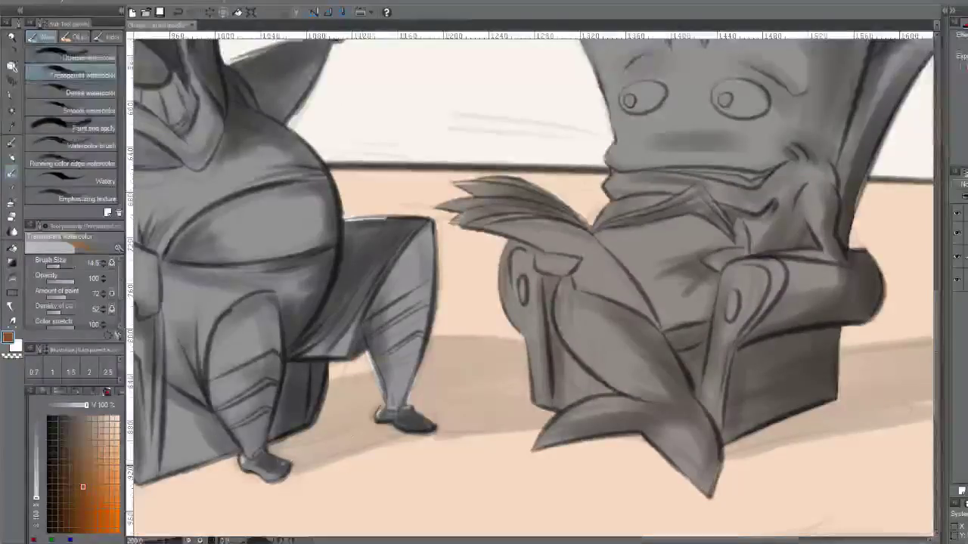
scroll(481, 325, "down", 4)
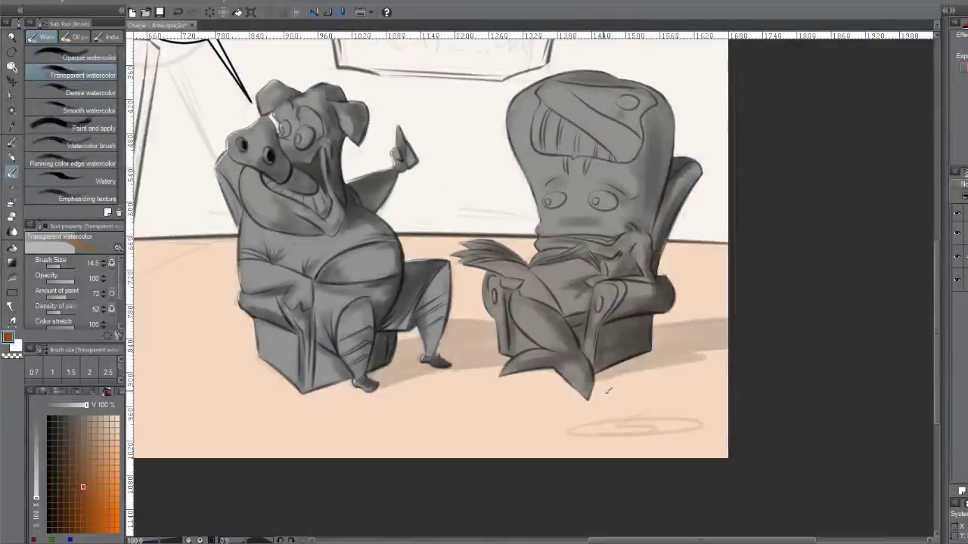
key("ctrl+z")
mouse_move(612, 378)
left_mouse_down()
mouse_move(725, 358)
mouse_move(597, 381)
mouse_move(640, 377)
left_mouse_up()
key("ctrl+z")
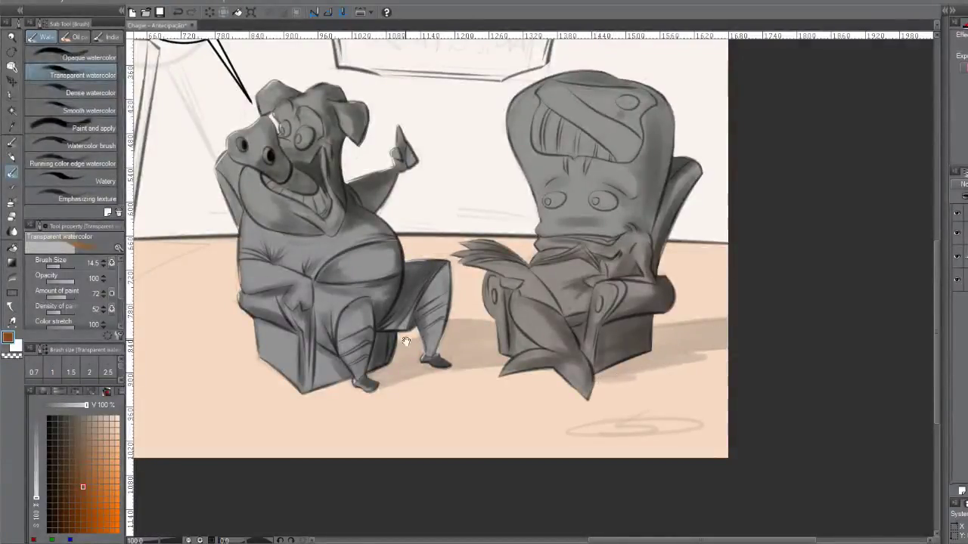
Paint a brown cast shadow on the floor around the standing character's sandals, extending toward the door
scroll(713, 333, "left", 5)
mouse_move(256, 295)
left_mouse_down()
mouse_move(314, 259)
mouse_move(255, 286)
left_mouse_up()
mouse_move(333, 262)
left_mouse_down()
mouse_move(345, 266)
mouse_move(340, 282)
mouse_move(318, 262)
mouse_move(303, 265)
mouse_move(288, 294)
mouse_move(260, 291)
left_mouse_up()
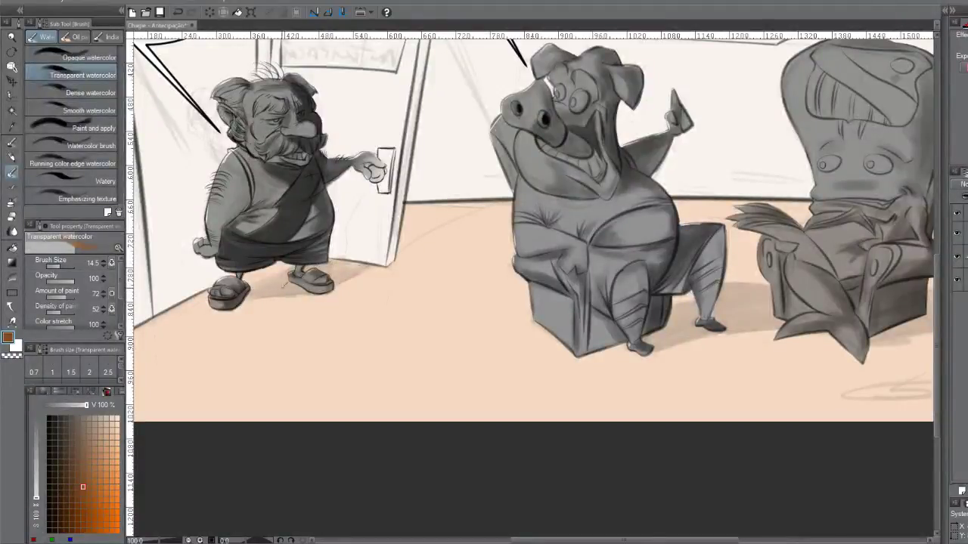
left_click_drag(302, 266, 276, 275)
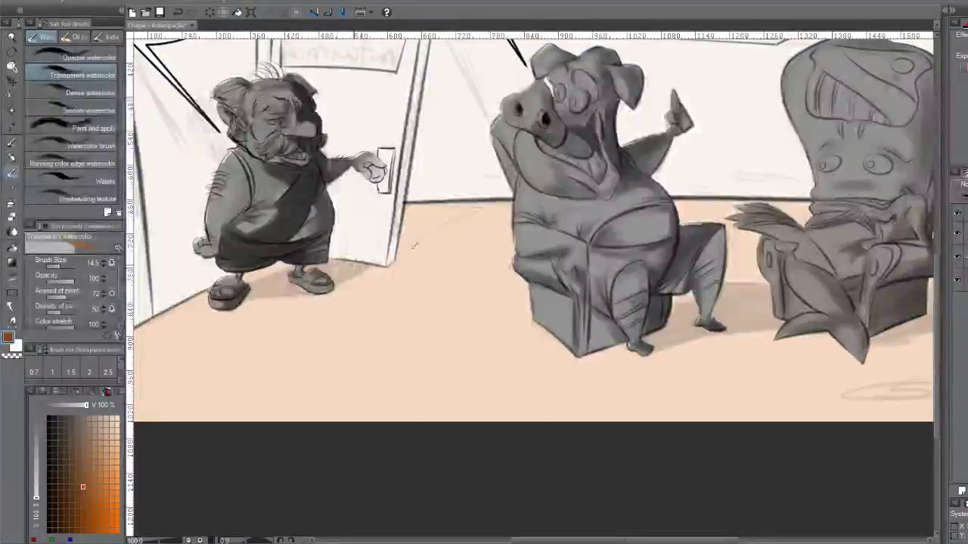
Paint a brown wedge-shaped shadow on the floor behind the open door, from its lower corner back along the wall line
left_click_drag(418, 219, 395, 247)
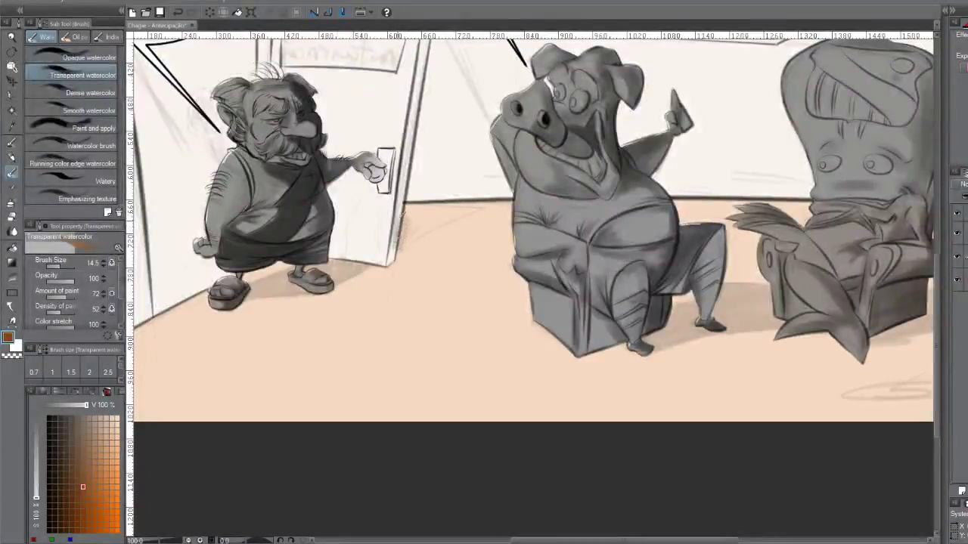
mouse_move(407, 210)
left_mouse_down()
mouse_move(468, 210)
mouse_move(416, 229)
mouse_move(425, 235)
mouse_move(392, 251)
mouse_move(445, 203)
left_mouse_up()
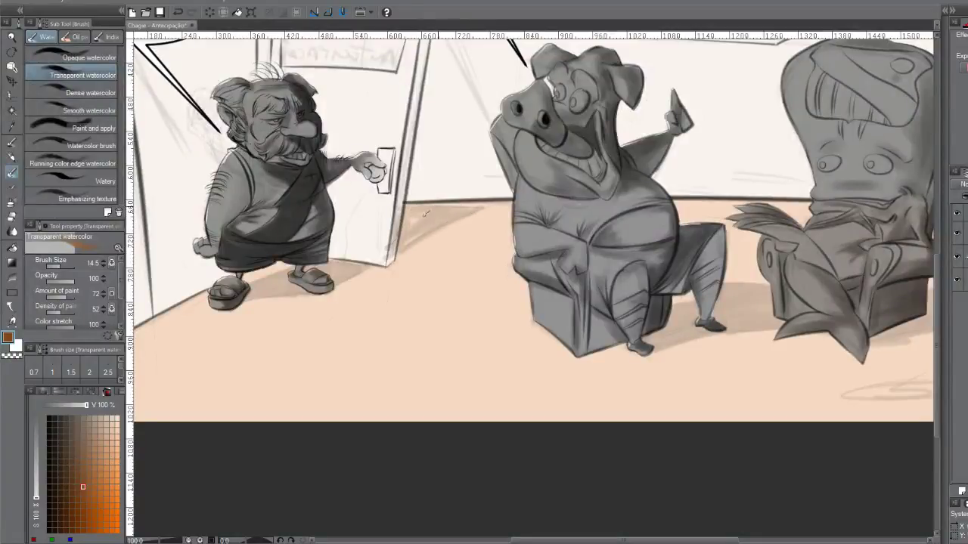
left_click_drag(392, 254, 439, 205)
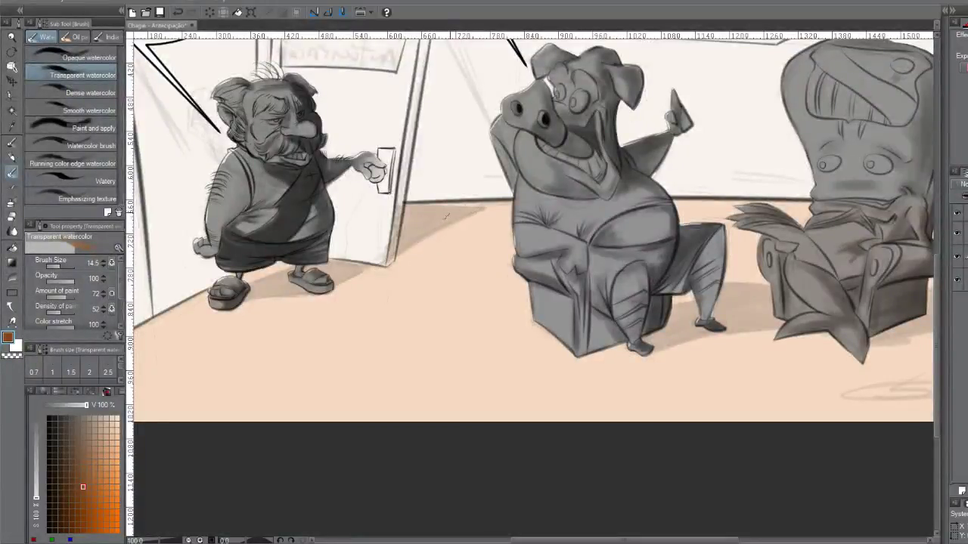
scroll(530, 280, "down", 3)
scroll(529, 280, "up", 3)
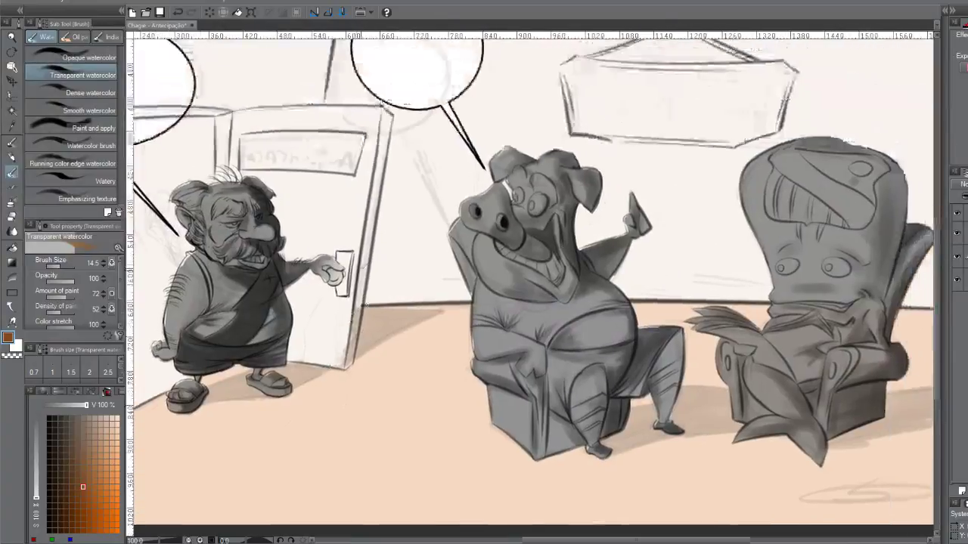
Shade the long edge of the open door in brown with the Transparent watercolor brush at size 14.5
left_click_drag(356, 266, 354, 330)
left_click_drag(379, 183, 368, 247)
left_click_drag(366, 206, 345, 375)
left_click_drag(387, 124, 375, 200)
mouse_move(388, 106)
left_mouse_down()
mouse_move(378, 174)
mouse_move(390, 133)
mouse_move(386, 155)
left_mouse_up()
left_click_drag(378, 229, 368, 278)
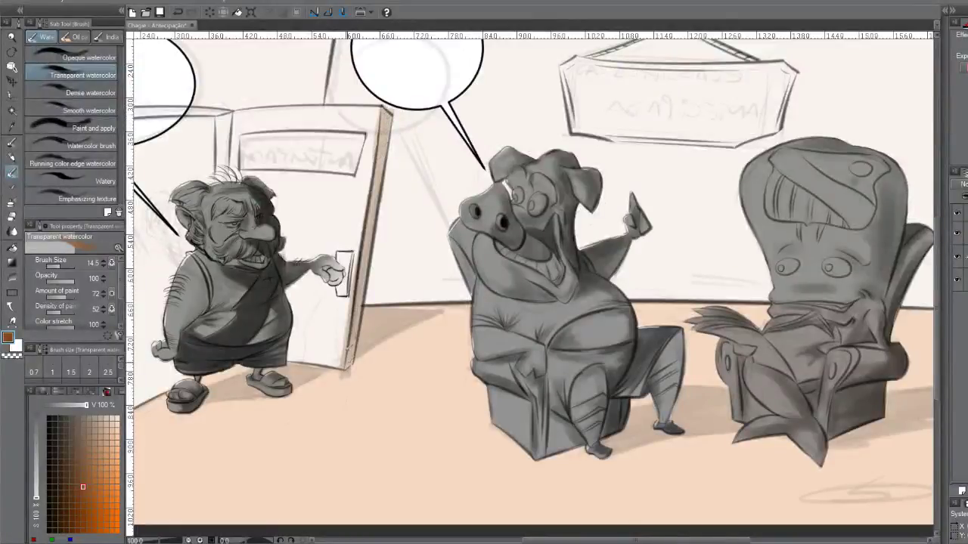
key("e")
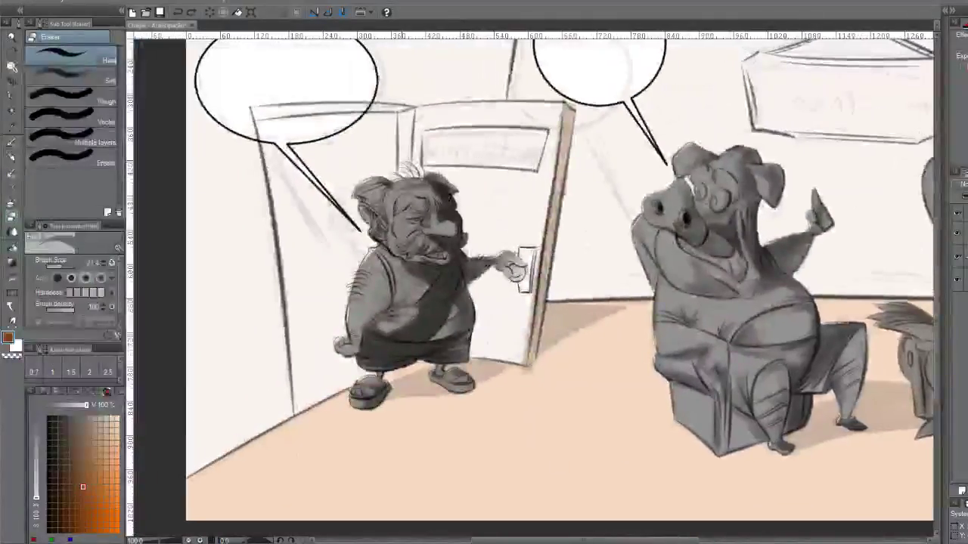
Add brown shading to the door frame's inner edge and the plate around the door handle
key("b")
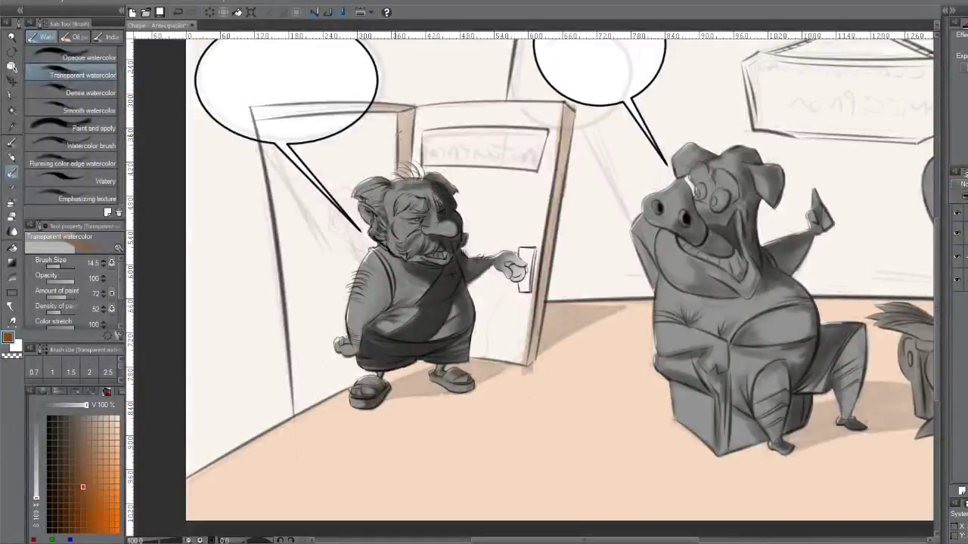
mouse_move(540, 248)
left_mouse_down()
mouse_move(533, 296)
mouse_move(531, 249)
mouse_move(531, 286)
left_mouse_up()
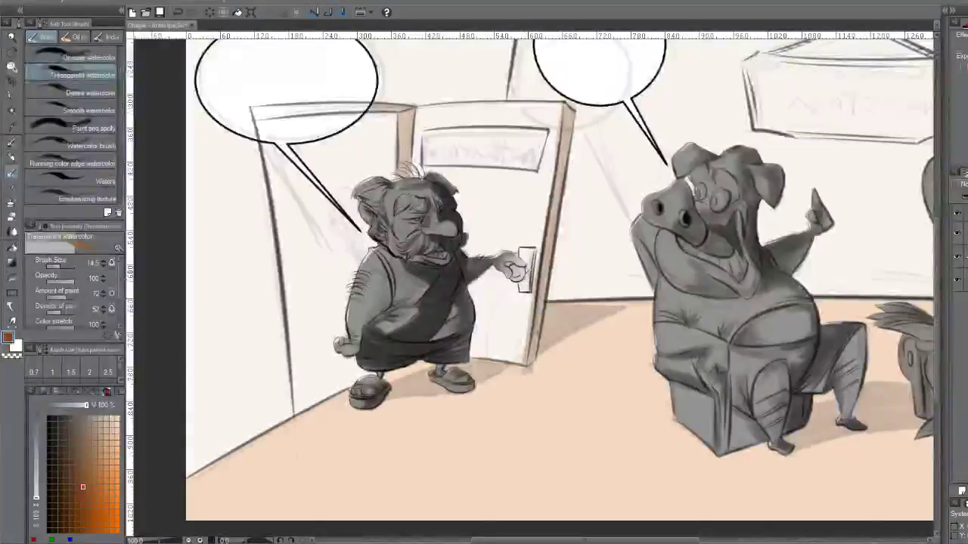
mouse_move(530, 288)
left_mouse_down()
mouse_move(527, 265)
mouse_move(520, 277)
mouse_move(517, 264)
left_mouse_up()
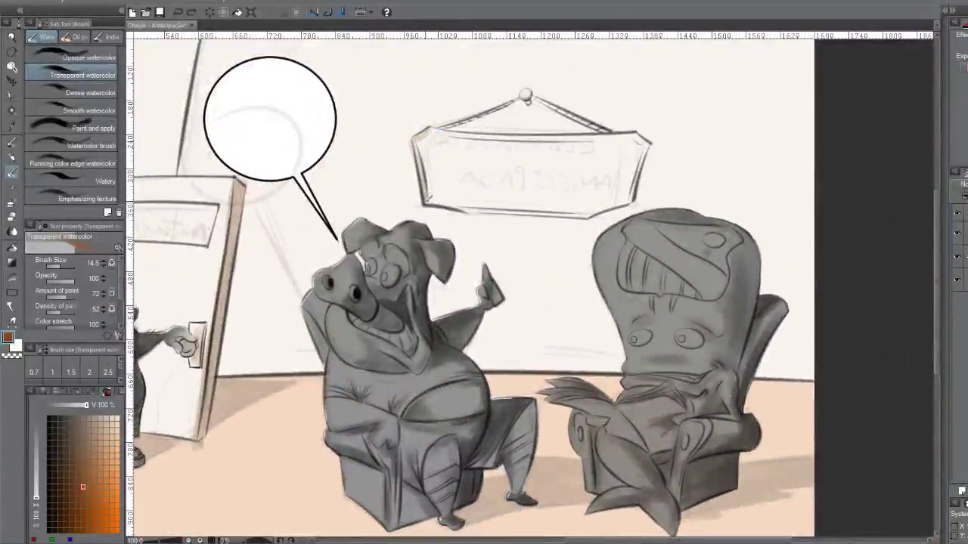
Shade the bottom, angled side and top edges of the hanging sign's frame in brown
left_click_drag(425, 204, 490, 206)
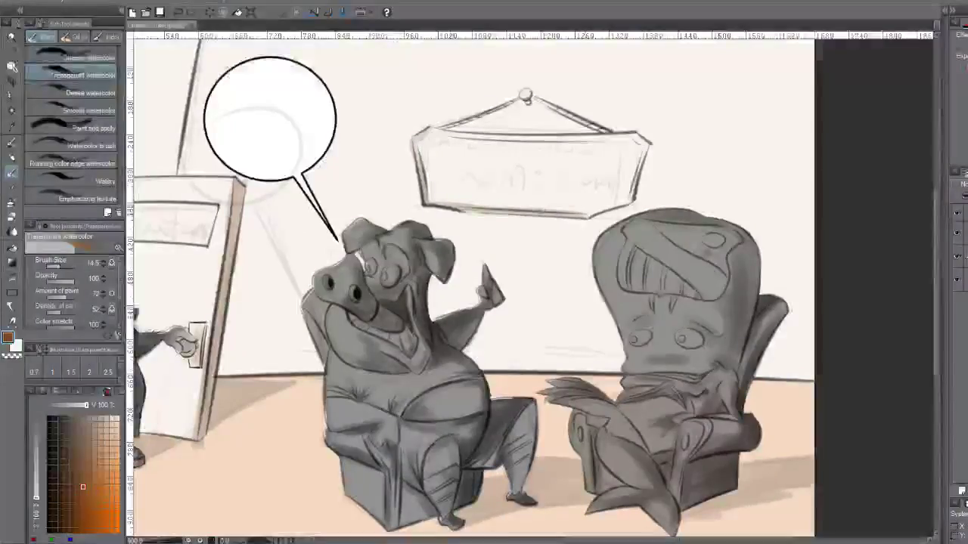
mouse_move(527, 215)
left_mouse_down()
mouse_move(581, 215)
mouse_move(643, 192)
mouse_move(648, 155)
left_mouse_up()
mouse_move(627, 201)
left_mouse_down()
mouse_move(644, 150)
mouse_move(656, 147)
left_mouse_up()
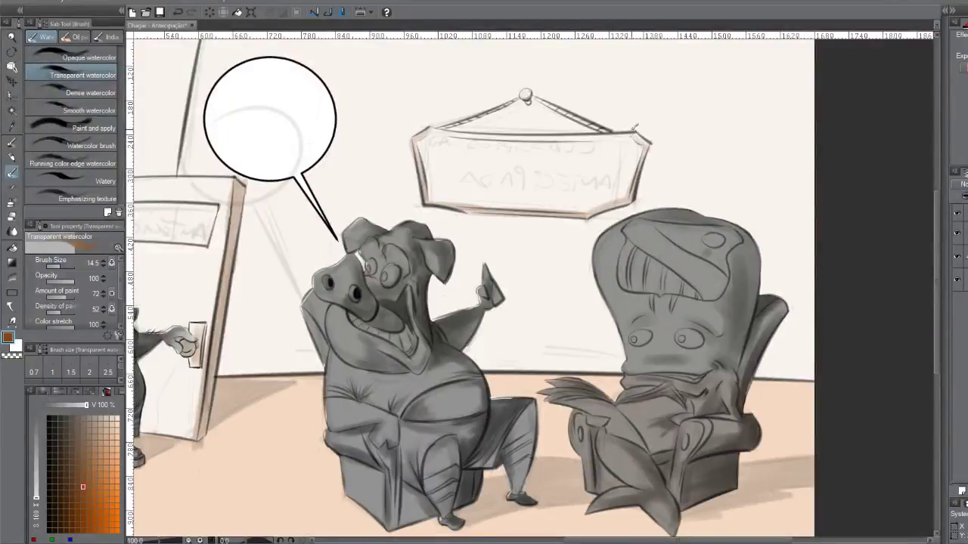
left_click_drag(435, 127, 605, 133)
left_click_drag(431, 127, 628, 137)
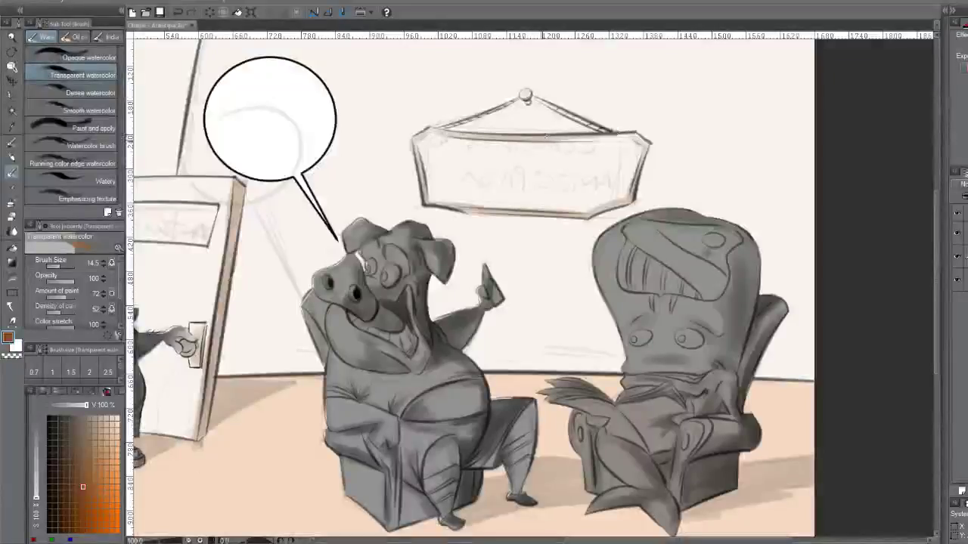
left_click_drag(546, 141, 634, 136)
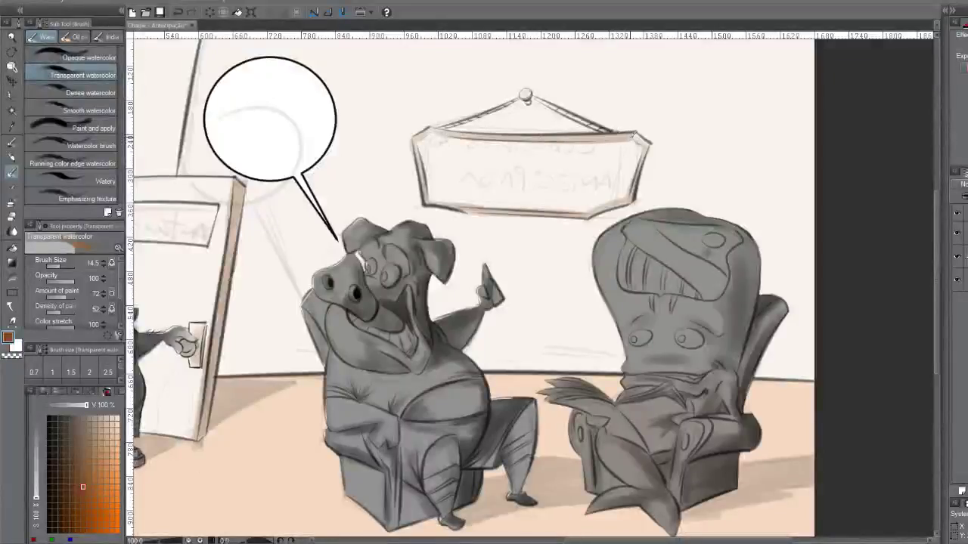
Undo and redo the last stroke on the sign's frame repeatedly to compare the shading
key("ctrl+z")
key("ctrl+y")
key("ctrl+z")
key("ctrl+y")
key("ctrl+z")
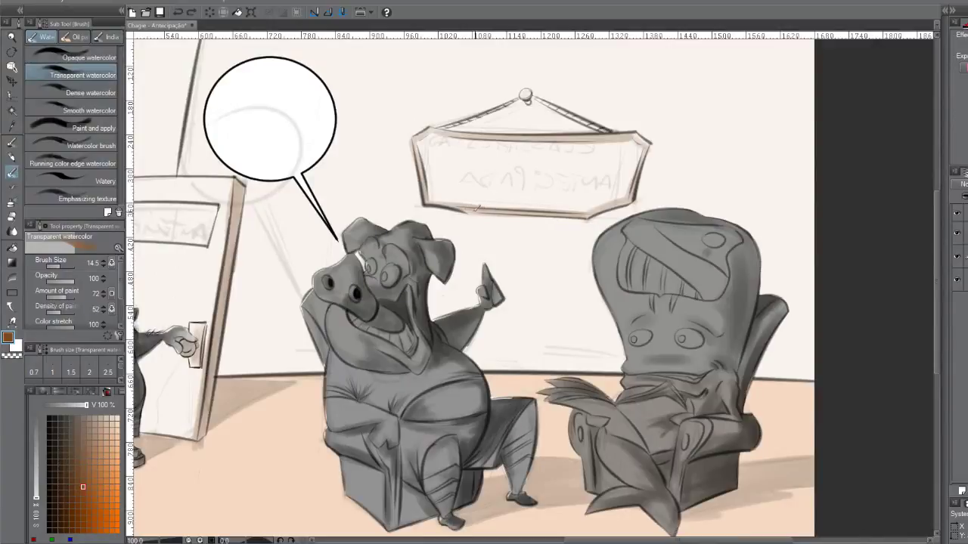
mouse_move(481, 231)
left_mouse_down()
mouse_move(438, 209)
mouse_move(468, 225)
mouse_move(546, 226)
left_mouse_up()
key("ctrl+z")
left_click_drag(447, 226, 605, 232)
key("ctrl+z")
left_click_drag(447, 225, 598, 233)
key("ctrl+z")
left_click_drag(470, 226, 598, 226)
key("ctrl+z")
Paint the sign's cast shadow on the wall below and beside it, filling it with a brush size of 25.5
left_click_drag(469, 226, 597, 230)
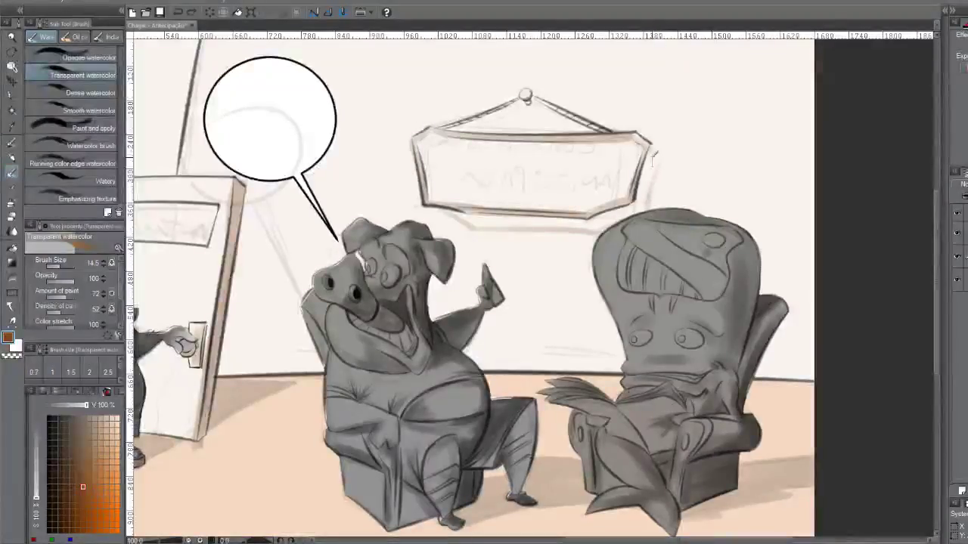
key("bracketright")
key("bracketright")
mouse_move(649, 160)
left_mouse_down()
mouse_move(639, 206)
mouse_move(651, 153)
mouse_move(644, 197)
mouse_move(607, 222)
mouse_move(632, 204)
mouse_move(594, 223)
mouse_move(465, 217)
mouse_move(483, 224)
mouse_move(458, 211)
left_mouse_up()
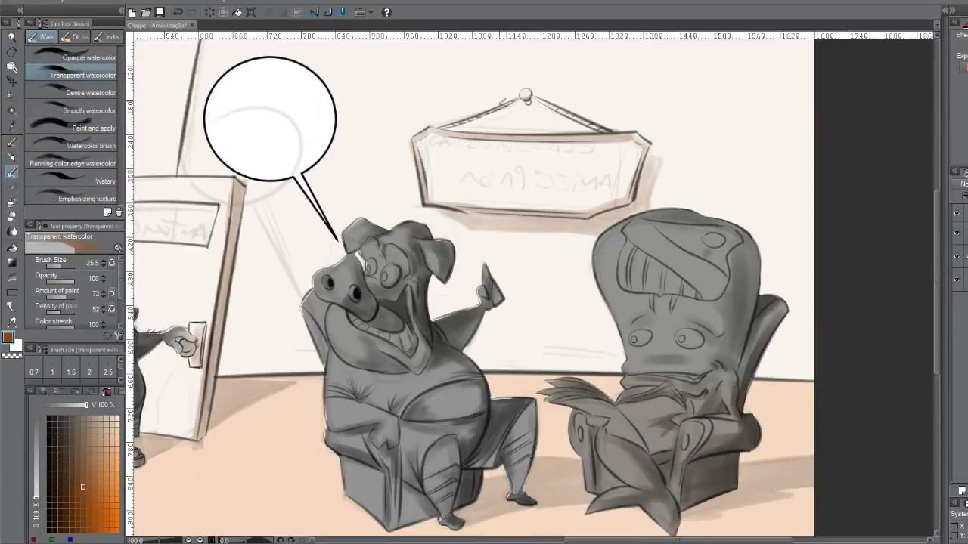
Set the brush size to 13.3, shade along the sign's hanging cord and touch up the sign's wall shadow
key("bracketleft")
key("bracketright")
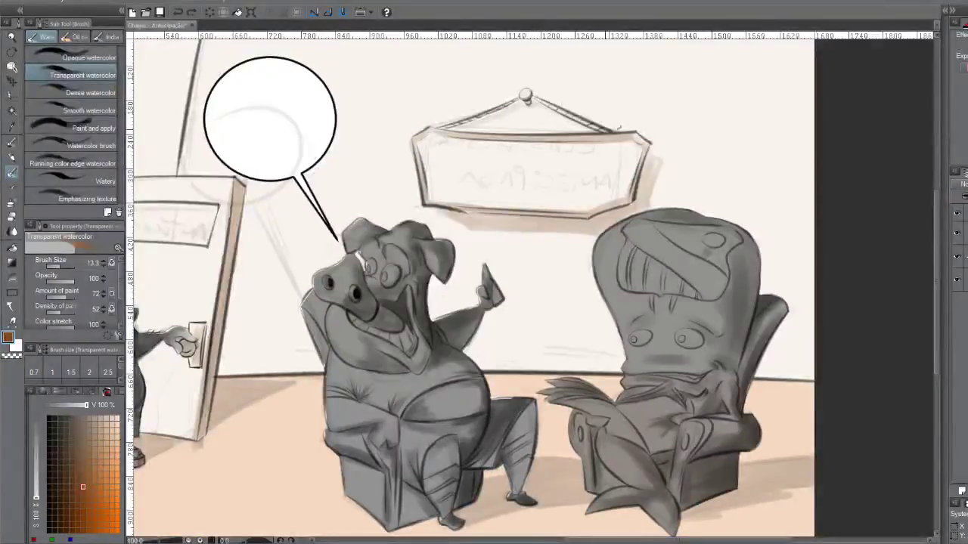
left_click_drag(594, 119, 620, 132)
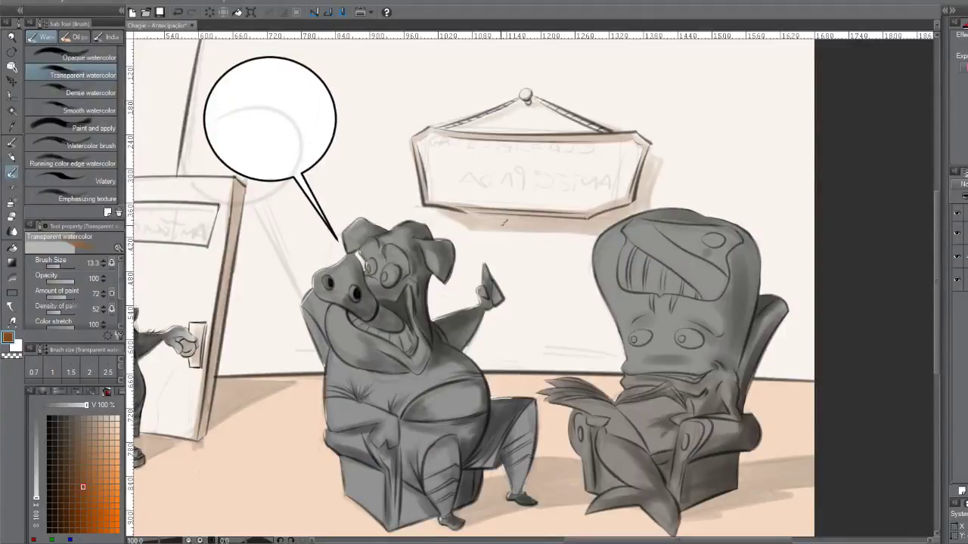
scroll(555, 183, "down", 2)
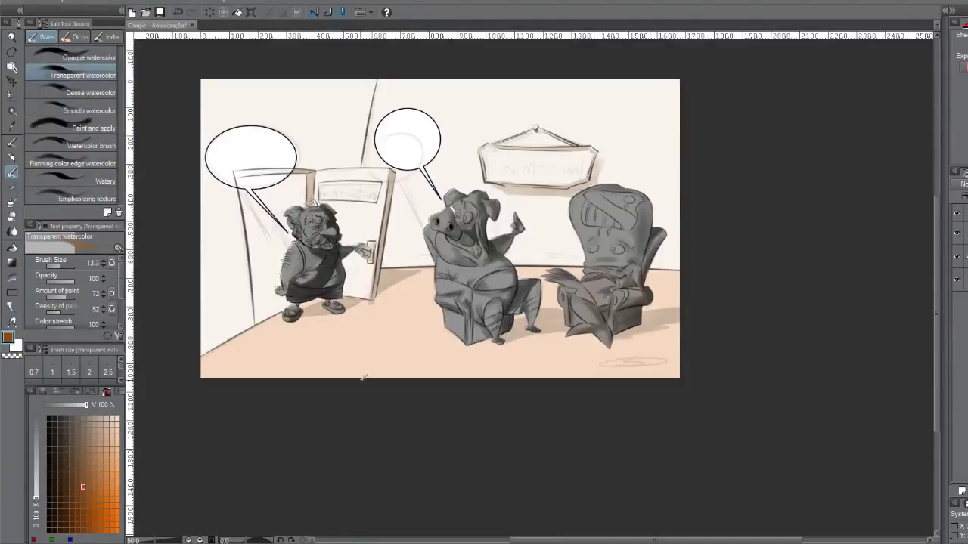
left_click_drag(488, 132, 539, 175)
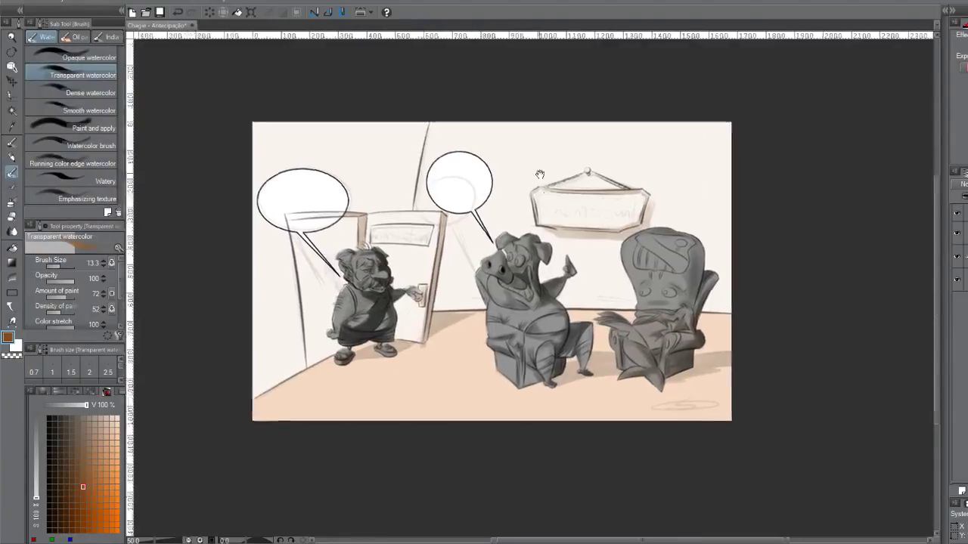
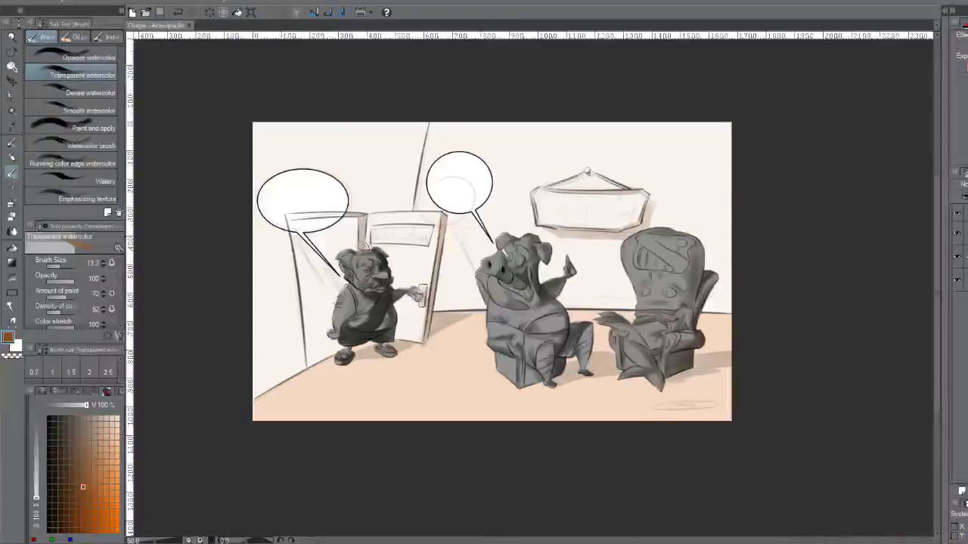
left_click(649, 213)
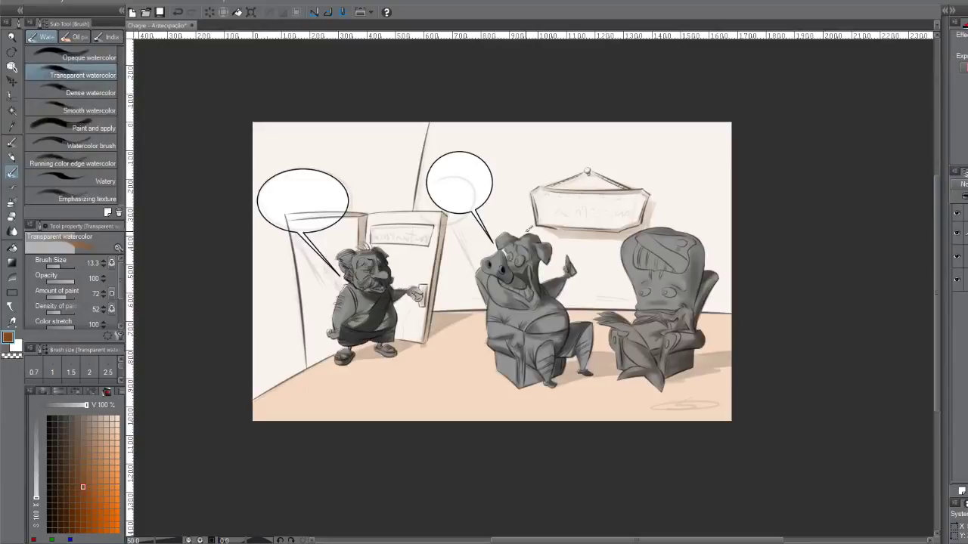
Sample the dark grey beside the mustached character's nose, then choose a lighter grey from the color grid
scroll(529, 230, "up", 3)
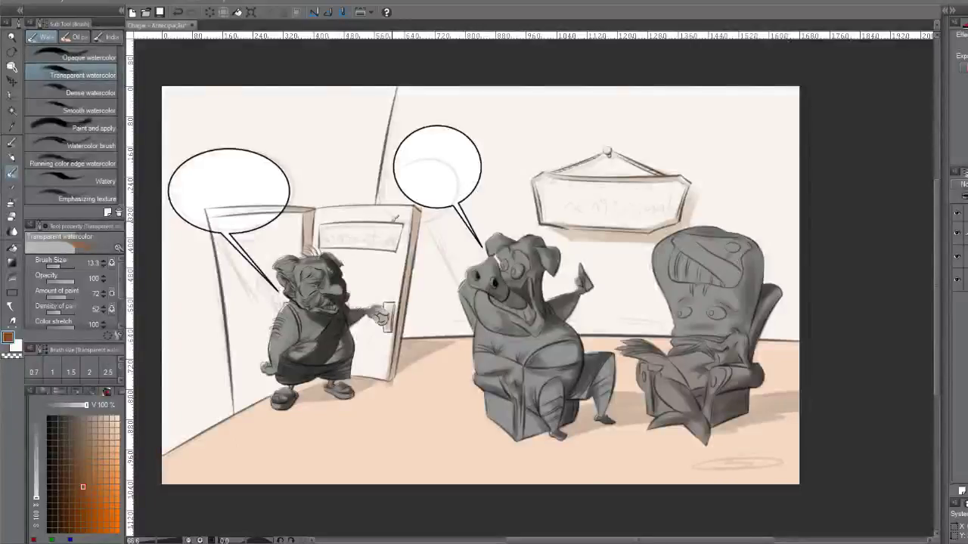
left_click_drag(385, 242, 489, 213)
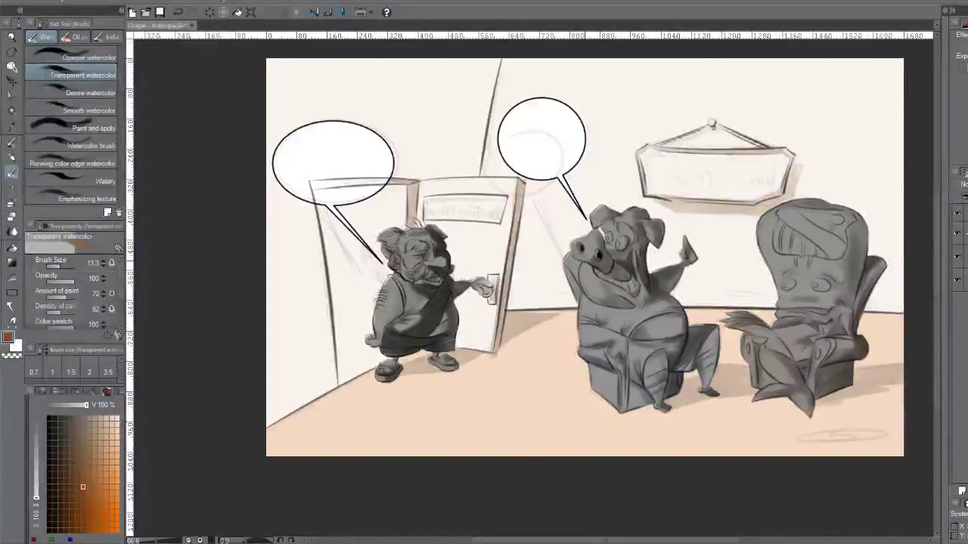
scroll(541, 244, "up", 2)
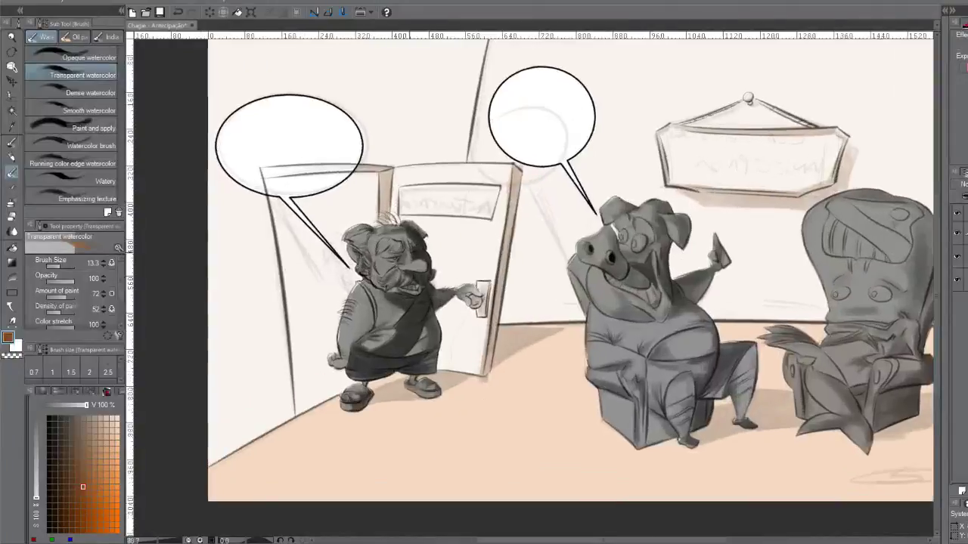
scroll(454, 235, "up", 2)
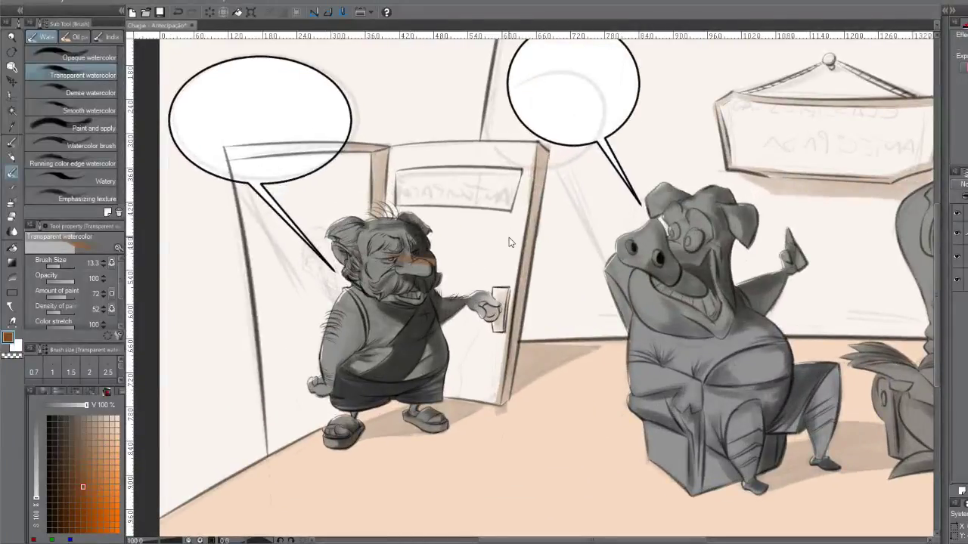
scroll(512, 235, "up", 2)
scroll(482, 296, "up", 2)
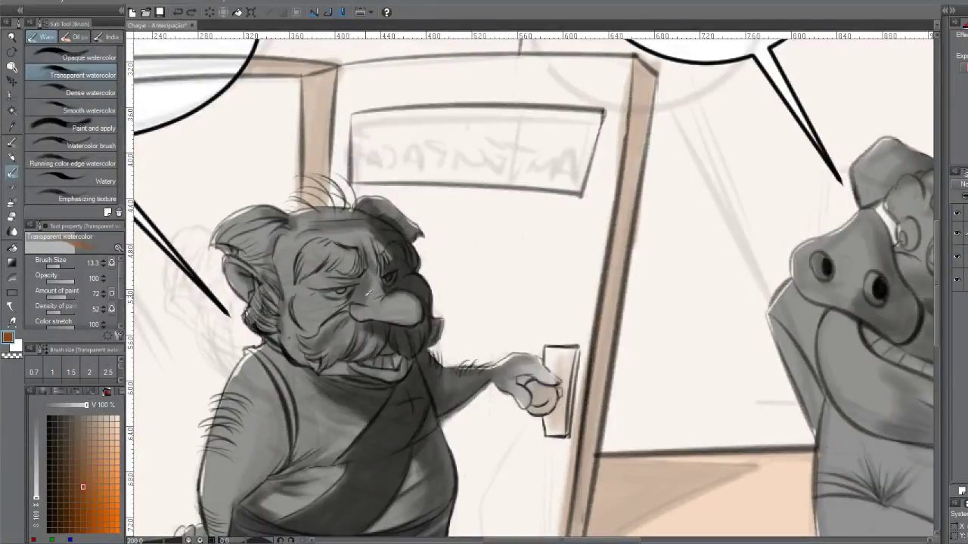
left_click_drag(382, 296, 420, 277)
scroll(420, 277, "up", 2)
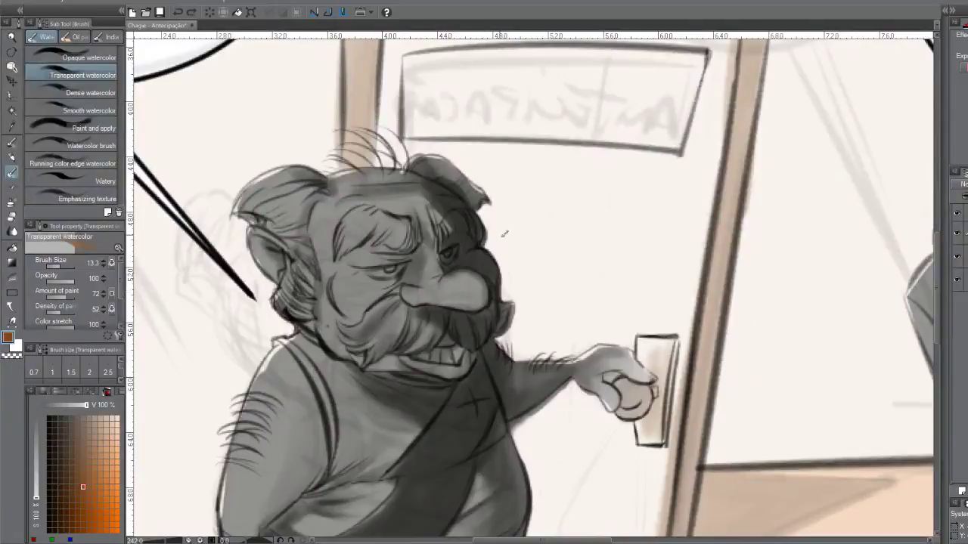
left_click(484, 257, "alt")
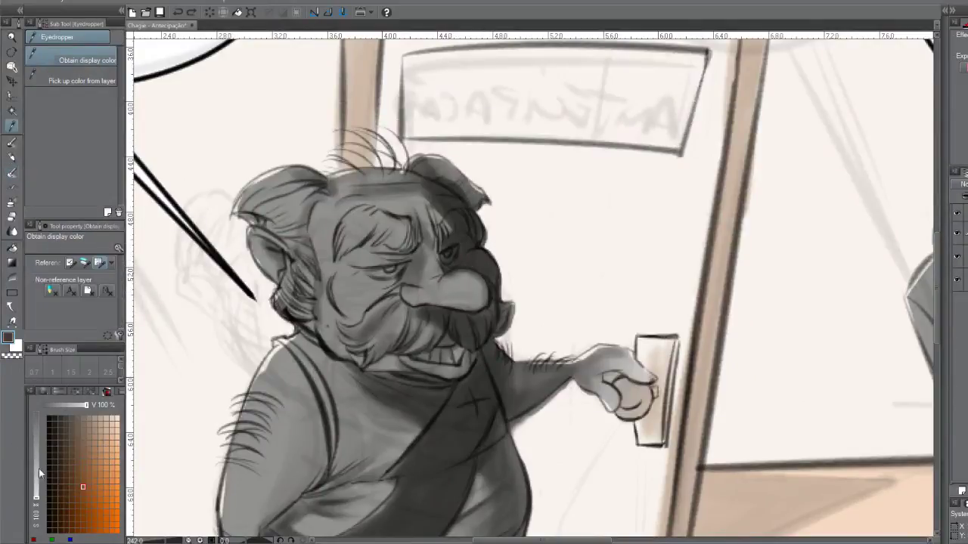
left_click(69, 407)
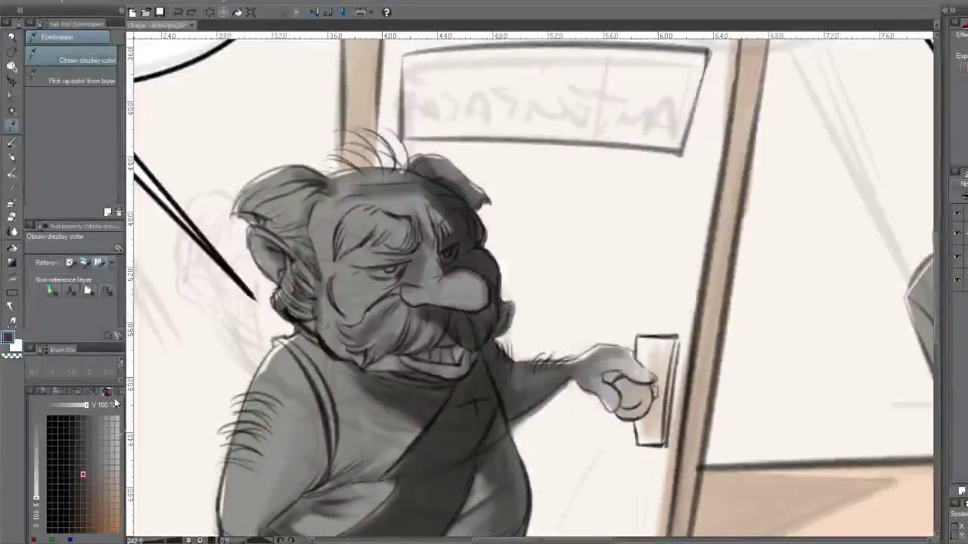
left_click(316, 368)
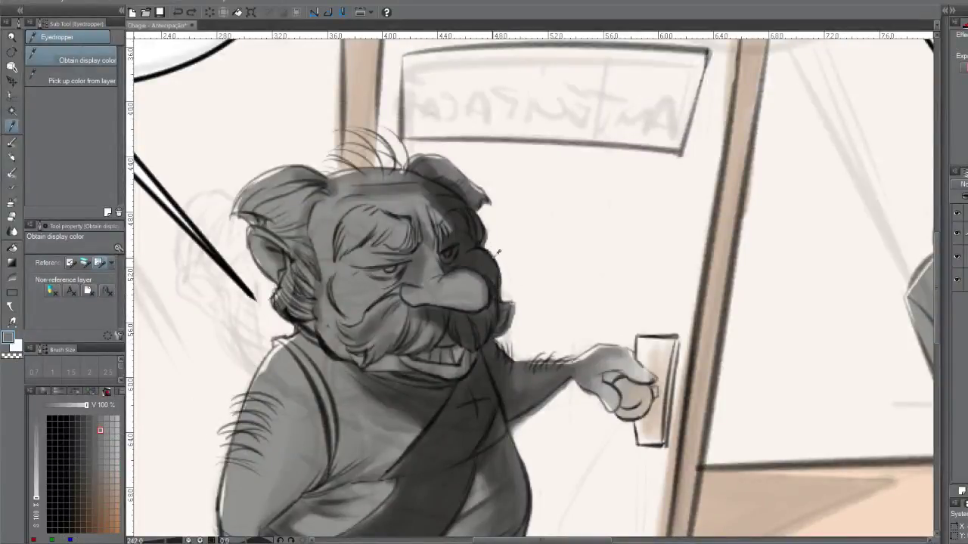
scroll(497, 255, "up", 3)
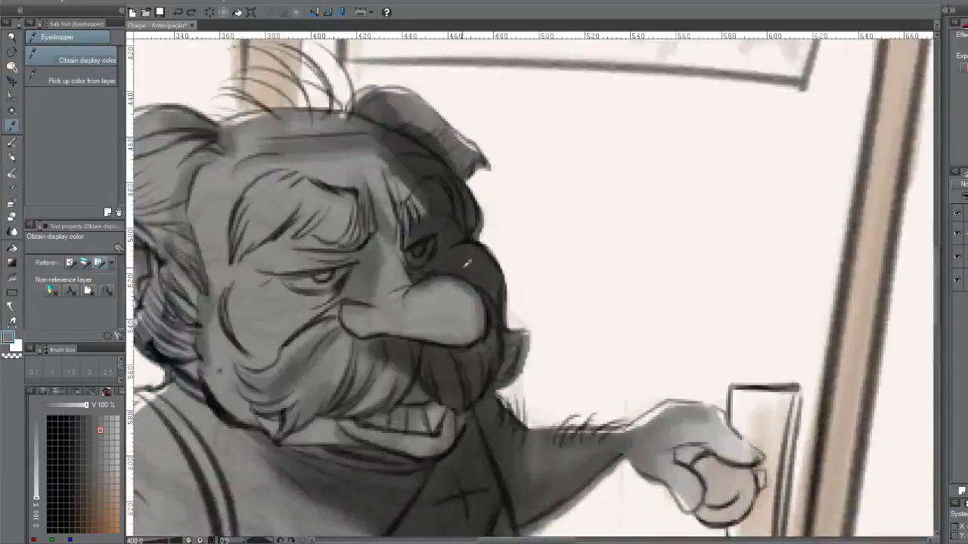
left_click(470, 239)
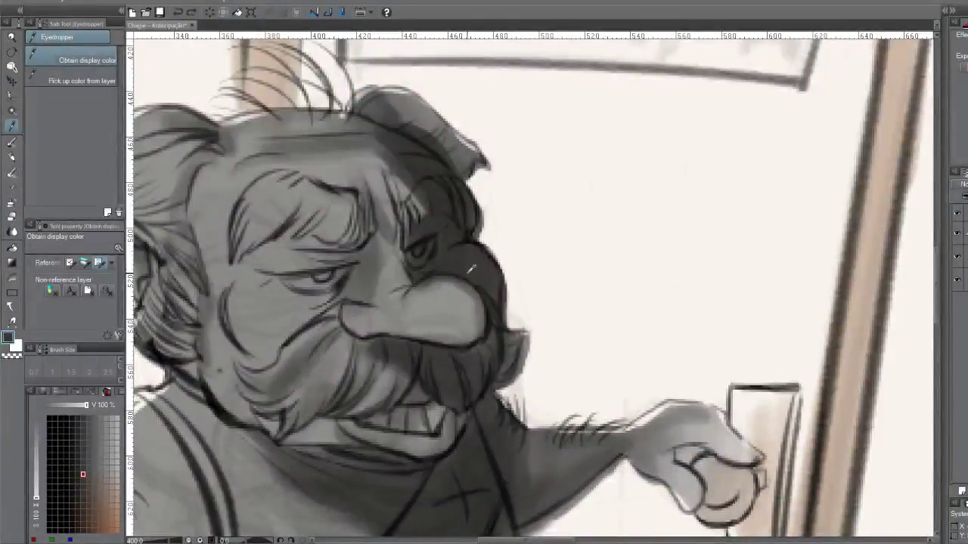
left_click(106, 437)
left_click(105, 430)
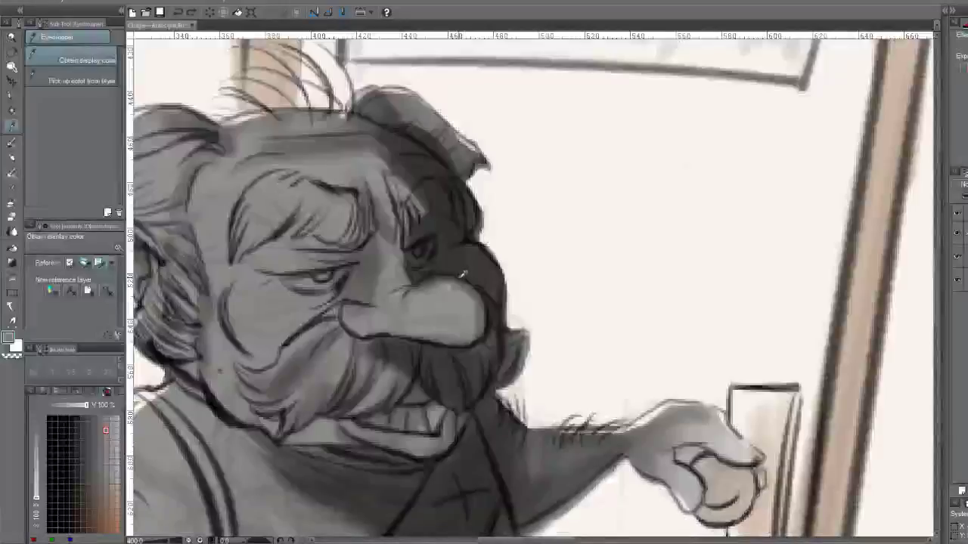
Lighten the mustached character's shadowed eye with light grey Transparent watercolor strokes at brush size 2.4
key("b")
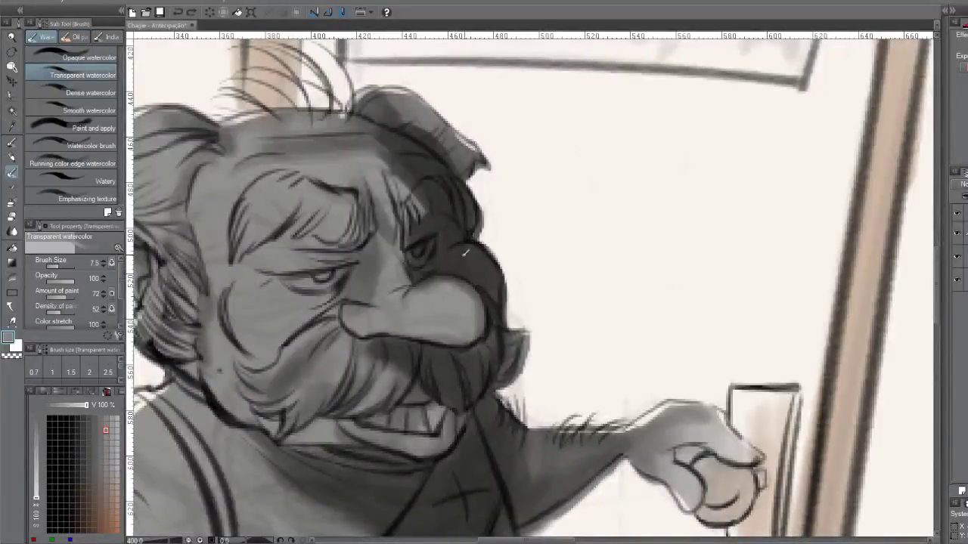
key("bracketleft")
key("bracketleft")
key("bracketleft")
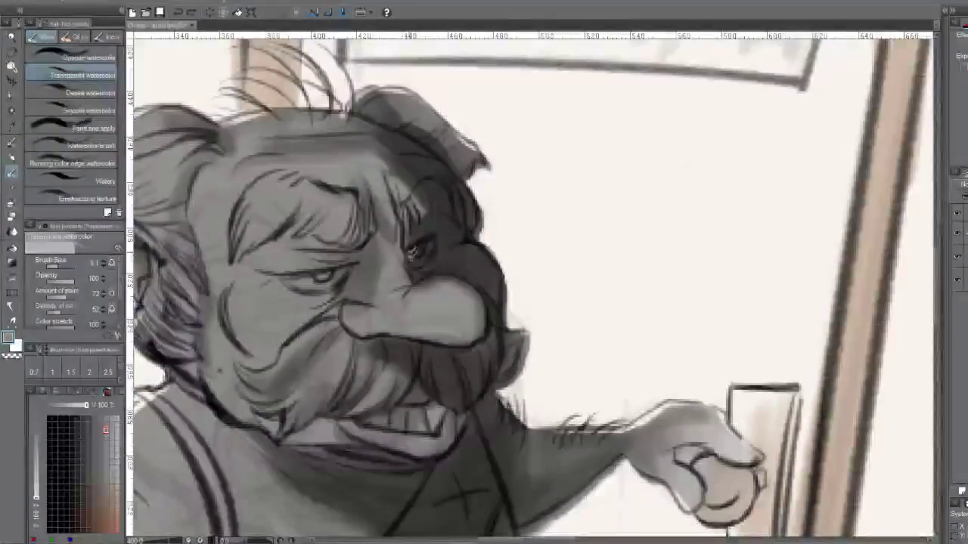
mouse_move(416, 252)
left_mouse_down()
mouse_move(436, 239)
mouse_move(412, 257)
mouse_move(425, 250)
mouse_move(421, 259)
mouse_move(420, 244)
mouse_move(438, 233)
mouse_move(414, 251)
mouse_move(431, 237)
left_mouse_up()
left_click_drag(413, 261, 435, 234)
left_click_drag(424, 254, 438, 236)
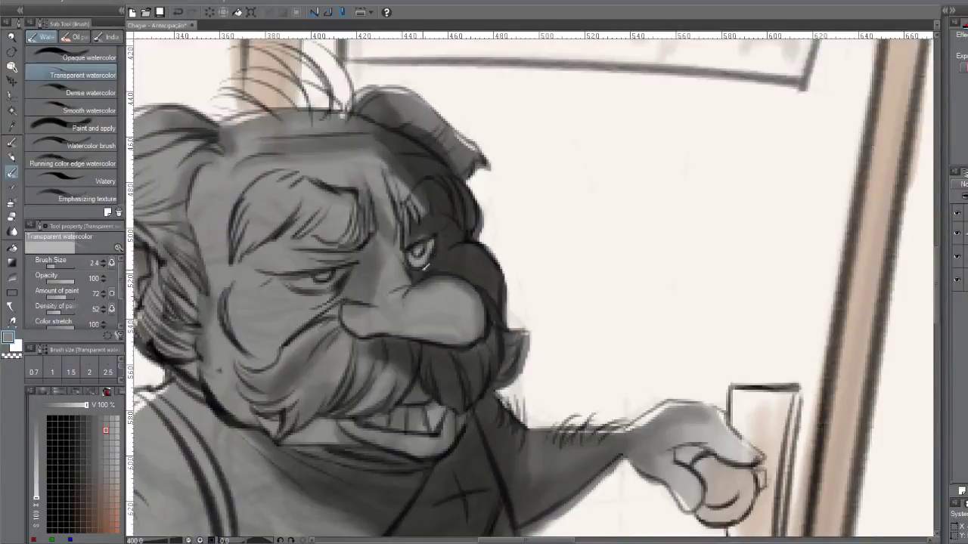
left_click_drag(440, 249, 426, 267)
key("ctrl+z")
key("ctrl+z")
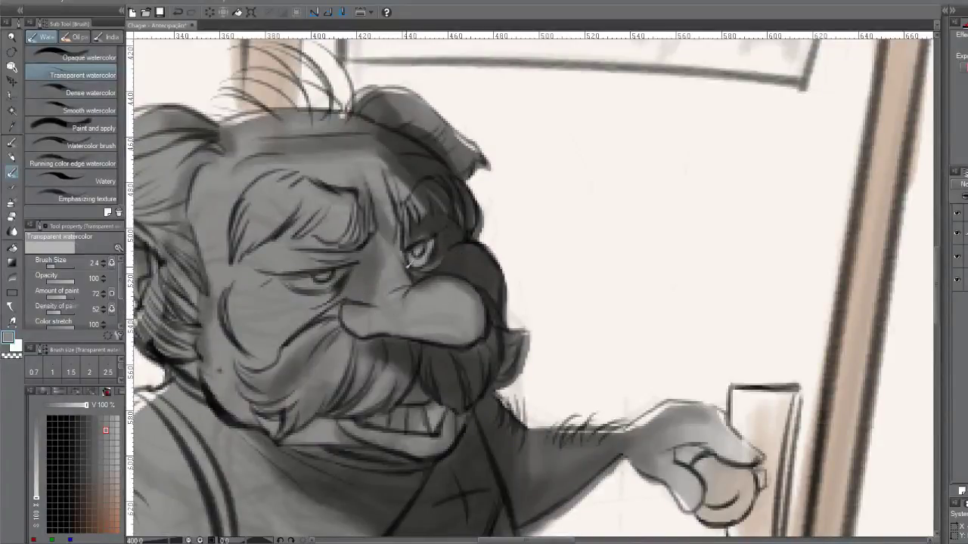
Enlarge the Transparent watercolor brush to 8.0 and lighten the mustached character's upper nose and the bridge up to the brows
key("bracketright")
key("bracketright")
key("bracketright")
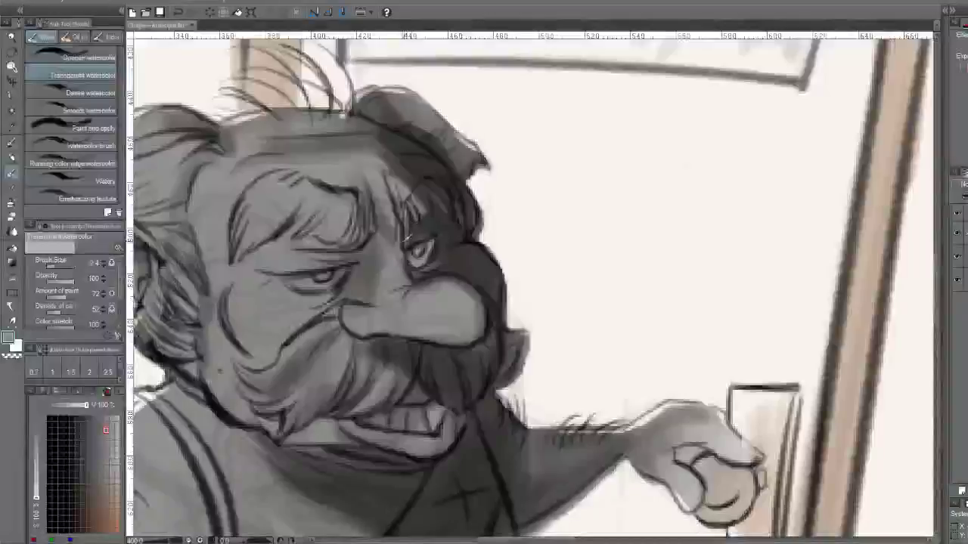
key("bracketright")
key("bracketright")
key("bracketright")
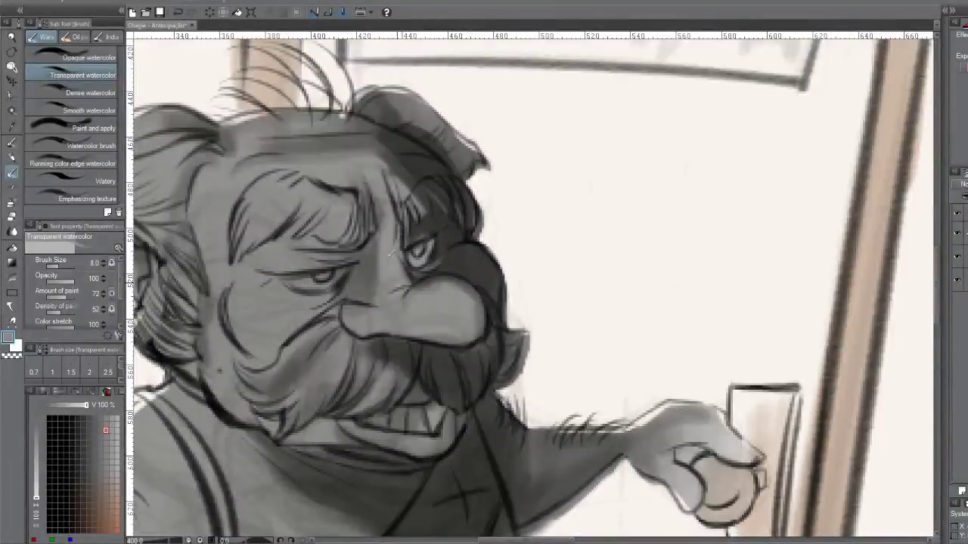
left_click_drag(407, 286, 450, 291)
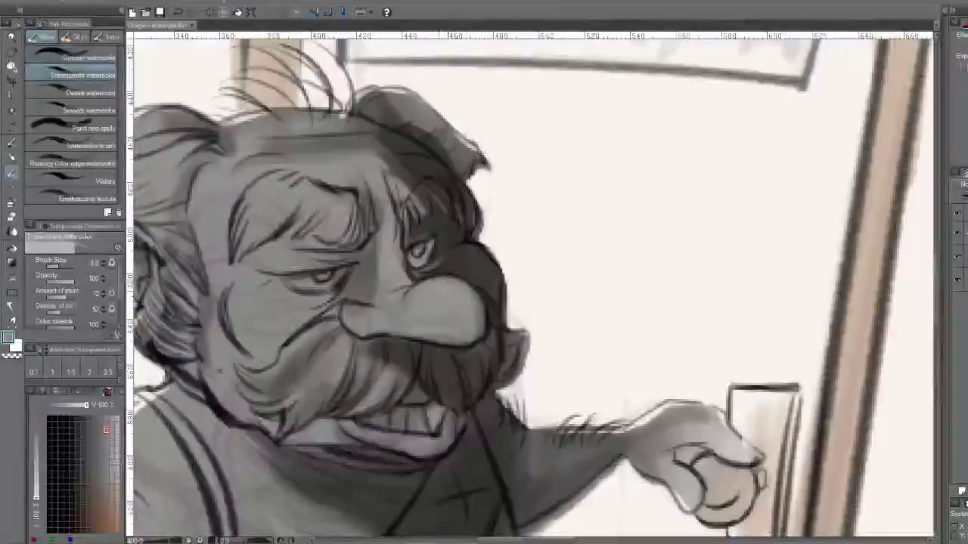
left_click_drag(471, 283, 410, 287)
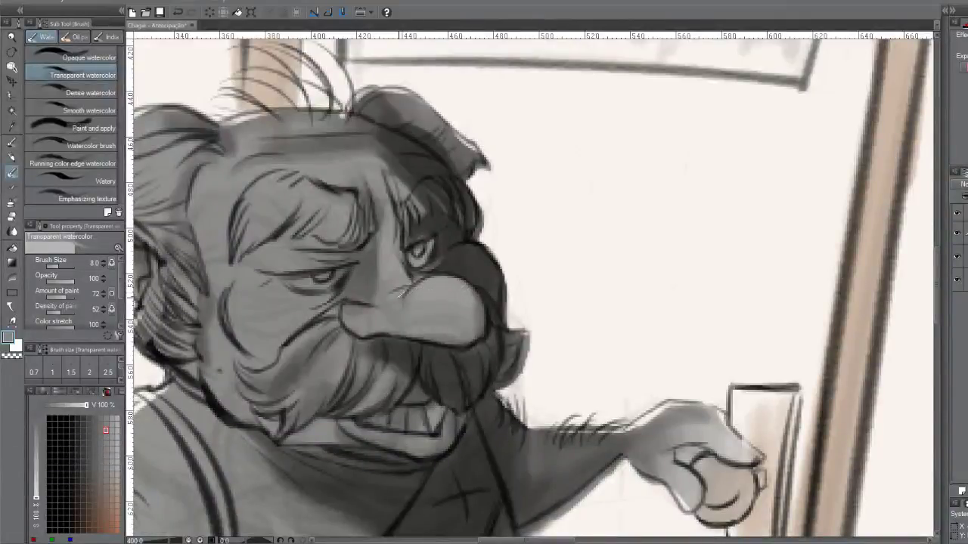
left_click_drag(376, 293, 377, 270)
mouse_move(386, 220)
left_mouse_down()
mouse_move(370, 189)
mouse_move(374, 213)
mouse_move(381, 177)
mouse_move(378, 202)
mouse_move(375, 193)
left_mouse_up()
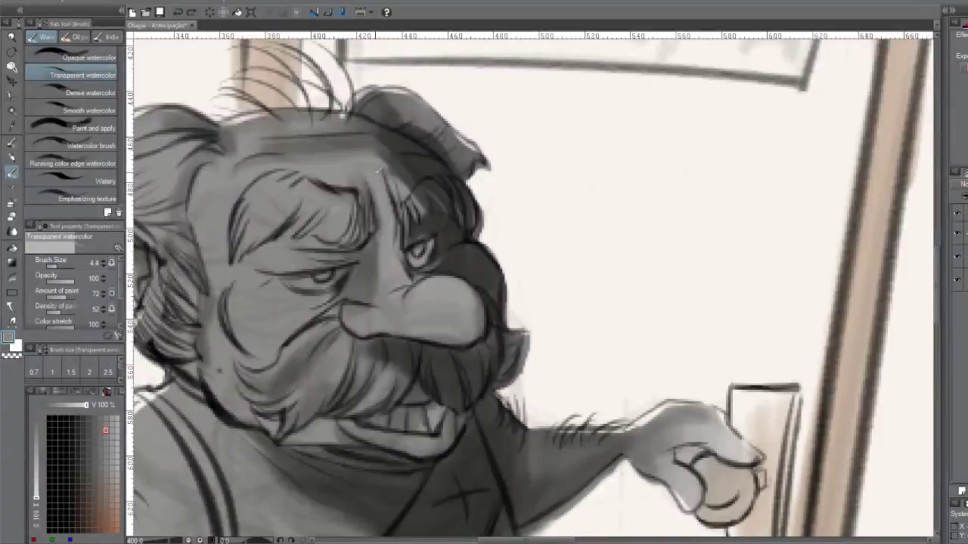
Lighten the brow above the shadowed eye and the forehead wrinkles at brush size 4.4, raising the amount of paint to 88
mouse_move(408, 166)
left_mouse_down()
mouse_move(424, 165)
mouse_move(390, 166)
mouse_move(442, 162)
mouse_move(375, 158)
mouse_move(438, 162)
mouse_move(404, 165)
mouse_move(425, 180)
mouse_move(406, 180)
mouse_move(448, 165)
mouse_move(411, 156)
mouse_move(437, 132)
left_mouse_up()
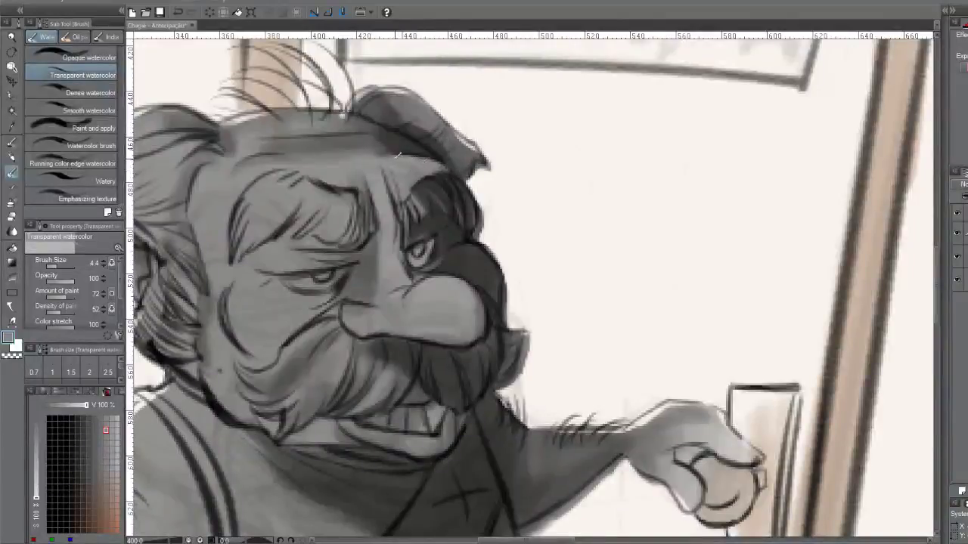
left_click_drag(60, 299, 73, 297)
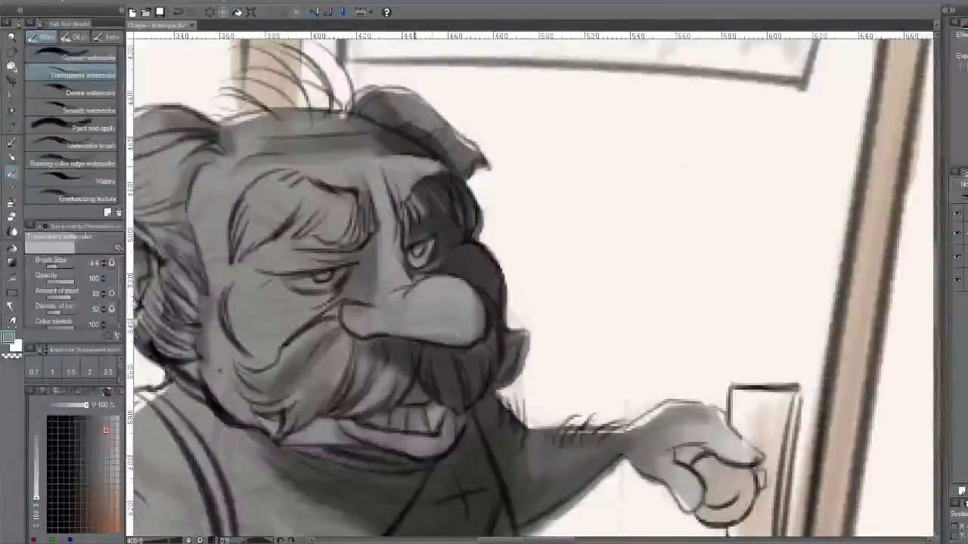
mouse_move(378, 134)
left_mouse_down()
mouse_move(345, 138)
mouse_move(411, 140)
mouse_move(357, 139)
mouse_move(390, 142)
left_mouse_up()
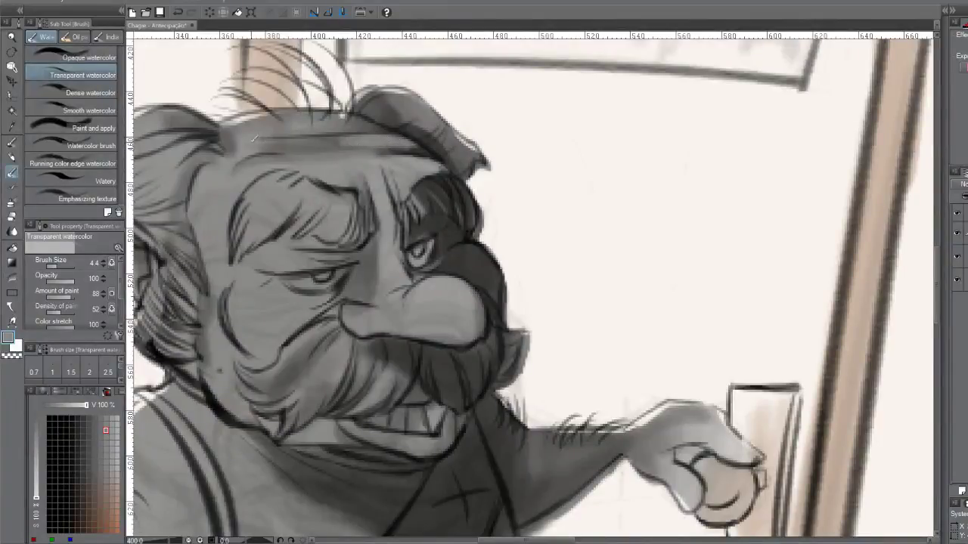
left_click_drag(253, 139, 349, 142)
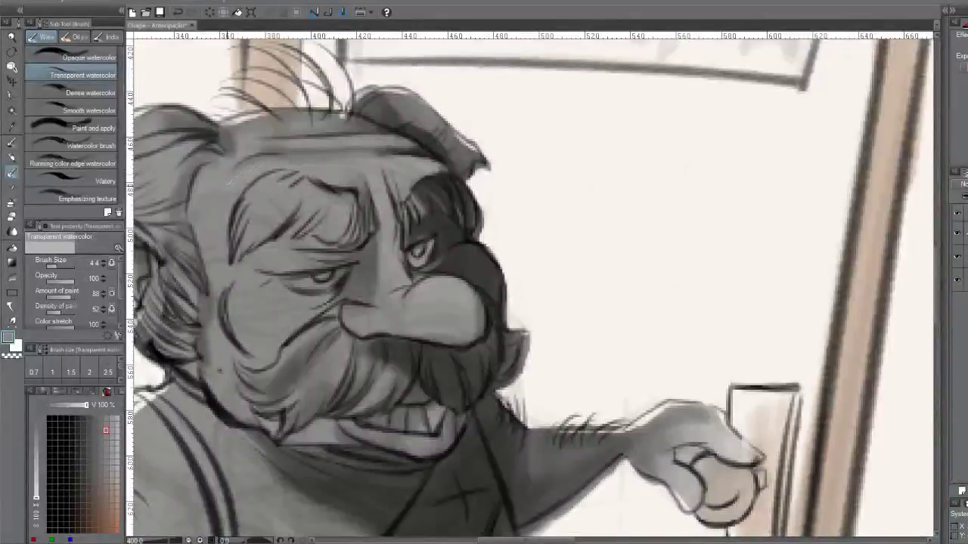
Paint lighter grey highlights above both eyebrows, along the forehead wrinkle and down the nose bridge, redoing the first near-brow stroke
left_click_drag(260, 162, 302, 159)
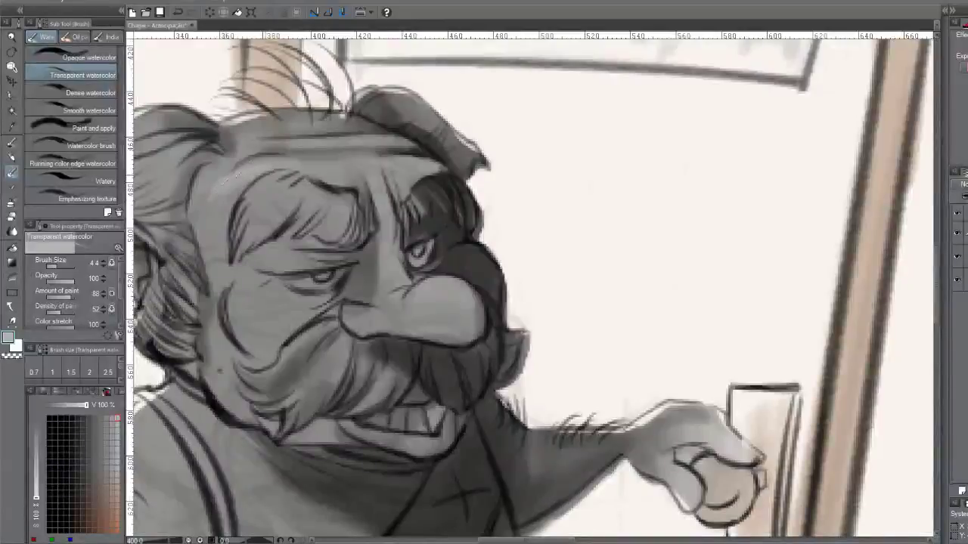
key("ctrl+z")
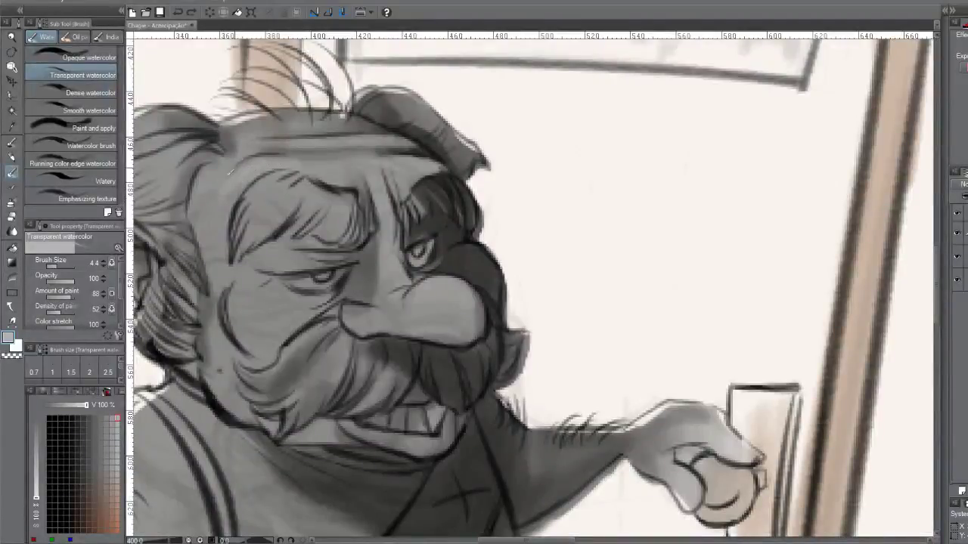
left_click_drag(281, 166, 299, 163)
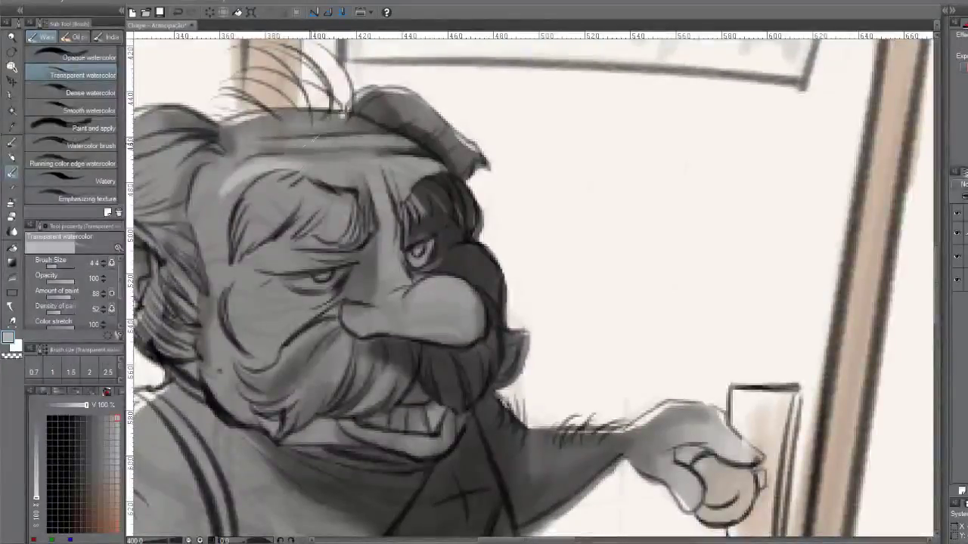
left_click_drag(316, 141, 401, 138)
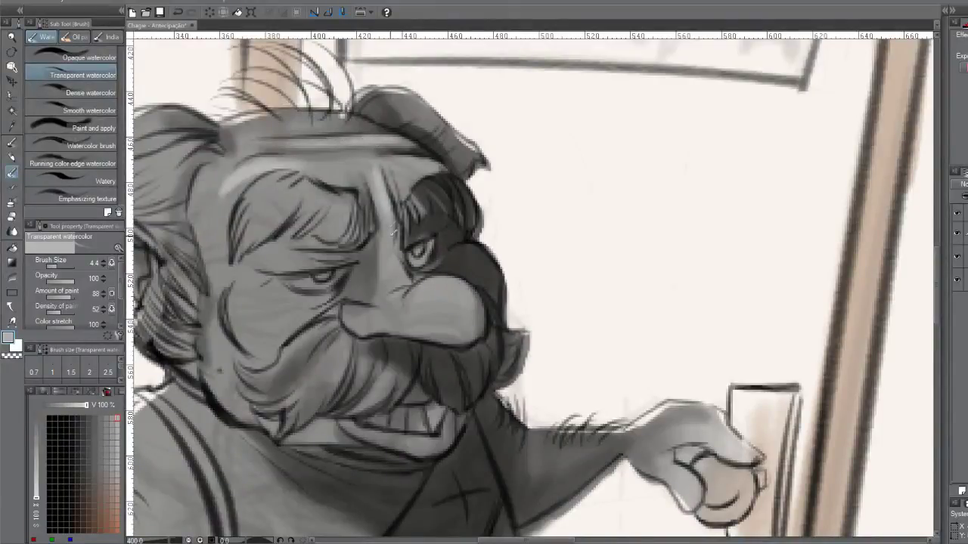
left_click_drag(392, 204, 394, 232)
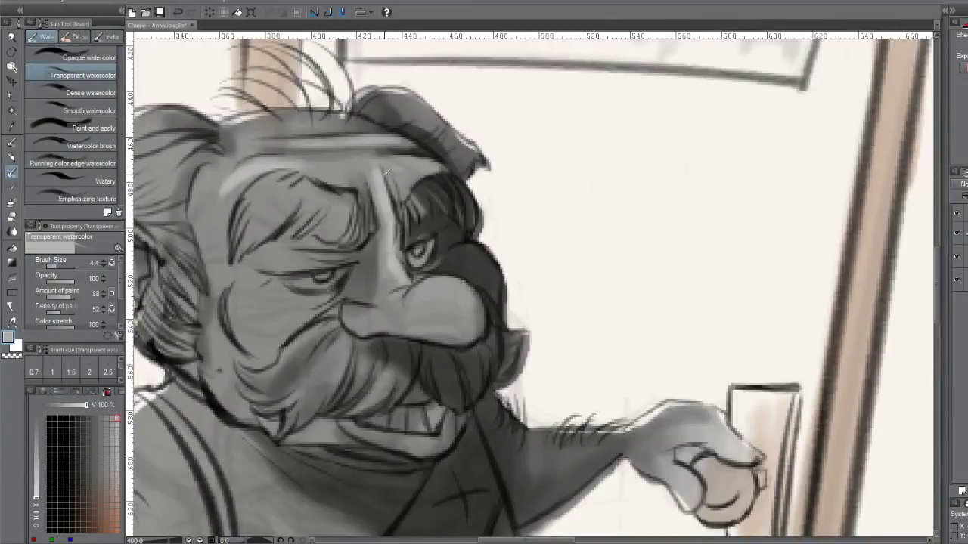
mouse_move(390, 172)
left_mouse_down()
mouse_move(401, 162)
mouse_move(439, 163)
left_mouse_up()
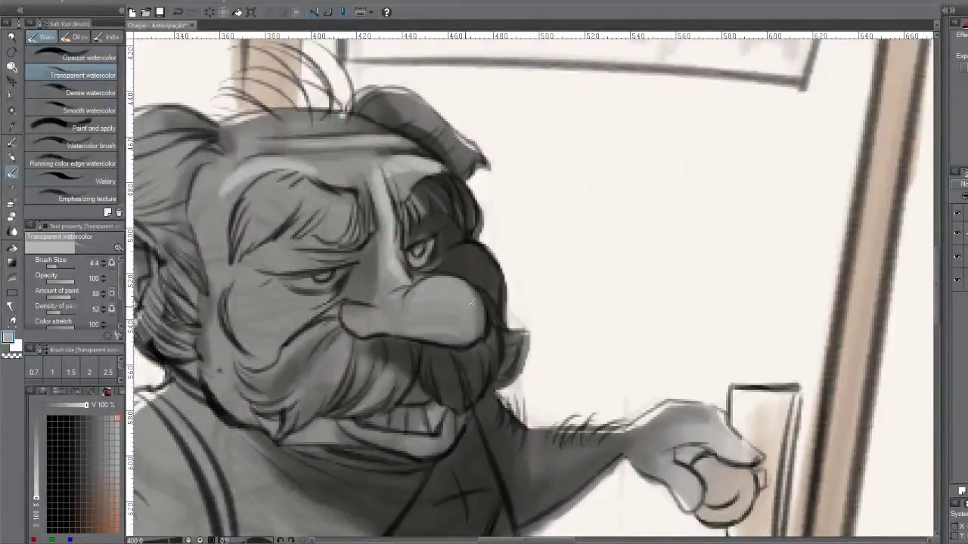
Paint light grey highlights on the tip, nostril and underside of the mustached character's nose at brush size 4.4
mouse_move(446, 280)
left_mouse_down()
mouse_move(427, 289)
mouse_move(461, 289)
mouse_move(444, 286)
mouse_move(463, 300)
left_mouse_up()
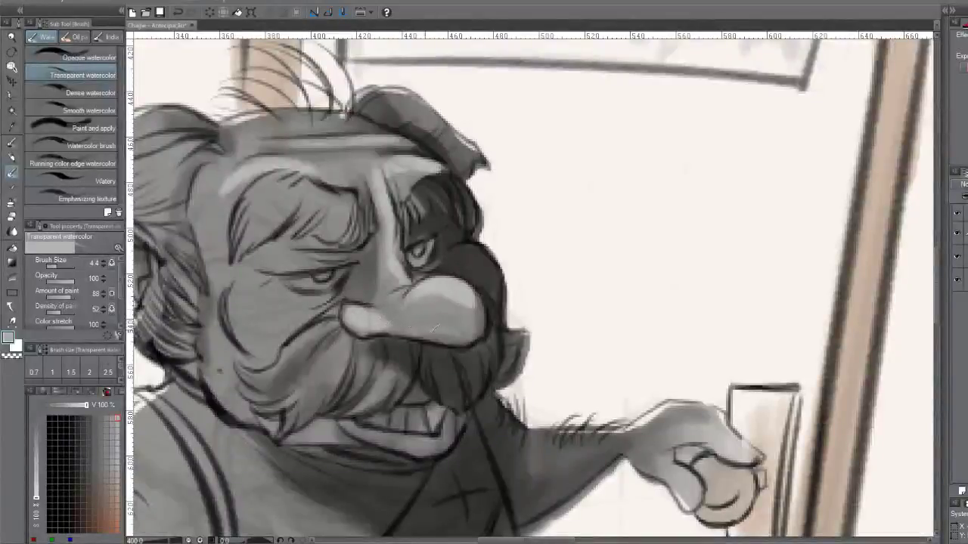
left_click_drag(434, 328, 366, 316)
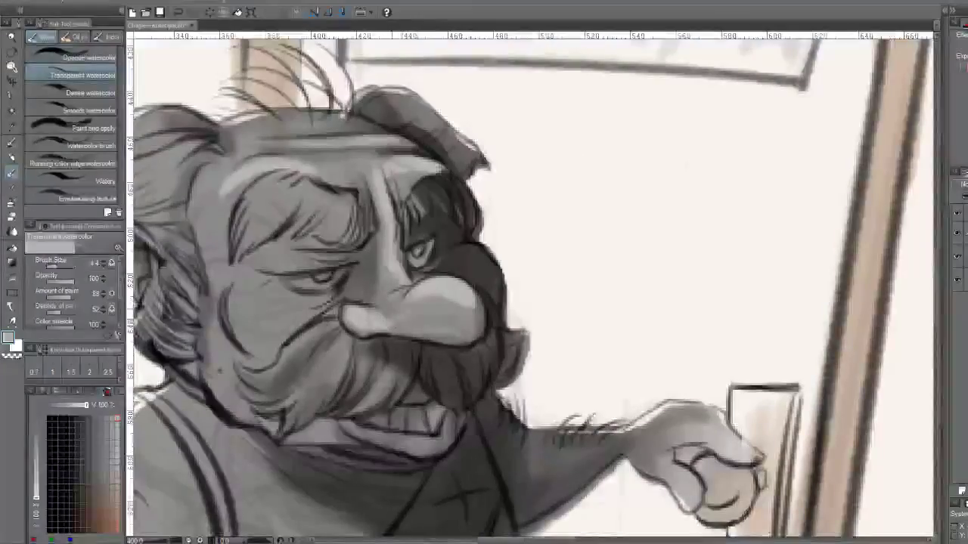
left_click_drag(437, 311, 394, 322)
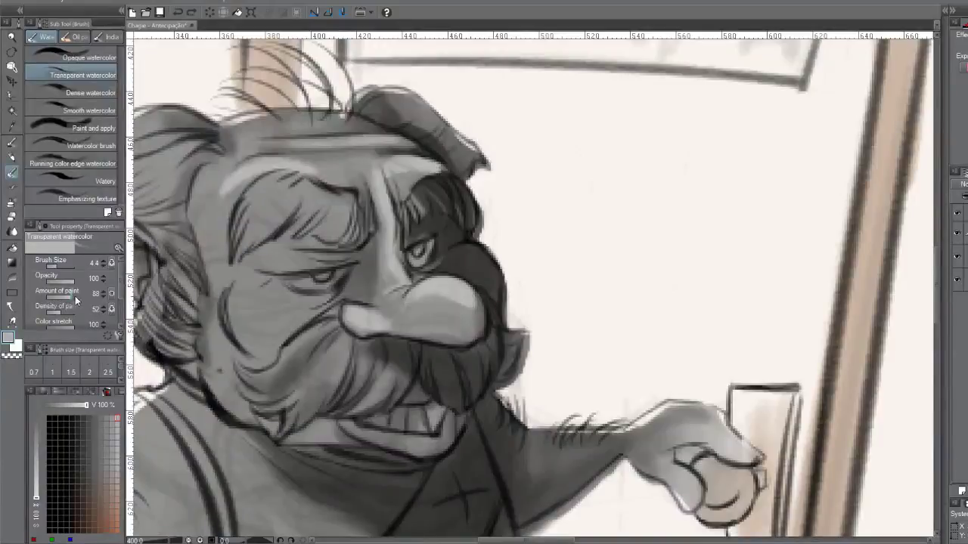
Set the amount of paint to 70 and brush size to 11.2, then softly lighten the eyelid under the shadowed eyebrow
left_click_drag(75, 300, 68, 300)
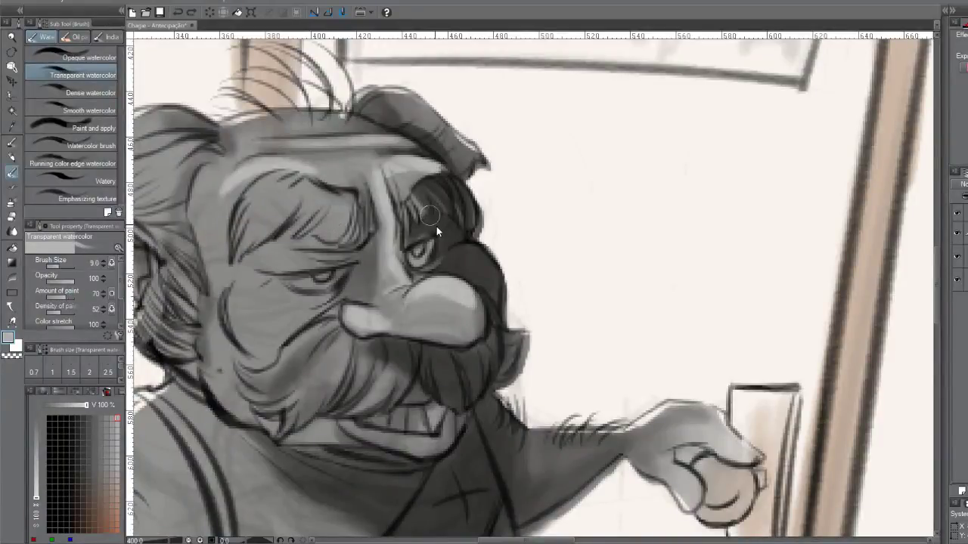
key("bracketright")
key("bracketright")
key("bracketright")
mouse_move(443, 219)
left_mouse_down()
mouse_move(434, 225)
mouse_move(445, 227)
left_mouse_up()
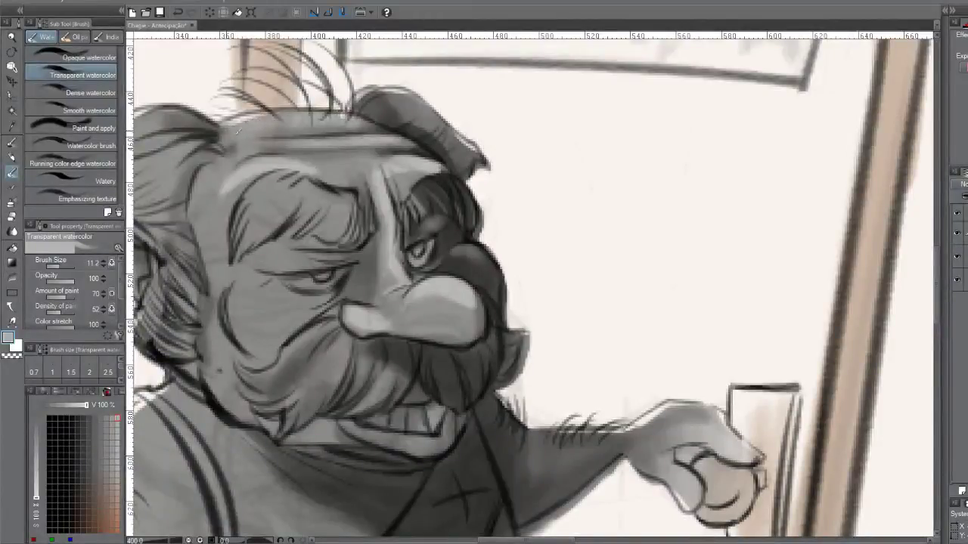
Lighten the mustached character's temple and the outer curve of his cheek with broad light grey strokes
left_click_drag(337, 214, 511, 154)
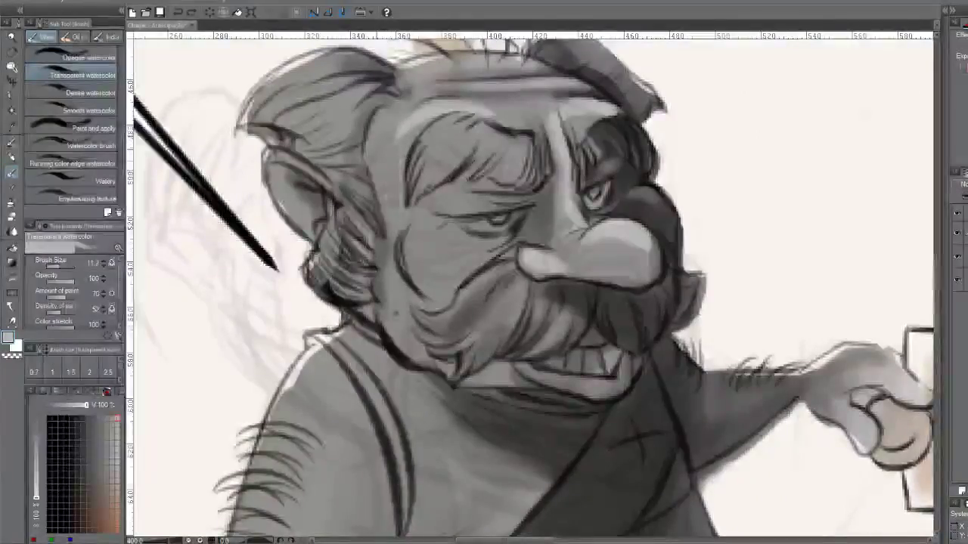
mouse_move(393, 182)
left_mouse_down()
mouse_move(384, 163)
mouse_move(394, 166)
left_mouse_up()
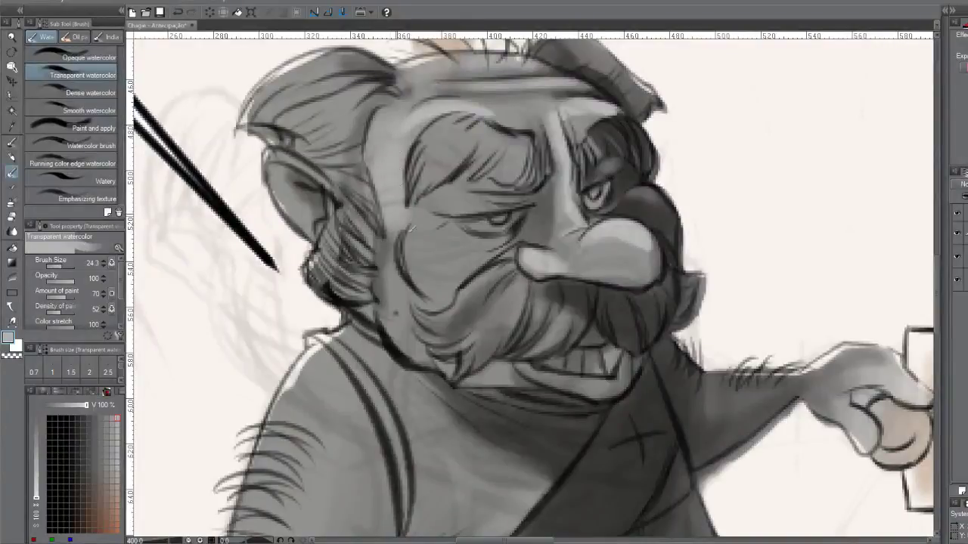
mouse_move(409, 232)
left_mouse_down()
mouse_move(405, 276)
mouse_move(446, 303)
left_mouse_up()
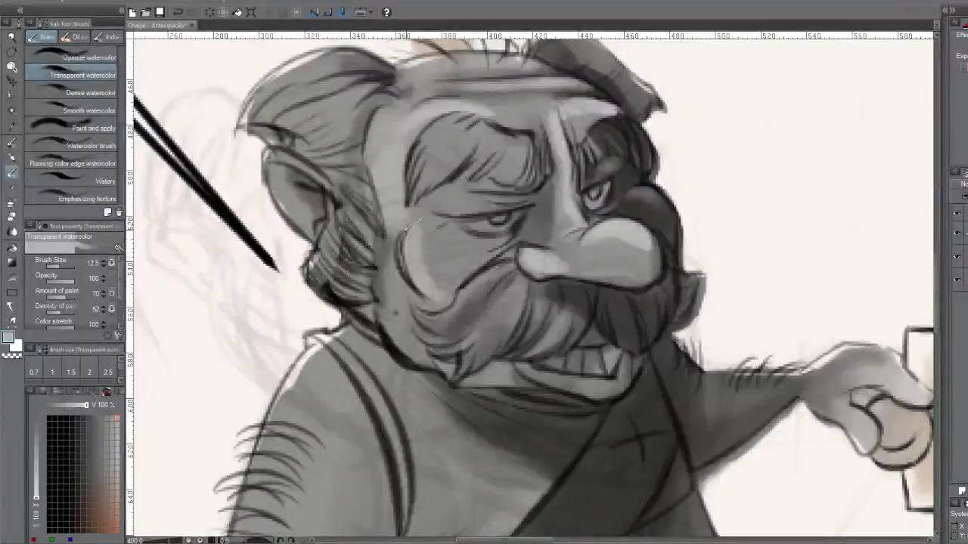
Reduce the brush to 9.4 and on to 6.3, lightening the near eye's upper lid, the bag beneath it and the cheek fold
key("bracketleft")
key("bracketright")
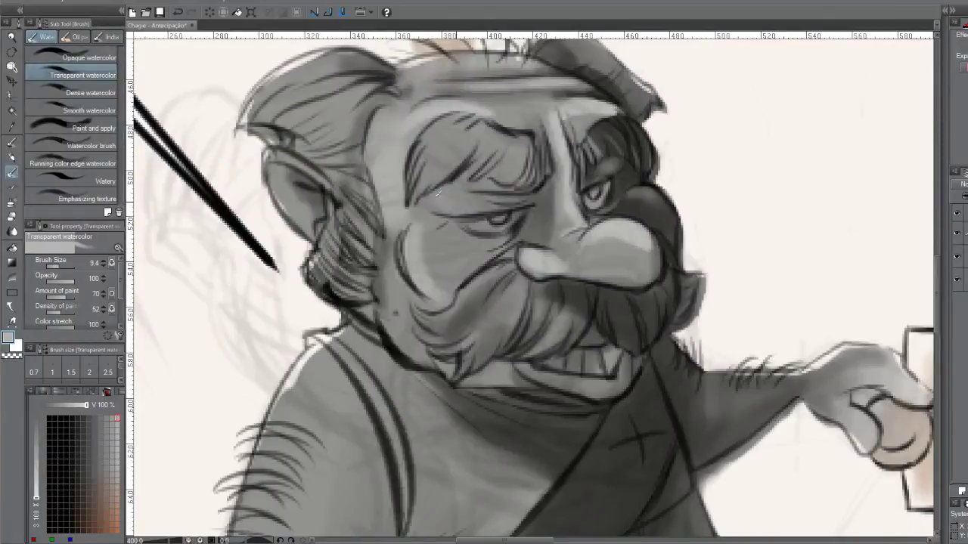
left_click_drag(428, 195, 434, 204)
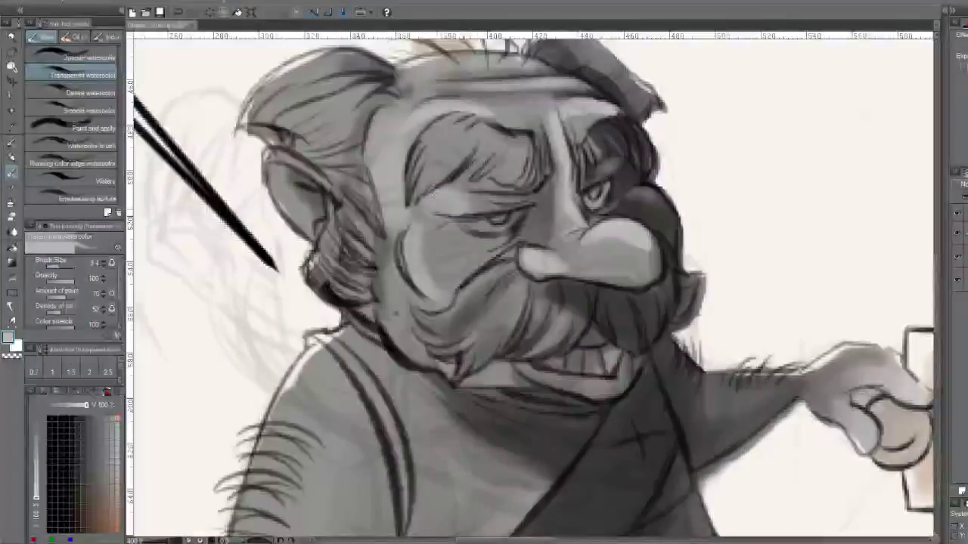
key("bracketleft")
key("bracketleft")
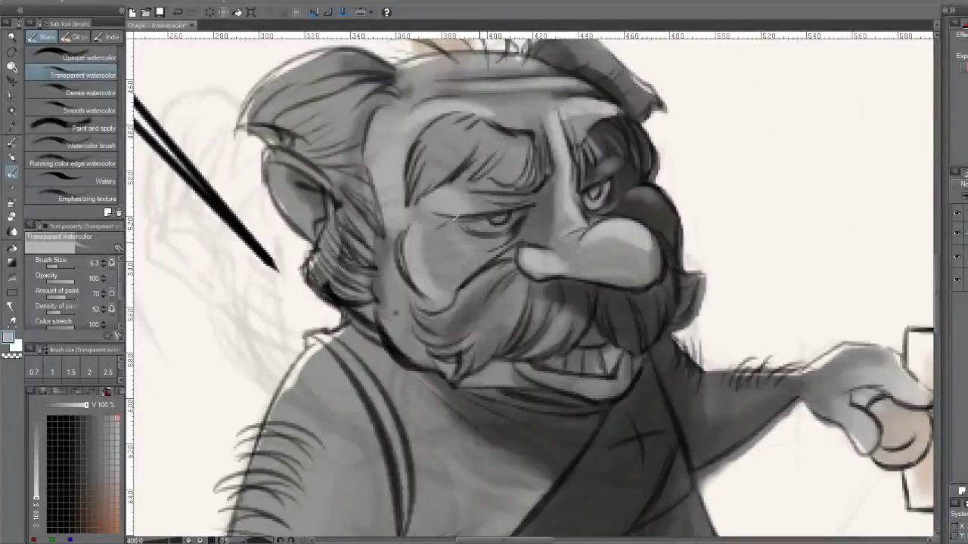
mouse_move(454, 218)
left_mouse_down()
mouse_move(468, 234)
mouse_move(461, 229)
mouse_move(501, 242)
mouse_move(480, 241)
mouse_move(511, 230)
left_mouse_up()
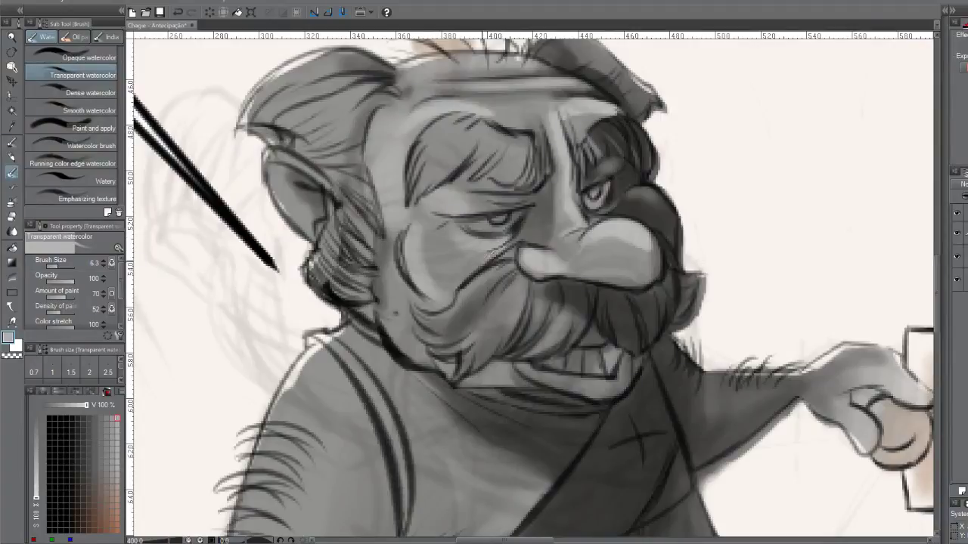
left_click_drag(482, 263, 463, 281)
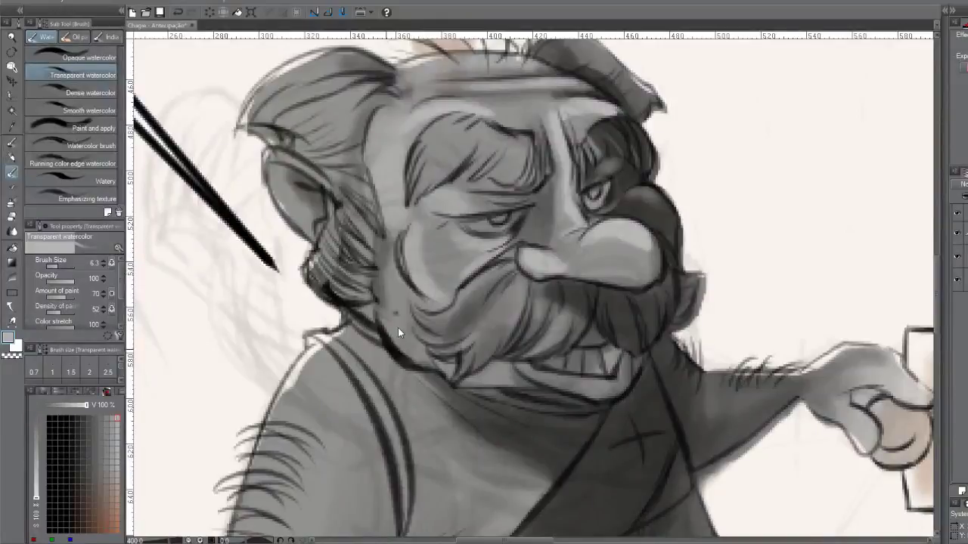
Enlarge the brush and lighten the mustached character's jawline from beside the cheek down to the chin
key("bracketright")
left_click_drag(394, 299, 409, 355)
mouse_move(382, 325)
left_mouse_down()
mouse_move(395, 259)
mouse_move(388, 324)
mouse_move(413, 349)
mouse_move(394, 314)
mouse_move(434, 377)
left_mouse_up()
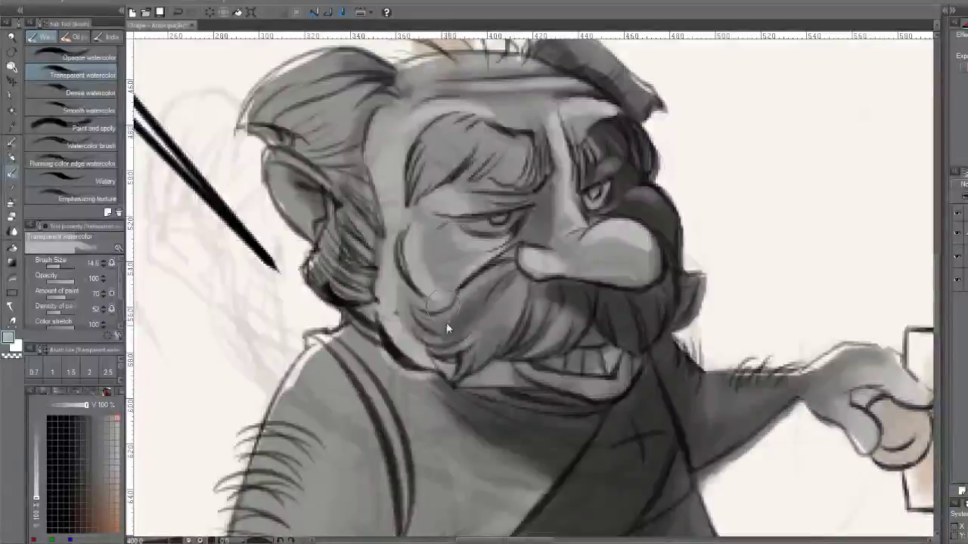
Reduce the brush size to 4.1 and paint light grey hair strands across the near half of the mustache
key("bracketleft")
key("bracketleft")
key("bracketleft")
key("bracketleft")
mouse_move(474, 288)
left_mouse_down()
mouse_move(432, 335)
mouse_move(461, 321)
mouse_move(427, 320)
mouse_move(463, 320)
mouse_move(423, 312)
mouse_move(435, 325)
mouse_move(427, 318)
mouse_move(473, 318)
mouse_move(428, 333)
mouse_move(462, 336)
mouse_move(437, 347)
left_mouse_up()
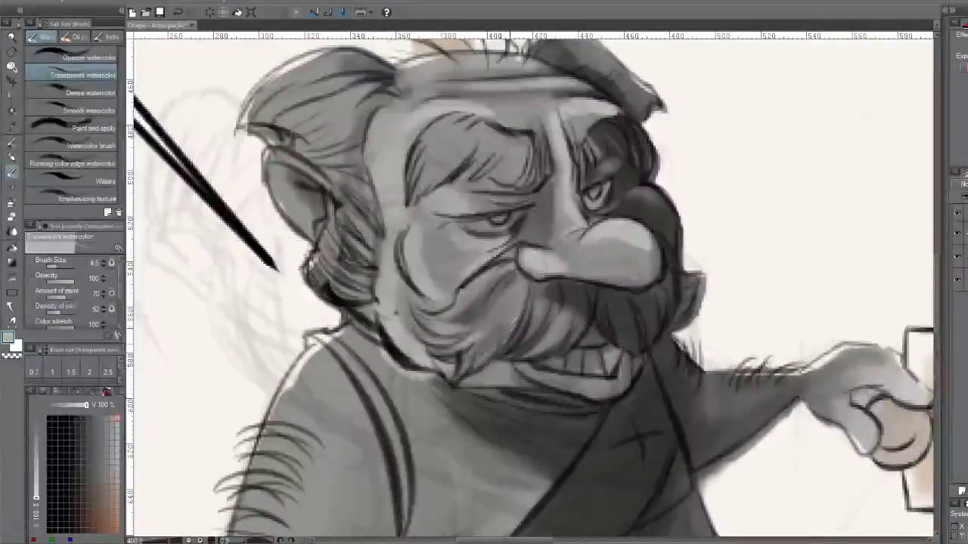
key("bracketleft")
key("bracketleft")
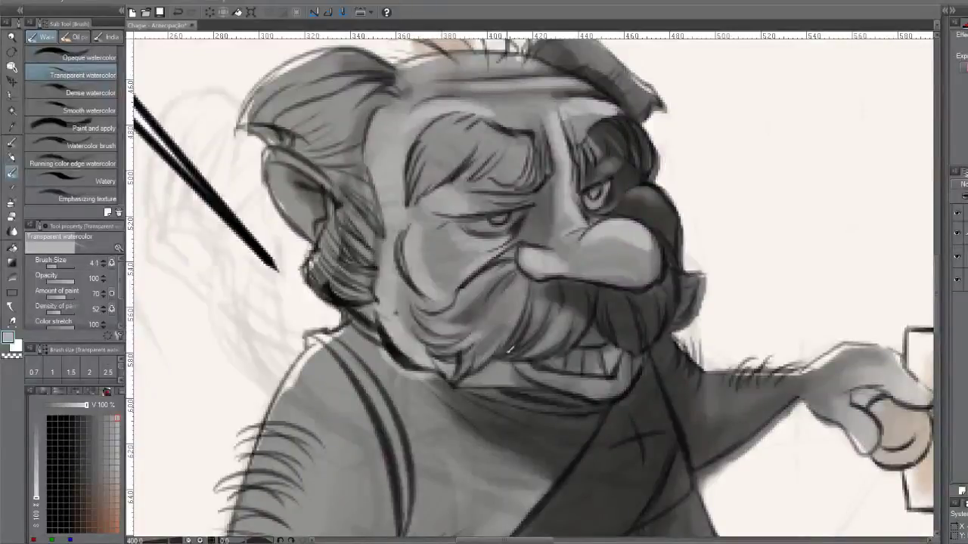
mouse_move(508, 345)
left_mouse_down()
mouse_move(541, 304)
mouse_move(496, 351)
mouse_move(534, 318)
mouse_move(529, 350)
mouse_move(558, 318)
mouse_move(518, 348)
mouse_move(551, 341)
mouse_move(534, 346)
mouse_move(593, 280)
mouse_move(572, 314)
left_mouse_up()
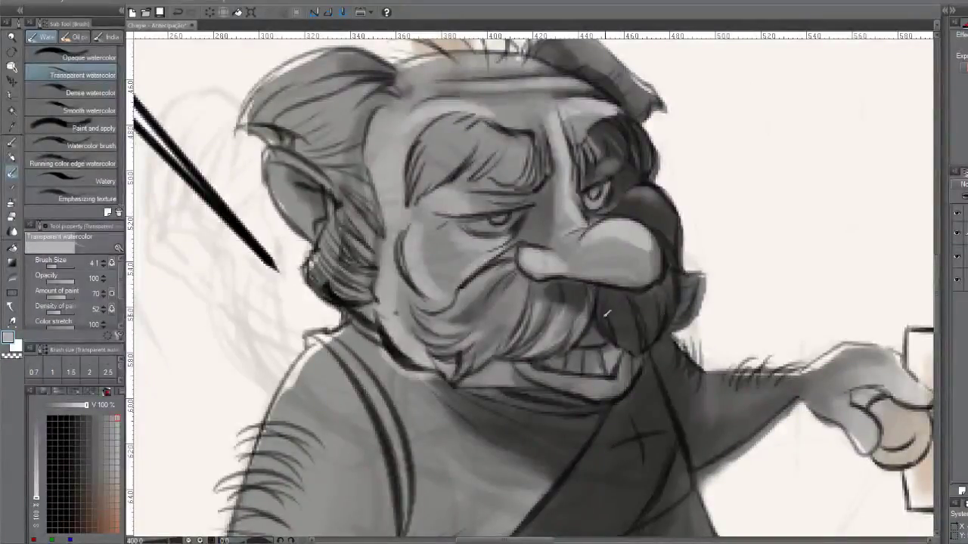
Lighten strands on the mustache's shadowed half and brighten the near eye at brush size 1.9, then set the brush to 4.4
key("bracketleft")
key("bracketright")
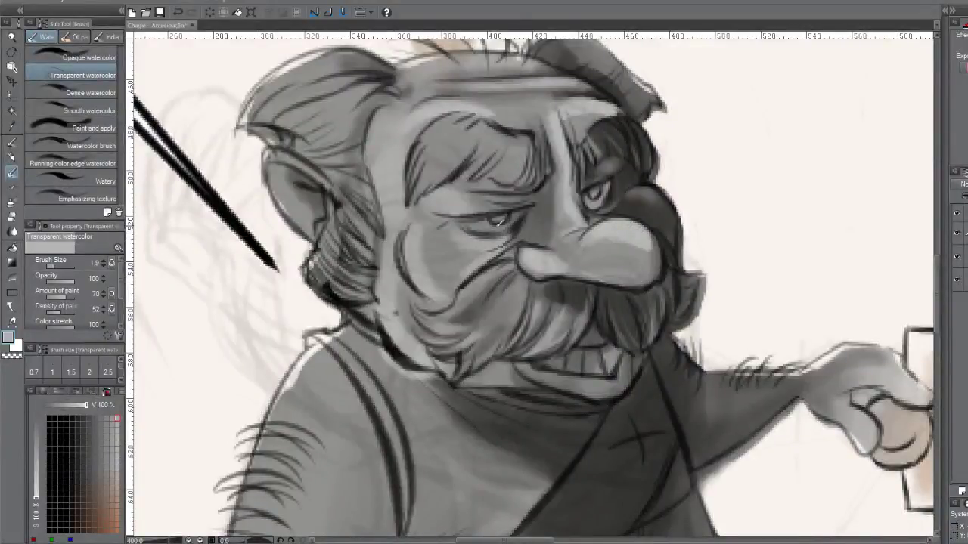
key("bracketright")
key("bracketleft")
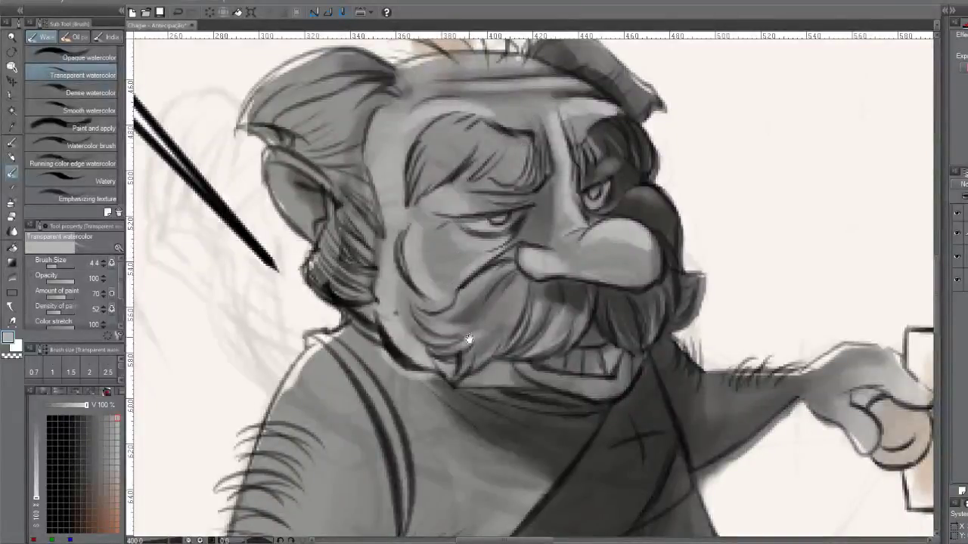
mouse_move(461, 393)
left_mouse_down()
mouse_move(472, 352)
mouse_move(438, 235)
mouse_move(447, 205)
left_mouse_up()
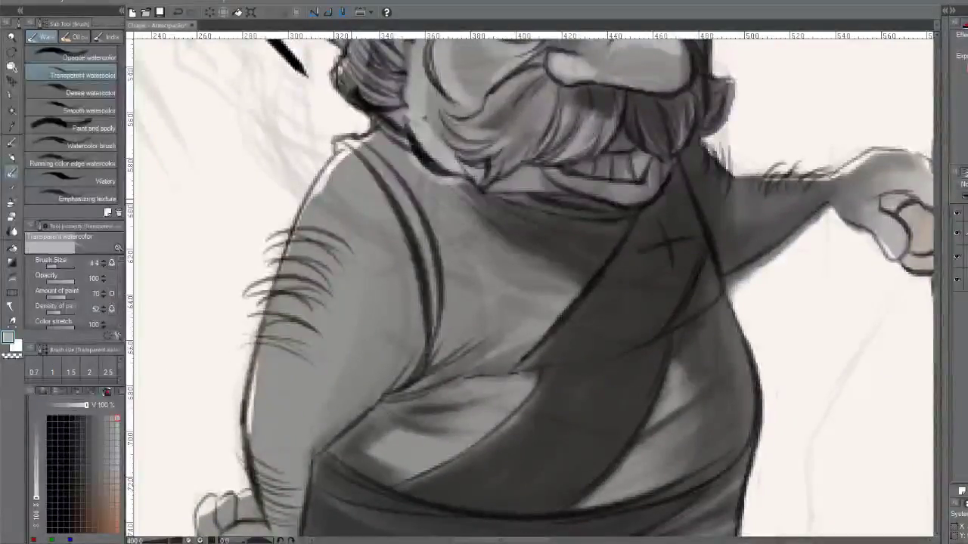
Enlarge the brush to 28.4 and lighten the mustached character's near arm from the shoulder down to the wrist
mouse_move(347, 212)
left_mouse_down()
mouse_move(356, 228)
mouse_move(333, 170)
mouse_move(317, 280)
left_mouse_up()
left_click_drag(353, 182, 370, 178)
mouse_move(306, 291)
left_mouse_down()
mouse_move(336, 201)
mouse_move(287, 371)
mouse_move(257, 529)
left_mouse_up()
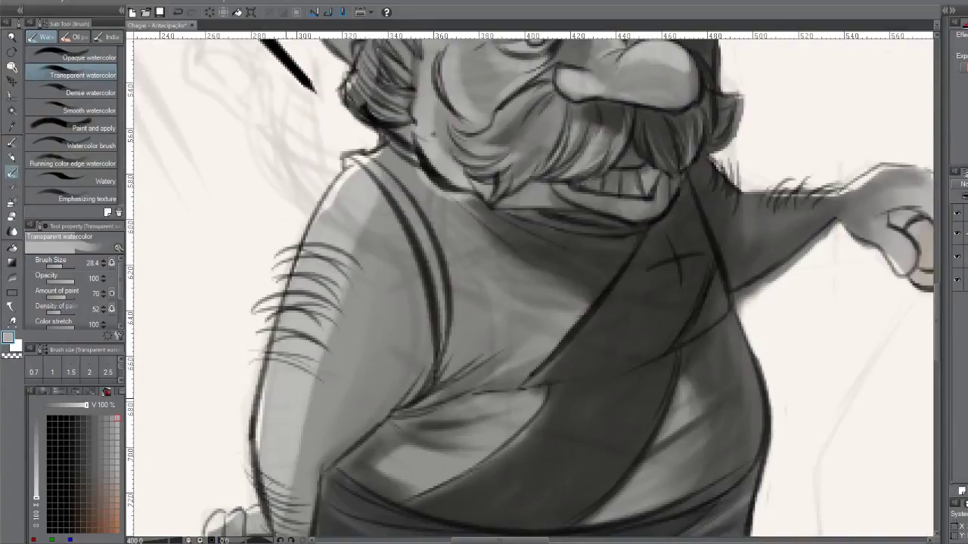
left_click_drag(305, 406, 280, 530)
left_click_drag(337, 321, 325, 446)
left_click_drag(370, 280, 363, 378)
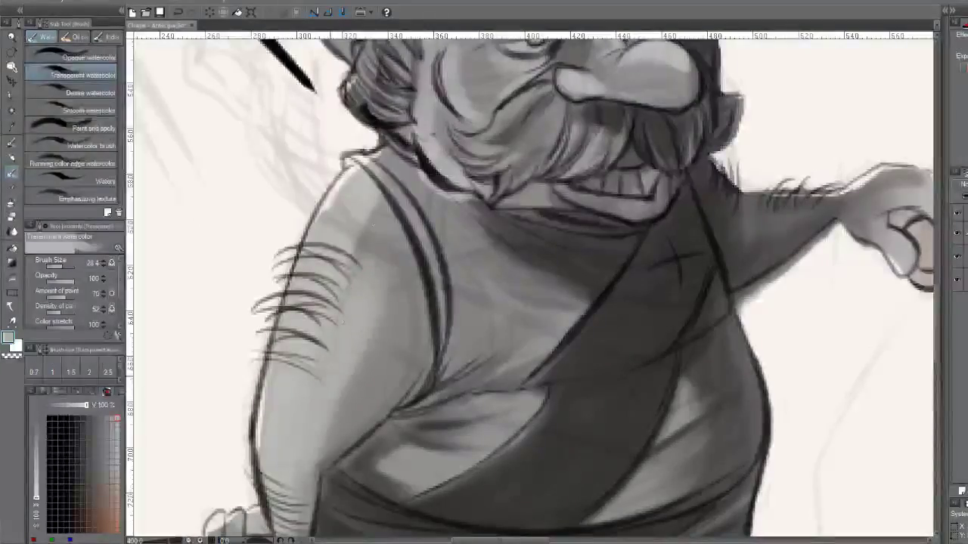
left_click_drag(370, 225, 368, 222)
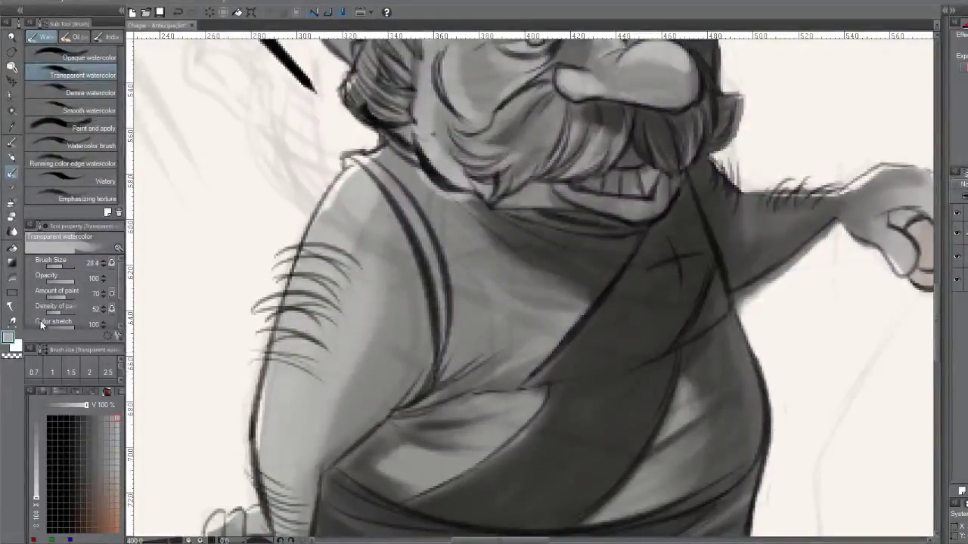
Set paint density to 94, amount of paint to 40 and brush size to 18.2, blending the near arm's tones and lightening the fist
left_click_drag(57, 312, 73, 312)
mouse_move(407, 312)
left_mouse_down()
mouse_move(382, 261)
mouse_move(371, 375)
left_mouse_up()
left_click_drag(59, 297, 55, 297)
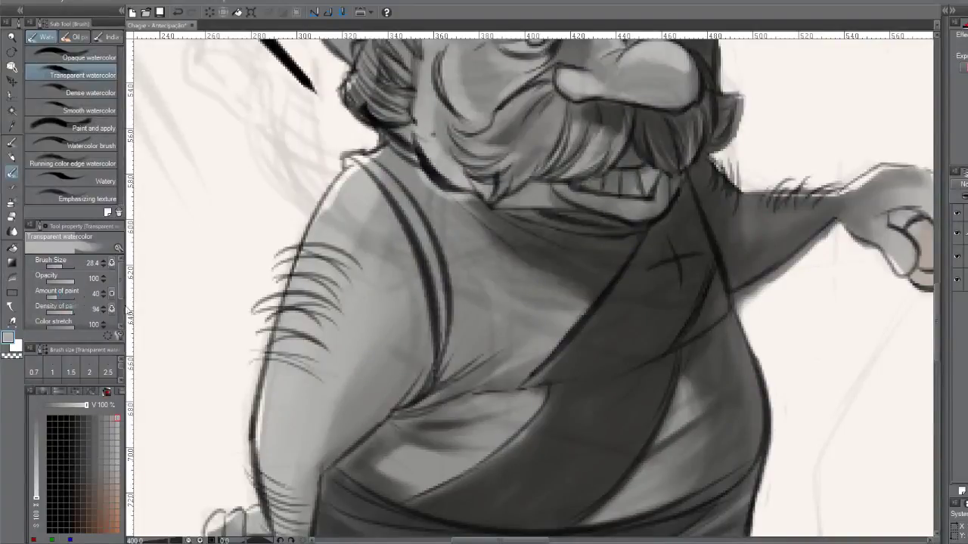
key("bracketleft")
key("bracketleft")
key("bracketleft")
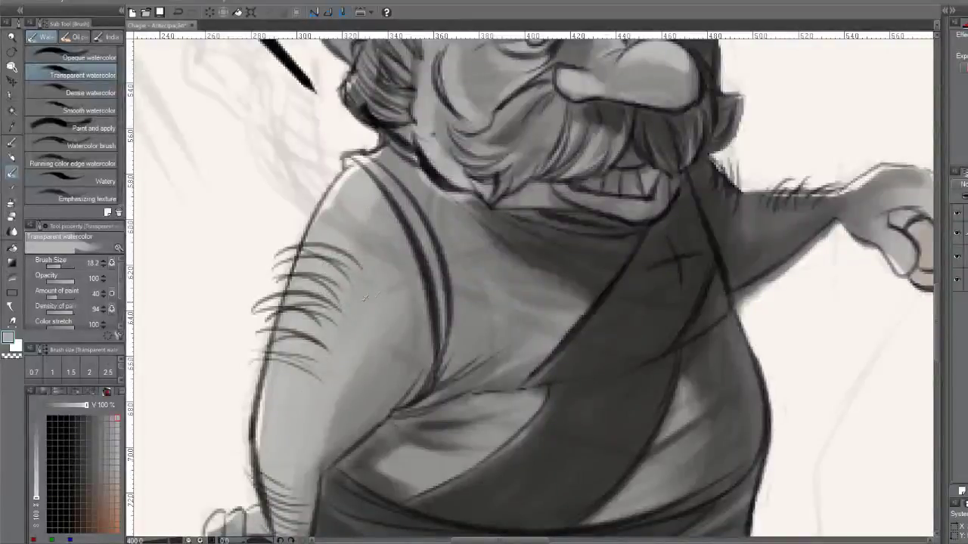
left_click_drag(366, 374, 362, 396)
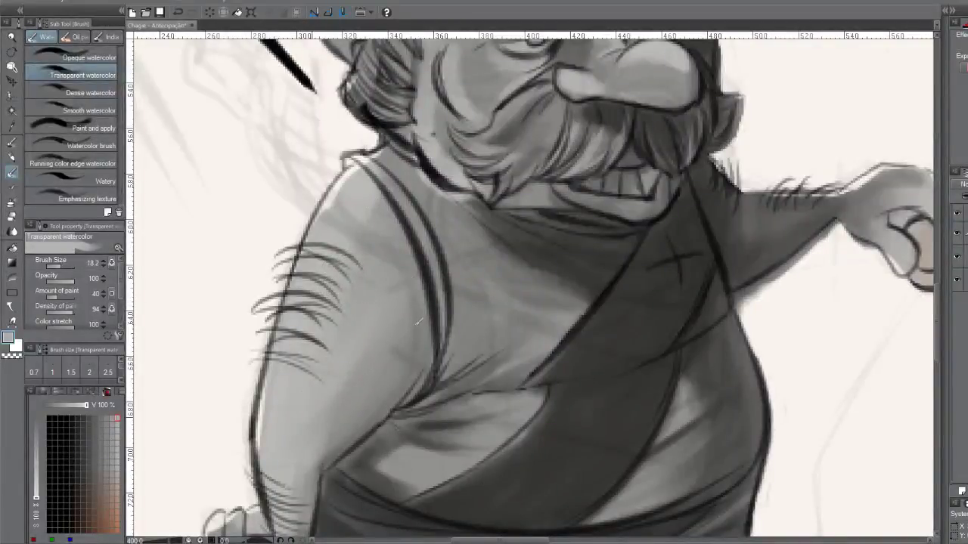
left_click_drag(326, 437, 375, 258)
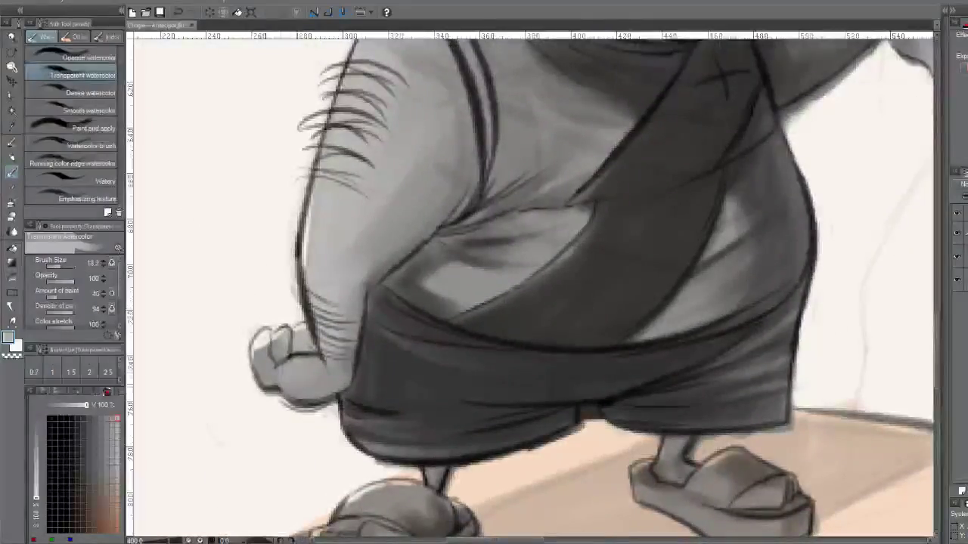
left_click_drag(274, 359, 289, 354)
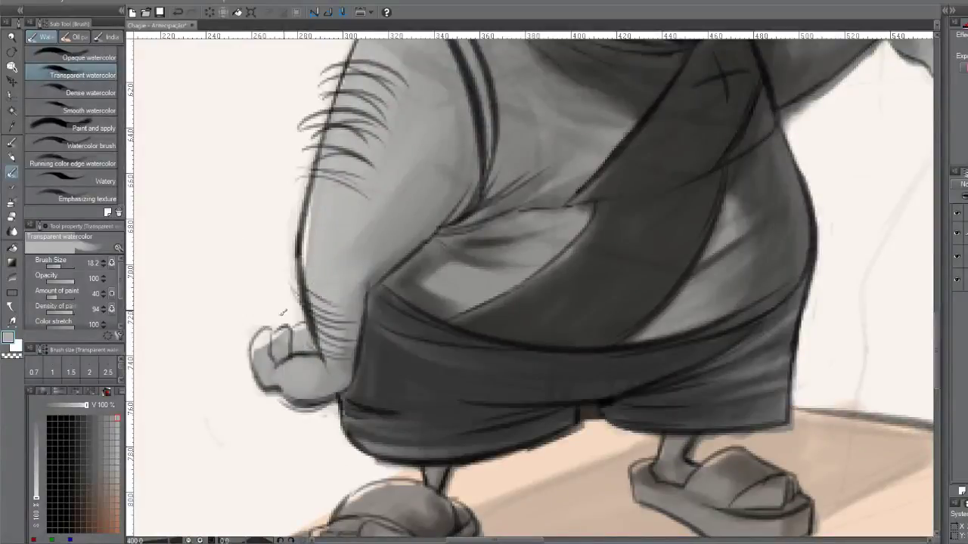
Set the amount of paint to 68, sample the fist's grey, and fill the pale gaps along its fingers at brush sizes 9.7 and 5.4
left_click(114, 427)
left_click(114, 435)
key("b")
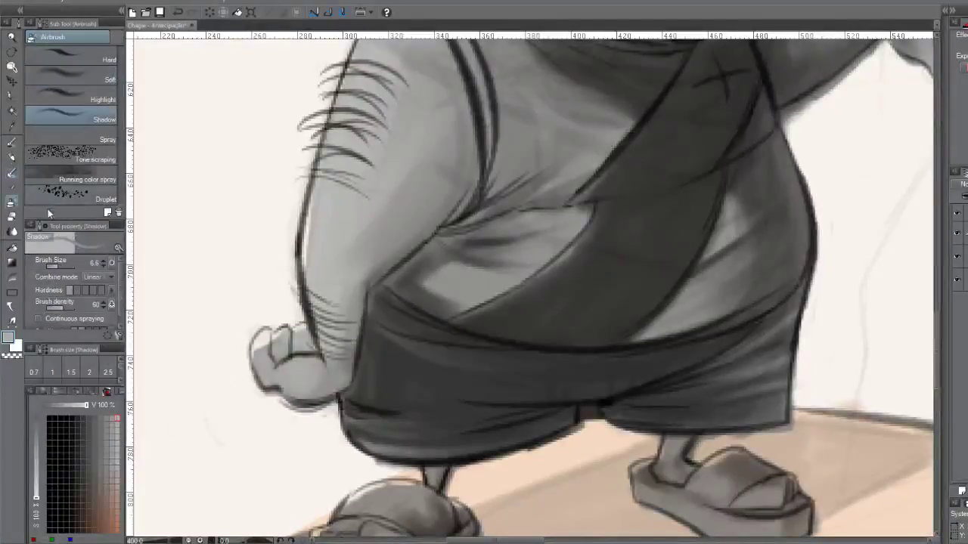
key("b")
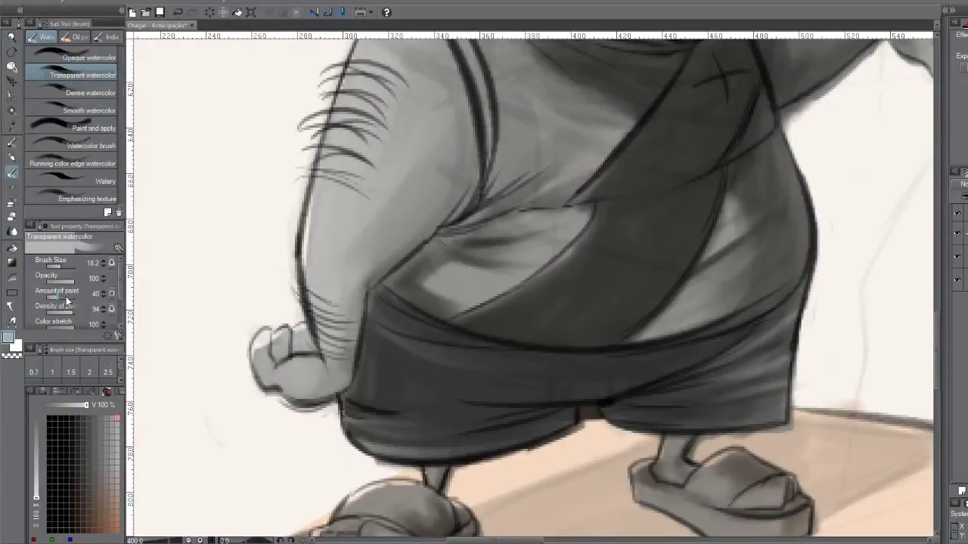
left_click_drag(60, 295, 70, 296)
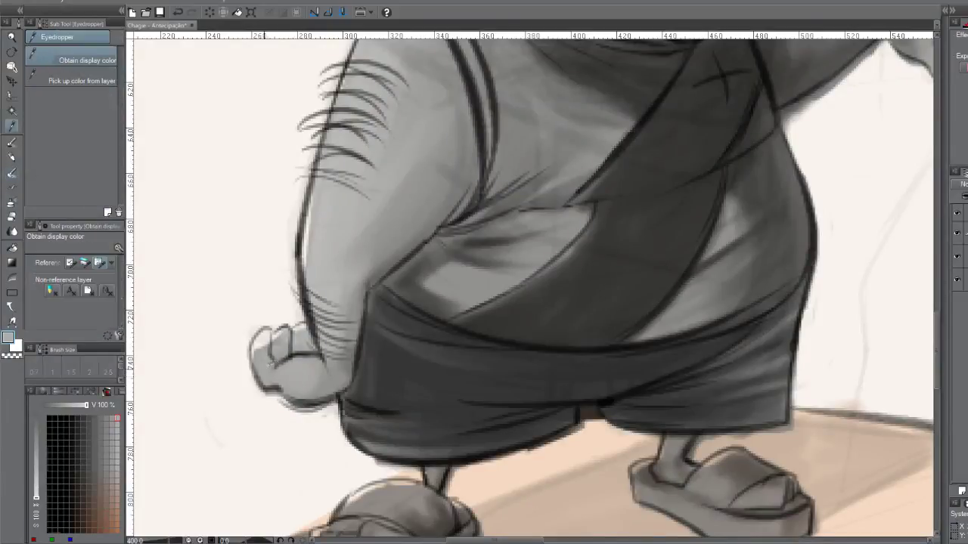
left_click(298, 375, "alt")
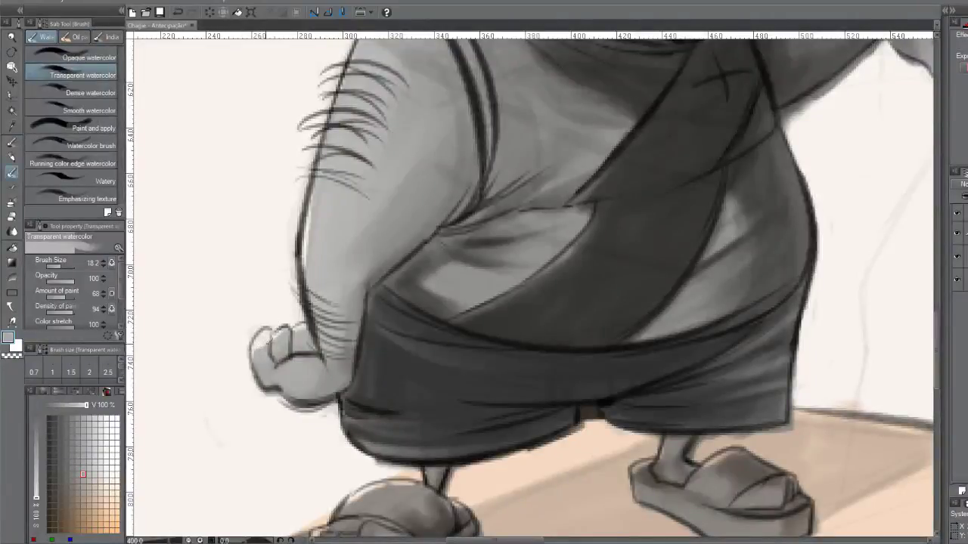
left_click_drag(267, 346, 253, 324)
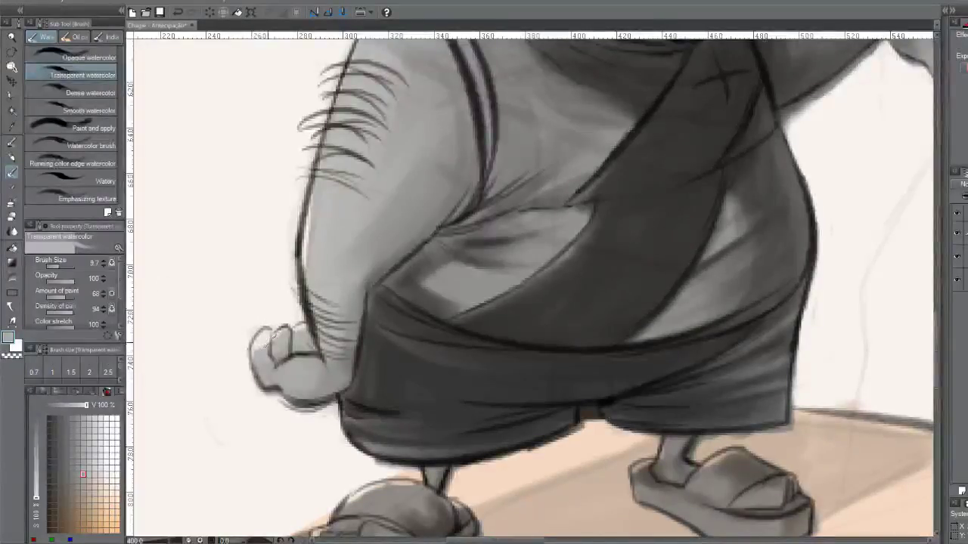
left_click_drag(265, 342, 254, 326)
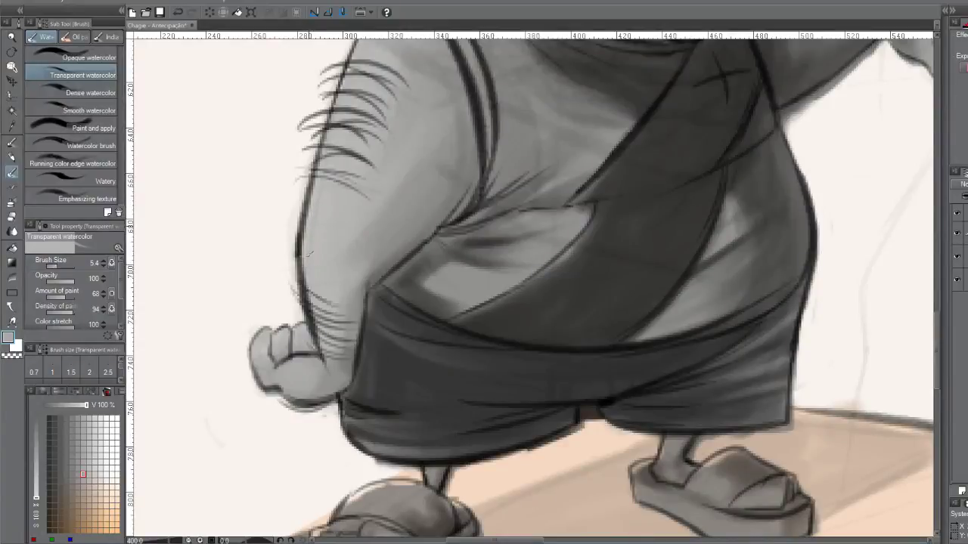
Review the shading on the mustached character's face and body and compare it with the long-snouted character
scroll(344, 172, "up", 6)
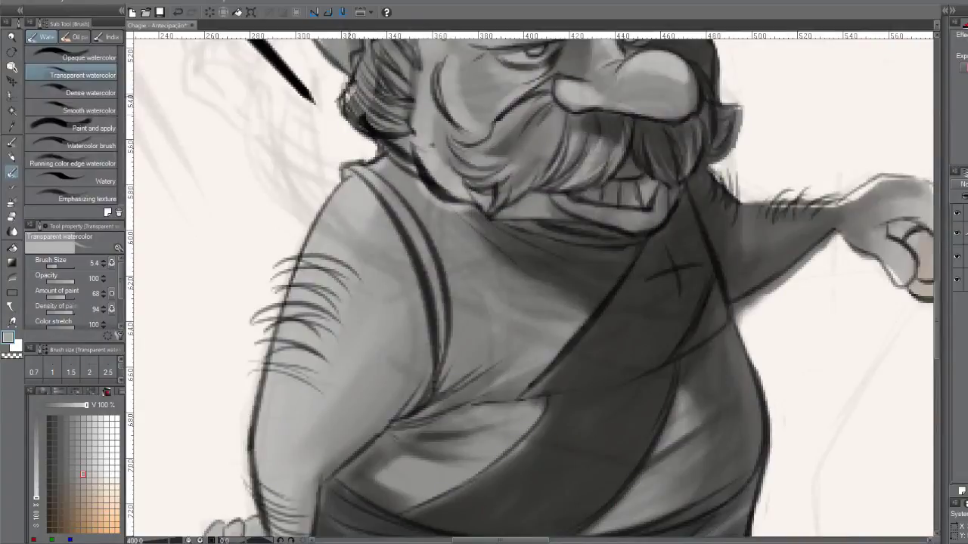
scroll(385, 162, "up", 5)
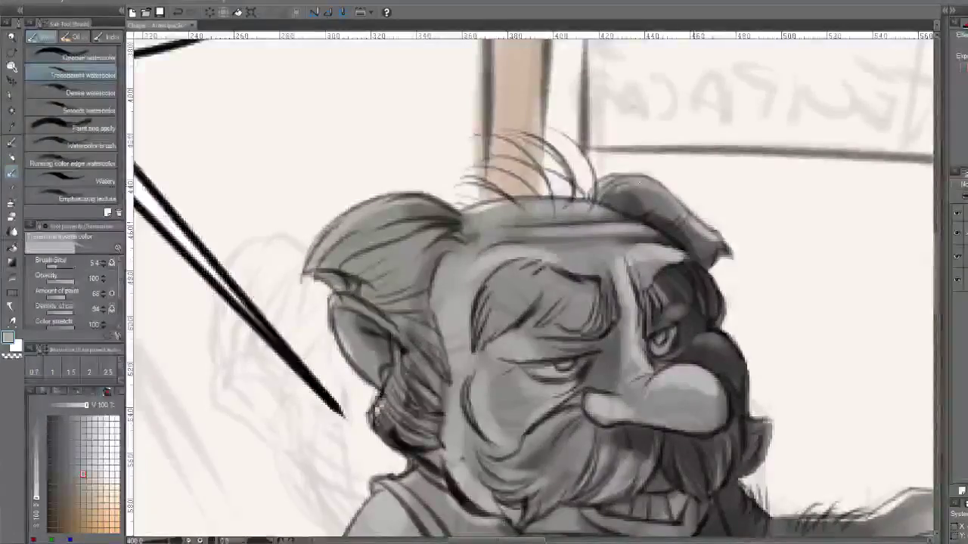
left_click_drag(575, 424, 586, 396)
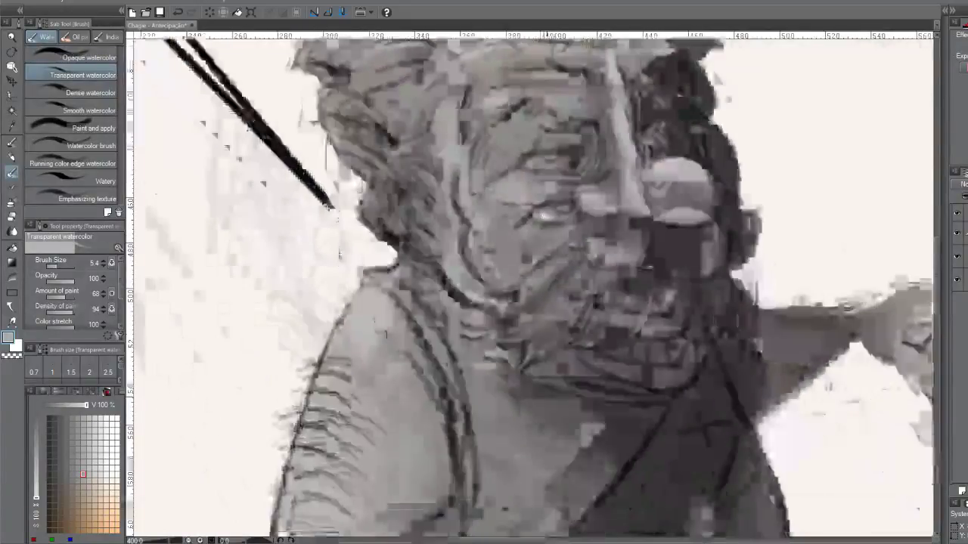
left_click_drag(569, 399, 548, 219)
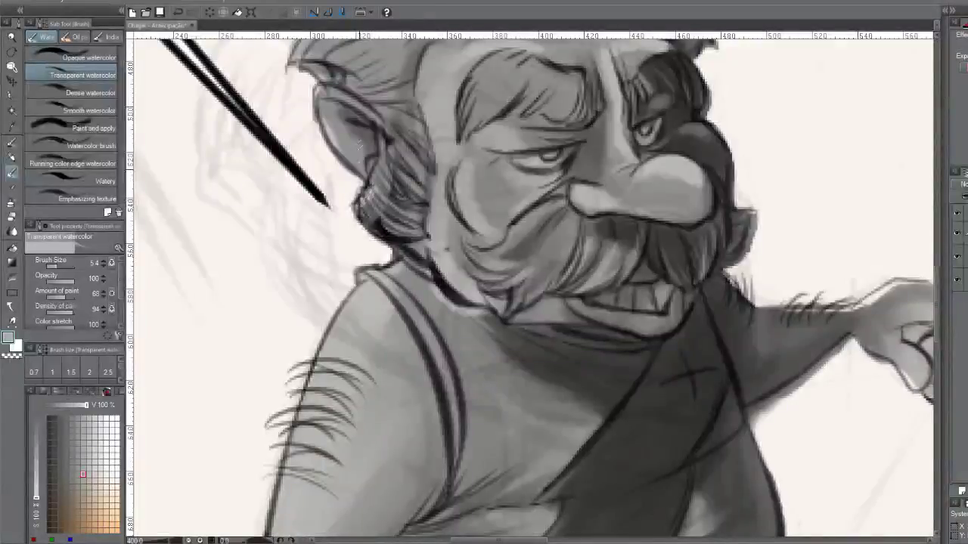
left_click_drag(710, 503, 50, 273)
scroll(649, 249, "down", 4)
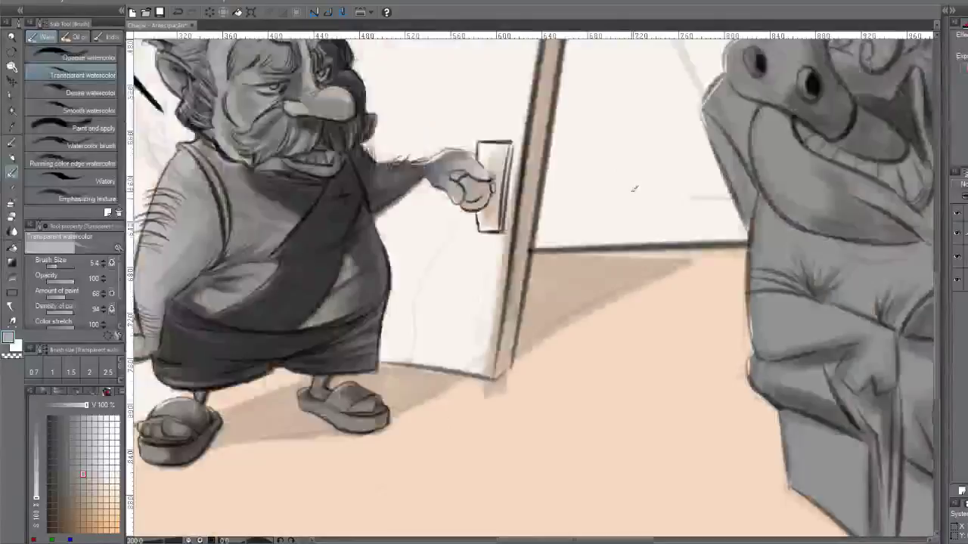
left_click_drag(633, 291, 467, 319)
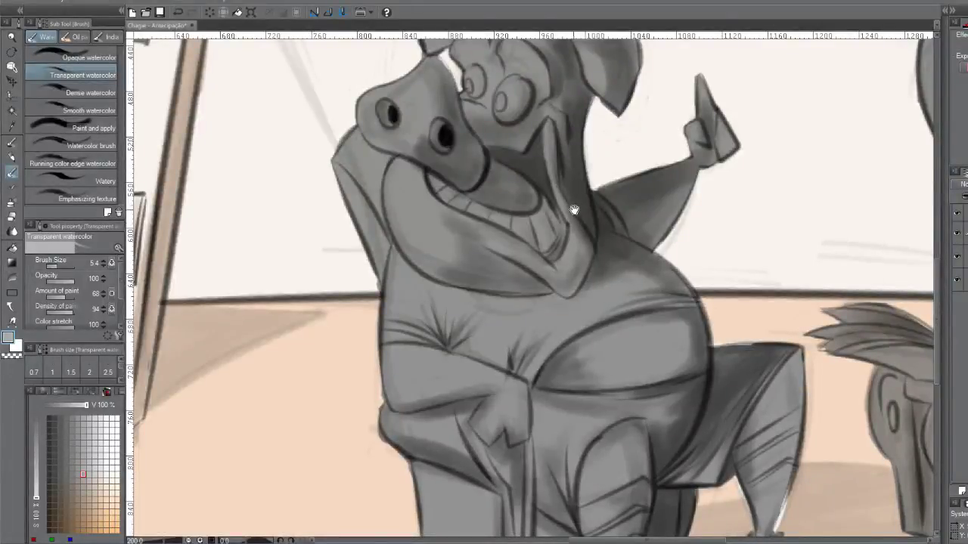
mouse_move(600, 284)
left_mouse_down()
mouse_move(569, 362)
mouse_move(583, 270)
mouse_move(626, 277)
mouse_move(642, 341)
mouse_move(479, 291)
mouse_move(590, 340)
mouse_move(599, 358)
left_mouse_up()
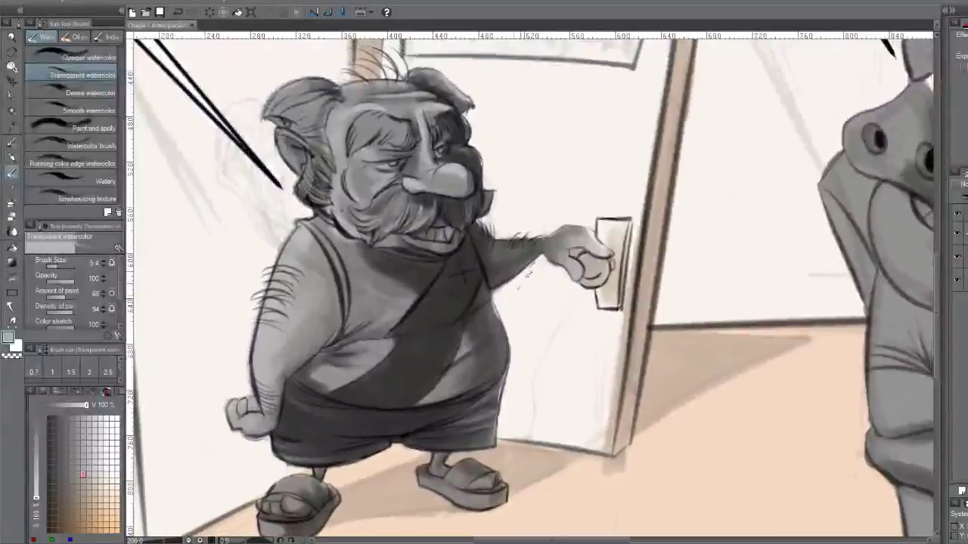
Erase stray paint around the mustached character's outline, between the shorts' legs and beneath both sandals with the hard eraser at size 27.4
key("e")
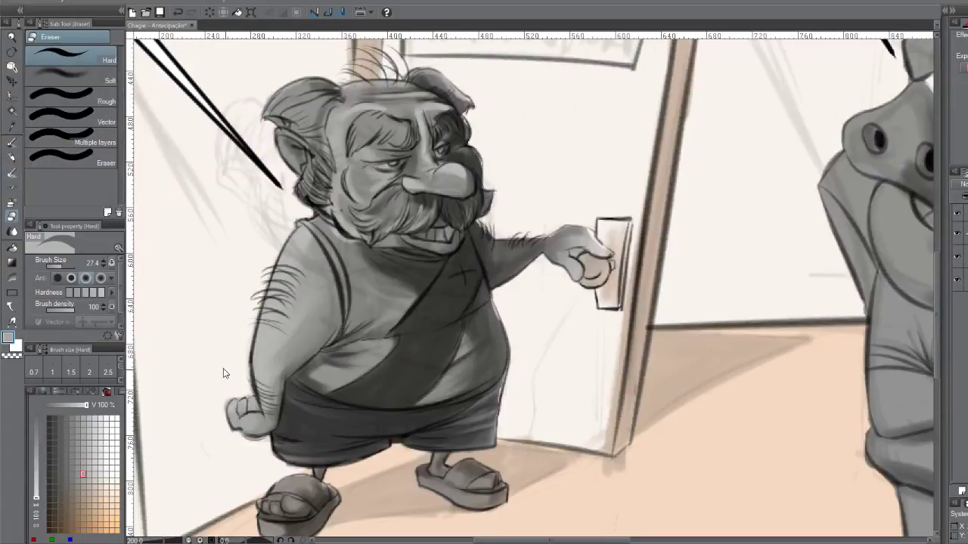
scroll(223, 368, "up", 2)
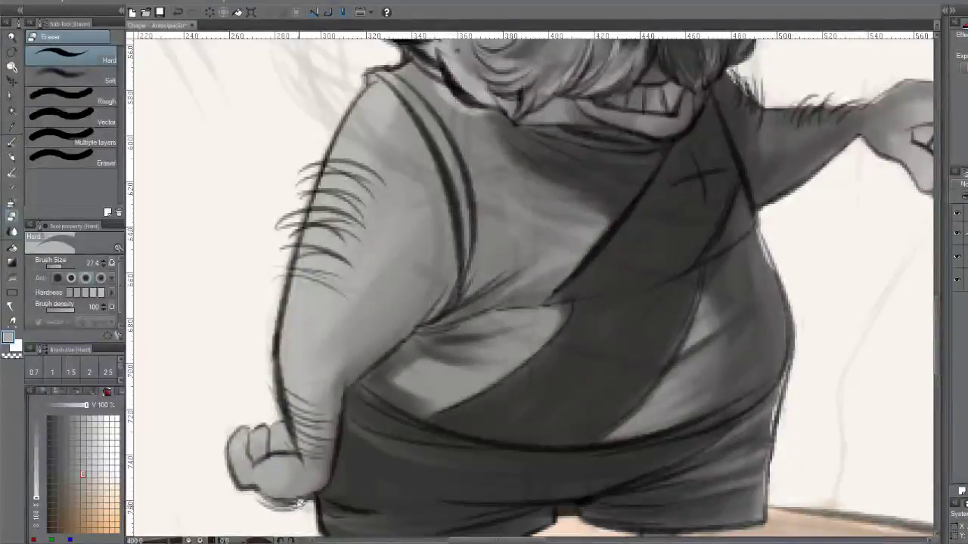
scroll(333, 446, "down", 3)
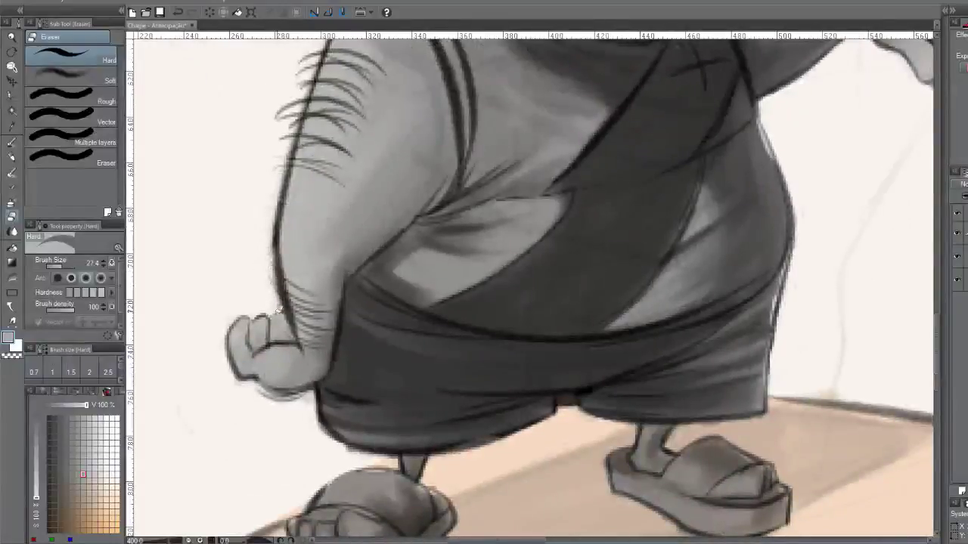
scroll(462, 450, "down", 2)
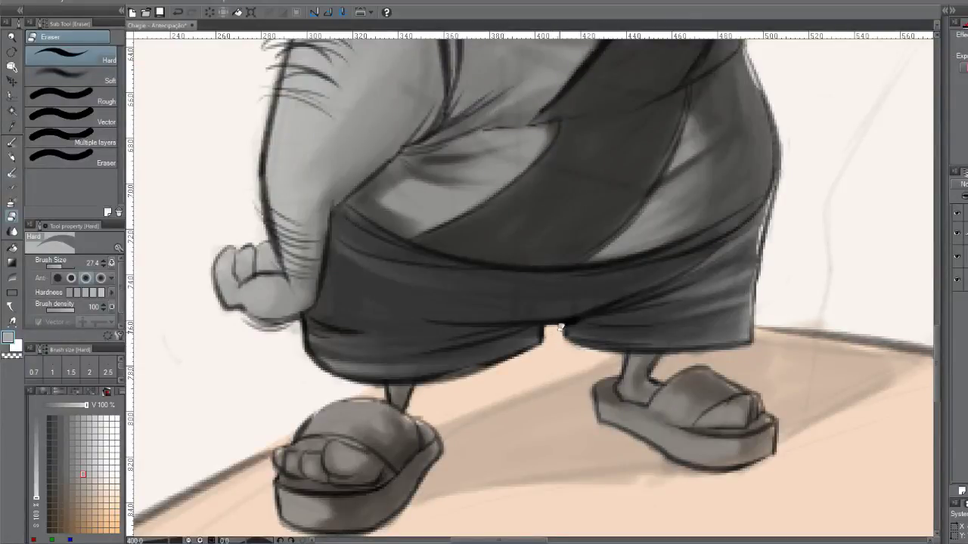
mouse_move(594, 462)
left_mouse_down()
mouse_move(574, 276)
mouse_move(581, 289)
mouse_move(569, 274)
mouse_move(652, 319)
mouse_move(728, 322)
mouse_move(699, 321)
left_mouse_up()
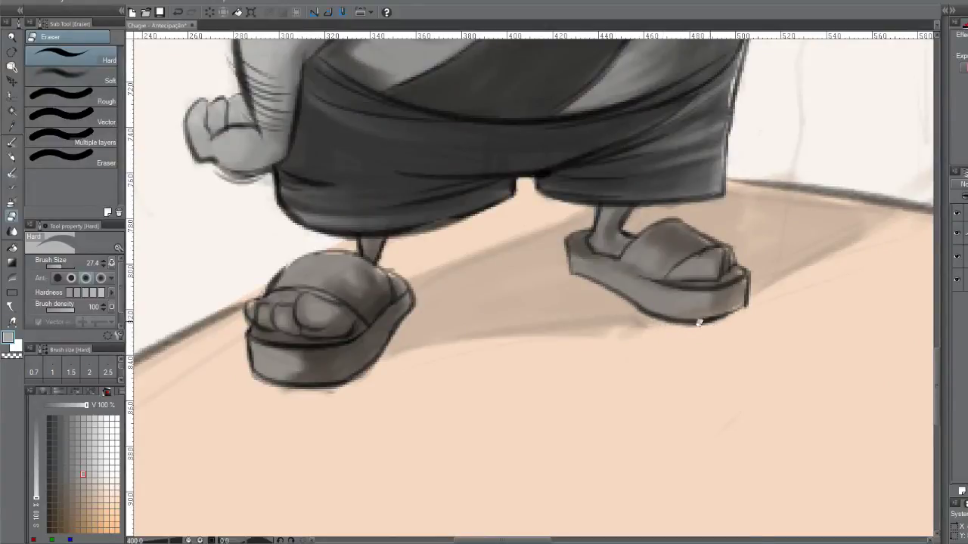
mouse_move(280, 391)
left_mouse_down()
mouse_move(343, 385)
mouse_move(312, 389)
mouse_move(245, 365)
mouse_move(332, 394)
left_mouse_up()
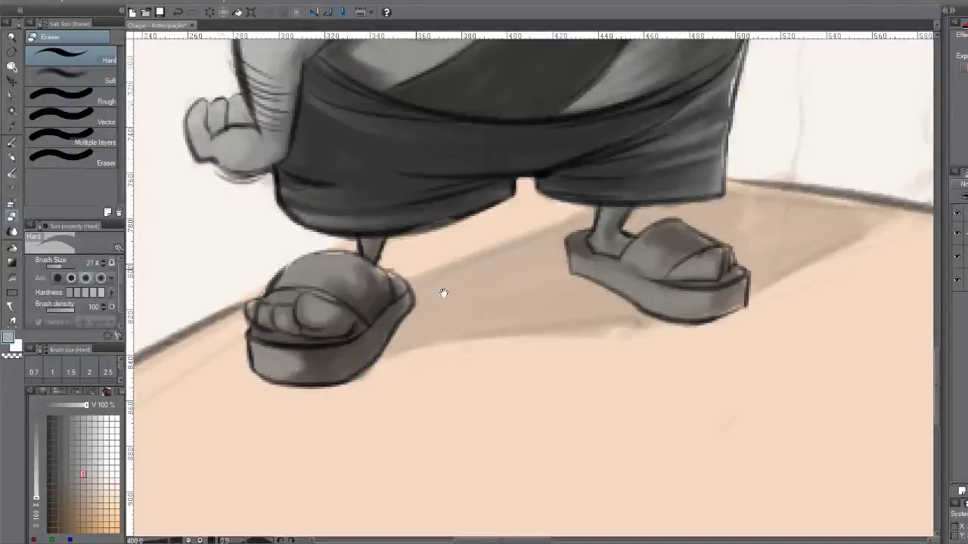
left_click_drag(443, 292, 513, 441)
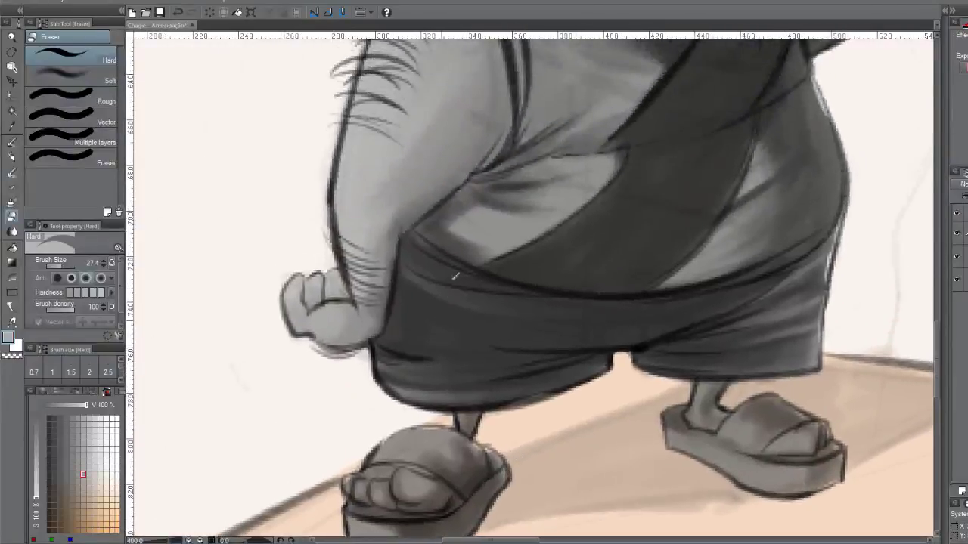
Choose a very light grey and paint highlights on the near fist and along the forearm's outer edge, enlarging the brush to 12.3
key("b")
left_click(99, 431)
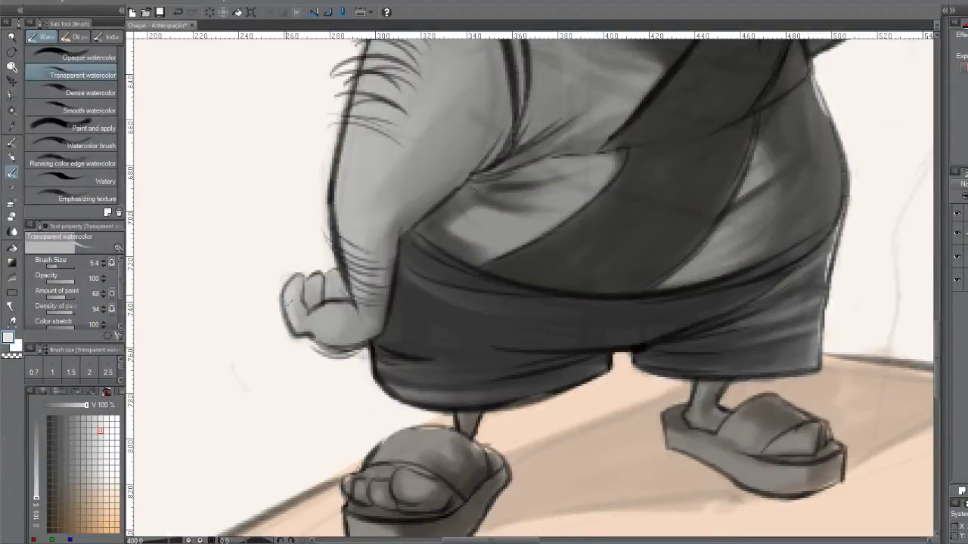
mouse_move(291, 302)
left_mouse_down()
mouse_move(299, 336)
mouse_move(360, 344)
mouse_move(376, 333)
mouse_move(340, 338)
mouse_move(381, 326)
mouse_move(379, 334)
left_mouse_up()
key("bracketright")
mouse_move(356, 295)
left_mouse_down()
mouse_move(363, 325)
mouse_move(341, 178)
mouse_move(353, 95)
left_mouse_up()
left_click_drag(348, 191, 358, 171)
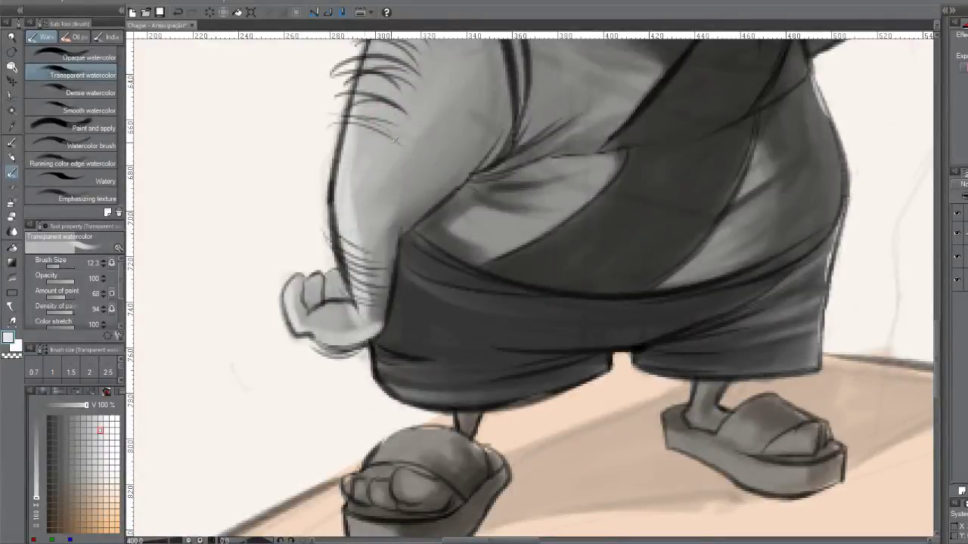
left_click_drag(314, 285, 325, 302)
Reduce the brush size to 8.4, try a light highlight on the lower fold of the shorts' near leg, and undo it
key("bracketleft")
key("bracketleft")
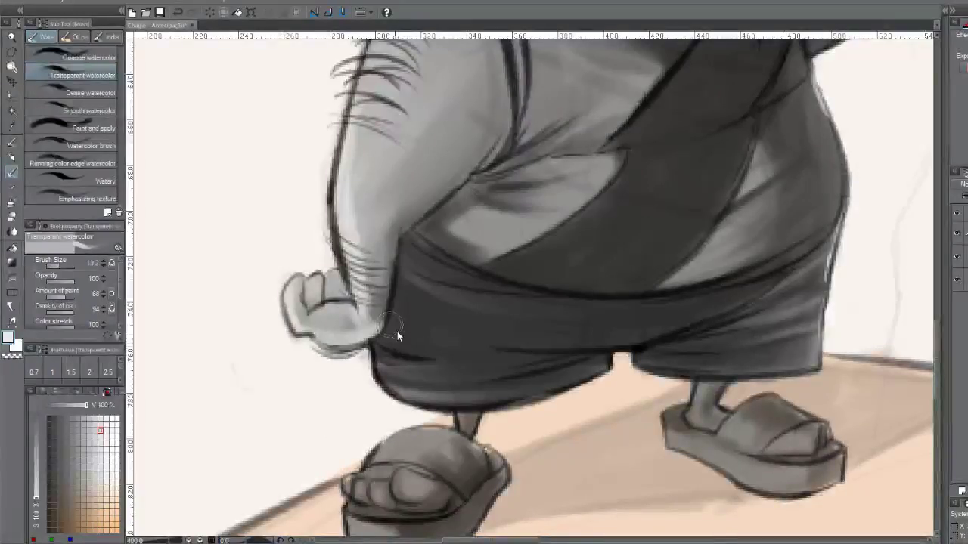
left_click_drag(393, 353, 424, 366)
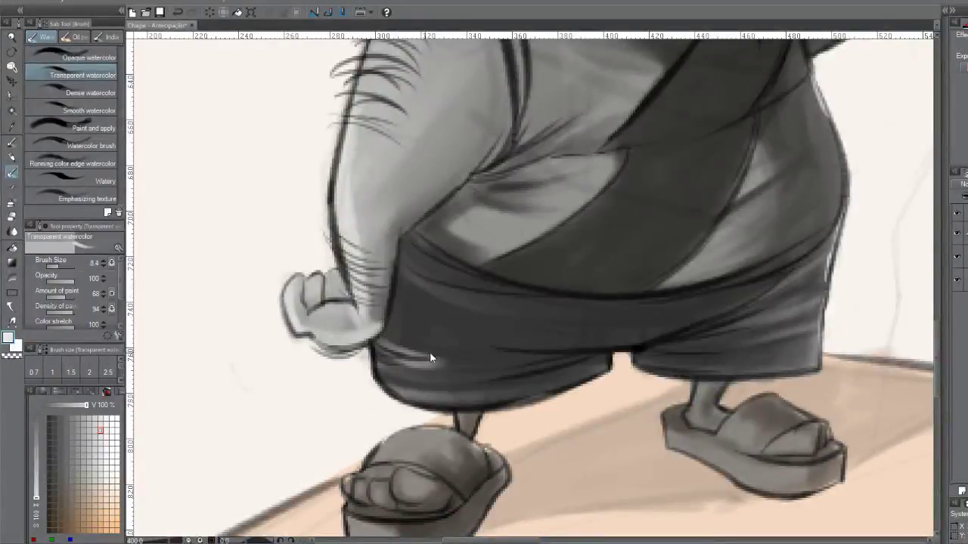
key("ctrl+z")
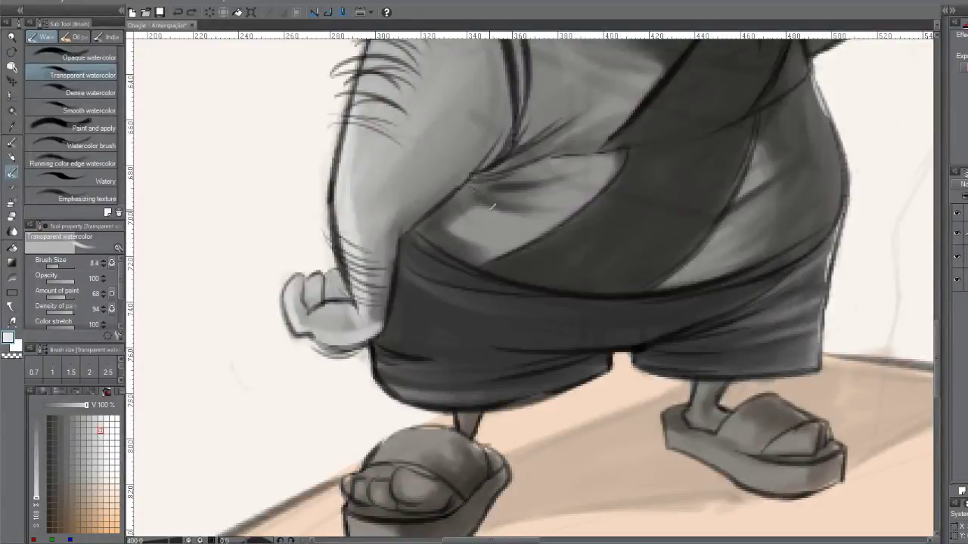
Shrink the brush and paint a thin light highlight along the fold below the shorts' waistband, strengthening it at brush size 5.4
key("bracketleft")
key("bracketleft")
key("bracketleft")
key("bracketleft")
key("bracketleft")
key("bracketleft")
left_click_drag(417, 272, 533, 309)
key("bracketright")
key("bracketright")
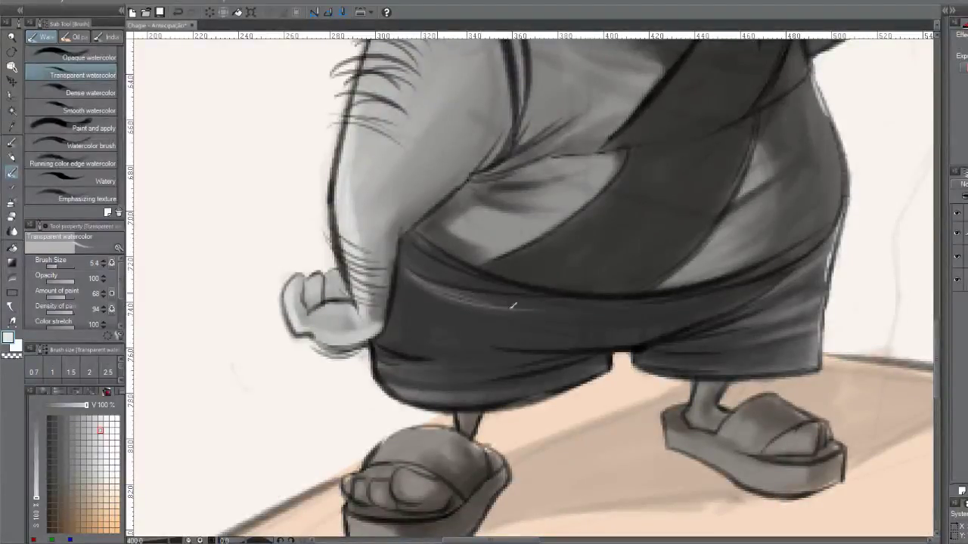
mouse_move(417, 280)
left_mouse_down()
mouse_move(462, 301)
mouse_move(469, 293)
mouse_move(406, 276)
mouse_move(527, 310)
mouse_move(412, 272)
mouse_move(488, 287)
left_mouse_up()
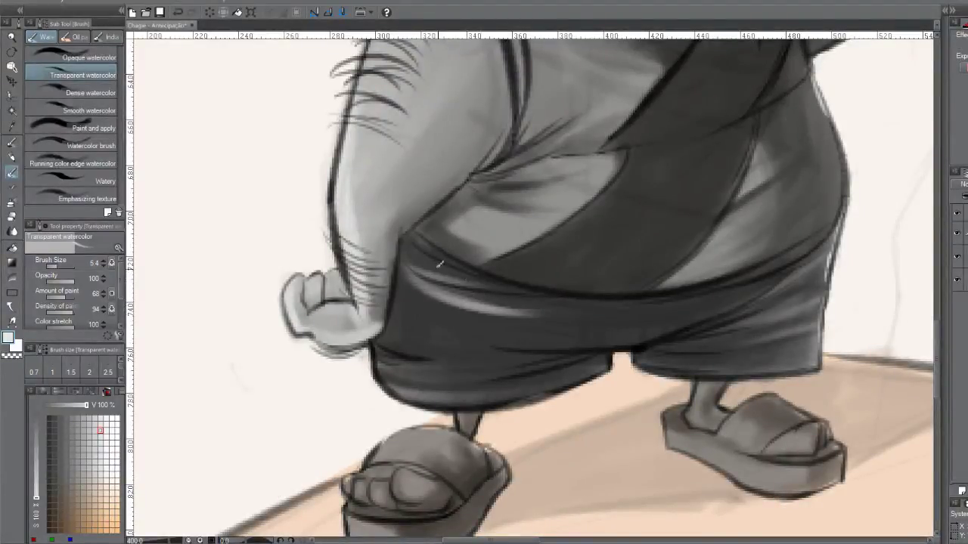
Repaint the thin light highlight below the shorts' waistband and add highlights along the lower folds of the near leg
key("ctrl+z")
left_click_drag(412, 250, 515, 295)
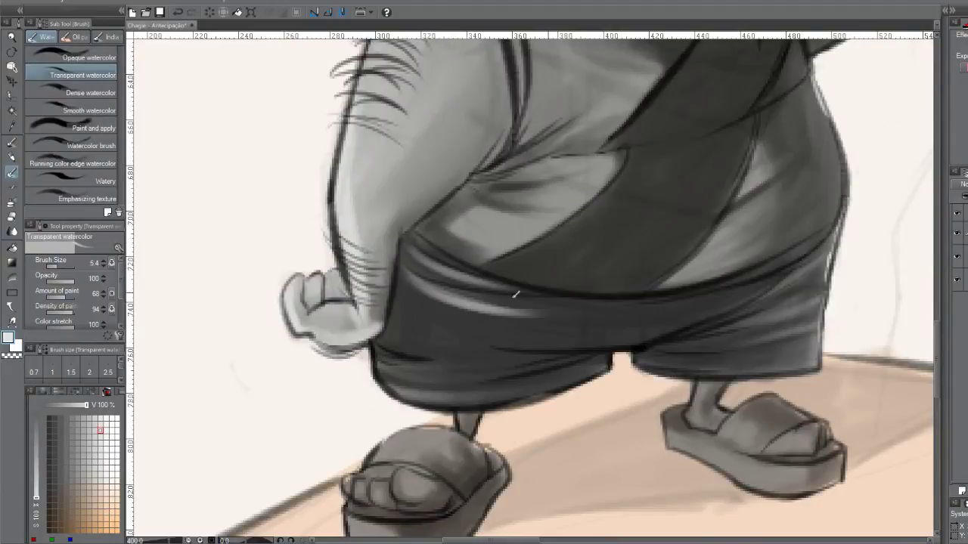
left_click_drag(387, 344, 476, 360)
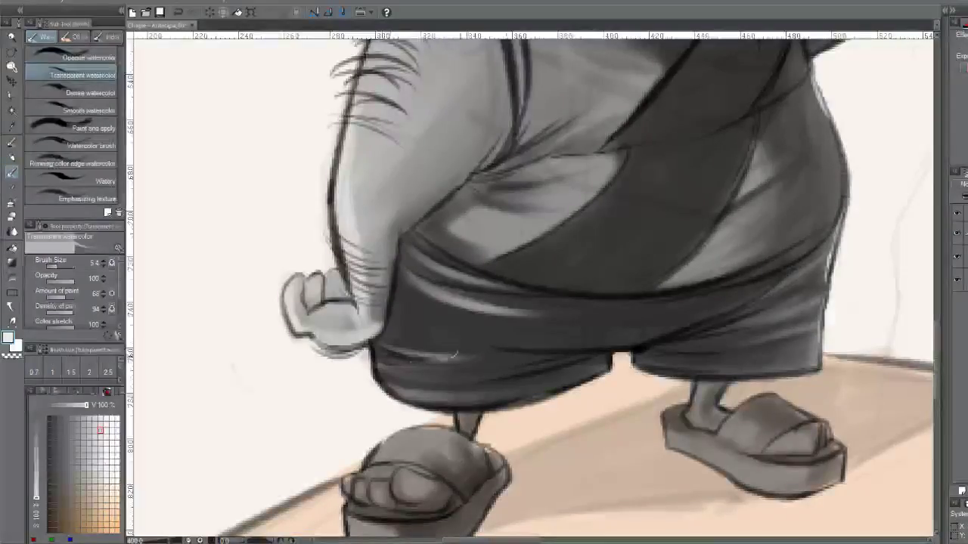
mouse_move(378, 363)
left_mouse_down()
mouse_move(456, 369)
mouse_move(424, 378)
mouse_move(461, 378)
left_mouse_up()
key("ctrl+z")
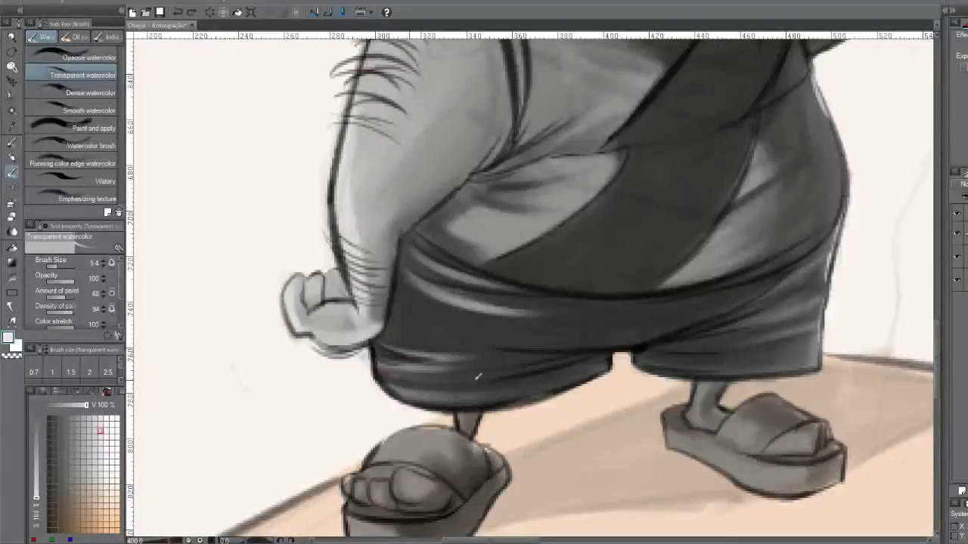
left_click_drag(384, 377, 520, 382)
left_click_drag(408, 385, 506, 394)
left_click_drag(379, 378, 528, 389)
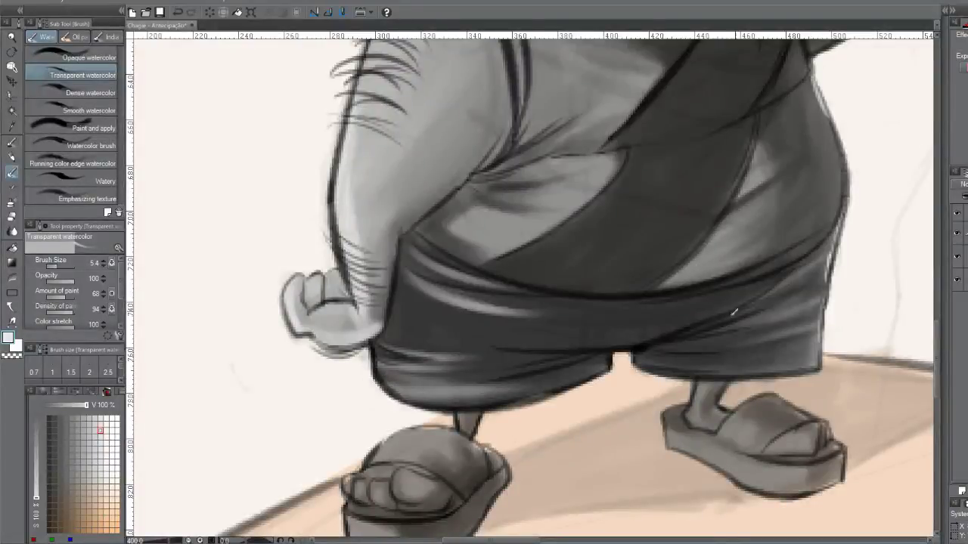
Paint thin light highlights along the upper folds of the shorts' far leg, undoing unsuitable strokes
left_click_drag(759, 304, 818, 278)
key("ctrl+z")
left_click_drag(760, 303, 822, 275)
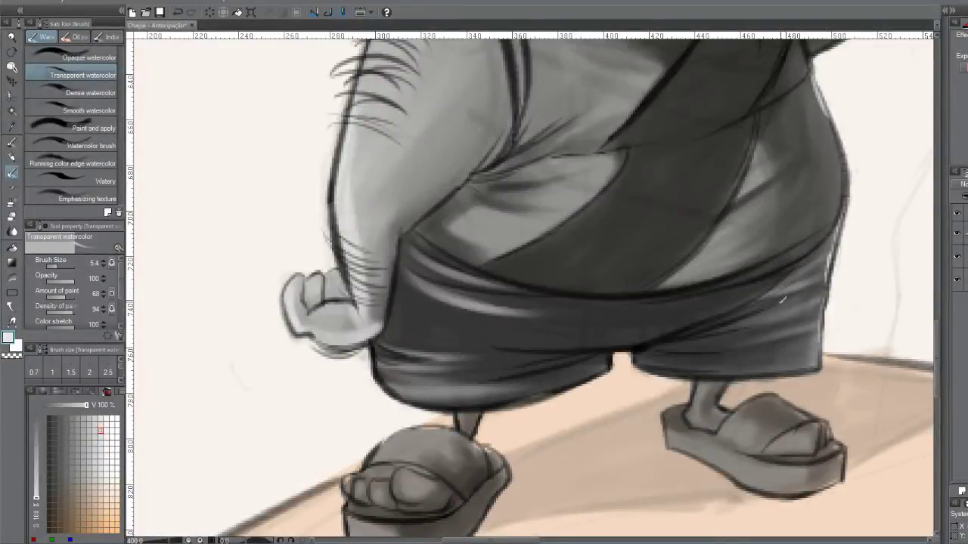
key("ctrl+z")
left_click_drag(699, 331, 786, 321)
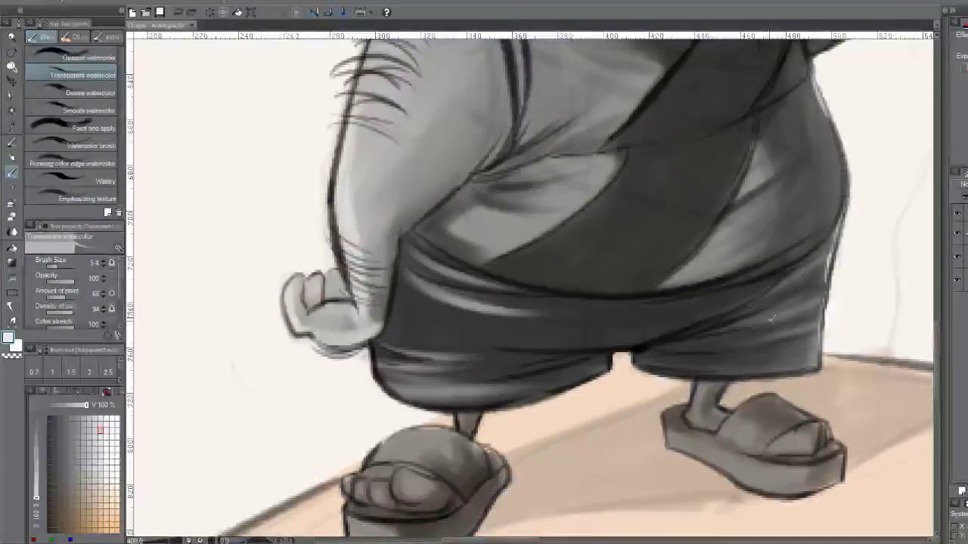
left_click_drag(717, 322, 798, 304)
key("ctrl+z")
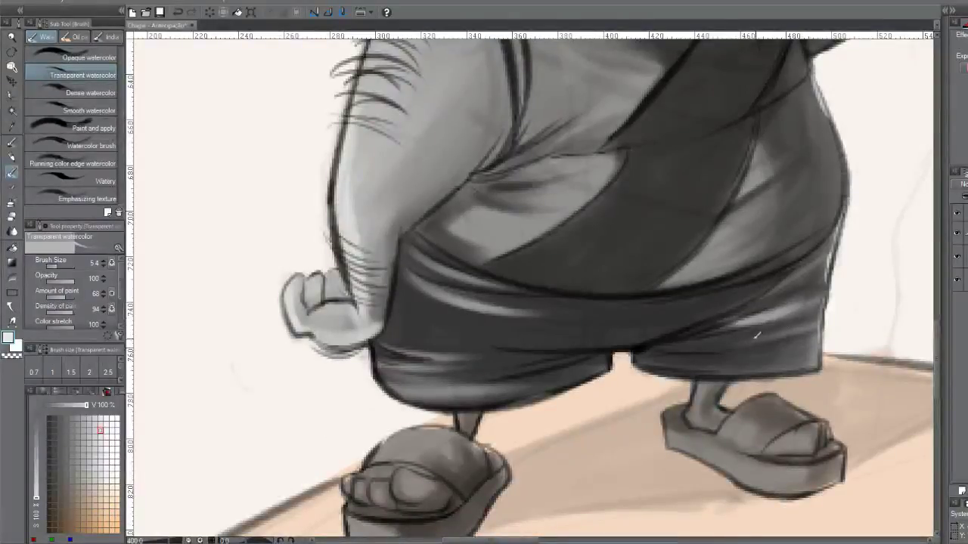
Highlight the lower folds and hem of the shorts' far leg, redoing strokes and reducing the brush size to 3.4
mouse_move(741, 342)
left_mouse_down()
mouse_move(794, 329)
mouse_move(686, 330)
mouse_move(799, 327)
left_mouse_up()
key("ctrl+z")
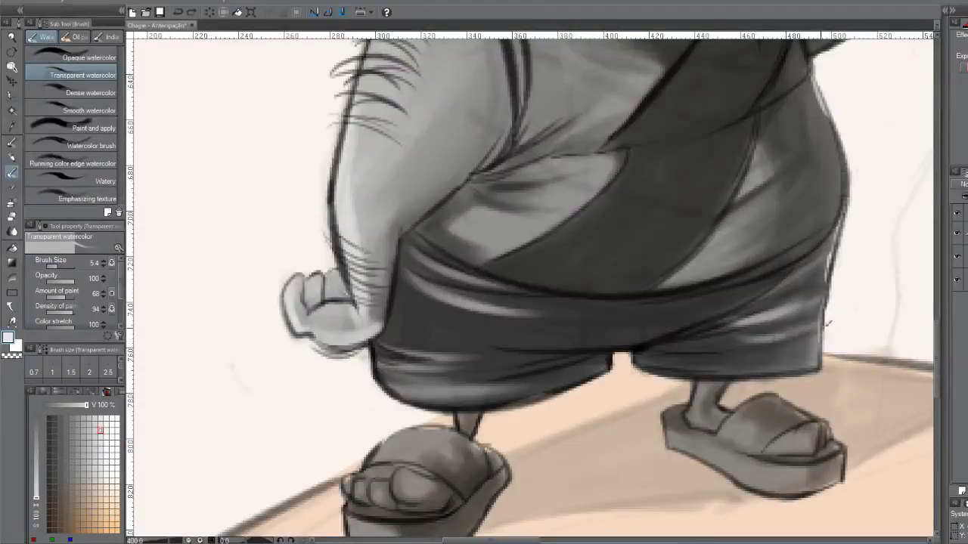
key("ctrl+z")
left_click_drag(695, 344, 792, 334)
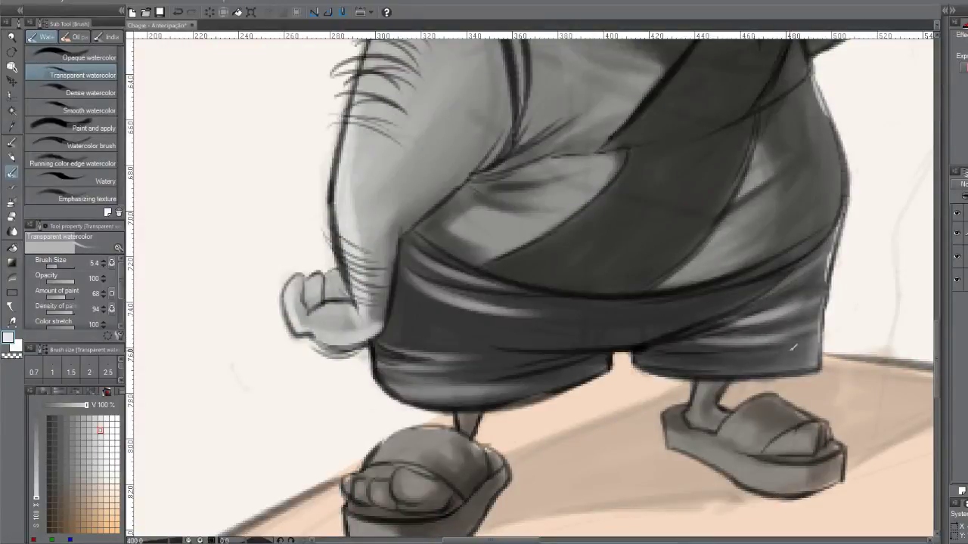
mouse_move(792, 347)
left_mouse_down()
mouse_move(749, 349)
mouse_move(778, 351)
mouse_move(761, 361)
mouse_move(776, 367)
mouse_move(727, 368)
mouse_move(820, 346)
mouse_move(713, 346)
mouse_move(814, 337)
mouse_move(747, 350)
mouse_move(807, 342)
left_mouse_up()
key("bracketleft")
key("bracketleft")
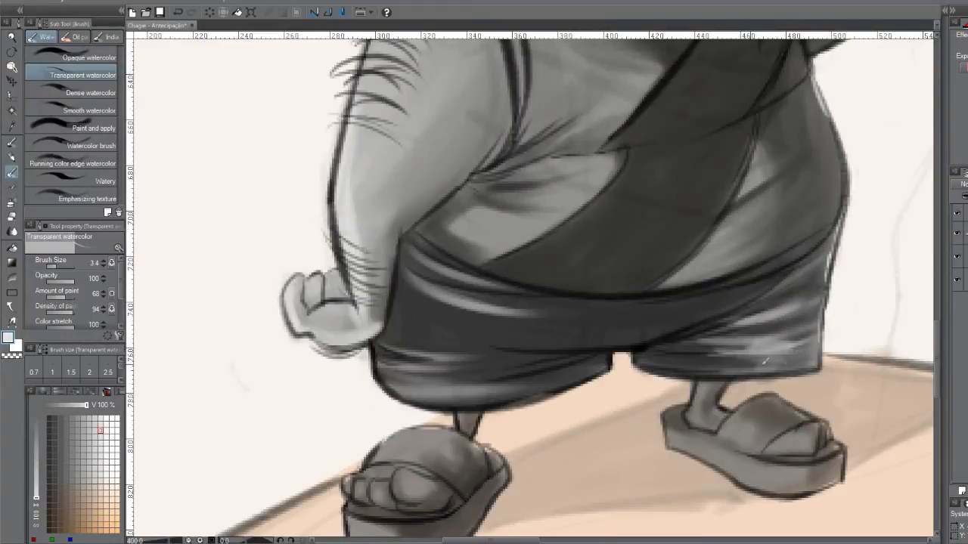
Try thin light highlights across the middle of the shorts above the crotch, and undo them
mouse_move(629, 332)
left_mouse_down()
mouse_move(597, 333)
mouse_move(625, 320)
mouse_move(569, 310)
mouse_move(718, 304)
left_mouse_up()
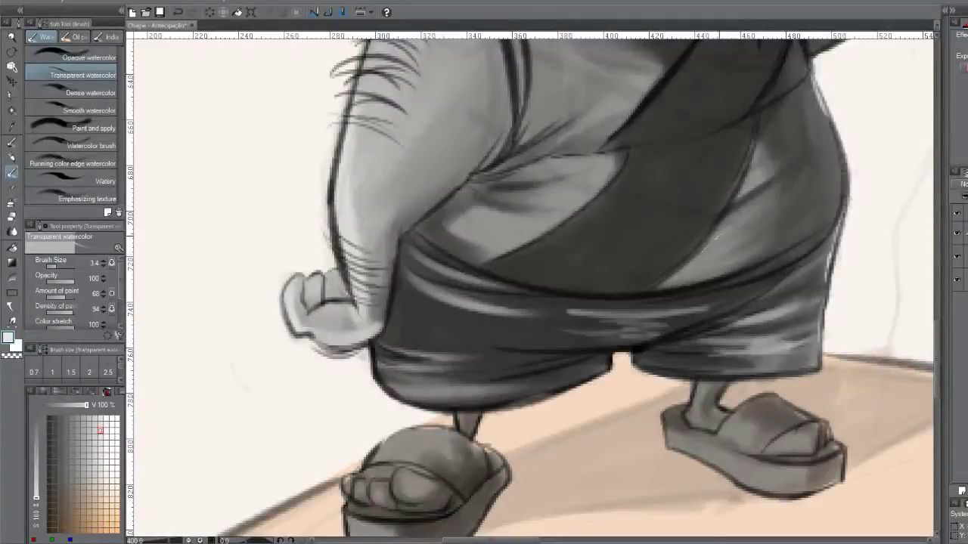
key("ctrl+z")
key("ctrl+z")
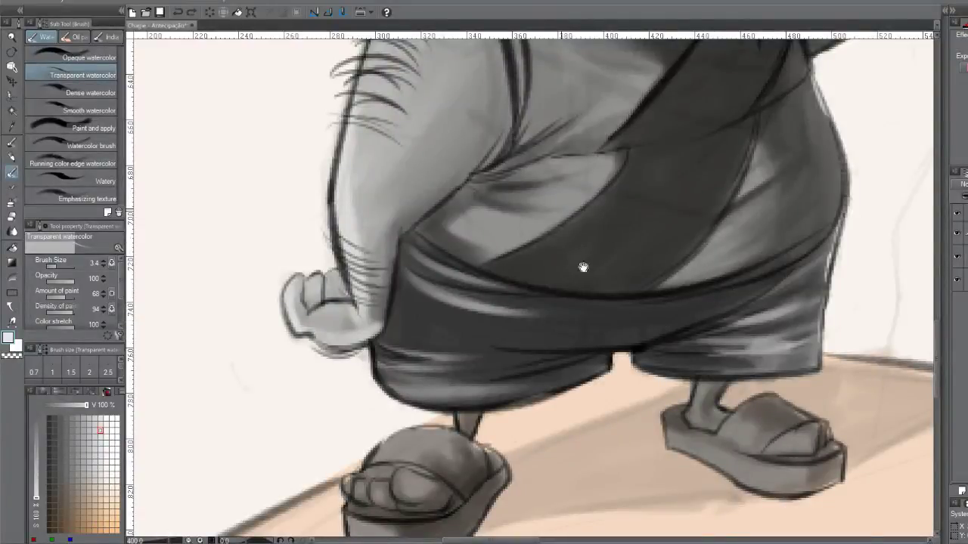
Paint thin light highlights along the shirt folds below the near armpit, raising the amount of paint to 94
left_click_drag(583, 267, 642, 355)
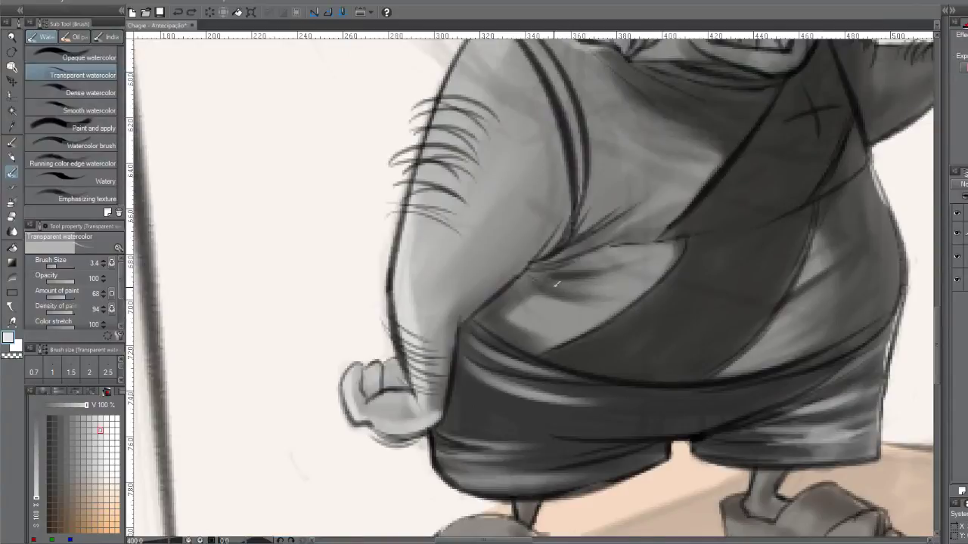
mouse_move(556, 285)
left_mouse_down()
mouse_move(627, 297)
mouse_move(563, 288)
mouse_move(594, 291)
mouse_move(567, 265)
mouse_move(541, 269)
left_mouse_up()
left_click_drag(639, 248, 566, 265)
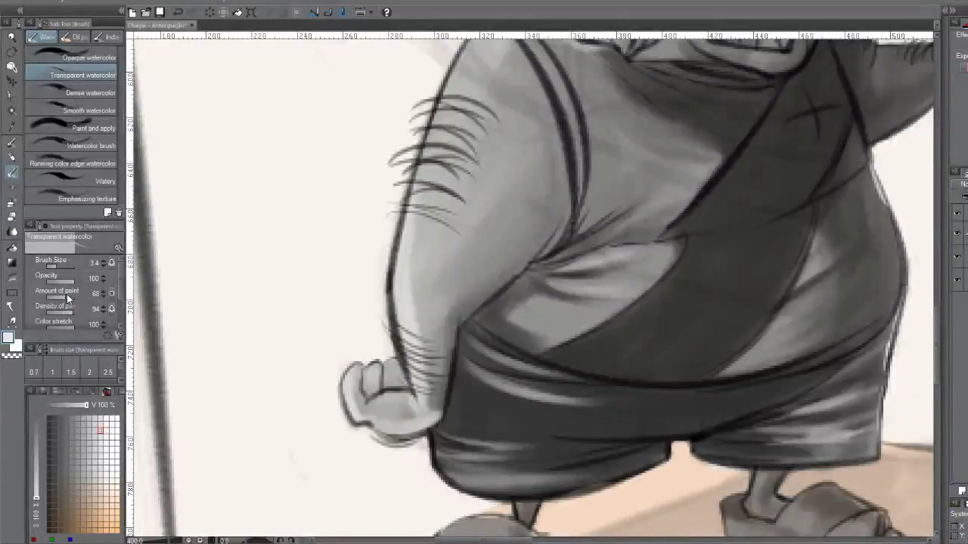
left_click_drag(69, 301, 73, 302)
mouse_move(567, 281)
left_mouse_down()
mouse_move(544, 274)
mouse_move(586, 296)
mouse_move(537, 277)
mouse_move(584, 300)
mouse_move(550, 266)
mouse_move(597, 247)
mouse_move(562, 262)
mouse_move(570, 243)
mouse_move(617, 227)
mouse_move(565, 251)
mouse_move(681, 189)
mouse_move(542, 264)
left_mouse_up()
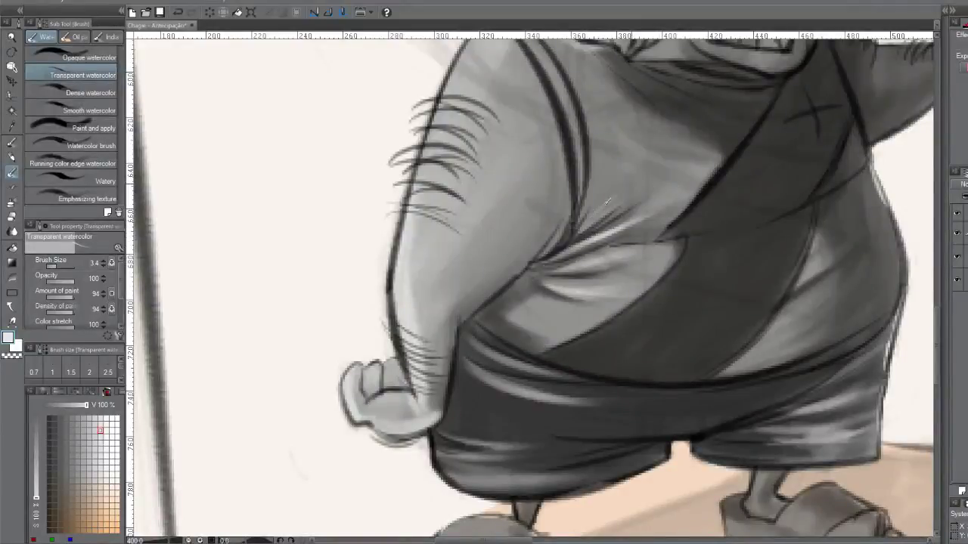
left_click_drag(576, 234, 605, 199)
Enlarge the brush to 11.5 and paint soft highlights on the shirt's belly on both sides of the dark diagonal band
key("bracketright")
key("bracketright")
key("bracketright")
key("bracketright")
key("bracketright")
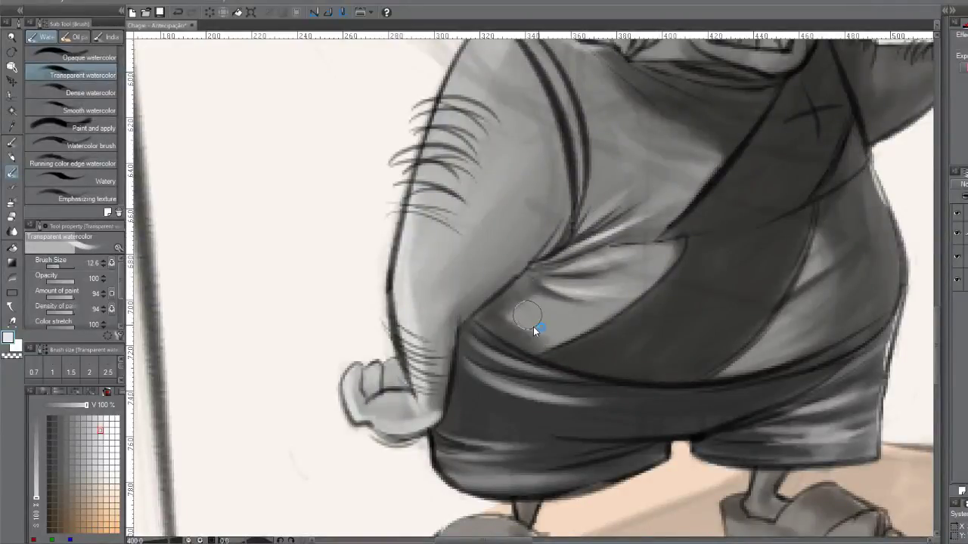
mouse_move(533, 327)
left_mouse_down()
mouse_move(514, 311)
mouse_move(556, 323)
mouse_move(523, 313)
mouse_move(534, 305)
mouse_move(517, 292)
mouse_move(552, 312)
mouse_move(639, 302)
mouse_move(524, 314)
mouse_move(583, 333)
mouse_move(520, 318)
mouse_move(548, 339)
mouse_move(505, 323)
left_mouse_up()
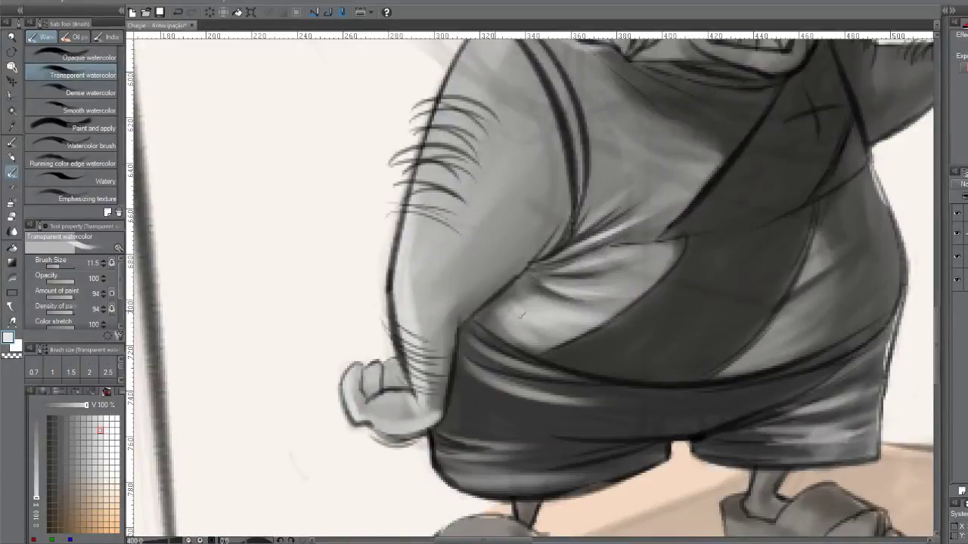
mouse_move(789, 321)
left_mouse_down()
mouse_move(876, 258)
mouse_move(822, 314)
mouse_move(821, 303)
mouse_move(856, 279)
mouse_move(786, 340)
mouse_move(763, 347)
mouse_move(807, 327)
mouse_move(754, 347)
mouse_move(915, 276)
mouse_move(747, 361)
mouse_move(866, 303)
mouse_move(772, 354)
mouse_move(825, 254)
mouse_move(854, 225)
mouse_move(818, 226)
mouse_move(854, 190)
mouse_move(834, 197)
mouse_move(809, 254)
mouse_move(885, 212)
mouse_move(838, 259)
left_mouse_up()
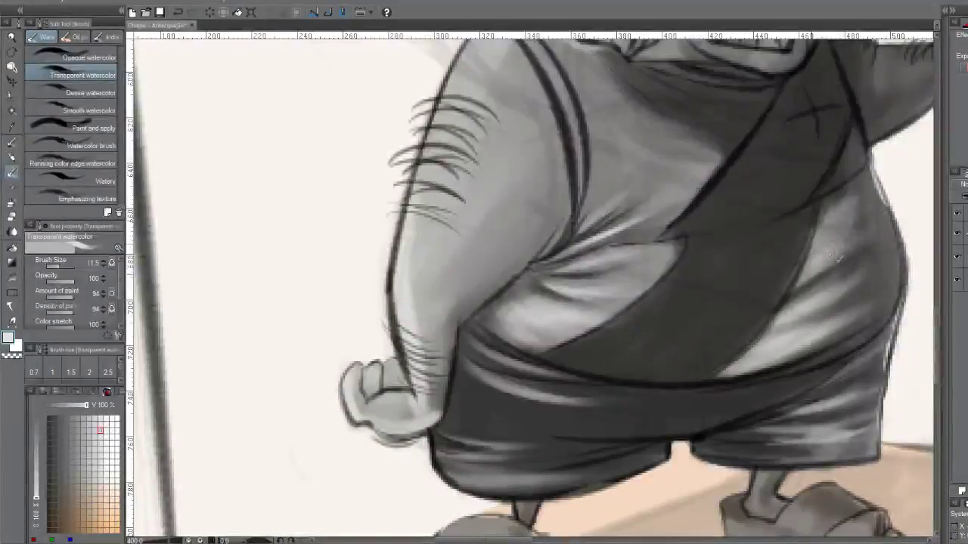
mouse_move(812, 292)
left_mouse_down()
mouse_move(789, 307)
mouse_move(842, 276)
mouse_move(790, 316)
mouse_move(882, 267)
mouse_move(852, 314)
mouse_move(894, 288)
mouse_move(855, 325)
mouse_move(882, 304)
mouse_move(871, 259)
mouse_move(865, 277)
mouse_move(861, 256)
mouse_move(814, 260)
mouse_move(862, 189)
left_mouse_up()
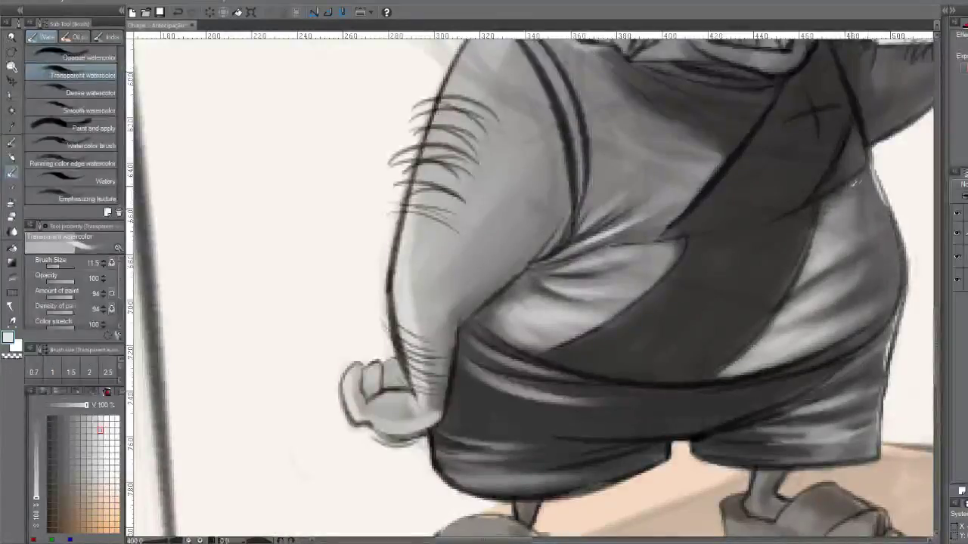
Paint a bright highlight down the shirt's armhole trim beside the near shoulder
mouse_move(696, 148)
left_mouse_down()
mouse_move(562, 280)
mouse_move(461, 292)
left_mouse_up()
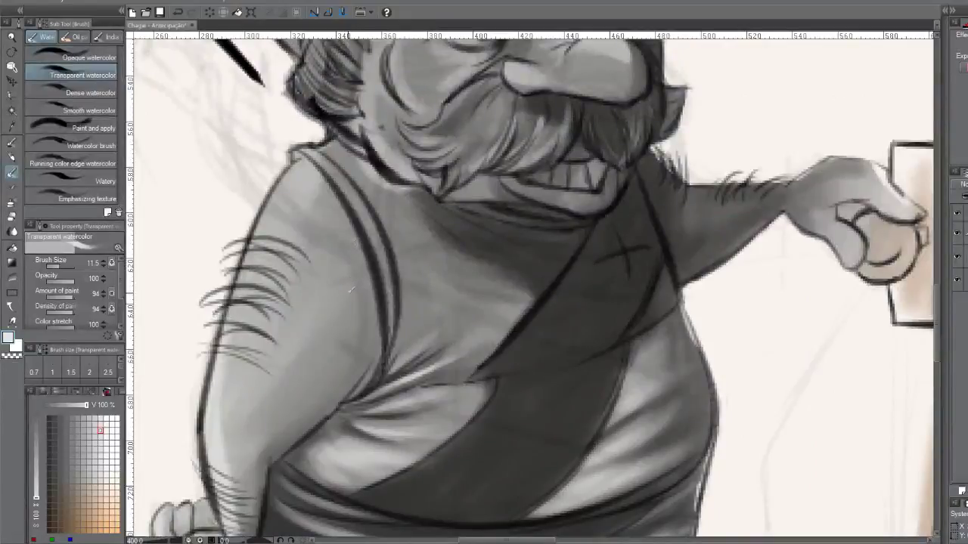
mouse_move(338, 167)
left_mouse_down()
mouse_move(381, 273)
mouse_move(340, 174)
mouse_move(380, 126)
left_mouse_up()
left_click_drag(388, 262, 389, 341)
left_click_drag(433, 301, 420, 320)
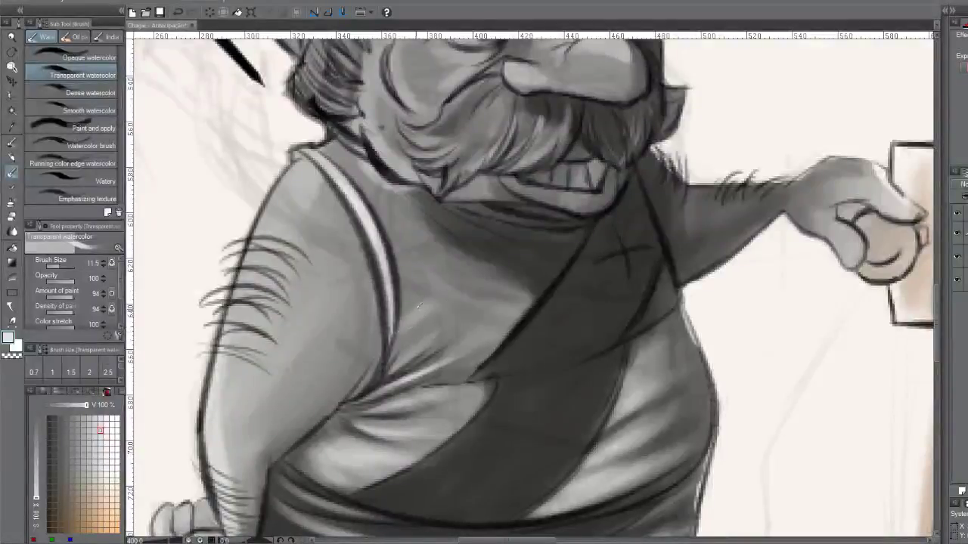
Enlarge the brush and paint broad highlights over the shirt's chest between the armhole trim and the shadow beneath the beard
key("bracketright")
key("bracketright")
key("bracketright")
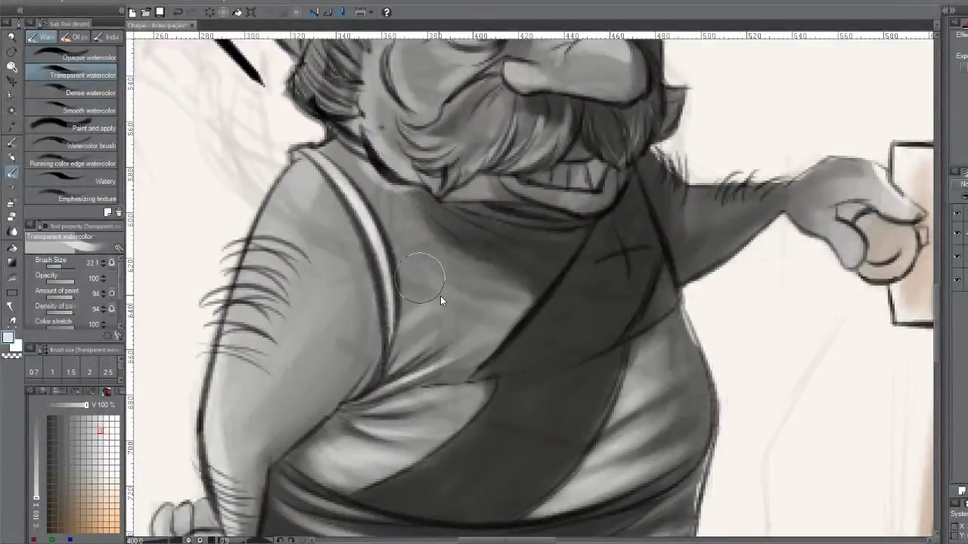
mouse_move(409, 261)
left_mouse_down()
mouse_move(337, 148)
mouse_move(406, 255)
mouse_move(398, 314)
mouse_move(414, 208)
mouse_move(396, 318)
left_mouse_up()
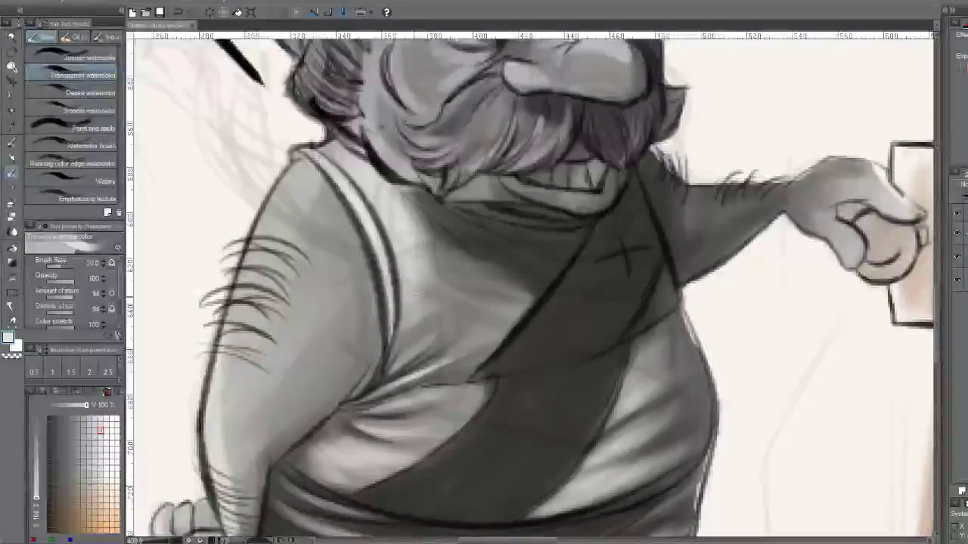
key("bracketleft")
mouse_move(409, 281)
left_mouse_down()
mouse_move(423, 272)
mouse_move(459, 288)
left_mouse_up()
mouse_move(444, 253)
left_mouse_down()
mouse_move(512, 252)
mouse_move(505, 267)
mouse_move(457, 261)
left_mouse_up()
mouse_move(428, 226)
left_mouse_down()
mouse_move(499, 295)
mouse_move(426, 292)
mouse_move(454, 280)
mouse_move(435, 269)
mouse_move(461, 244)
left_mouse_up()
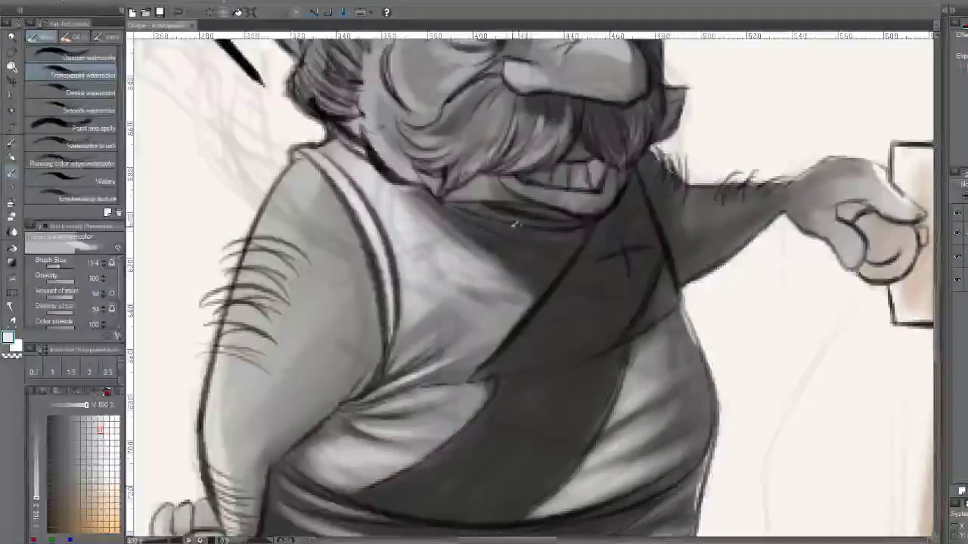
Reduce the brush size to 7.9 and paint finer highlights along the chest folds and beside the dark diagonal band
key("bracketleft")
key("bracketleft")
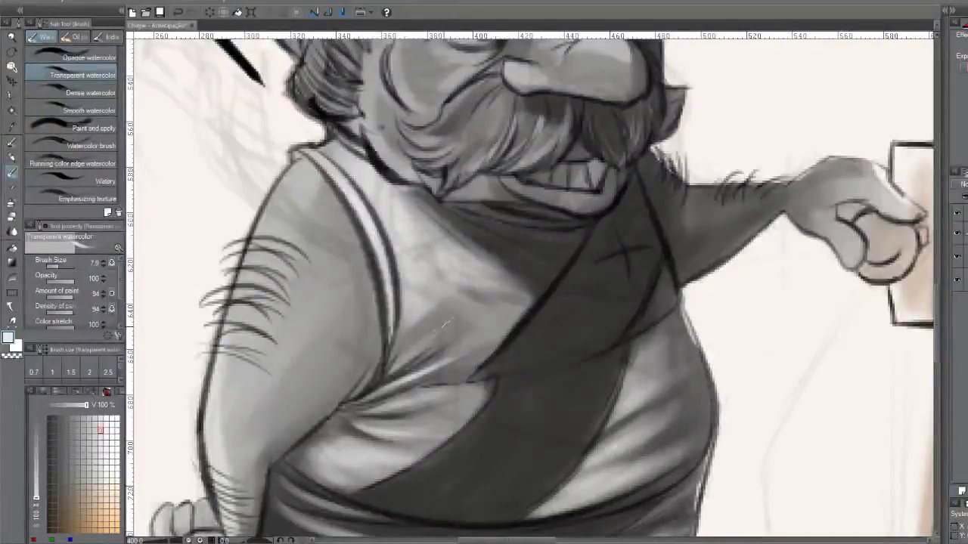
mouse_move(388, 360)
left_mouse_down()
mouse_move(401, 368)
mouse_move(385, 364)
mouse_move(454, 332)
left_mouse_up()
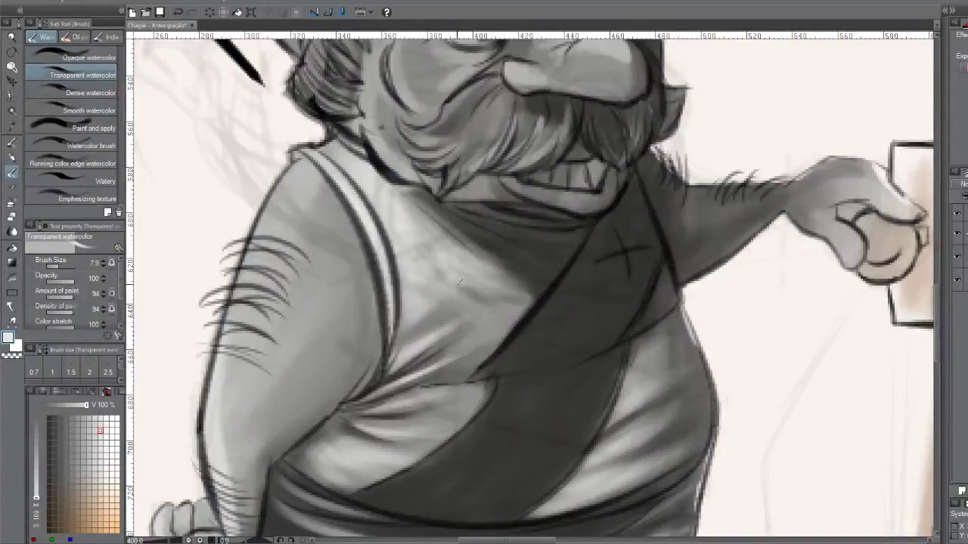
mouse_move(550, 277)
left_mouse_down()
mouse_move(524, 292)
mouse_move(550, 281)
mouse_move(511, 288)
mouse_move(497, 276)
mouse_move(540, 288)
mouse_move(485, 278)
mouse_move(444, 243)
mouse_move(450, 263)
mouse_move(539, 296)
left_mouse_up()
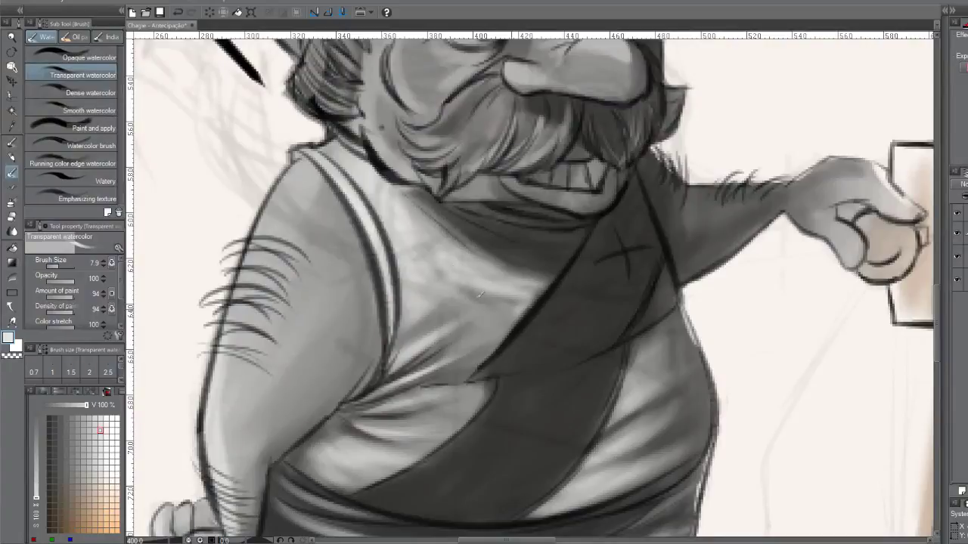
left_click_drag(479, 294, 465, 316)
left_click_drag(516, 292, 397, 348)
left_click_drag(457, 313, 416, 329)
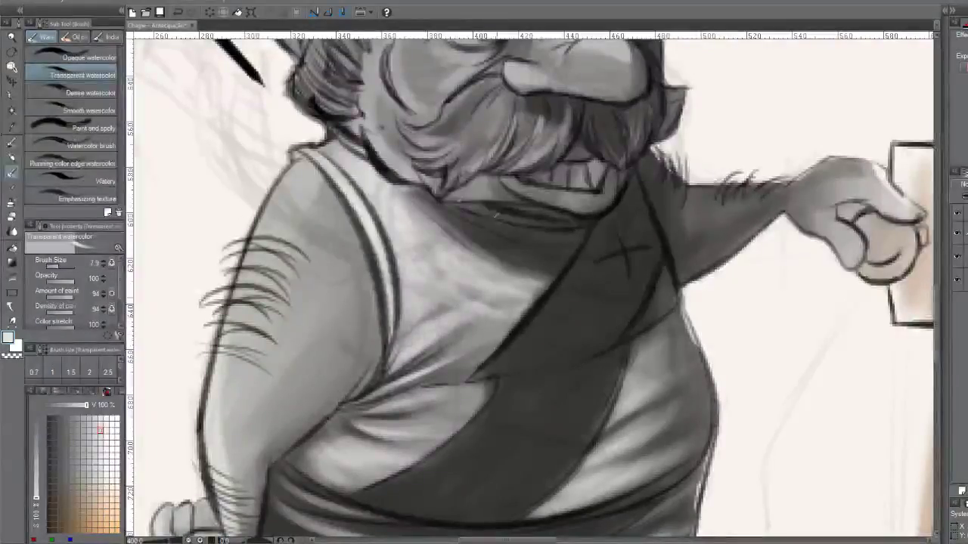
Enlarge the brush to 26.1 and paint soft highlights over the near shoulder and upper arm
key("bracketright")
key("bracketright")
key("bracketright")
mouse_move(318, 258)
left_mouse_down()
mouse_move(310, 242)
mouse_move(333, 219)
left_mouse_up()
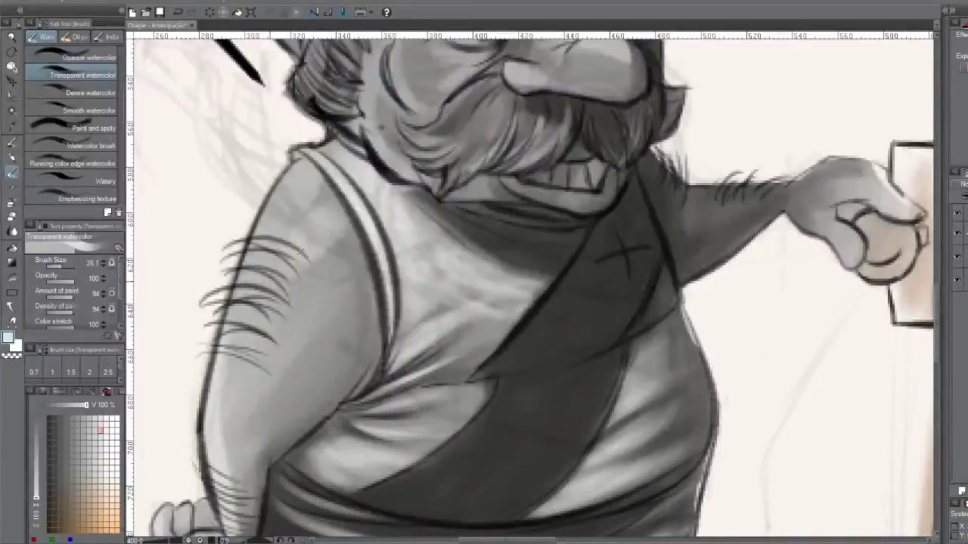
mouse_move(292, 249)
left_mouse_down()
mouse_move(333, 193)
mouse_move(272, 198)
left_mouse_up()
left_click_drag(265, 234, 306, 188)
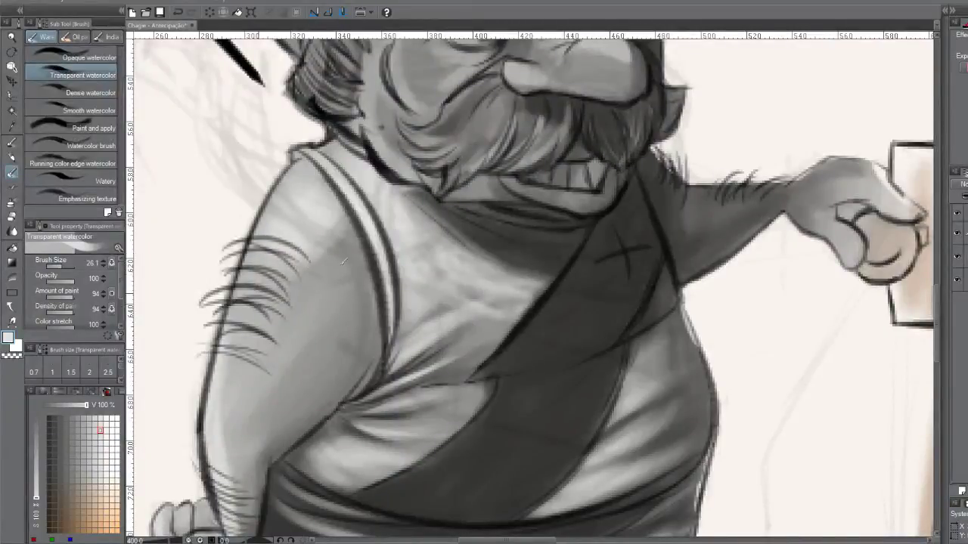
Try broad light highlights down the inner side of the near upper arm, and undo them
mouse_move(303, 318)
left_mouse_down()
mouse_move(348, 257)
mouse_move(297, 287)
left_mouse_up()
left_click_drag(346, 213, 299, 286)
left_click_drag(355, 231, 310, 340)
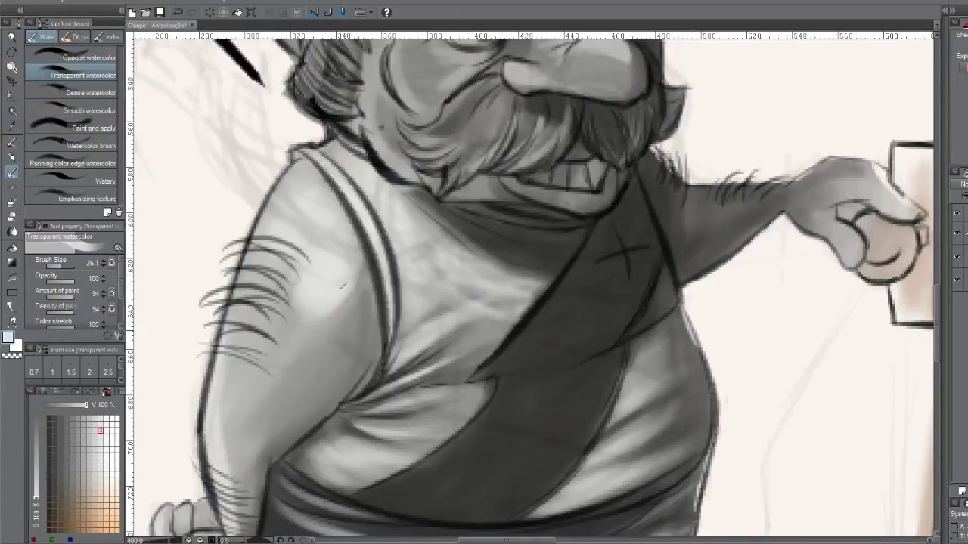
left_click_drag(365, 283, 317, 372)
left_click_drag(371, 303, 306, 393)
left_click_drag(355, 347, 299, 408)
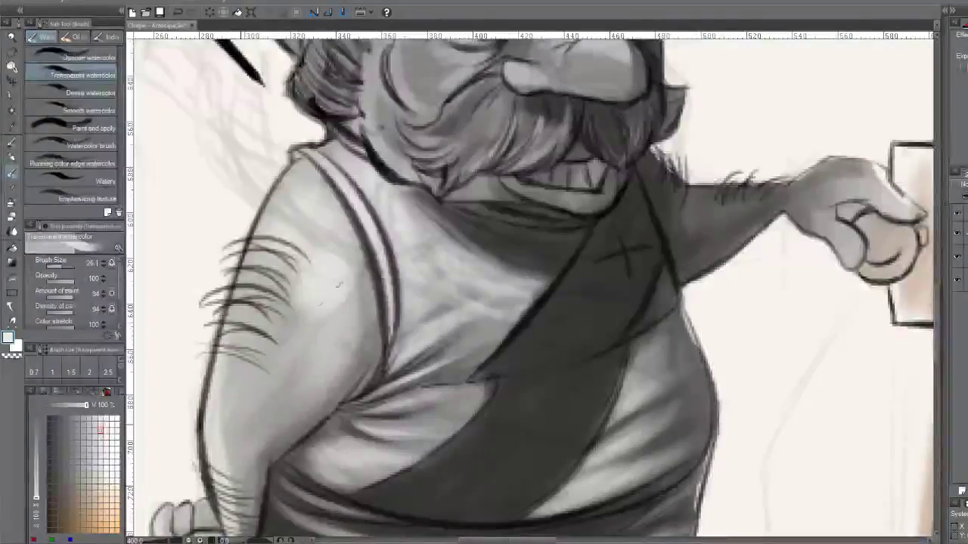
left_click_drag(314, 330, 261, 408)
left_click_drag(310, 271, 245, 361)
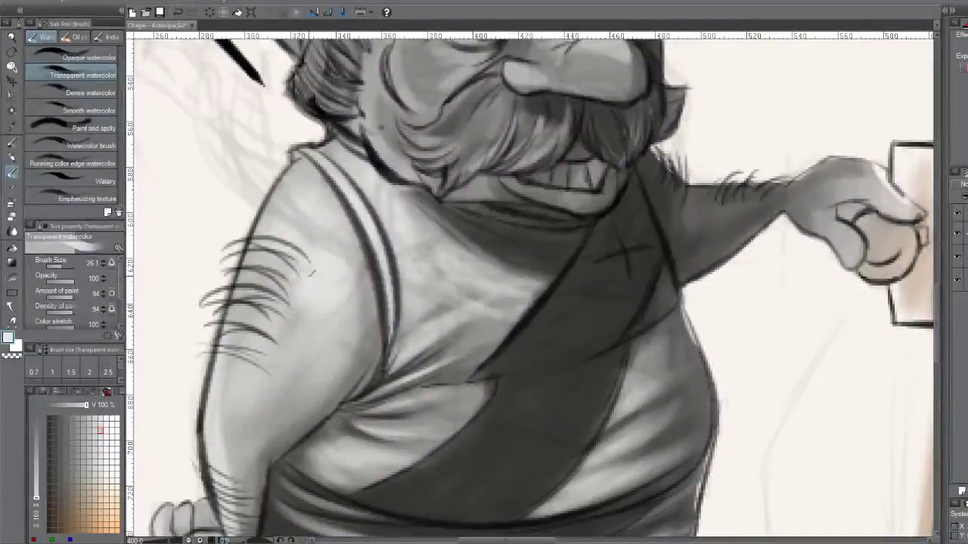
key("ctrl+z")
key("ctrl+z")
Paint soft highlights down the outer side of the near arm, alongside the arm hair
left_click_drag(323, 246, 242, 382)
left_click_drag(281, 297, 224, 415)
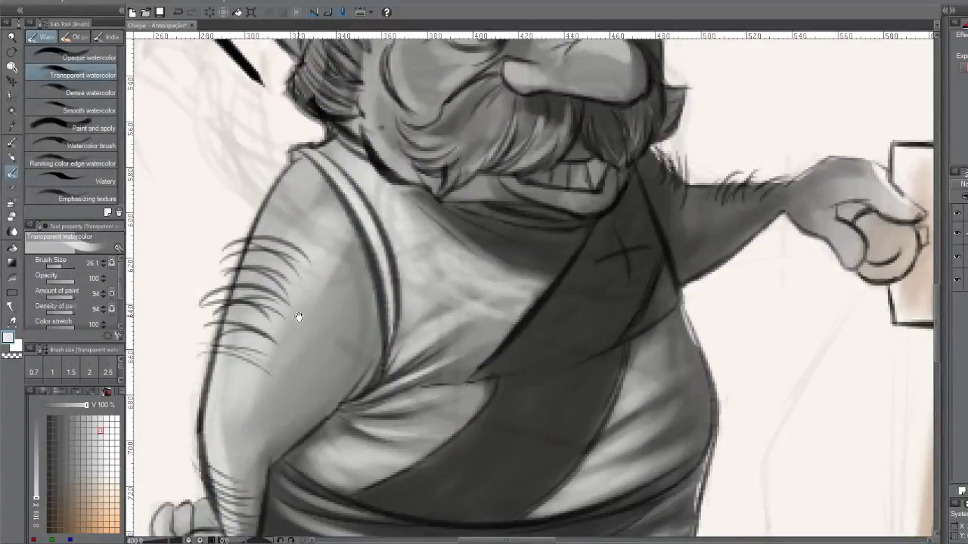
left_click_drag(298, 316, 362, 213)
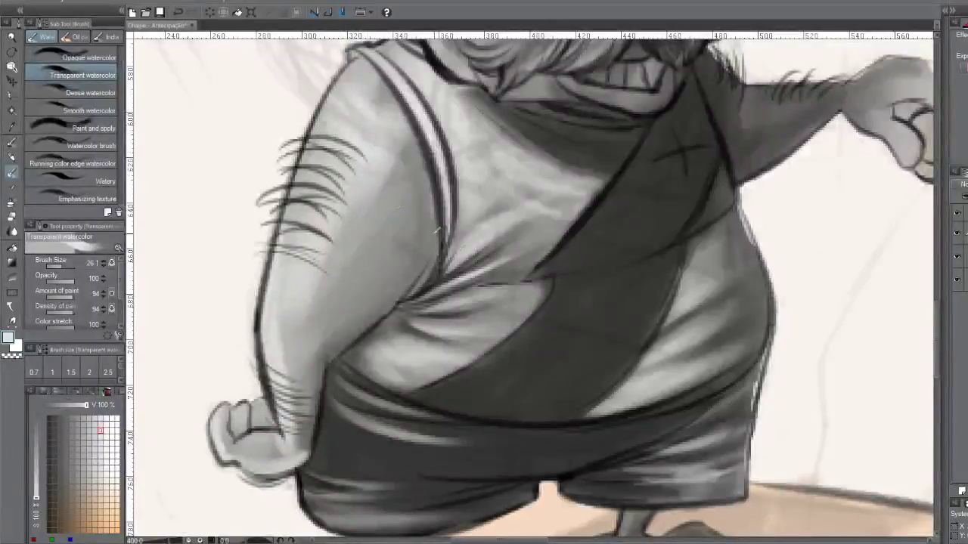
scroll(519, 352, "down", 3)
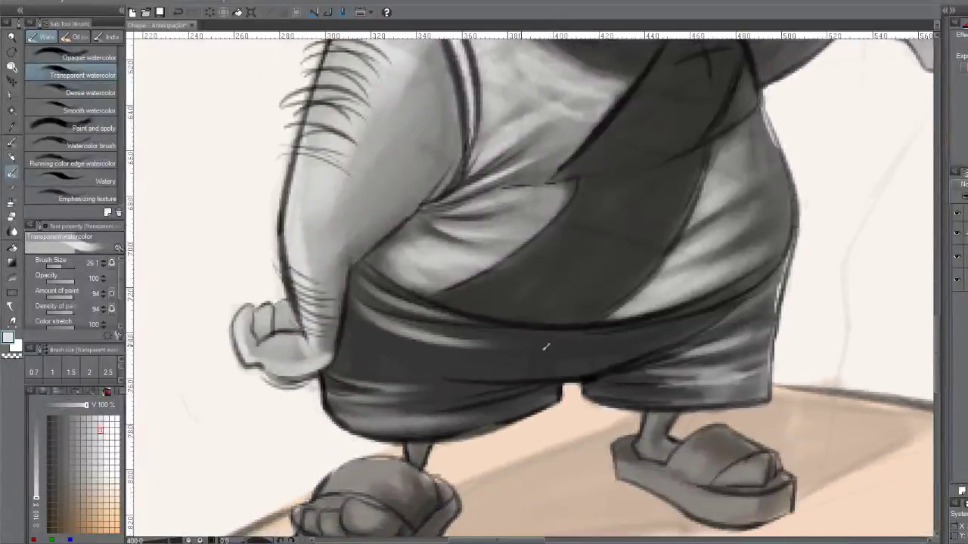
left_click_drag(545, 347, 495, 352)
key("ctrl+z")
Reduce the brush size to 9.0 and paint highlights on the near sandal's strap and the toes
scroll(518, 374, "down", 4)
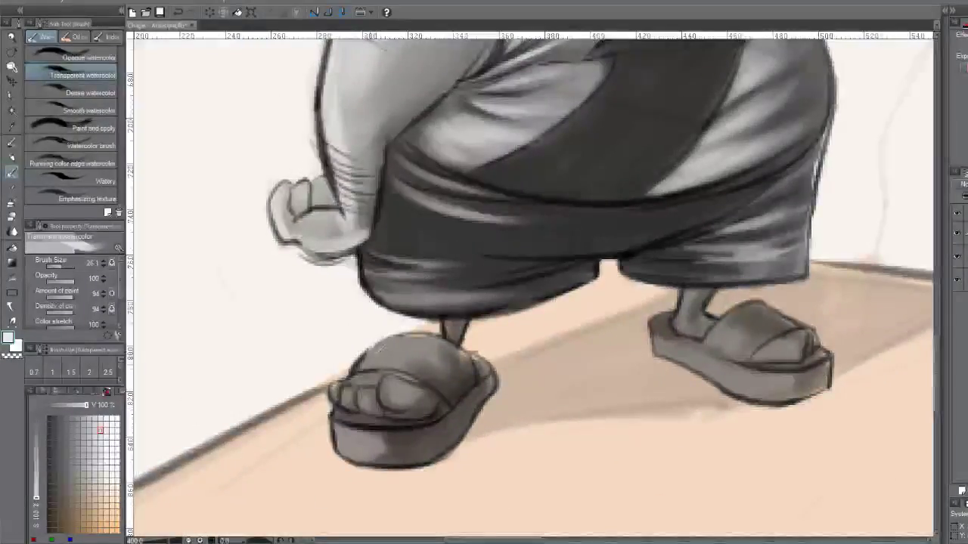
key("bracketleft")
key("bracketleft")
key("bracketleft")
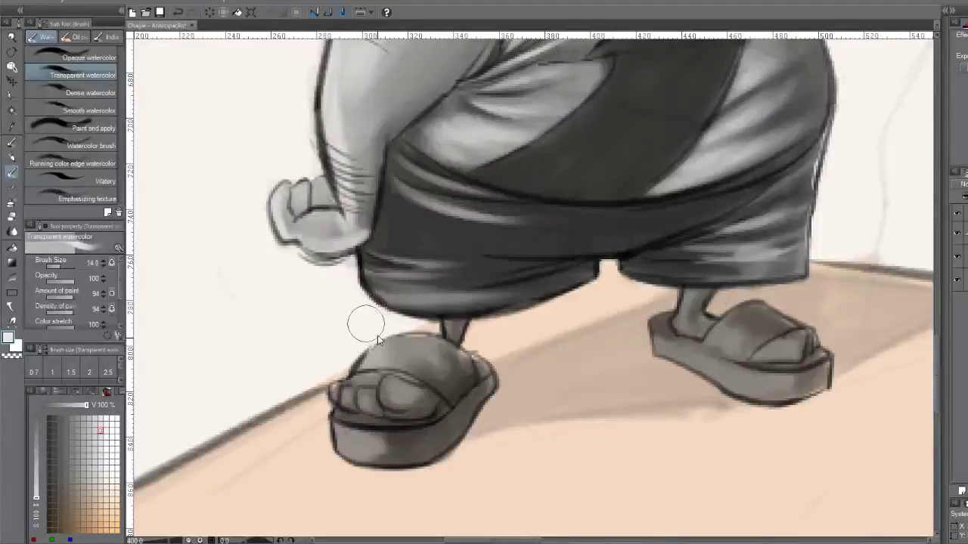
key("bracketleft")
mouse_move(411, 341)
left_mouse_down()
mouse_move(382, 351)
mouse_move(416, 345)
mouse_move(408, 364)
mouse_move(423, 368)
mouse_move(412, 348)
mouse_move(420, 339)
mouse_move(395, 357)
mouse_move(426, 348)
left_mouse_up()
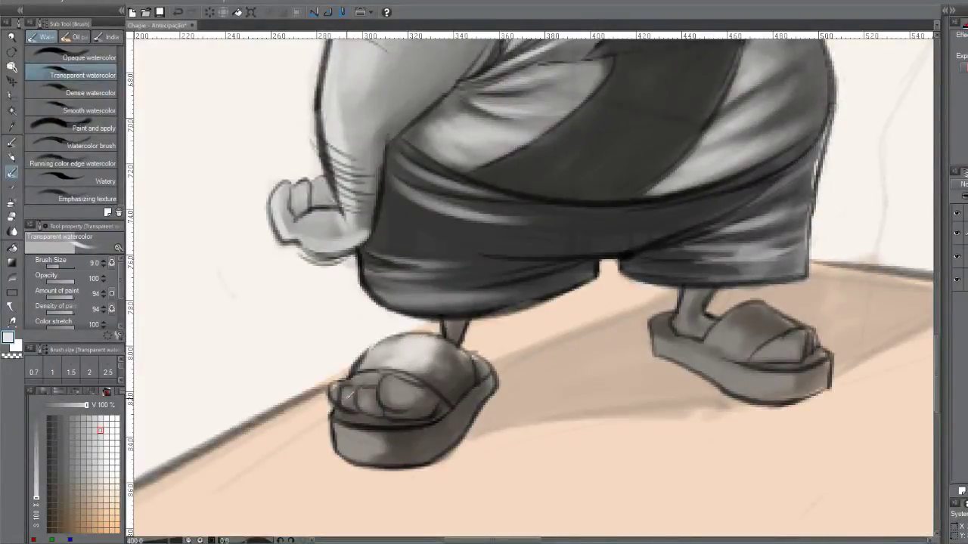
mouse_move(350, 391)
left_mouse_down()
mouse_move(378, 400)
mouse_move(407, 396)
left_mouse_up()
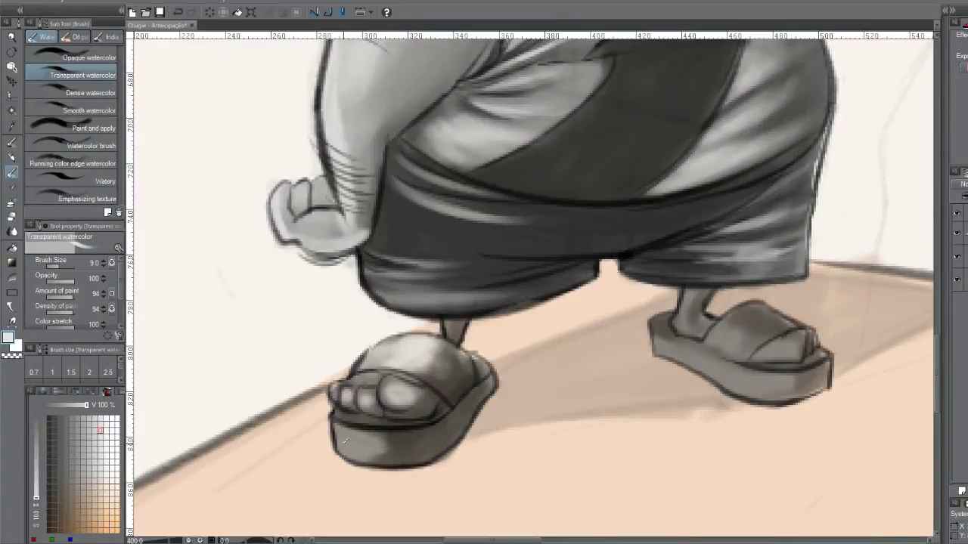
Paint light highlights along the soles of both sandals and over the far sandal's strap and toes
mouse_move(354, 429)
left_mouse_down()
mouse_move(397, 446)
mouse_move(377, 454)
mouse_move(410, 453)
mouse_move(366, 457)
mouse_move(419, 432)
mouse_move(378, 441)
mouse_move(414, 454)
left_mouse_up()
mouse_move(481, 396)
left_mouse_down()
mouse_move(493, 384)
mouse_move(484, 381)
left_mouse_up()
mouse_move(666, 346)
left_mouse_down()
mouse_move(696, 365)
mouse_move(684, 360)
left_mouse_up()
mouse_move(770, 393)
left_mouse_down()
mouse_move(732, 372)
mouse_move(790, 394)
mouse_move(738, 379)
mouse_move(799, 377)
mouse_move(783, 342)
mouse_move(760, 359)
mouse_move(800, 377)
left_mouse_up()
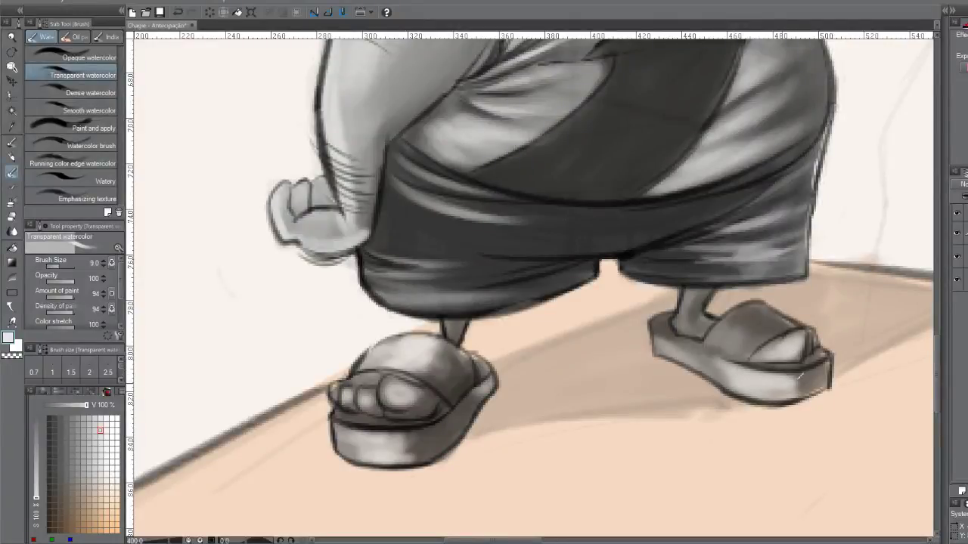
mouse_move(749, 334)
left_mouse_down()
mouse_move(733, 325)
mouse_move(764, 333)
mouse_move(747, 328)
left_mouse_up()
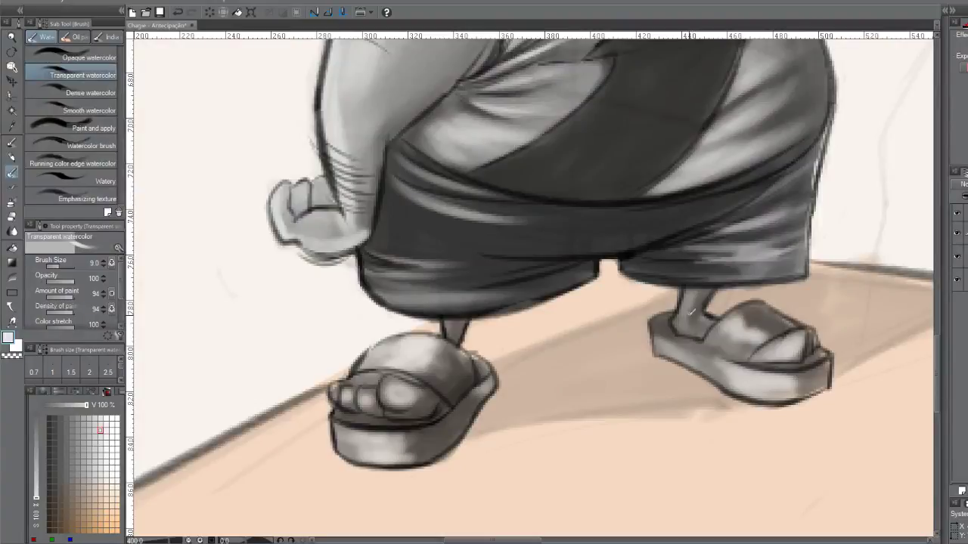
Reduce the brush size to 3.0 and paint thin highlights on both lower legs just above the sandals
key("bracketleft")
key("bracketleft")
key("bracketleft")
key("bracketleft")
key("bracketleft")
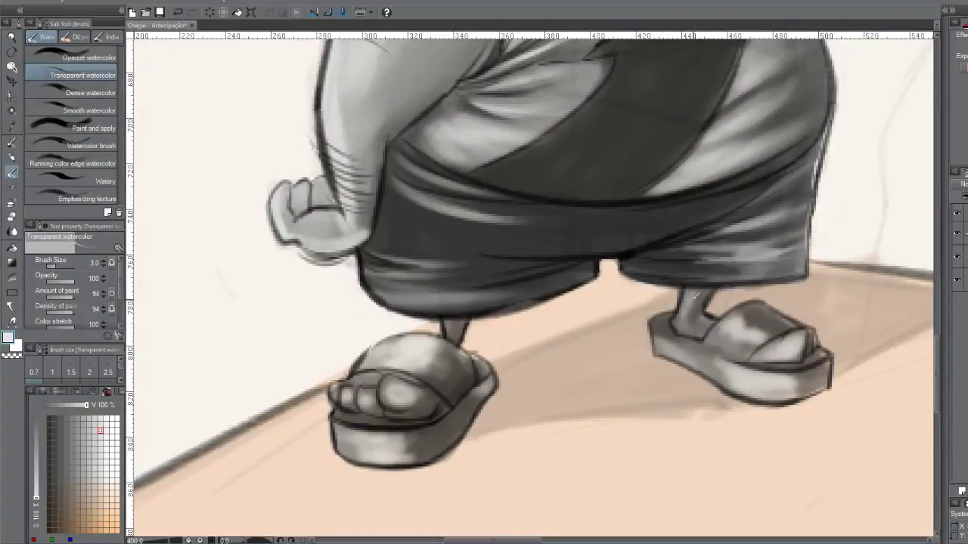
mouse_move(688, 301)
left_mouse_down()
mouse_move(682, 321)
mouse_move(699, 289)
left_mouse_up()
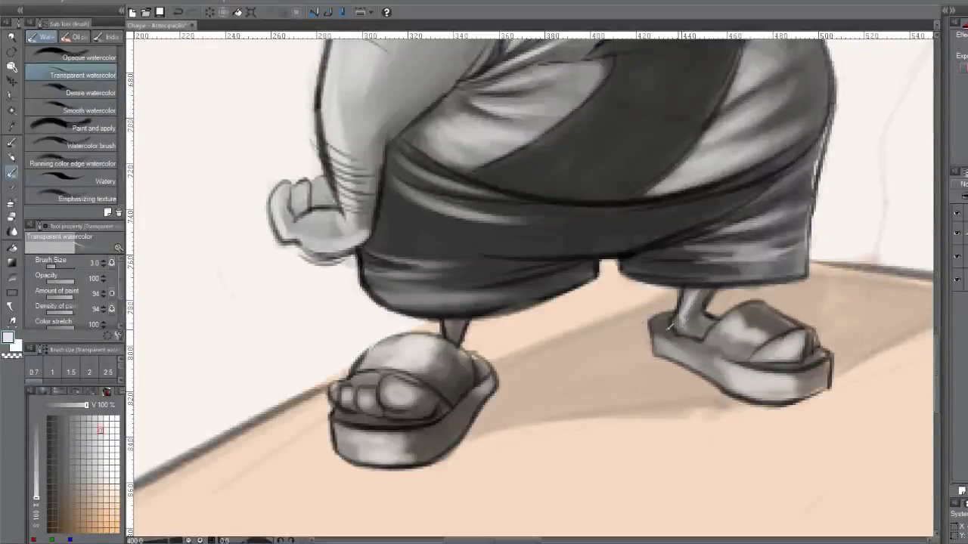
left_click_drag(455, 323, 449, 328)
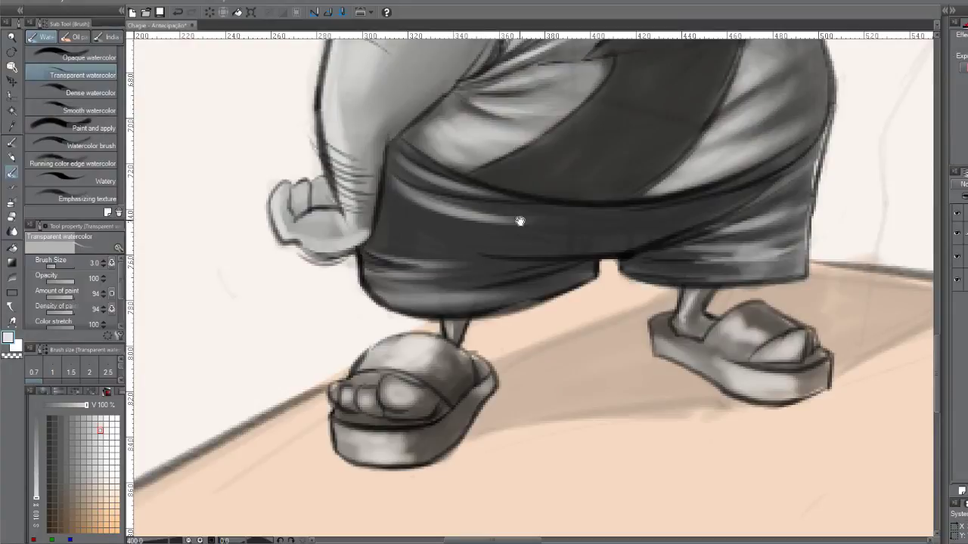
Adjust the brush to a small size and paint a bright highlight along the mustached character's lower lip
left_click_drag(590, 156, 486, 388)
scroll(540, 255, "up", 8)
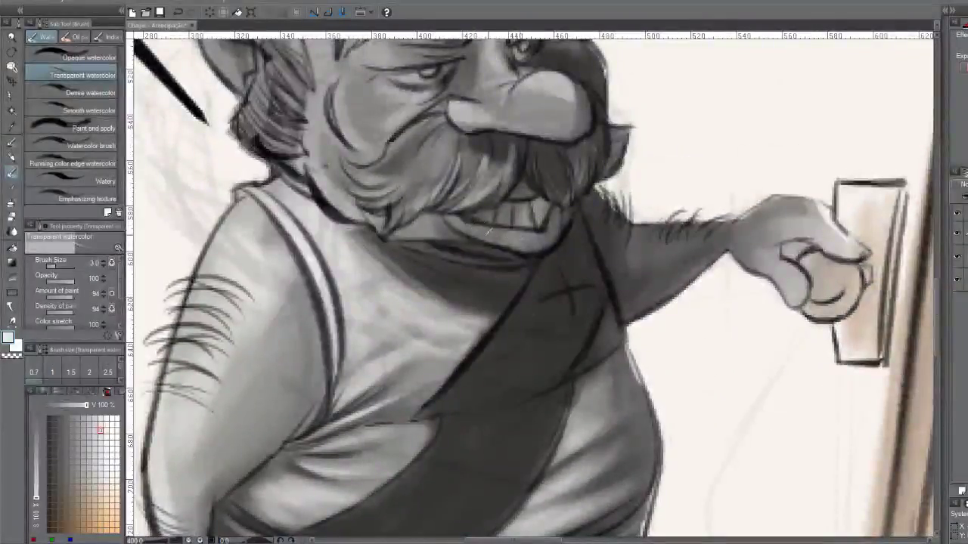
key("bracketleft")
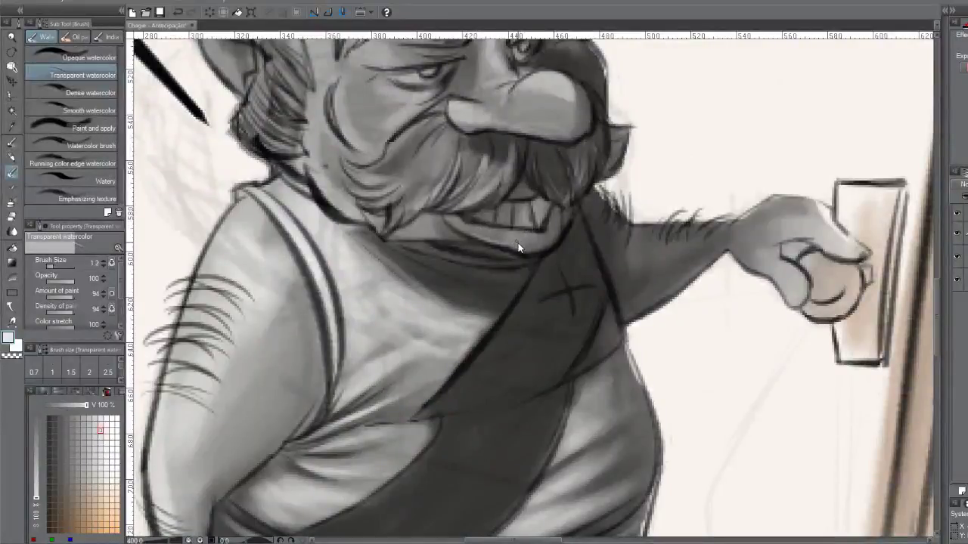
left_click_drag(518, 242, 520, 249)
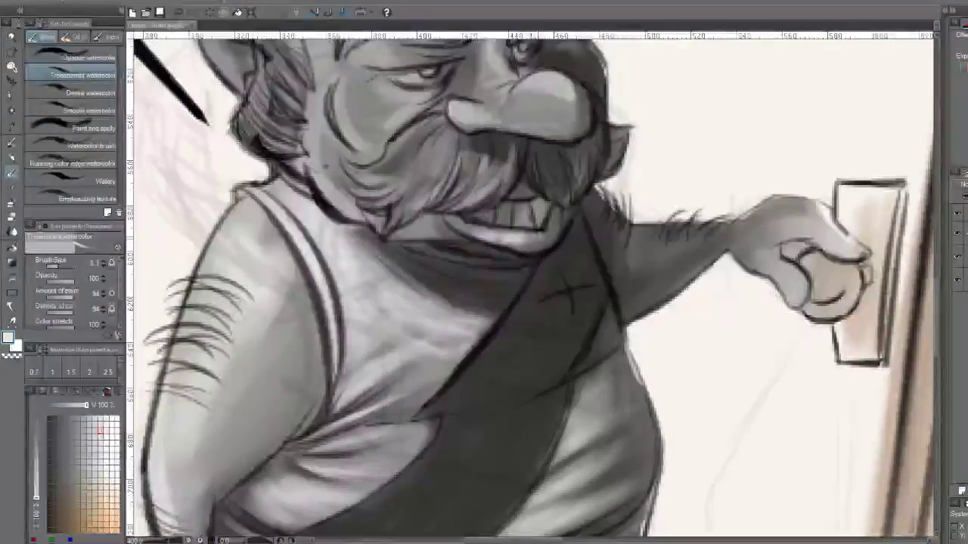
left_click_drag(531, 240, 523, 240)
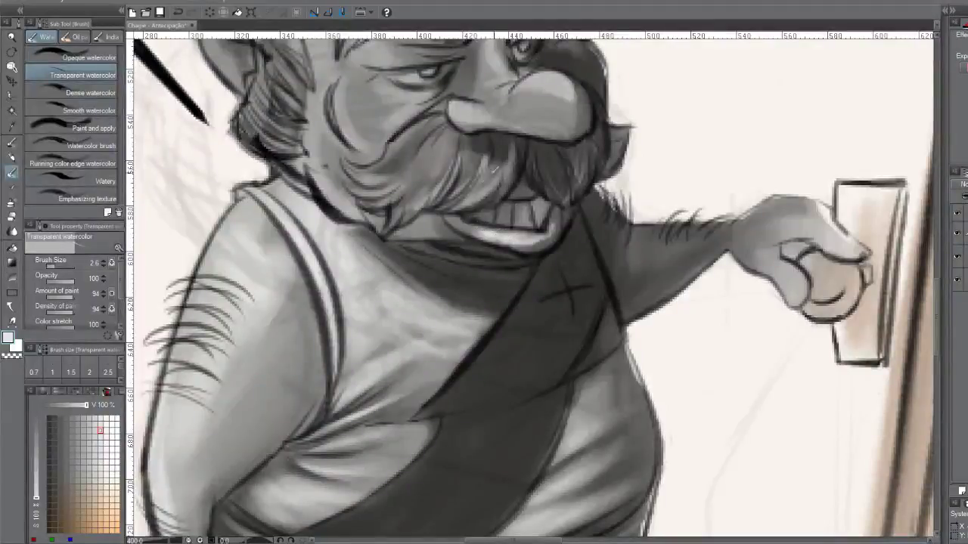
Paint fine hair highlights with brush size 2.6 through the near half of the mustache and its outer tips
left_click_drag(470, 195, 490, 162)
mouse_move(462, 209)
left_mouse_down()
mouse_move(502, 171)
mouse_move(490, 191)
left_mouse_up()
mouse_move(405, 207)
left_mouse_down()
mouse_move(446, 174)
mouse_move(440, 168)
left_mouse_up()
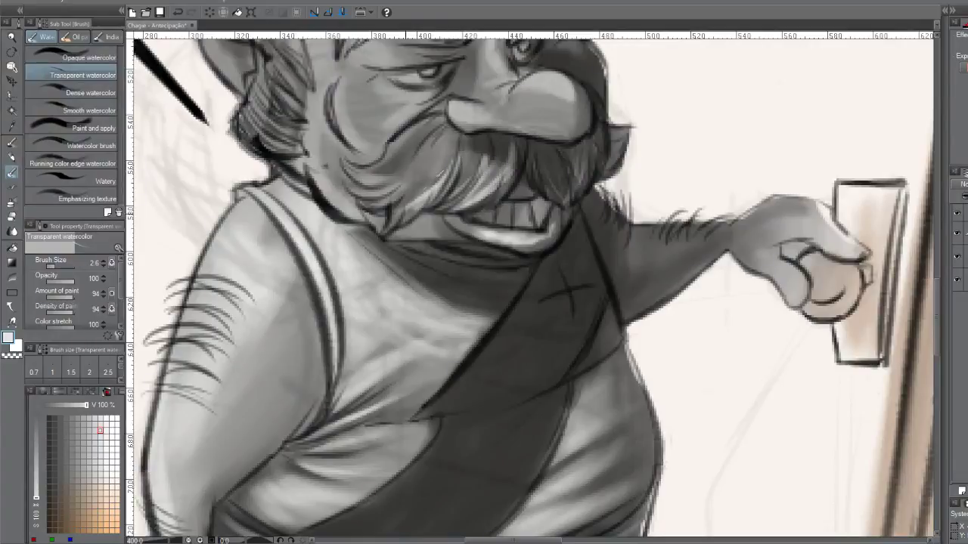
left_click_drag(369, 192, 393, 183)
mouse_move(354, 175)
left_mouse_down()
mouse_move(361, 162)
mouse_move(390, 177)
left_mouse_up()
mouse_move(355, 183)
left_mouse_down()
mouse_move(401, 171)
mouse_move(377, 163)
mouse_move(389, 133)
left_mouse_up()
mouse_move(384, 203)
left_mouse_down()
mouse_move(406, 192)
mouse_move(375, 197)
mouse_move(424, 158)
mouse_move(379, 183)
left_mouse_up()
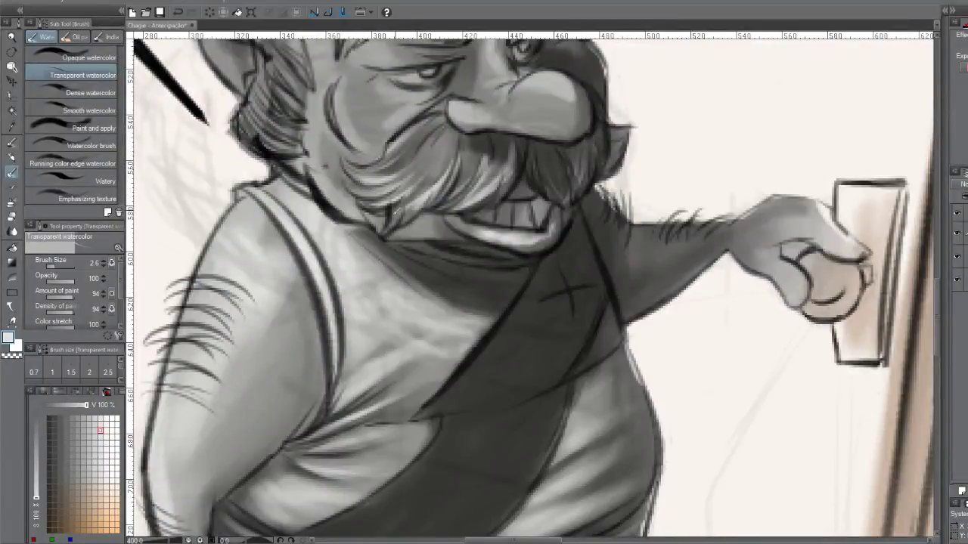
Paint fine hair highlights through the far, shaded half of the mustache
left_click_drag(549, 181, 542, 162)
left_click_drag(573, 196, 552, 171)
left_click_drag(572, 205, 560, 151)
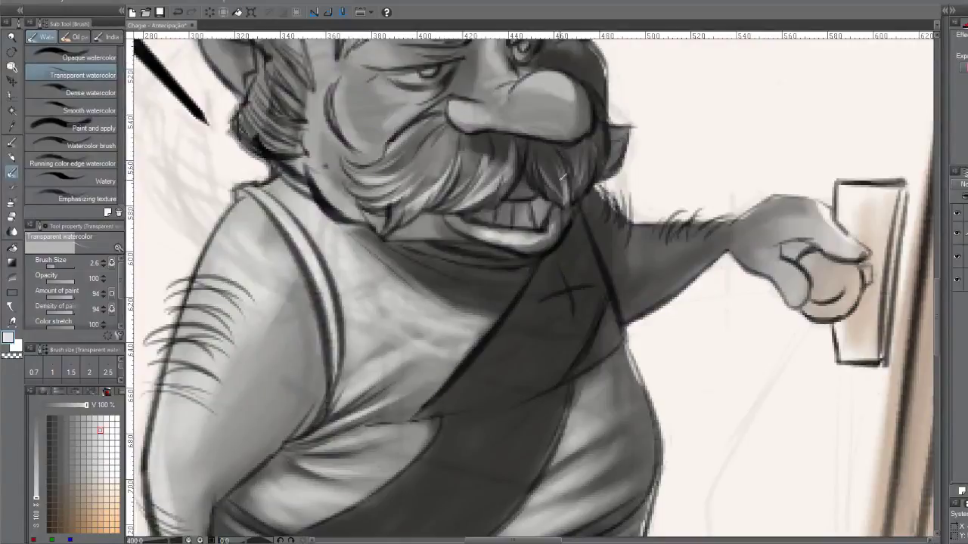
left_click_drag(574, 196, 588, 145)
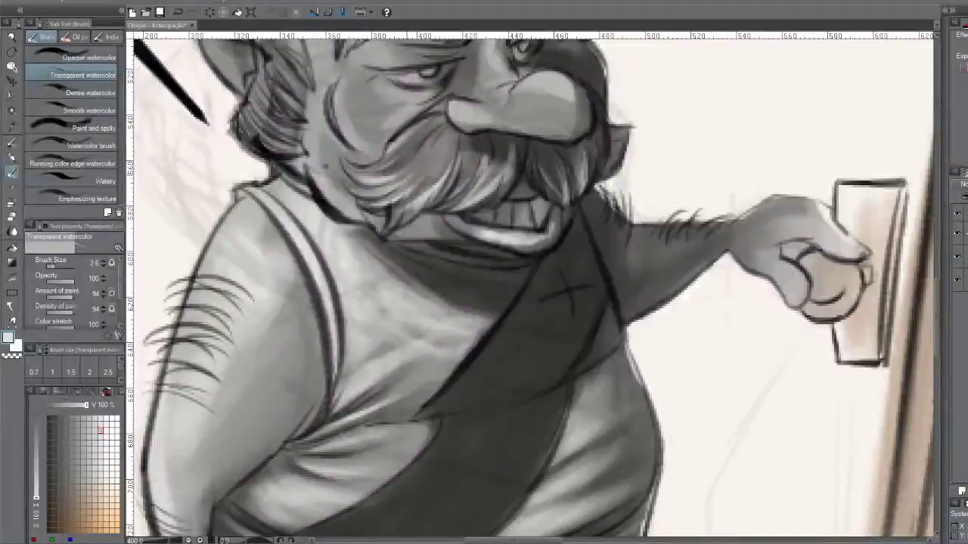
Paint a curved highlight along the fold of the near cheek, undoing and redrawing the first stroke
scroll(529, 287, "up", 3)
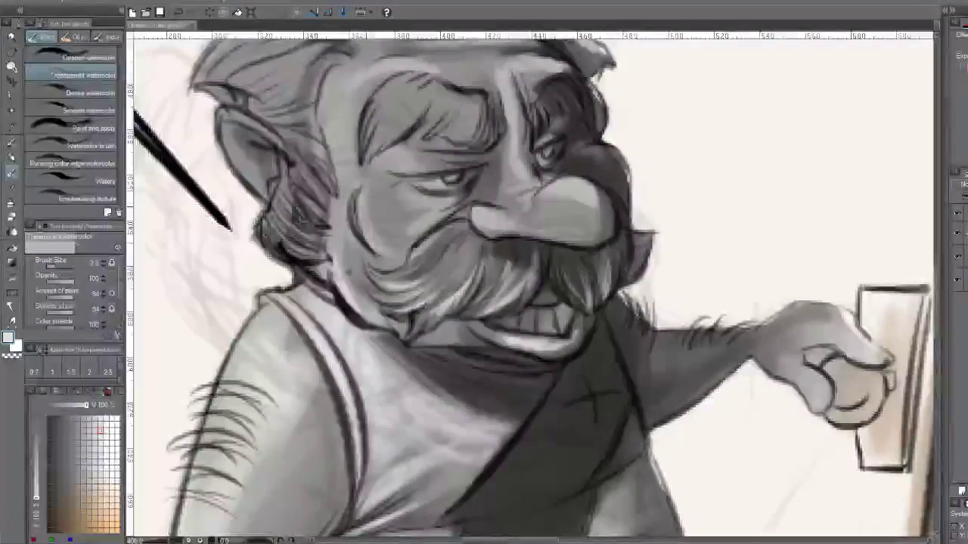
left_click_drag(393, 261, 371, 186)
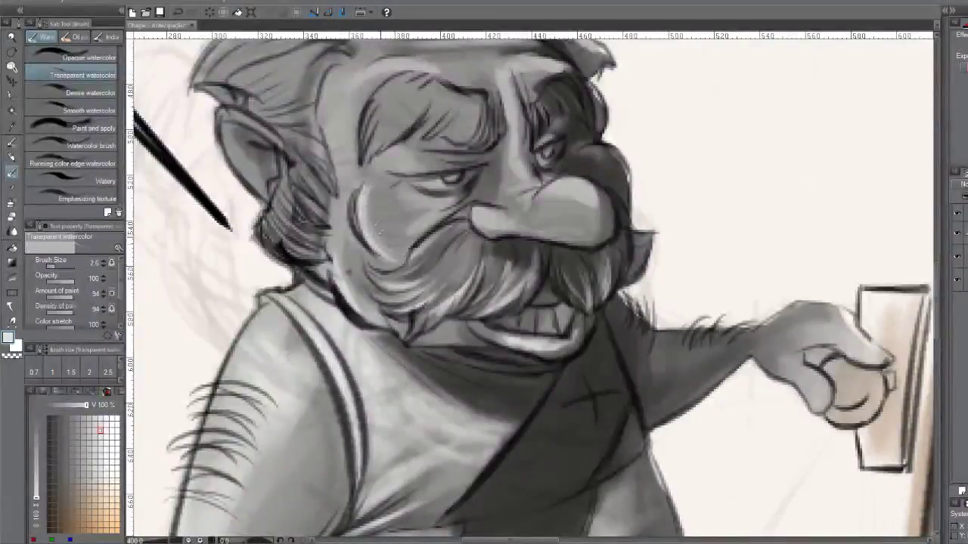
key("ctrl+z")
mouse_move(369, 183)
left_mouse_down()
mouse_move(356, 231)
mouse_move(375, 264)
left_mouse_up()
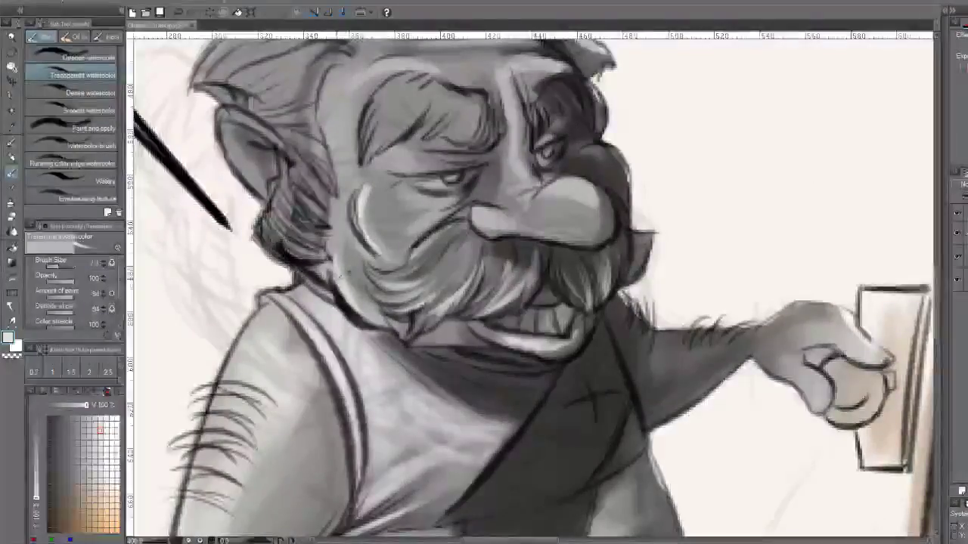
Reduce the brush size to 4.4 and paint hair highlights through the near eyebrow and lightly in the far eyebrow
scroll(367, 191, "up", 3)
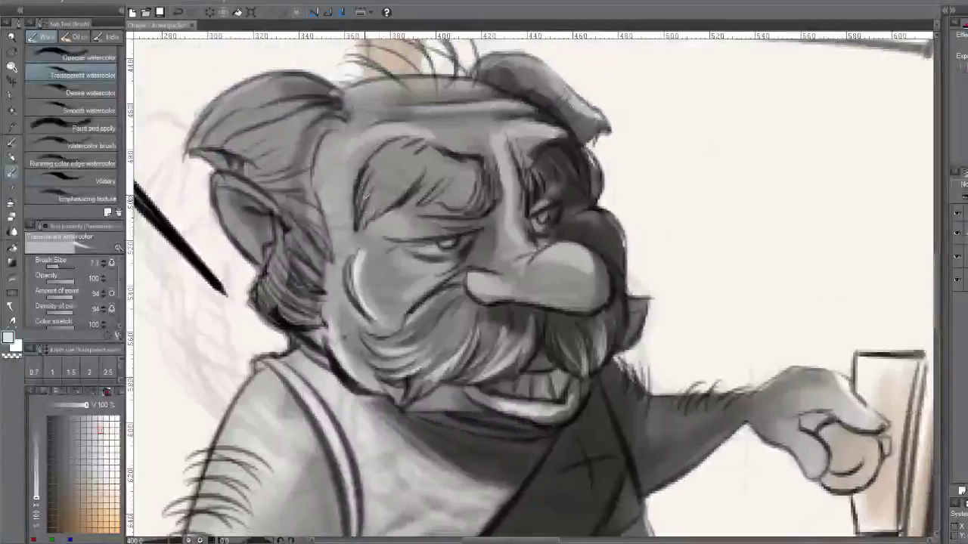
key("bracketleft")
key("bracketleft")
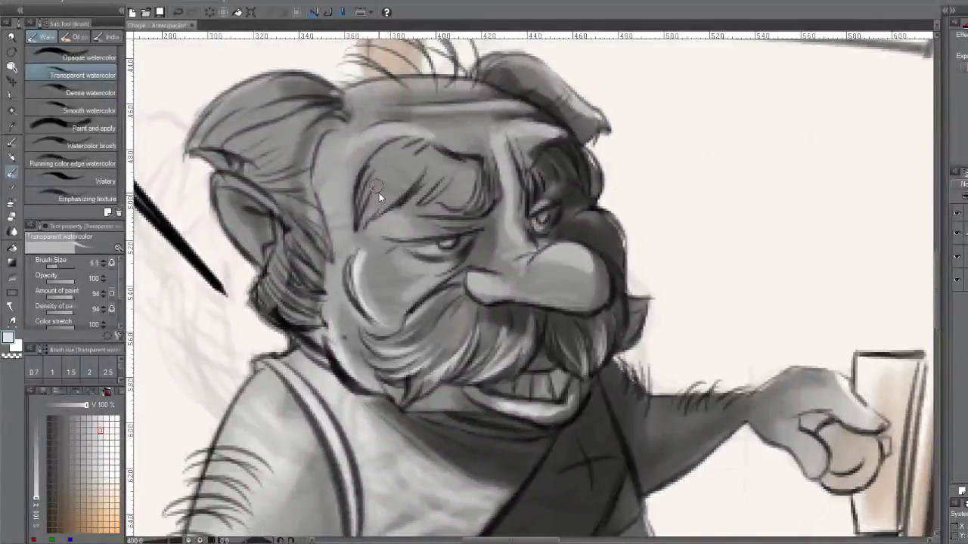
left_click_drag(378, 193, 362, 168)
mouse_move(366, 218)
left_mouse_down()
mouse_move(390, 178)
mouse_move(425, 158)
mouse_move(404, 195)
mouse_move(430, 176)
mouse_move(428, 198)
mouse_move(473, 172)
left_mouse_up()
key("bracketleft")
key("bracketright")
left_click_drag(458, 207, 481, 172)
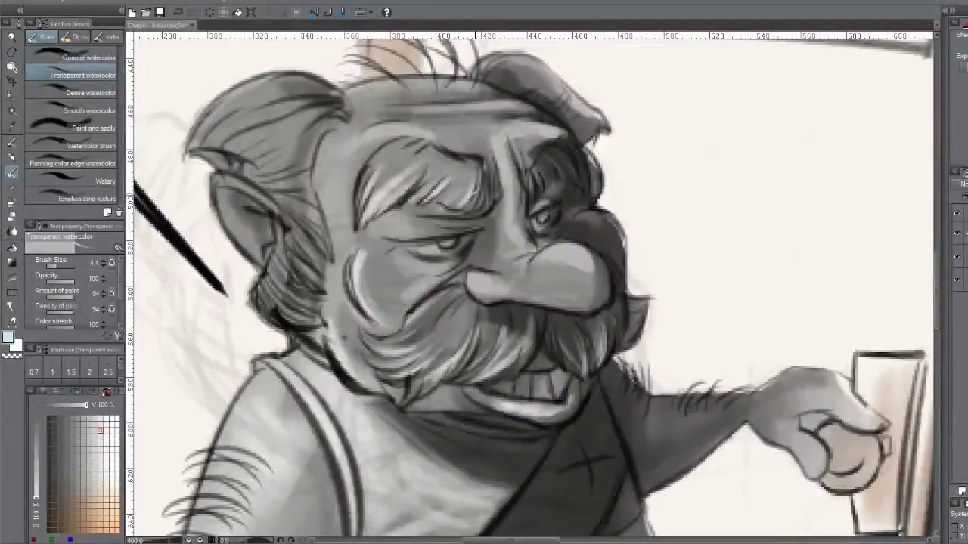
left_click_drag(536, 204, 538, 179)
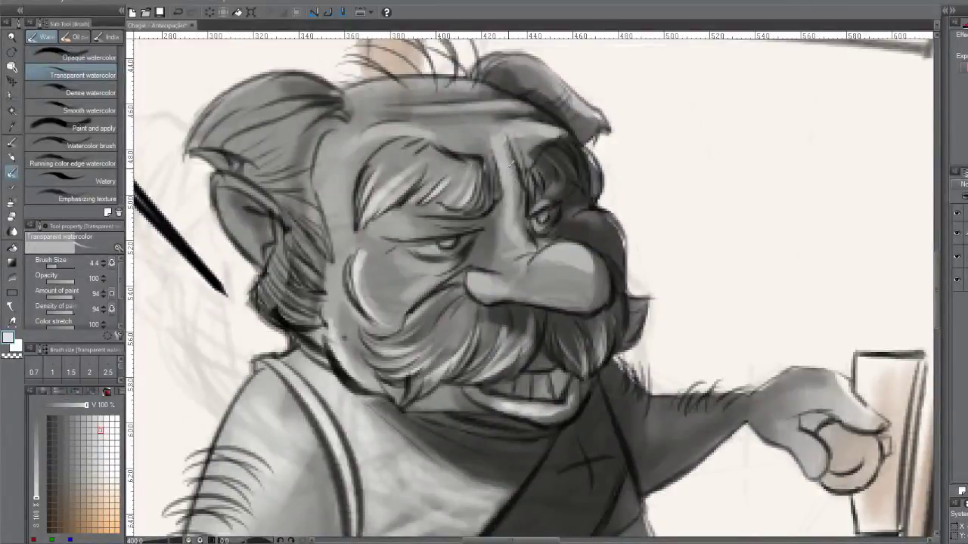
Paint bright highlights down the bridge of the nose, and enlarge the brush to 7.2 for the nose tip
left_click_drag(515, 216, 503, 165)
left_click_drag(511, 192, 502, 154)
mouse_move(509, 223)
left_mouse_down()
mouse_move(527, 250)
mouse_move(572, 252)
mouse_move(543, 259)
mouse_move(577, 270)
mouse_move(548, 261)
mouse_move(488, 286)
mouse_move(489, 277)
left_mouse_up()
key("bracketright")
key("bracketright")
key("bracketright")
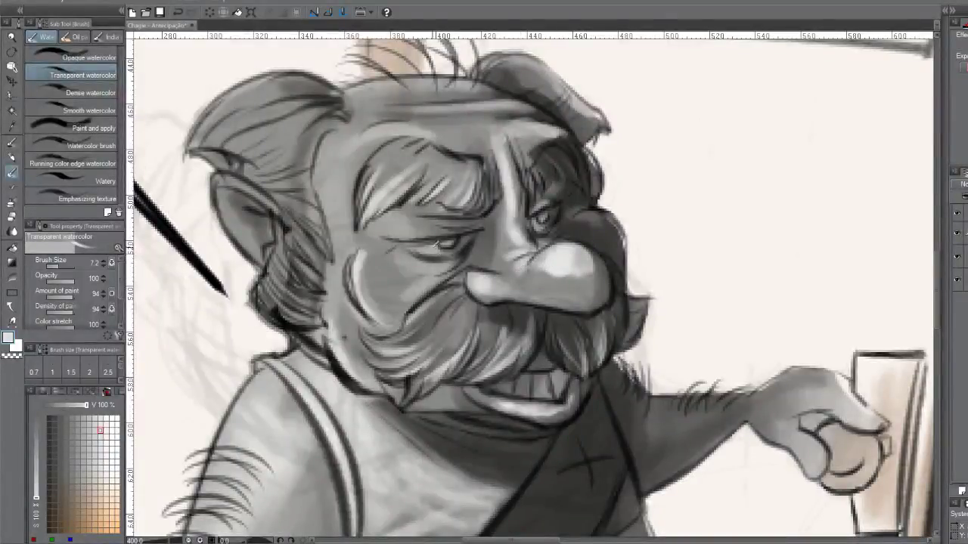
Brighten the whites of both eyes and add a highlight beside the near nostril
left_click_drag(431, 249, 442, 248)
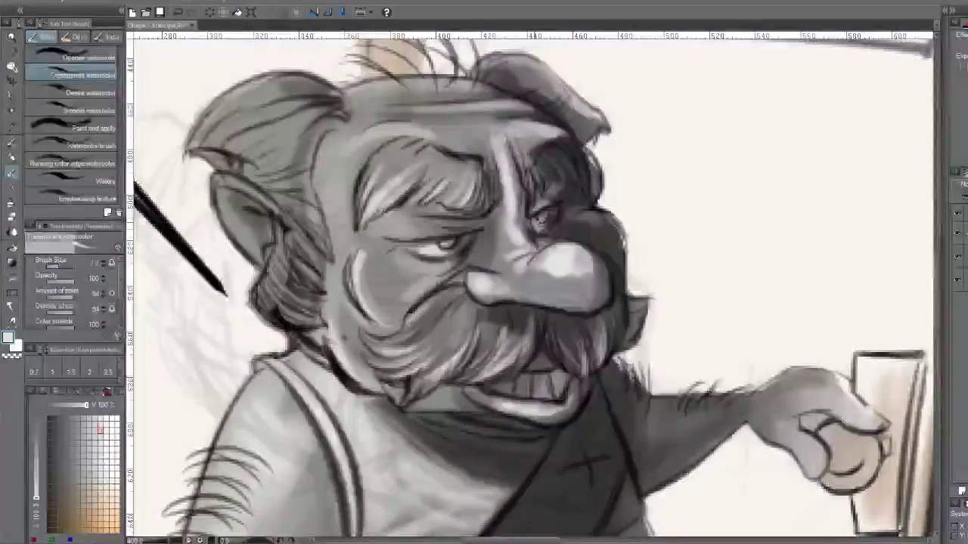
left_click_drag(535, 225, 544, 222)
mouse_move(463, 271)
left_mouse_down()
mouse_move(431, 288)
mouse_move(435, 271)
mouse_move(471, 267)
mouse_move(420, 286)
mouse_move(469, 257)
left_mouse_up()
Reduce the brush size to 4.3 and paint fine highlights on the wrinkles beneath the near eye
key("bracketleft")
key("bracketleft")
key("bracketleft")
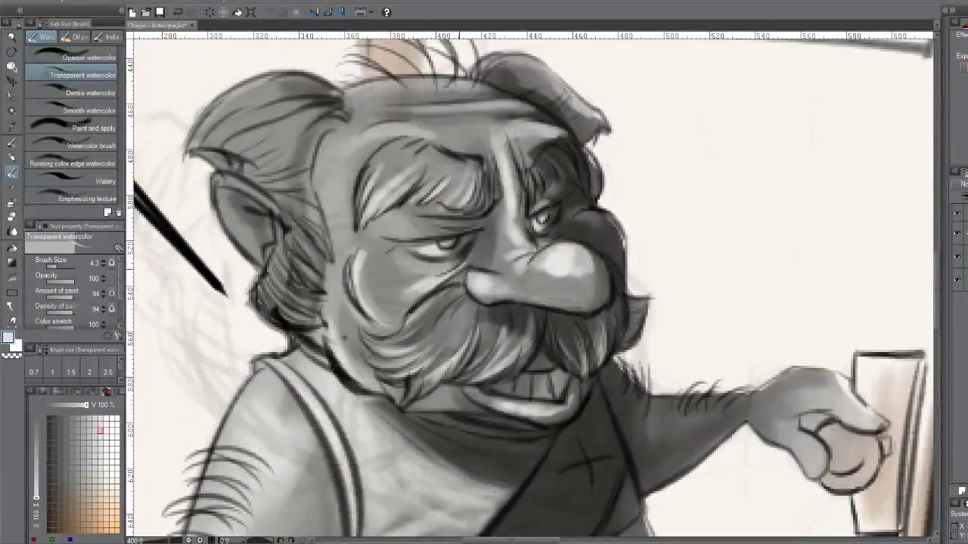
mouse_move(415, 280)
left_mouse_down()
mouse_move(402, 298)
mouse_move(394, 262)
mouse_move(372, 239)
mouse_move(396, 239)
mouse_move(397, 269)
mouse_move(420, 288)
left_mouse_up()
Enlarge the brush to 10.9 and paint soft highlights on the near cheek and the brow ridges above both eyebrows
key("bracketright")
key("bracketright")
key("bracketright")
key("bracketright")
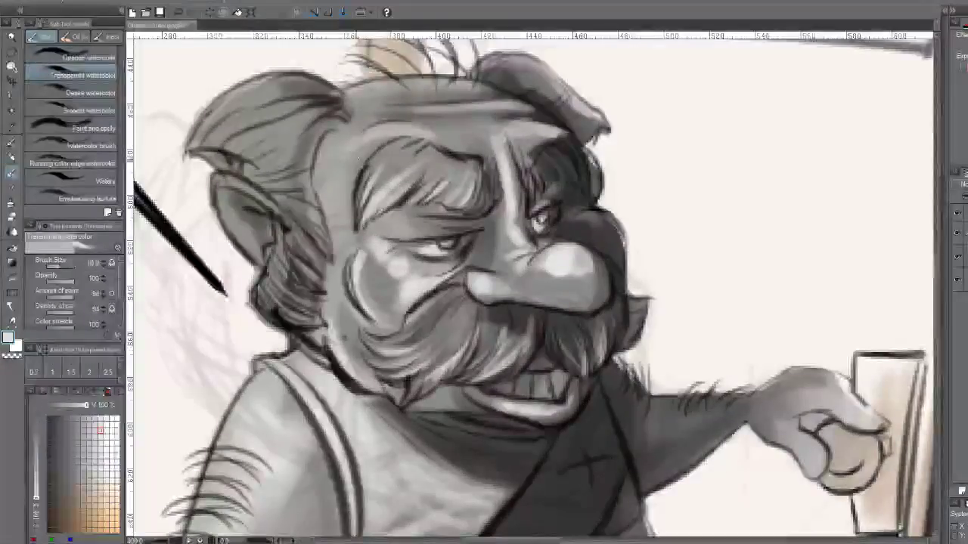
mouse_move(357, 151)
left_mouse_down()
mouse_move(358, 130)
mouse_move(401, 125)
mouse_move(415, 136)
left_mouse_up()
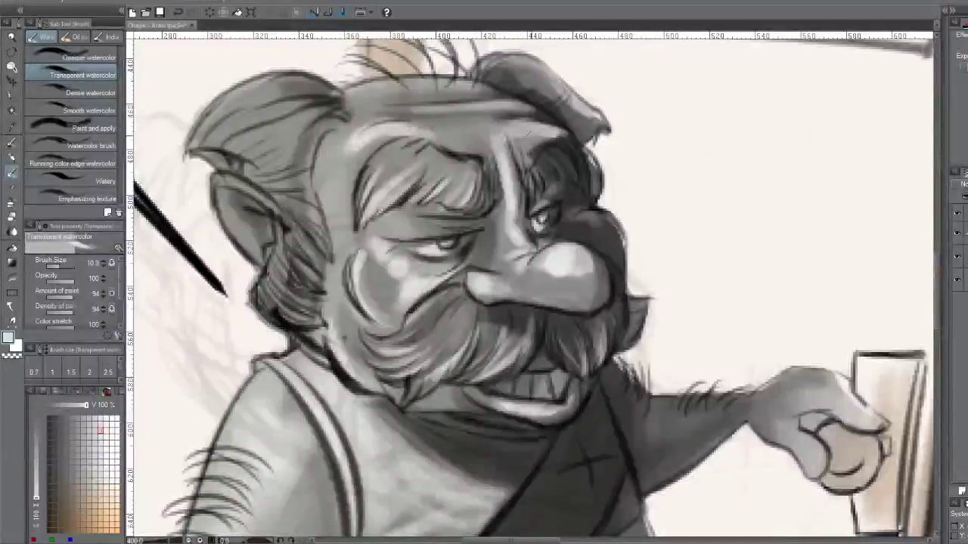
left_click_drag(514, 129, 545, 124)
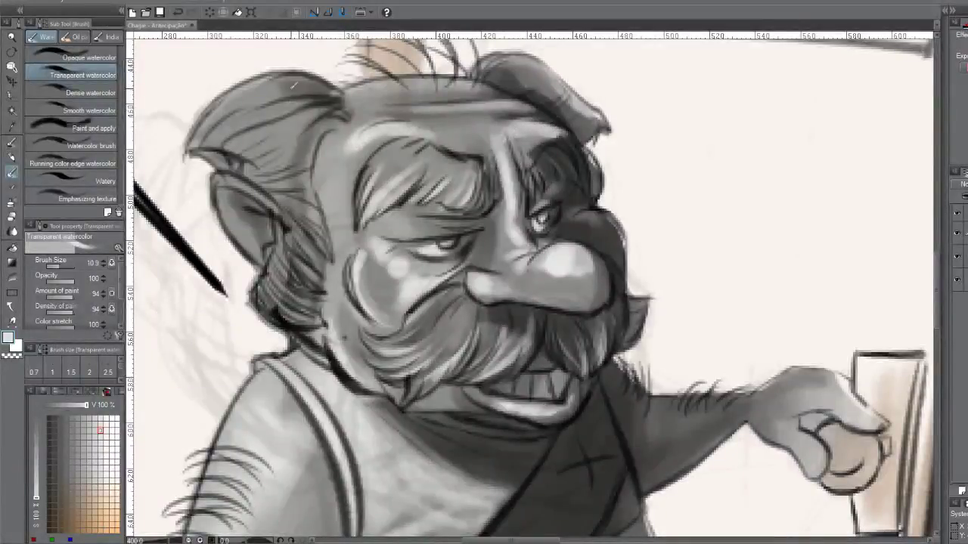
Paint highlights over the near side tuft of hair and, with brush size 8.3, along the near ear
left_click_drag(293, 85, 231, 124)
mouse_move(294, 104)
left_mouse_down()
mouse_move(290, 129)
mouse_move(304, 120)
mouse_move(290, 142)
mouse_move(306, 133)
mouse_move(276, 173)
mouse_move(310, 151)
mouse_move(297, 180)
mouse_move(305, 181)
mouse_move(310, 243)
mouse_move(252, 208)
left_mouse_up()
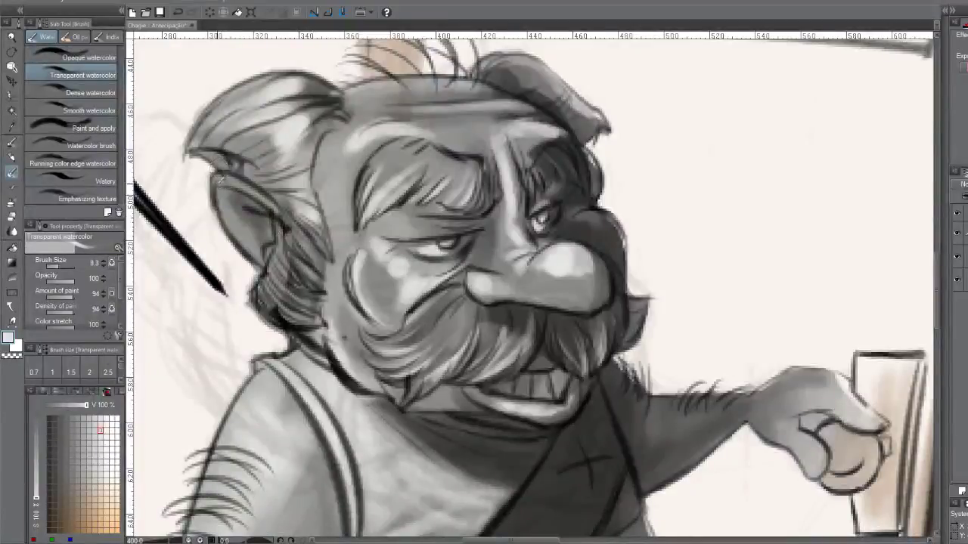
mouse_move(219, 178)
left_mouse_down()
mouse_move(277, 209)
mouse_move(227, 182)
mouse_move(252, 234)
mouse_move(234, 184)
mouse_move(272, 237)
mouse_move(244, 220)
mouse_move(267, 235)
mouse_move(246, 227)
mouse_move(260, 250)
left_mouse_up()
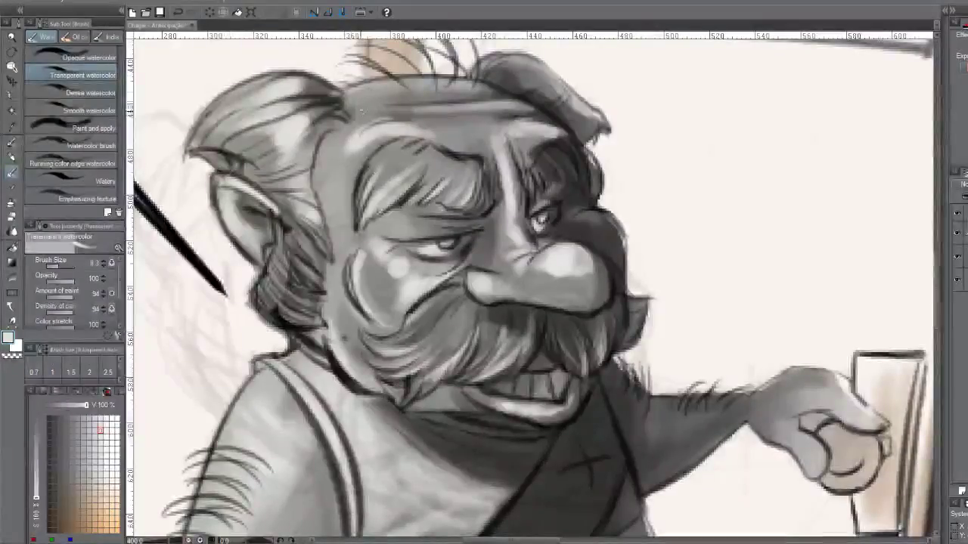
Add highlights on the forehead beside the near hair tuft, and brighten the teeth
mouse_move(344, 98)
left_mouse_down()
mouse_move(448, 80)
mouse_move(353, 103)
left_mouse_up()
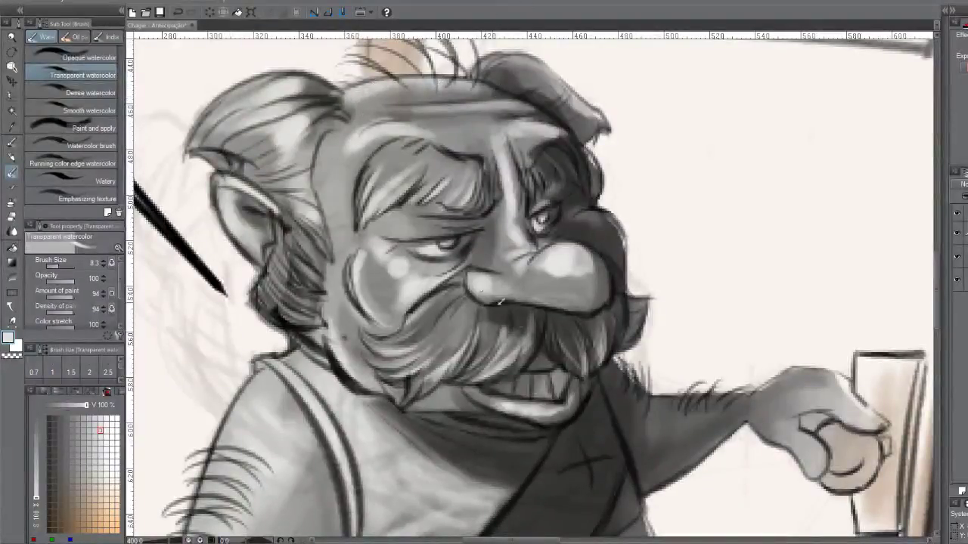
mouse_move(523, 383)
left_mouse_down()
mouse_move(546, 387)
mouse_move(543, 378)
mouse_move(500, 384)
left_mouse_up()
mouse_move(558, 376)
left_mouse_down()
mouse_move(562, 369)
mouse_move(558, 378)
left_mouse_up()
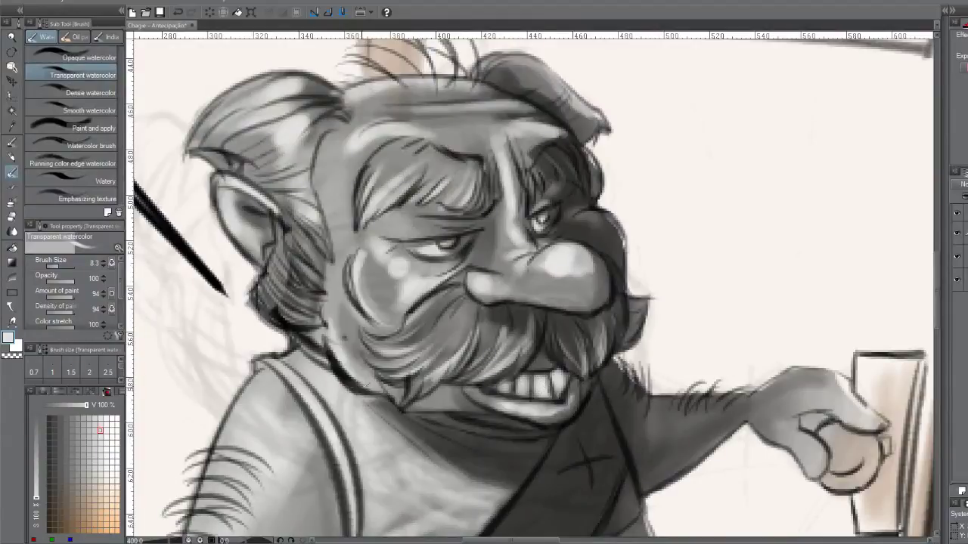
Paint thin highlights along the tank top's neckline and the collar folds below the chin with brush size 3.5
scroll(434, 308, "down", 5)
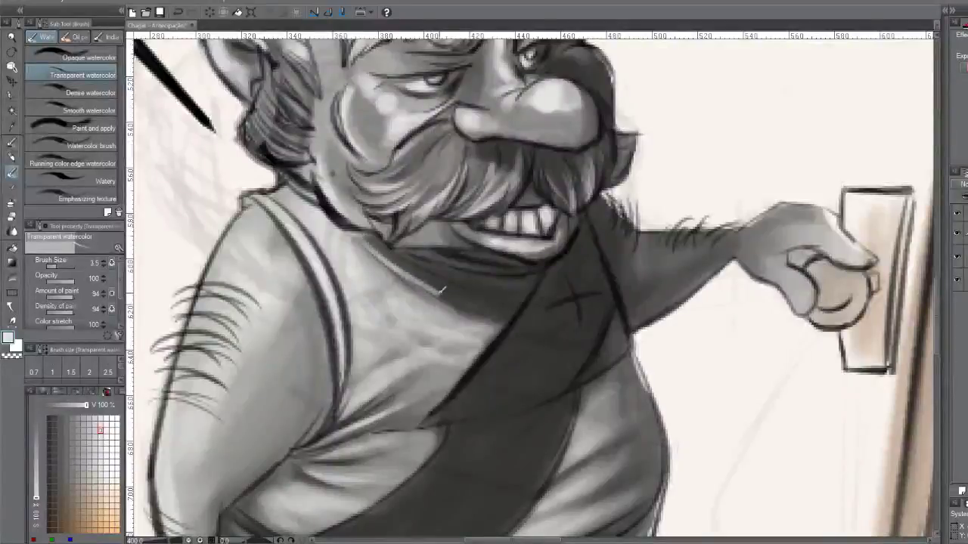
mouse_move(437, 293)
left_mouse_down()
mouse_move(364, 244)
mouse_move(414, 289)
left_mouse_up()
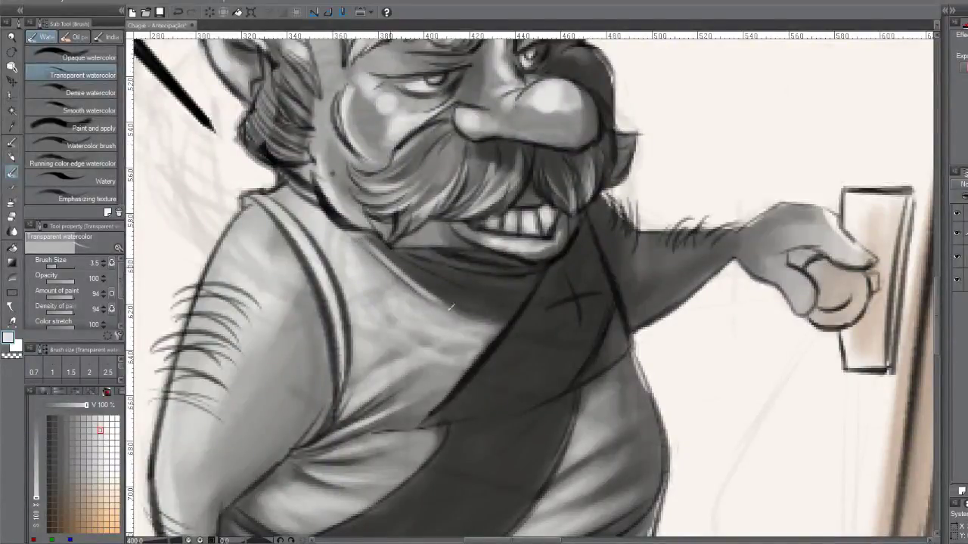
mouse_move(378, 248)
left_mouse_down()
mouse_move(420, 284)
mouse_move(476, 291)
mouse_move(496, 262)
mouse_move(413, 246)
mouse_move(488, 271)
mouse_move(529, 267)
mouse_move(445, 277)
left_mouse_up()
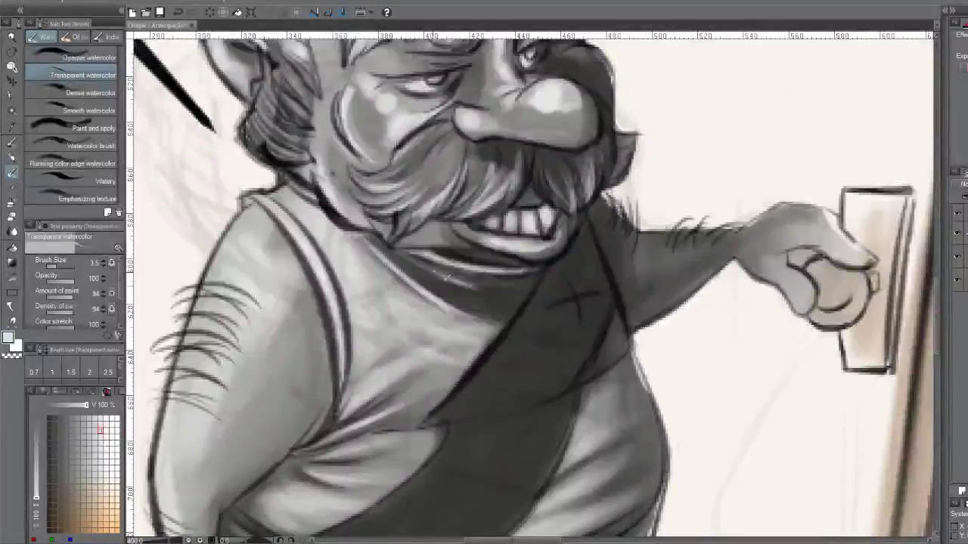
Enlarge the brush and paint soft highlights over the shirt folds on the far side of the belly, beyond the dark diagonal shadow
left_click_drag(401, 424, 465, 356)
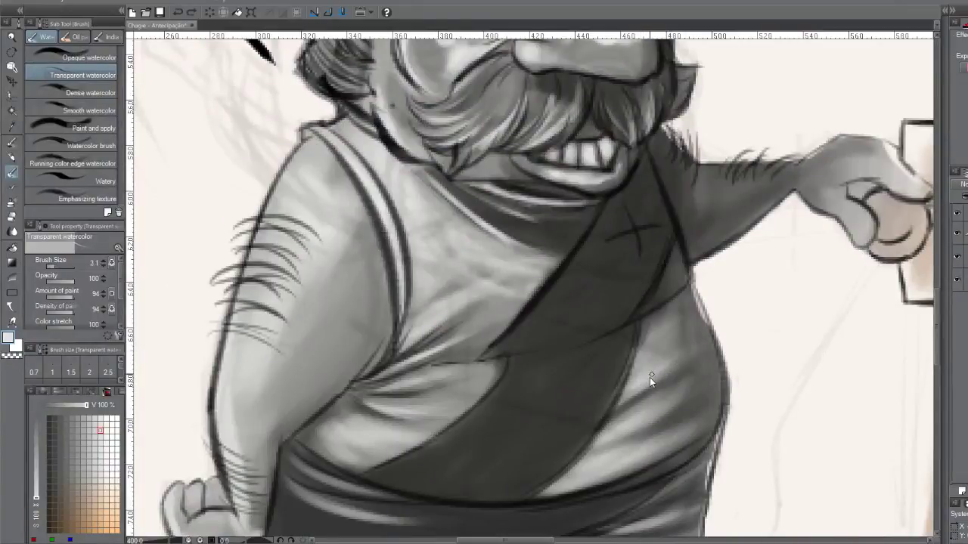
key("bracketright")
key("bracketright")
key("bracketright")
mouse_move(649, 378)
left_mouse_down()
mouse_move(660, 343)
mouse_move(643, 357)
mouse_move(660, 362)
mouse_move(638, 379)
mouse_move(678, 325)
mouse_move(645, 341)
mouse_move(676, 352)
mouse_move(667, 370)
mouse_move(697, 363)
left_mouse_up()
key("bracketleft")
key("bracketleft")
key("bracketleft")
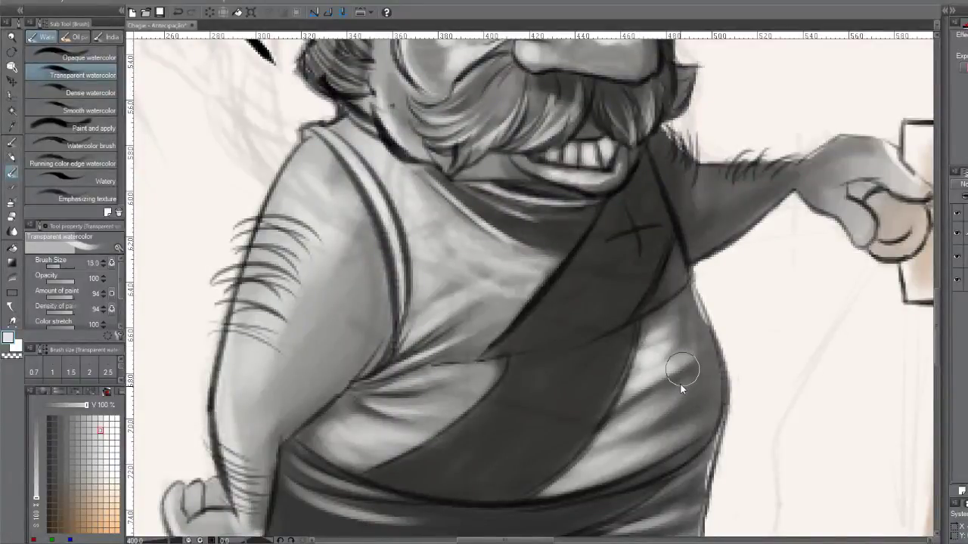
mouse_move(608, 435)
left_mouse_down()
mouse_move(675, 401)
mouse_move(610, 433)
mouse_move(644, 416)
mouse_move(616, 421)
mouse_move(624, 401)
mouse_move(678, 367)
mouse_move(662, 370)
mouse_move(681, 334)
mouse_move(684, 291)
left_mouse_up()
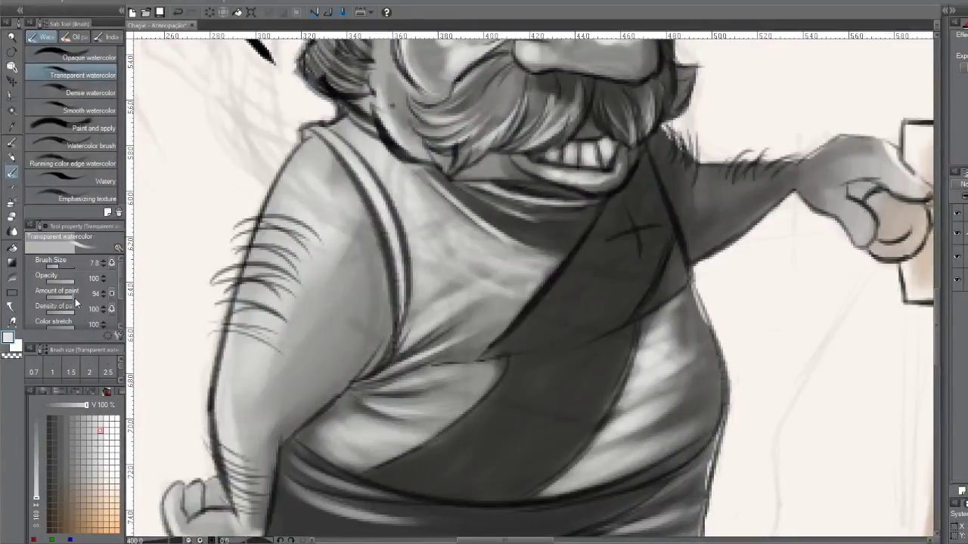
Set the amount of paint to 52, choose white, and brighten the belly folds on the far side with brush size 7.8
left_click_drag(65, 292, 57, 294)
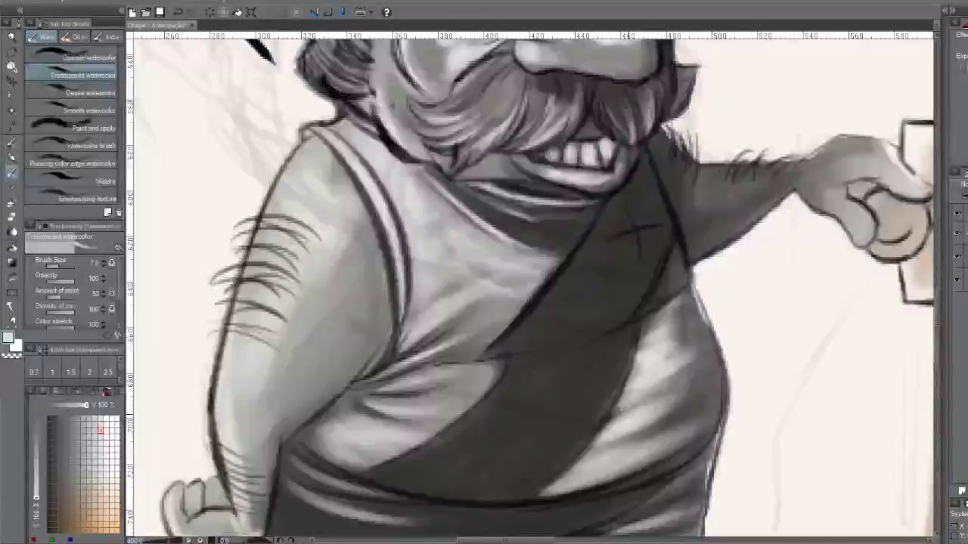
mouse_move(665, 407)
left_mouse_down()
mouse_move(628, 443)
mouse_move(665, 427)
mouse_move(616, 456)
mouse_move(665, 442)
mouse_move(641, 452)
left_mouse_up()
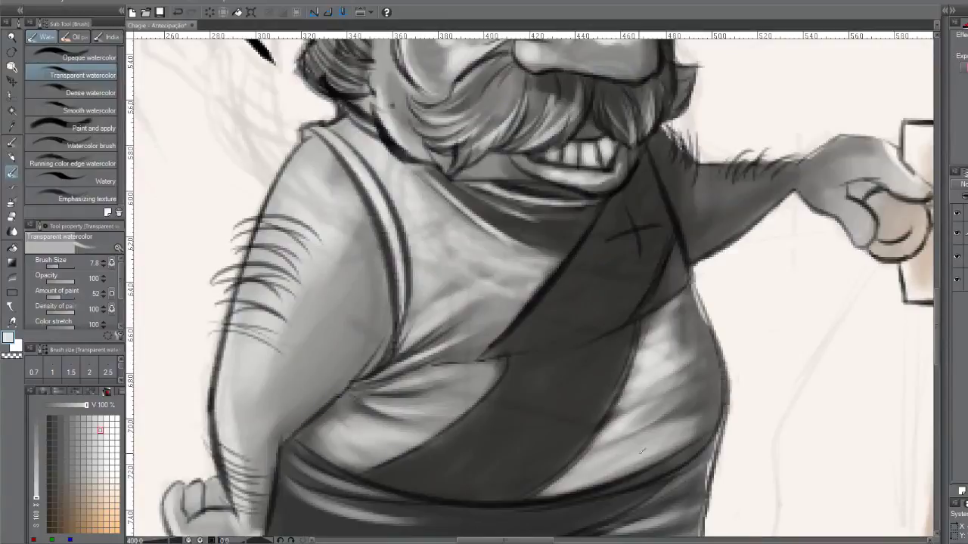
left_click(122, 420)
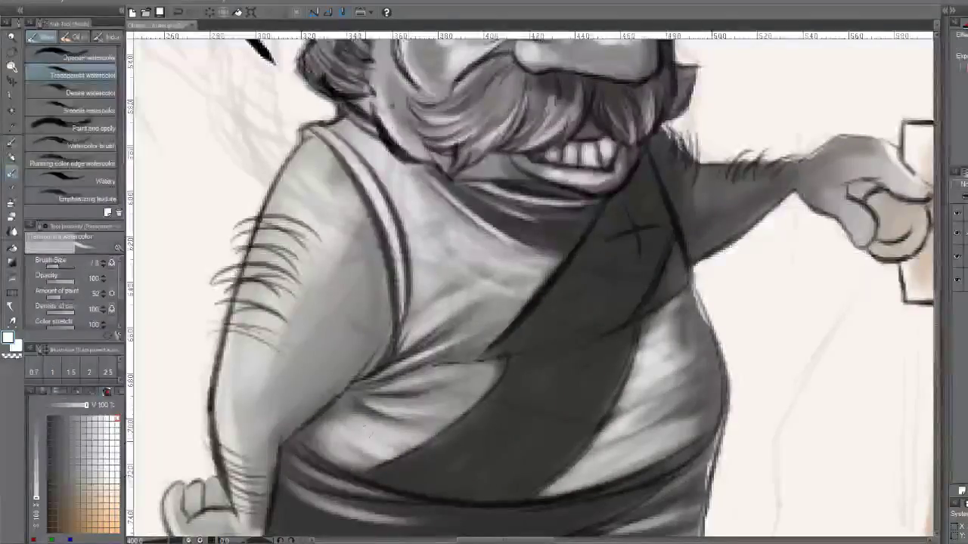
mouse_move(641, 444)
left_mouse_down()
mouse_move(692, 416)
mouse_move(616, 454)
mouse_move(706, 394)
mouse_move(709, 412)
left_mouse_up()
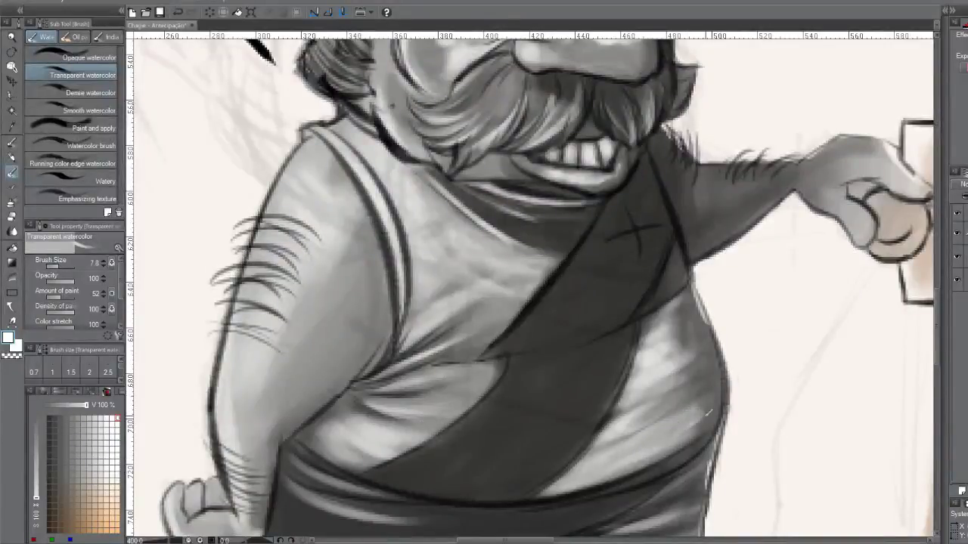
mouse_move(692, 368)
left_mouse_down()
mouse_move(676, 381)
mouse_move(712, 350)
mouse_move(640, 392)
mouse_move(609, 438)
mouse_move(635, 384)
left_mouse_up()
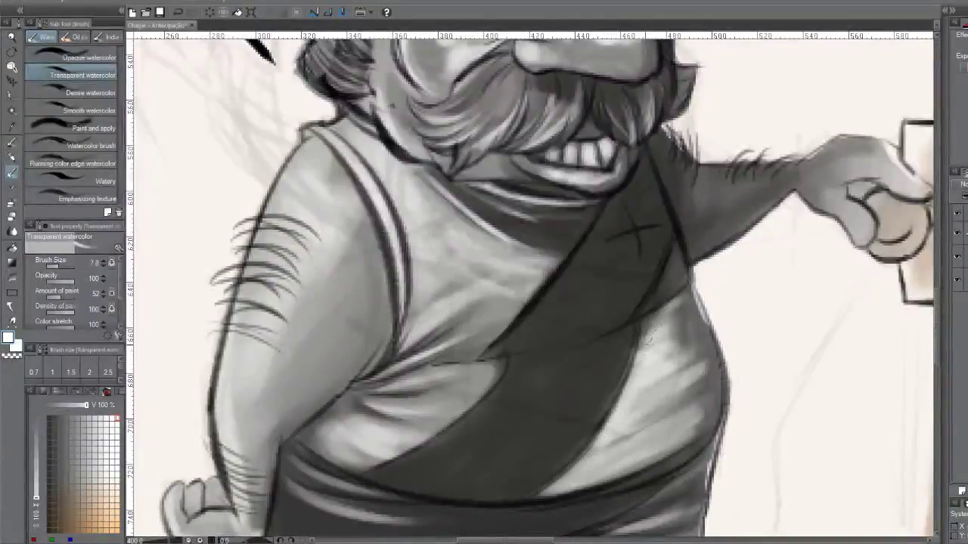
mouse_move(655, 322)
left_mouse_down()
mouse_move(670, 304)
mouse_move(692, 348)
mouse_move(695, 316)
mouse_move(672, 317)
left_mouse_up()
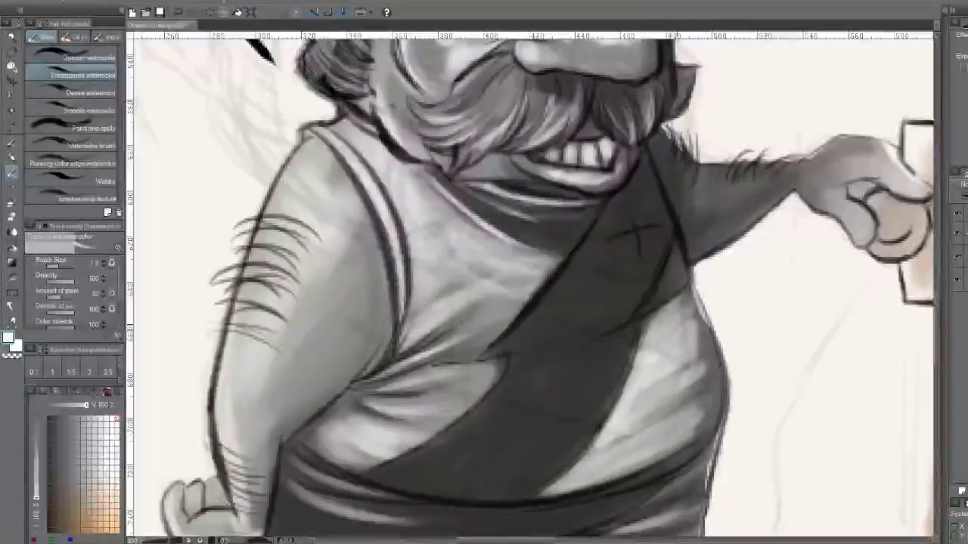
left_click_drag(690, 357, 702, 365)
mouse_move(693, 403)
left_mouse_down()
mouse_move(706, 378)
mouse_move(695, 414)
left_mouse_up()
Enlarge the brush to 23.0 and paint broad soft highlights across the far side of the belly and the chest
key("bracketright")
key("bracketright")
key("bracketright")
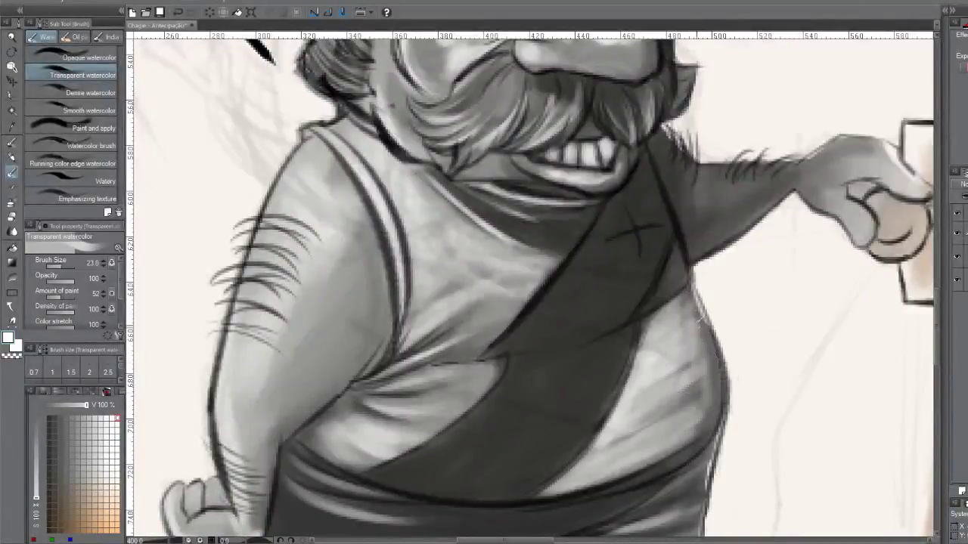
left_click_drag(645, 418, 686, 403)
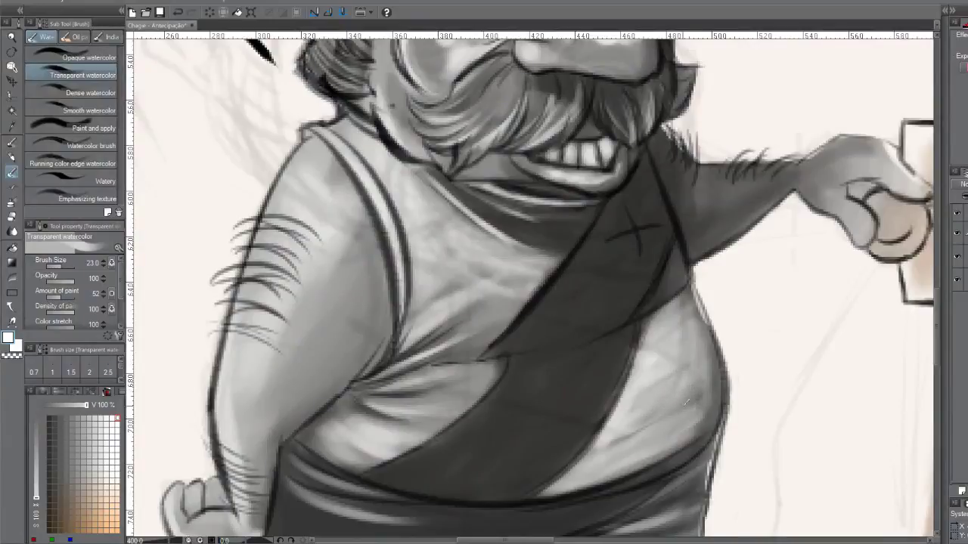
left_click_drag(646, 442, 695, 420)
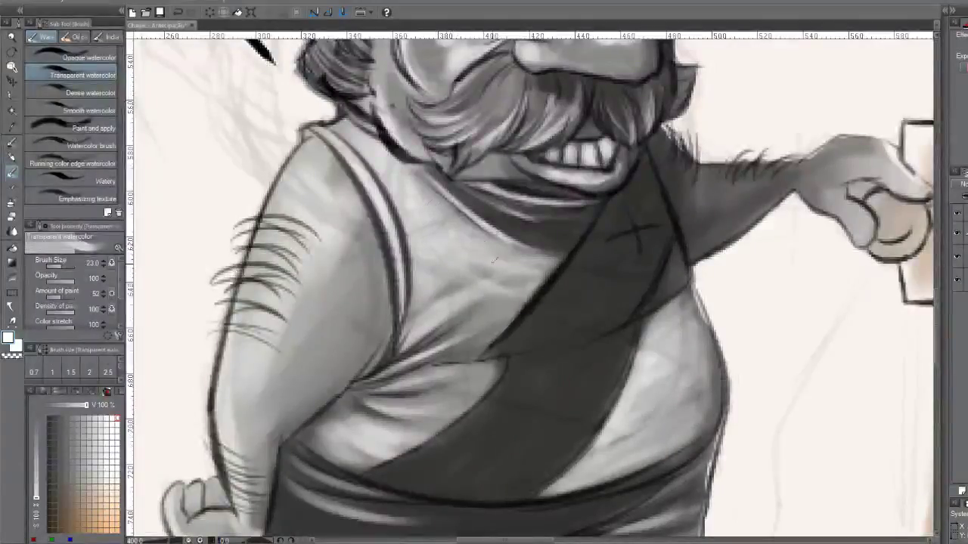
left_click_drag(495, 259, 447, 251)
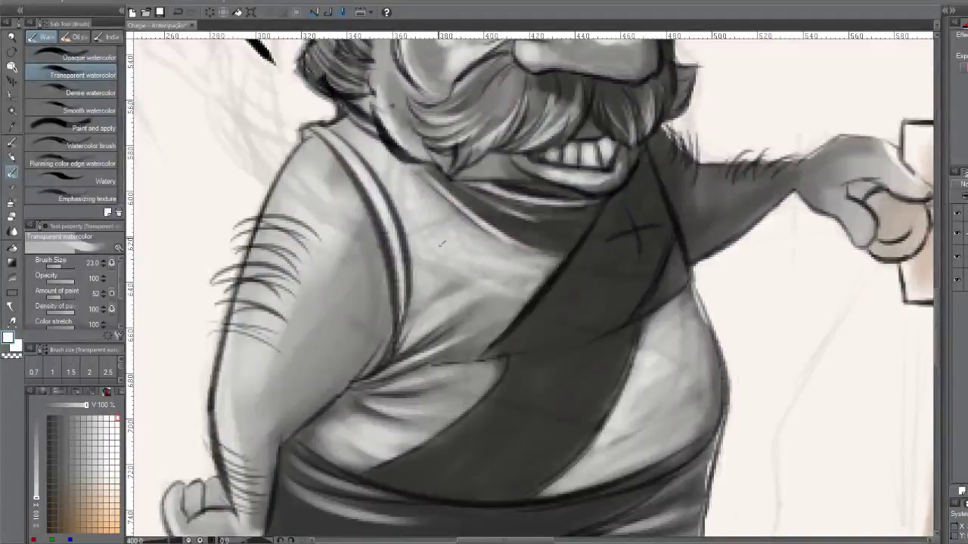
mouse_move(422, 221)
left_mouse_down()
mouse_move(415, 176)
mouse_move(495, 273)
left_mouse_up()
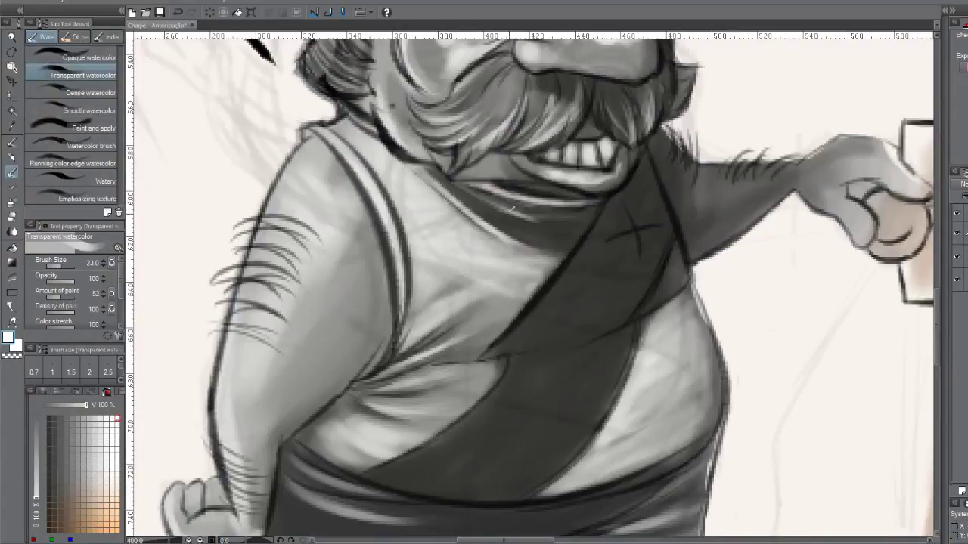
Examine the highlights on the mustached character in the context of the whole scene and around his head
scroll(529, 217, "down", 1)
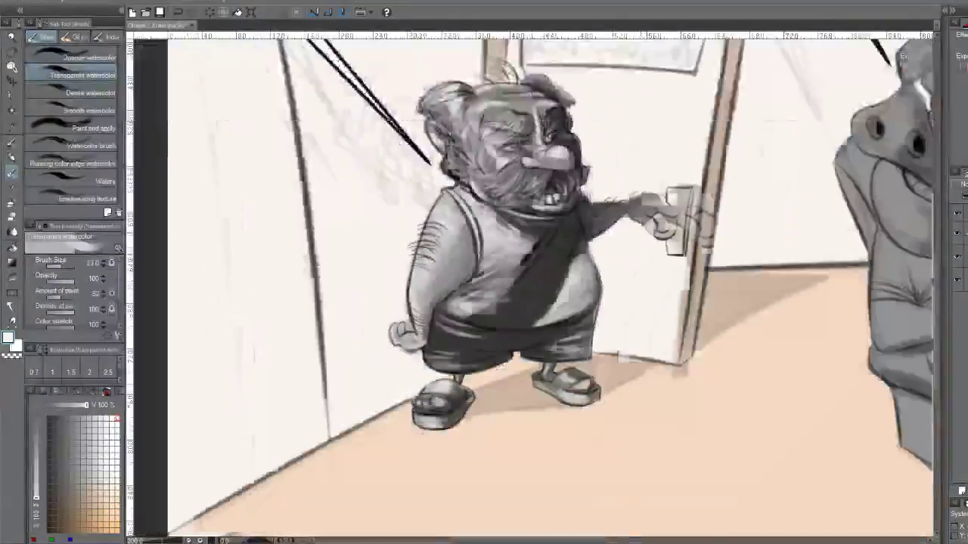
scroll(526, 219, "down", 1)
scroll(522, 220, "down", 1)
left_click_drag(522, 220, 454, 303)
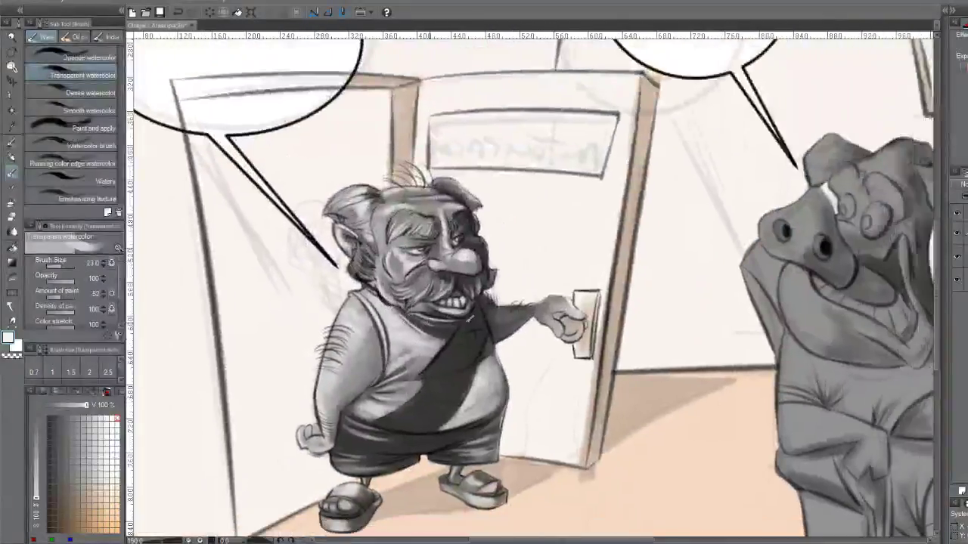
scroll(496, 285, "up", 1)
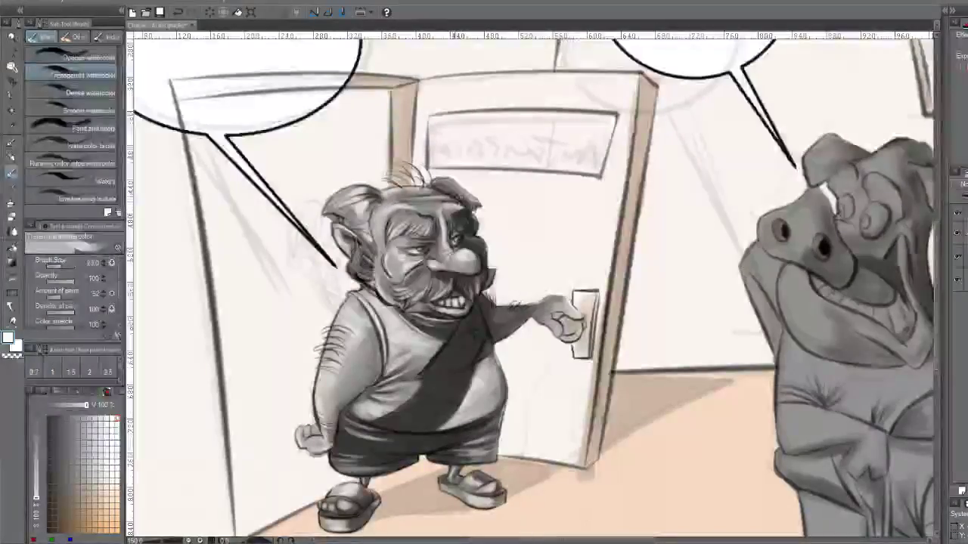
scroll(461, 207, "up", 1)
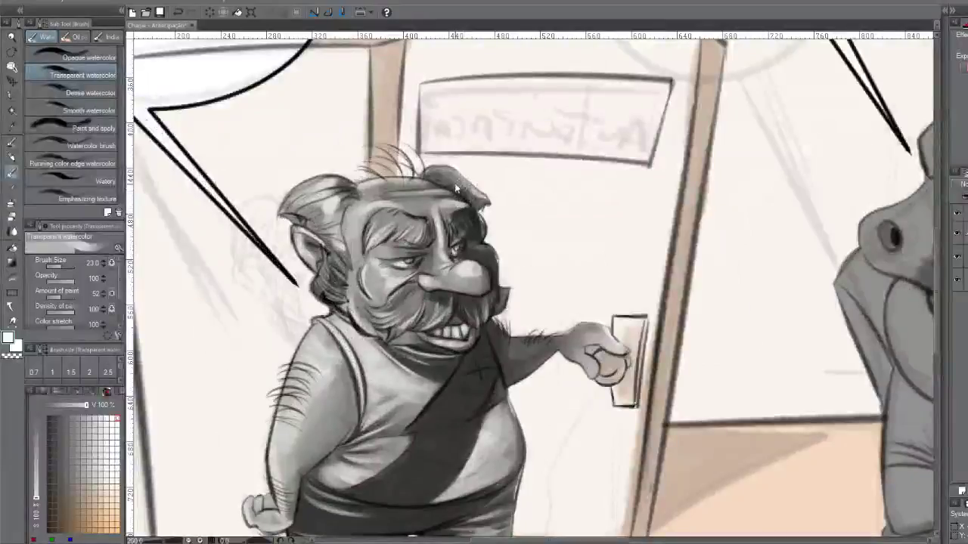
key("bracketleft")
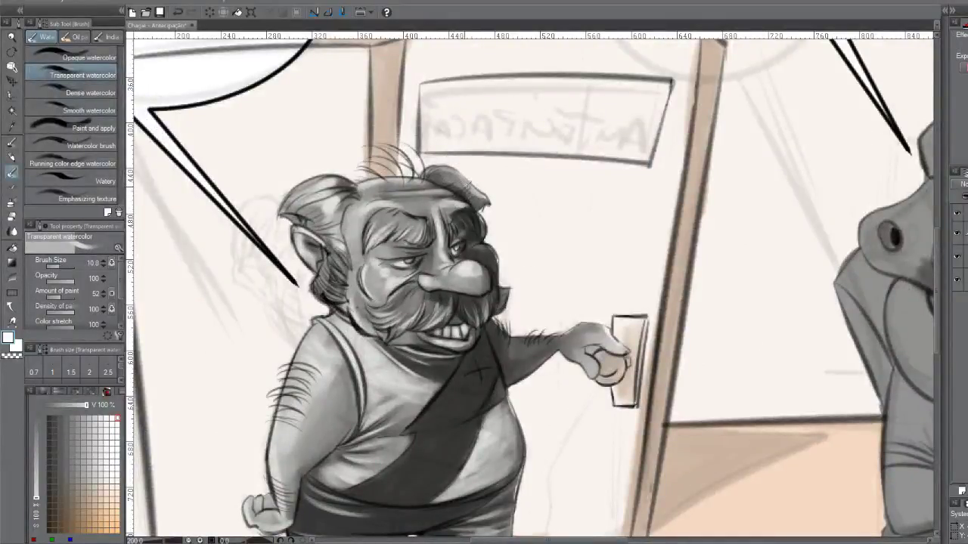
scroll(424, 250, "down", 1)
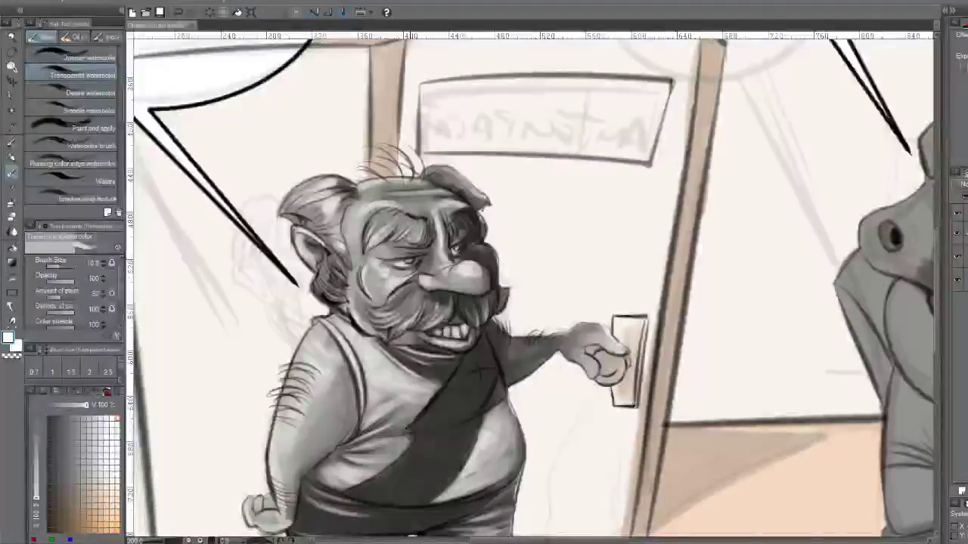
scroll(423, 249, "up", 3)
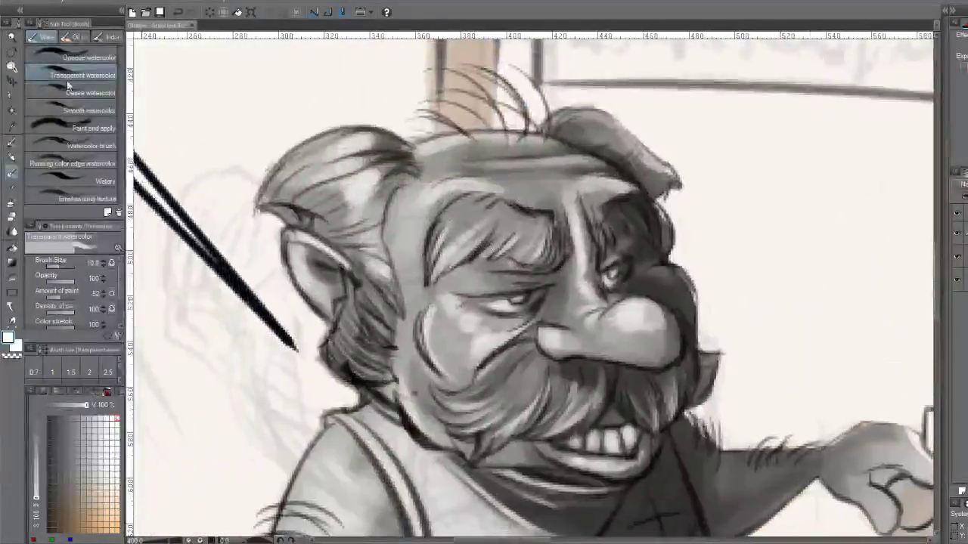
Switch to the Blur tool at size 15.4, soften the near hair tuft, and set brush density to 100 and blur intensity to 5.0
key("j")
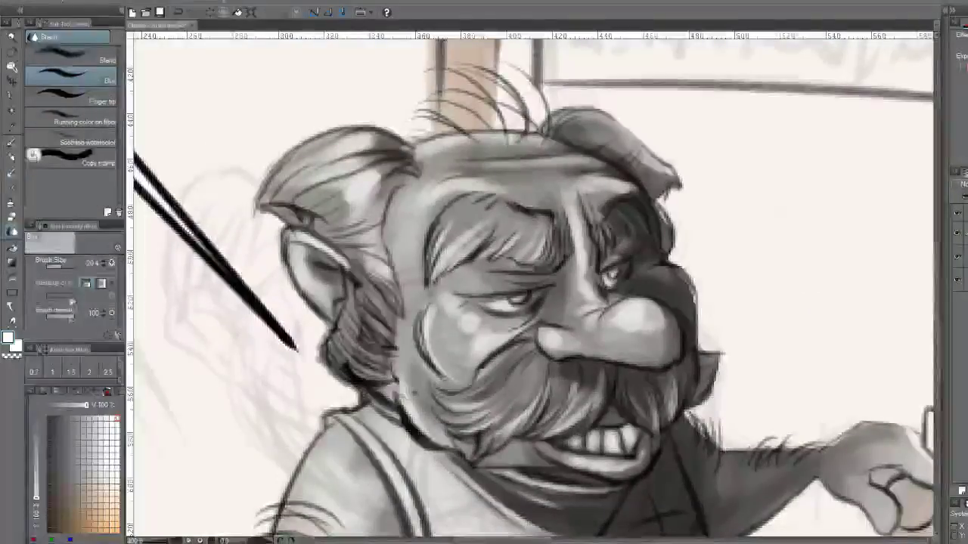
left_click_drag(60, 319, 53, 318)
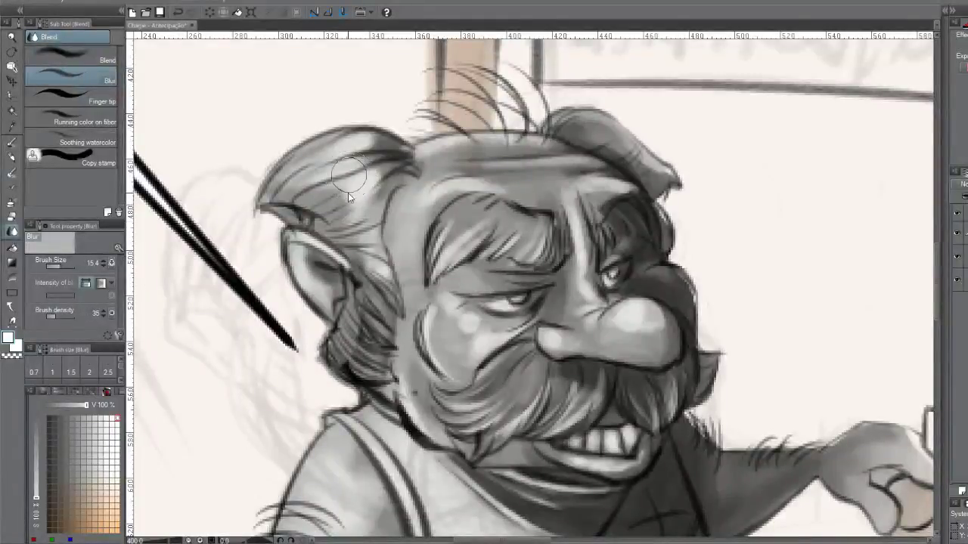
left_click_drag(347, 195, 331, 202)
left_click_drag(64, 319, 102, 314)
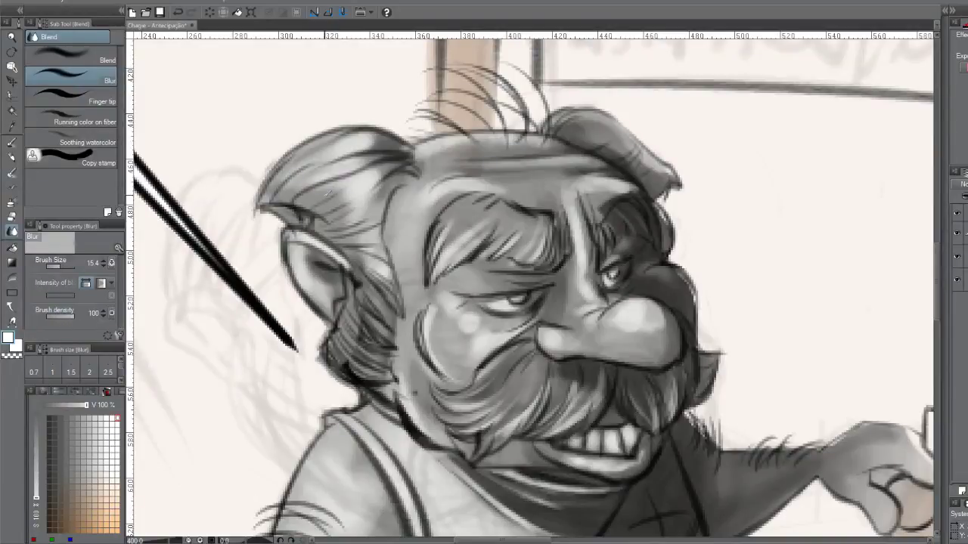
left_click(46, 315)
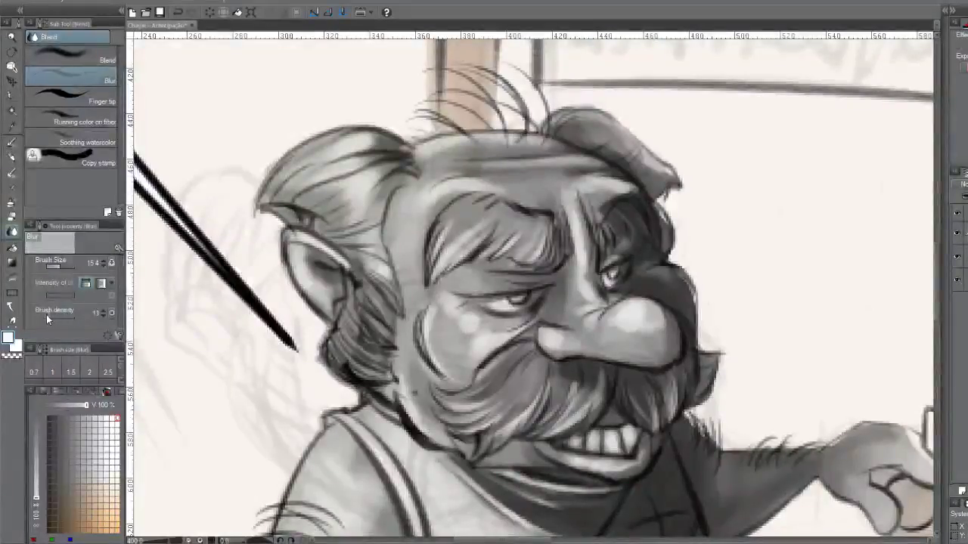
left_click_drag(46, 314, 90, 316)
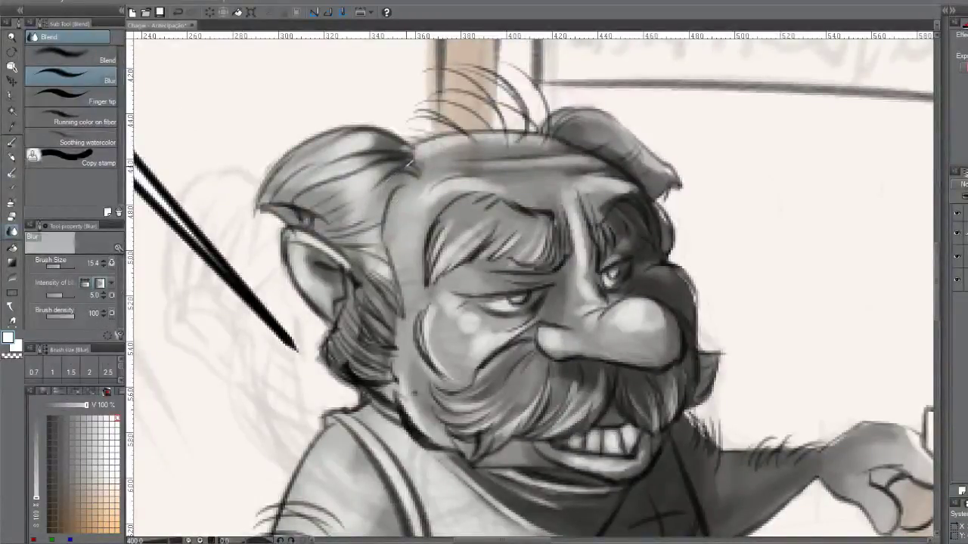
Reduce the Blur brush to 6.0 and soften the highlights on the near cheek and hair tuft
key("bracketleft")
key("bracketleft")
key("bracketleft")
key("bracketleft")
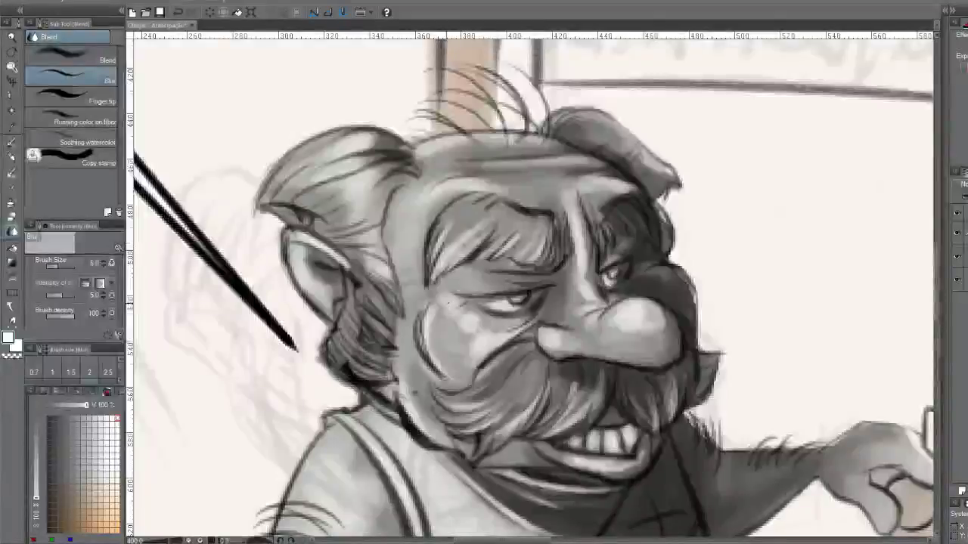
key("bracketright")
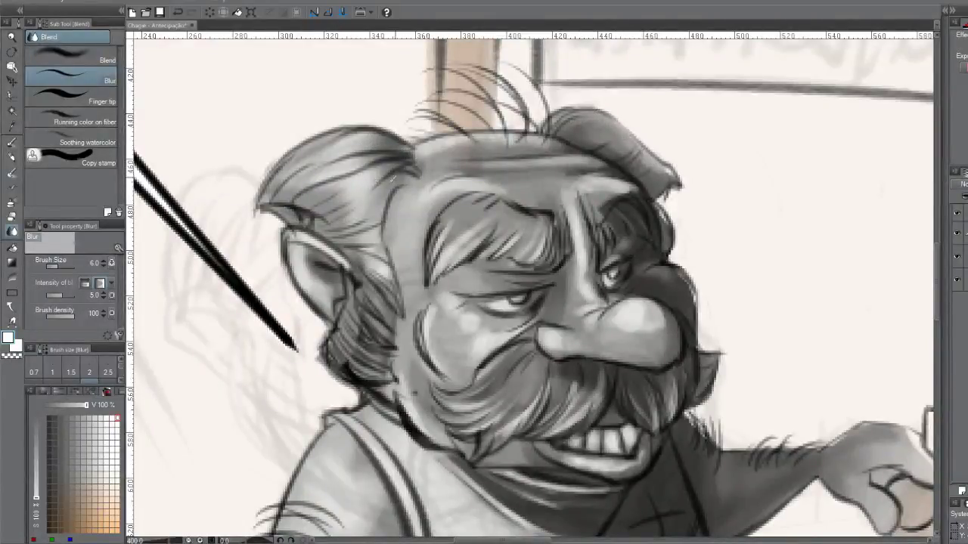
Blur the shading on the far arm, and with size 13.4 and blur intensity 200.0 soften the shading on the near arm
scroll(644, 396, "down", 5)
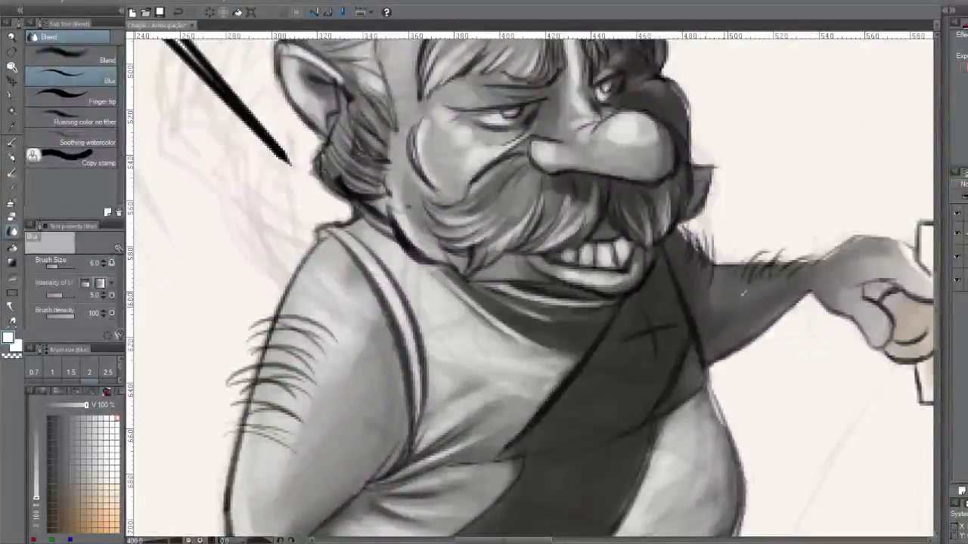
mouse_move(741, 312)
left_mouse_down()
mouse_move(734, 318)
mouse_move(732, 303)
mouse_move(708, 308)
left_mouse_up()
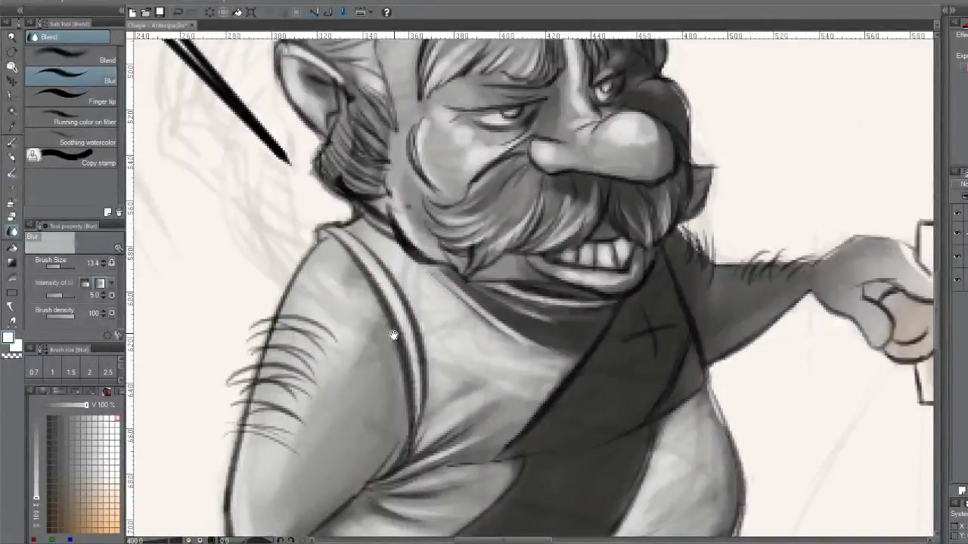
left_click_drag(395, 335, 464, 226)
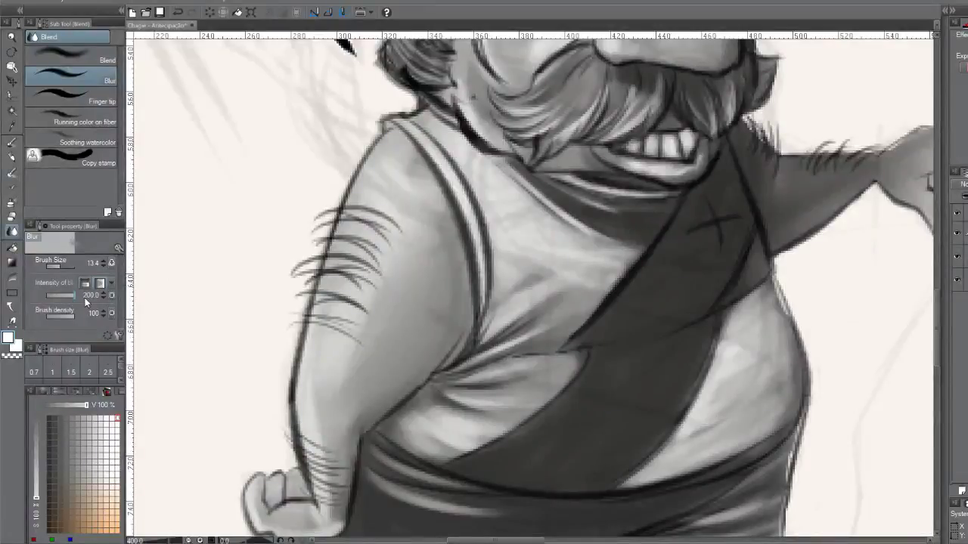
left_click_drag(76, 294, 121, 300)
left_click_drag(400, 296, 367, 321)
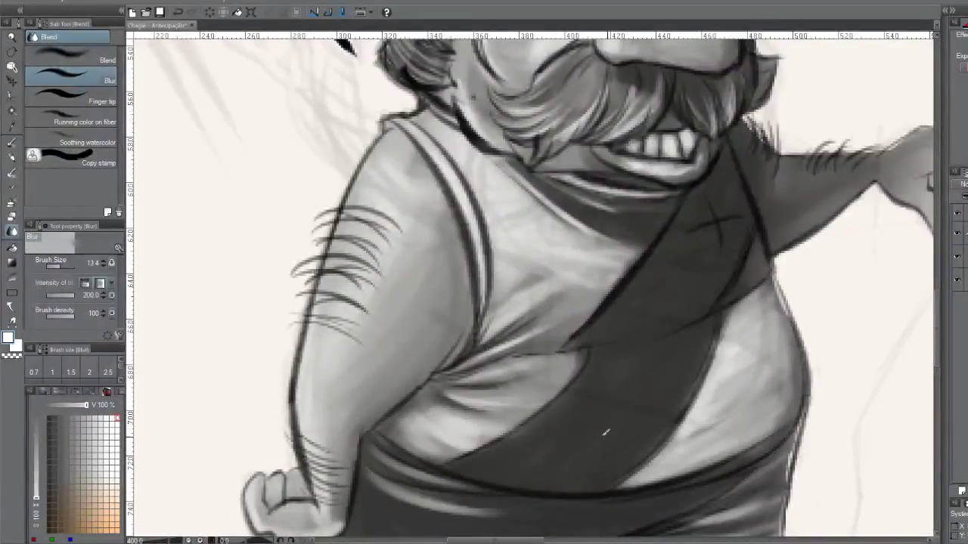
Blur the shading on the mustached character's belly and on both legs of his shorts at brush size 13.4
mouse_move(579, 416)
left_mouse_down()
mouse_move(616, 345)
mouse_move(648, 350)
left_mouse_up()
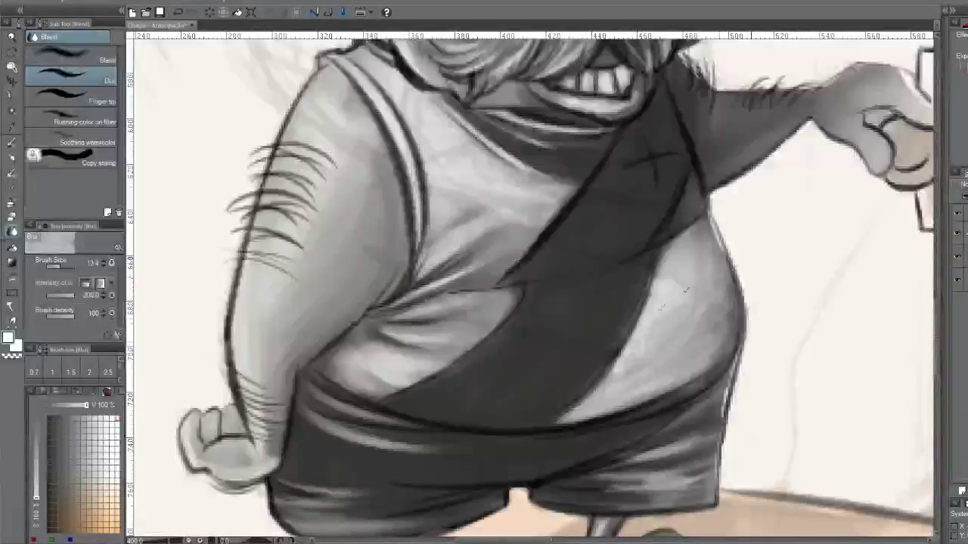
left_click_drag(711, 361, 561, 426)
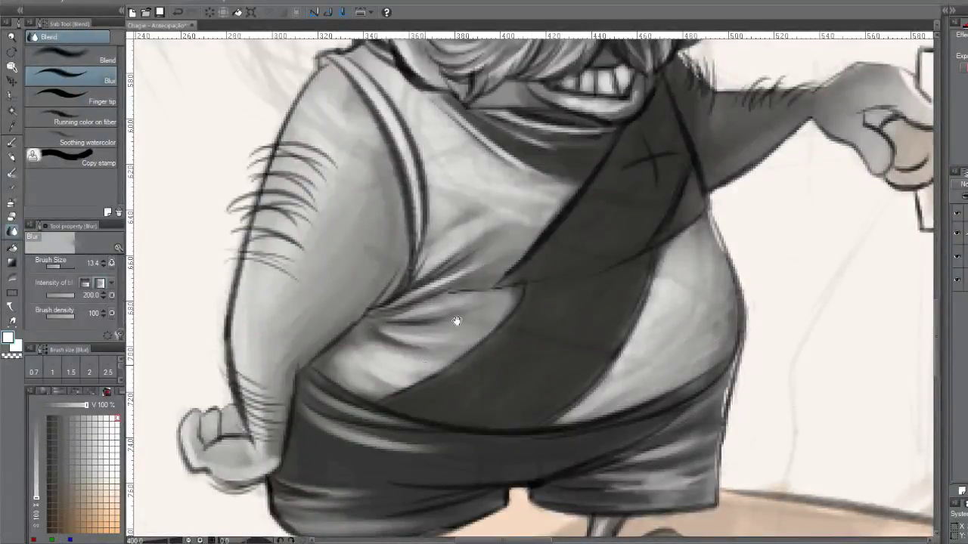
left_click_drag(457, 321, 578, 165)
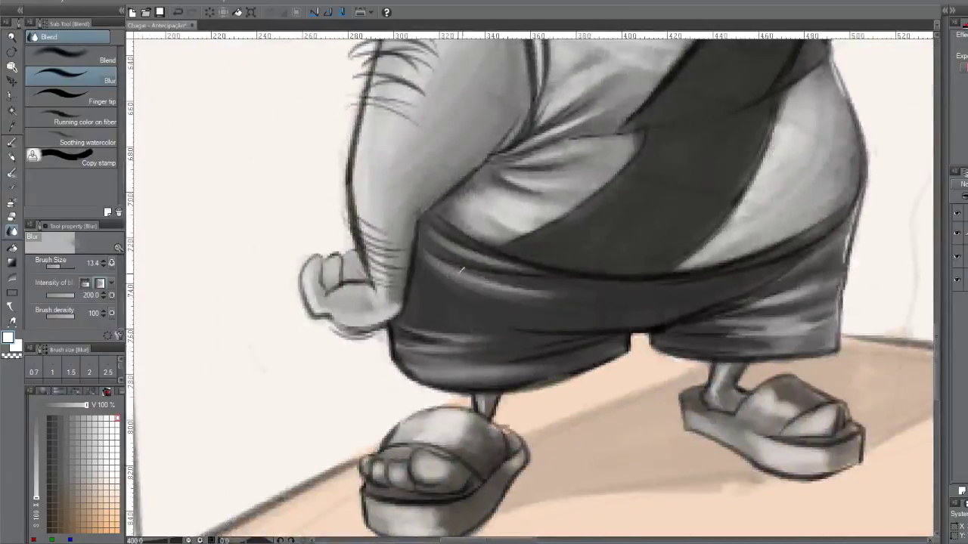
mouse_move(460, 268)
left_mouse_down()
mouse_move(491, 286)
mouse_move(582, 288)
left_mouse_up()
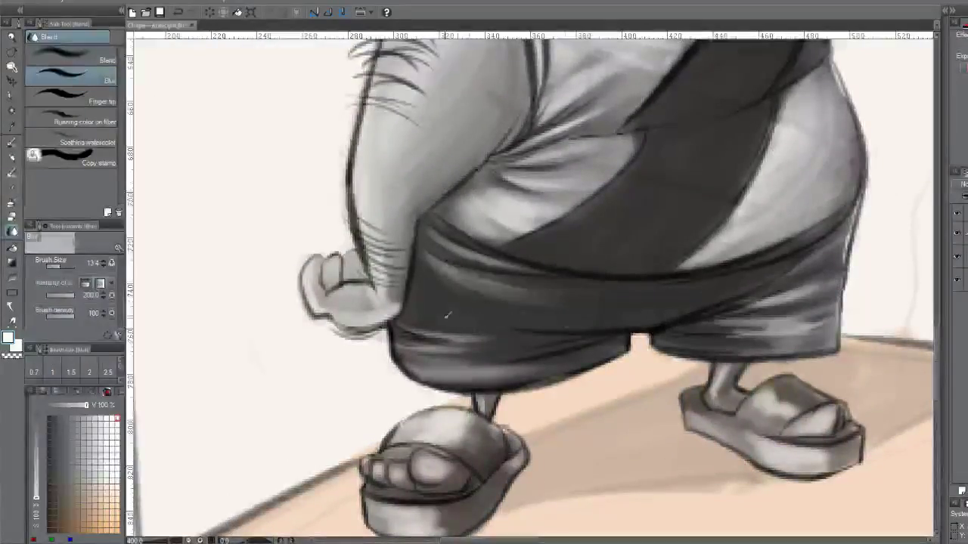
mouse_move(447, 316)
left_mouse_down()
mouse_move(469, 330)
mouse_move(546, 338)
mouse_move(430, 334)
mouse_move(439, 326)
mouse_move(571, 338)
mouse_move(407, 326)
mouse_move(598, 340)
mouse_move(507, 362)
mouse_move(438, 355)
mouse_move(529, 370)
left_mouse_up()
mouse_move(689, 334)
left_mouse_down()
mouse_move(801, 329)
mouse_move(756, 309)
mouse_move(751, 288)
left_mouse_up()
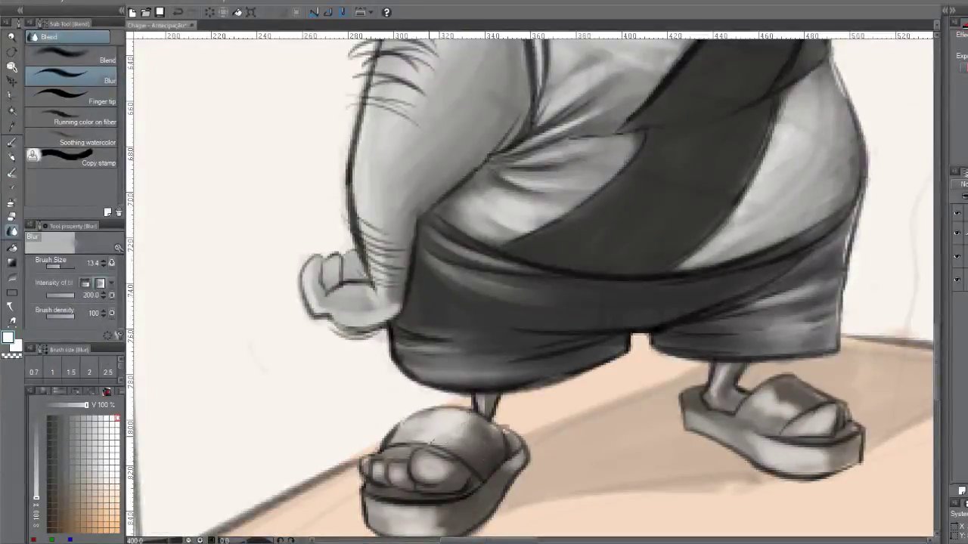
Reduce the Blur brush to 10.8 and soften the shading on the mustached character's shorts and sandals
scroll(516, 473, "up", 2)
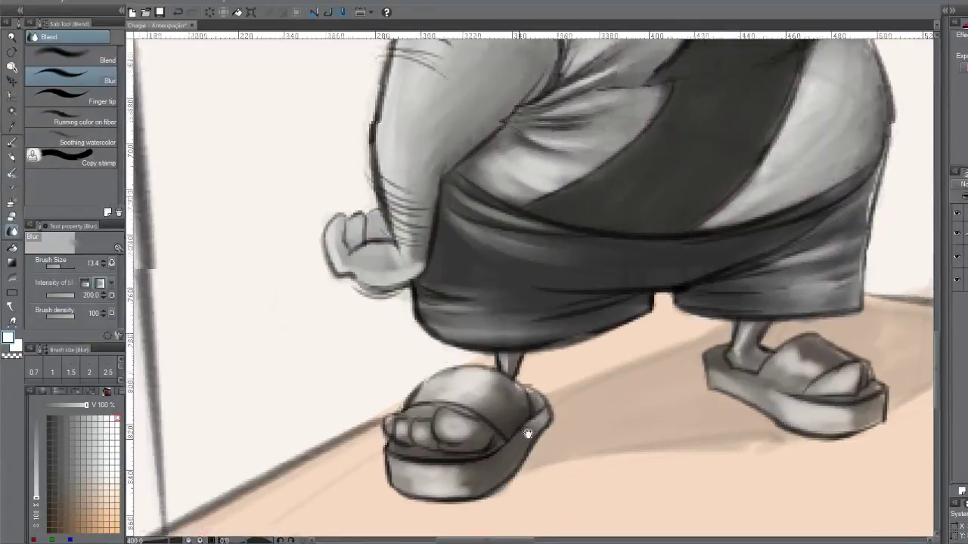
key("bracketleft")
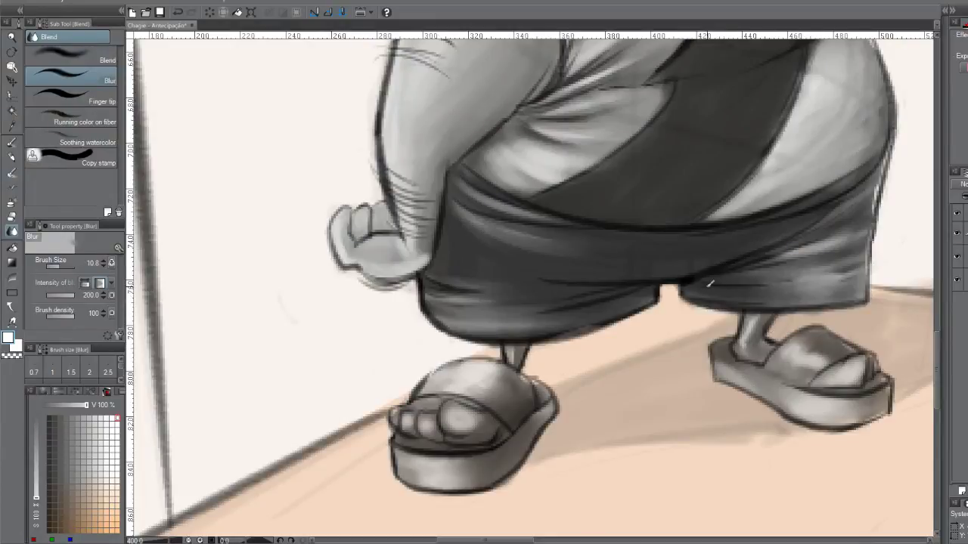
scroll(709, 284, "down", 1)
left_click_drag(612, 297, 574, 383)
scroll(528, 219, "up", 2)
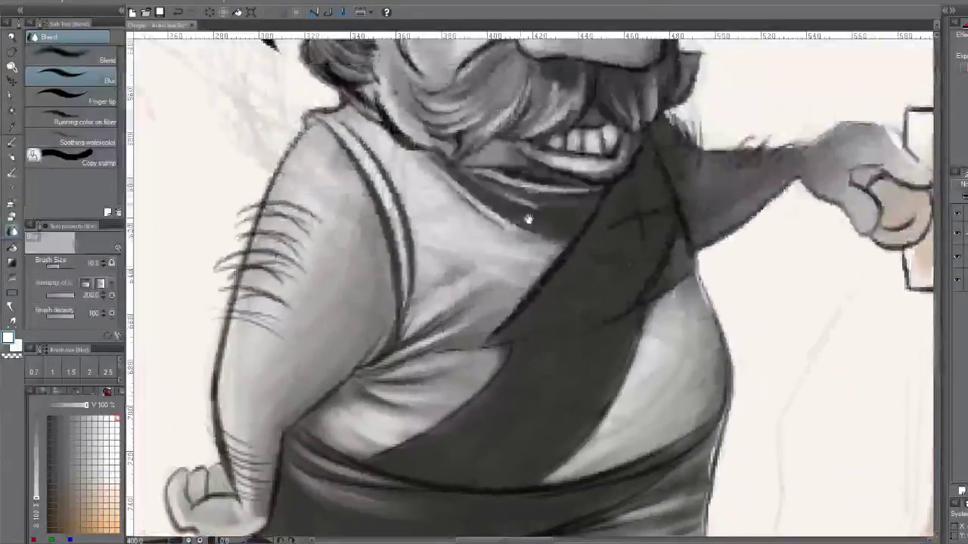
Sample a gray from the drawing and paint over the hand on the door handle with Transparent watercolor at size 10.8
left_click_drag(528, 219, 516, 471)
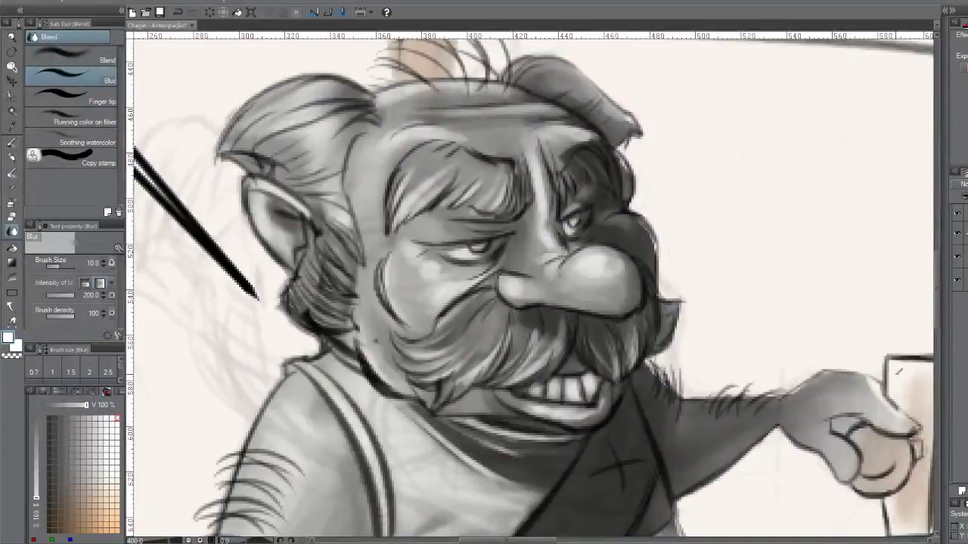
key("b")
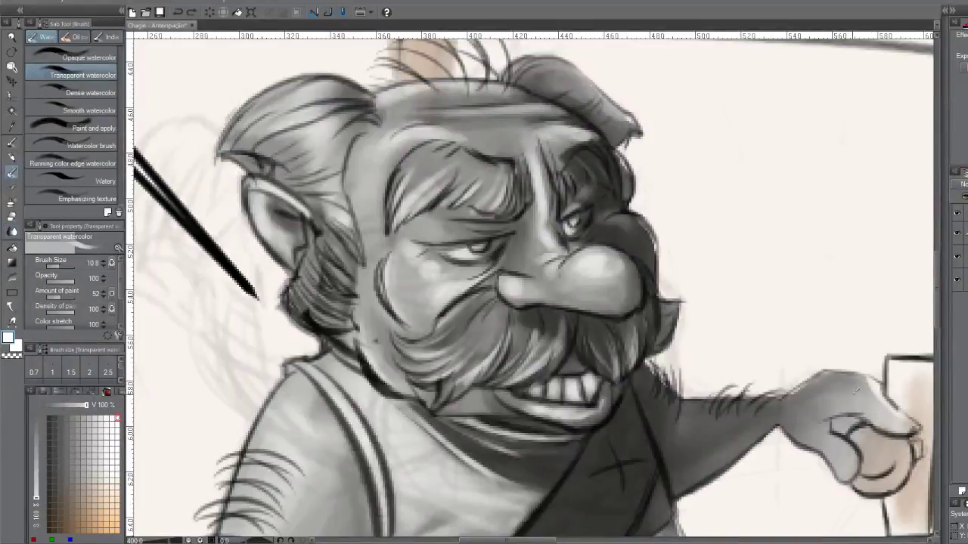
key("i")
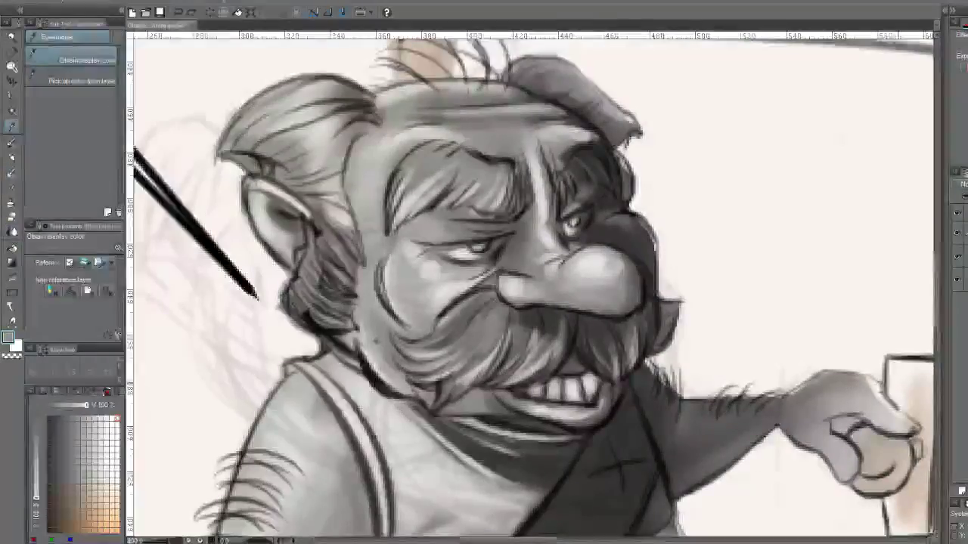
key("b")
left_click_drag(868, 379, 908, 418)
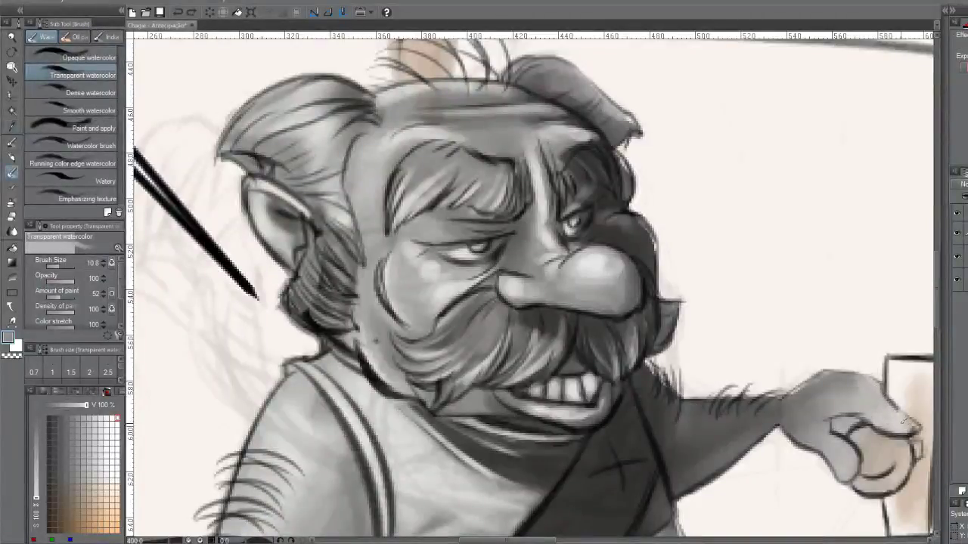
left_click_drag(786, 397, 832, 394)
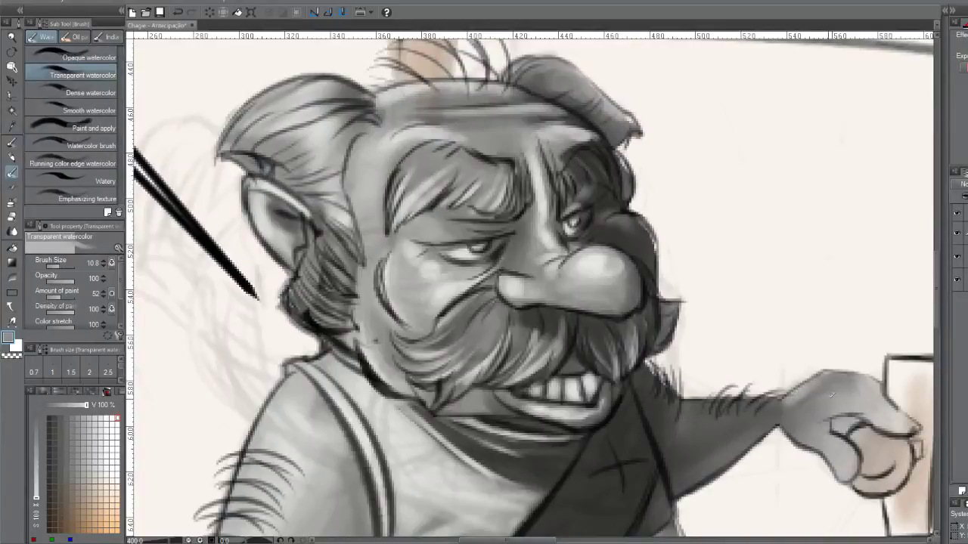
Paint the same gray along the far side of the belly and shorts, covering the pale gaps inside the outline
left_click_drag(806, 426, 715, 101)
left_click_drag(589, 212, 611, 253)
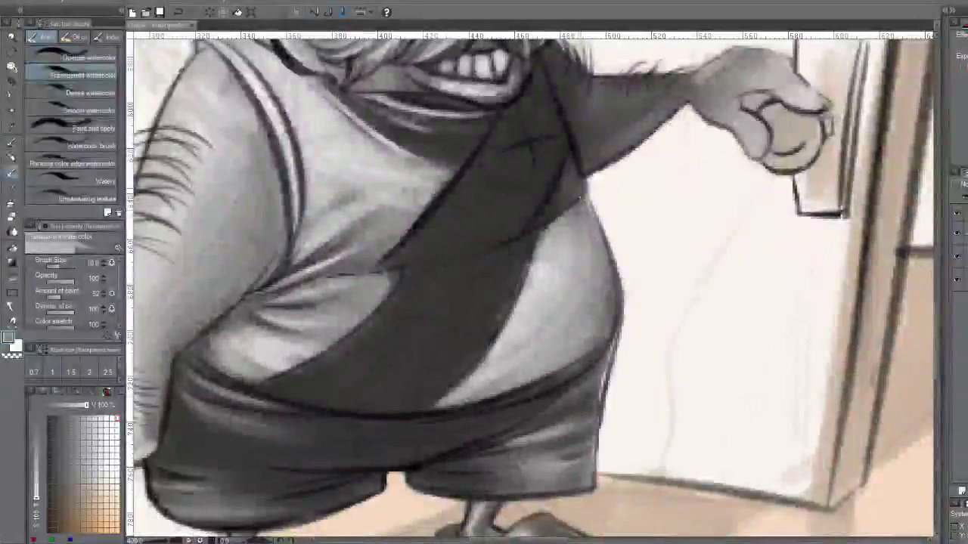
left_click_drag(586, 195, 610, 282)
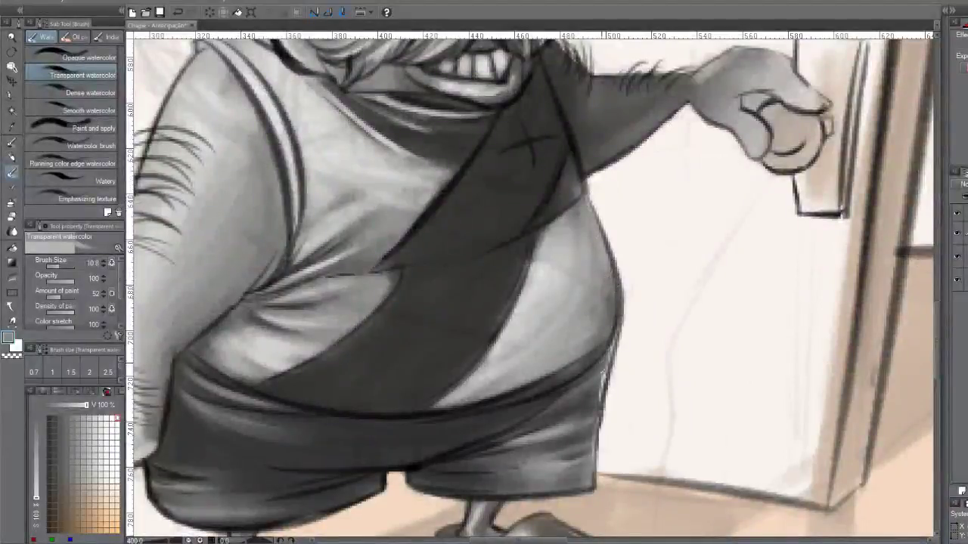
mouse_move(603, 376)
left_mouse_down()
mouse_move(617, 331)
mouse_move(605, 378)
left_mouse_up()
mouse_move(614, 337)
left_mouse_down()
mouse_move(591, 463)
mouse_move(595, 456)
left_mouse_up()
Switch to the Blur tool and soften the new gray along the far edge of the belly and shorts
key("b")
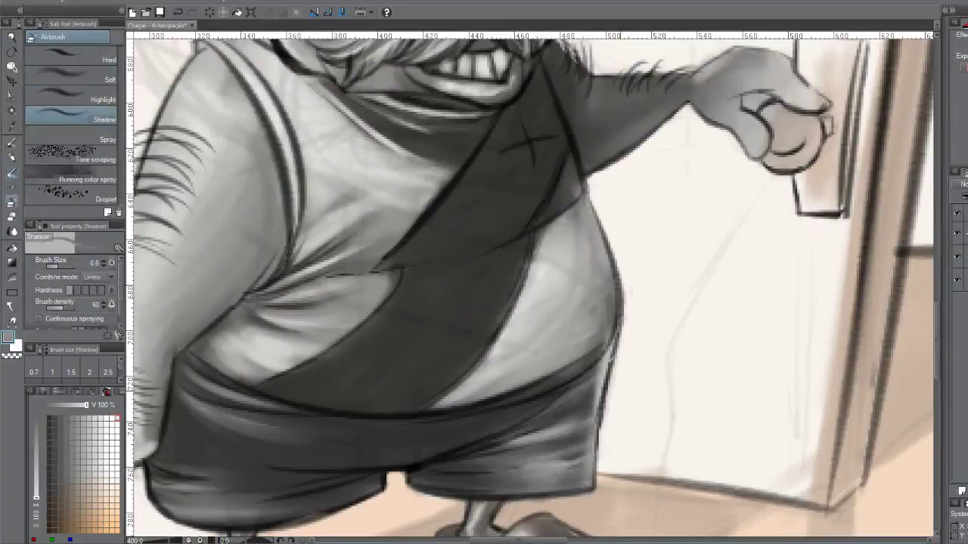
key("j")
mouse_move(611, 364)
left_mouse_down()
mouse_move(598, 412)
mouse_move(574, 413)
mouse_move(584, 403)
mouse_move(574, 428)
left_mouse_up()
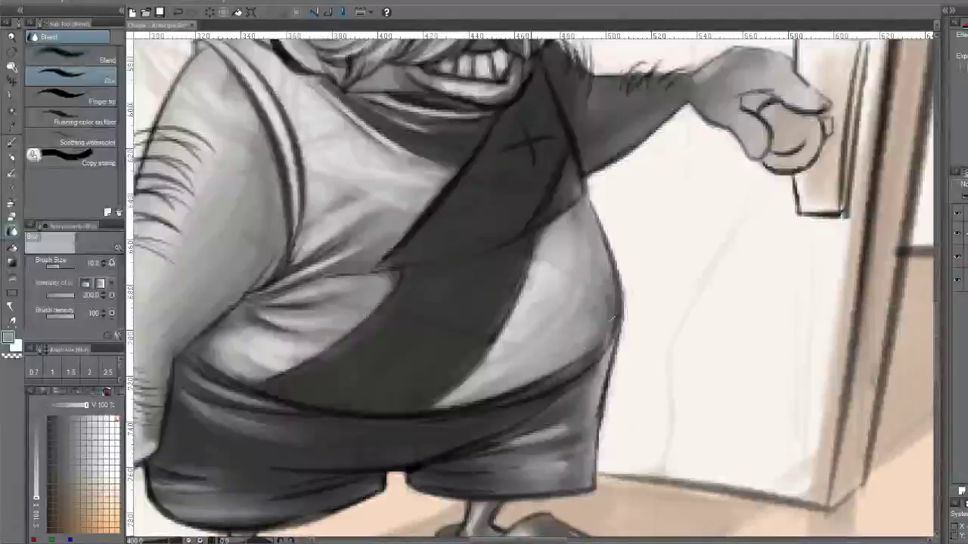
Highlight the pig character's snout in white with Transparent watercolor at size 28.3 and density of paint 74
mouse_move(396, 281)
left_mouse_down()
mouse_move(557, 289)
mouse_move(439, 249)
mouse_move(382, 249)
left_mouse_up()
scroll(502, 238, "down", 3)
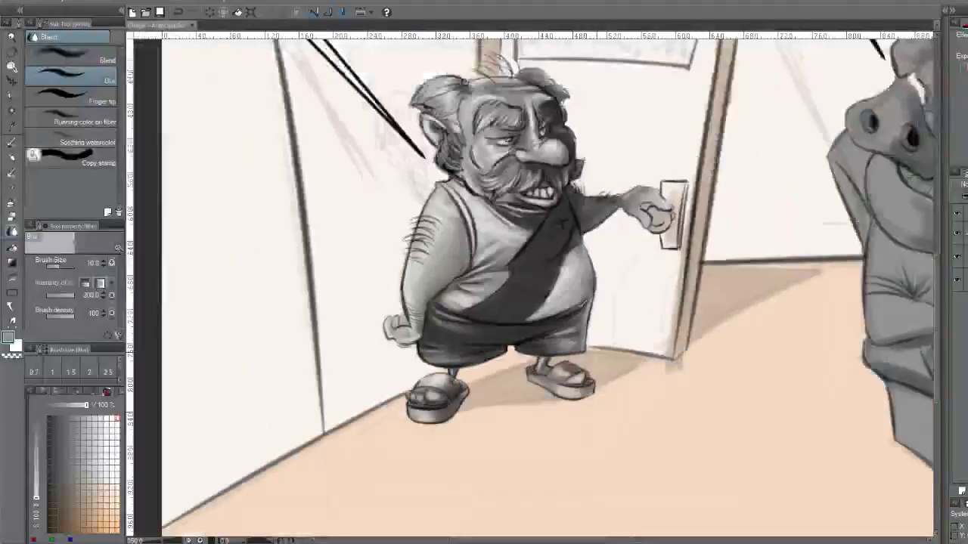
left_click_drag(499, 288, 374, 393)
left_click_drag(458, 314, 461, 315)
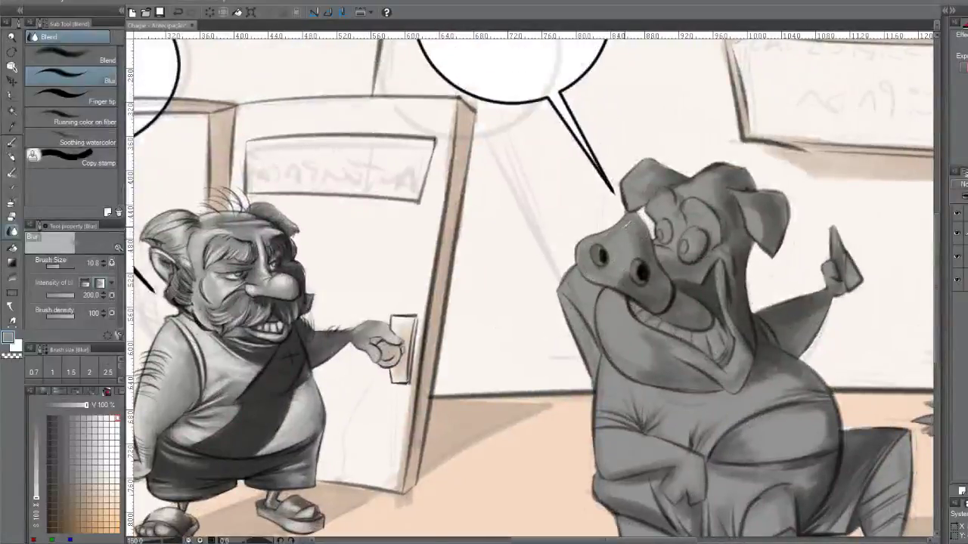
key("b")
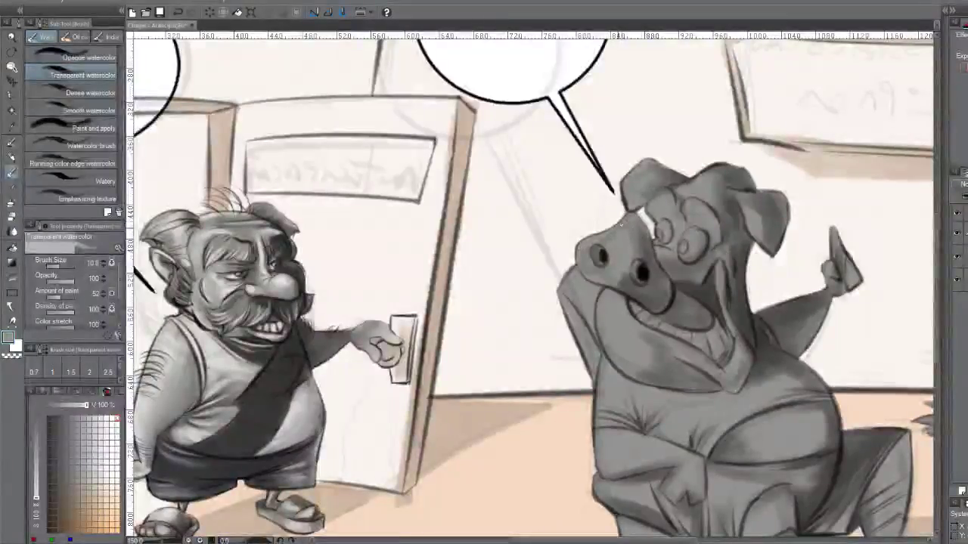
left_click_drag(620, 224, 623, 236)
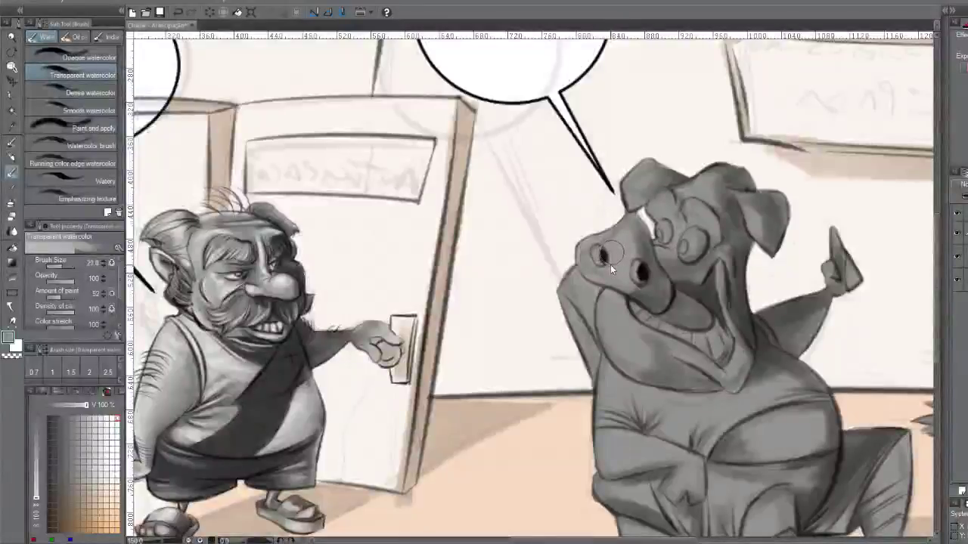
left_click_drag(610, 264, 600, 255)
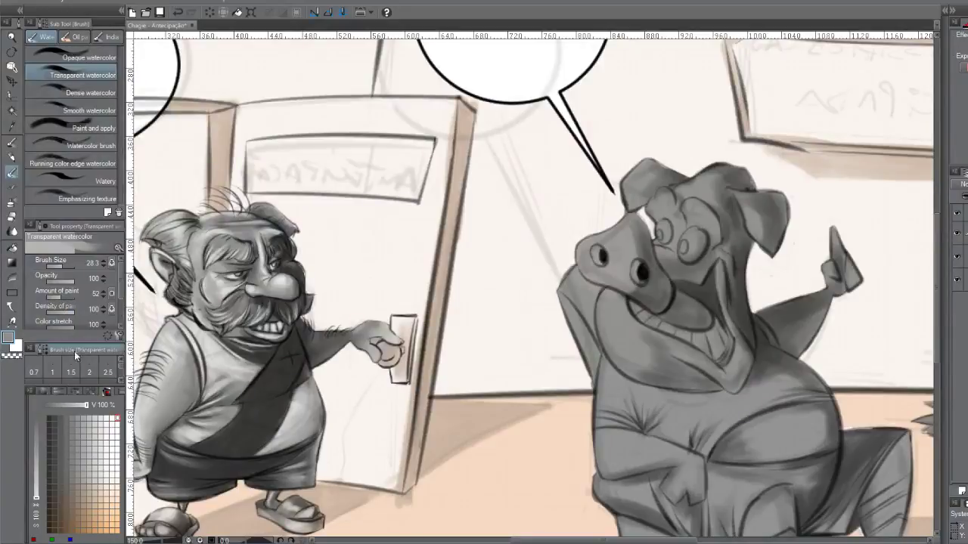
left_click(64, 311)
left_click(70, 311)
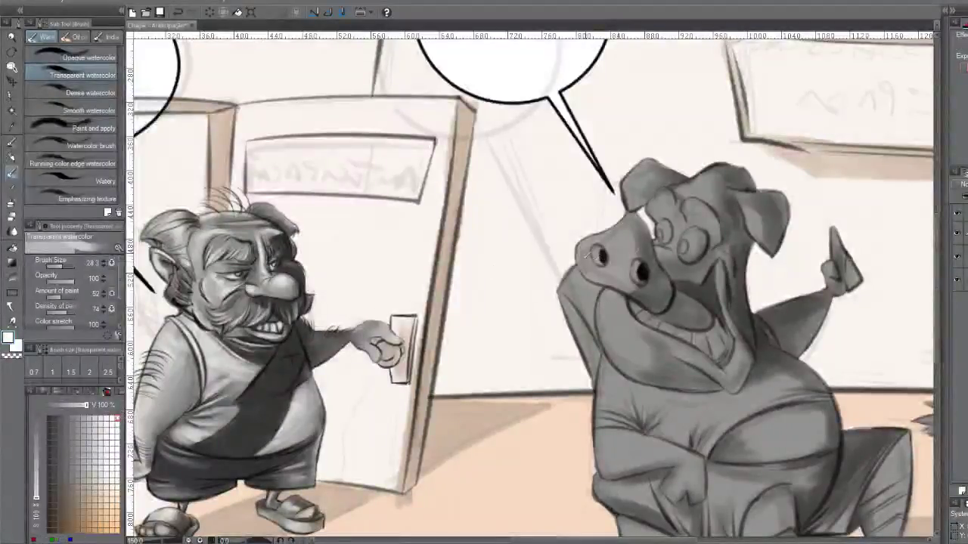
mouse_move(581, 254)
left_mouse_down()
mouse_move(598, 278)
mouse_move(603, 224)
mouse_move(603, 277)
mouse_move(614, 269)
mouse_move(603, 250)
mouse_move(619, 241)
mouse_move(617, 262)
mouse_move(624, 239)
mouse_move(632, 286)
left_mouse_up()
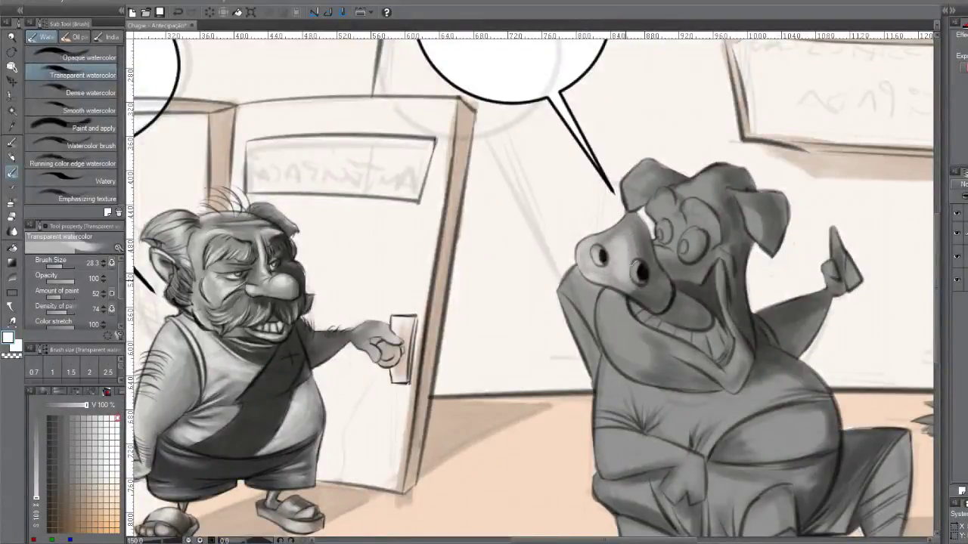
mouse_move(631, 239)
left_mouse_down()
mouse_move(632, 281)
mouse_move(647, 301)
left_mouse_up()
left_click_drag(602, 234, 620, 239)
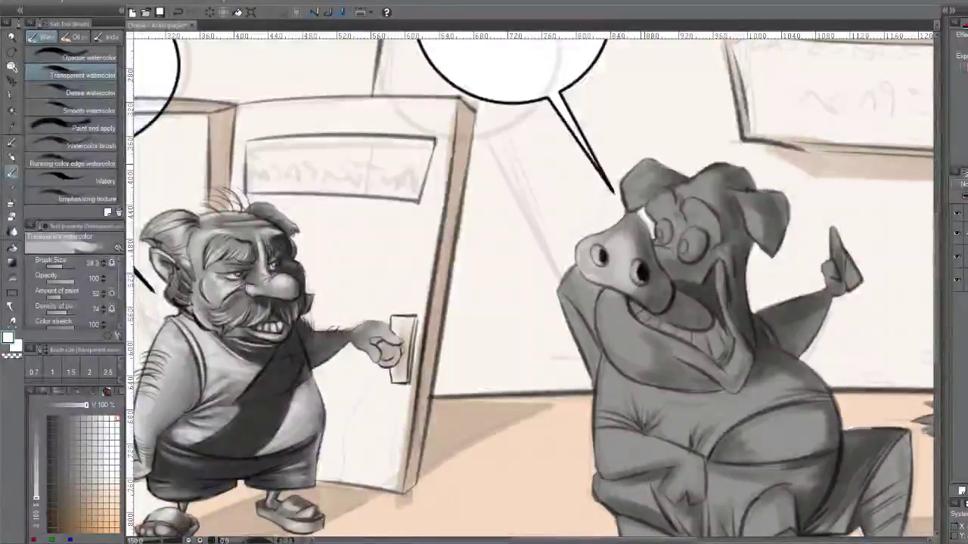
Add white highlights to the pig's ear beside the speech bubble, and at size 12.7 to the small brow above the snout
left_click_drag(628, 182, 646, 162)
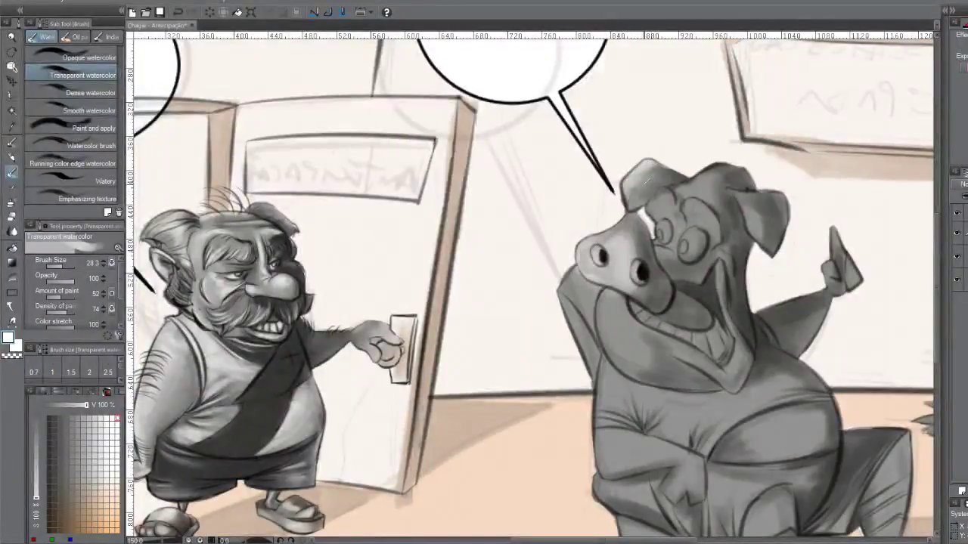
left_click_drag(634, 202, 650, 183)
key("[")
key("[")
mouse_move(655, 195)
left_mouse_down()
mouse_move(671, 189)
mouse_move(657, 199)
mouse_move(673, 191)
mouse_move(665, 201)
mouse_move(659, 194)
mouse_move(670, 204)
mouse_move(658, 193)
mouse_move(673, 210)
mouse_move(664, 190)
left_mouse_up()
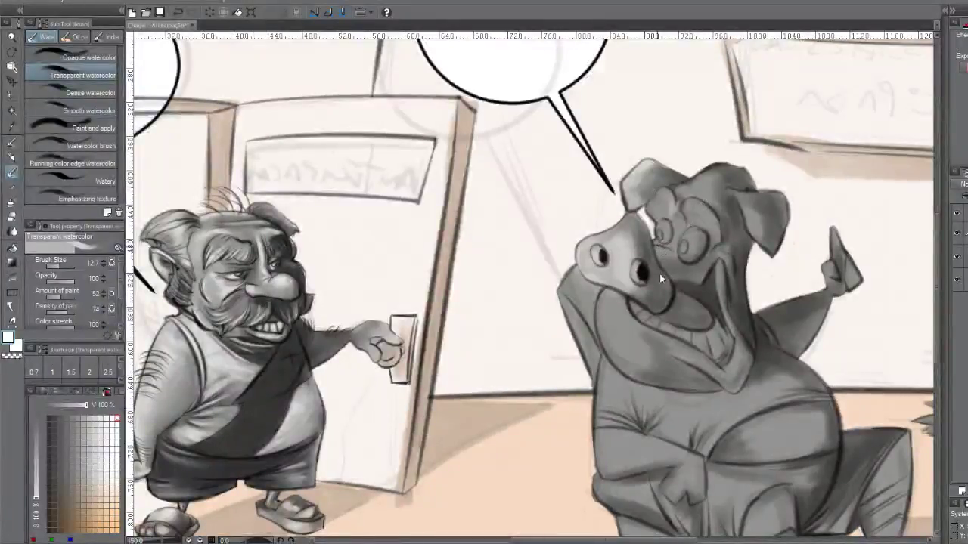
Paint white highlights on the pig's larger brow and along the forehead just above it
scroll(660, 279, "up", 5)
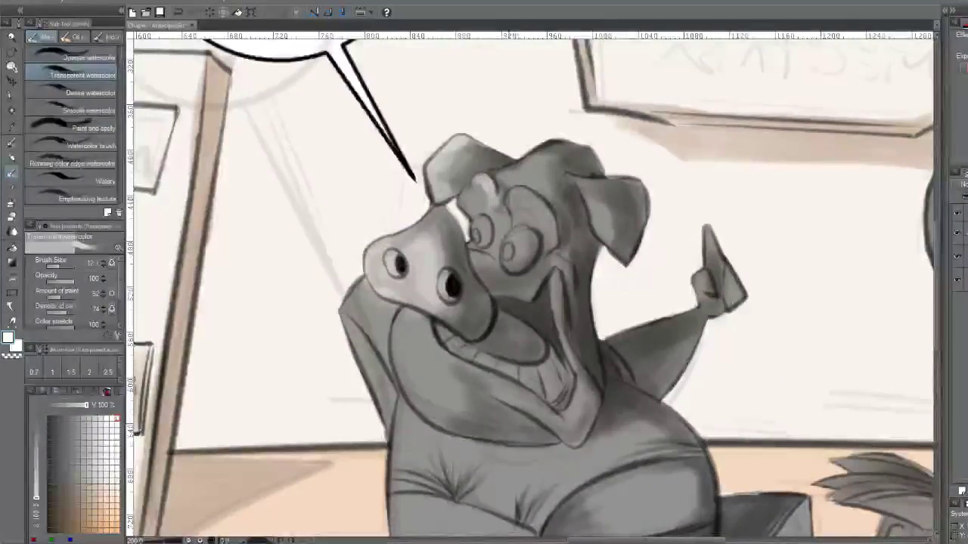
mouse_move(513, 195)
left_mouse_down()
mouse_move(532, 192)
mouse_move(537, 200)
mouse_move(520, 194)
mouse_move(557, 217)
left_mouse_up()
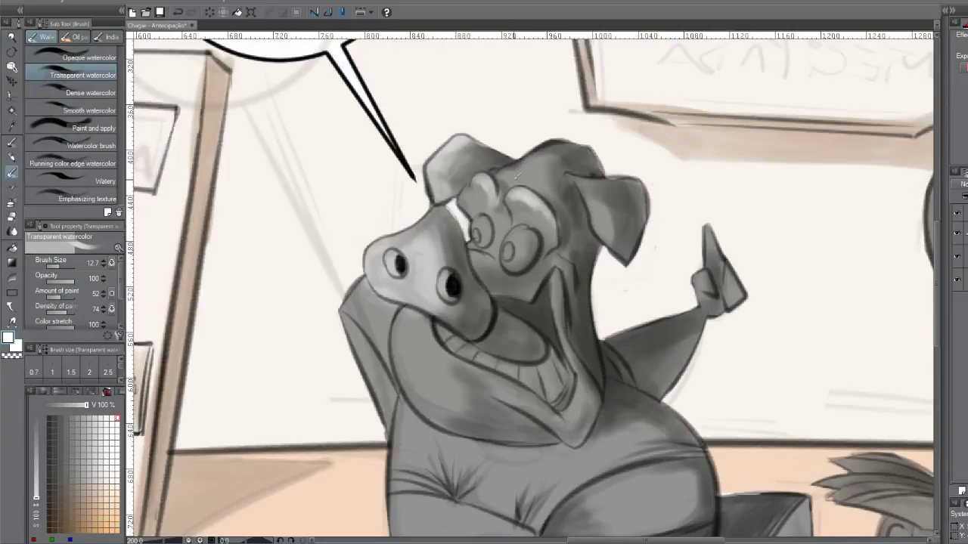
mouse_move(516, 176)
left_mouse_down()
mouse_move(505, 180)
mouse_move(570, 155)
mouse_move(529, 178)
left_mouse_up()
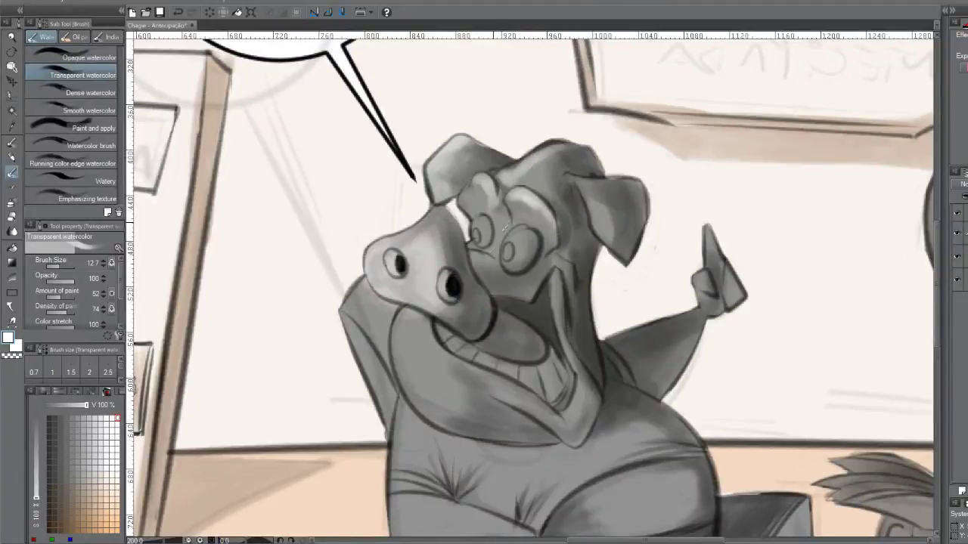
Paint white highlights on both of the pig's eyeballs with Transparent watercolor at size 12.7
scroll(505, 226, "up", 2)
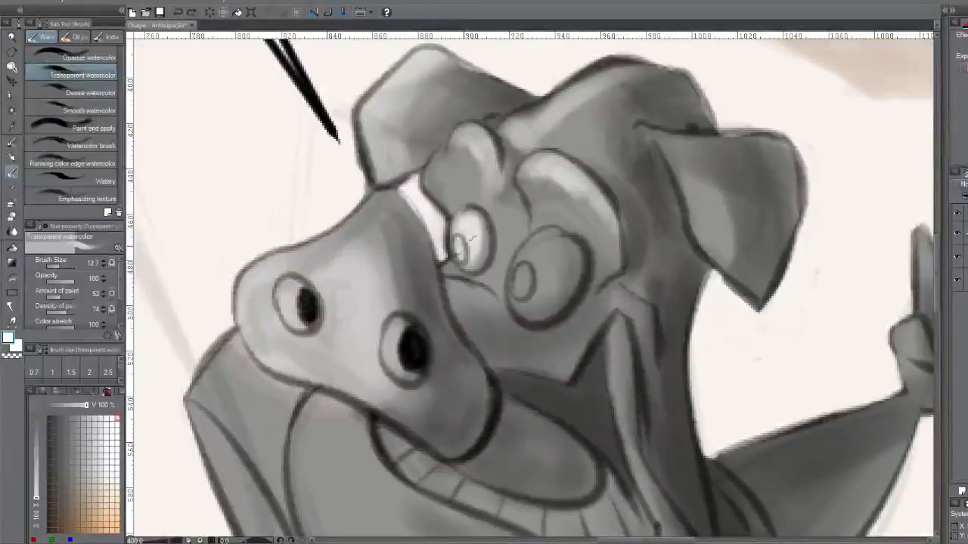
left_click_drag(468, 238, 458, 235)
mouse_move(554, 259)
left_mouse_down()
mouse_move(521, 273)
mouse_move(530, 295)
mouse_move(538, 262)
mouse_move(537, 299)
left_mouse_up()
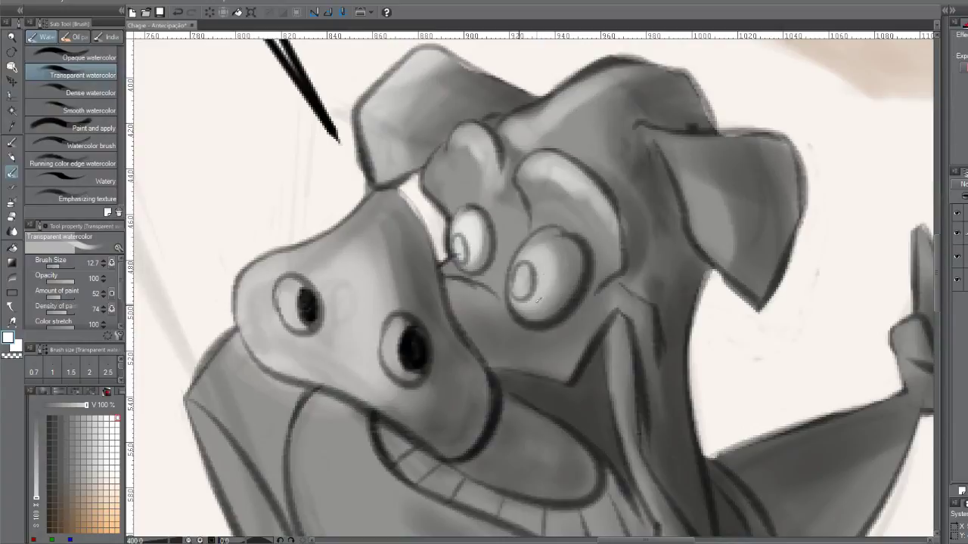
mouse_move(553, 264)
left_mouse_down()
mouse_move(560, 272)
mouse_move(561, 257)
mouse_move(555, 268)
left_mouse_up()
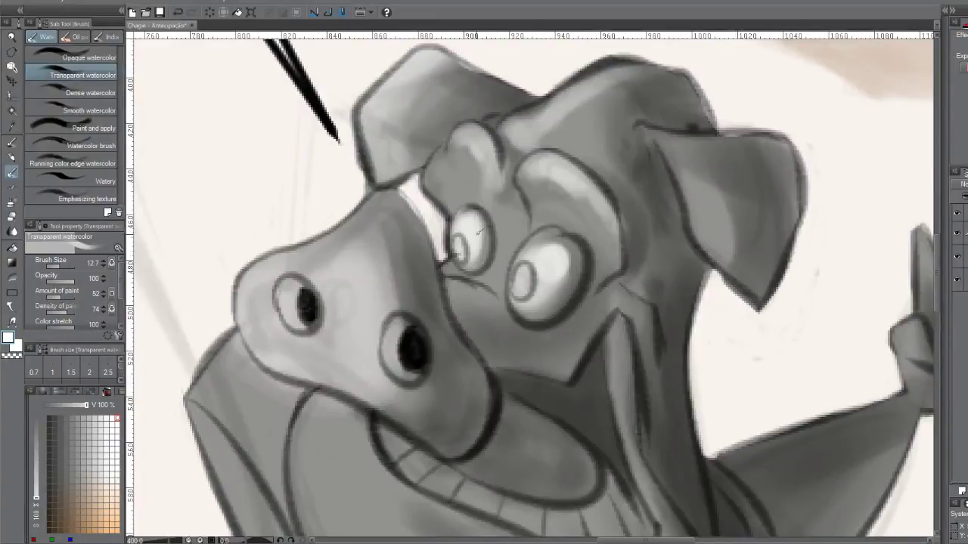
Brighten the whites of the pig's eyes with finer strokes, reducing the brush to size 8.0 and finally 4.0
key("bracketleft")
key("bracketleft")
key("bracketleft")
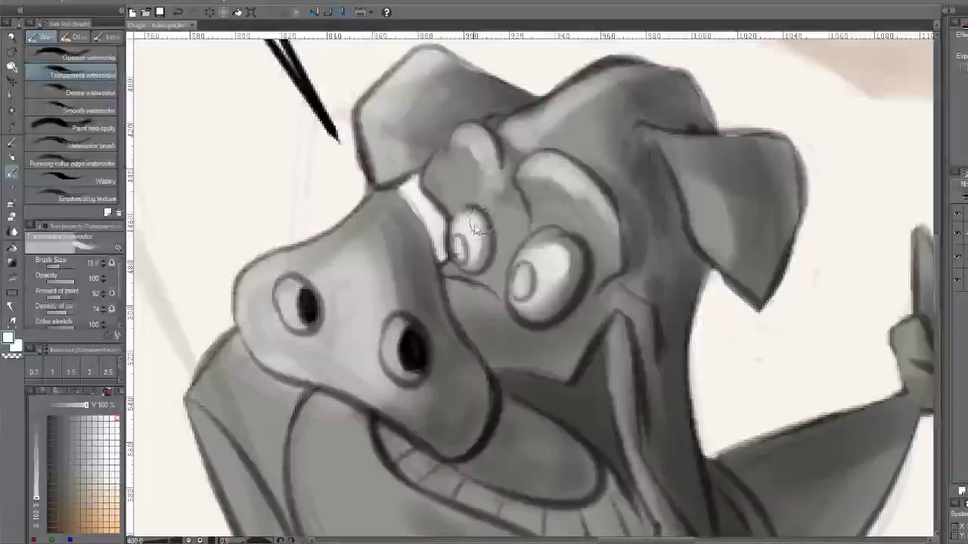
key("bracketright")
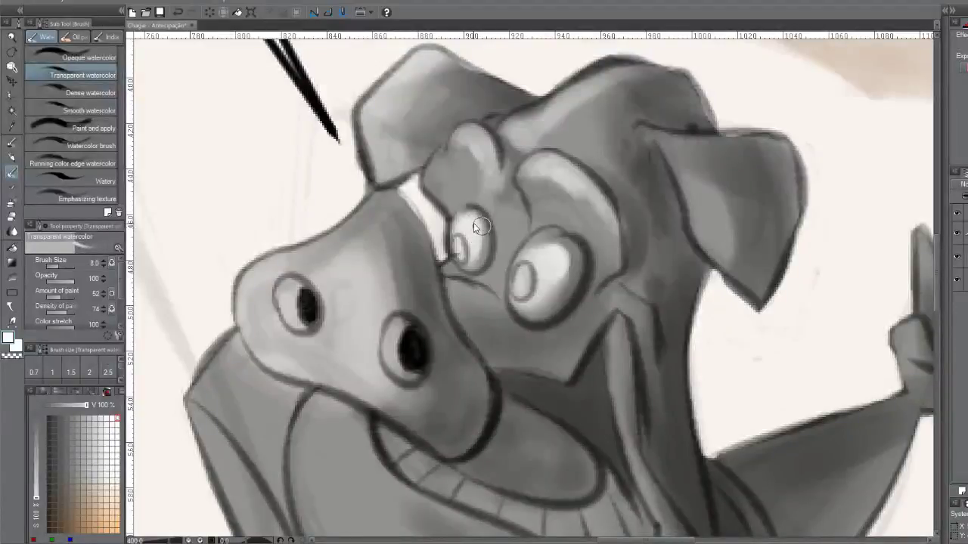
key("bracketleft")
key("bracketleft")
key("bracketleft")
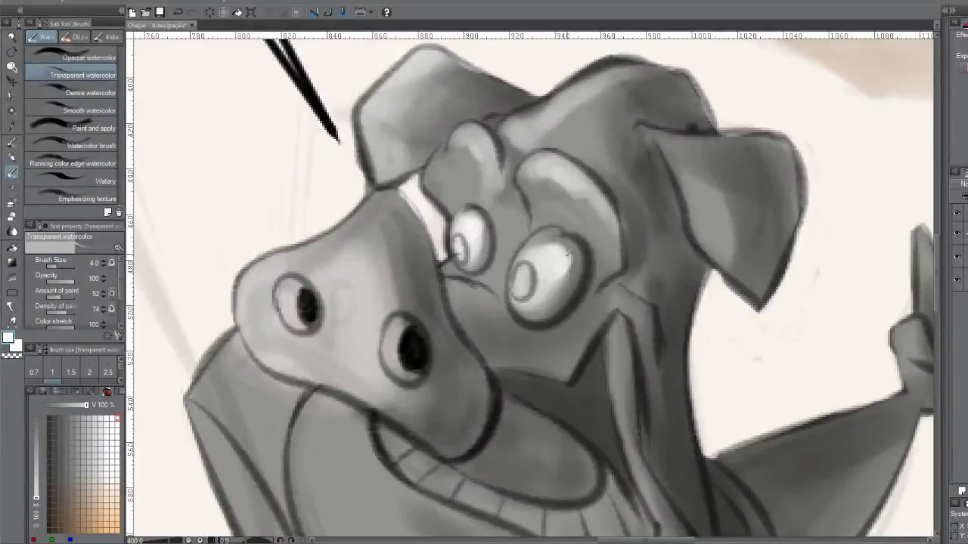
Brighten the pig's larger brow, and at size 17.8 the fold between the eyes, the small brow and the forehead
mouse_move(554, 172)
left_mouse_down()
mouse_move(530, 178)
mouse_move(556, 183)
mouse_move(539, 160)
mouse_move(529, 189)
mouse_move(546, 194)
mouse_move(550, 174)
mouse_move(570, 170)
mouse_move(574, 203)
mouse_move(597, 205)
mouse_move(556, 189)
left_mouse_up()
key("bracketright")
key("bracketright")
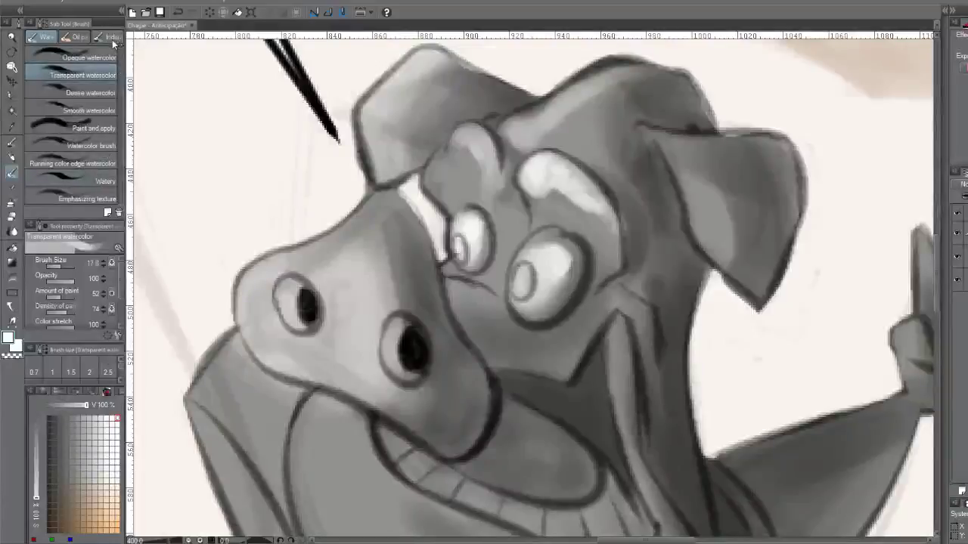
mouse_move(527, 176)
left_mouse_down()
mouse_move(533, 212)
mouse_move(512, 181)
left_mouse_up()
mouse_move(470, 134)
left_mouse_down()
mouse_move(466, 158)
mouse_move(483, 158)
mouse_move(432, 175)
left_mouse_up()
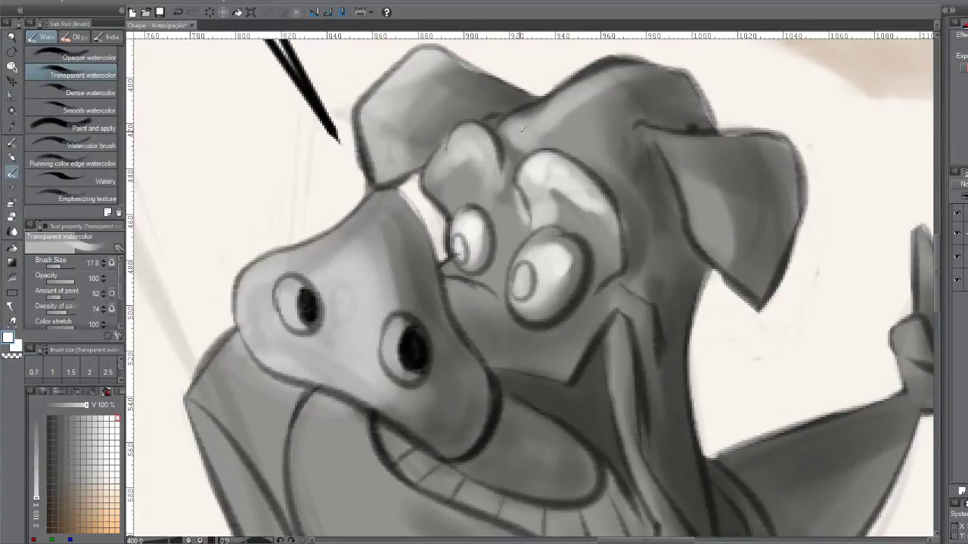
mouse_move(521, 128)
left_mouse_down()
mouse_move(605, 75)
mouse_move(653, 73)
mouse_move(574, 113)
mouse_move(641, 95)
mouse_move(619, 142)
mouse_move(635, 125)
mouse_move(609, 90)
mouse_move(559, 121)
left_mouse_up()
Strengthen the white highlights on the ear beside the speech bubble and across the snout around both nostrils at size 13.3
key("bracketleft")
mouse_move(438, 67)
left_mouse_down()
mouse_move(386, 106)
mouse_move(433, 72)
mouse_move(454, 83)
mouse_move(412, 90)
mouse_move(469, 93)
mouse_move(480, 106)
mouse_move(423, 102)
mouse_move(385, 125)
mouse_move(385, 148)
left_mouse_up()
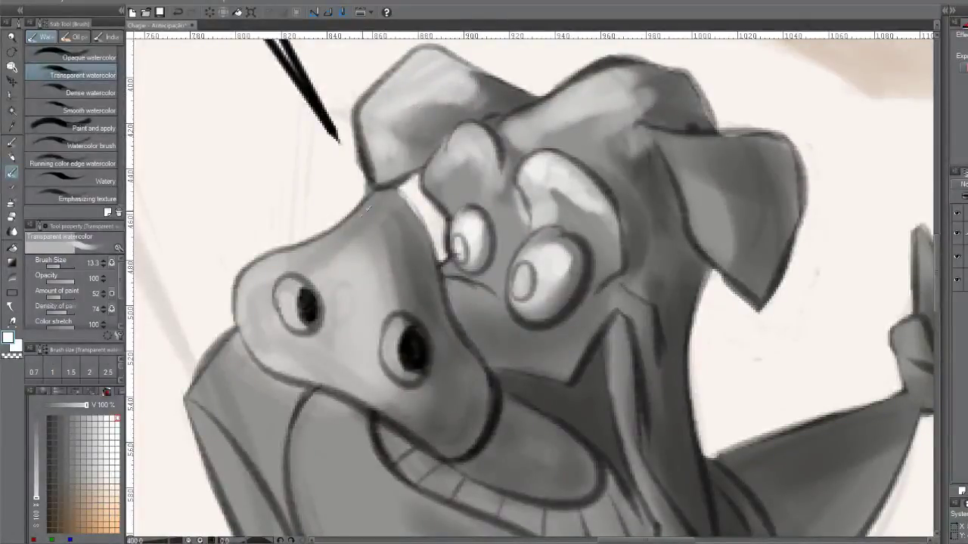
mouse_move(368, 211)
left_mouse_down()
mouse_move(328, 257)
mouse_move(375, 234)
mouse_move(369, 269)
mouse_move(384, 250)
mouse_move(351, 281)
mouse_move(351, 259)
mouse_move(347, 298)
mouse_move(329, 291)
mouse_move(347, 329)
mouse_move(296, 337)
mouse_move(282, 300)
left_mouse_up()
mouse_move(321, 327)
left_mouse_down()
mouse_move(355, 304)
mouse_move(333, 346)
mouse_move(380, 271)
mouse_move(369, 361)
mouse_move(388, 314)
mouse_move(391, 395)
mouse_move(420, 405)
mouse_move(458, 413)
left_mouse_up()
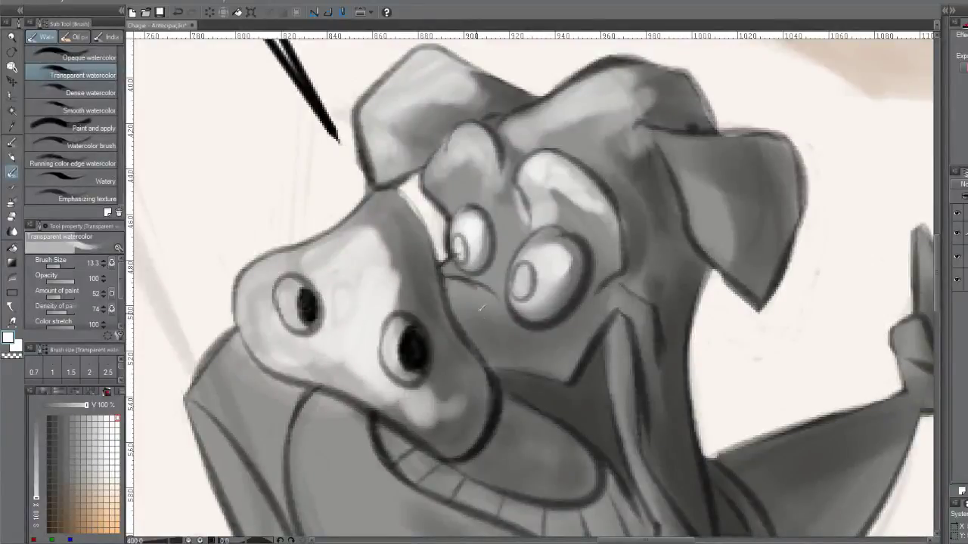
Paint white highlights on the cheek beneath the eyes, around the larger eye and along the cheek fold, using size 7.8 for the finer areas
mouse_move(488, 292)
left_mouse_down()
mouse_move(454, 302)
mouse_move(491, 318)
mouse_move(507, 304)
left_mouse_up()
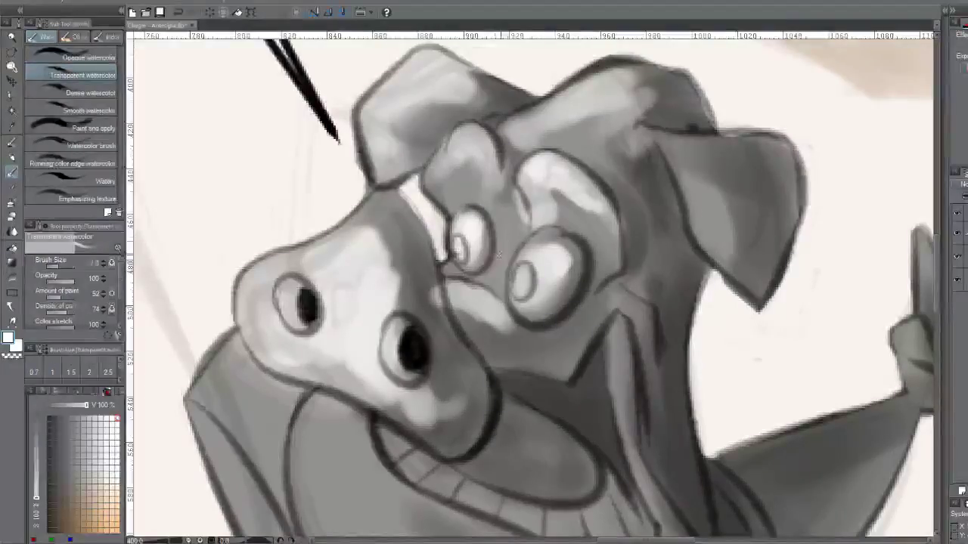
mouse_move(501, 254)
left_mouse_down()
mouse_move(510, 219)
mouse_move(499, 281)
mouse_move(517, 240)
mouse_move(508, 266)
left_mouse_up()
mouse_move(509, 325)
left_mouse_down()
mouse_move(534, 342)
mouse_move(573, 332)
mouse_move(623, 276)
left_mouse_up()
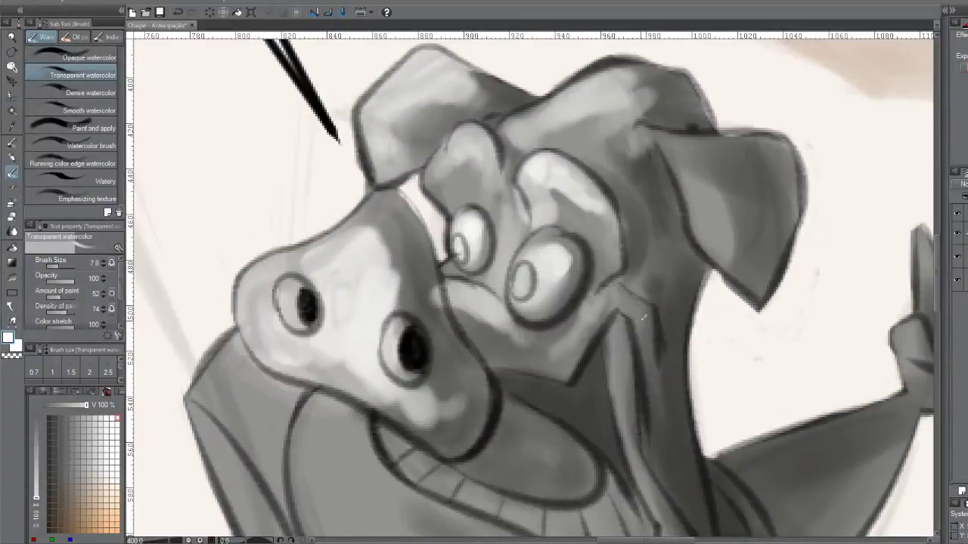
mouse_move(643, 317)
left_mouse_down()
mouse_move(629, 299)
mouse_move(653, 364)
mouse_move(649, 160)
left_mouse_up()
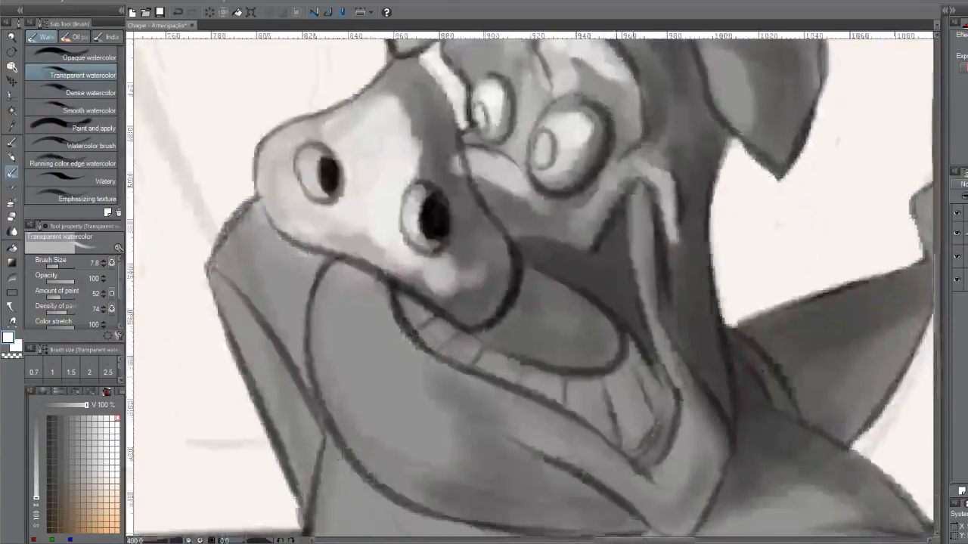
mouse_move(584, 243)
left_mouse_down()
mouse_move(612, 198)
mouse_move(586, 231)
mouse_move(626, 233)
mouse_move(596, 209)
mouse_move(582, 222)
left_mouse_up()
Highlight the long smile crease, the corner of the mouth and the lower lip in white, using brush sizes between 2.8 and 8.3
mouse_move(648, 218)
left_mouse_down()
mouse_move(654, 294)
mouse_move(644, 196)
mouse_move(653, 286)
mouse_move(647, 252)
mouse_move(648, 265)
mouse_move(687, 422)
mouse_move(663, 324)
mouse_move(620, 336)
mouse_move(623, 405)
mouse_move(696, 368)
mouse_move(713, 451)
mouse_move(707, 418)
mouse_move(719, 437)
mouse_move(696, 423)
mouse_move(723, 443)
mouse_move(699, 431)
mouse_move(716, 451)
mouse_move(698, 466)
left_mouse_up()
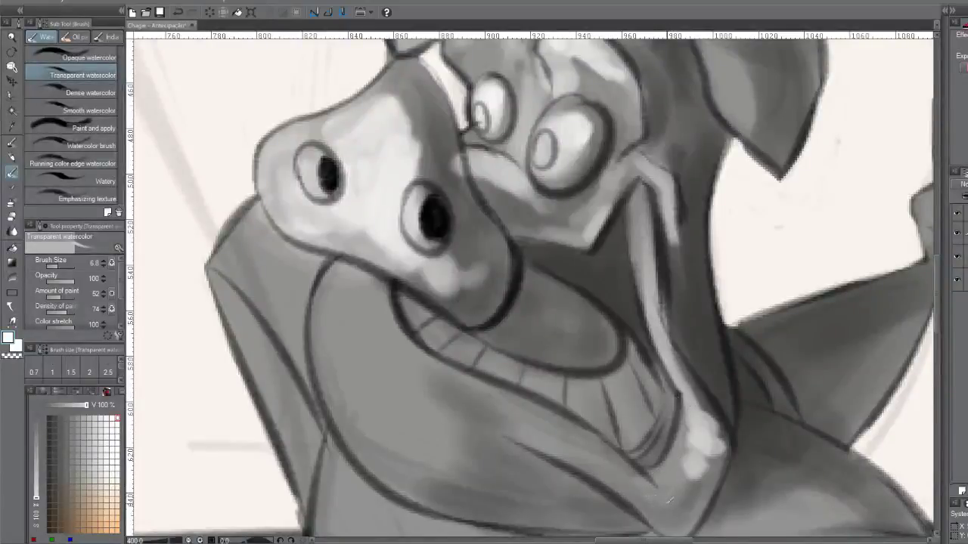
mouse_move(668, 500)
left_mouse_down()
mouse_move(693, 499)
mouse_move(673, 472)
mouse_move(698, 484)
mouse_move(684, 462)
mouse_move(707, 462)
mouse_move(694, 440)
mouse_move(726, 445)
mouse_move(707, 434)
mouse_move(699, 447)
mouse_move(734, 457)
mouse_move(713, 415)
mouse_move(711, 465)
mouse_move(685, 454)
mouse_move(674, 490)
left_mouse_up()
key("bracketleft")
key("bracketleft")
key("bracketleft")
key("bracketleft")
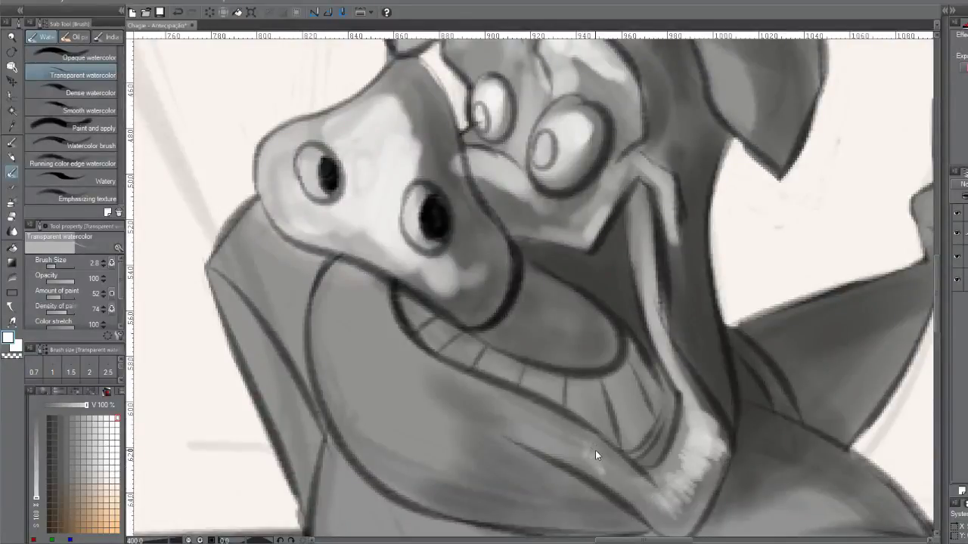
mouse_move(595, 446)
left_mouse_down()
mouse_move(619, 472)
mouse_move(664, 505)
mouse_move(680, 503)
mouse_move(706, 452)
left_mouse_up()
mouse_move(698, 488)
left_mouse_down()
mouse_move(705, 481)
mouse_move(682, 472)
left_mouse_up()
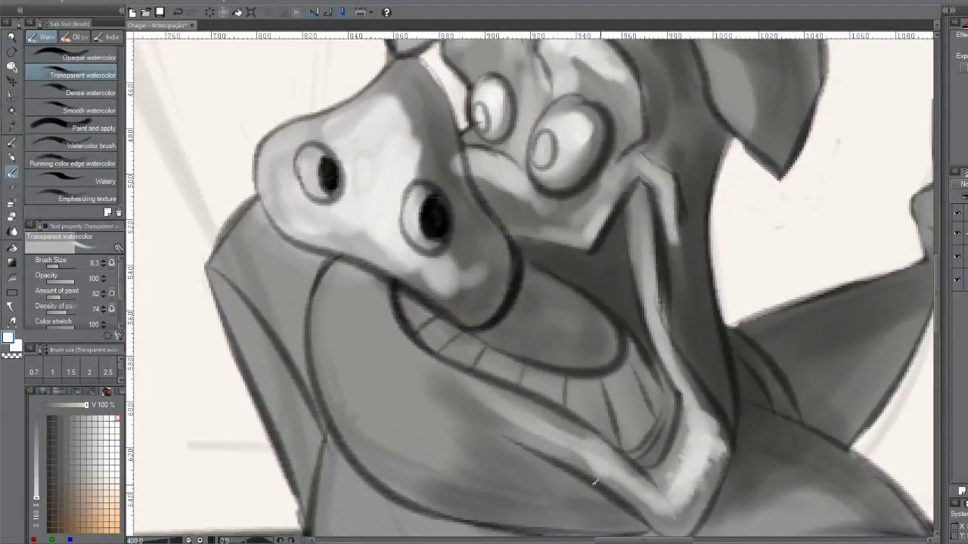
Lay a white highlight along the outer edge of the pig's big lower jaw, starting at size 8.3 and enlarging the brush to 23.9
left_click_drag(335, 297, 374, 405)
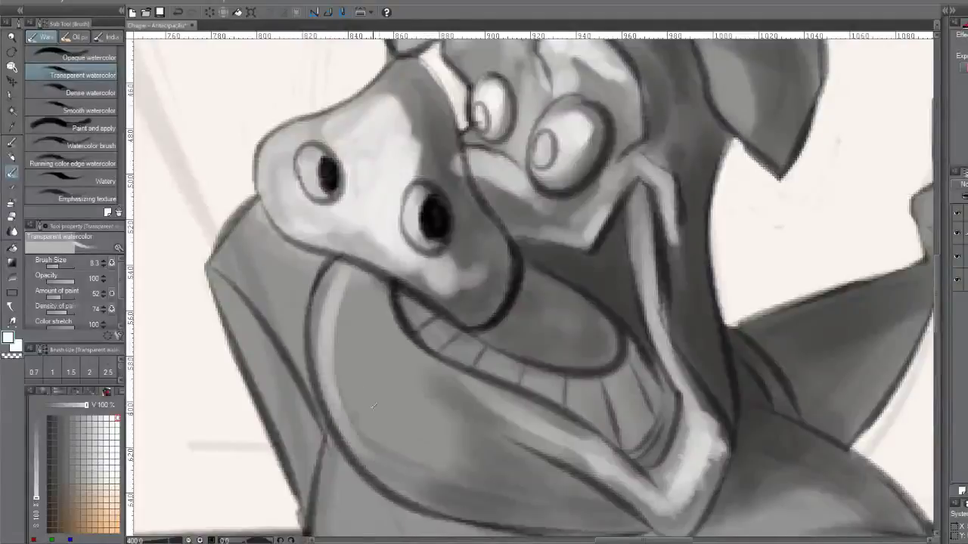
left_click_drag(371, 361, 374, 378)
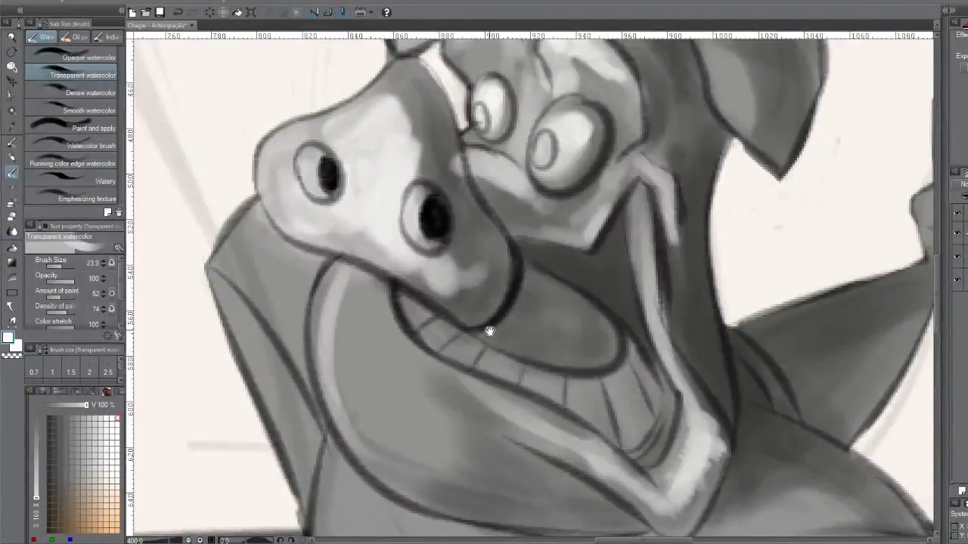
left_click_drag(489, 331, 474, 225)
left_click_drag(344, 166, 362, 344)
left_click_drag(332, 247, 333, 178)
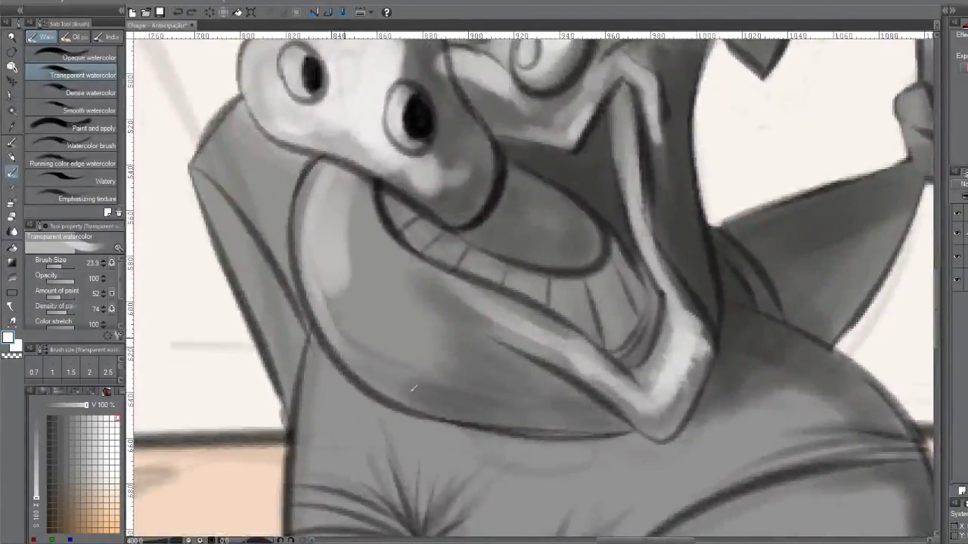
Widen the jaw highlight inward and along its lower curve toward the mouth corner at size 23.9
mouse_move(318, 276)
left_mouse_down()
mouse_move(400, 393)
mouse_move(368, 248)
mouse_move(435, 404)
mouse_move(353, 281)
left_mouse_up()
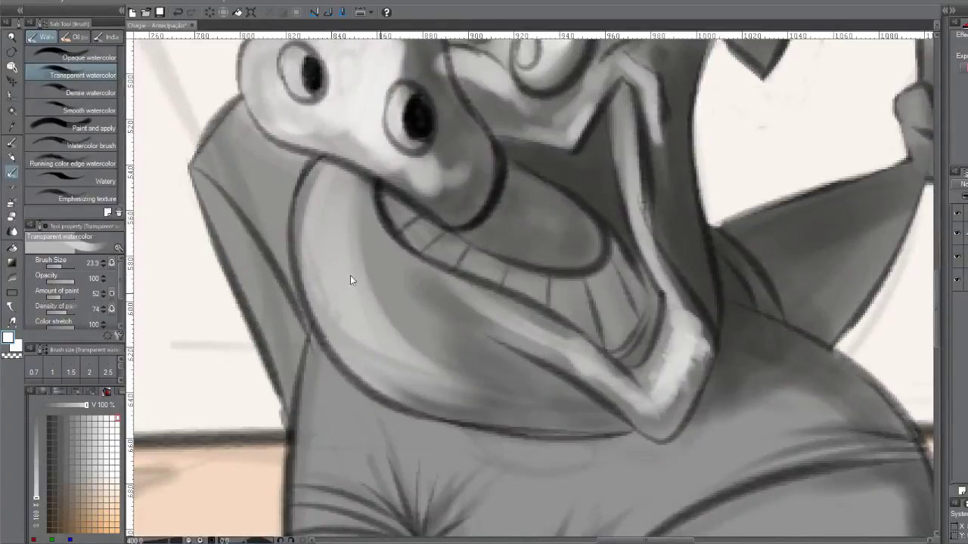
left_click_drag(349, 193, 462, 401)
left_click_drag(363, 298, 499, 409)
mouse_move(341, 265)
left_mouse_down()
mouse_move(516, 388)
mouse_move(460, 390)
left_mouse_up()
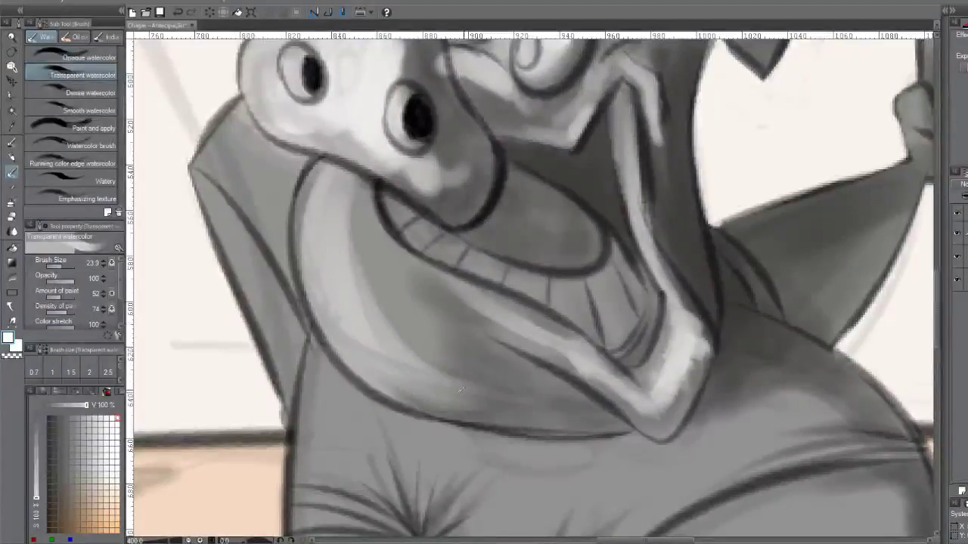
mouse_move(555, 402)
left_mouse_down()
mouse_move(492, 397)
mouse_move(548, 399)
left_mouse_up()
mouse_move(412, 355)
left_mouse_down()
mouse_move(439, 372)
mouse_move(512, 368)
left_mouse_up()
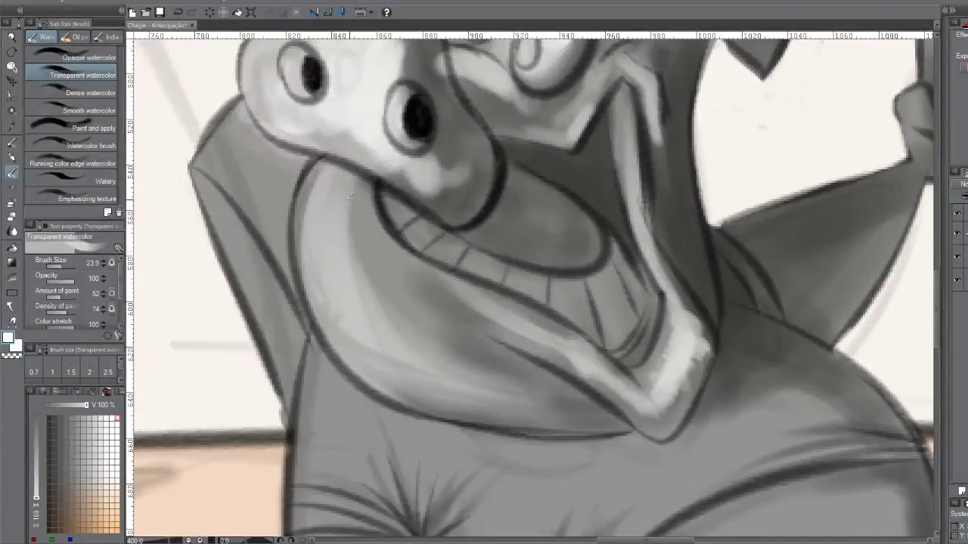
Switch to the Blur tool and soften the edges of the snout's white highlights at size 30.2
left_click_drag(346, 156, 323, 377)
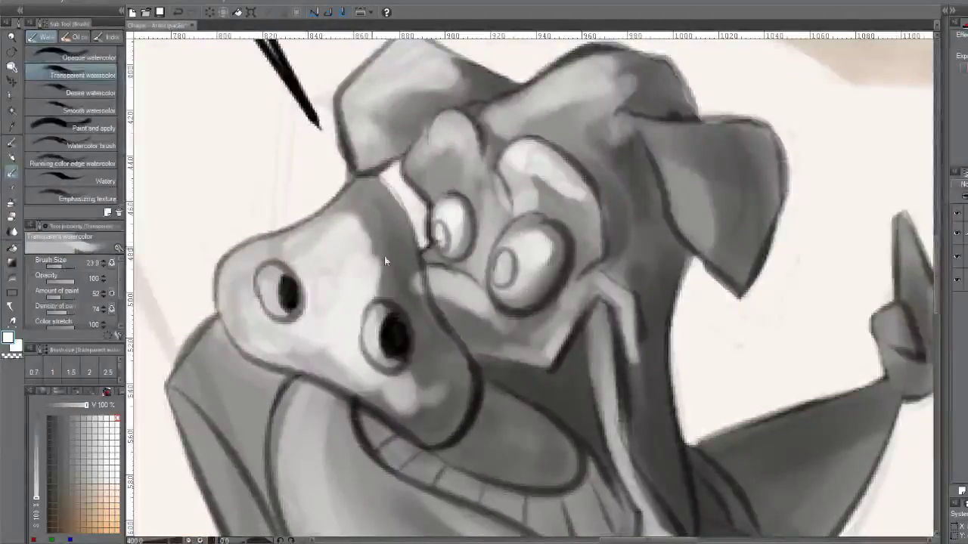
scroll(379, 194, "down", 5)
scroll(438, 227, "up", 4)
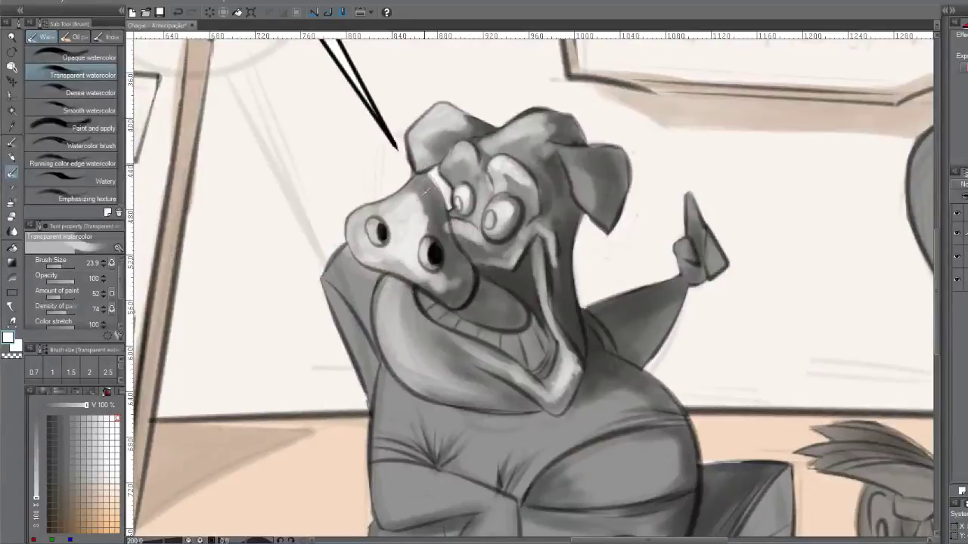
key("j")
key("ctrl+z")
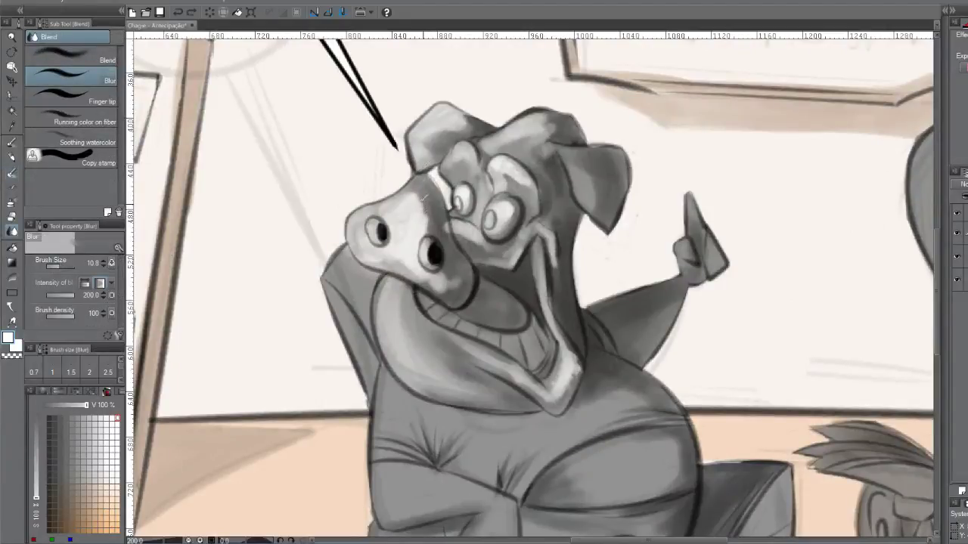
left_click_drag(421, 198, 429, 225, "ctrl+alt")
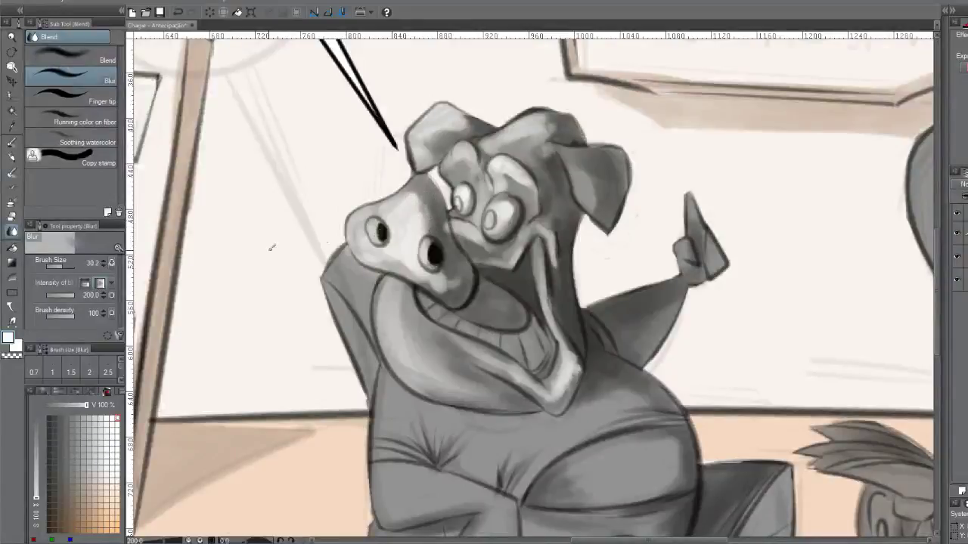
left_click(85, 282)
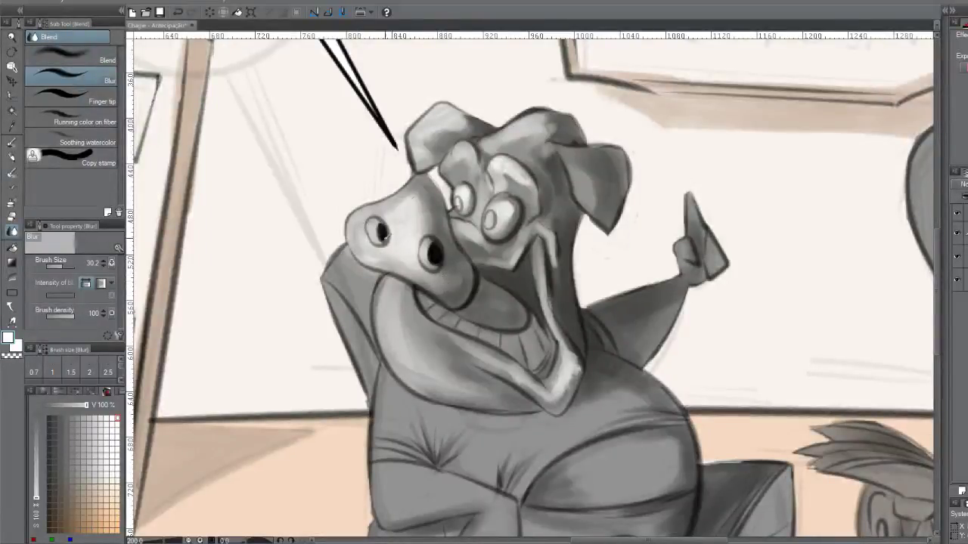
left_click(99, 282)
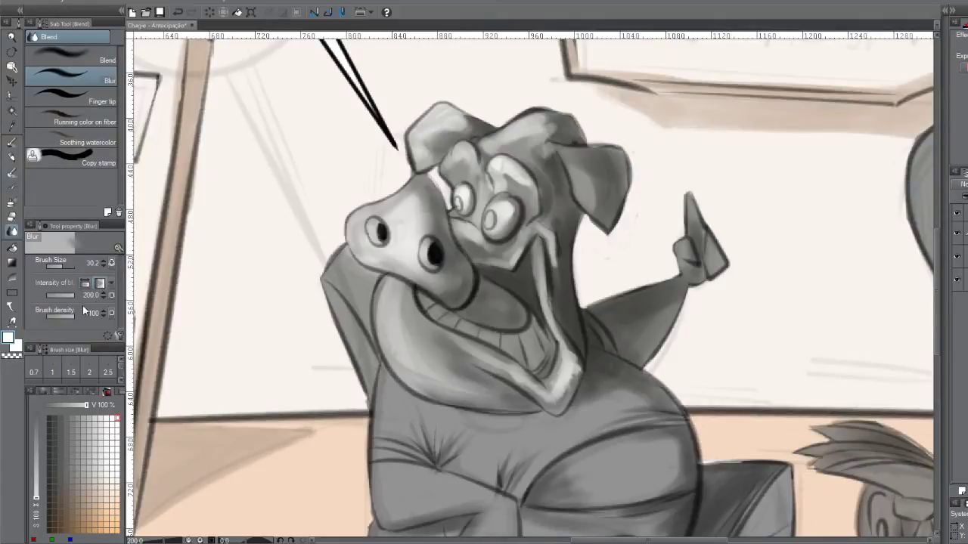
Set the blur intensity to 20.5 and the brush size to 17.9, and smooth the snout's highlights around the nostrils
left_click_drag(65, 294, 56, 294)
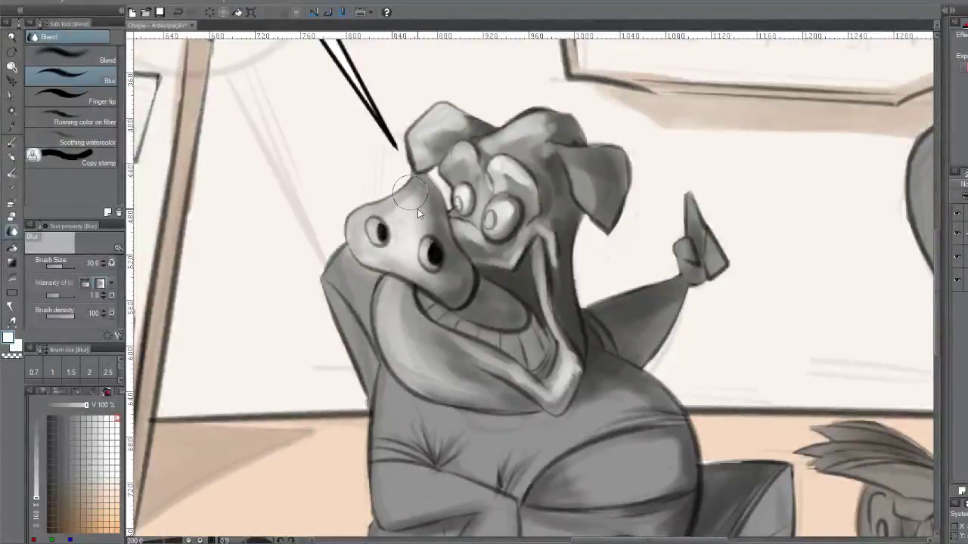
key("bracketleft")
left_click(67, 296)
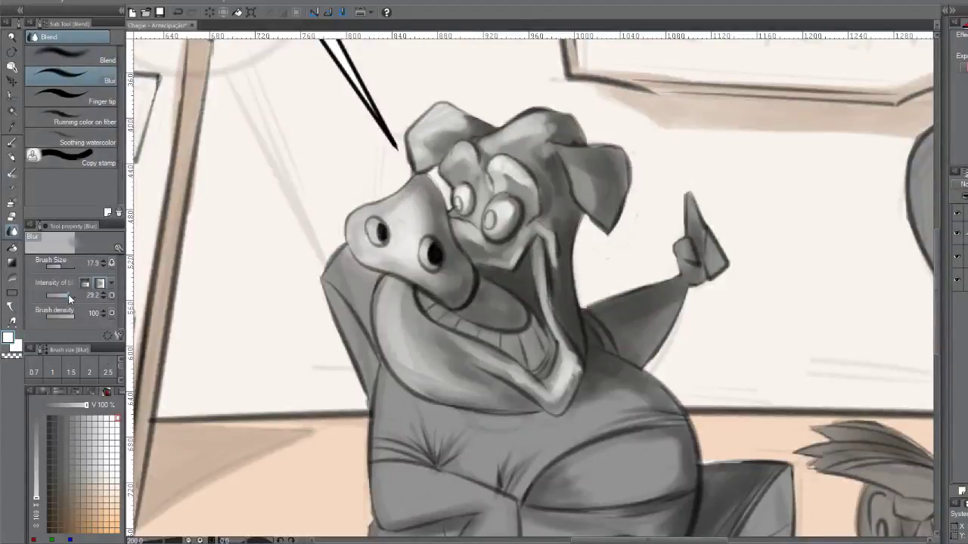
mouse_move(395, 217)
left_mouse_down()
mouse_move(415, 218)
mouse_move(435, 261)
left_mouse_up()
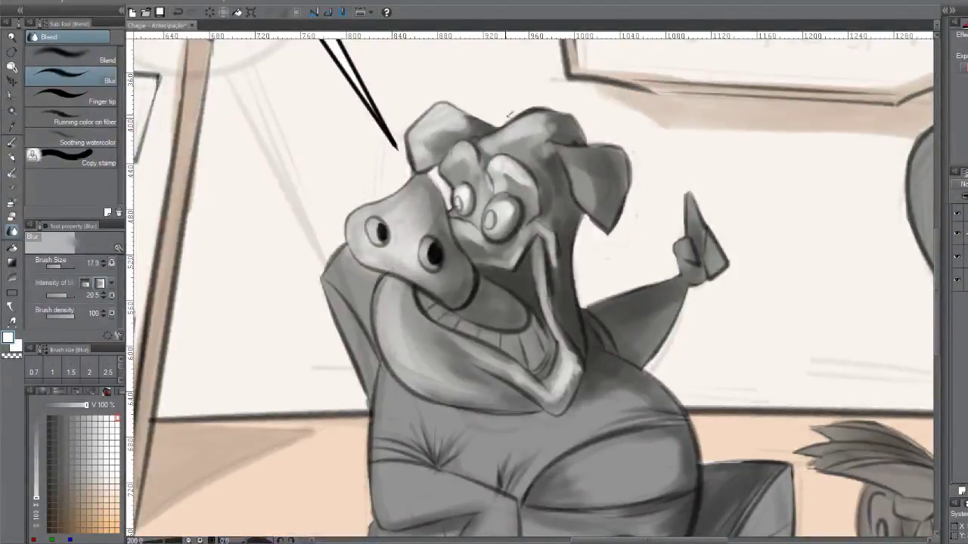
Reduce the Blur brush to size 7.3 and soften the highlight edges on the ear beside the speech bubble
key("bracketleft")
key("bracketleft")
key("bracketleft")
scroll(472, 183, "up", 2)
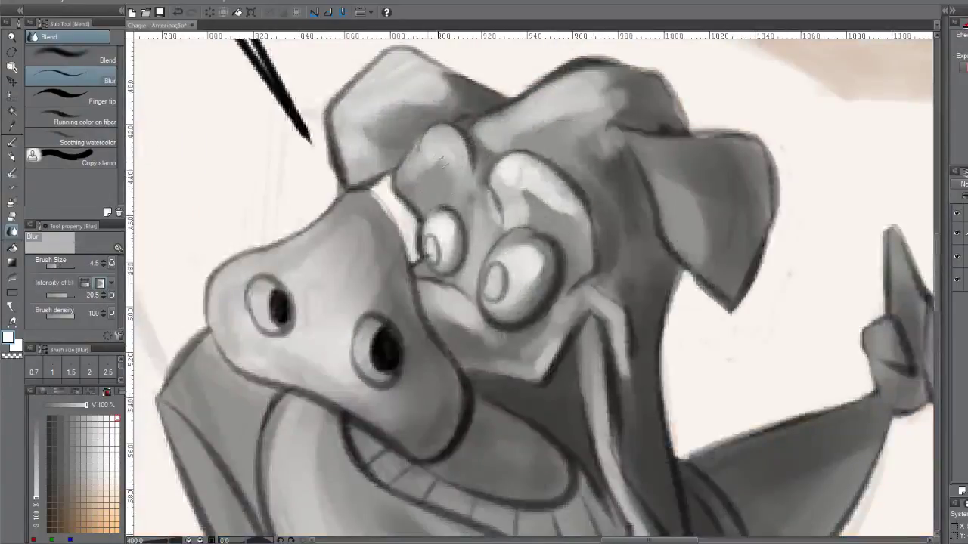
key("bracketright")
key("bracketright")
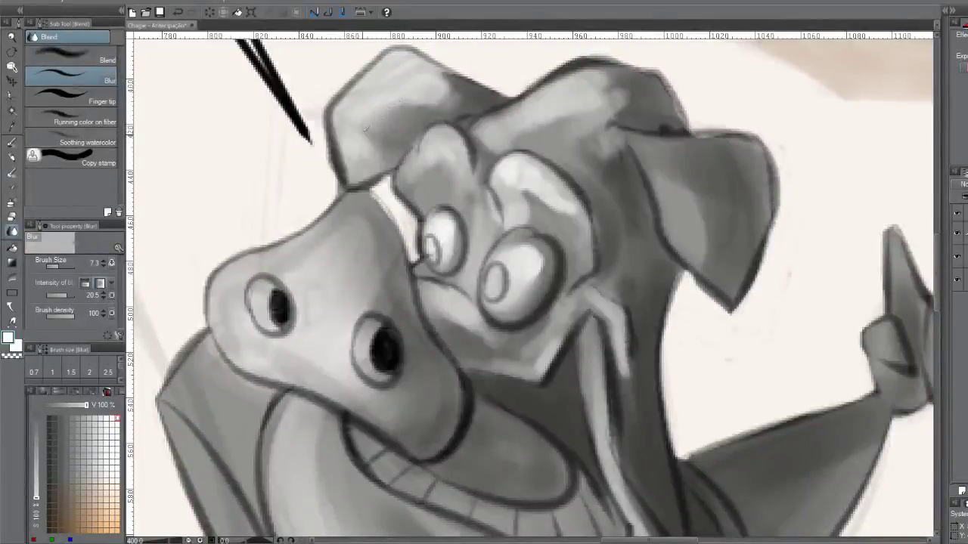
mouse_move(365, 130)
left_mouse_down()
mouse_move(421, 89)
mouse_move(389, 138)
mouse_move(462, 91)
mouse_move(387, 151)
left_mouse_up()
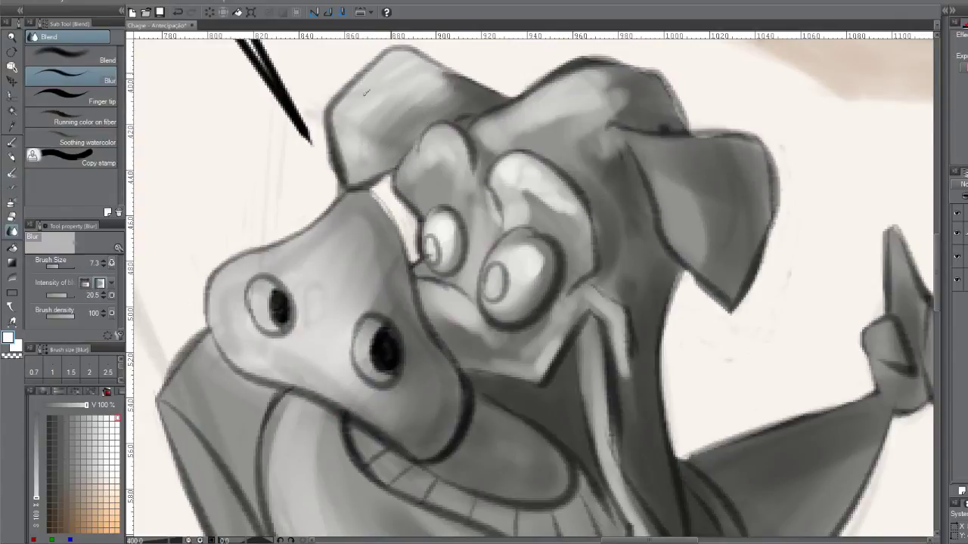
mouse_move(365, 92)
left_mouse_down()
mouse_move(343, 110)
mouse_move(417, 67)
mouse_move(372, 105)
left_mouse_up()
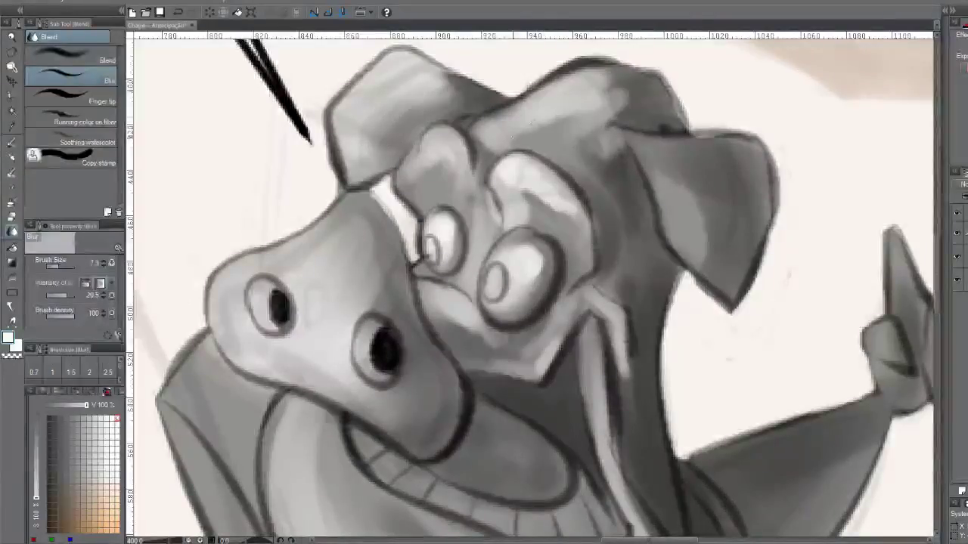
Blur the highlight edges on top of the pig's head and on the drooping ear at brush size 10.1
mouse_move(512, 137)
left_mouse_down()
mouse_move(617, 101)
mouse_move(596, 67)
left_mouse_up()
key("bracketright")
left_click_drag(604, 108, 597, 89)
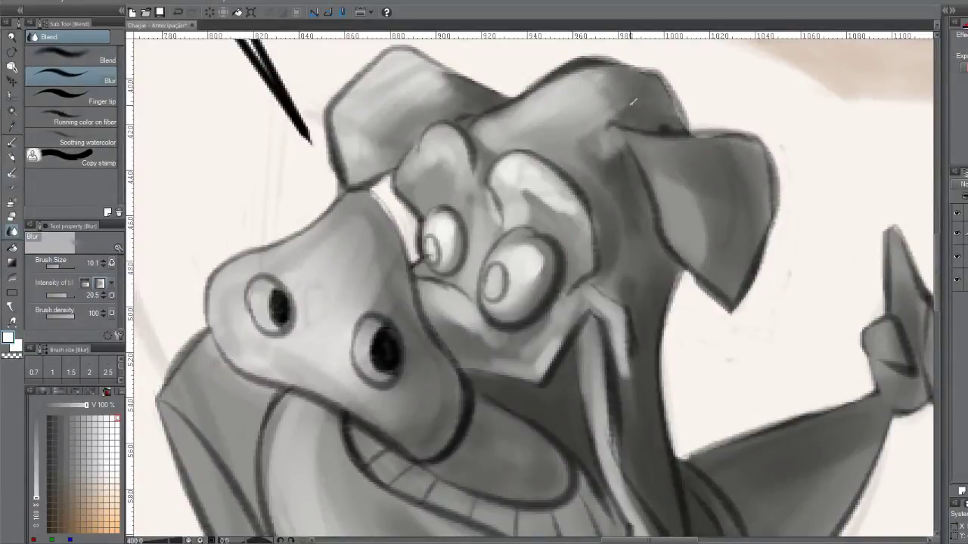
left_click_drag(666, 180, 695, 242)
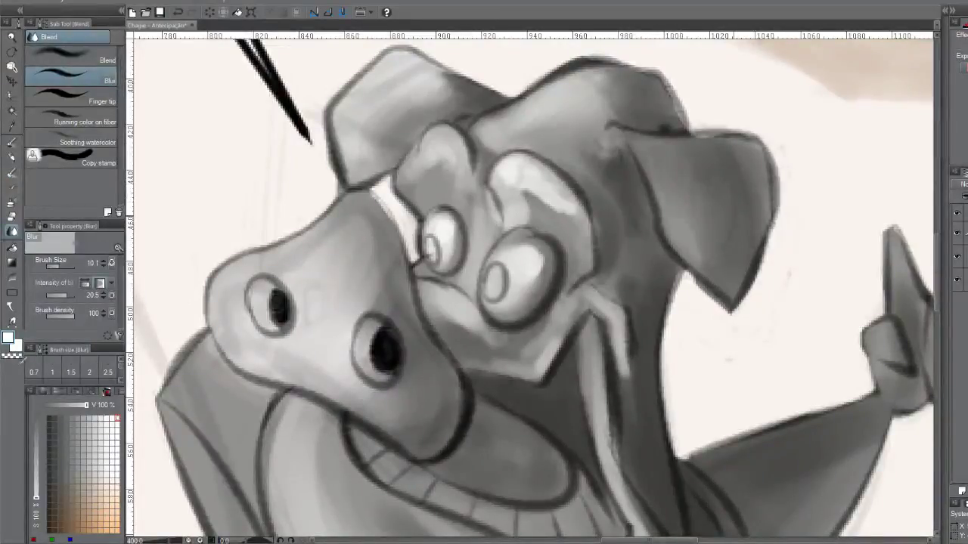
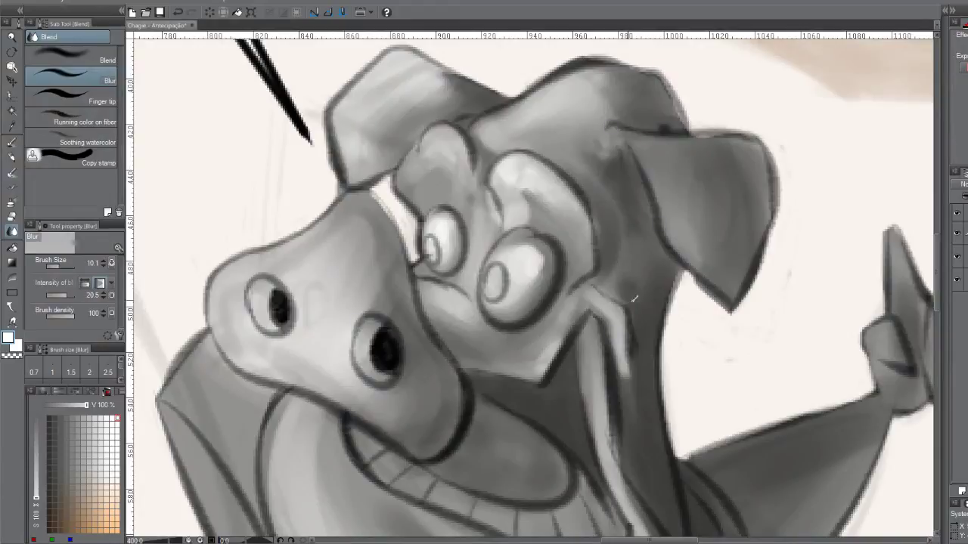
Soften the side of the head around the ear base at size 4.9, and smooth the crown highlight at size 20.4
left_click_drag(619, 240, 613, 210)
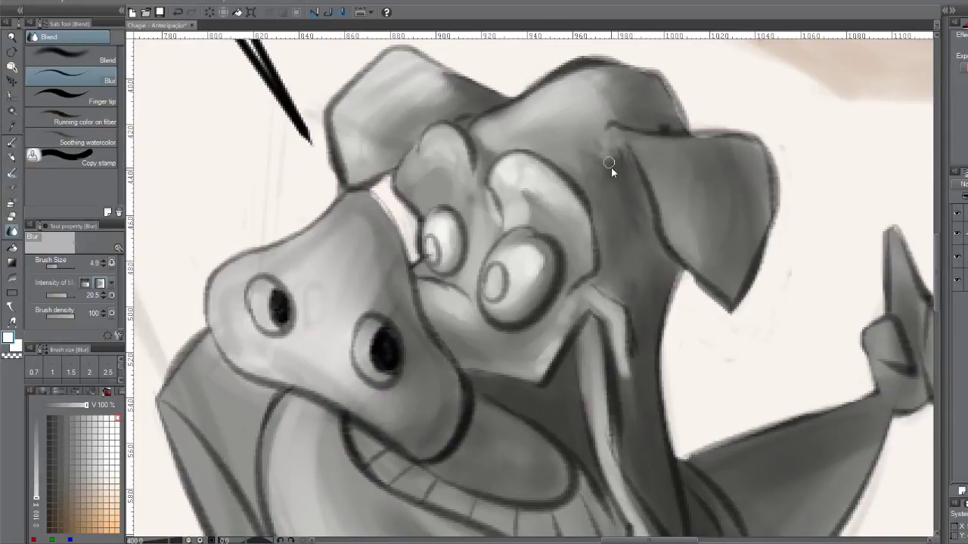
left_click_drag(611, 167, 619, 184)
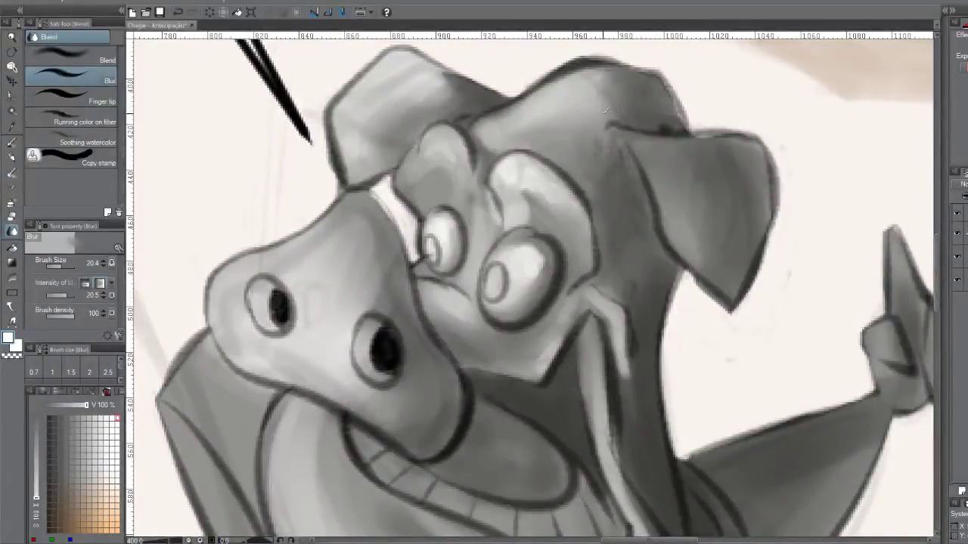
mouse_move(641, 76)
left_mouse_down()
mouse_move(593, 82)
mouse_move(604, 109)
mouse_move(661, 102)
left_mouse_up()
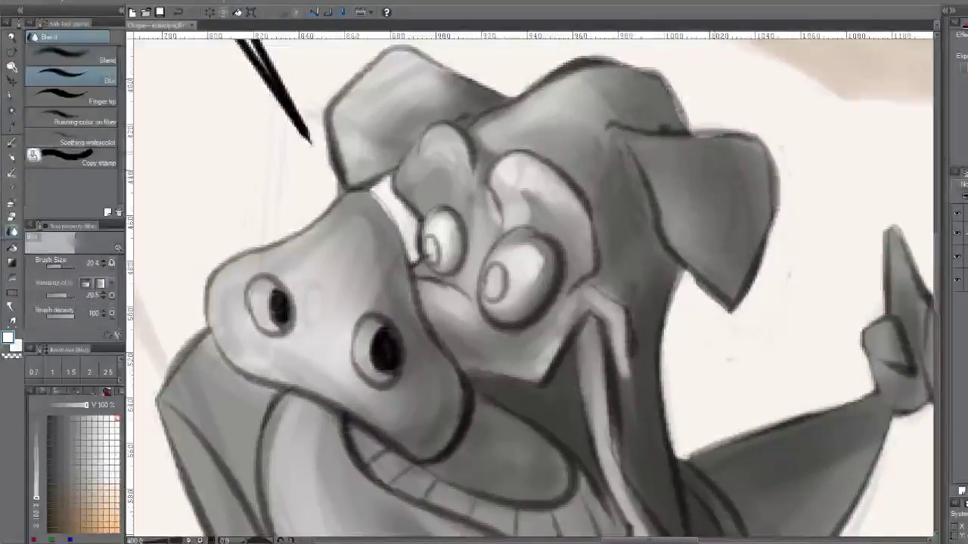
Smooth the shading and highlight across the pig's large lower jaw with the Blur tool at size 21.8
left_click_drag(605, 338, 567, 87)
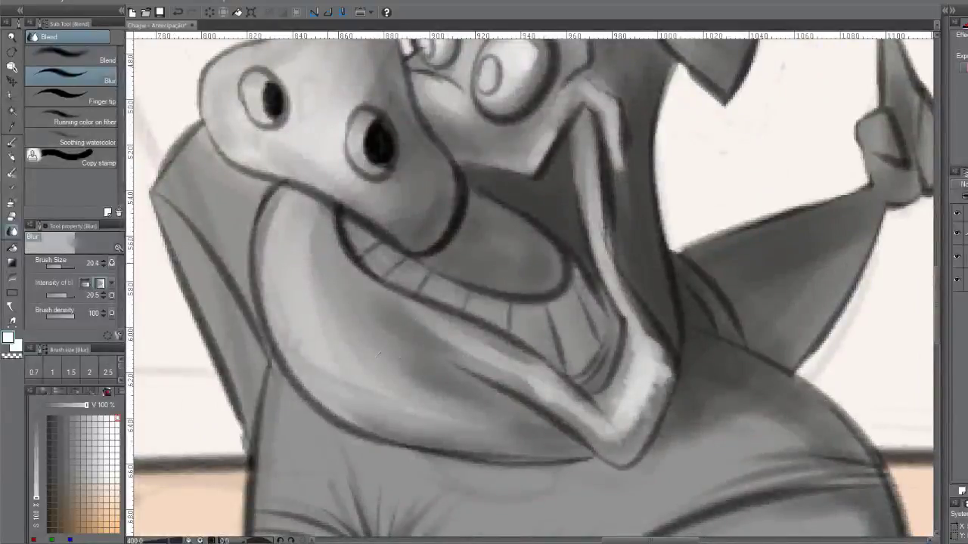
mouse_move(357, 307)
left_mouse_down()
mouse_move(361, 324)
mouse_move(331, 272)
mouse_move(329, 211)
mouse_move(310, 318)
left_mouse_up()
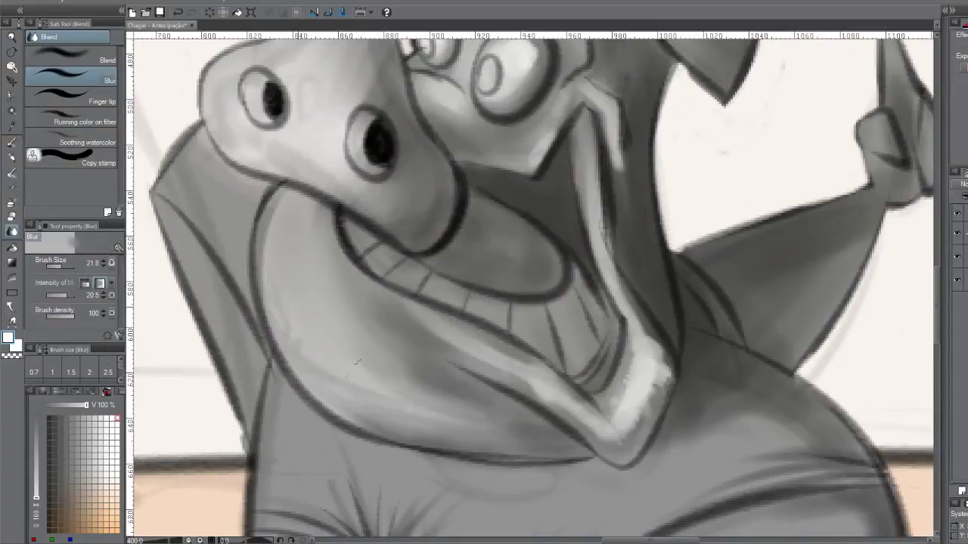
mouse_move(357, 363)
left_mouse_down()
mouse_move(352, 393)
mouse_move(397, 412)
mouse_move(379, 348)
mouse_move(465, 400)
mouse_move(481, 426)
mouse_move(453, 387)
mouse_move(539, 409)
mouse_move(469, 401)
mouse_move(378, 363)
mouse_move(396, 384)
left_mouse_up()
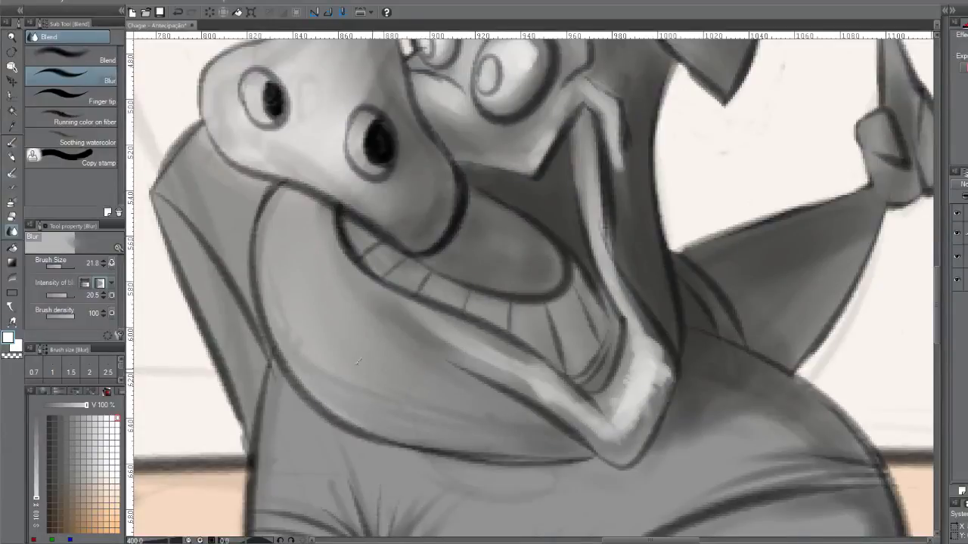
Paint a white highlight along the outer edge of the raised forearm with the Transparent watercolor brush at size 23.9
left_click_drag(779, 273, 608, 274)
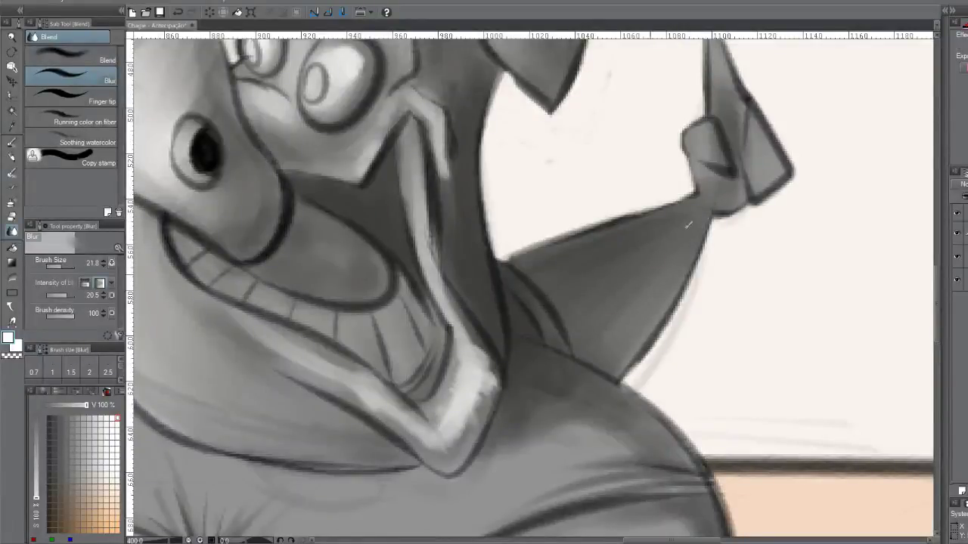
key("b")
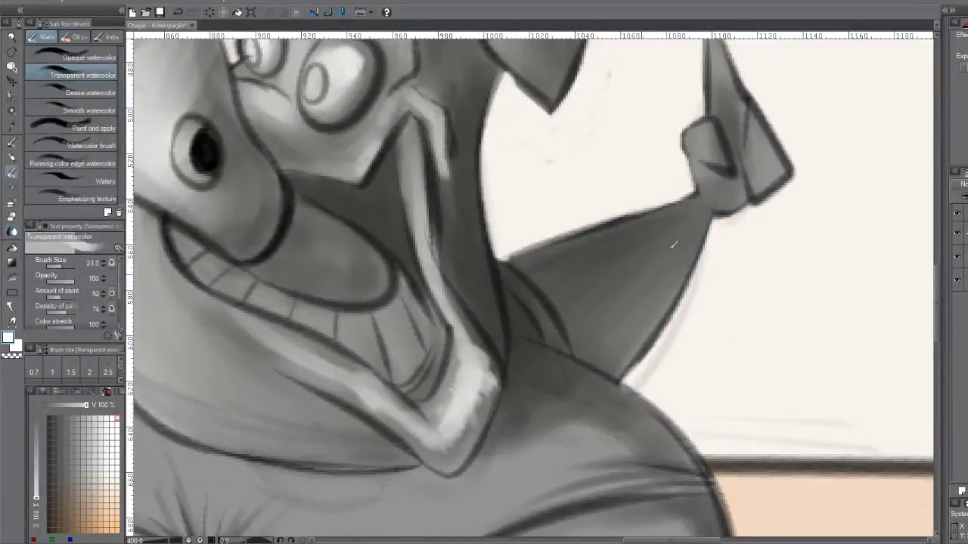
left_click_drag(685, 236, 631, 310)
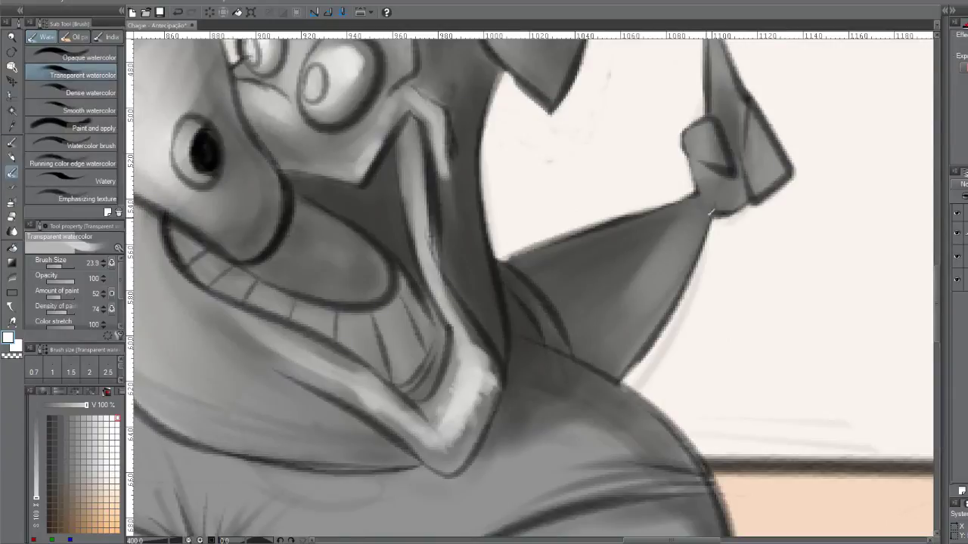
mouse_move(707, 216)
left_mouse_down()
mouse_move(703, 236)
mouse_move(643, 302)
mouse_move(663, 287)
left_mouse_up()
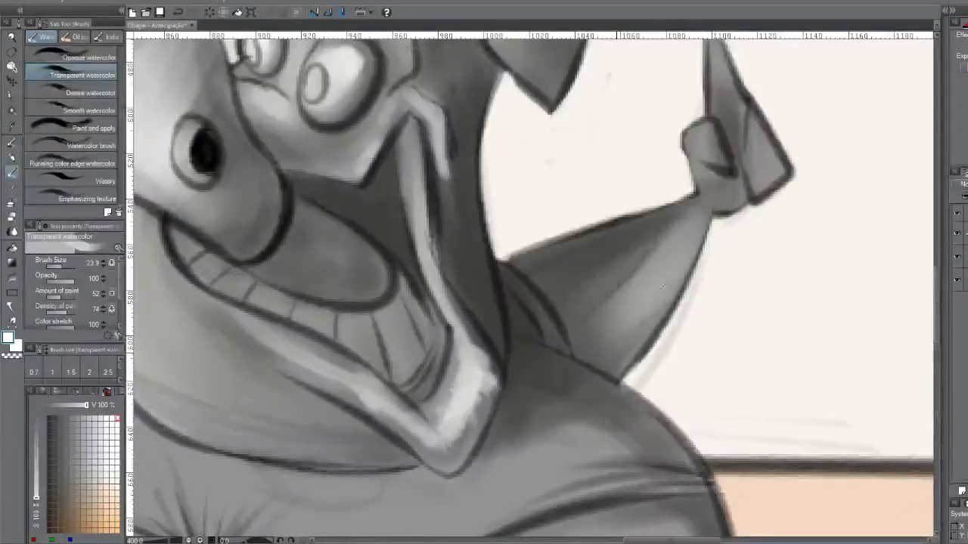
Blur the raised forearm's highlight from the wrist down to the elbow at size 21.8
key("j")
left_click_drag(664, 247, 689, 224)
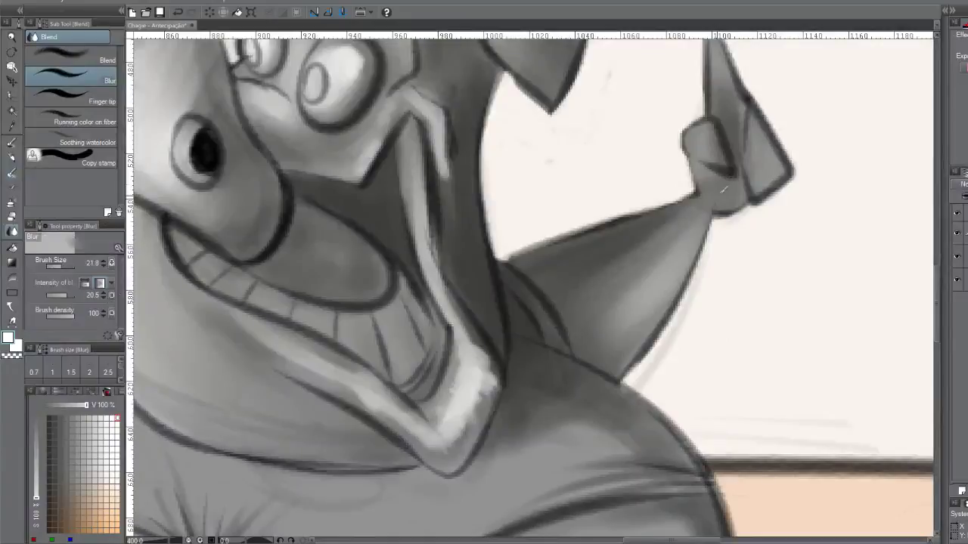
mouse_move(721, 190)
left_mouse_down()
mouse_move(610, 318)
mouse_move(704, 215)
mouse_move(616, 345)
left_mouse_up()
left_click_drag(720, 189, 595, 276)
left_click_drag(718, 190, 641, 296)
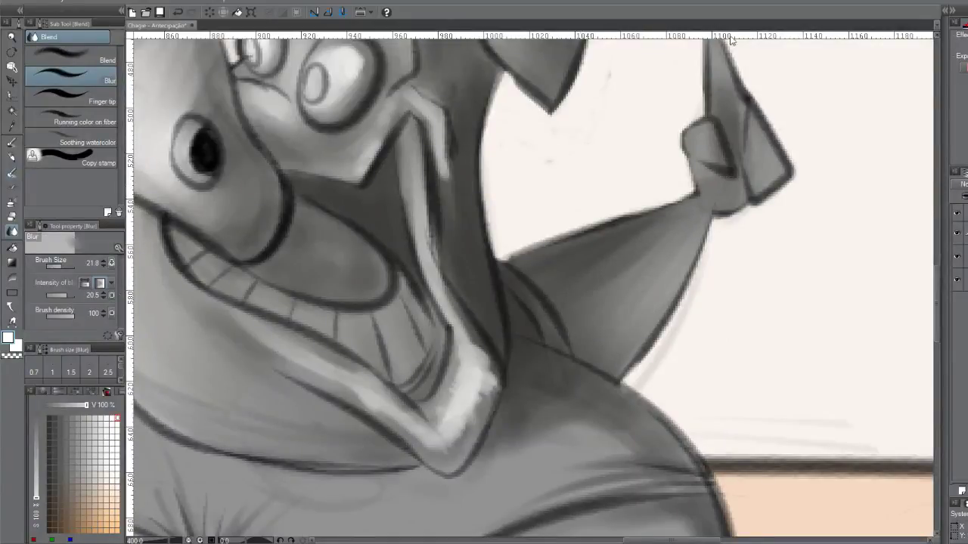
Add Transparent watercolor highlights to the thumb and fingers of the raised hand and soften them with Blur
key("b")
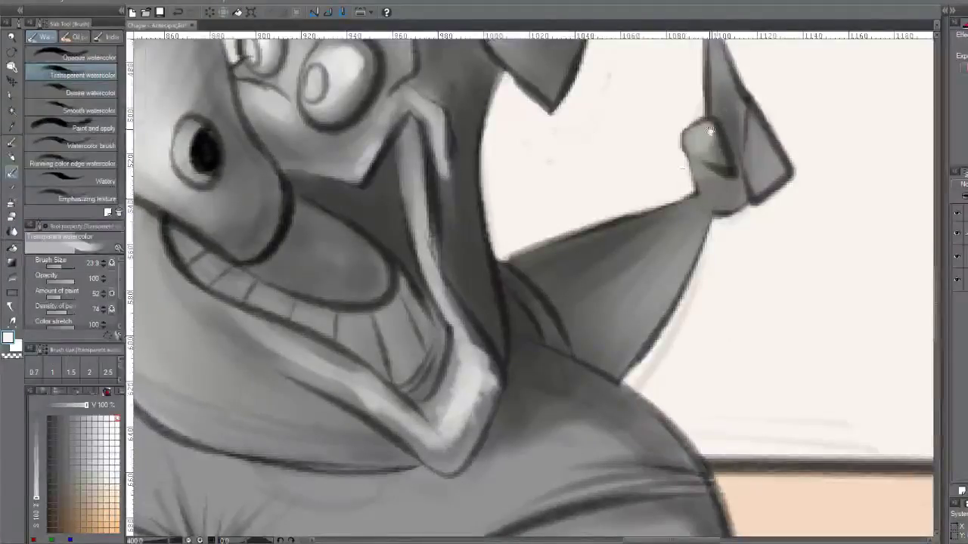
left_click_drag(709, 130, 677, 185)
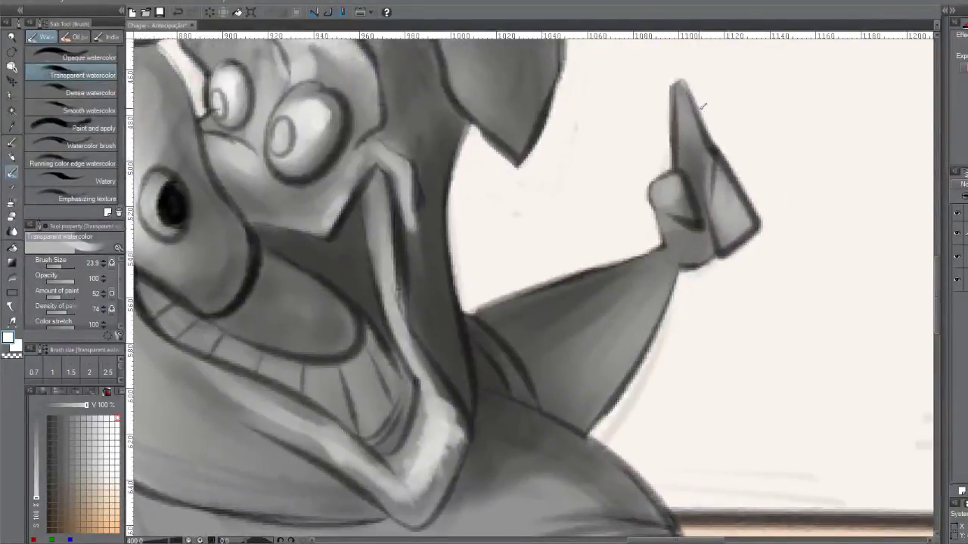
key("j")
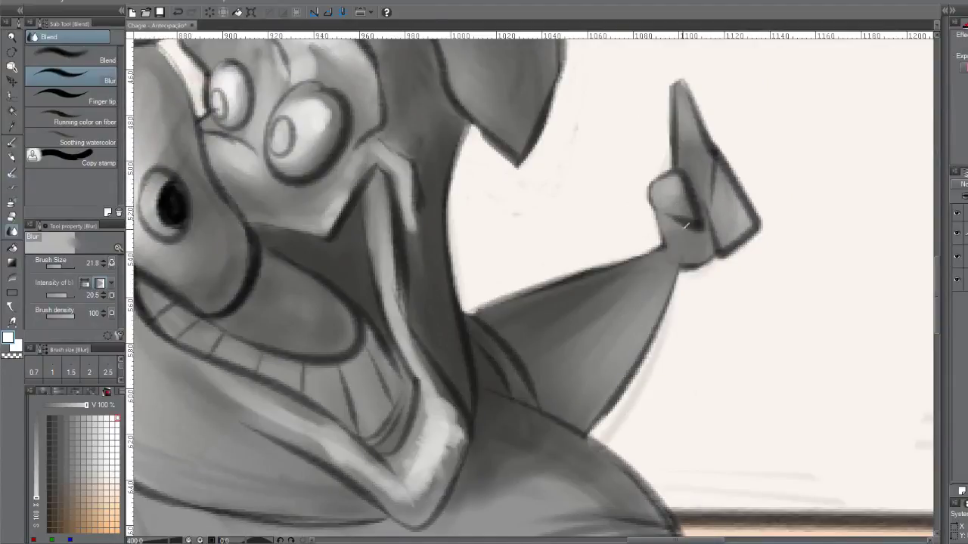
Lighten the shoulder beside the chin with Transparent watercolor and blur its shading into the shirt at size 21.8
left_click_drag(519, 328, 628, 263)
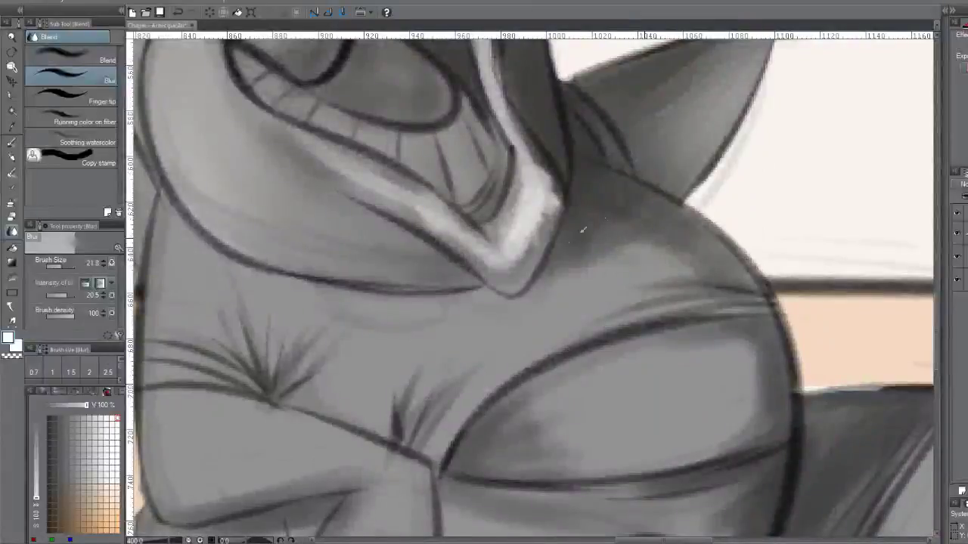
key("b")
mouse_move(583, 229)
left_mouse_down()
mouse_move(643, 215)
mouse_move(616, 236)
mouse_move(691, 261)
left_mouse_up()
key("j")
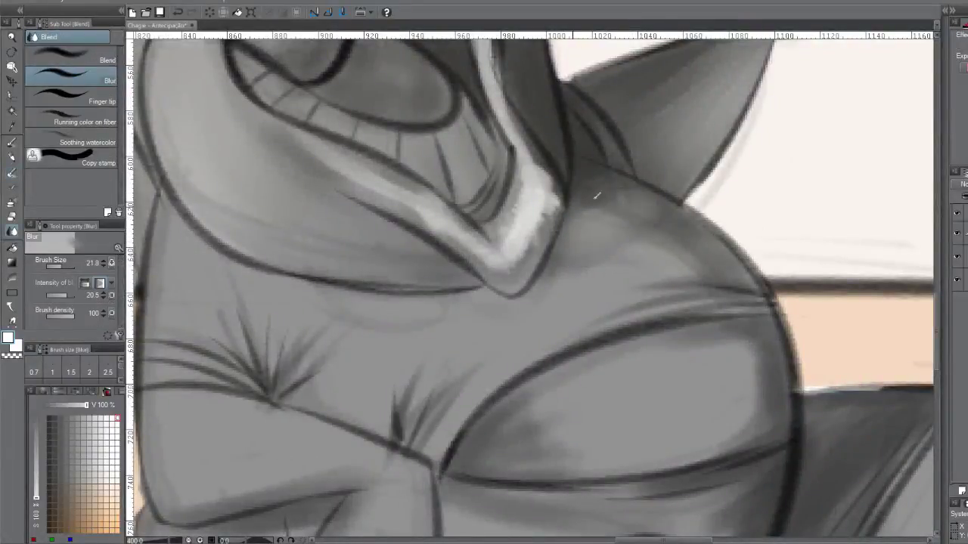
left_click_drag(602, 191, 585, 235)
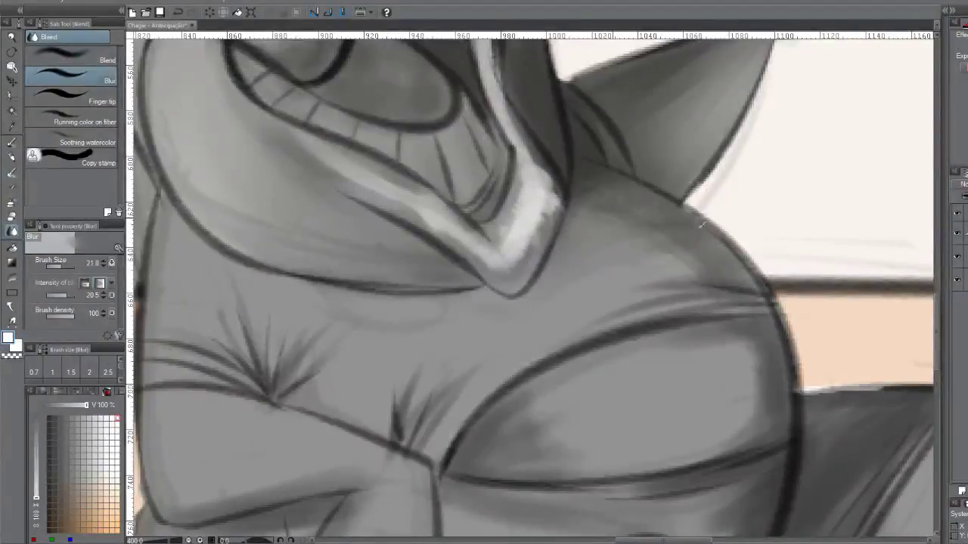
left_click_drag(617, 271, 741, 267)
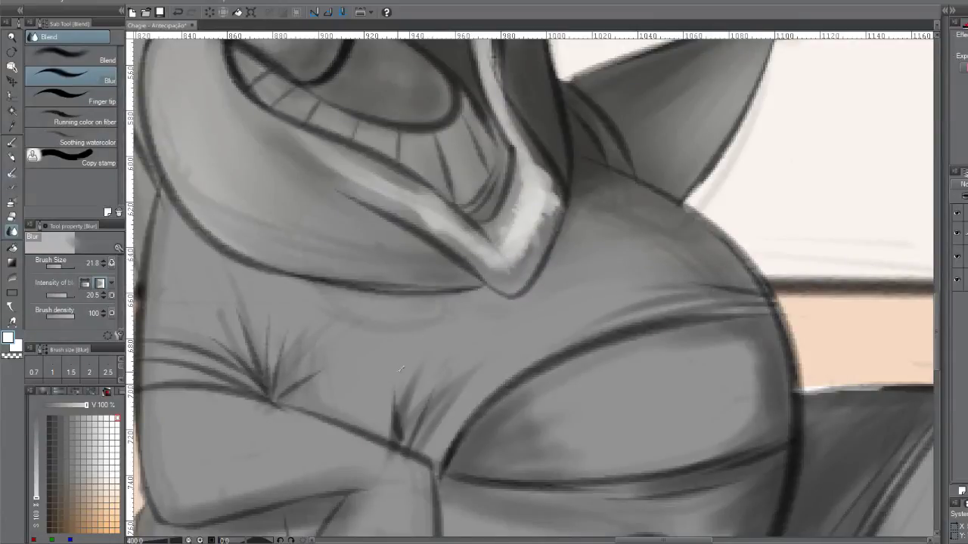
Paint a bright white highlight on the exposed belly below the shirt hem and blur it into the surrounding shading
mouse_move(452, 440)
left_mouse_down()
mouse_move(495, 395)
mouse_move(492, 442)
mouse_move(560, 419)
left_mouse_up()
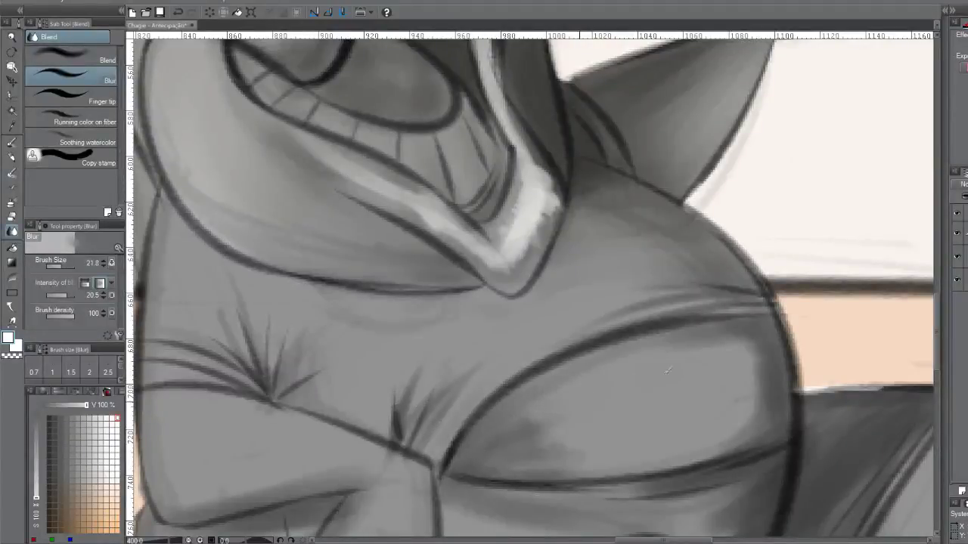
key("b")
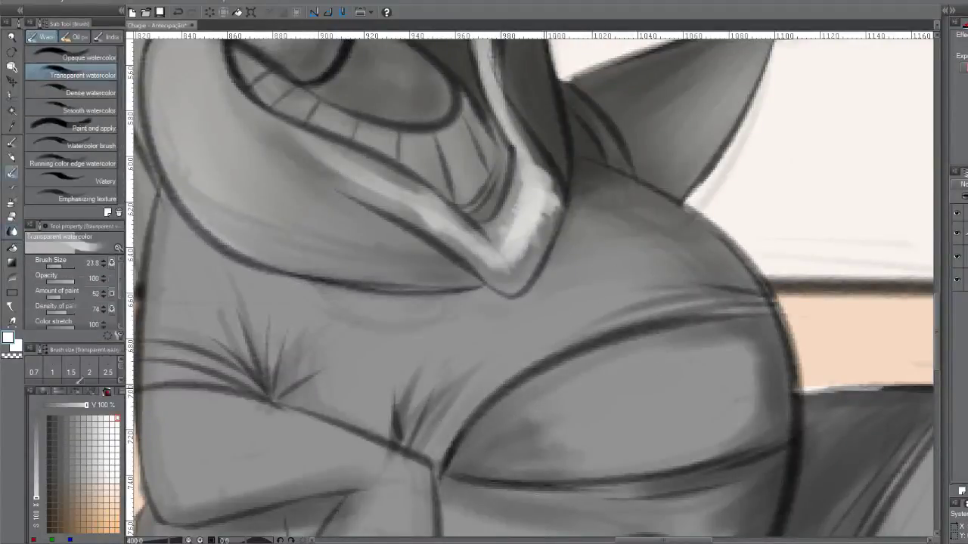
mouse_move(655, 406)
left_mouse_down()
mouse_move(649, 380)
mouse_move(566, 376)
mouse_move(590, 375)
mouse_move(728, 427)
mouse_move(664, 449)
mouse_move(691, 397)
mouse_move(747, 341)
mouse_move(680, 335)
mouse_move(669, 406)
mouse_move(616, 413)
left_mouse_up()
key("j")
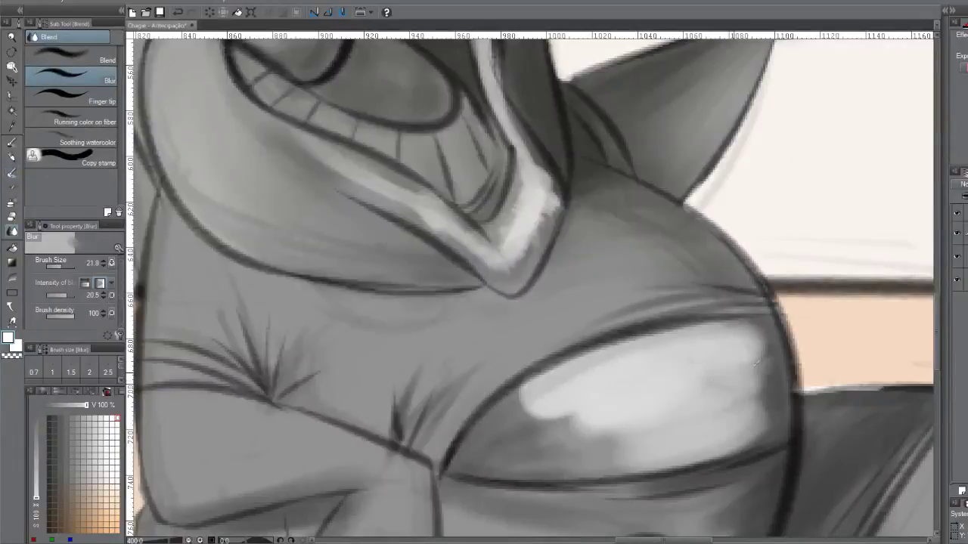
mouse_move(728, 366)
left_mouse_down()
mouse_move(675, 366)
mouse_move(704, 345)
mouse_move(774, 325)
mouse_move(772, 338)
mouse_move(693, 364)
mouse_move(793, 367)
mouse_move(788, 390)
mouse_move(710, 414)
mouse_move(707, 432)
mouse_move(783, 434)
mouse_move(683, 396)
left_mouse_up()
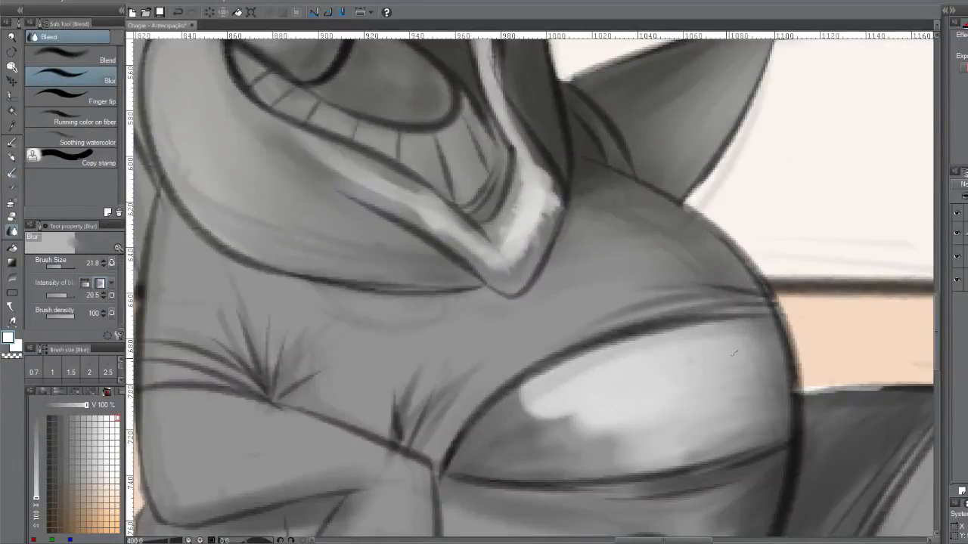
mouse_move(575, 435)
left_mouse_down()
mouse_move(522, 417)
mouse_move(561, 404)
mouse_move(530, 382)
mouse_move(609, 387)
mouse_move(545, 434)
left_mouse_up()
left_click_drag(627, 400, 539, 470)
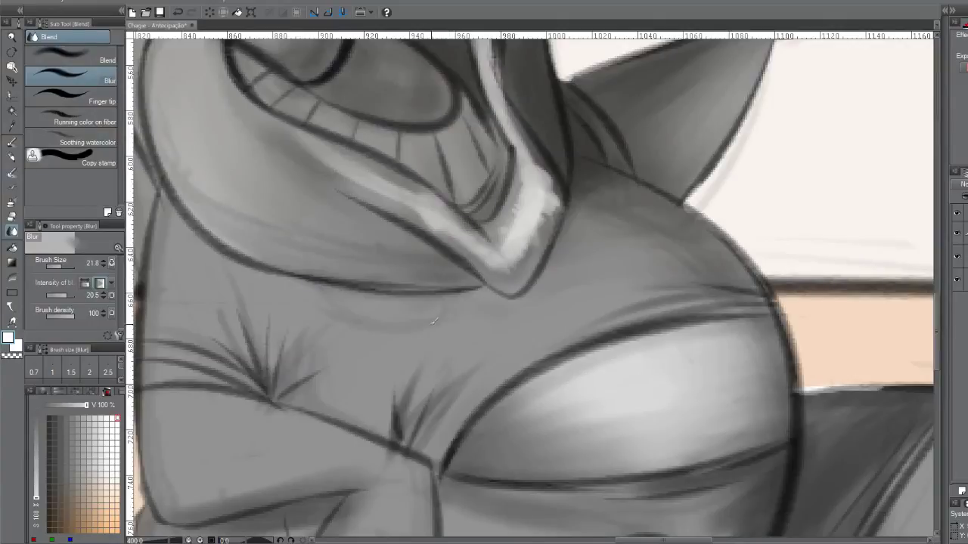
Paint white highlights across the shirt's chest from the far sleeve to the near shoulder with Transparent watercolor at size 23.9
key("b")
mouse_move(477, 325)
left_mouse_down()
mouse_move(375, 336)
mouse_move(381, 316)
mouse_move(281, 313)
mouse_move(277, 287)
mouse_move(255, 299)
mouse_move(178, 237)
mouse_move(183, 304)
mouse_move(231, 260)
mouse_move(185, 309)
left_mouse_up()
mouse_move(187, 308)
left_mouse_down()
mouse_move(250, 288)
mouse_move(310, 299)
mouse_move(397, 356)
mouse_move(456, 295)
mouse_move(484, 355)
mouse_move(545, 363)
mouse_move(666, 258)
mouse_move(616, 242)
mouse_move(561, 198)
mouse_move(650, 246)
mouse_move(544, 318)
mouse_move(598, 257)
mouse_move(650, 302)
left_mouse_up()
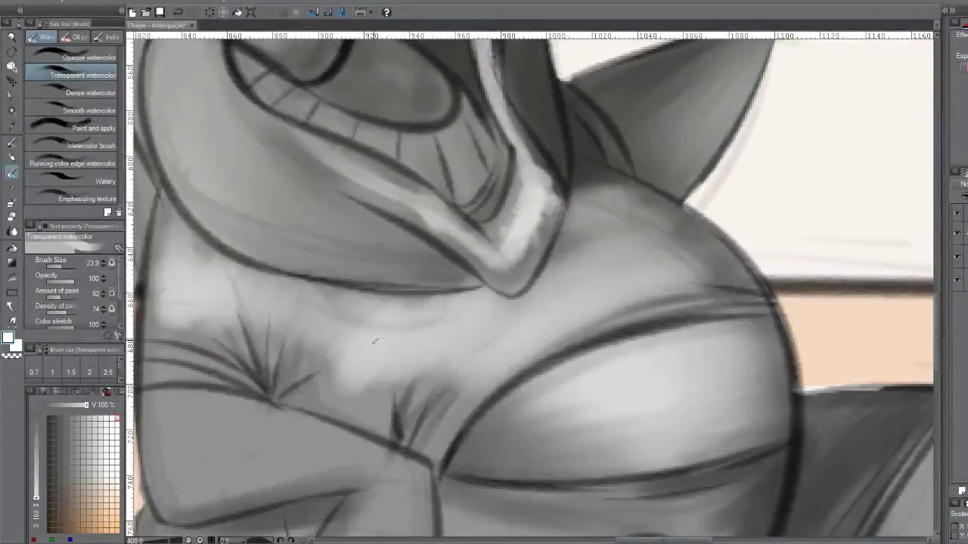
Blur the shirt highlights smooth over the shoulder, chest and sleeve, reducing the Blur brush from 21.8 to 13.3
key("j")
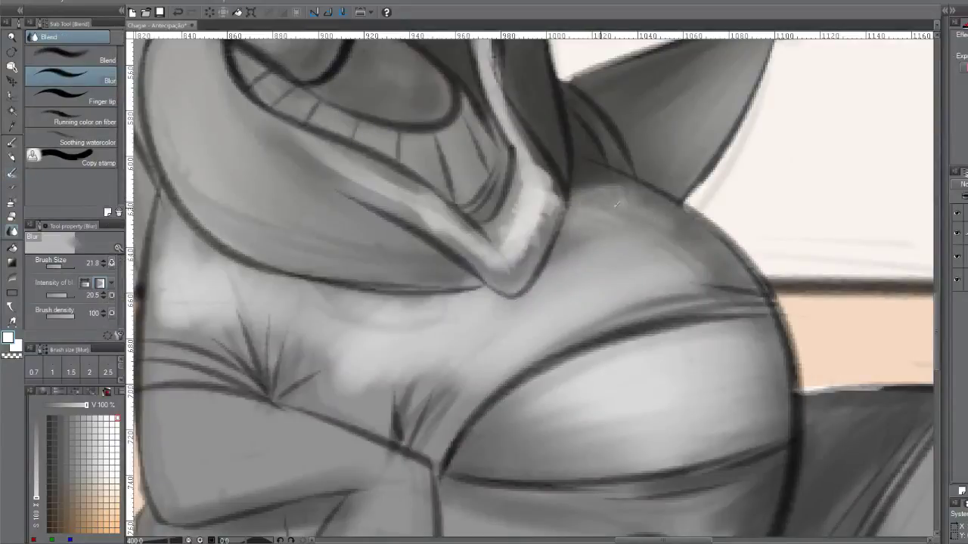
left_click_drag(688, 227, 661, 248)
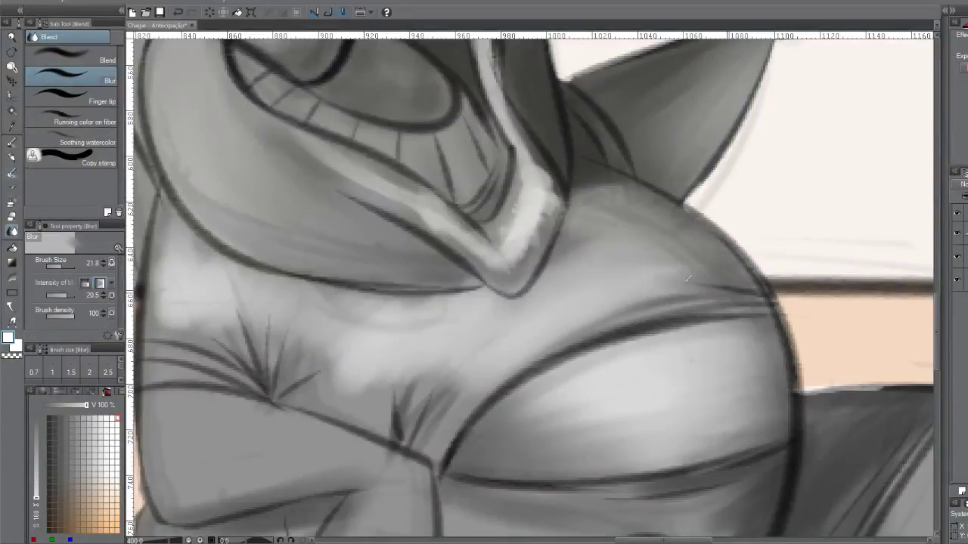
left_click_drag(574, 193, 627, 165)
left_click_drag(524, 290, 692, 227)
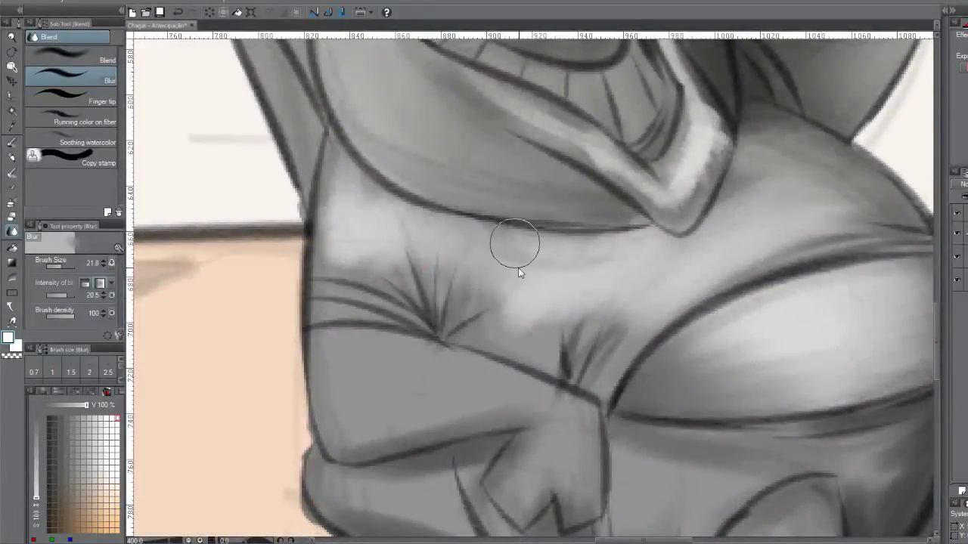
left_click_drag(513, 259, 389, 241)
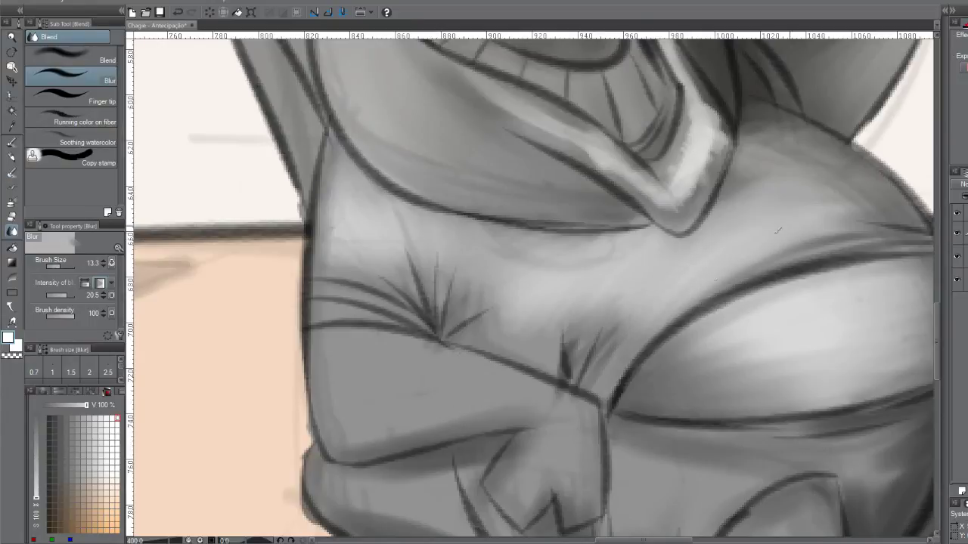
left_click_drag(624, 224, 443, 218)
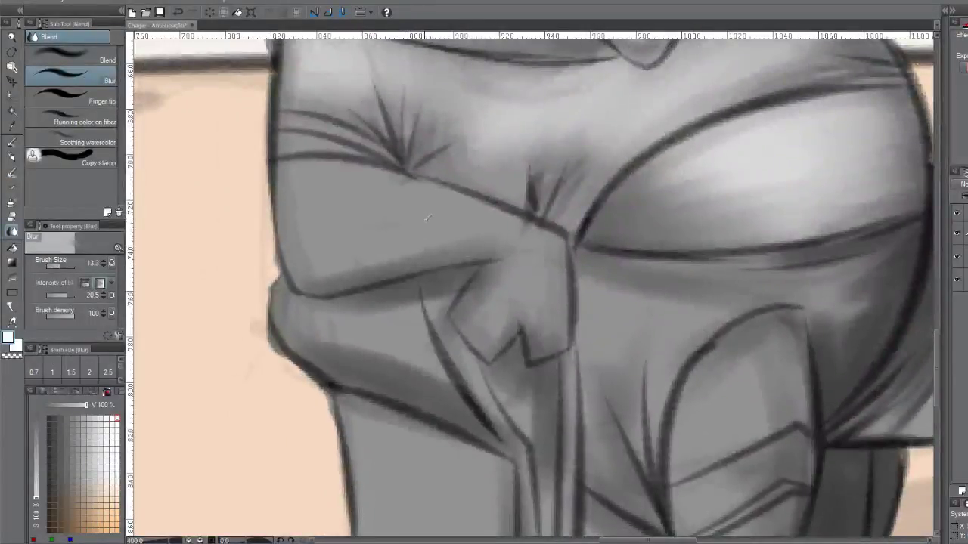
Paint thin white highlights along the pig's lower lip toward the mouth corner with Transparent watercolor at size 6.1
scroll(417, 248, "down", 3)
scroll(490, 218, "up", 2)
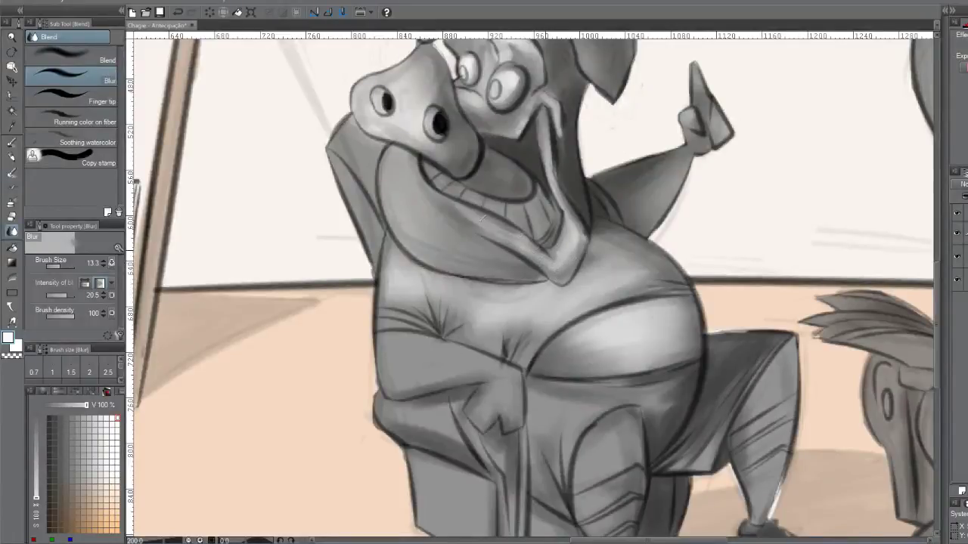
key("b")
key("bracketleft")
key("bracketleft")
key("bracketleft")
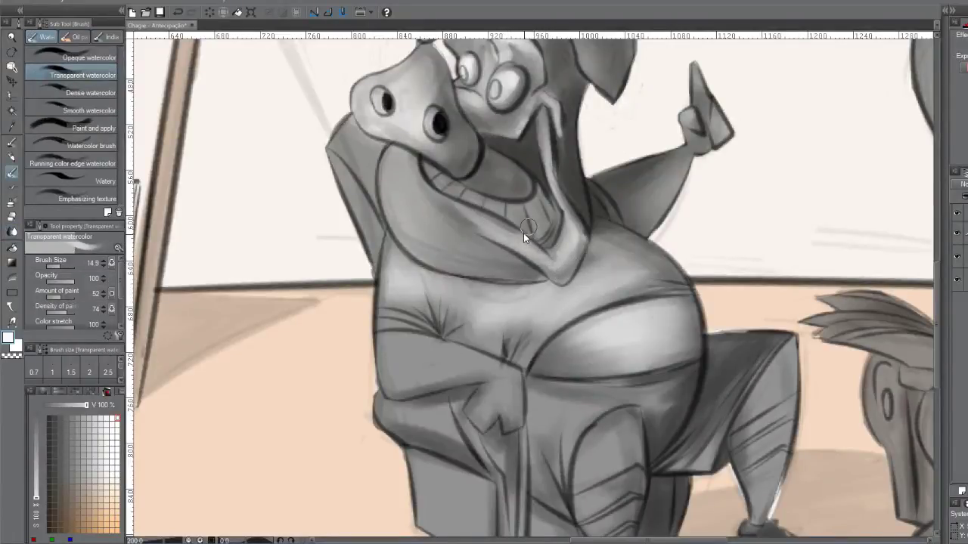
key("bracketleft")
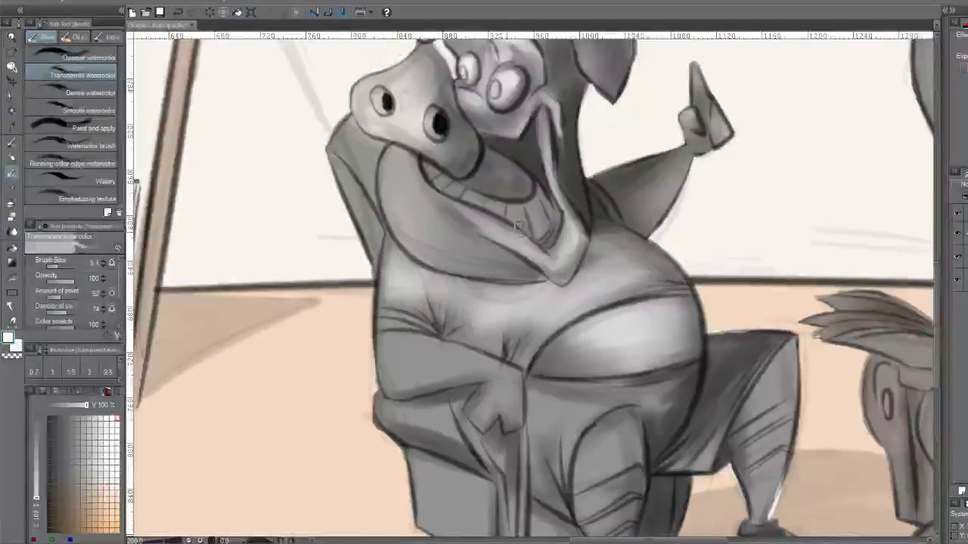
mouse_move(535, 252)
left_mouse_down()
mouse_move(493, 221)
mouse_move(557, 274)
mouse_move(489, 216)
mouse_move(554, 269)
left_mouse_up()
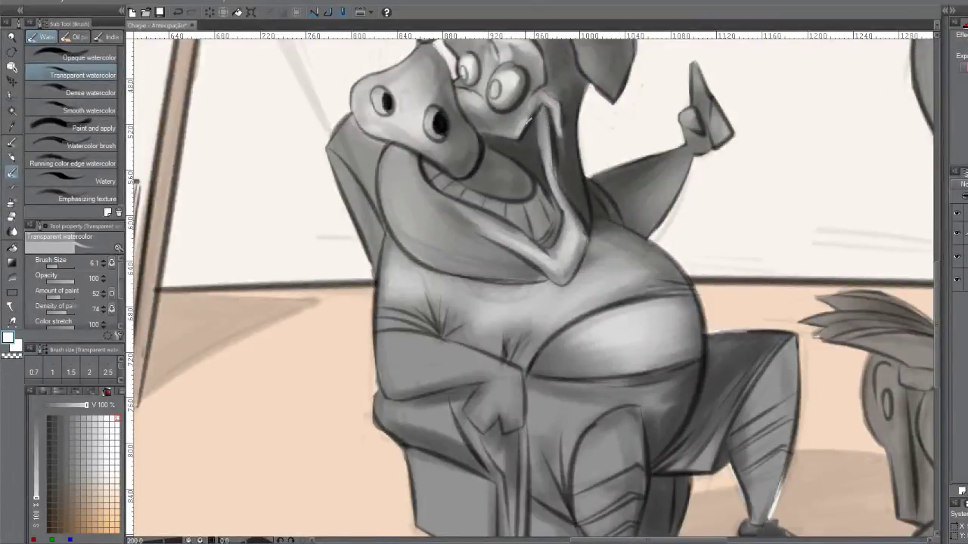
left_click_drag(520, 103, 568, 162)
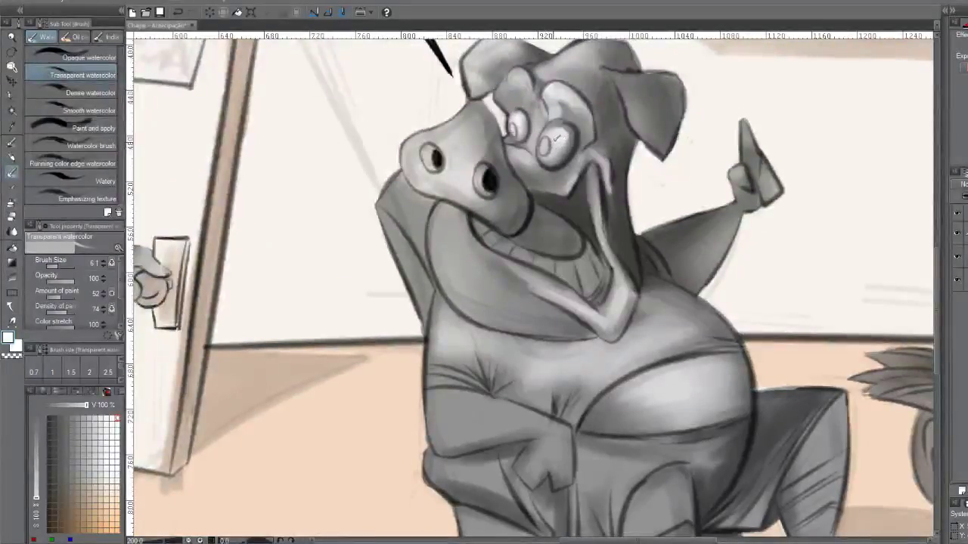
key("ctrl+z")
Paint white highlights across the pig's snout around the nostrils with Transparent watercolor at size 16.0 and blur them at size 13.3
key("alt")
key("bracketright")
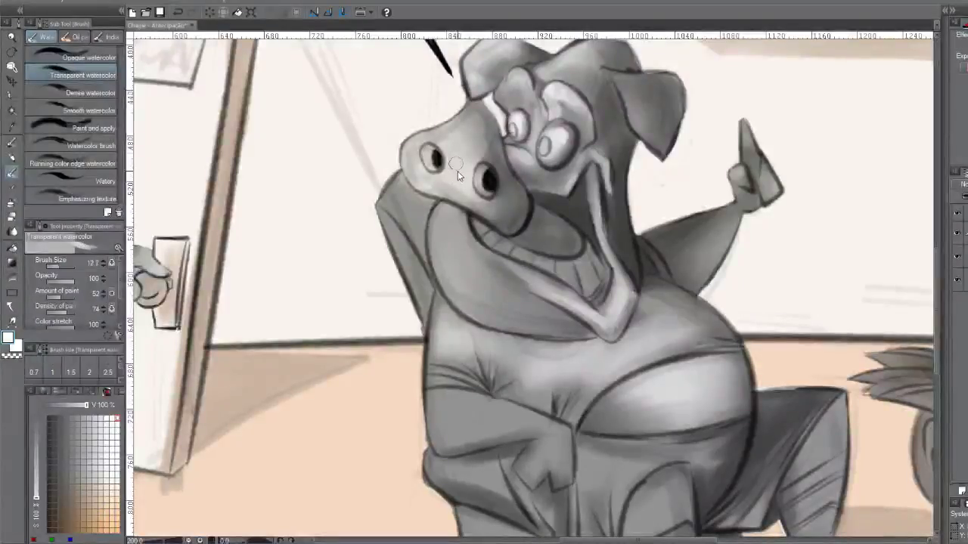
key("bracketright")
mouse_move(452, 138)
left_mouse_down()
mouse_move(469, 126)
mouse_move(509, 203)
left_mouse_up()
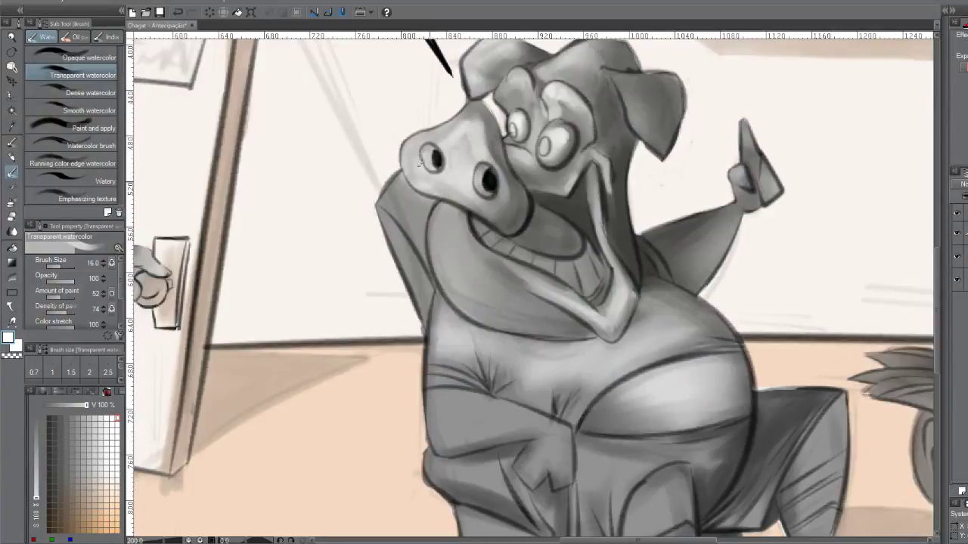
mouse_move(416, 159)
left_mouse_down()
mouse_move(425, 187)
mouse_move(416, 149)
mouse_move(425, 189)
mouse_move(460, 133)
mouse_move(463, 160)
mouse_move(475, 109)
mouse_move(487, 142)
mouse_move(483, 123)
left_mouse_up()
key("j")
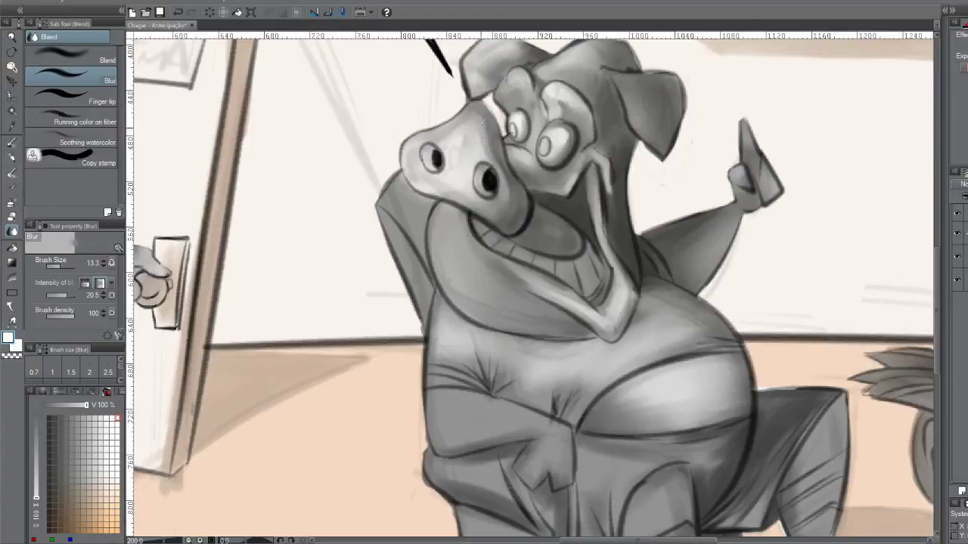
left_click_drag(507, 179, 516, 213)
Paint a white highlight down the near side of the pig's lower jaw and blur it into the chin shading
key("g")
key("b")
mouse_move(450, 221)
left_mouse_down()
mouse_move(468, 281)
mouse_move(470, 180)
mouse_move(458, 227)
mouse_move(461, 209)
mouse_move(469, 253)
mouse_move(498, 289)
mouse_move(476, 271)
mouse_move(465, 232)
mouse_move(487, 298)
mouse_move(468, 284)
mouse_move(514, 295)
mouse_move(490, 292)
left_mouse_up()
key("j")
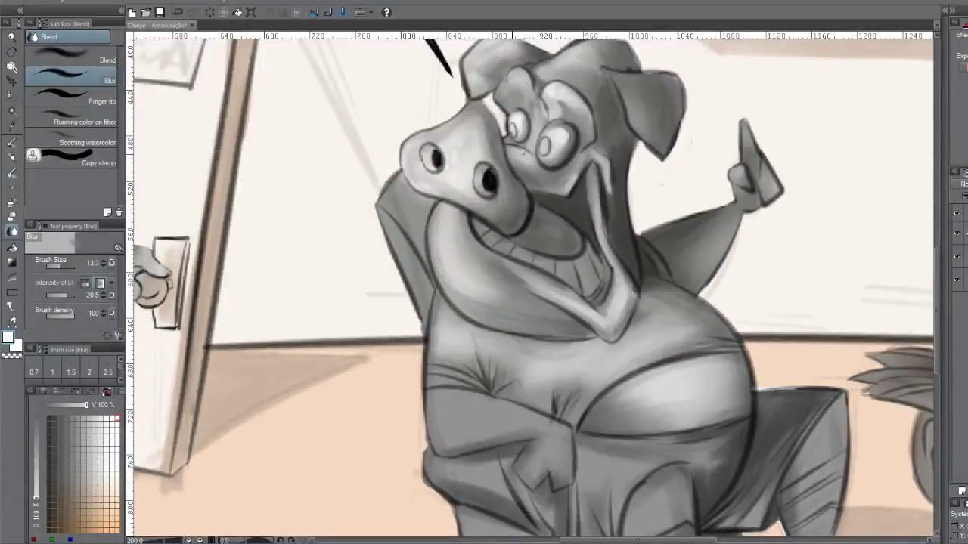
Paint white highlights on the pig's resting forearm and hand, and blur them smooth with the Blur brush up to size 26.2
mouse_move(529, 302)
left_mouse_down()
mouse_move(529, 226)
mouse_move(499, 189)
left_mouse_up()
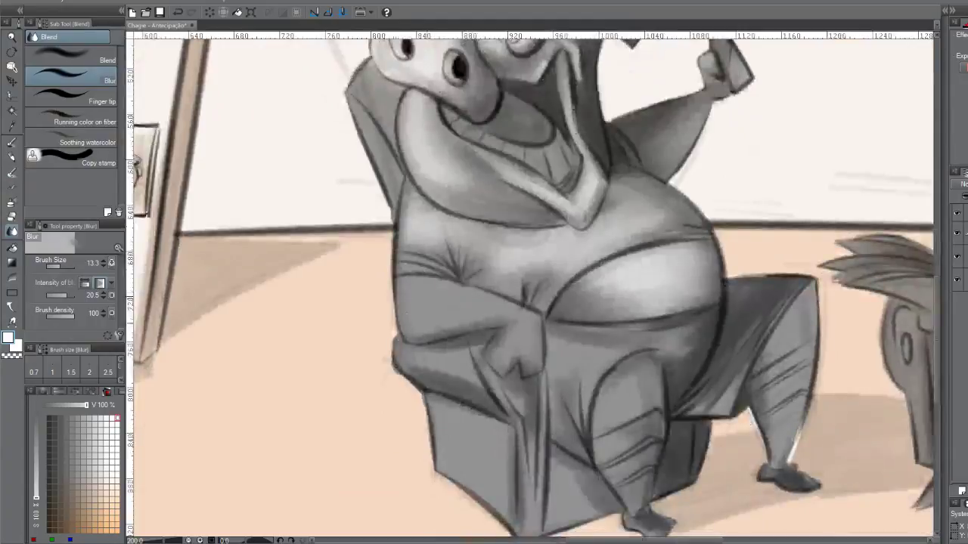
key("b")
mouse_move(412, 320)
left_mouse_down()
mouse_move(458, 310)
mouse_move(424, 286)
mouse_move(447, 305)
mouse_move(426, 307)
mouse_move(492, 313)
mouse_move(446, 310)
mouse_move(427, 289)
mouse_move(409, 311)
mouse_move(405, 291)
mouse_move(446, 319)
mouse_move(423, 313)
mouse_move(514, 313)
mouse_move(528, 322)
mouse_move(501, 354)
mouse_move(522, 359)
mouse_move(491, 336)
mouse_move(516, 327)
mouse_move(540, 346)
mouse_move(529, 355)
mouse_move(527, 344)
left_mouse_up()
key("b")
key("j")
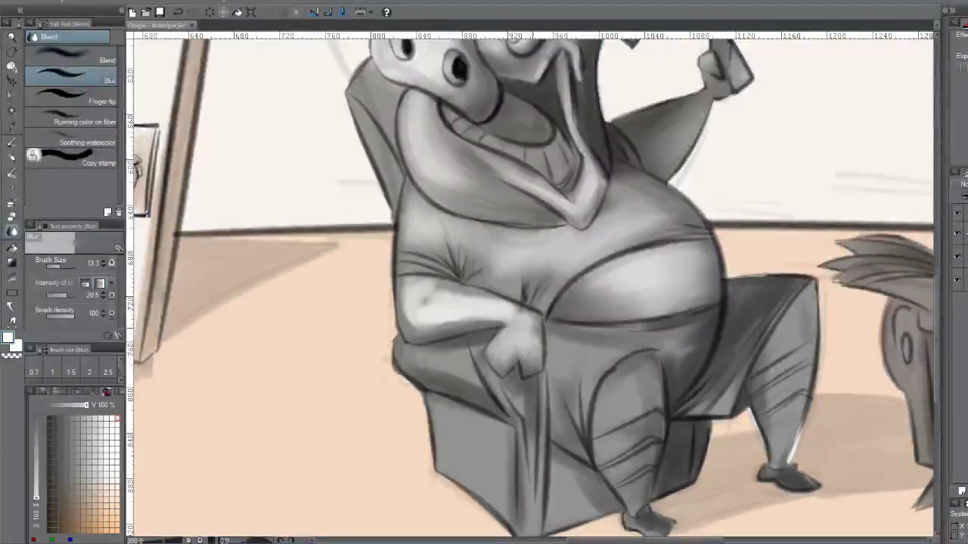
mouse_move(519, 351)
left_mouse_down()
mouse_move(499, 316)
mouse_move(418, 326)
left_mouse_up()
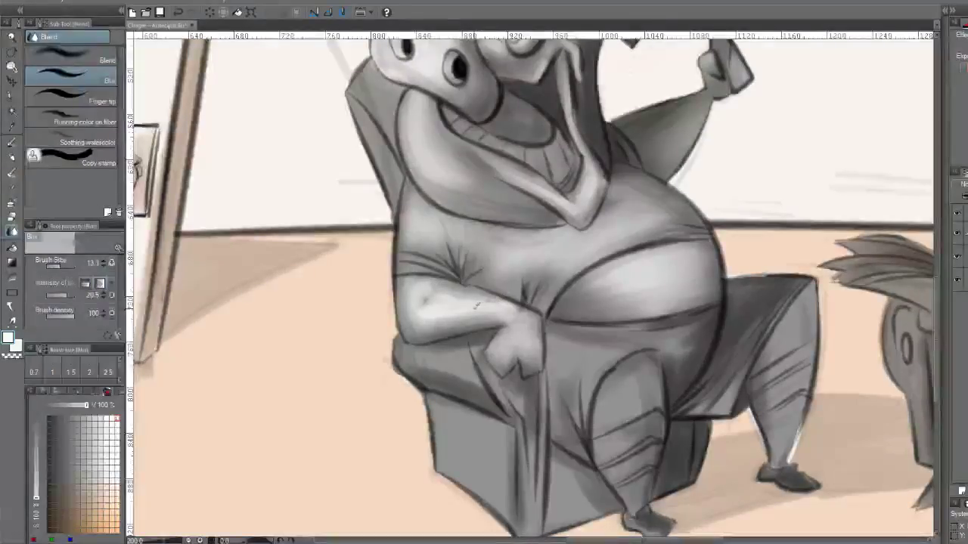
mouse_move(473, 305)
left_mouse_down()
mouse_move(474, 314)
mouse_move(468, 305)
left_mouse_up()
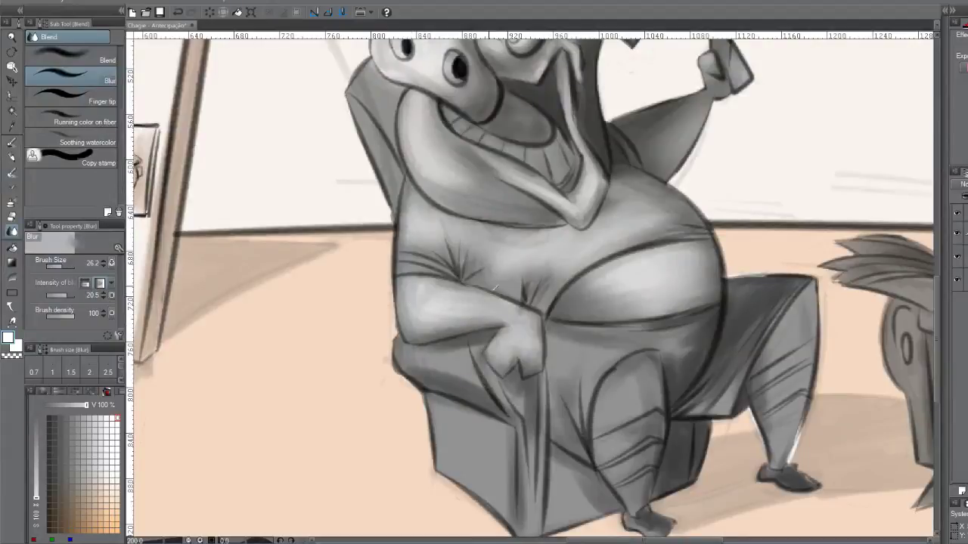
key("g")
left_click_drag(410, 357, 485, 358)
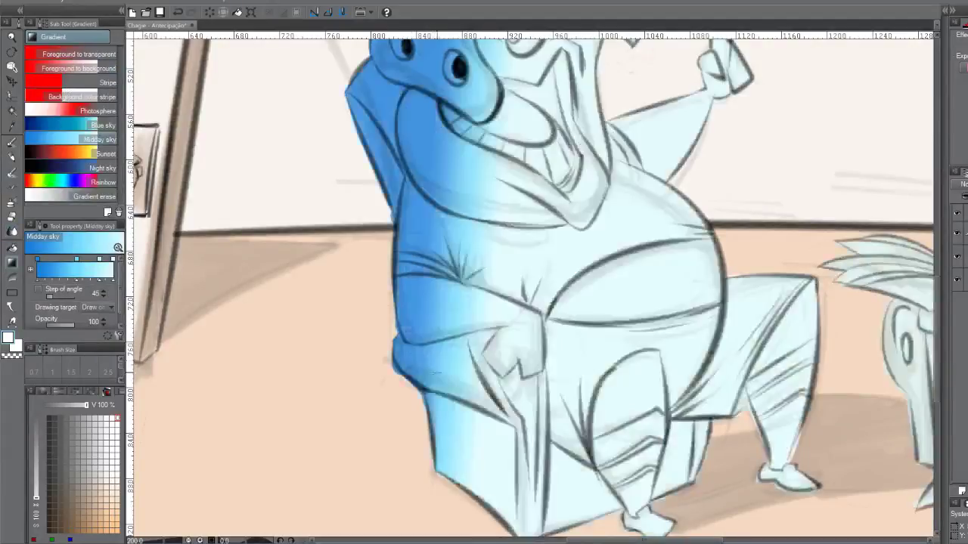
key("ctrl+z")
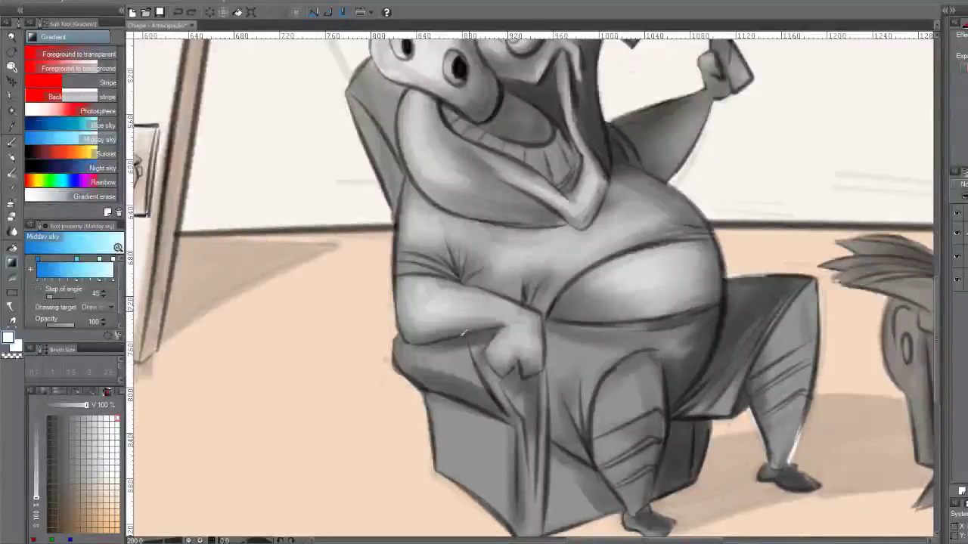
Paint a white highlight along the chair's armrest below the forearm and blur it smooth at size 26.2
key("b")
mouse_move(404, 346)
left_mouse_down()
mouse_move(453, 358)
mouse_move(484, 375)
mouse_move(405, 351)
mouse_move(470, 383)
left_mouse_up()
key("j")
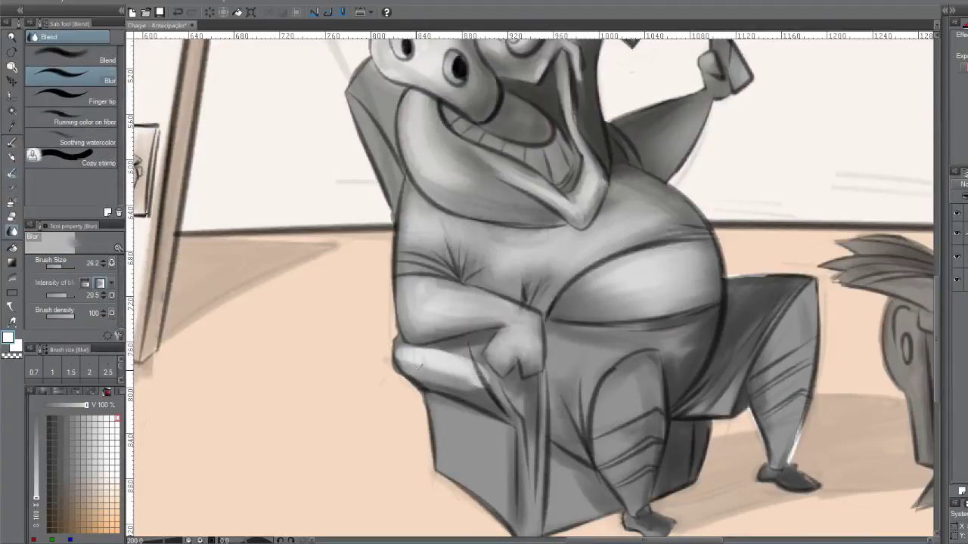
mouse_move(400, 352)
left_mouse_down()
mouse_move(472, 362)
mouse_move(408, 348)
mouse_move(454, 357)
mouse_move(488, 334)
mouse_move(469, 338)
mouse_move(498, 405)
mouse_move(438, 386)
mouse_move(521, 420)
mouse_move(505, 386)
mouse_move(517, 369)
mouse_move(531, 428)
mouse_move(536, 404)
left_mouse_up()
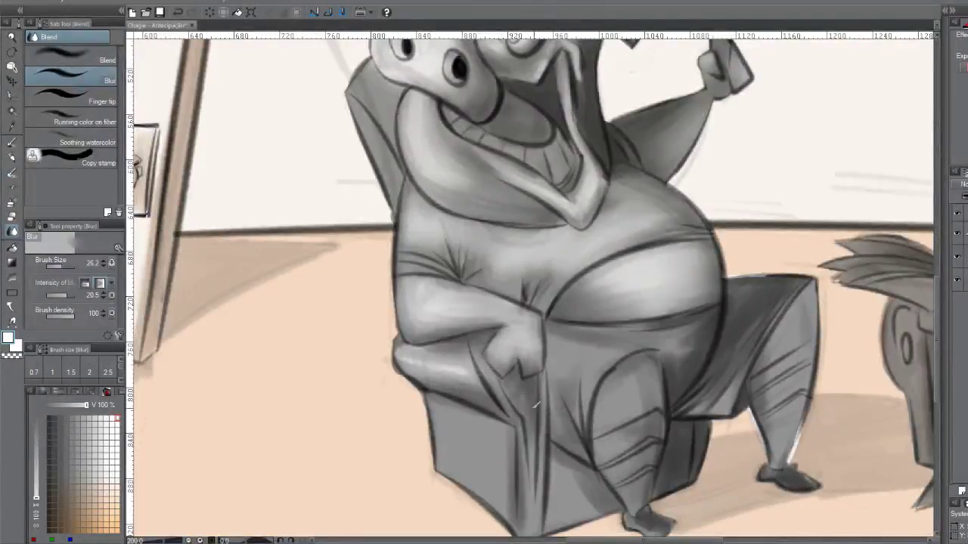
key("g")
left_click_drag(529, 363, 529, 454)
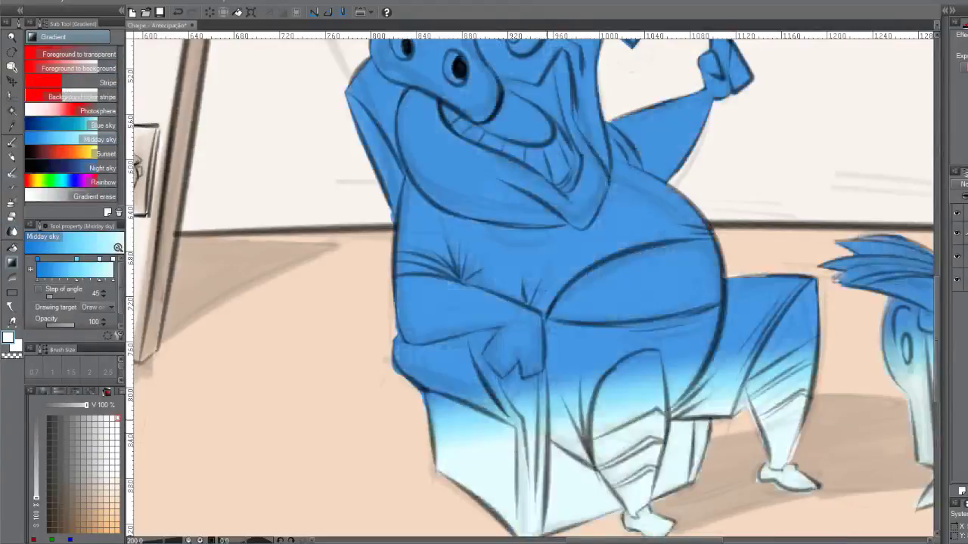
key("ctrl+z")
Highlight the chair arm's narrow front strip below the hand in white at size 16.0 and blur it, reducing Blur to 17.2
key("b")
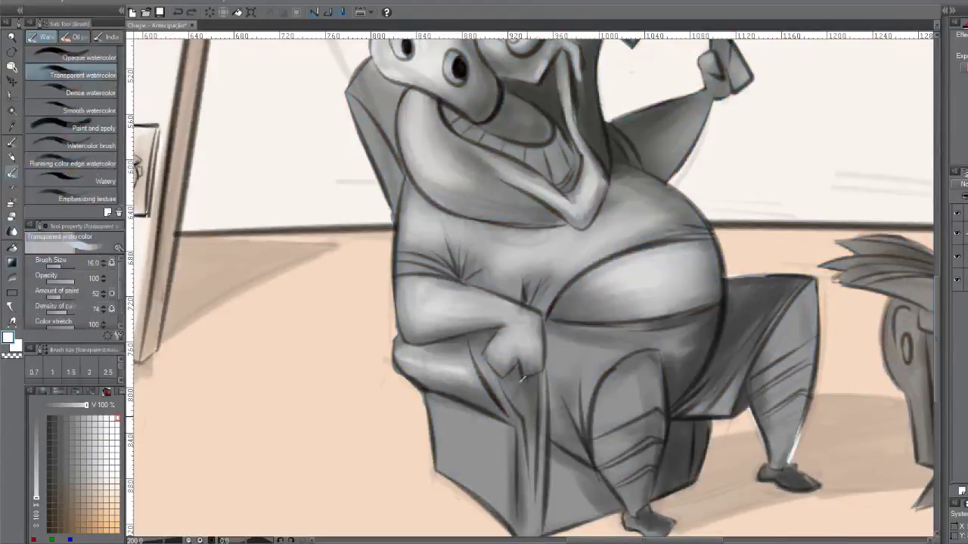
left_click_drag(522, 379, 539, 534)
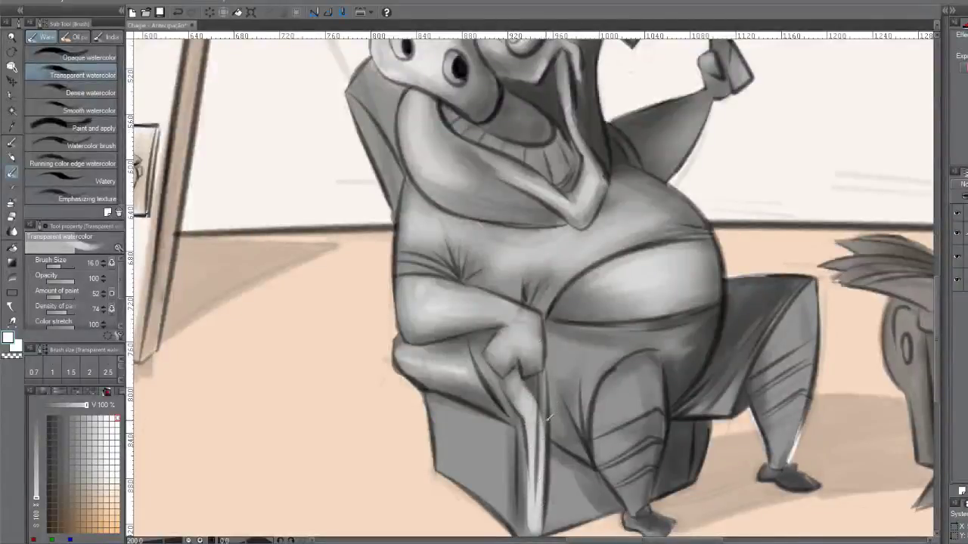
key("j")
left_click_drag(529, 408, 542, 458)
key("bracketleft")
key("bracketleft")
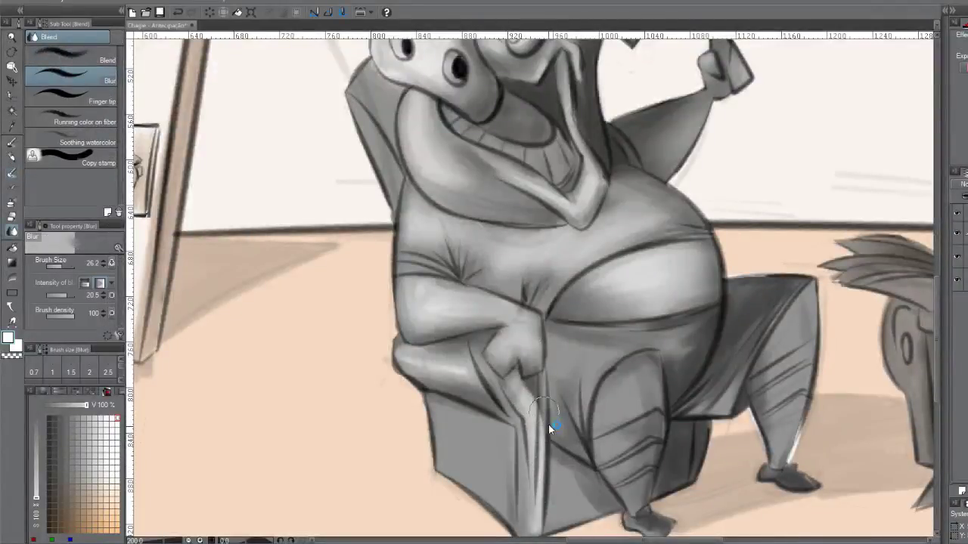
left_click_drag(548, 424, 537, 484)
mouse_move(535, 451)
left_mouse_down()
mouse_move(539, 518)
mouse_move(547, 403)
mouse_move(529, 378)
mouse_move(519, 431)
left_mouse_up()
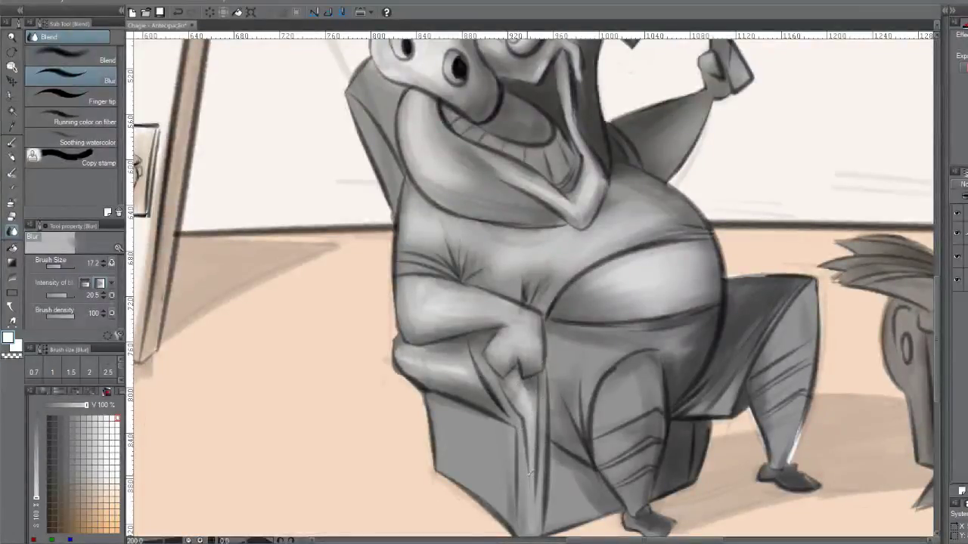
Brighten the chair arm's front strip with finer white strokes at size 10.9 and soften them with Blur at size 17.2
key("g")
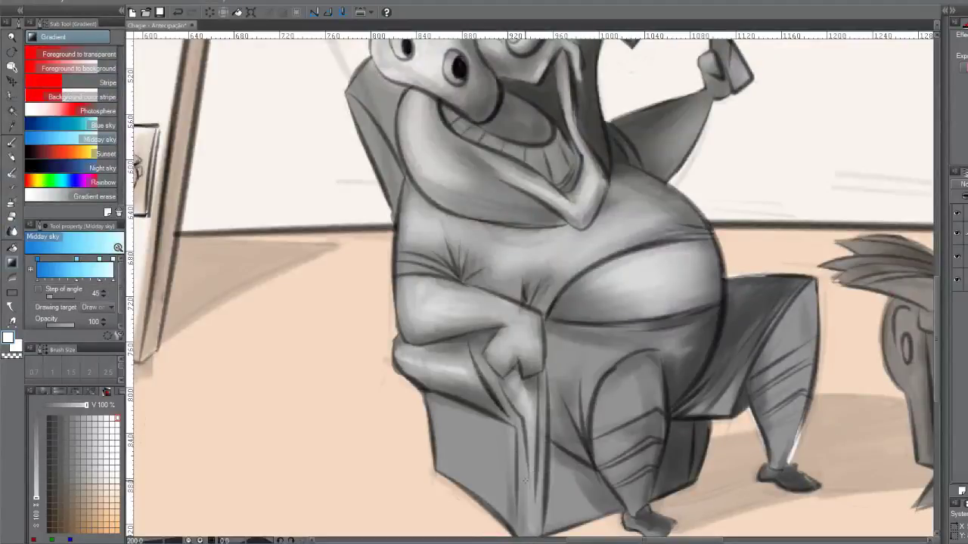
key("b")
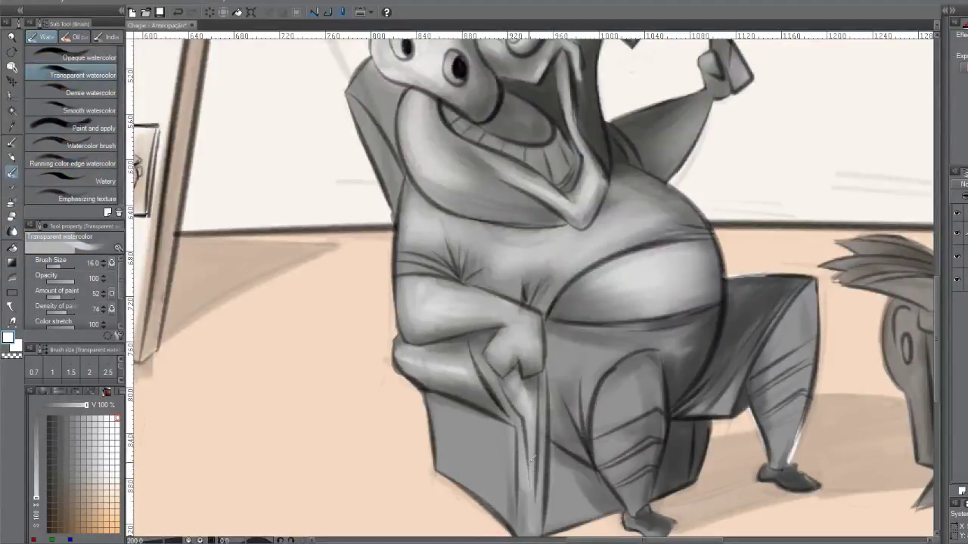
left_click_drag(529, 443, 521, 492)
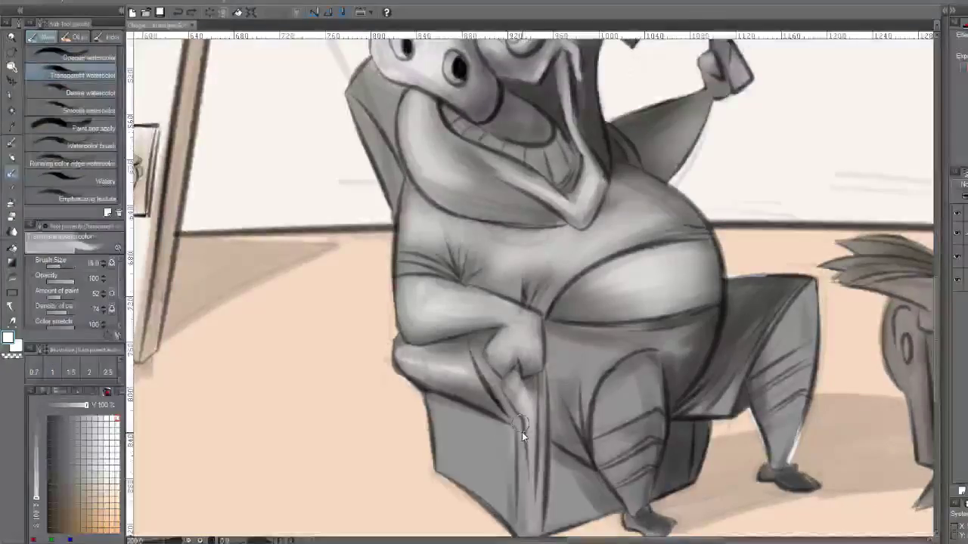
mouse_move(522, 425)
left_mouse_down()
mouse_move(526, 509)
mouse_move(534, 497)
left_mouse_up()
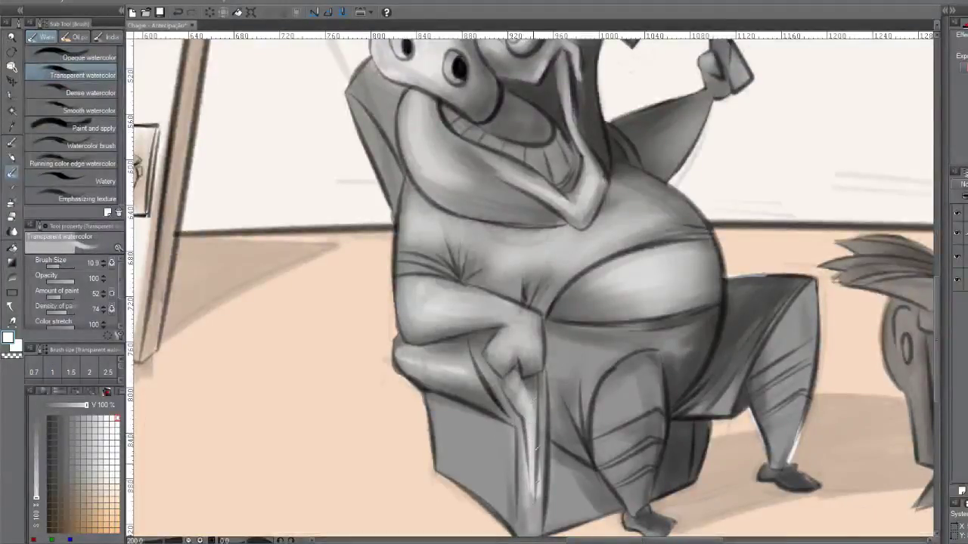
left_click_drag(532, 399, 528, 501)
key("j")
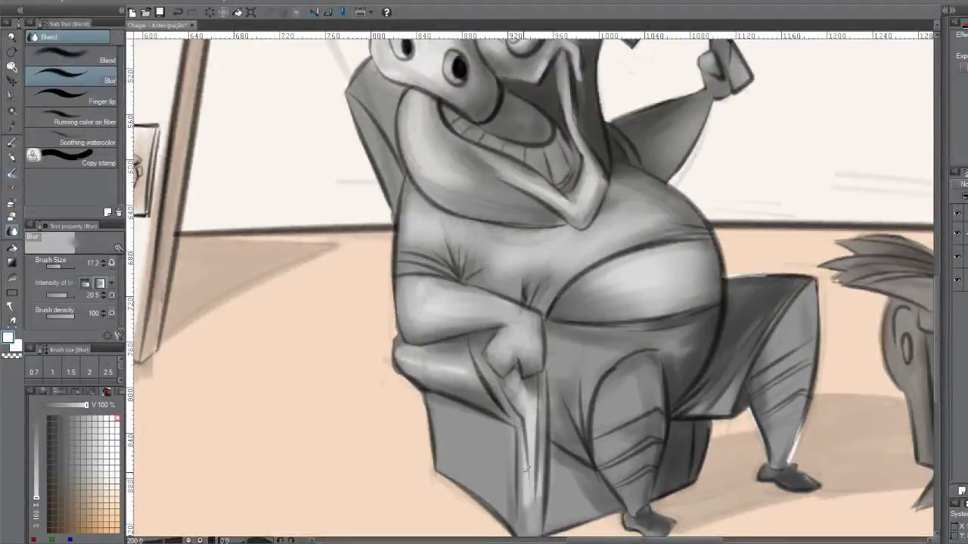
mouse_move(528, 463)
left_mouse_down()
mouse_move(525, 498)
mouse_move(519, 421)
mouse_move(518, 459)
left_mouse_up()
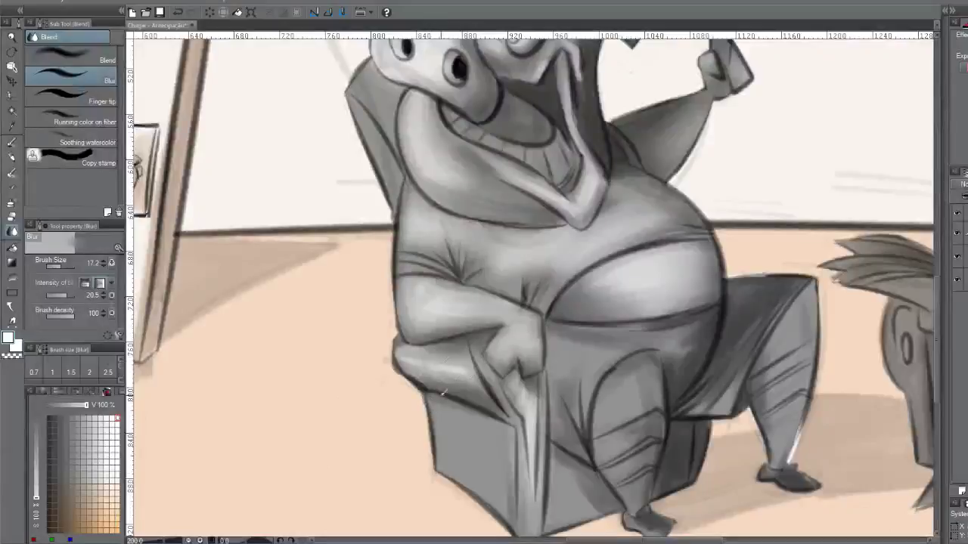
Fill the chair's side panel below the armrest with white highlight strokes at size 10.9 and blur them at size 17.2
key("g")
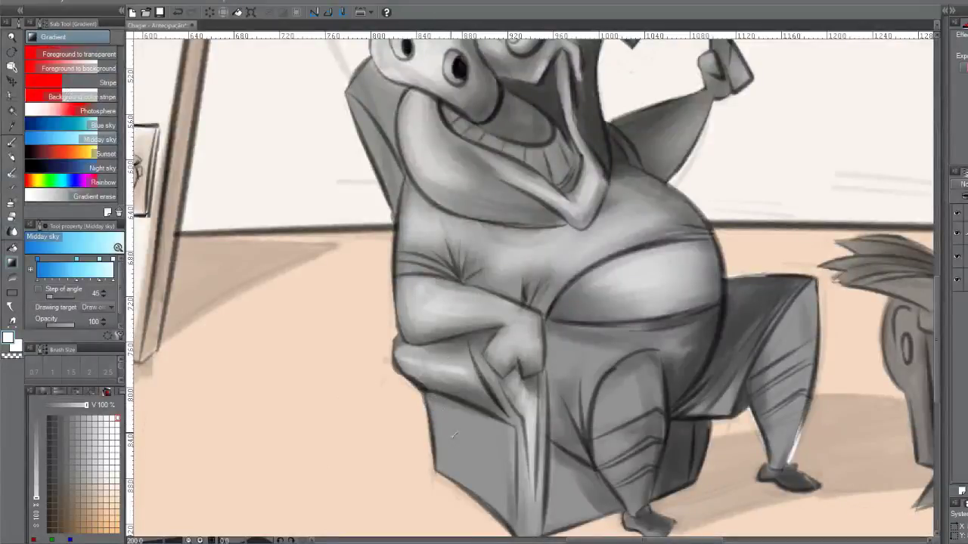
key("b")
mouse_move(447, 446)
left_mouse_down()
mouse_move(450, 417)
mouse_move(469, 441)
mouse_move(471, 417)
mouse_move(482, 454)
mouse_move(486, 433)
mouse_move(492, 480)
mouse_move(493, 428)
mouse_move(510, 454)
left_mouse_up()
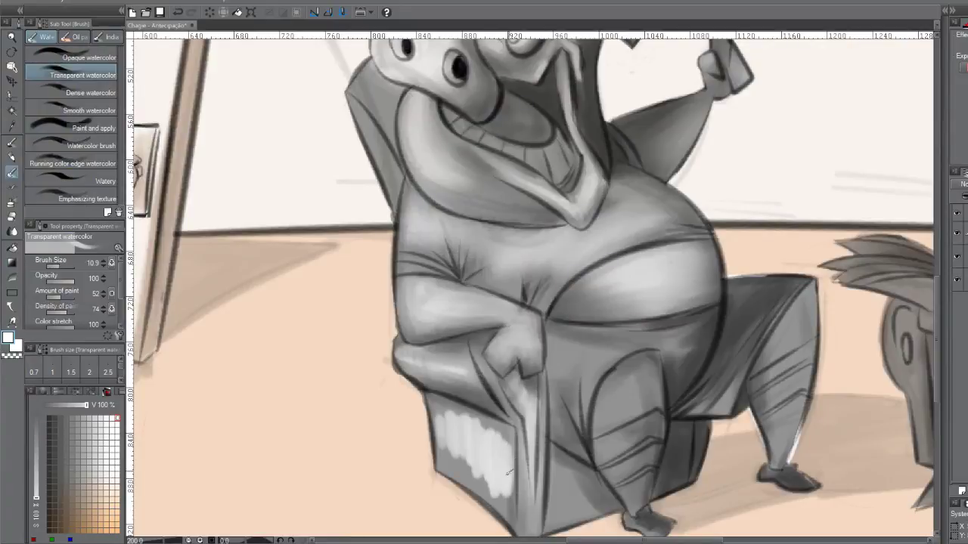
key("j")
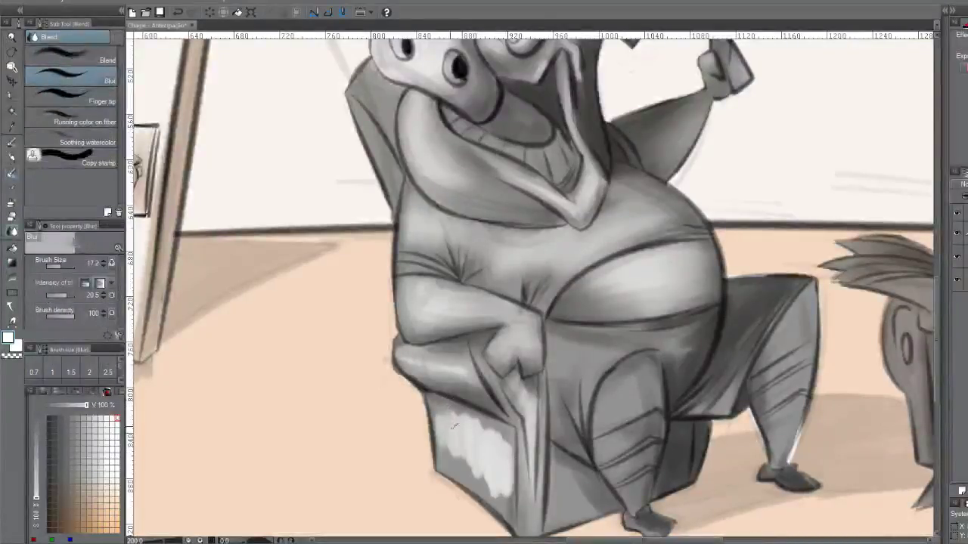
mouse_move(447, 425)
left_mouse_down()
mouse_move(475, 406)
mouse_move(478, 427)
mouse_move(489, 411)
mouse_move(499, 438)
left_mouse_up()
mouse_move(448, 419)
left_mouse_down()
mouse_move(508, 448)
mouse_move(455, 462)
mouse_move(506, 472)
mouse_move(433, 444)
mouse_move(520, 505)
left_mouse_up()
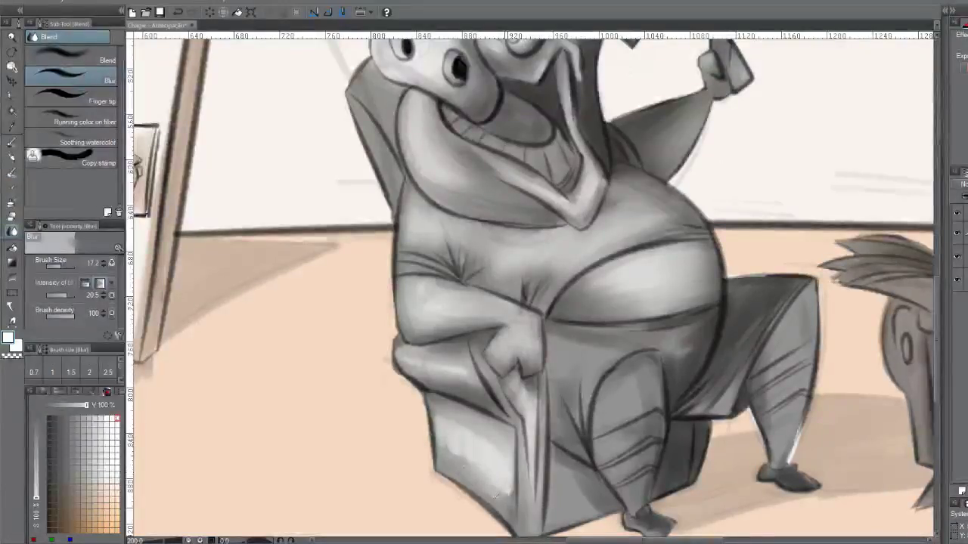
mouse_move(458, 452)
left_mouse_down()
mouse_move(502, 473)
mouse_move(453, 443)
mouse_move(476, 453)
mouse_move(469, 467)
mouse_move(510, 513)
mouse_move(474, 450)
mouse_move(418, 429)
mouse_move(522, 517)
mouse_move(485, 471)
mouse_move(482, 382)
left_mouse_up()
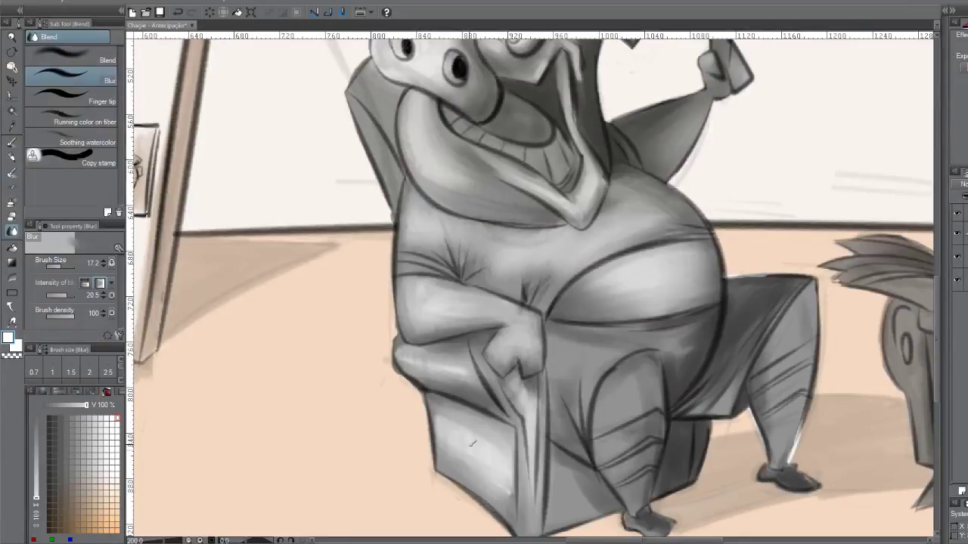
Reinforce the white highlight on the chair's side panel with strokes at size 10.9 and smooth it with Blur at size 17.2
key("b")
mouse_move(503, 484)
left_mouse_down()
mouse_move(461, 473)
mouse_move(505, 505)
mouse_move(492, 443)
mouse_move(520, 449)
mouse_move(505, 469)
mouse_move(515, 484)
mouse_move(490, 493)
mouse_move(488, 471)
mouse_move(435, 430)
left_mouse_up()
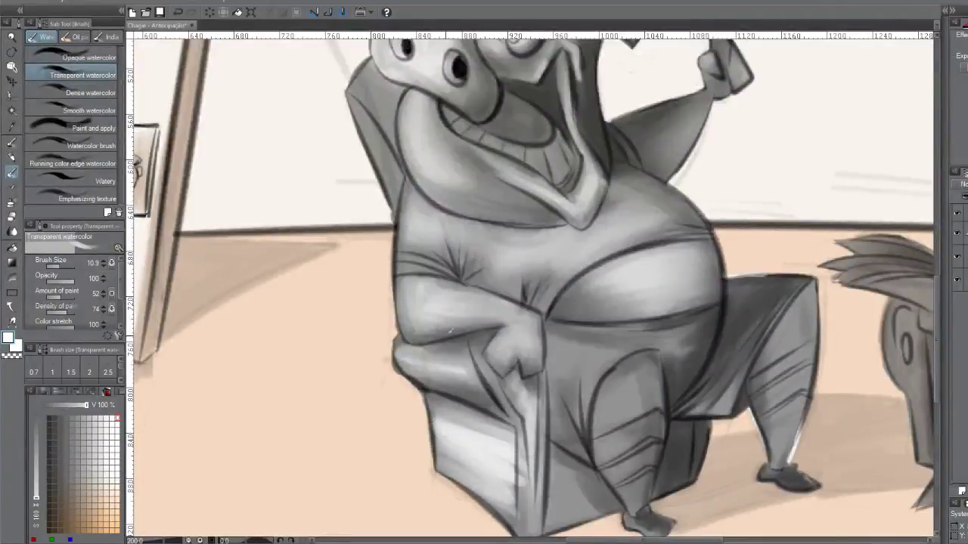
key("j")
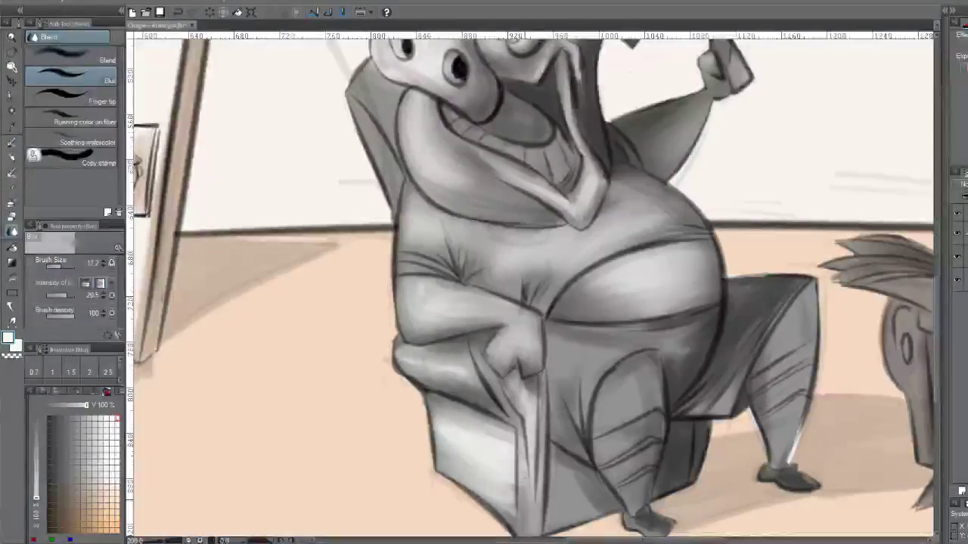
mouse_move(446, 509)
left_mouse_down()
mouse_move(476, 368)
mouse_move(462, 361)
left_mouse_up()
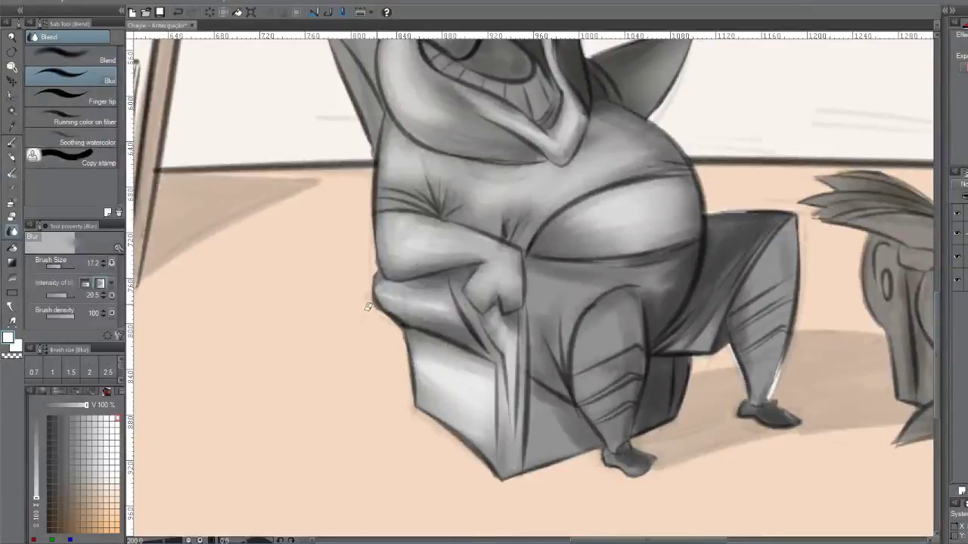
Try a Hard eraser touch-up at the armrest's outer edge, undo the last change, and save the drawing
key("e")
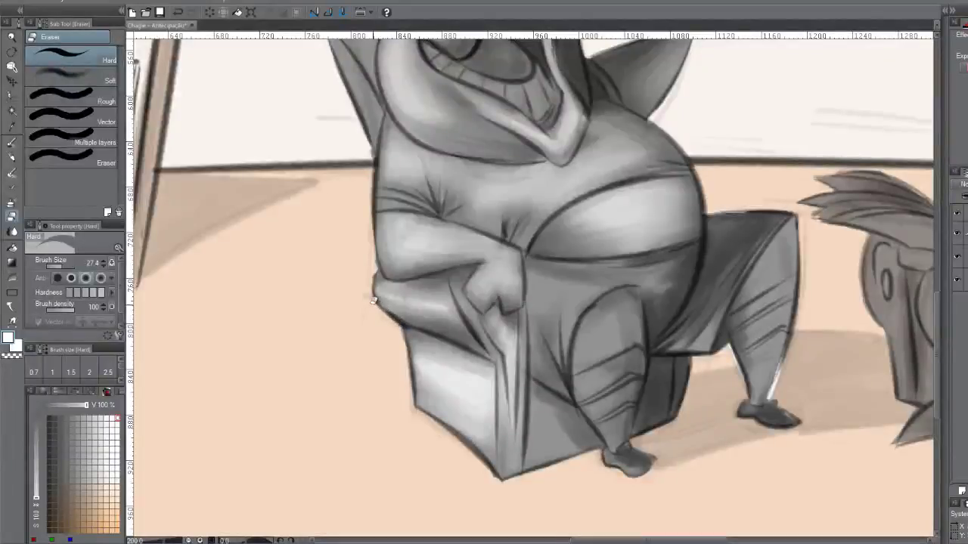
key("ctrl+z")
key("ctrl+s")
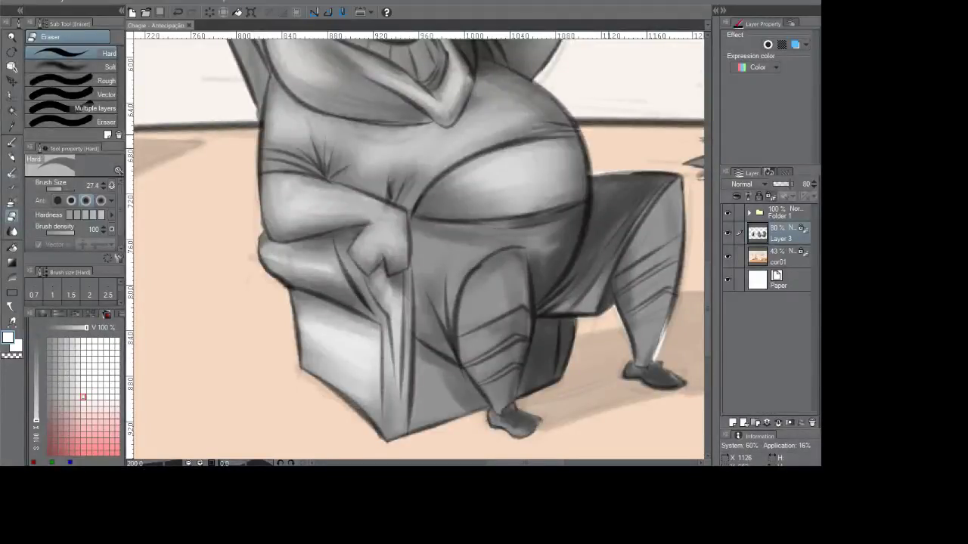
Examine the shading balance across the whole scene, comparing the three characters, their chairs and the background
scroll(627, 143, "down", 2)
scroll(692, 182, "down", 1)
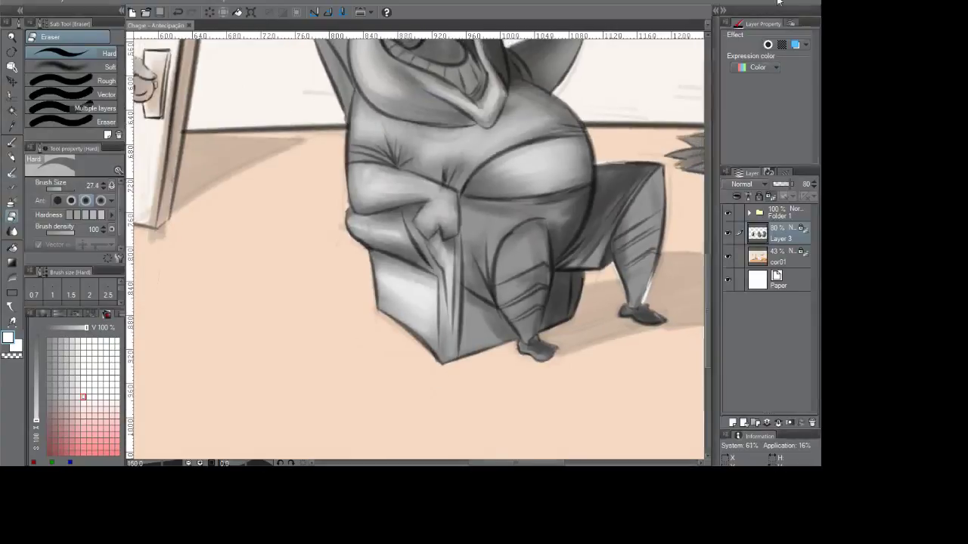
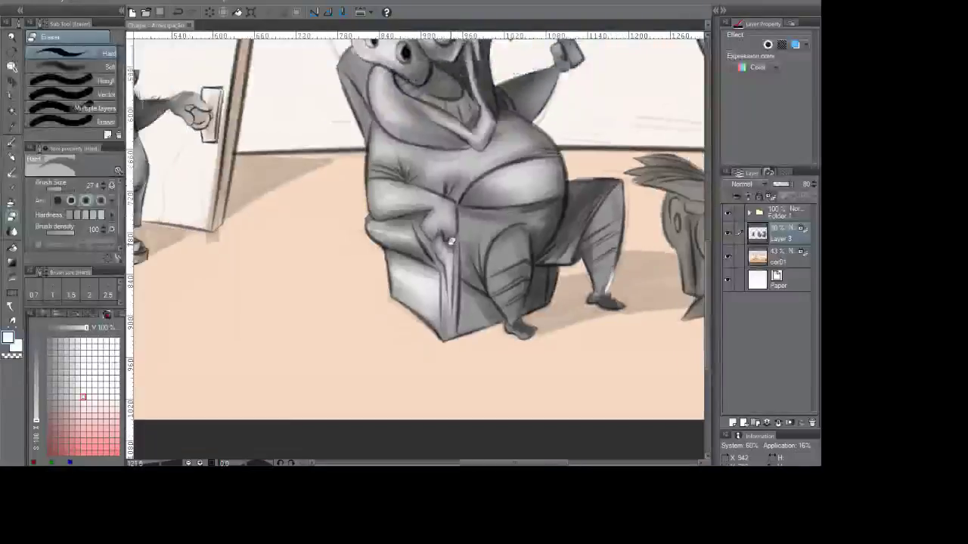
scroll(451, 242, "down", 5)
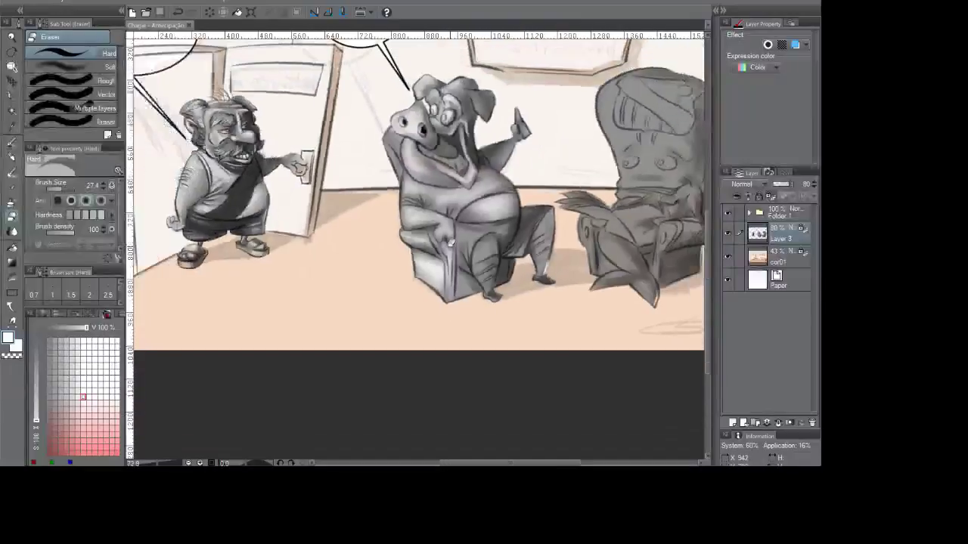
scroll(454, 236, "down", 2)
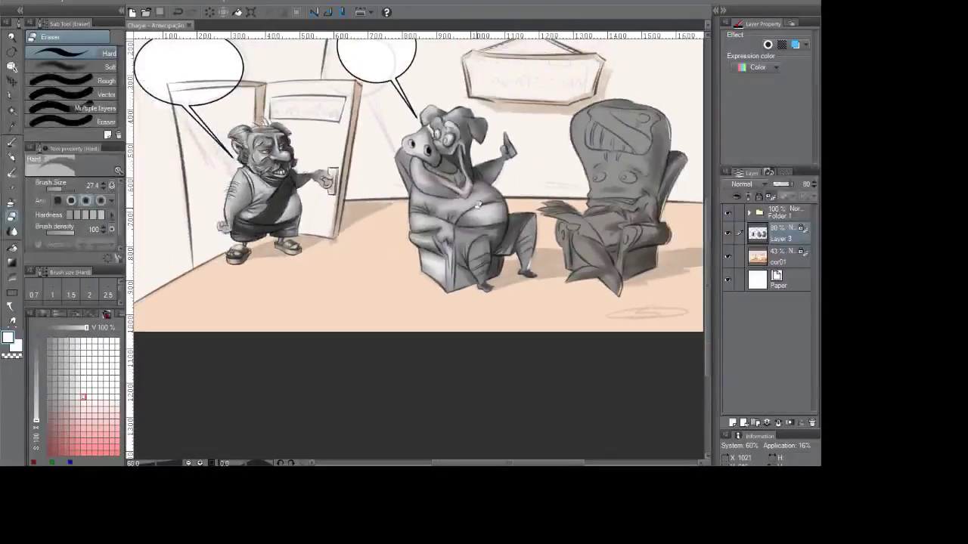
mouse_move(491, 156)
left_mouse_down()
mouse_move(490, 246)
mouse_move(483, 229)
left_mouse_up()
scroll(488, 233, "down", 1)
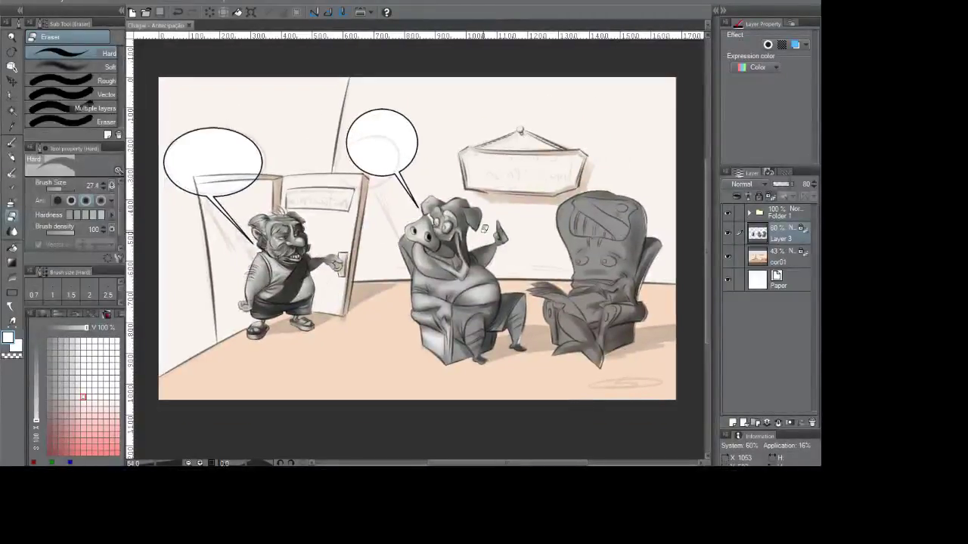
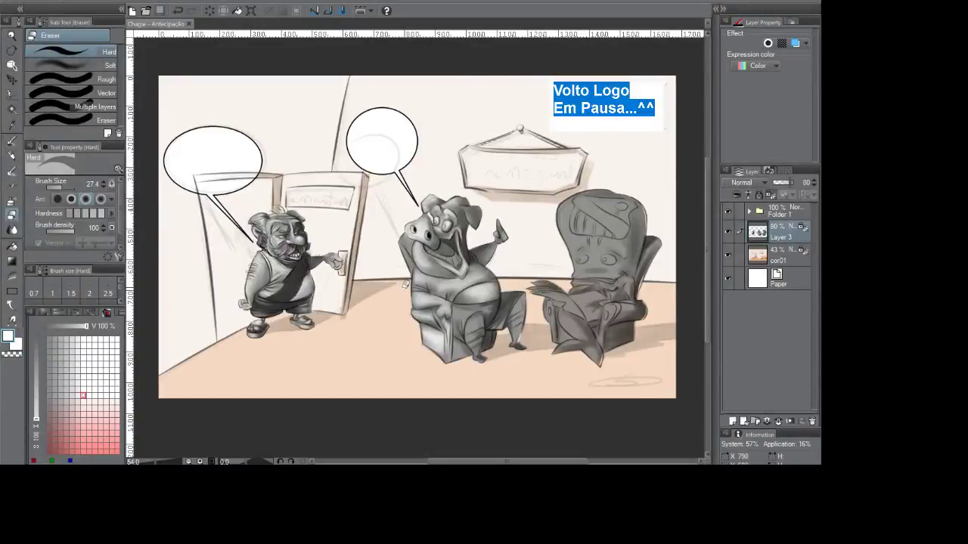
scroll(405, 284, "up", 1)
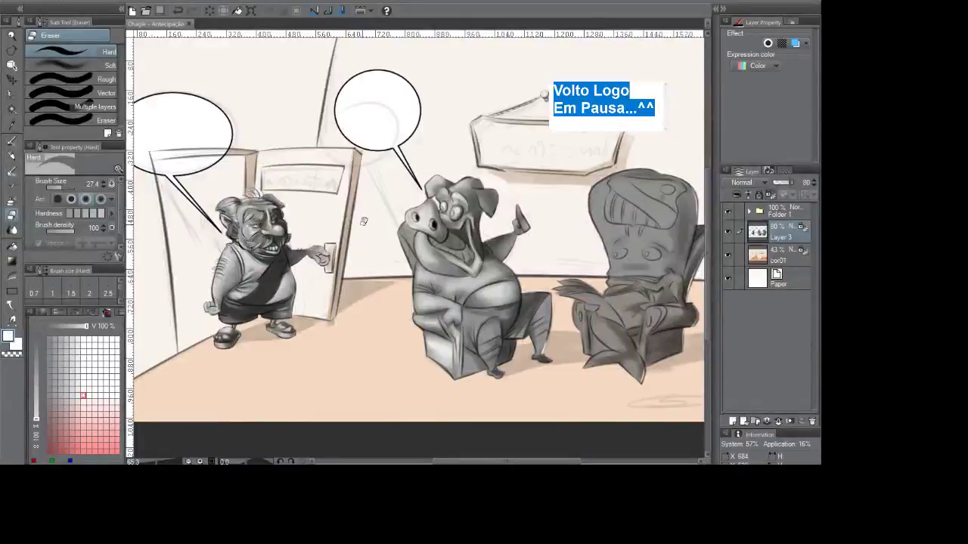
scroll(363, 221, "down", 1)
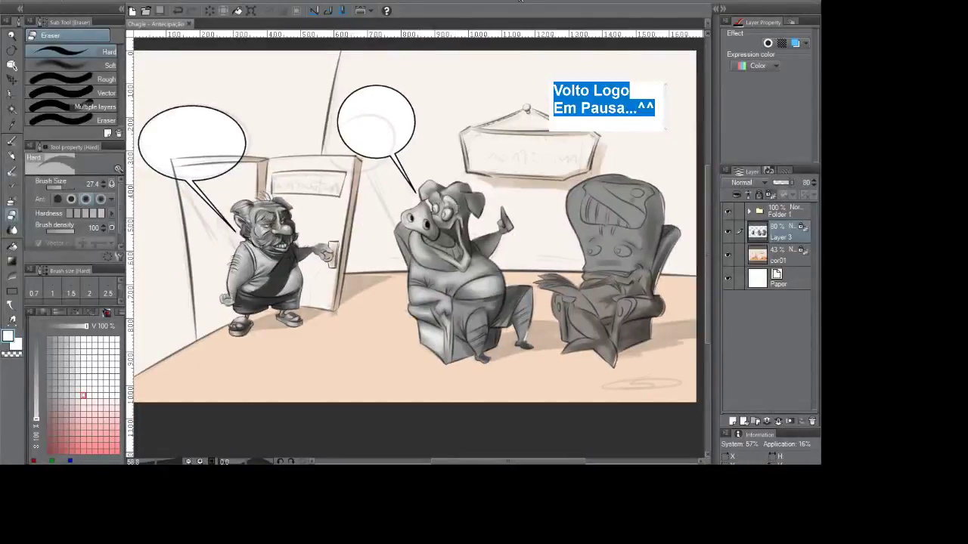
scroll(473, 223, "down", 1)
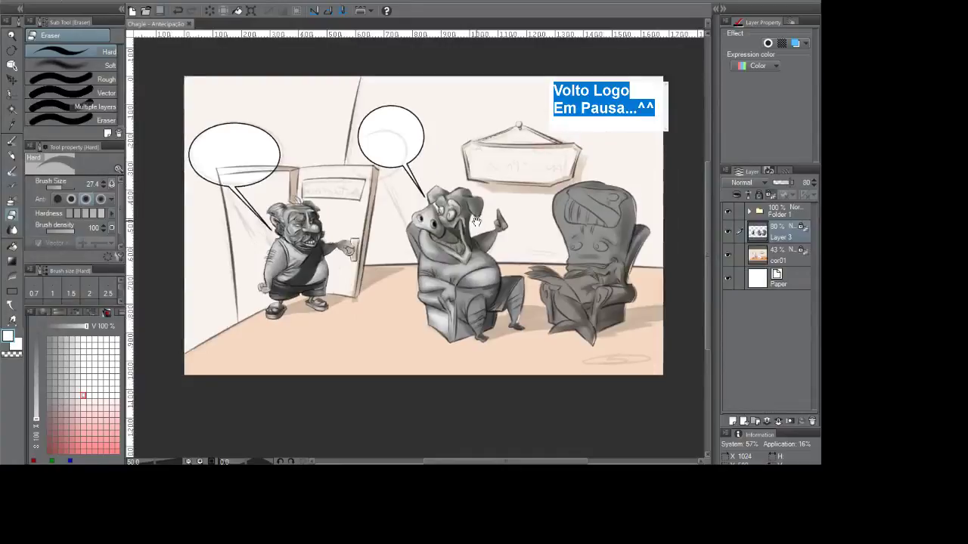
left_click_drag(471, 225, 465, 228)
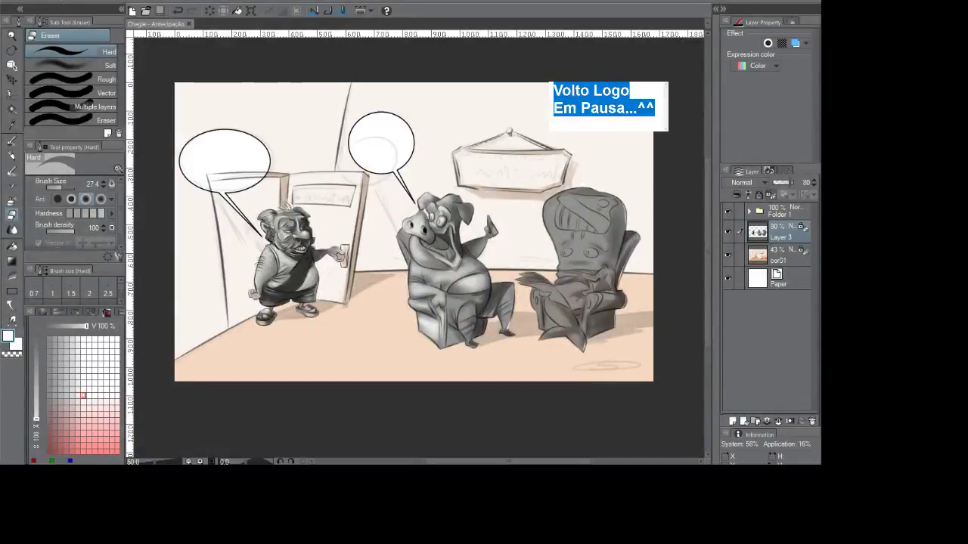
key("ctrl+z")
key("ctrl+z")
key("ctrl+z")
key("ctrl+y")
key("ctrl+z")
key("ctrl+z")
key("ctrl+z")
key("ctrl+z")
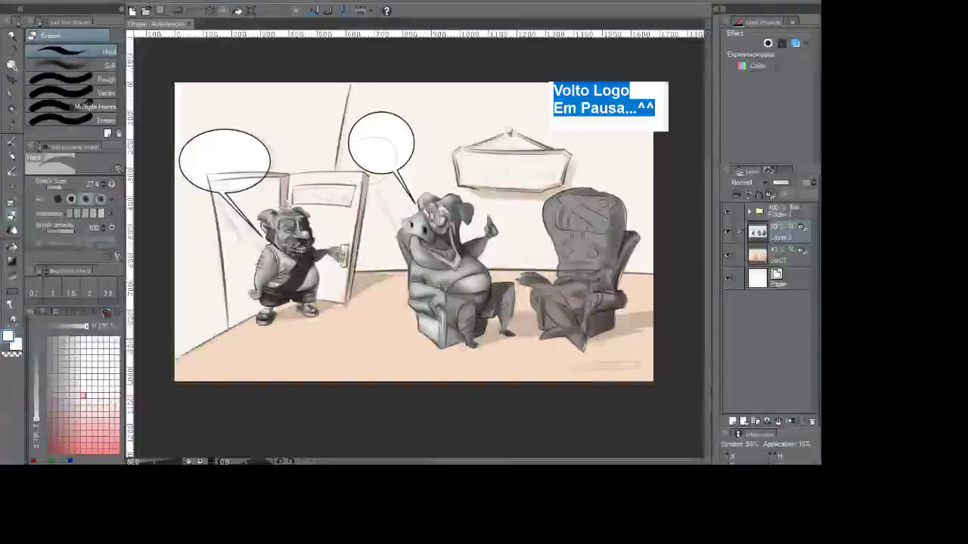
key("ctrl+z")
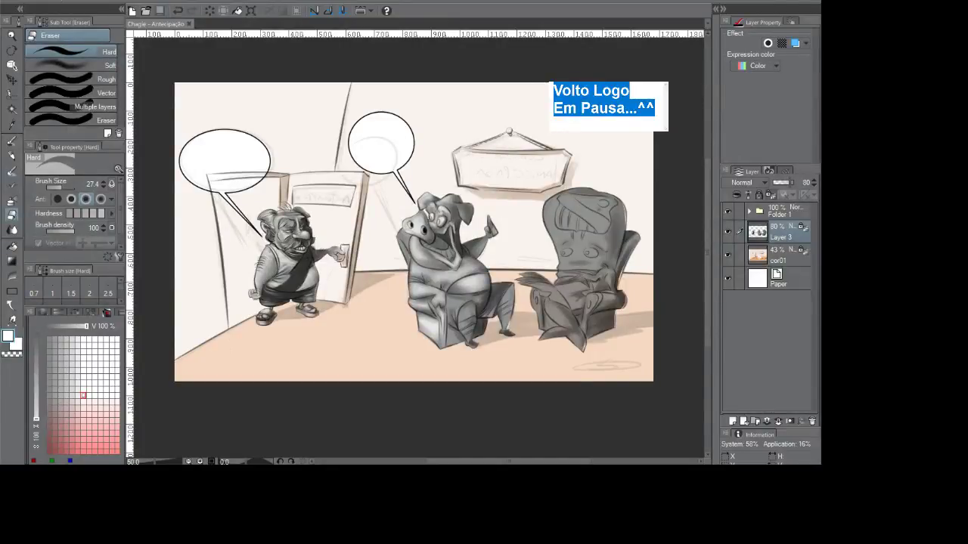
key("ctrl+z")
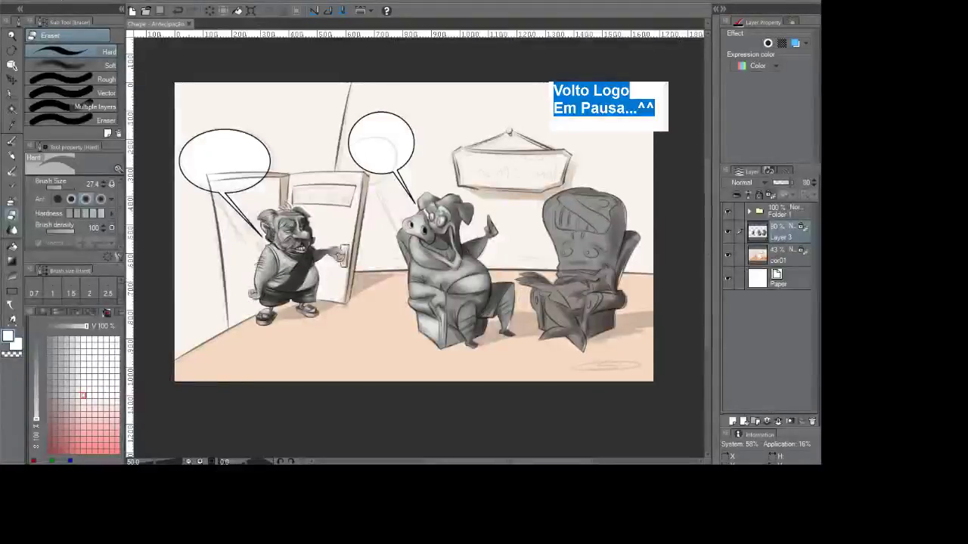